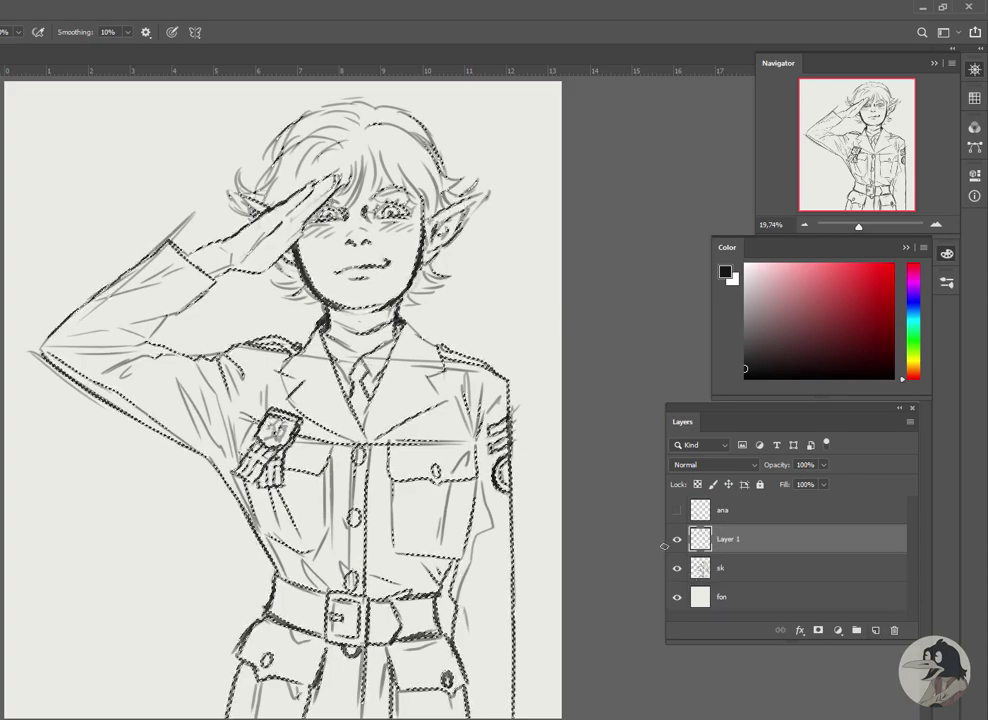
Refill the sketch lines with dark blue on a new layer and hide the original sketch
left_click(677, 567)
key("g")
left_click(798, 331)
left_click(873, 314)
left_click(466, 304)
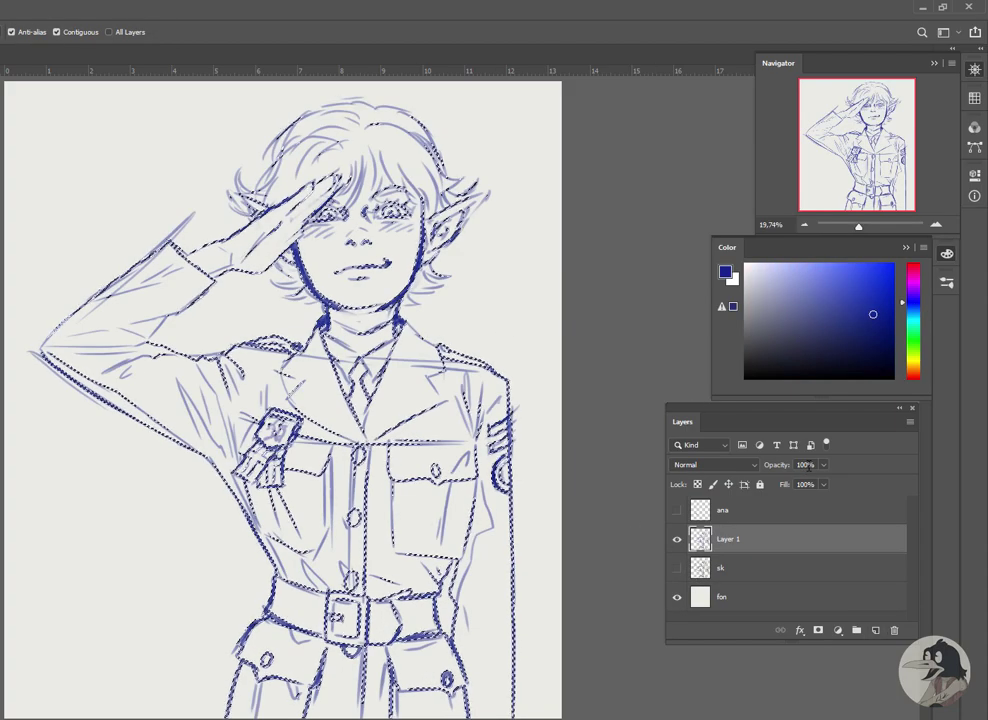
key("ctrl+d")
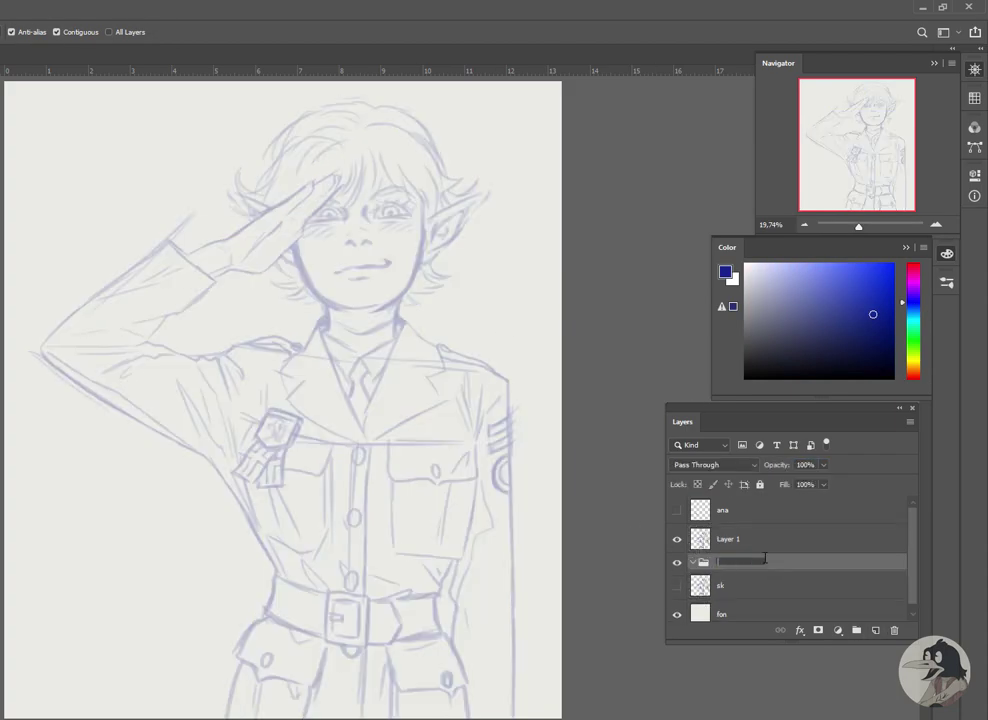
Group the original sketch as 'zp', rename the blue layer 'sk1', and add a new layer
type("zp")
key("Return")
left_click(692, 562)
left_click(740, 545)
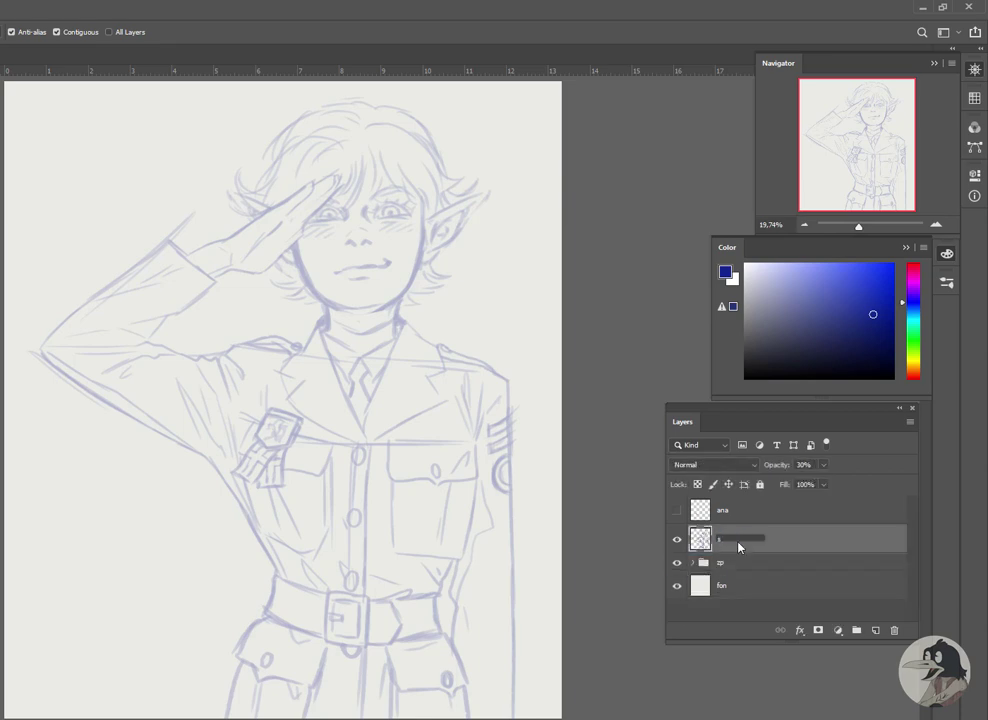
type("k1")
key("Return")
key("ctrl+shift+alt+n")
With a black brush, ink the lower edge of the saluting hand and the upper finger edge
key("b")
key("d")
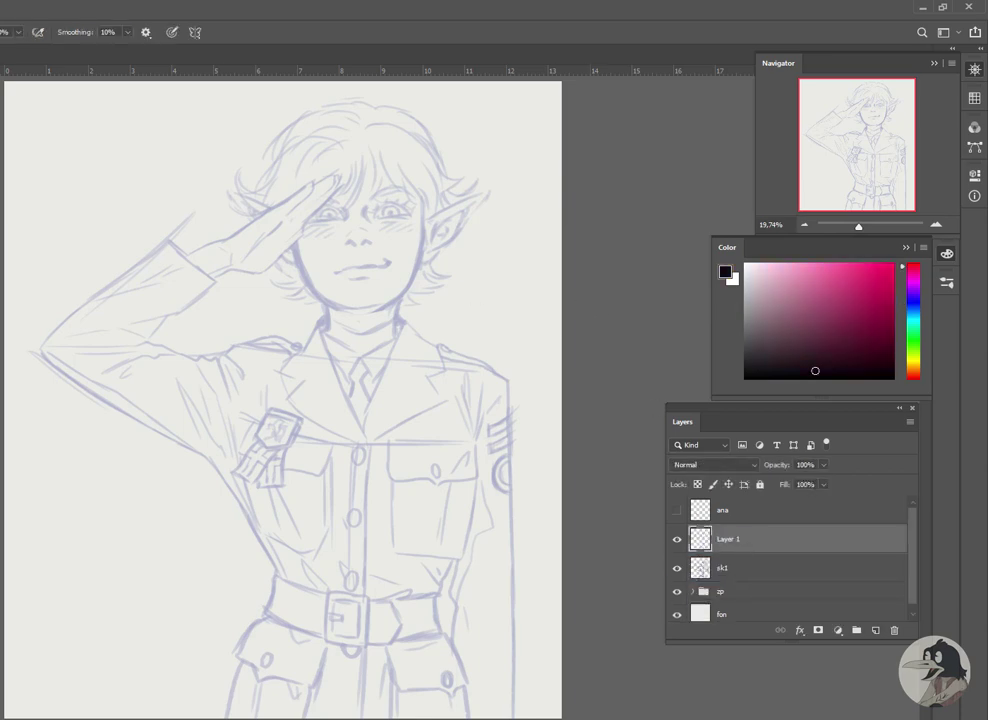
left_click_drag(390, 223, 430, 223)
scroll(197, 335, "up", 2)
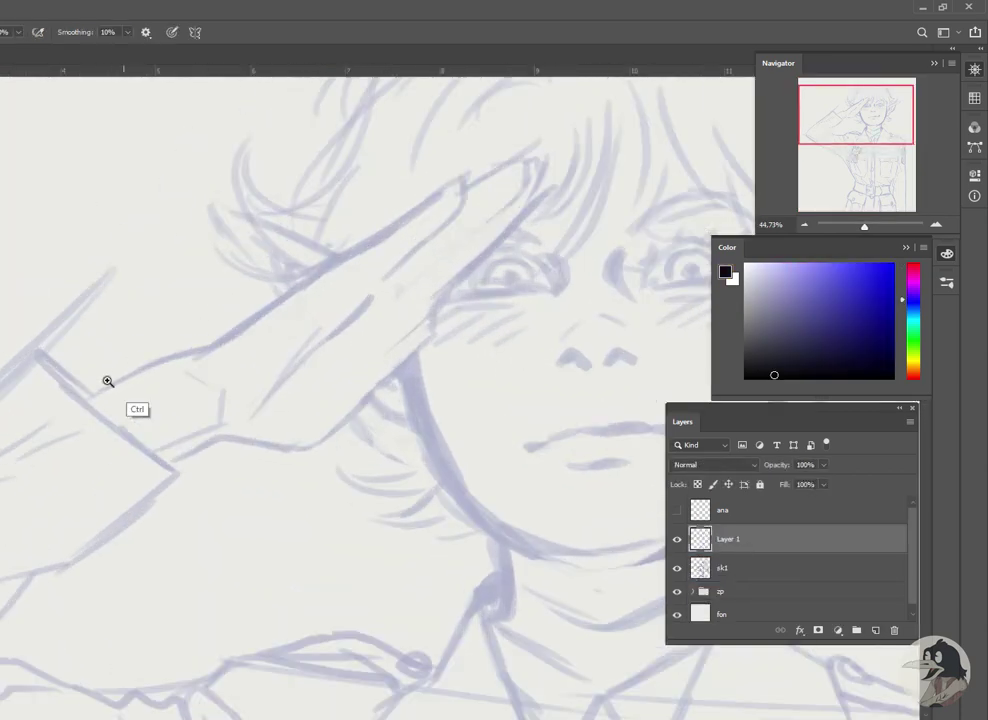
mouse_move(88, 397)
left_mouse_down()
mouse_move(198, 352)
mouse_move(133, 365)
left_mouse_up()
scroll(131, 275, "up", 1)
scroll(131, 275, "right", 1)
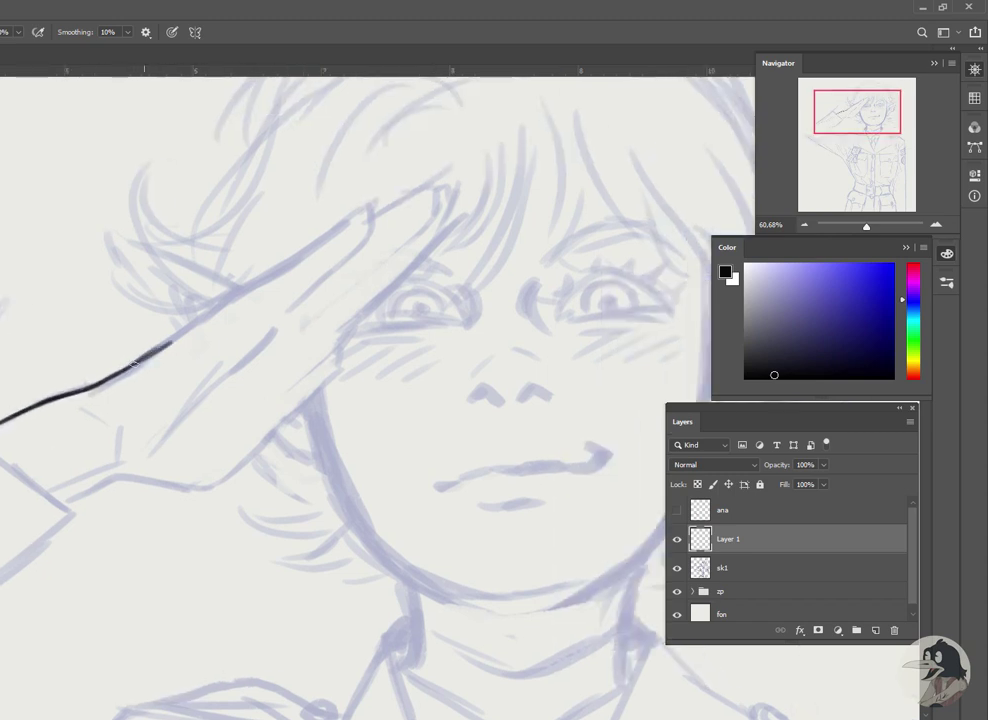
scroll(312, 248, "up", 3)
scroll(290, 270, "right", 3)
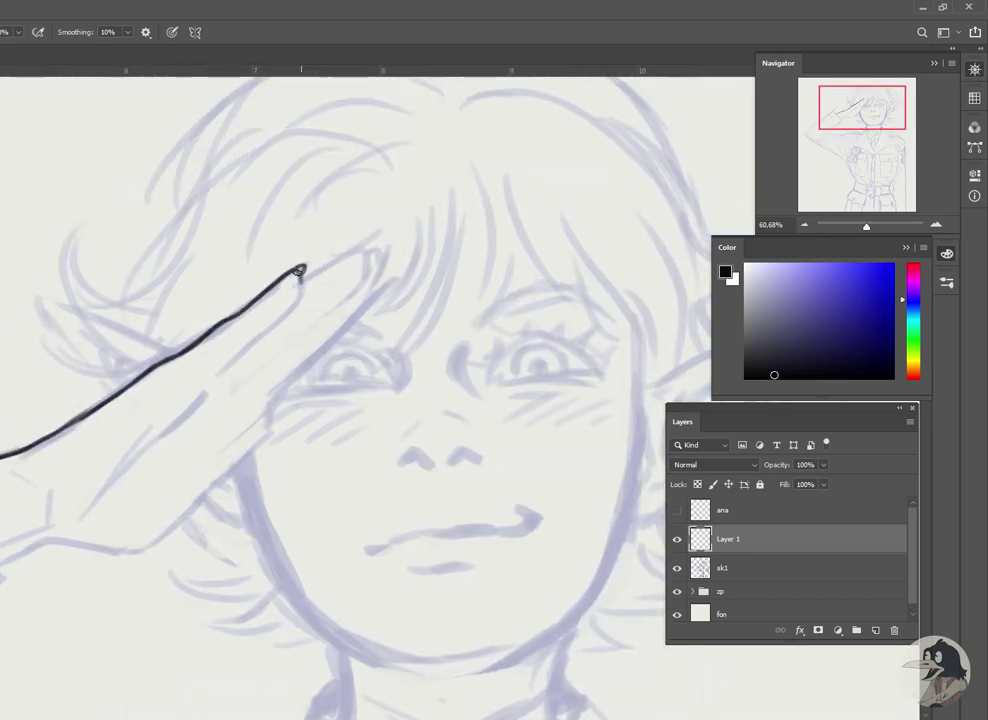
mouse_move(299, 270)
left_mouse_down()
mouse_move(243, 342)
mouse_move(198, 430)
left_mouse_up()
Ink the fingers, palm lines and a short crease inside the saluting hand
scroll(342, 297, "down", 3)
scroll(342, 297, "left", 4)
scroll(221, 366, "down", 4)
scroll(221, 366, "left", 3)
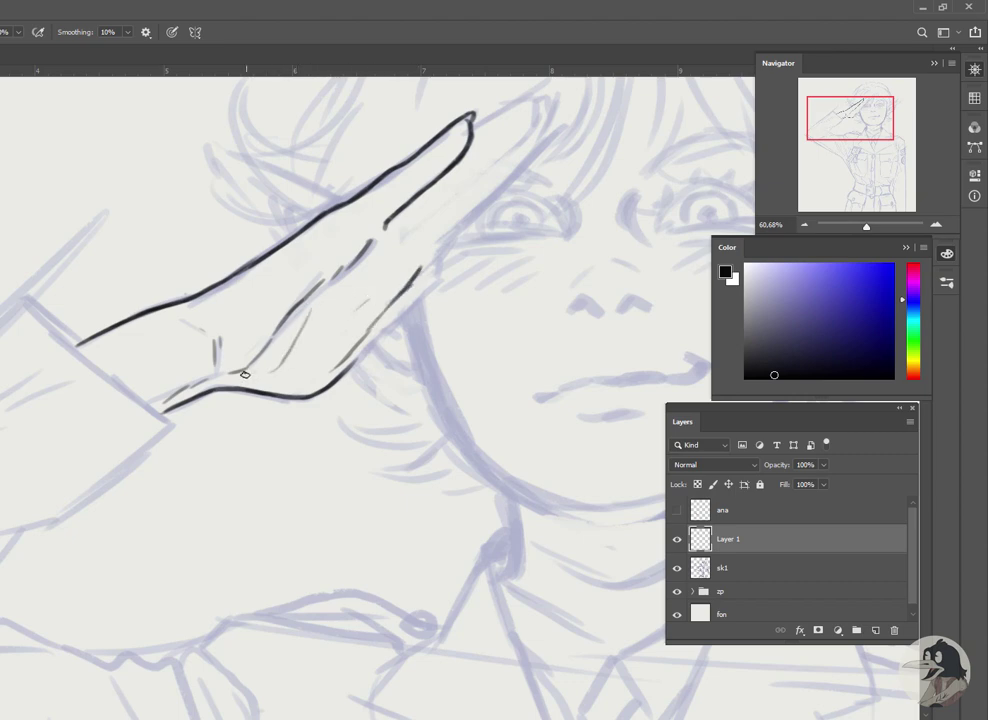
scroll(371, 291, "up", 4)
scroll(354, 247, "right", 4)
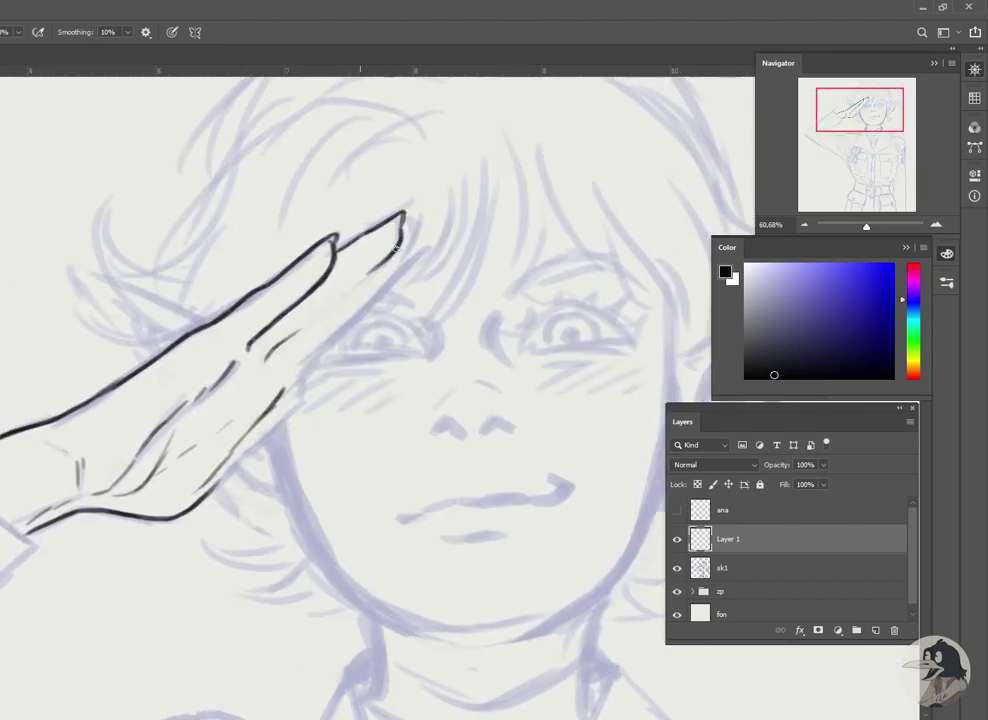
mouse_move(396, 246)
left_mouse_down()
mouse_move(340, 300)
mouse_move(375, 293)
mouse_move(270, 390)
left_mouse_up()
scroll(397, 258, "down", 4)
scroll(397, 258, "left", 3)
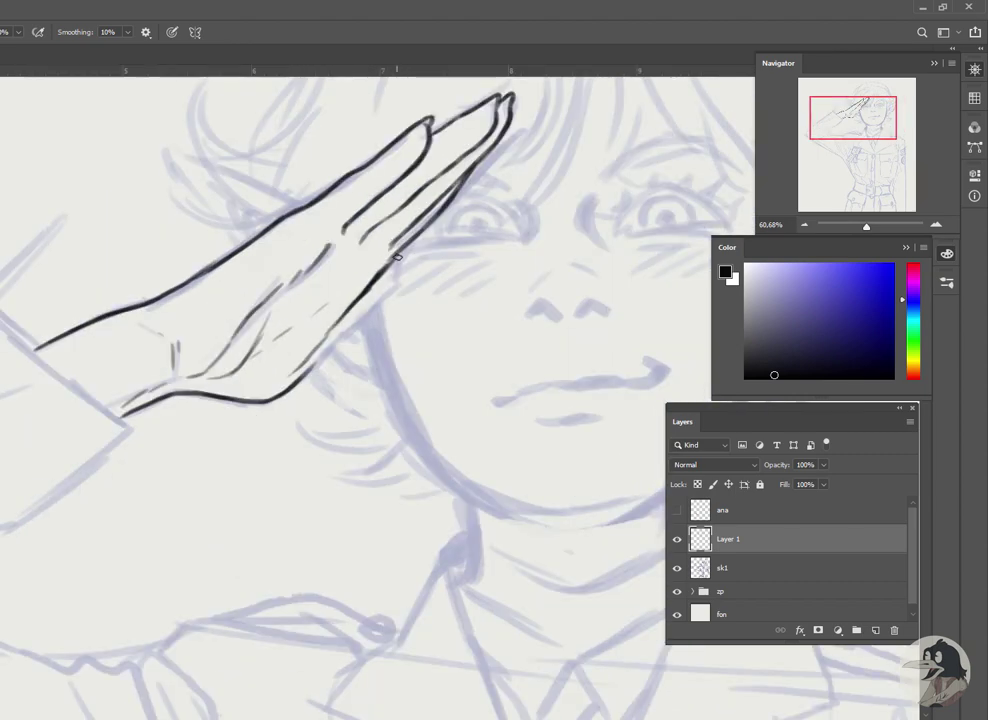
left_click_drag(315, 192, 238, 285)
scroll(345, 255, "right", 9)
scroll(345, 255, "up", 1)
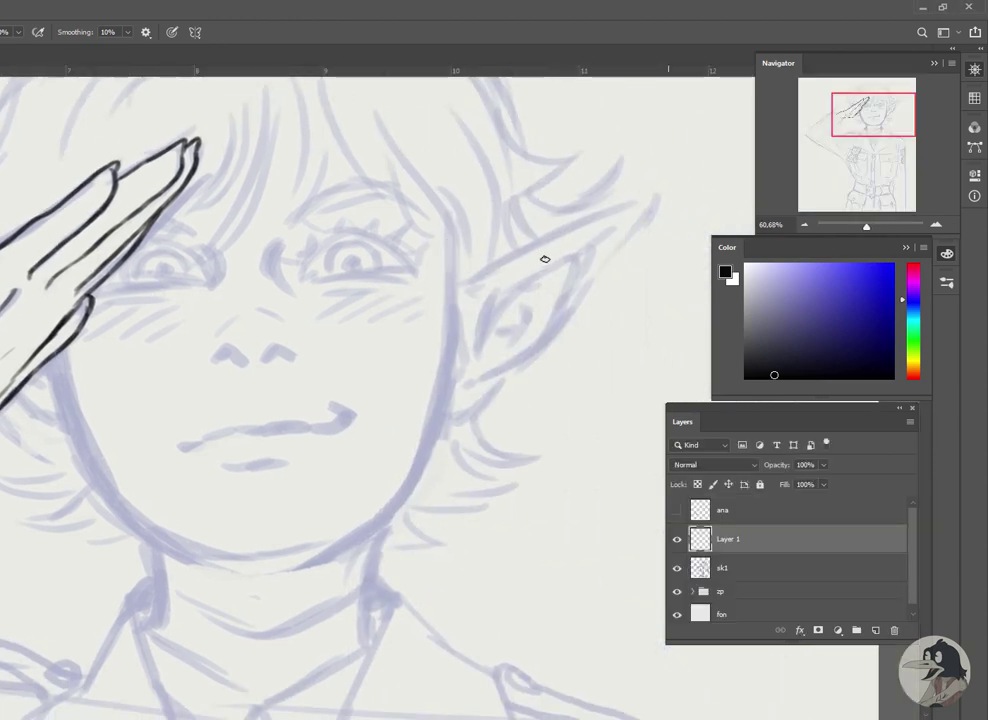
Ink the right side of the jawline on a new layer
key("ctrl+shift+alt+n")
mouse_move(450, 232)
left_mouse_down()
mouse_move(447, 365)
mouse_move(400, 490)
left_mouse_up()
scroll(470, 300, "down", 1)
Copy the jaw stroke, flip it horizontally onto the left side, and merge both jaw layers
scroll(463, 364, "down", 5)
scroll(463, 364, "left", 4)
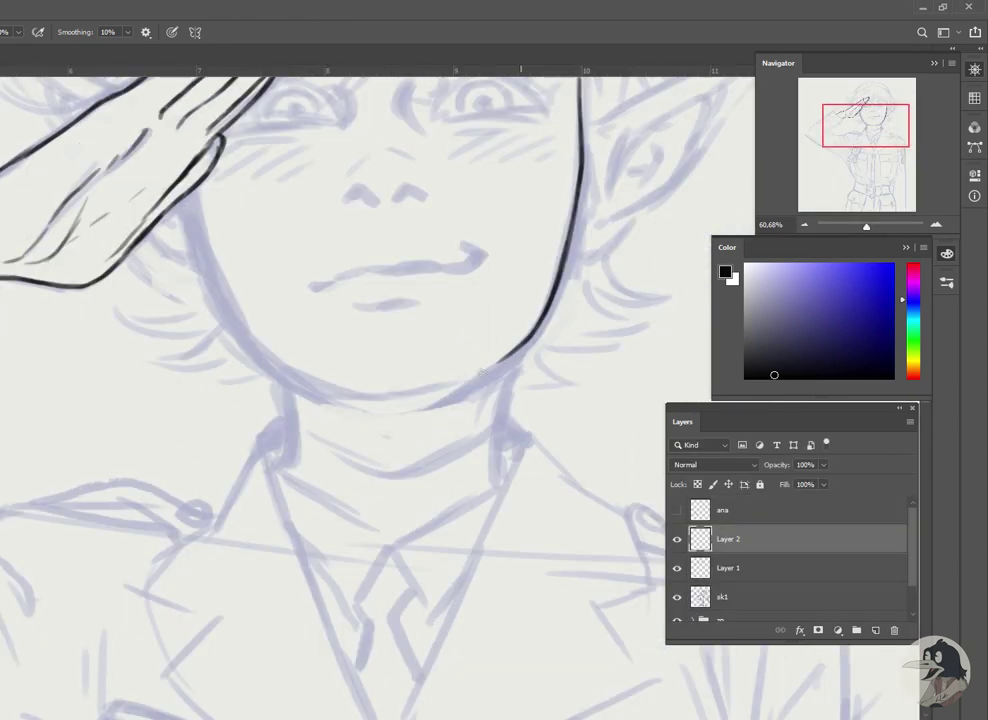
scroll(300, 350, "up", 6)
scroll(300, 350, "right", 6)
key("ctrl+t")
key("Escape")
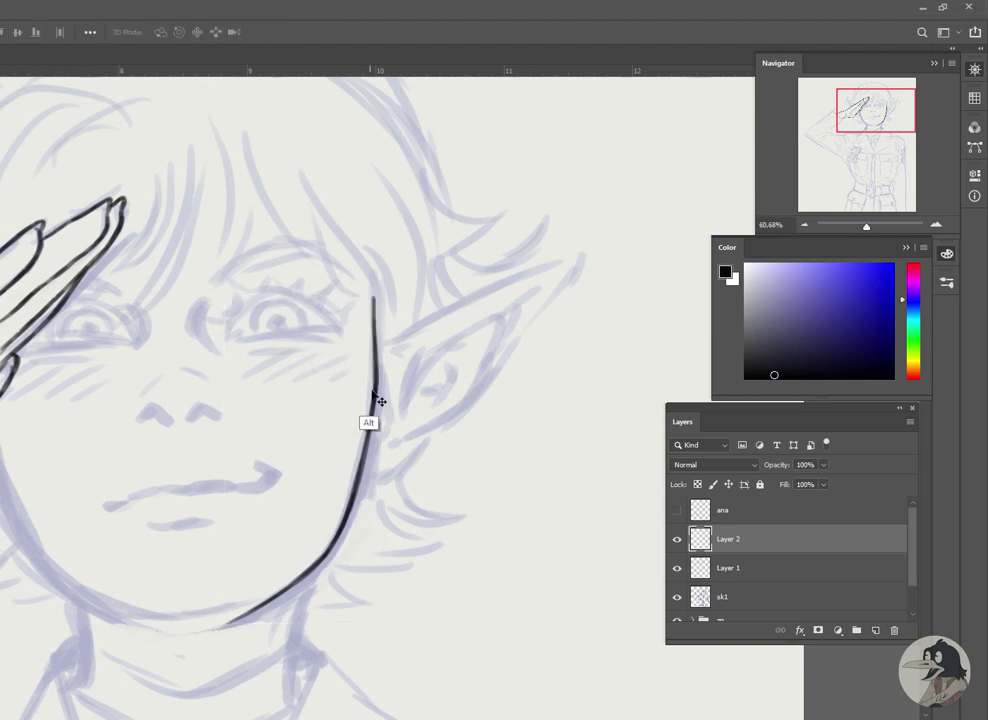
left_click_drag(380, 401, 372, 410)
key("ctrl+t")
left_click_drag(454, 542, 68, 377)
key("Return")
key("e")
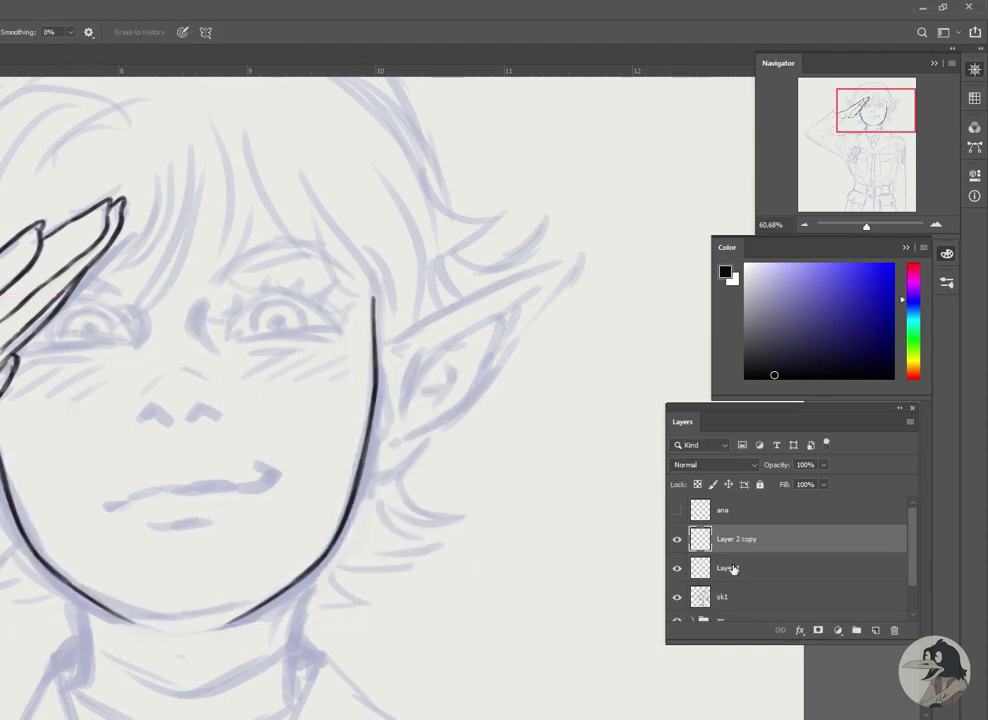
left_click(733, 568, "shift")
key("ctrl+e")
Ink the mouth, lower-lip line and nose, then the right eyebrow and upper eyelid on a new layer
key("b")
left_click_drag(108, 505, 270, 476)
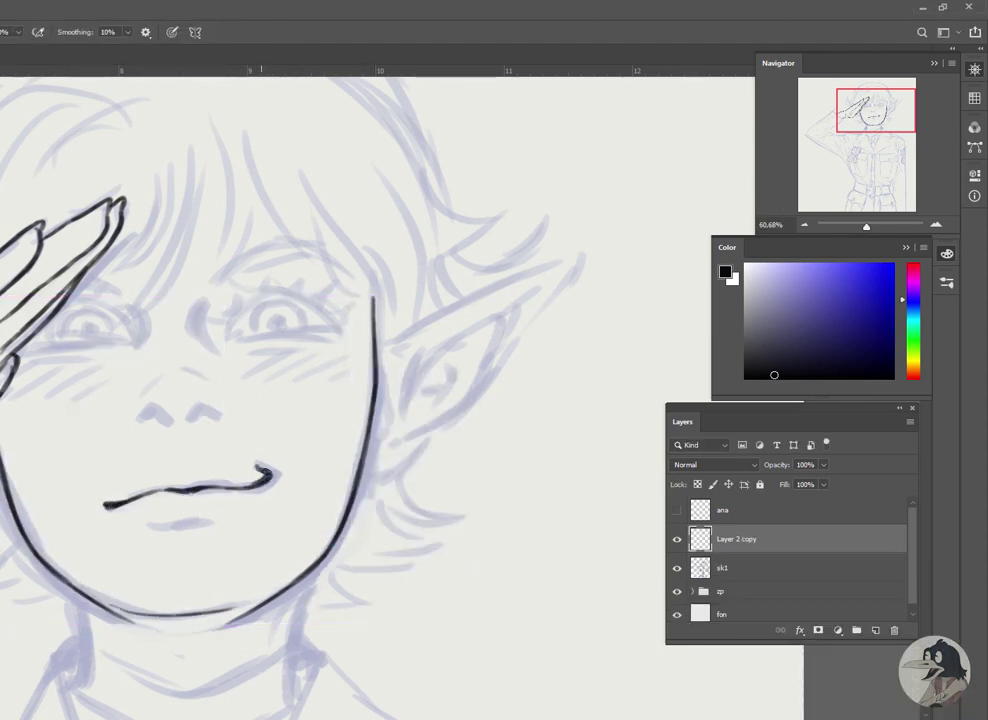
left_click_drag(155, 531, 218, 531)
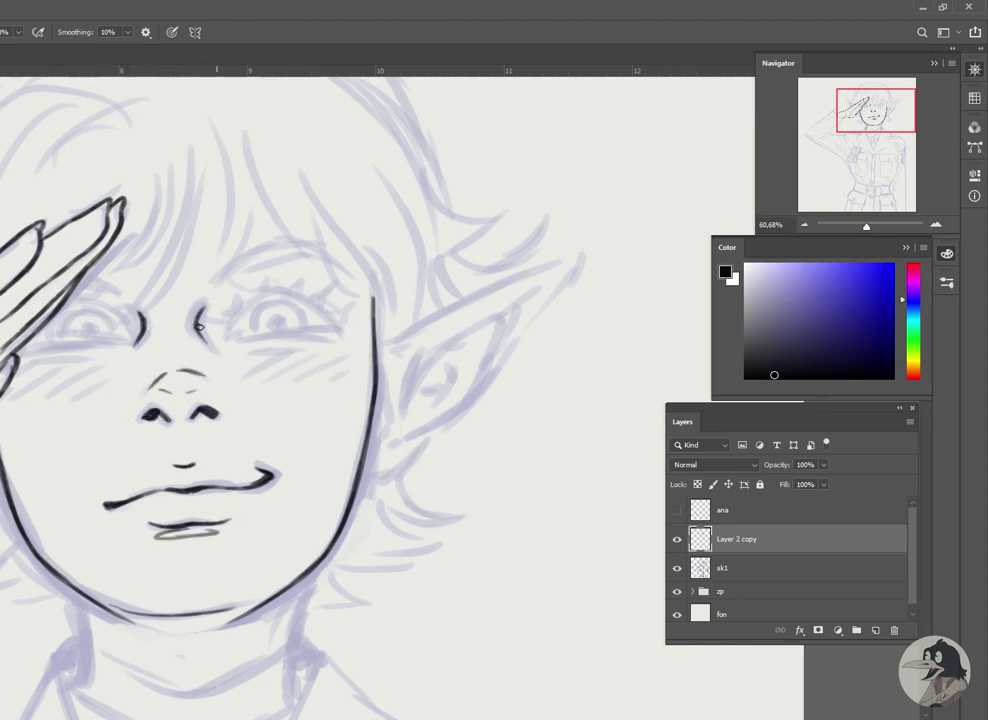
left_click_drag(215, 276, 350, 262)
left_click(875, 630)
left_click_drag(240, 318, 224, 336)
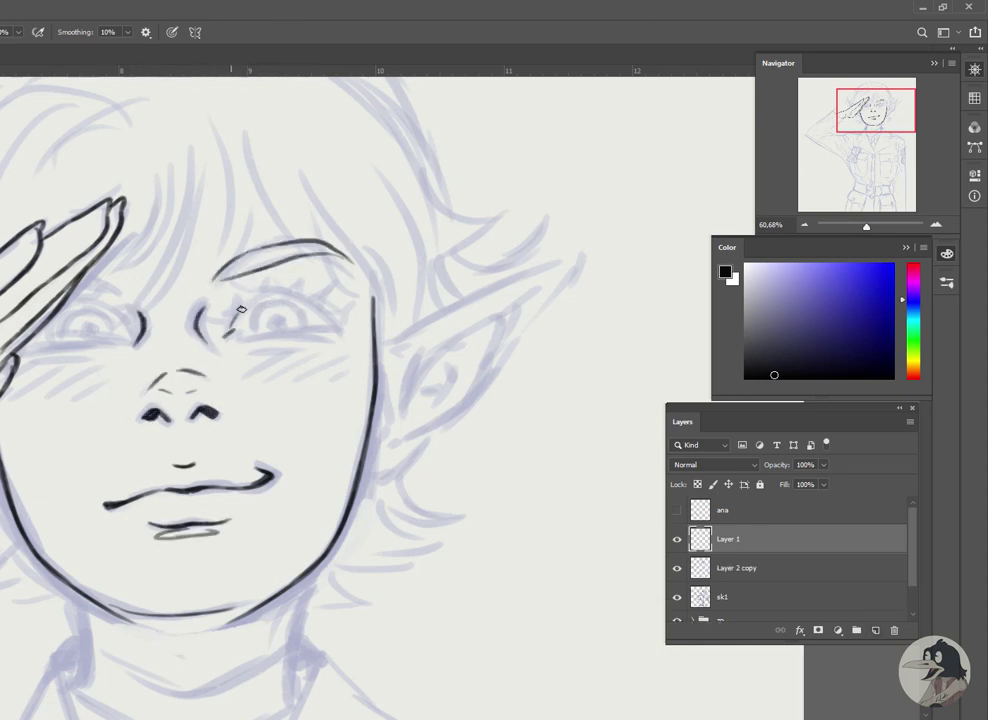
left_click_drag(334, 320, 233, 318)
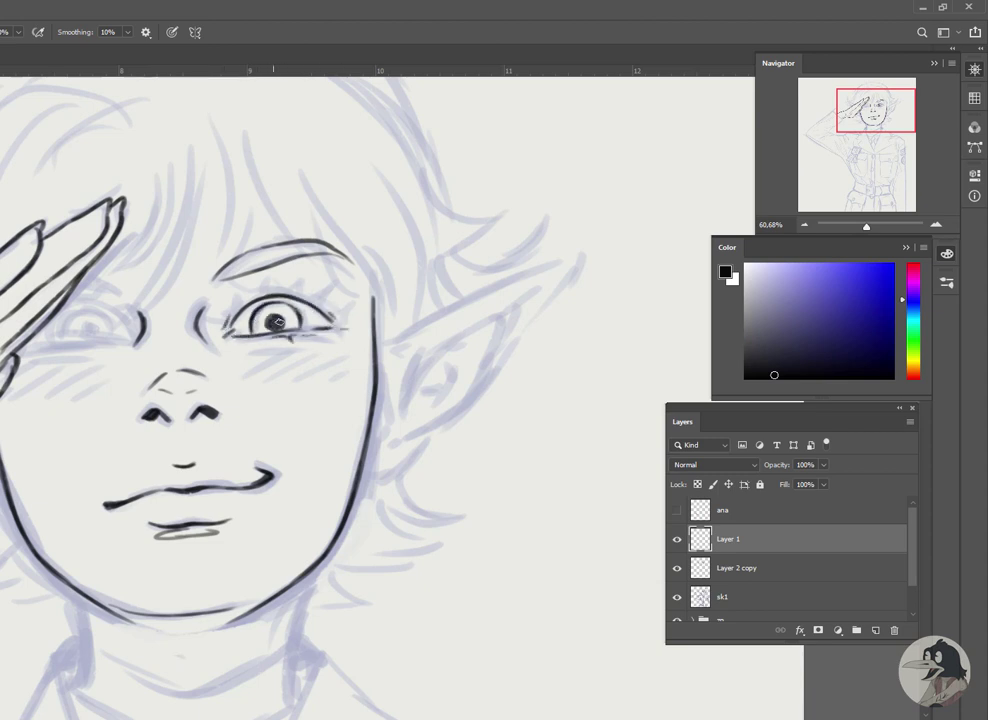
Place a horizontally flipped copy of the eye over the left eye and erase overlaps
key("v")
left_click_drag(279, 321, 113, 328)
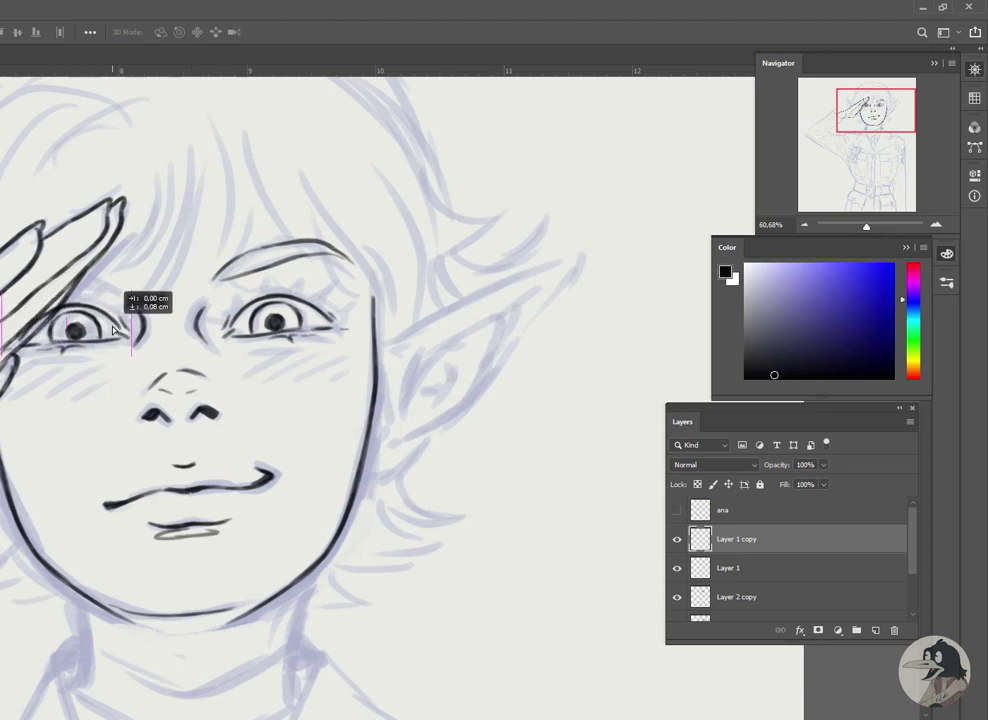
key("ctrl+t")
key("Return")
key("e")
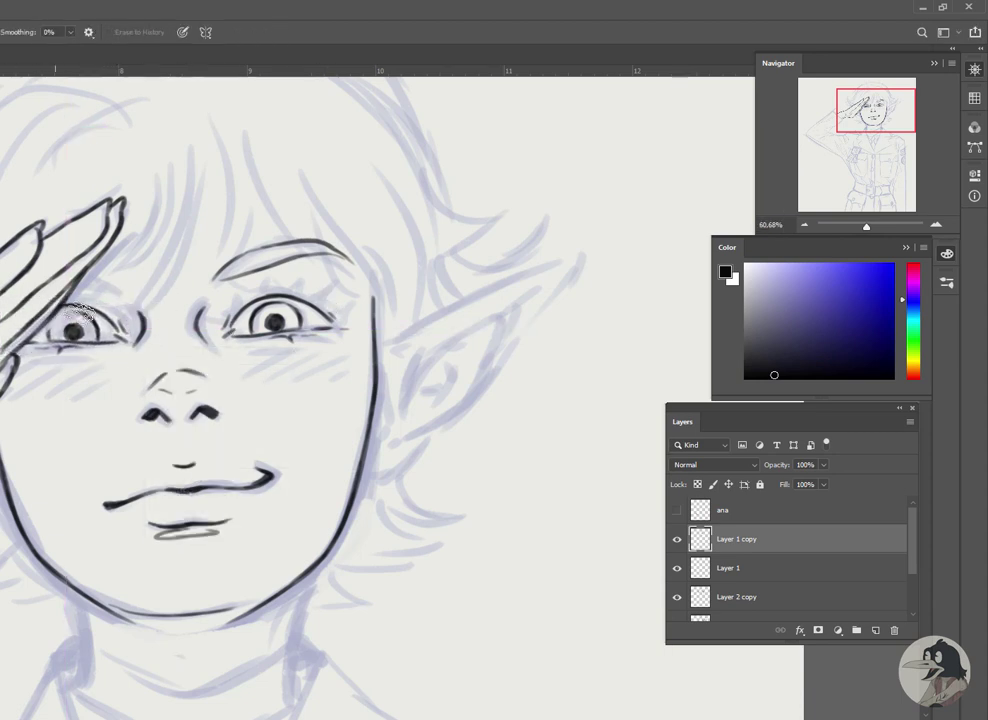
mouse_move(80, 313)
left_mouse_down()
mouse_move(57, 336)
mouse_move(76, 325)
left_mouse_up()
Brush spiky lashes around the right eye and ink the pointed right ear with its inner line
key("b")
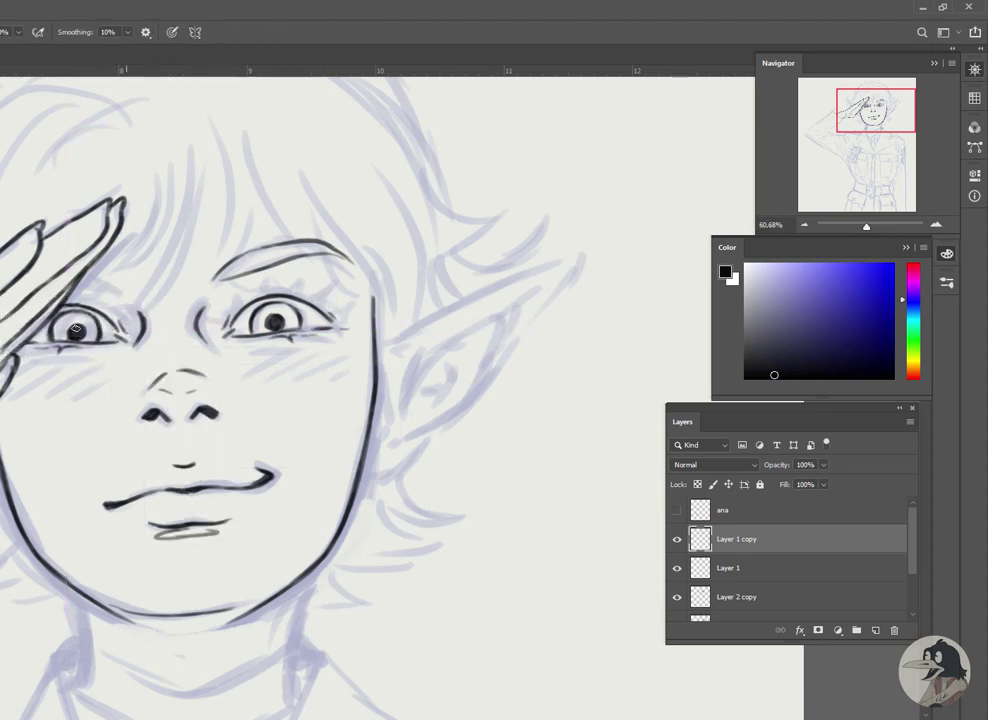
mouse_move(221, 304)
left_mouse_down()
mouse_move(255, 270)
mouse_move(340, 285)
mouse_move(350, 305)
left_mouse_up()
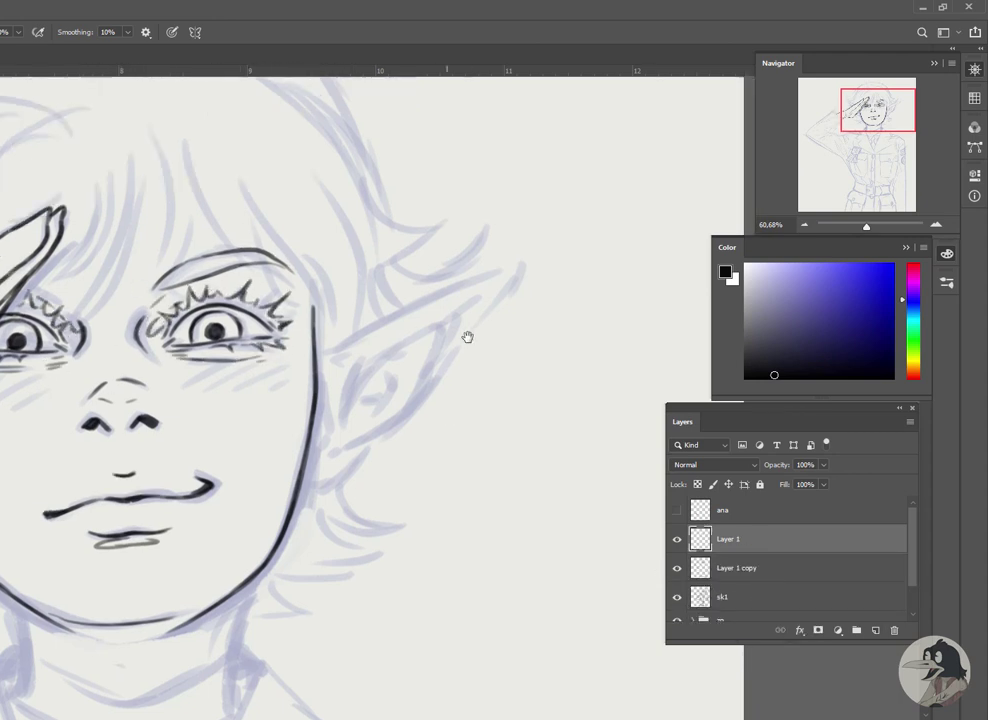
mouse_move(295, 350)
left_mouse_down()
mouse_move(470, 273)
mouse_move(408, 364)
mouse_move(318, 450)
left_mouse_up()
scroll(362, 314, "down", 1)
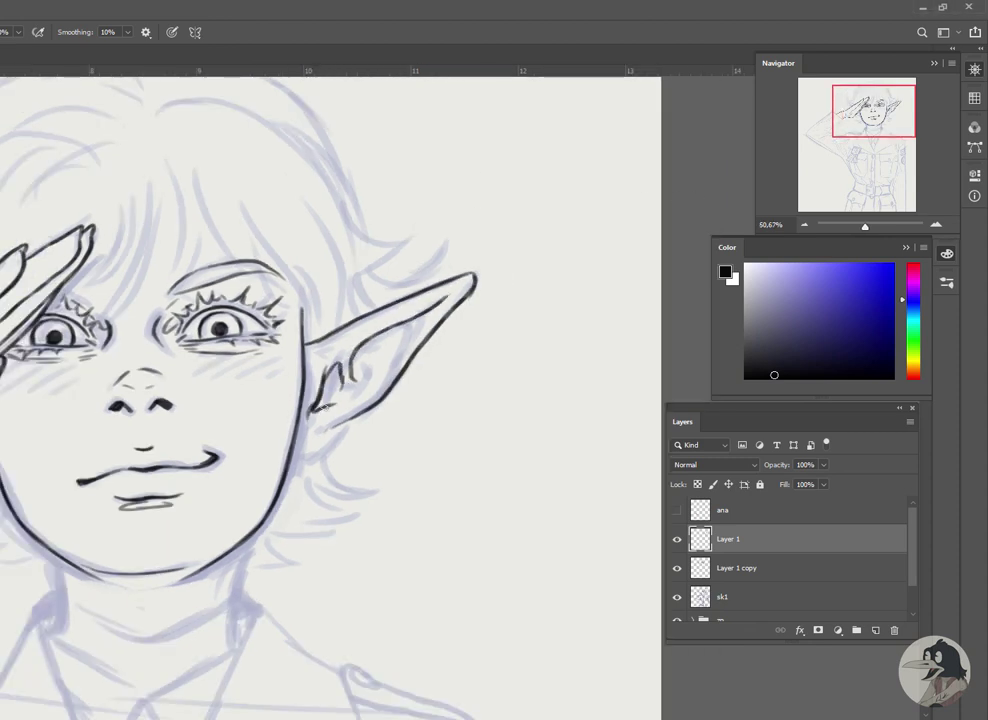
left_click_drag(439, 305, 387, 368)
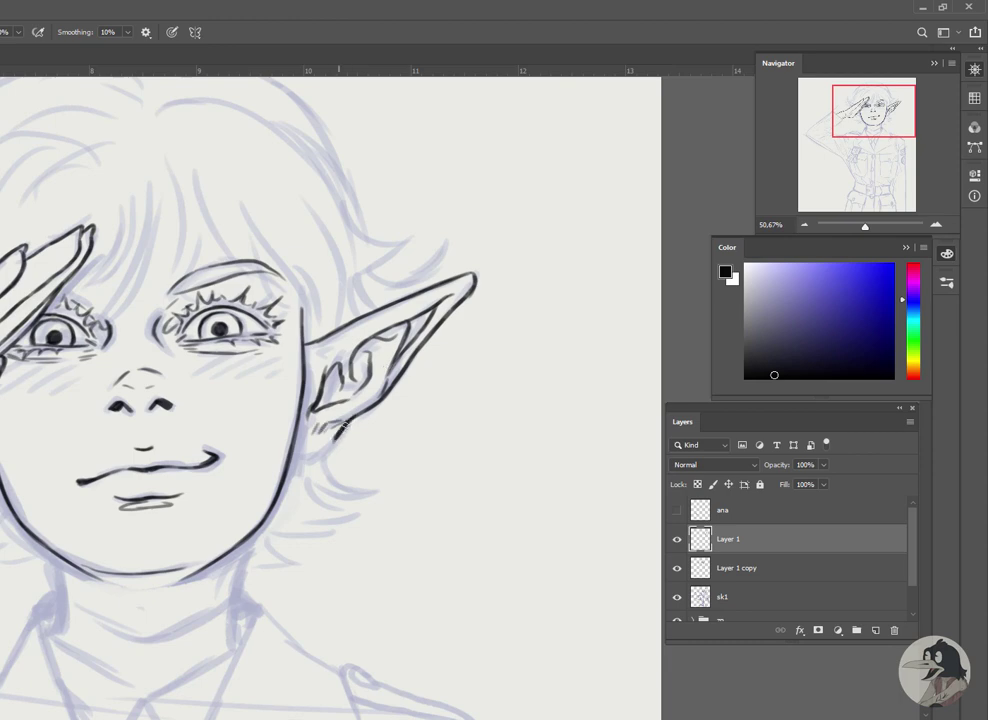
Duplicate the ear layer, flip it, and position the copy on the left of the head
left_click_drag(467, 277, 603, 263)
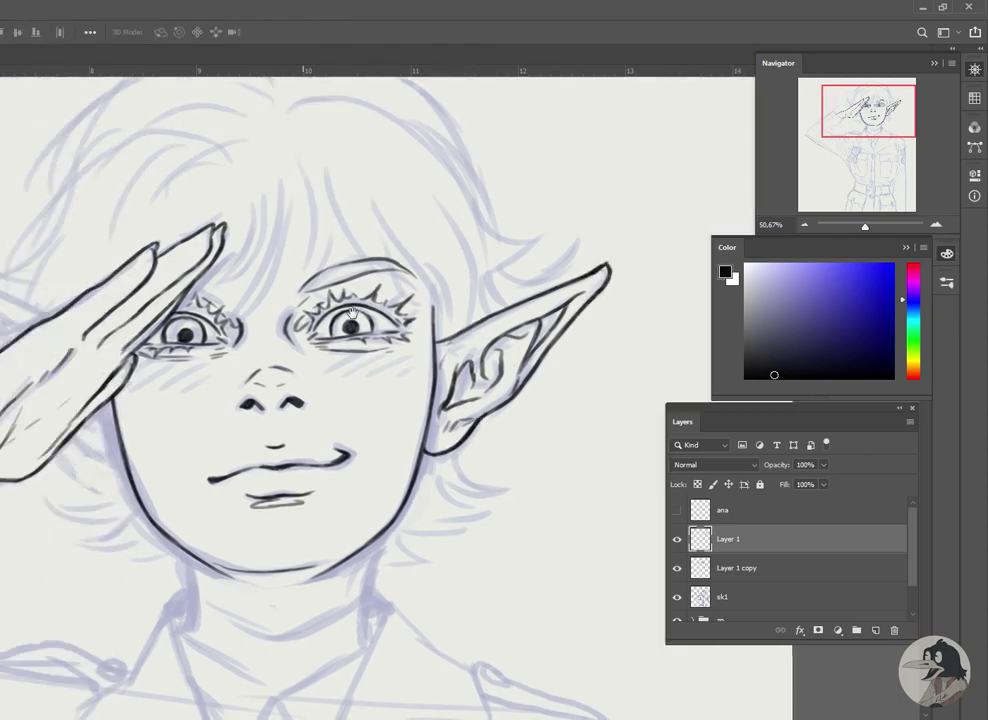
key("ctrl+j")
key("ctrl+t")
left_click(611, 477)
left_click_drag(598, 342, 118, 332)
key("Return")
key("ctrl+z")
On Layer 1 moved above the ear copy, ink hair strands over the forehead, bangs and right side
key("b")
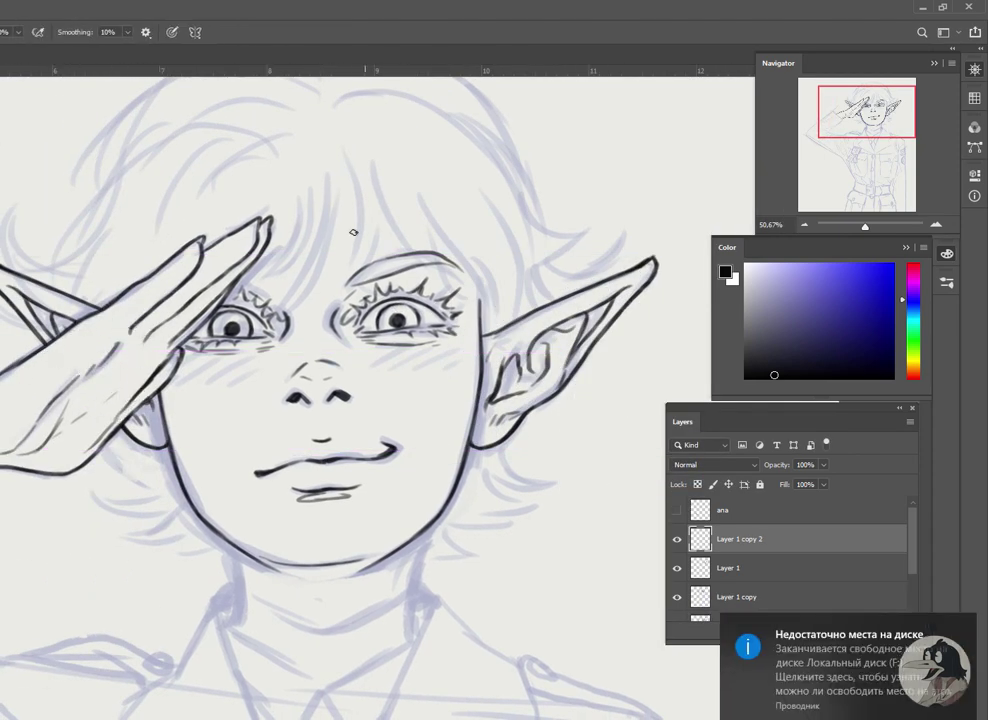
left_click_drag(229, 283, 187, 288)
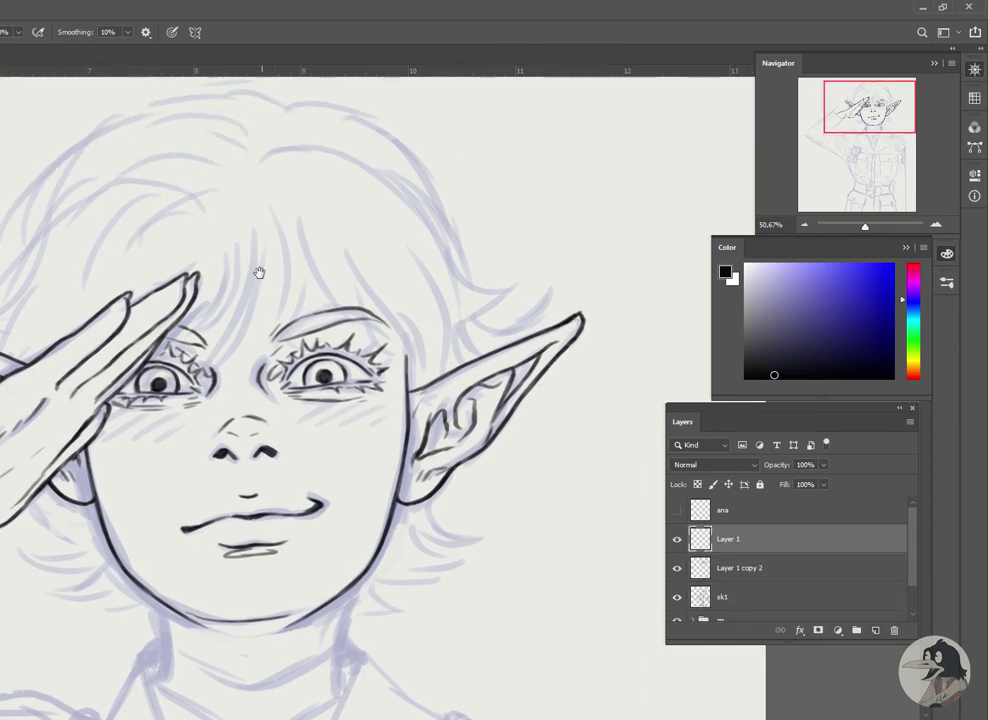
left_click_drag(250, 190, 256, 290)
left_click_drag(272, 205, 258, 341)
mouse_move(213, 128)
left_mouse_down()
mouse_move(230, 265)
mouse_move(245, 213)
left_mouse_up()
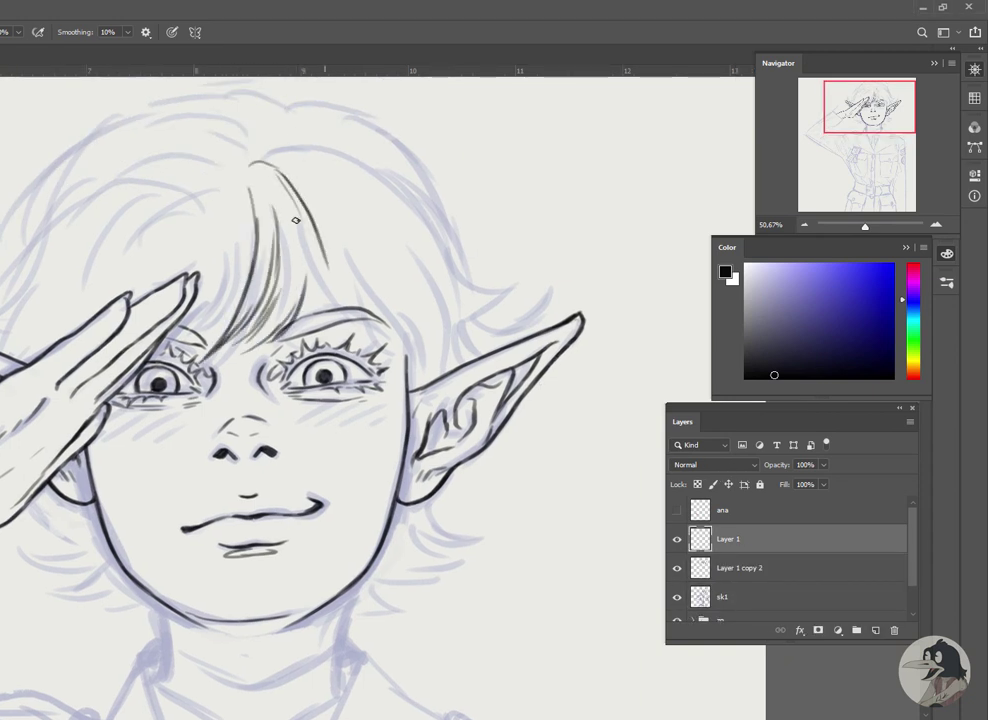
left_click_drag(228, 168, 265, 262)
mouse_move(260, 165)
left_mouse_down()
mouse_move(393, 328)
mouse_move(322, 300)
left_mouse_up()
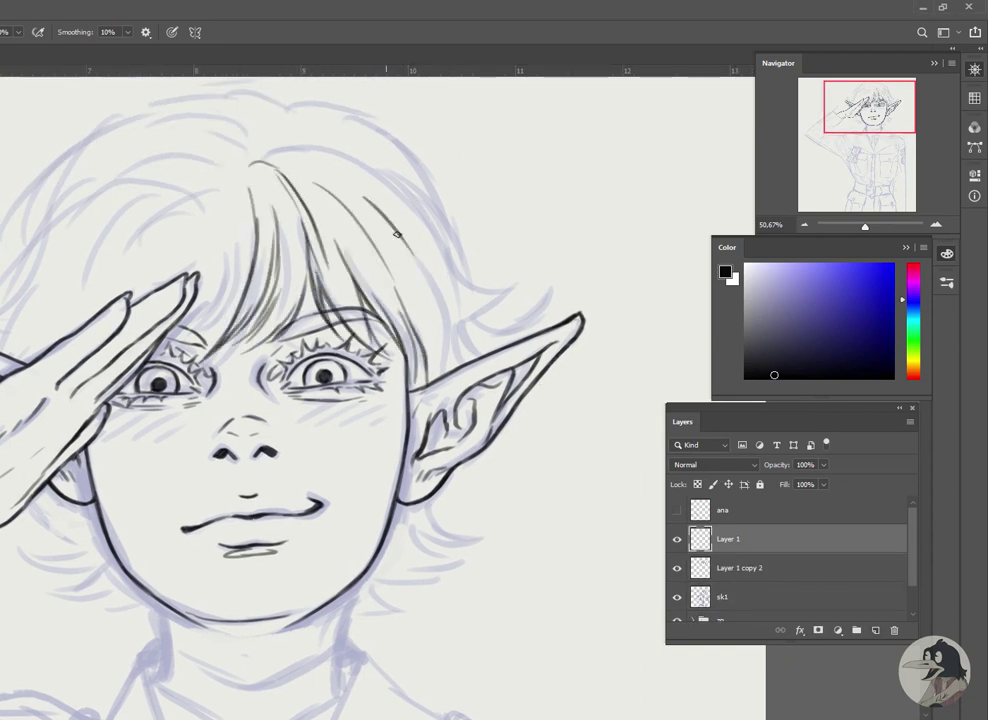
left_click_drag(330, 165, 355, 289)
mouse_move(195, 120)
left_mouse_down()
mouse_move(265, 115)
mouse_move(345, 200)
mouse_move(463, 295)
left_mouse_up()
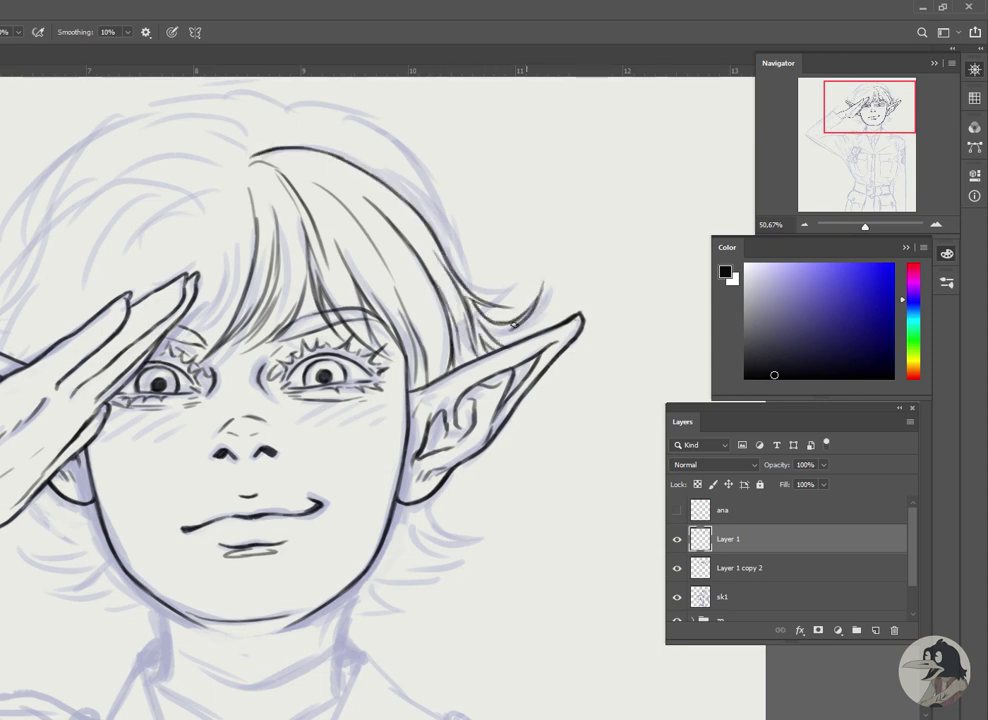
left_click_drag(300, 150, 380, 246)
Ink the tuft at the top of the head, the outer hair outline and left-side strands
mouse_move(262, 120)
left_mouse_down()
mouse_move(269, 227)
mouse_move(420, 238)
left_mouse_up()
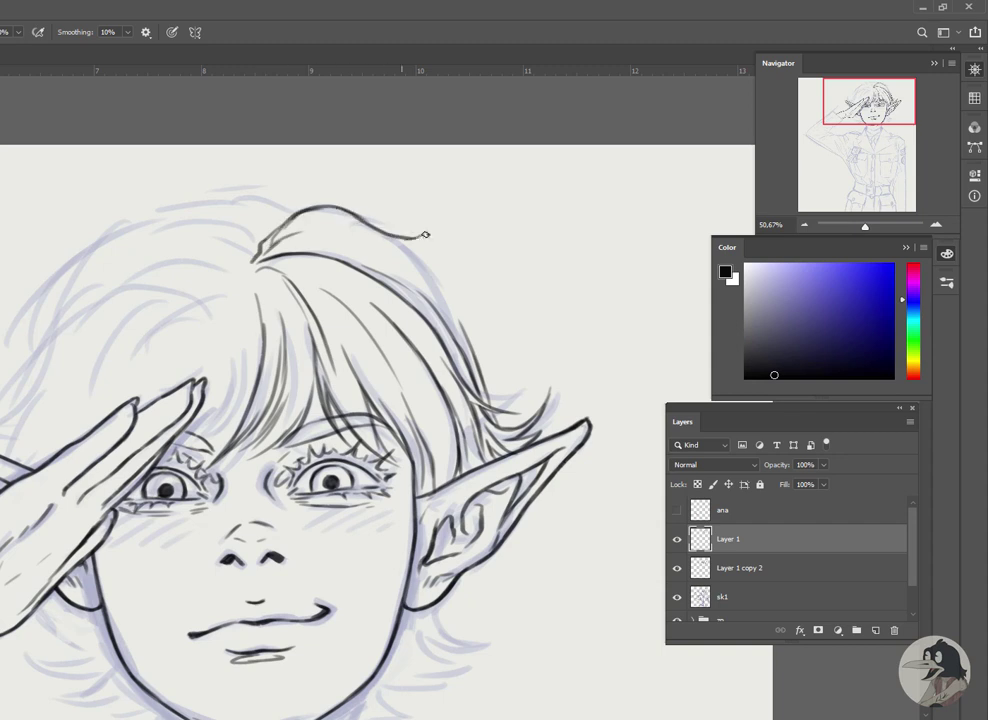
mouse_move(300, 218)
left_mouse_down()
mouse_move(433, 278)
mouse_move(480, 380)
left_mouse_up()
mouse_move(292, 195)
left_mouse_down()
mouse_move(106, 228)
mouse_move(8, 340)
left_mouse_up()
mouse_move(77, 192)
left_mouse_down()
mouse_move(22, 275)
mouse_move(112, 175)
left_mouse_up()
left_click_drag(62, 242, 40, 292)
left_click_drag(90, 228, 45, 270)
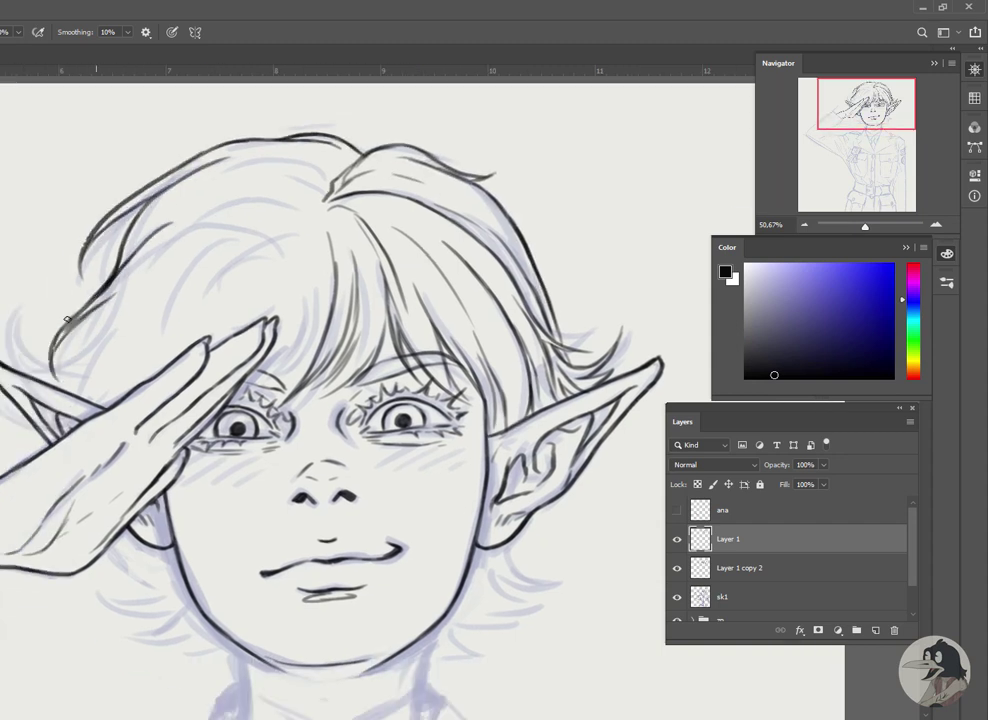
left_click_drag(150, 180, 98, 218)
left_click_drag(90, 237, 52, 268)
Add strands across the fringe above the hand and more along the left side of the hair
left_click_drag(205, 186, 165, 262)
left_click_drag(234, 206, 212, 284)
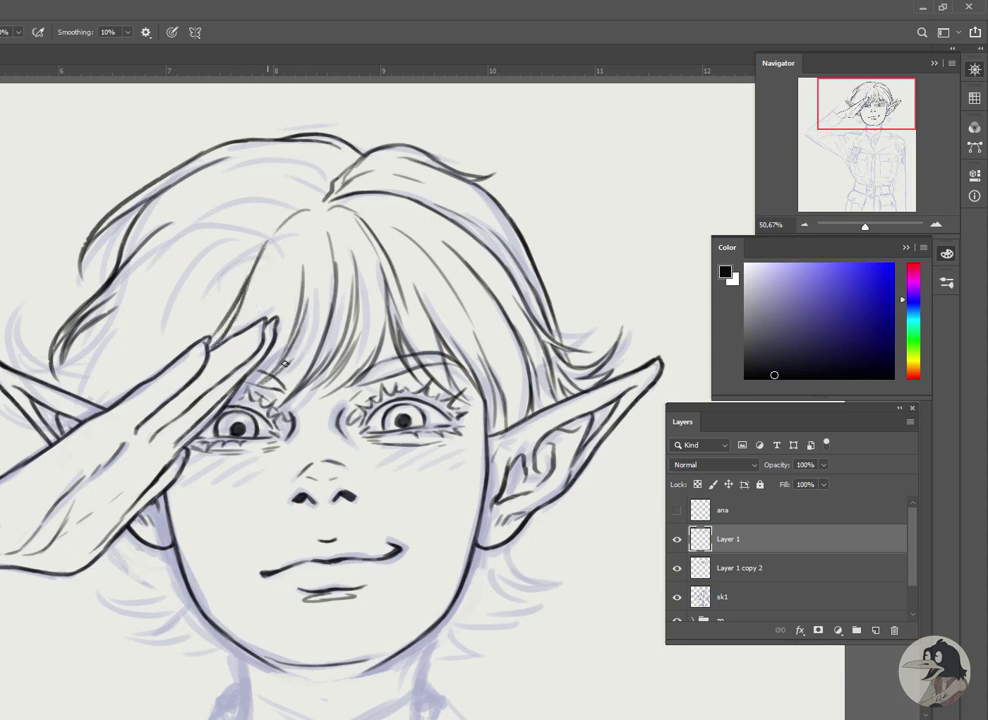
left_click_drag(252, 224, 200, 296)
left_click_drag(300, 212, 268, 302)
left_click_drag(290, 186, 170, 232)
left_click_drag(180, 218, 98, 355)
left_click_drag(255, 202, 155, 320)
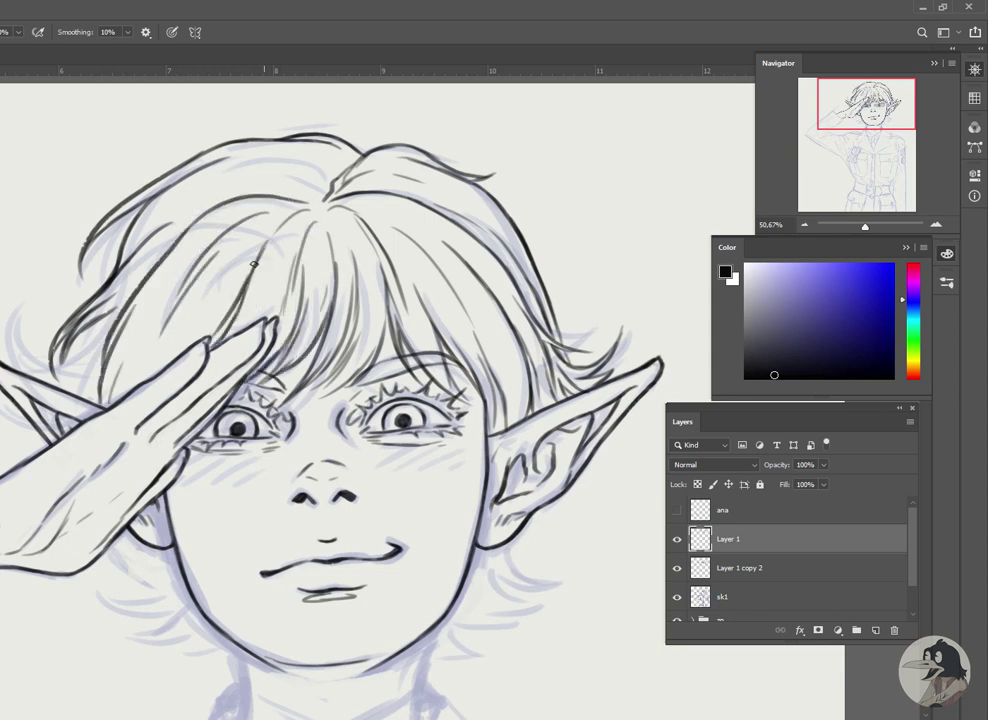
left_click_drag(248, 240, 198, 300)
left_click_drag(190, 287, 120, 345)
left_click_drag(136, 170, 262, 118)
Ink short strokes at the left hair edge and feathery tufts below the jaw and right ear
left_click_drag(105, 324, 186, 288)
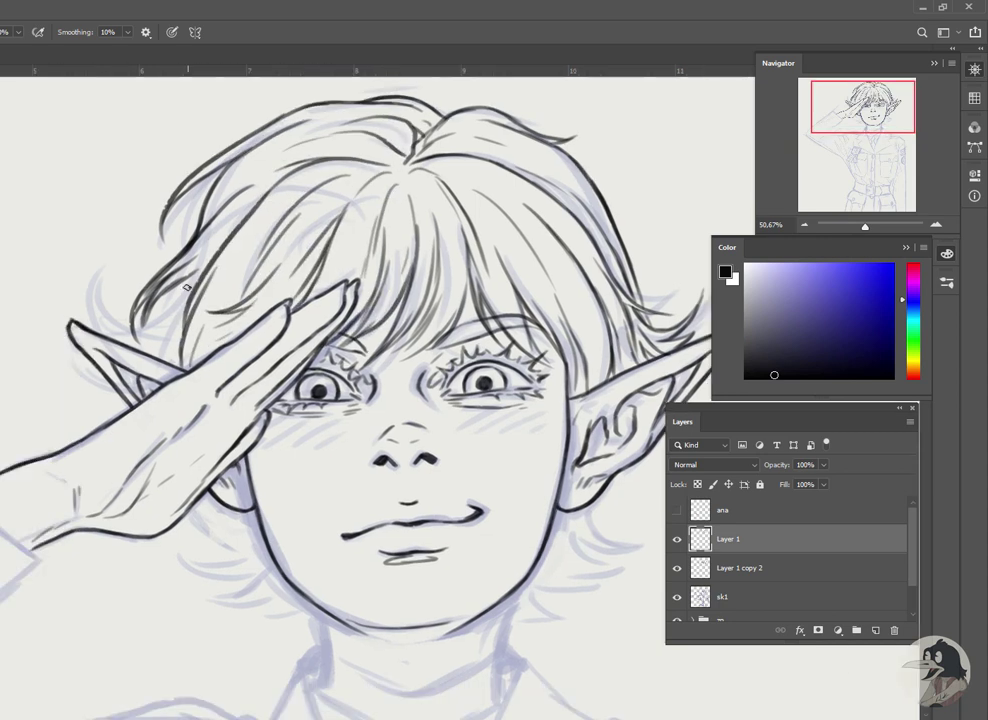
mouse_move(136, 230)
left_mouse_down()
mouse_move(70, 252)
mouse_move(55, 317)
left_mouse_up()
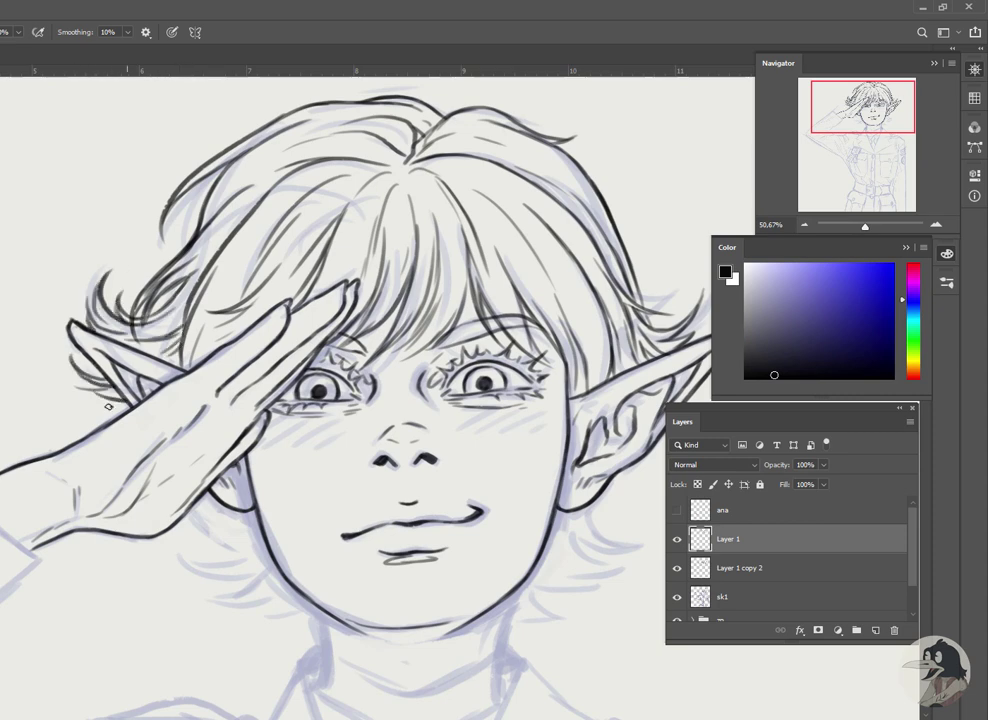
left_click_drag(713, 382, 577, 316)
left_click_drag(194, 391, 237, 333)
left_click_drag(80, 420, 160, 480)
mouse_move(110, 455)
left_mouse_down()
mouse_move(196, 500)
mouse_move(159, 438)
left_mouse_up()
mouse_move(502, 296)
left_mouse_down()
mouse_move(465, 340)
mouse_move(460, 385)
mouse_move(472, 399)
left_mouse_up()
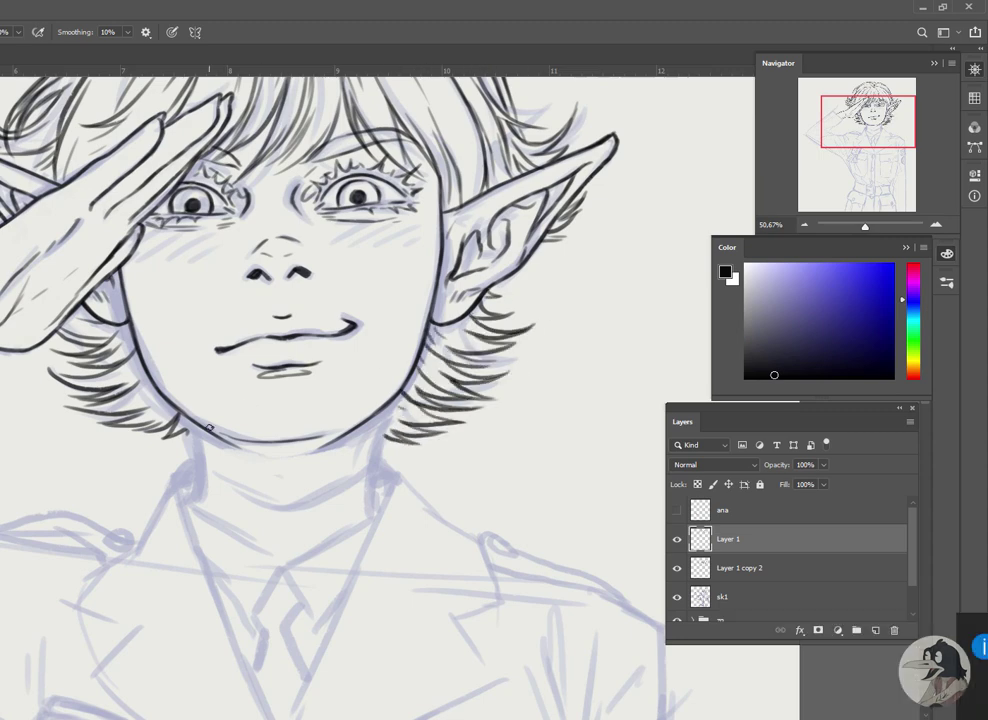
Ink the neck lines, neck base and V-shaped shirt collar with its short edges
left_click_drag(330, 340, 288, 258)
left_click_drag(140, 340, 148, 415)
left_click_drag(335, 333, 323, 430)
left_click_drag(158, 370, 318, 405)
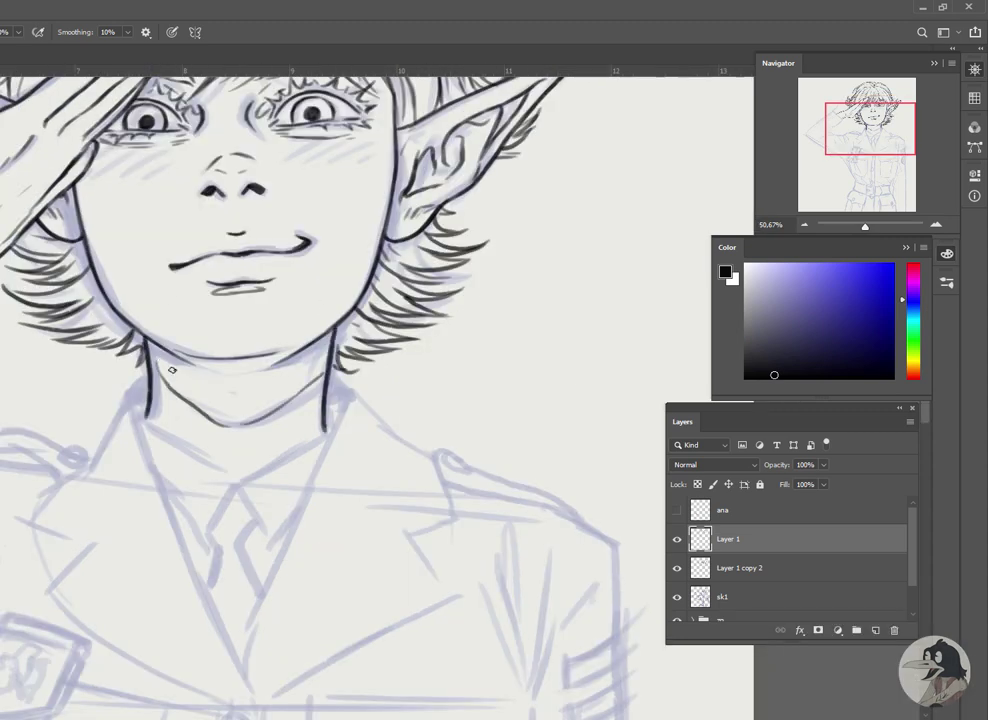
mouse_move(143, 423)
left_mouse_down()
mouse_move(230, 482)
mouse_move(325, 432)
left_mouse_up()
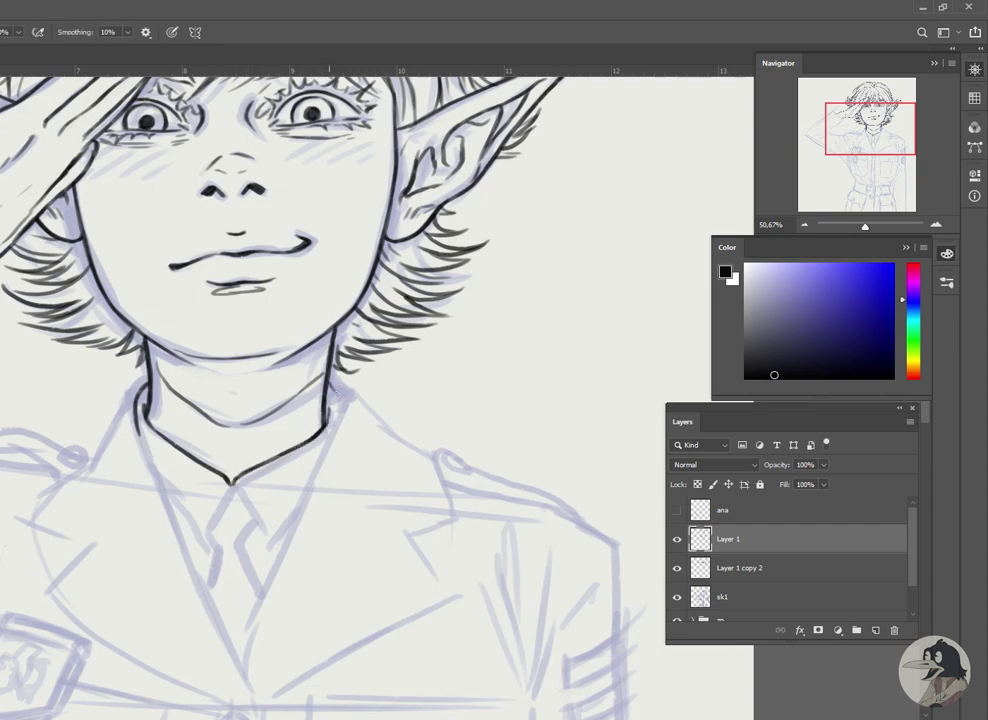
left_click_drag(137, 395, 150, 425)
Ink the tie below the collar point, the long left collar line, and small accent strokes
mouse_move(228, 488)
left_mouse_down()
mouse_move(198, 563)
mouse_move(262, 576)
left_mouse_up()
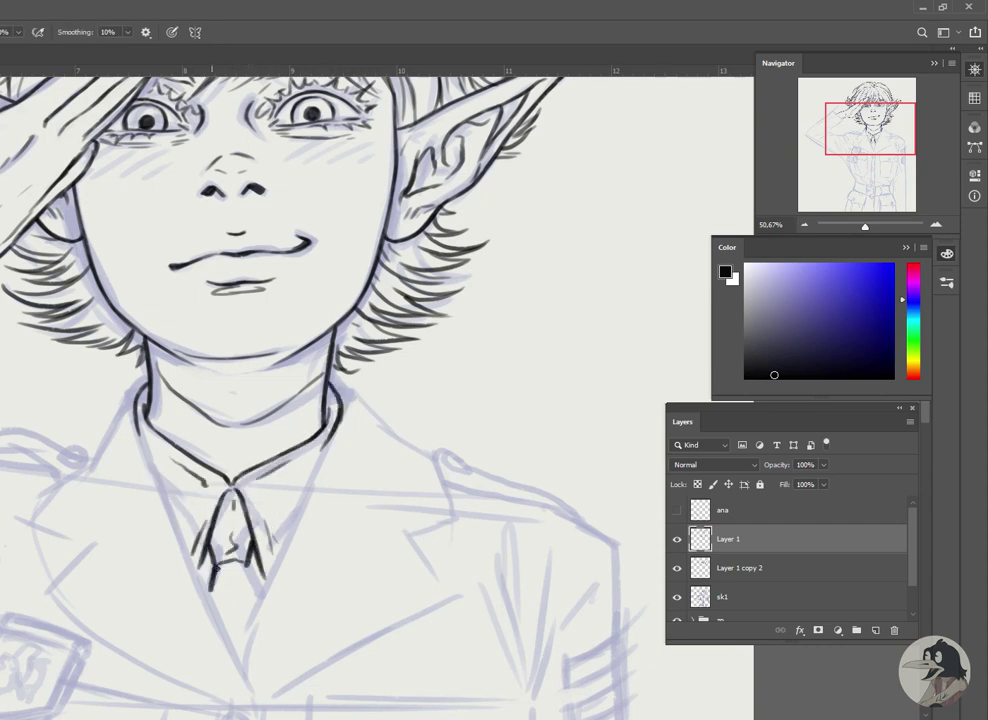
mouse_move(105, 325)
left_mouse_down()
mouse_move(151, 440)
mouse_move(110, 352)
left_mouse_up()
left_click_drag(94, 301, 200, 577)
left_click_drag(222, 264, 197, 326)
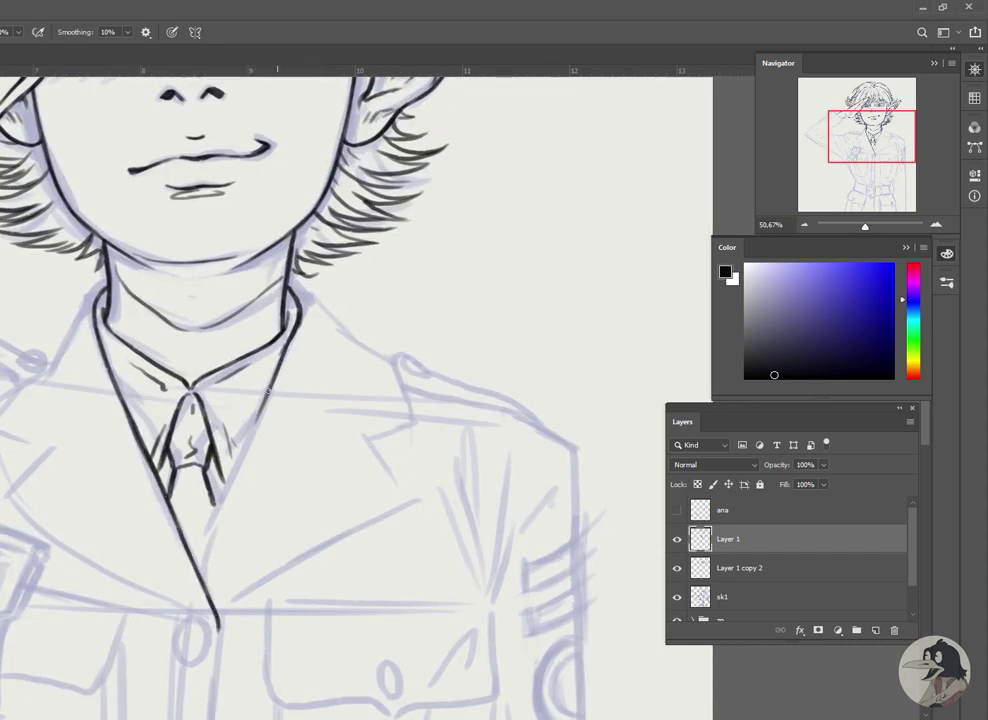
left_click_drag(300, 400, 330, 360)
Add small strokes around the collar, then ink the left lapel's notched outline and lower edge
left_click_drag(208, 289, 178, 375)
left_click_drag(330, 360, 397, 357)
left_click_drag(140, 190, 100, 254)
mouse_move(138, 312)
left_mouse_down()
mouse_move(80, 375)
mouse_move(135, 400)
left_mouse_up()
left_click_drag(100, 441, 258, 549)
Double the lower lapel edge and ink the shoulder seam line
key("ctrl+z")
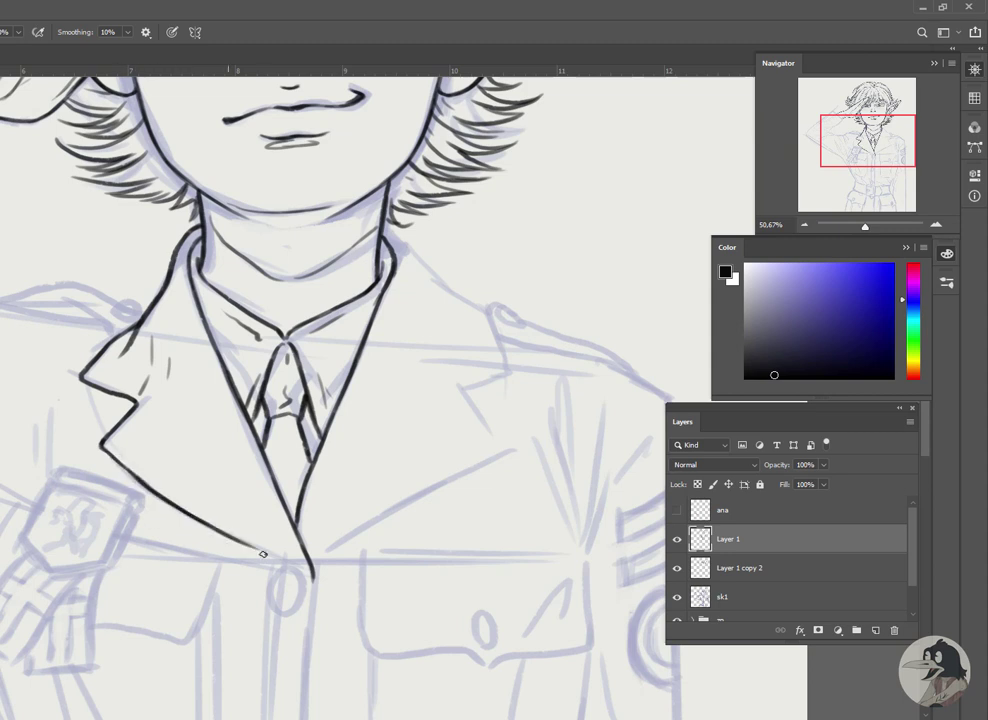
left_click_drag(108, 444, 309, 577)
mouse_move(385, 208)
left_mouse_down()
mouse_move(248, 178)
mouse_move(259, 204)
left_mouse_up()
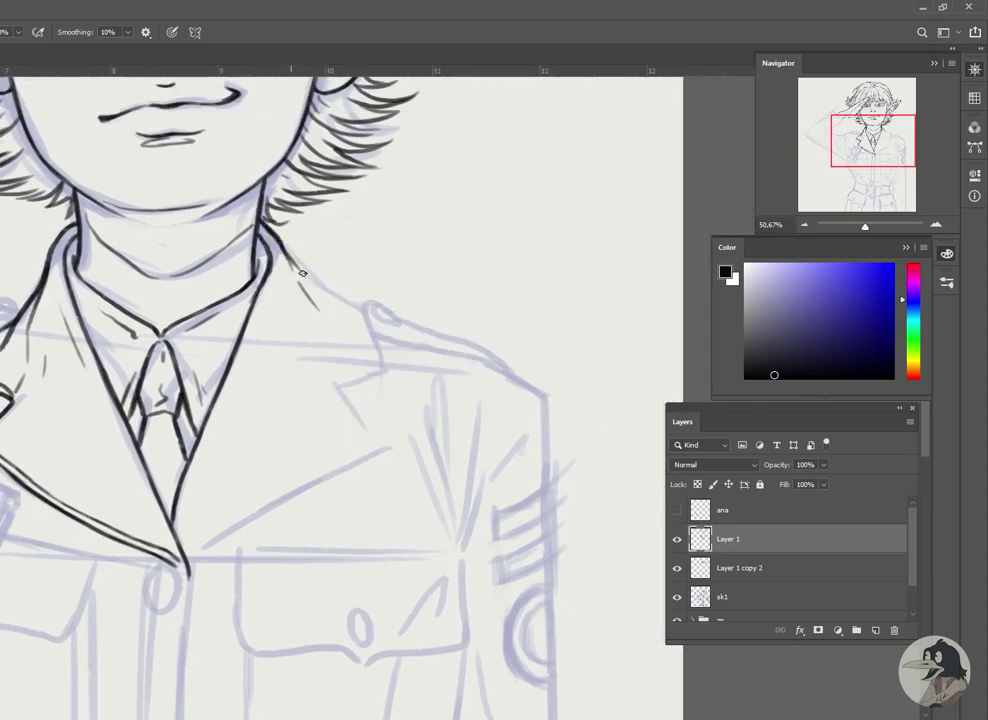
left_click_drag(288, 250, 386, 363)
left_click_drag(196, 542, 326, 425)
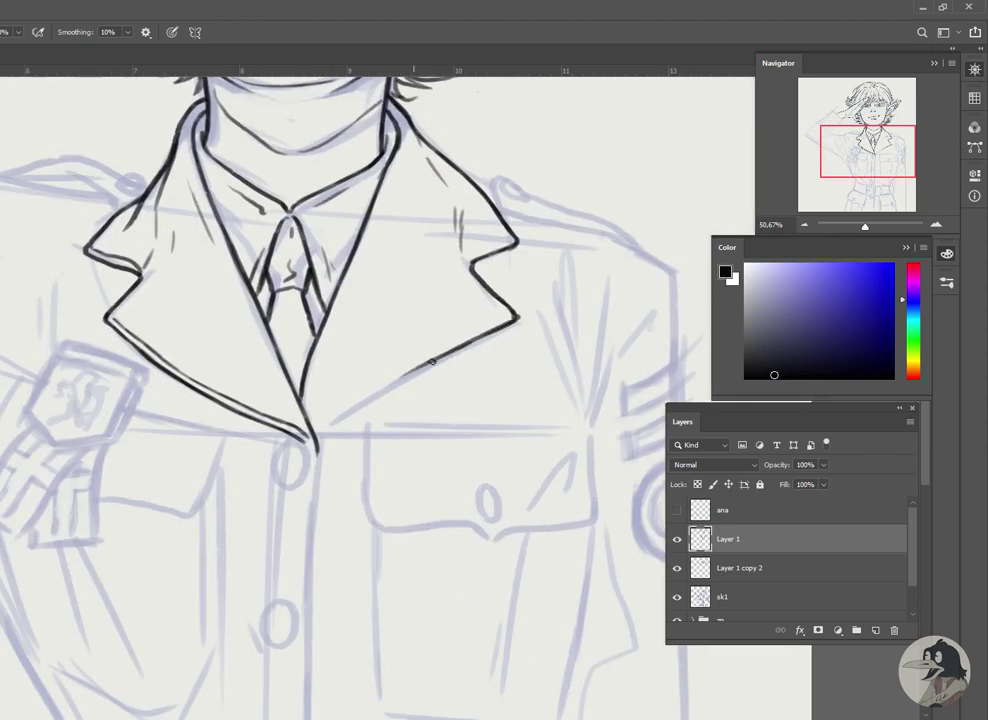
Double the right lapel's lower edge, add a hatch stroke, and ink the front placket to the belt
left_click_drag(461, 334, 322, 416)
left_click_drag(391, 341, 366, 357)
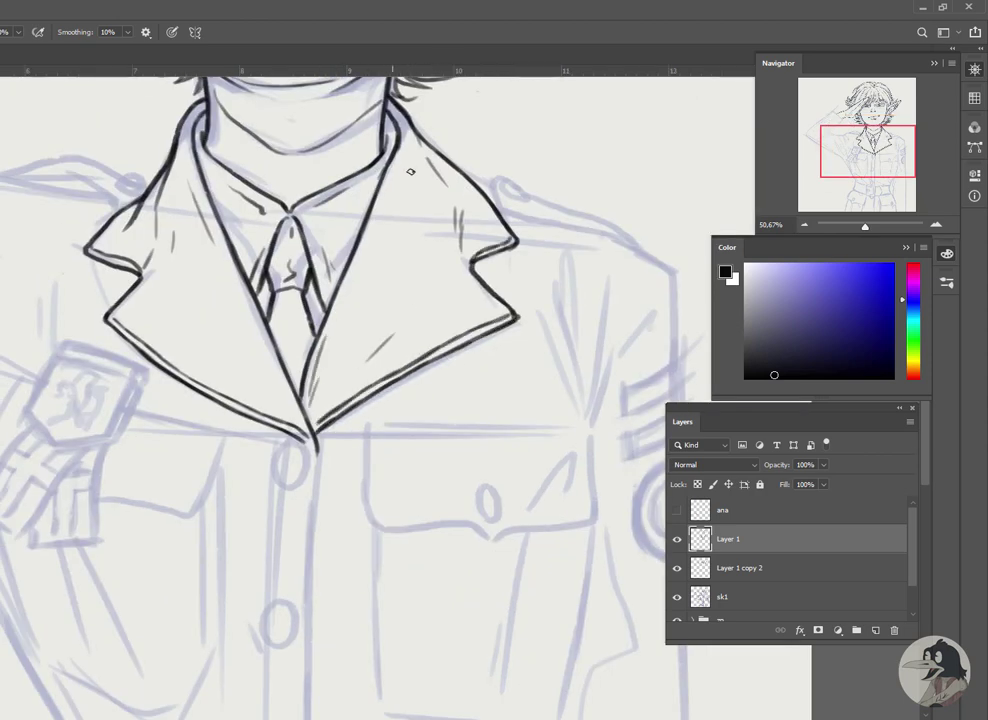
left_click_drag(262, 242, 166, 118)
mouse_move(243, 77)
left_mouse_down()
mouse_move(243, 342)
mouse_move(226, 512)
mouse_move(243, 394)
left_mouse_up()
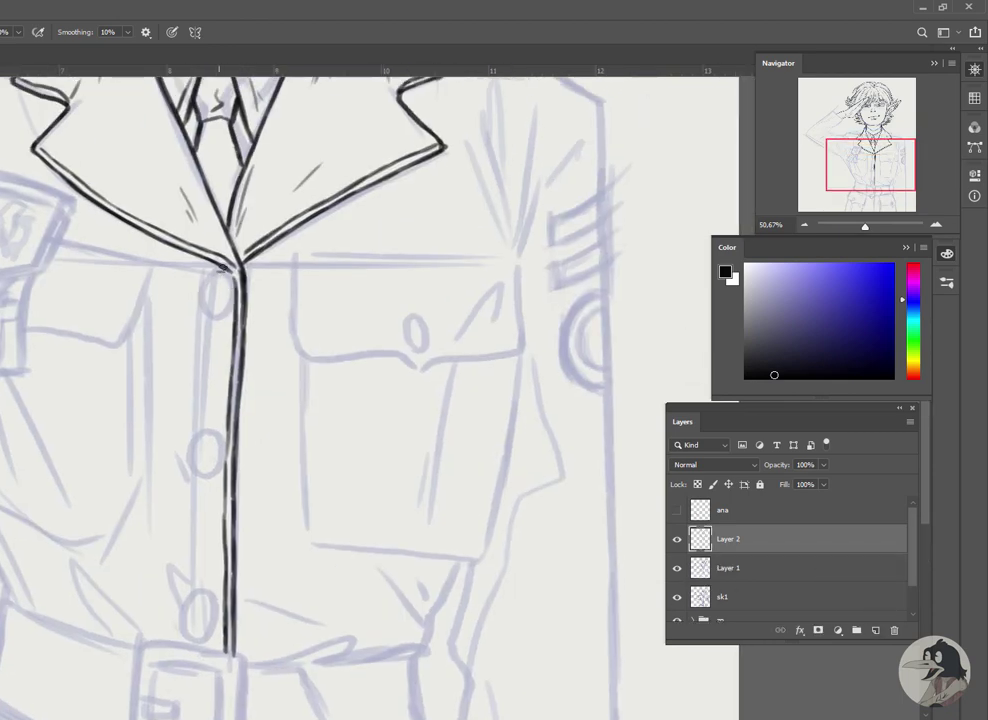
Duplicate the button oval, move the copy down the placket, and finish its outline
key("ctrl+j")
key("ctrl+t")
left_click_drag(214, 297, 206, 455)
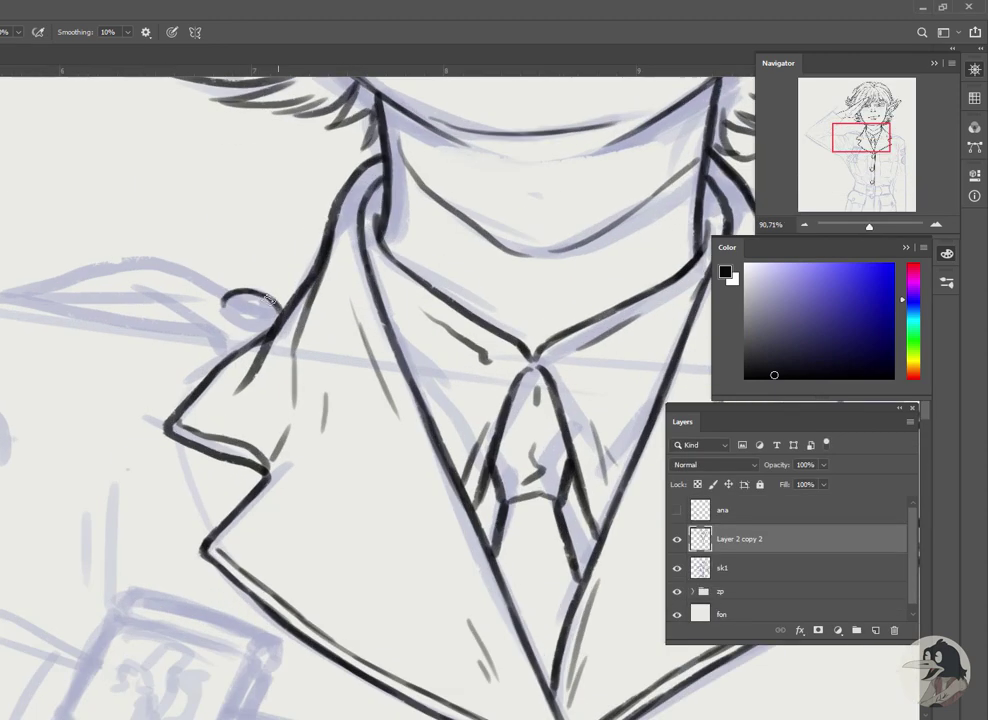
mouse_move(268, 298)
left_mouse_down()
mouse_move(240, 318)
mouse_move(405, 348)
left_mouse_up()
Ink a long curved shoulder line, thicker upper and inner collar lines, and a curl on the medal
left_click_drag(80, 357, 380, 375)
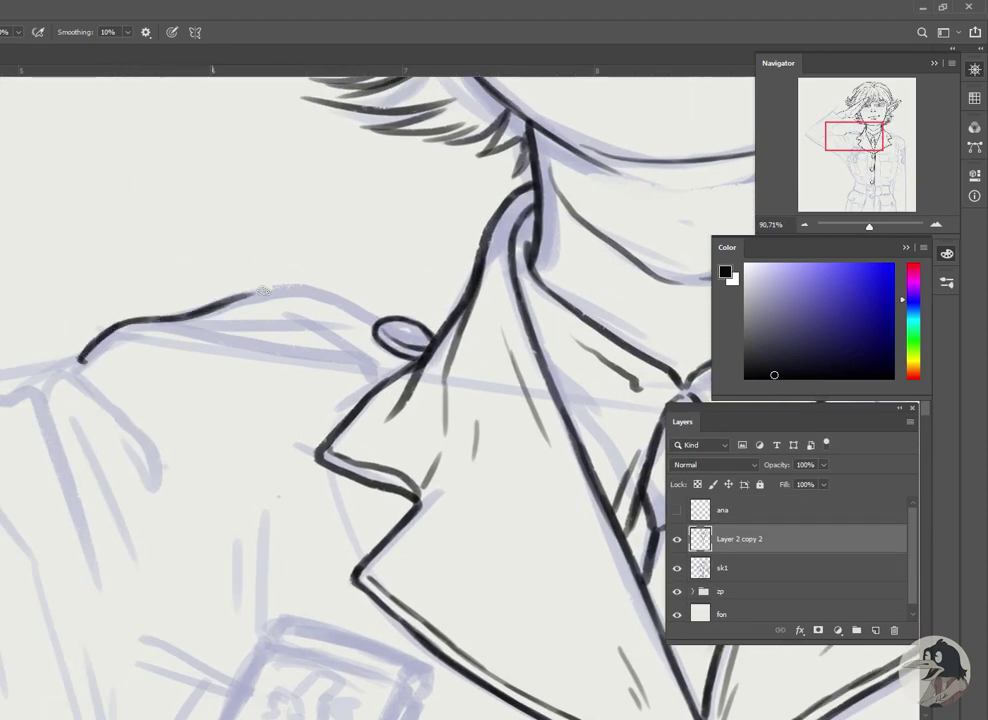
left_click_drag(88, 357, 320, 318)
mouse_move(378, 380)
left_mouse_down()
mouse_move(300, 308)
mouse_move(281, 351)
left_mouse_up()
scroll(273, 430, "down", 3)
scroll(276, 444, "down", 3)
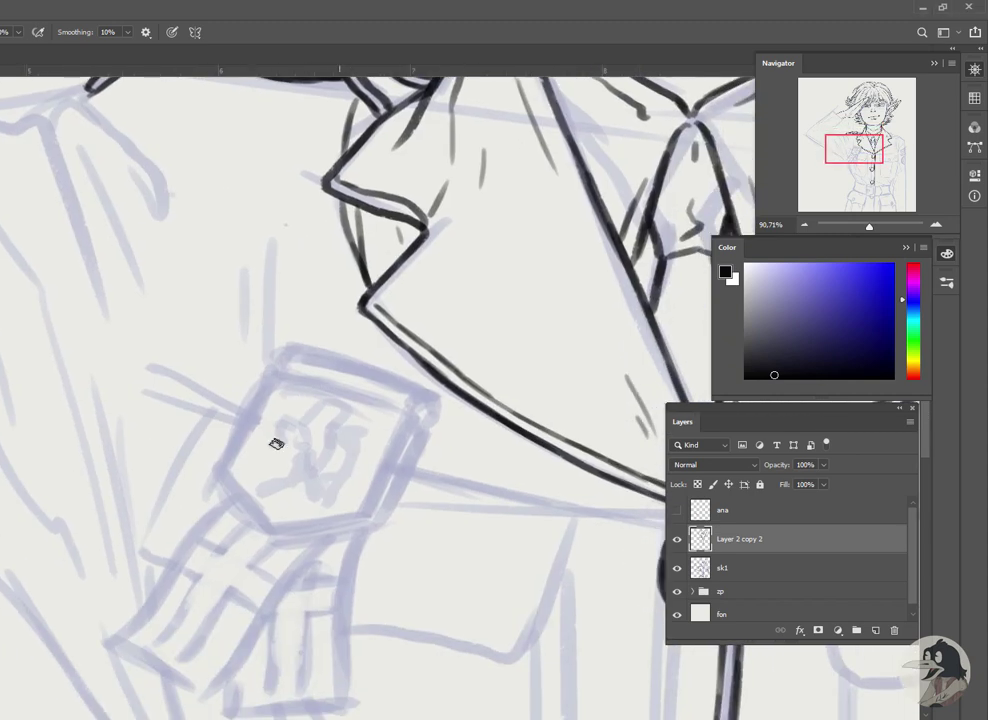
mouse_move(291, 405)
left_mouse_down()
mouse_move(326, 430)
mouse_move(322, 440)
left_mouse_up()
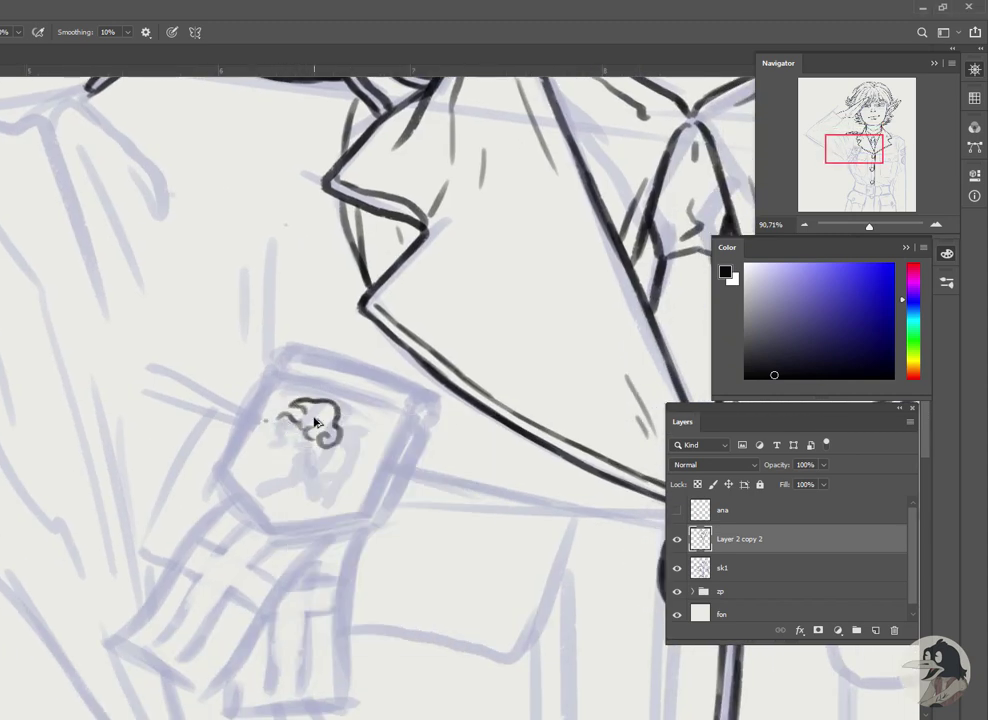
Replace the stray curl with the medal's left, right, bottom and top edges, doubling bottom and right
key("ctrl+z")
left_click_drag(270, 378, 262, 528)
left_click_drag(410, 425, 363, 514)
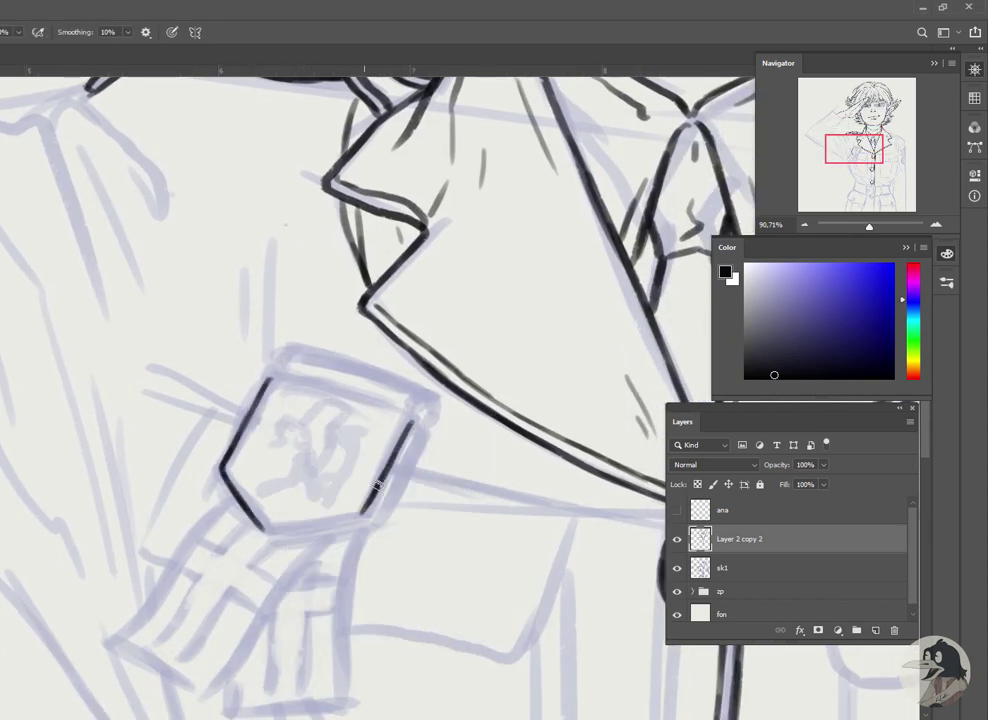
left_click_drag(262, 527, 345, 519)
left_click_drag(271, 536, 416, 422)
left_click_drag(270, 379, 415, 418)
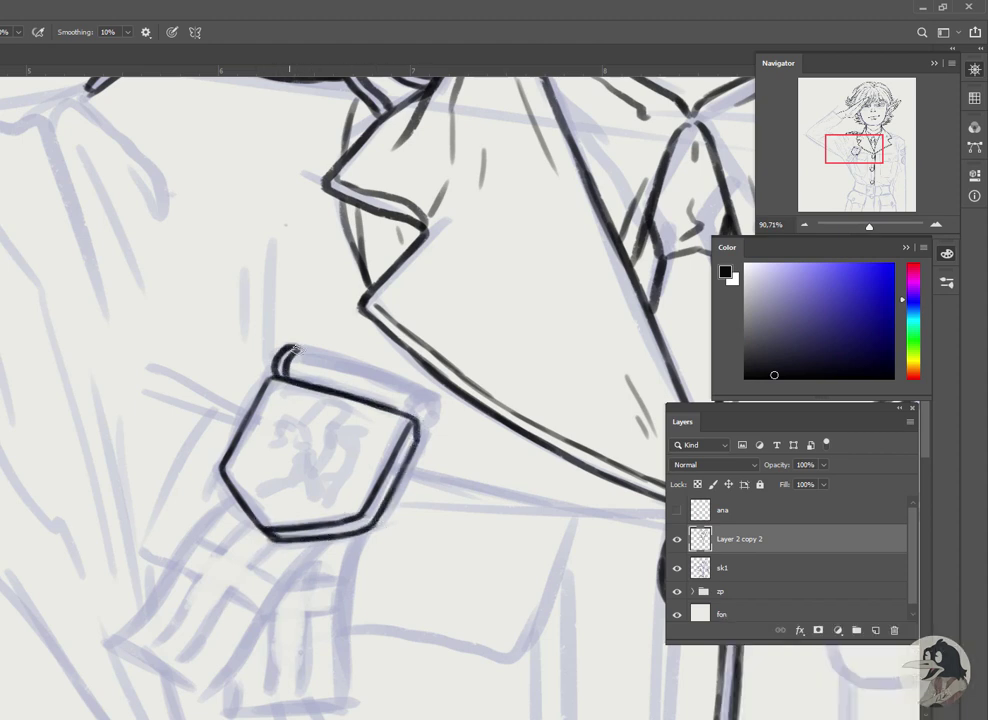
Add rolled curls at the medal's top corners, re-ink the top edge and double the left edge
left_click_drag(294, 348, 278, 373)
left_click_drag(426, 390, 410, 414)
left_click_drag(296, 352, 388, 378)
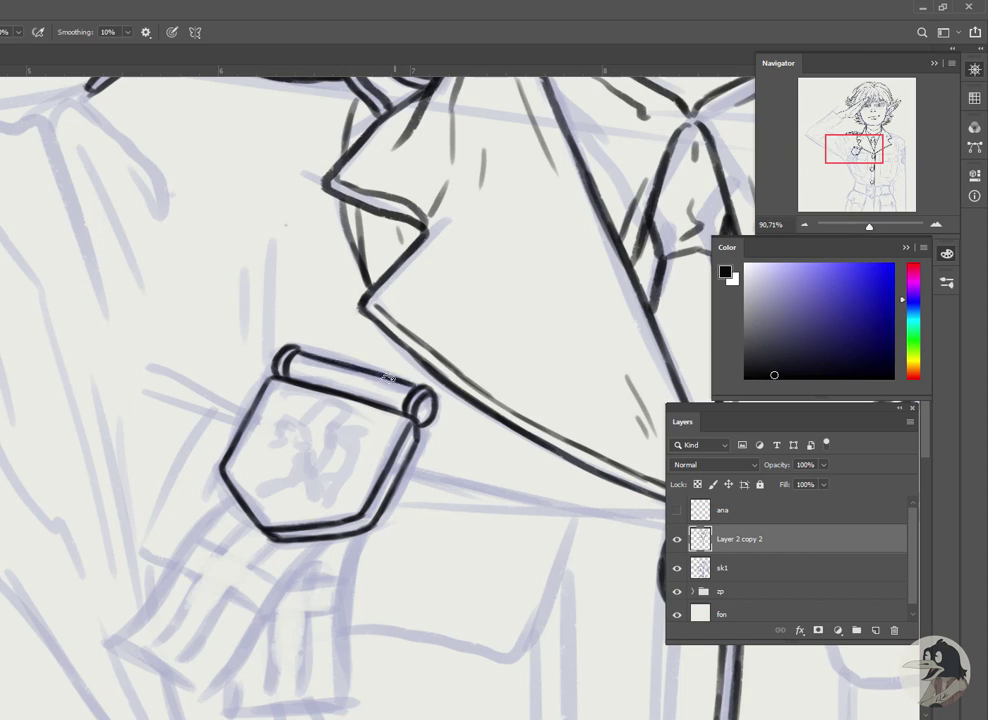
mouse_move(274, 386)
left_mouse_down()
mouse_move(242, 492)
mouse_move(380, 505)
left_mouse_up()
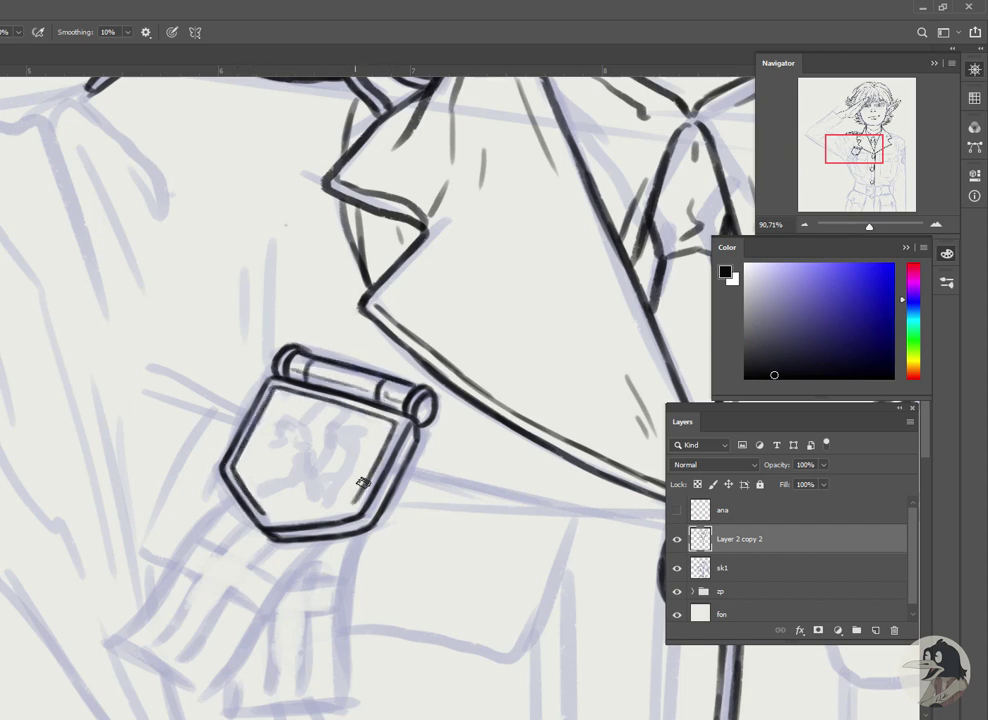
On a new layer, ink the emblem's squiggle, curve, face profile and leaf strokes inside the medal
key("ctrl+shift+alt+n")
mouse_move(324, 409)
left_mouse_down()
mouse_move(287, 406)
mouse_move(343, 408)
left_mouse_up()
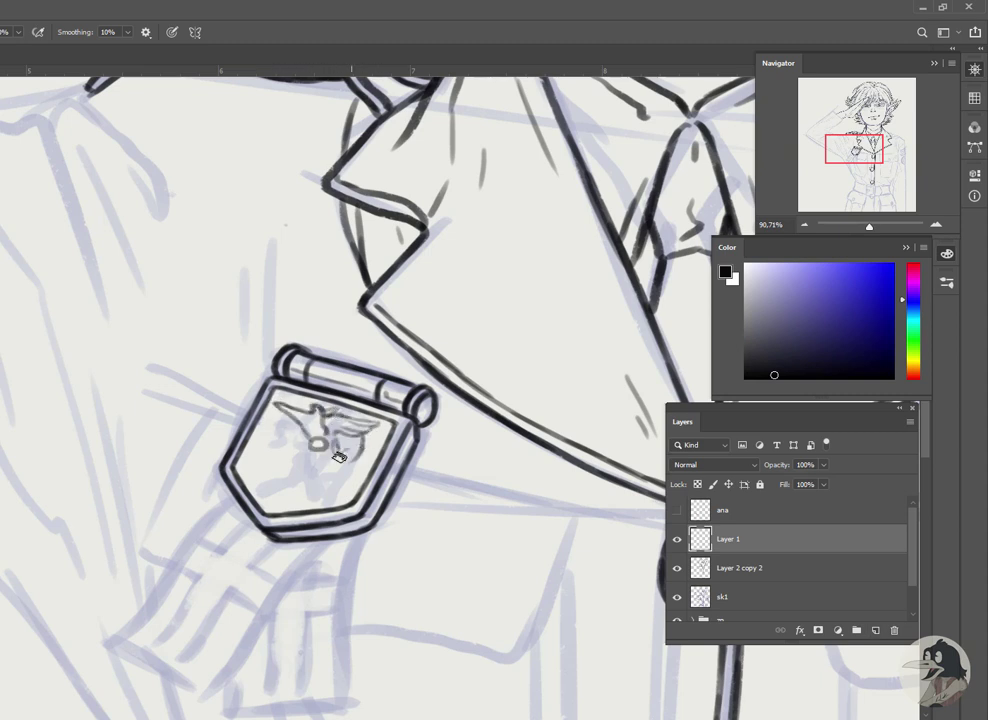
left_click_drag(348, 463, 326, 495)
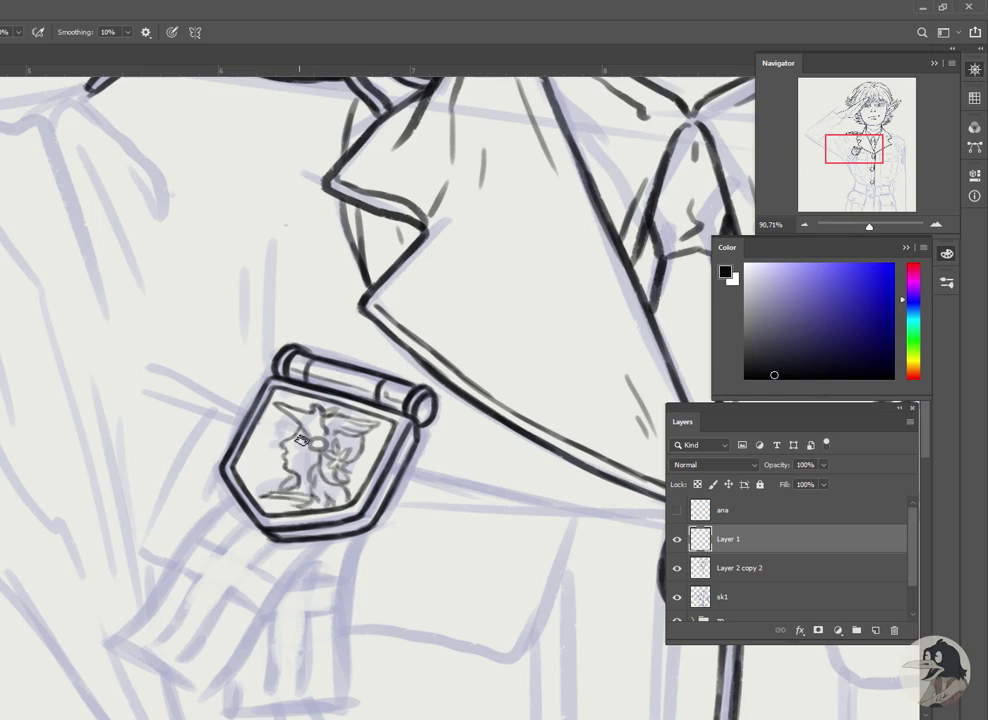
left_click_drag(284, 425, 287, 449)
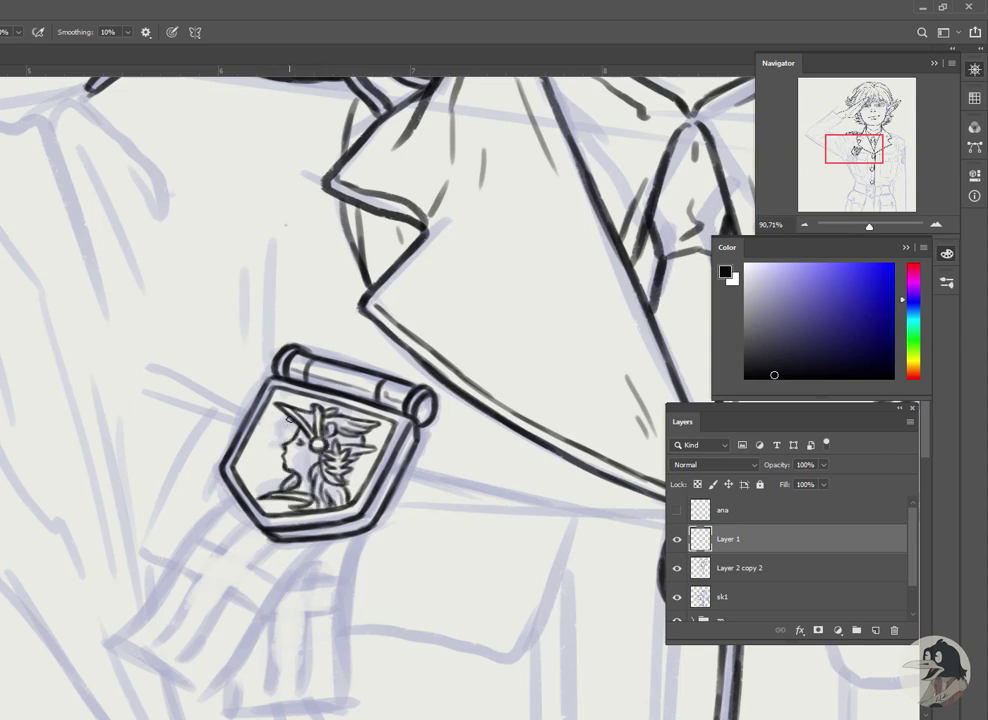
mouse_move(268, 446)
left_mouse_down()
mouse_move(270, 424)
mouse_move(252, 482)
mouse_move(334, 265)
left_mouse_up()
Select and transform the leaf, then outline the ribbon below the medal
key("l")
key("ctrl+t")
key("Return")
left_click_drag(280, 310, 165, 435)
mouse_move(375, 340)
left_mouse_down()
mouse_move(258, 485)
mouse_move(167, 437)
mouse_move(256, 485)
mouse_move(307, 397)
mouse_move(252, 482)
left_mouse_up()
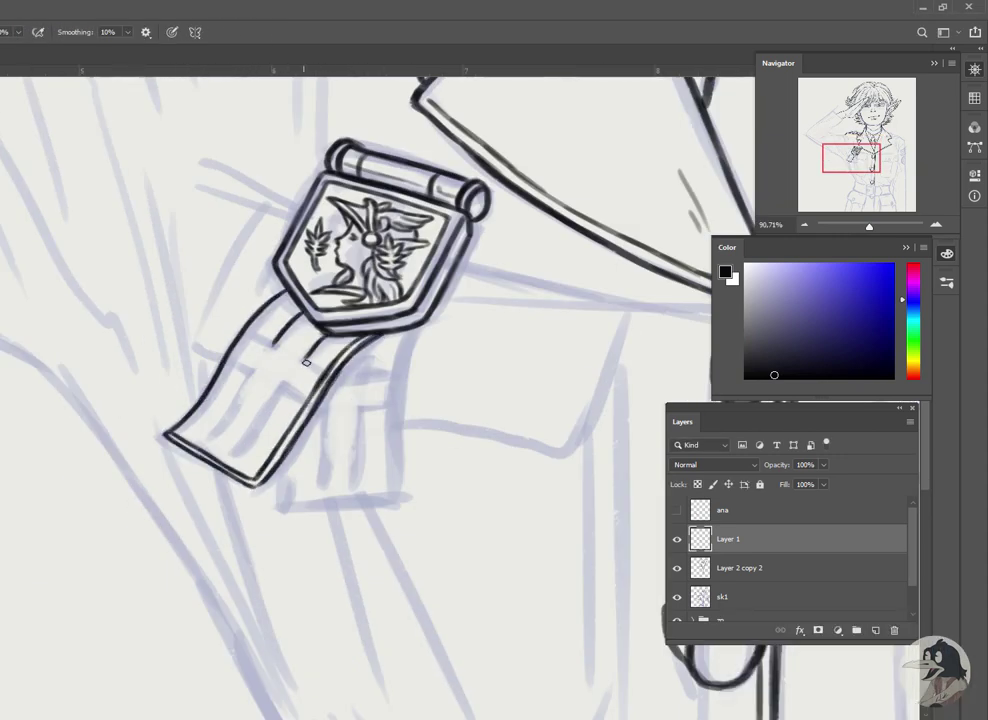
Ink stripes inside the ribbon and draw the second ribbon tail with cross stripes
left_click_drag(285, 384, 232, 462)
left_click_drag(252, 392, 206, 431)
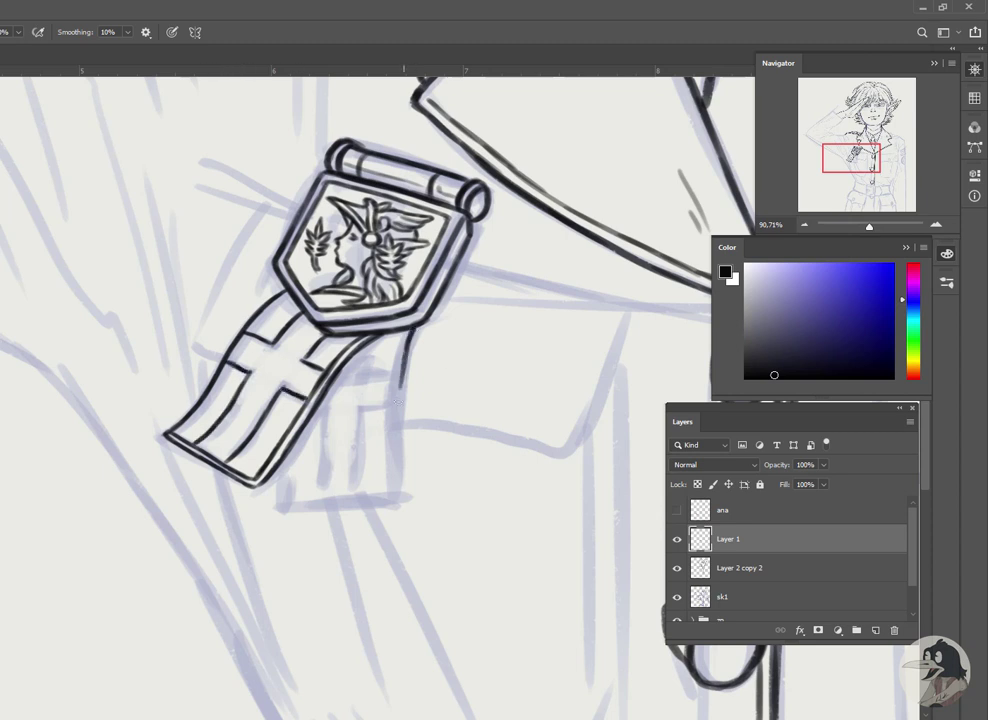
left_click_drag(400, 340, 403, 490)
mouse_move(283, 455)
left_mouse_down()
mouse_move(340, 502)
mouse_move(403, 493)
left_mouse_up()
left_click_drag(405, 332, 398, 455)
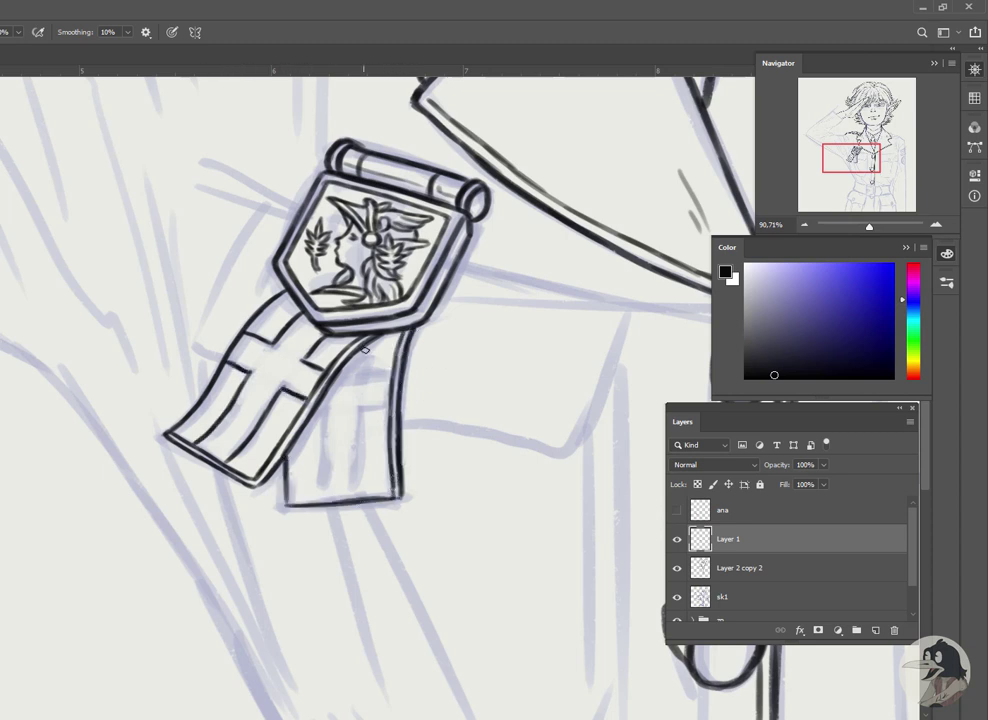
left_click_drag(362, 370, 398, 368)
left_click_drag(356, 405, 395, 404)
mouse_move(360, 338)
left_mouse_down()
mouse_move(357, 430)
mouse_move(322, 500)
left_mouse_up()
Ink a pocket flap right of the medal and the coat's right outline down to the hem
left_click_drag(285, 236, 110, 181)
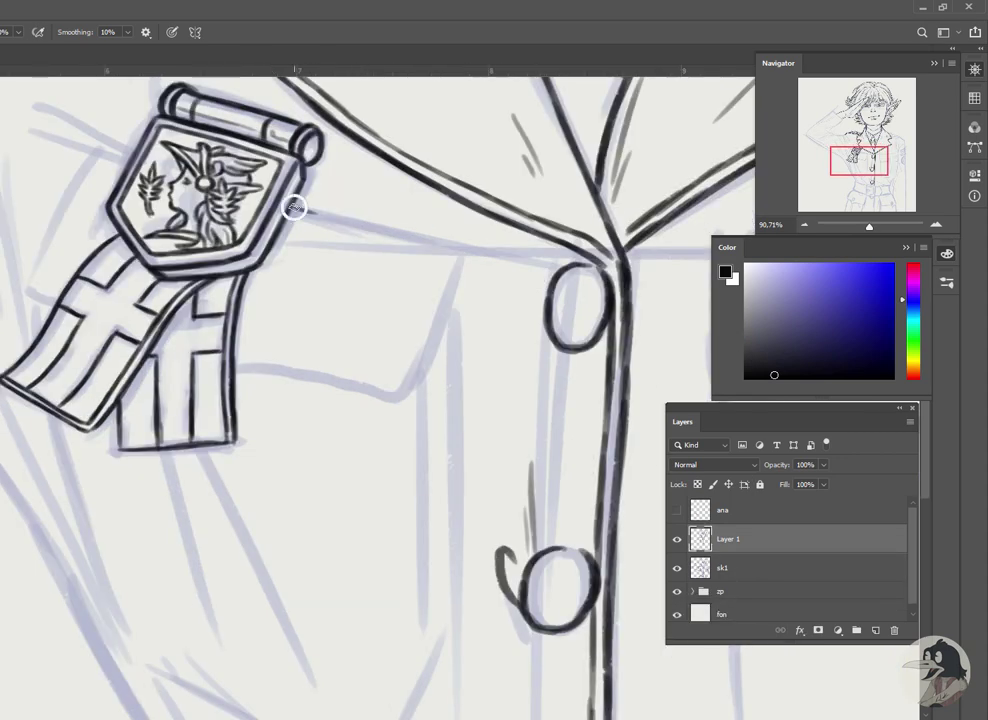
mouse_move(298, 215)
left_mouse_down()
mouse_move(458, 255)
mouse_move(418, 395)
mouse_move(237, 366)
left_mouse_up()
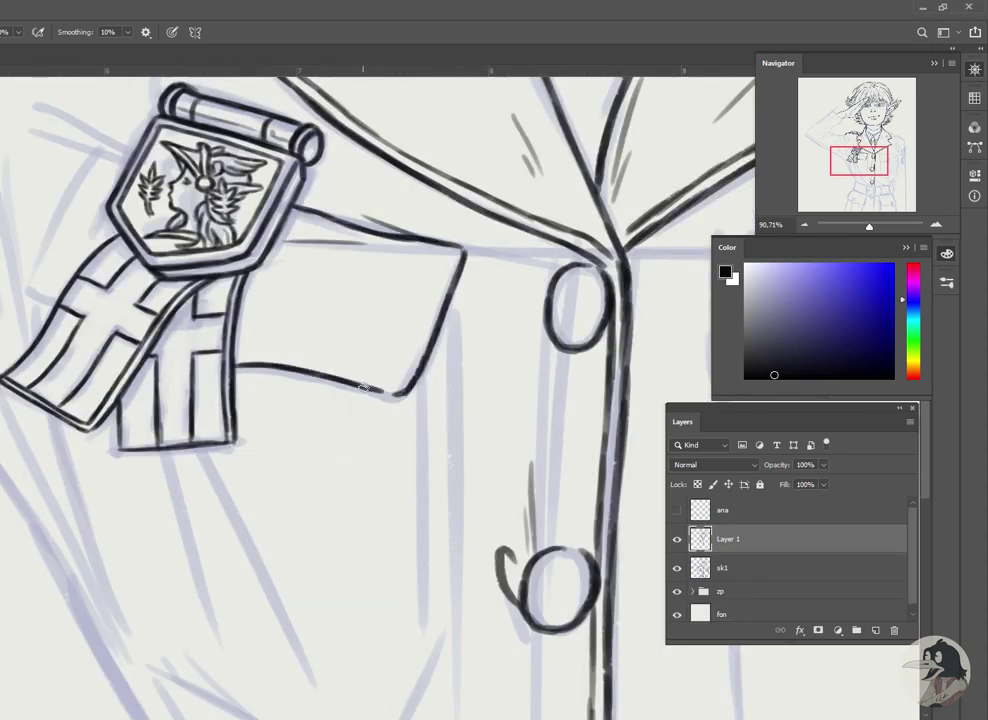
mouse_move(91, 150)
left_mouse_down()
mouse_move(226, 255)
mouse_move(172, 375)
left_mouse_up()
mouse_move(210, 555)
left_mouse_down()
mouse_move(150, 346)
mouse_move(251, 575)
mouse_move(430, 665)
left_mouse_up()
left_click_drag(429, 523, 319, 443)
mouse_move(425, 82)
left_mouse_down()
mouse_move(412, 410)
mouse_move(335, 578)
left_mouse_up()
Ink fold lines hanging from the ribbon, a small hook, and coat outline strokes left of the medal
left_click_drag(158, 258, 283, 500)
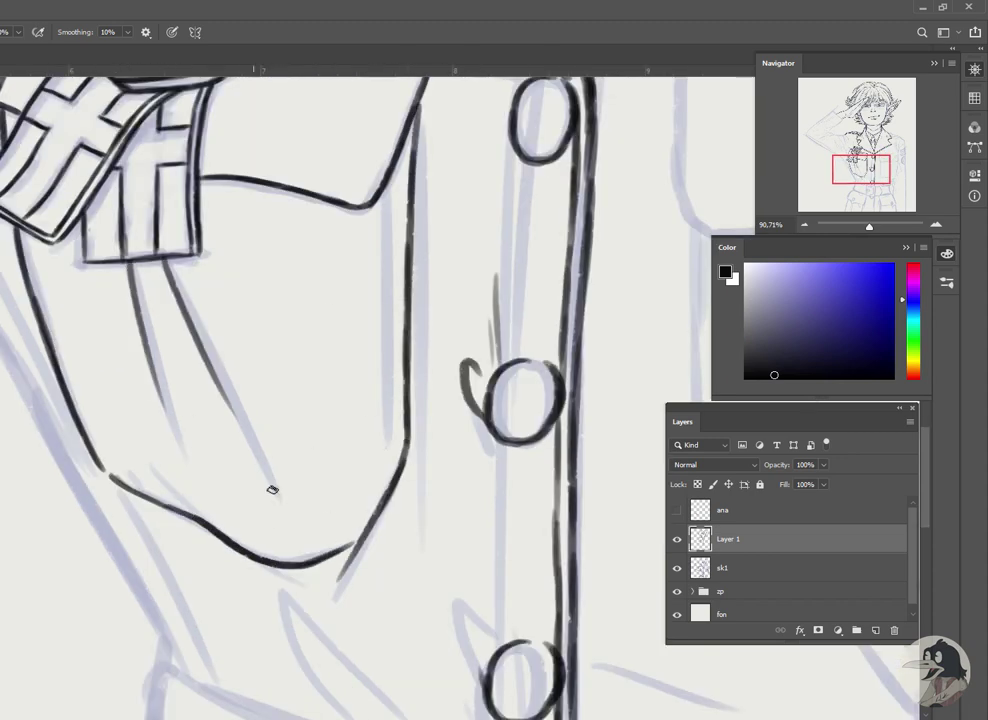
left_click_drag(130, 445, 200, 525)
left_click_drag(405, 180, 398, 285)
left_click_drag(505, 236, 368, 365)
left_click_drag(296, 349, 145, 455)
left_click_drag(150, 400, 227, 445)
left_click_drag(136, 291, 59, 442)
left_click_drag(10, 180, 106, 456)
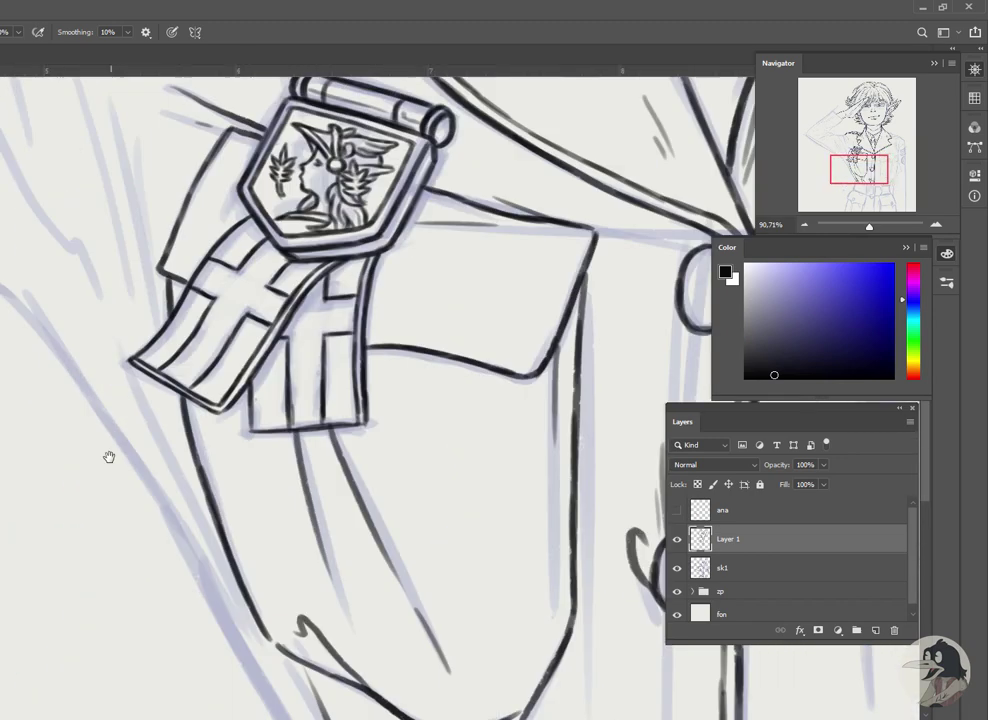
mouse_move(15, 228)
left_mouse_down()
mouse_move(100, 418)
mouse_move(60, 230)
left_mouse_up()
left_click_drag(117, 209, 257, 409)
Ink a dark shoulder stroke, then review the saluting arm, hand and jacket pockets
scroll(306, 352, "down", 3)
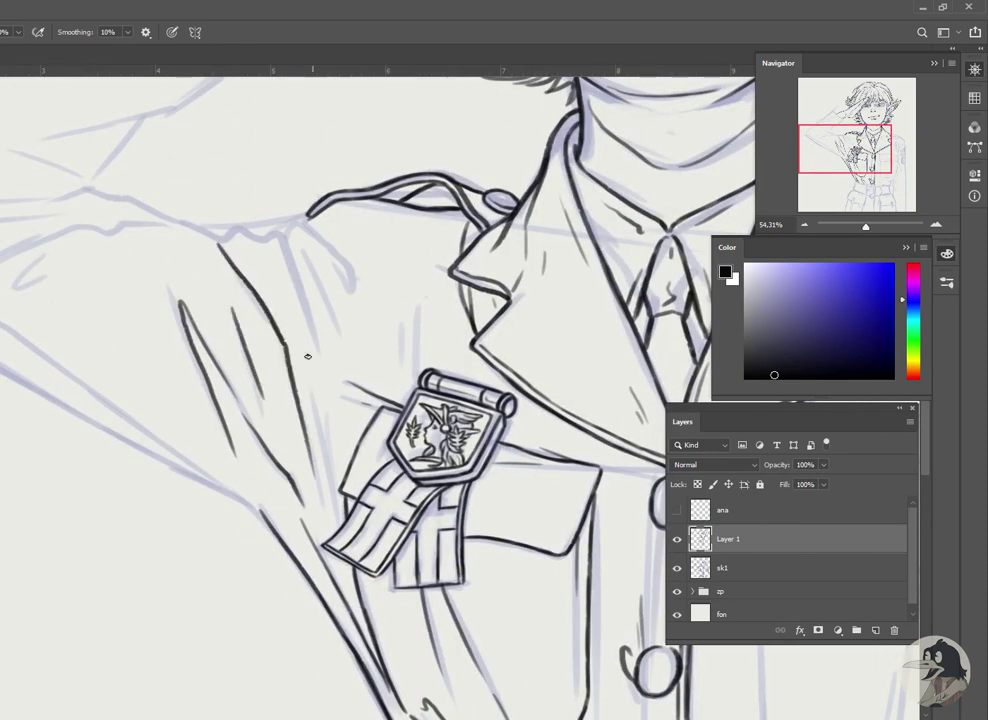
left_click_drag(88, 188, 279, 236)
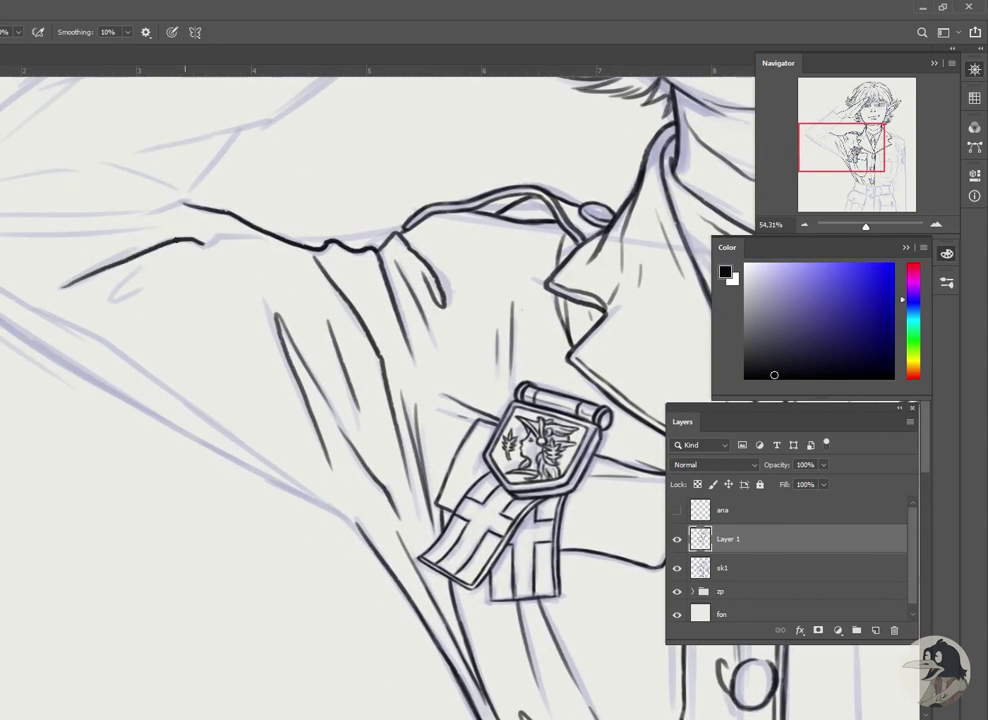
mouse_move(70, 90)
left_mouse_down()
mouse_move(221, 252)
mouse_move(260, 140)
left_mouse_up()
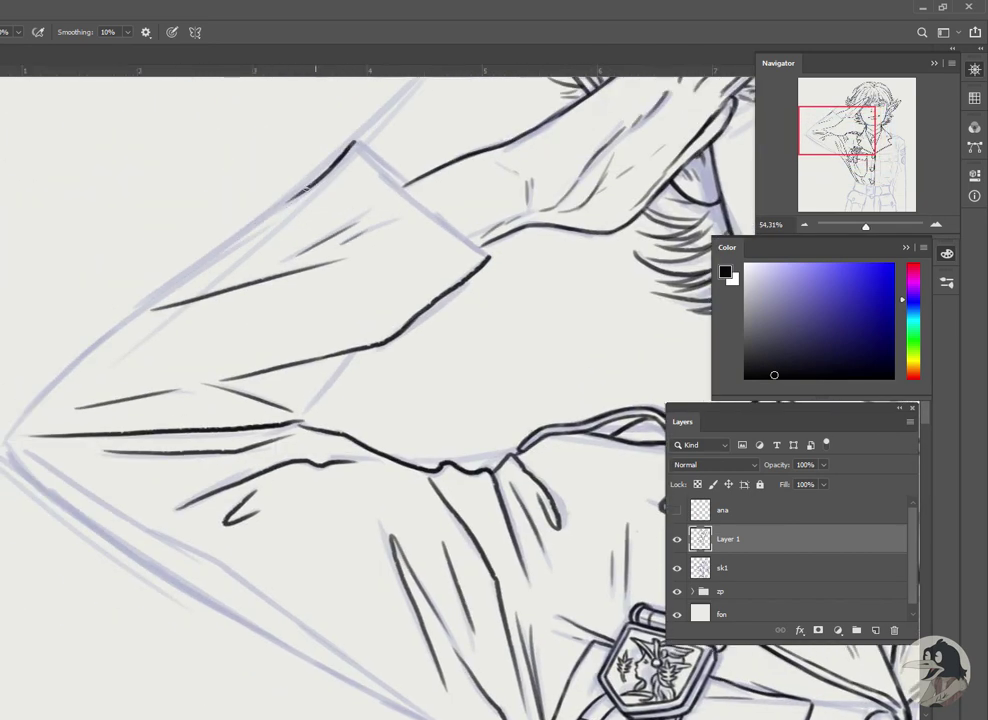
left_click_drag(240, 200, 260, 234)
mouse_move(131, 248)
left_mouse_down()
mouse_move(138, 428)
mouse_move(51, 392)
left_mouse_up()
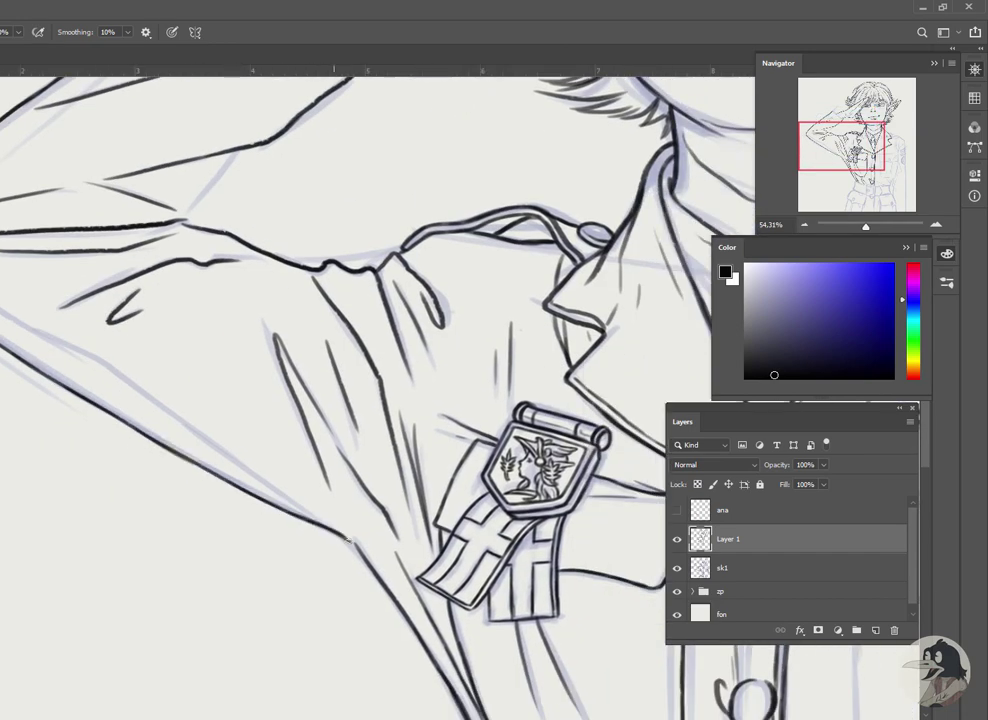
left_click_drag(150, 400, 117, 356)
left_click_drag(170, 60, 184, 270)
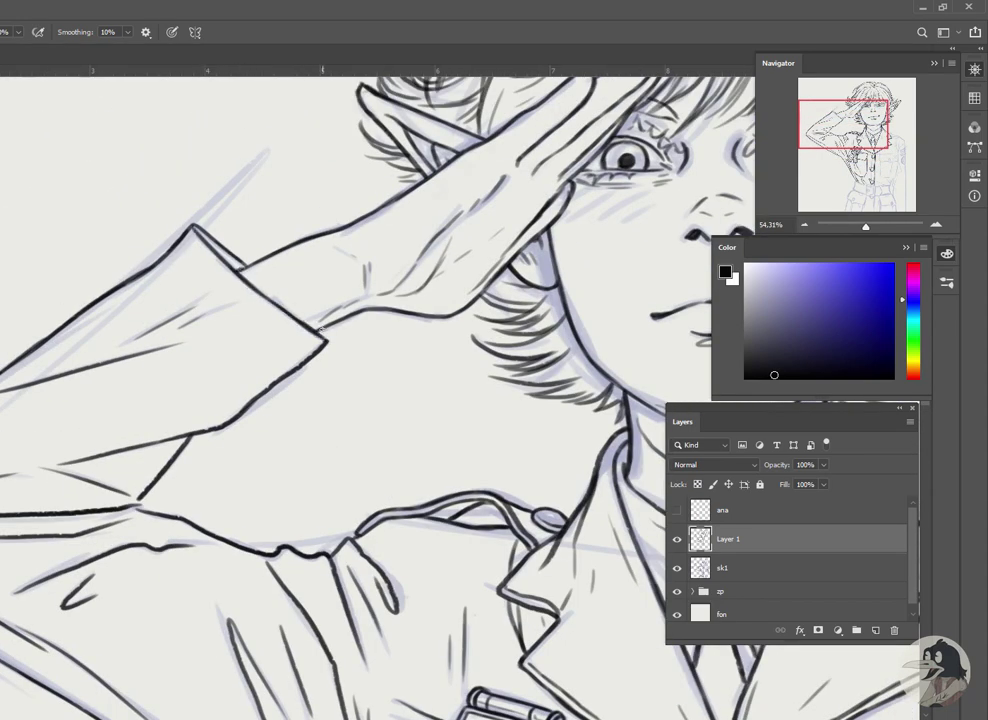
left_click_drag(320, 326, 247, 253)
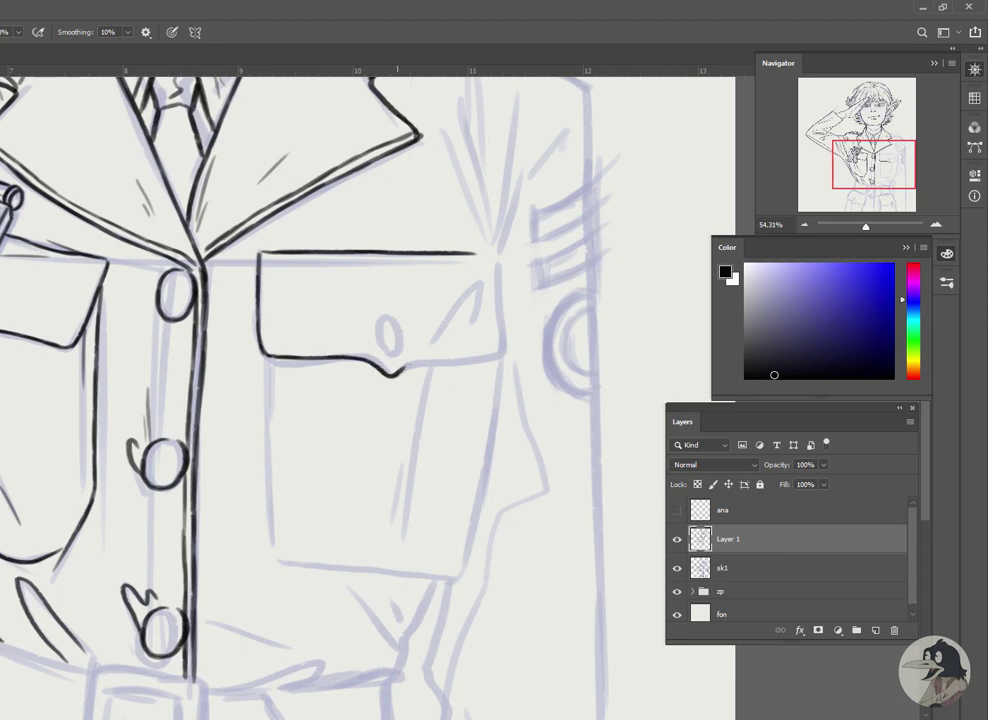
Ink the right chest pocket's outline, side edge, lower corner and inner fold lines
left_click_drag(432, 339, 478, 305)
left_click_drag(266, 352, 263, 547)
left_click_drag(498, 356, 470, 533)
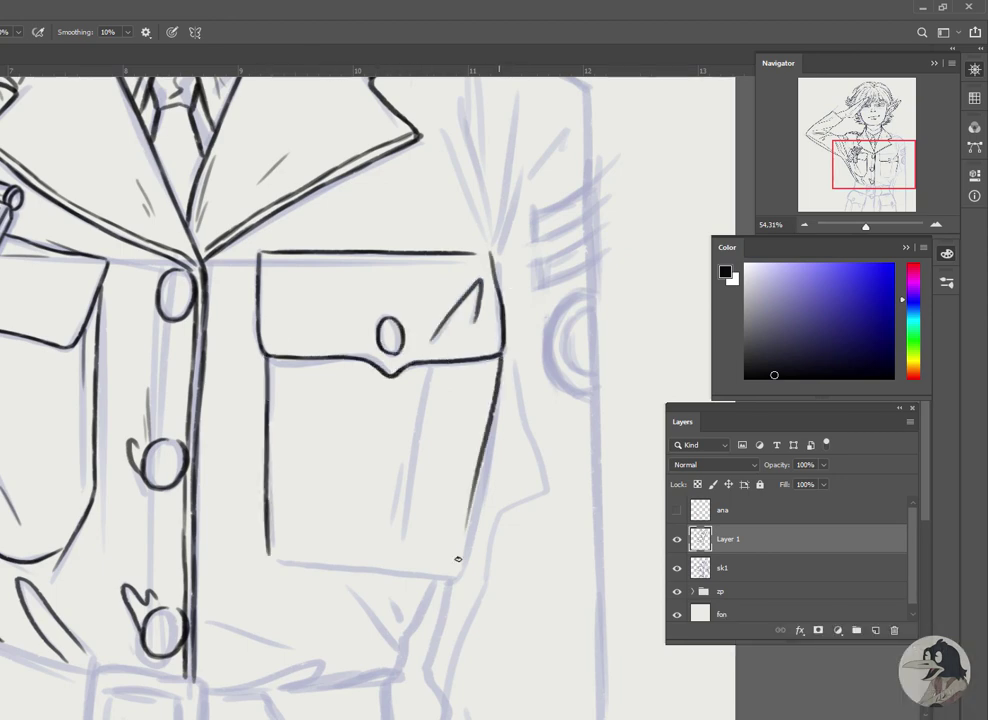
mouse_move(480, 470)
left_mouse_down()
mouse_move(458, 585)
mouse_move(464, 398)
left_mouse_up()
left_click_drag(425, 200, 388, 345)
left_click_drag(415, 440, 432, 417)
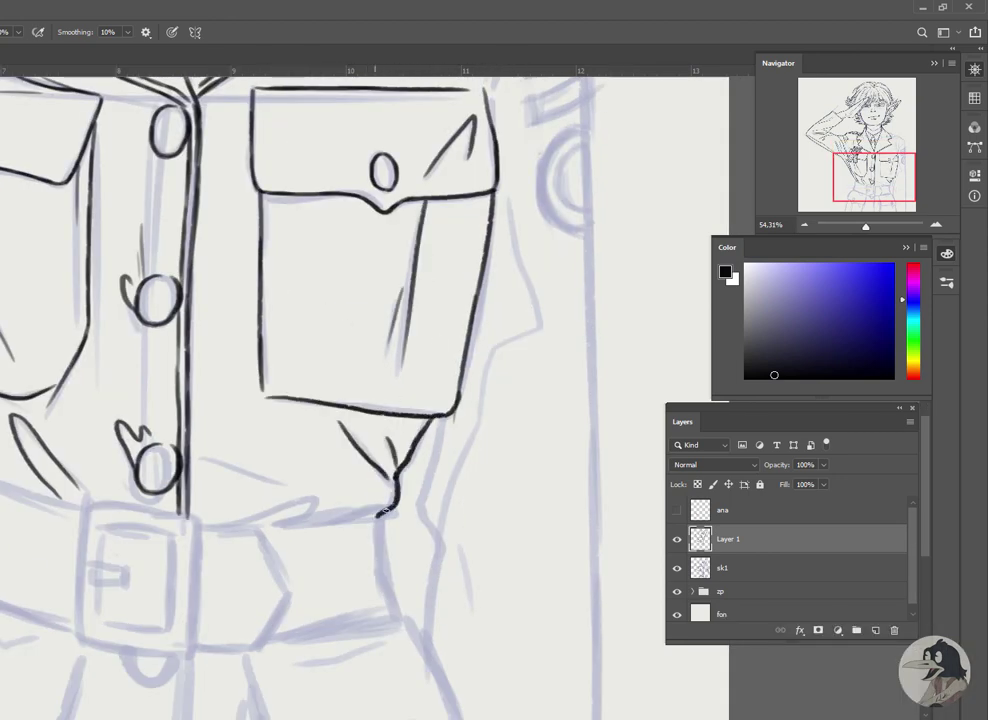
scroll(453, 226, "up", 2)
scroll(452, 210, "up", 4)
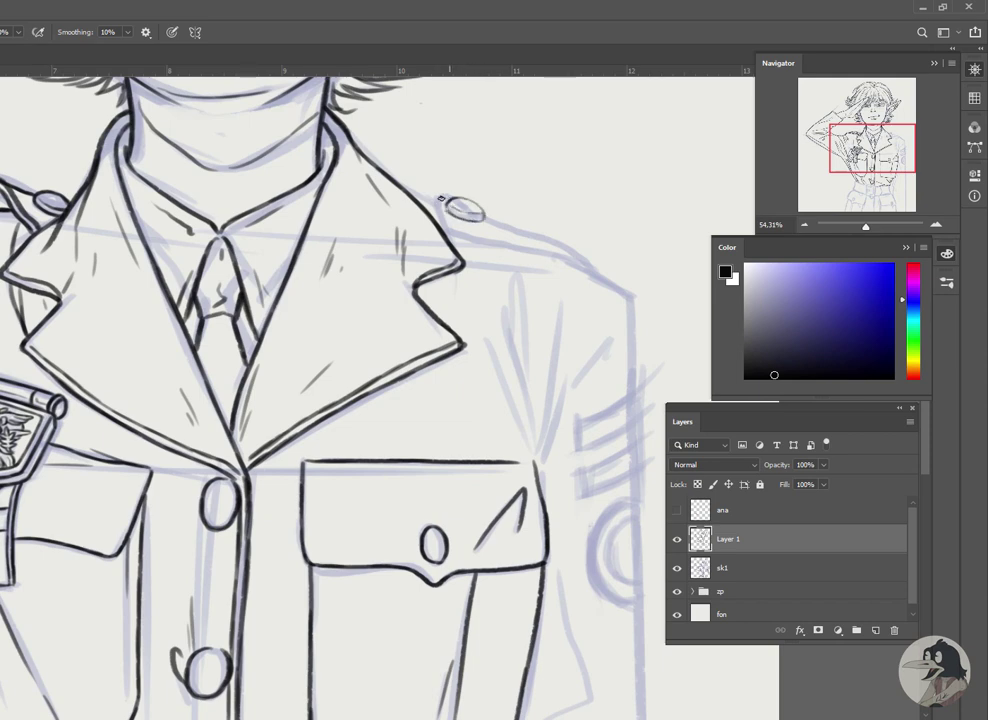
scroll(442, 199, "up", 3)
Ink the shoulder line and seam, two tie strokes, and the jacket's long right edge
left_click_drag(423, 197, 245, 228)
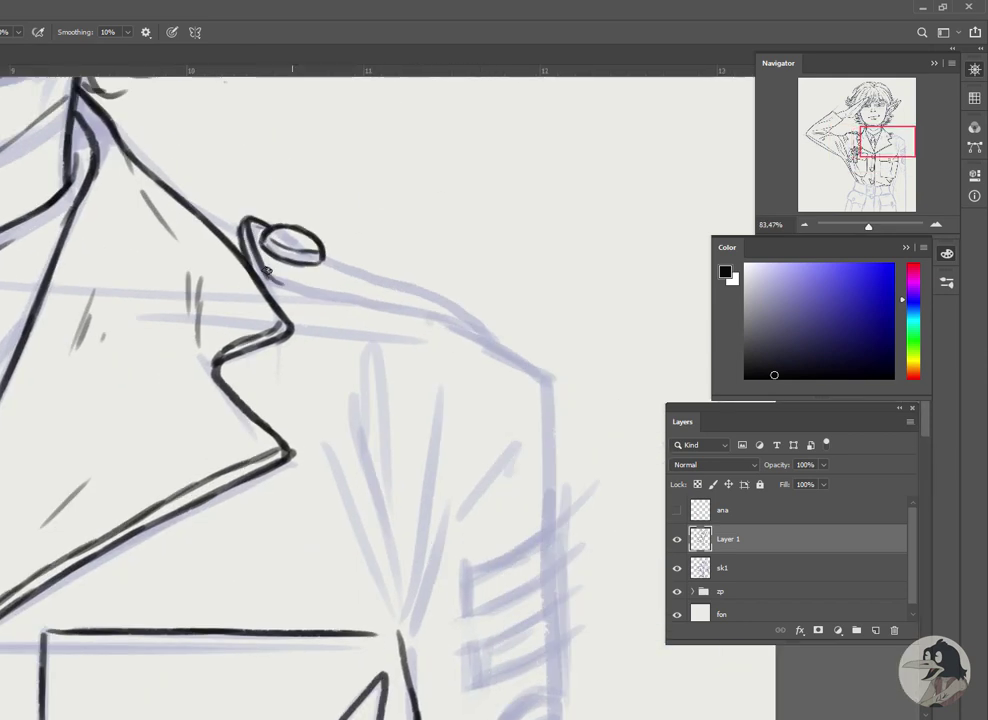
left_click_drag(490, 333, 267, 287)
left_click_drag(250, 196, 385, 262)
left_click_drag(410, 489, 330, 347)
left_click_drag(240, 190, 262, 440)
left_click_drag(318, 240, 270, 440)
left_click_drag(445, 500, 414, 168)
left_click_drag(408, 80, 425, 680)
Ink the belt buckle's outer frame and inner frame edge
mouse_move(343, 198)
left_mouse_down()
mouse_move(448, 475)
mouse_move(560, 150)
left_mouse_up()
left_click_drag(300, 300, 362, 300)
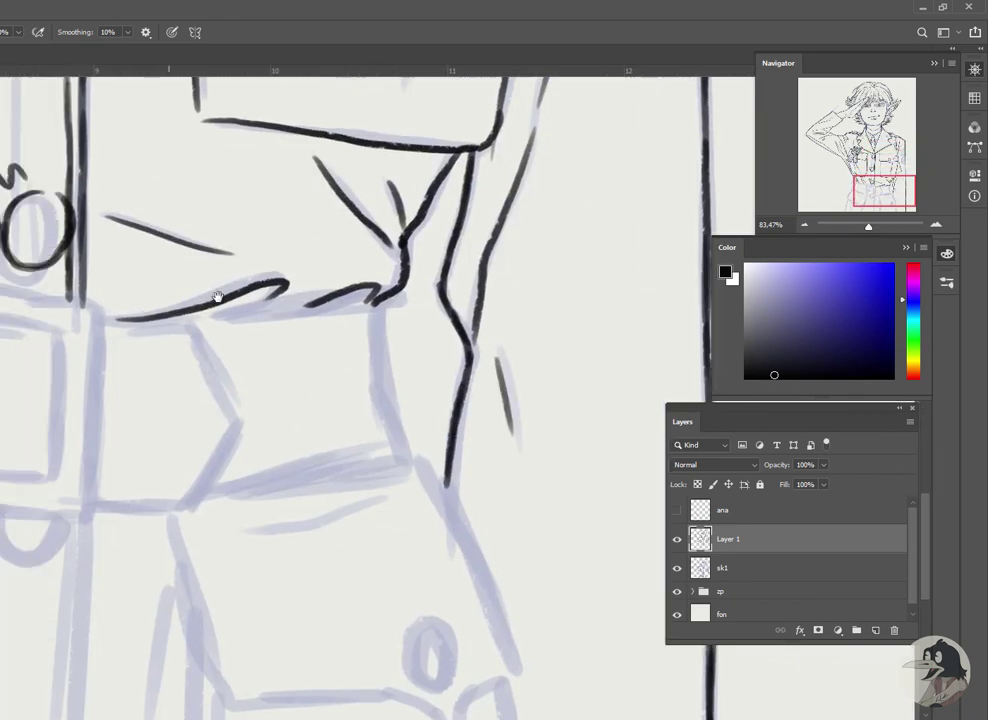
mouse_move(65, 320)
left_mouse_down()
mouse_move(352, 320)
mouse_move(392, 530)
left_mouse_up()
mouse_move(215, 308)
left_mouse_down()
mouse_move(208, 515)
mouse_move(385, 536)
left_mouse_up()
left_click_drag(295, 341, 360, 490)
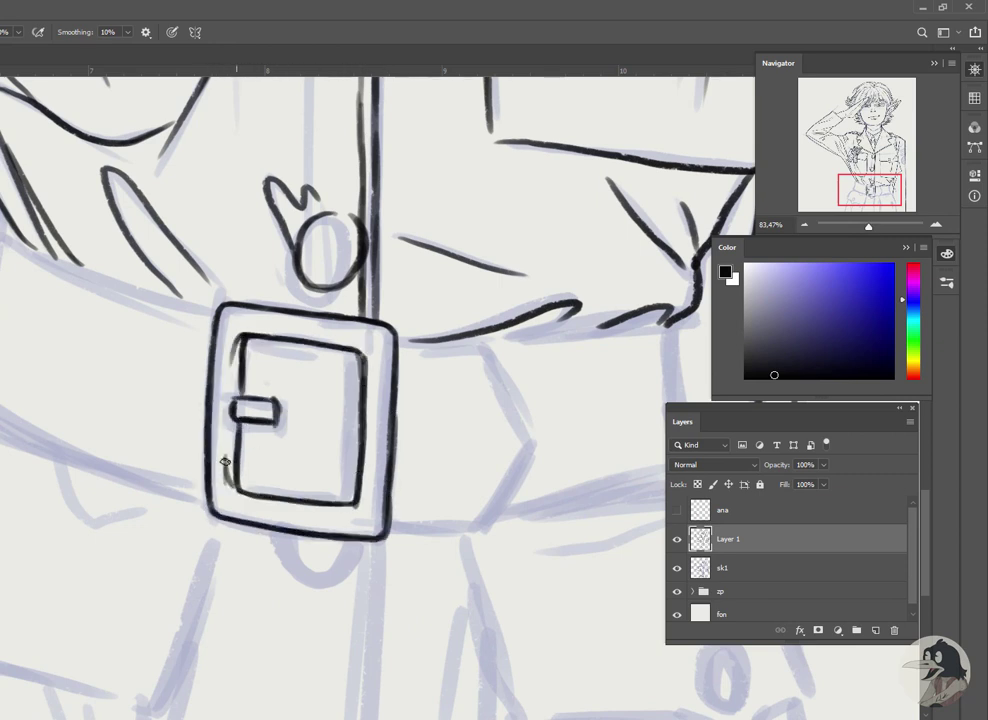
Ink the buckle's interior strokes and prong, a belt hole, and the belt's left top edge
left_click_drag(356, 403, 358, 438)
left_click_drag(243, 468, 278, 493)
left_click_drag(248, 343, 248, 388)
left_click(131, 378)
mouse_move(213, 305)
left_mouse_down()
mouse_move(3, 215)
mouse_move(69, 134)
left_mouse_up()
mouse_move(2, 238)
left_mouse_down()
mouse_move(61, 296)
mouse_move(190, 340)
mouse_move(70, 298)
left_mouse_up()
Ink the belt's upper and lower edges on both sides, its pointed strap end and a fold line
mouse_move(318, 240)
left_mouse_down()
mouse_move(409, 246)
mouse_move(458, 342)
left_mouse_up()
left_click_drag(313, 424, 384, 426)
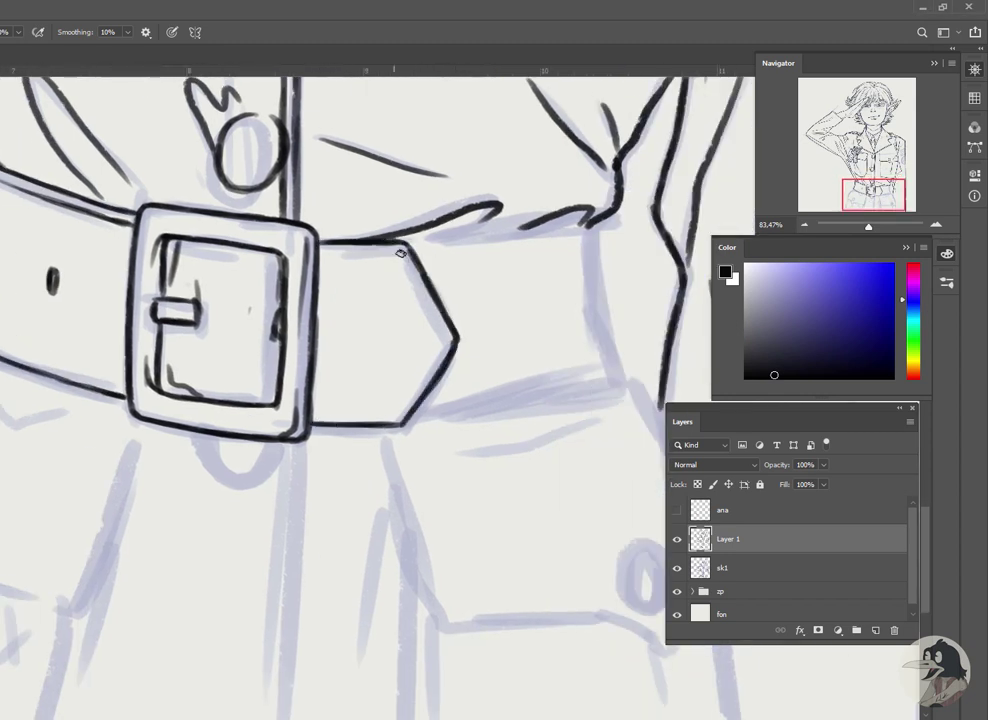
left_click_drag(368, 253, 195, 298)
mouse_move(253, 291)
left_mouse_down()
mouse_move(440, 268)
mouse_move(428, 282)
mouse_move(460, 425)
left_mouse_up()
mouse_move(244, 465)
left_mouse_down()
mouse_move(459, 430)
mouse_move(629, 445)
left_mouse_up()
mouse_move(300, 330)
left_mouse_down()
mouse_move(440, 295)
mouse_move(430, 245)
left_mouse_up()
Ink the lower pocket flap outline, a leg line below the belt and the jacket's left edge
mouse_move(188, 262)
left_mouse_down()
mouse_move(57, 426)
mouse_move(160, 535)
mouse_move(372, 560)
mouse_move(437, 392)
left_mouse_up()
left_click_drag(360, 600, 378, 465)
left_click_drag(188, 402, 150, 558)
left_click_drag(78, 300, 22, 540)
mouse_move(590, 267)
left_mouse_down()
mouse_move(200, 432)
mouse_move(200, 328)
left_mouse_up()
mouse_move(277, 312)
left_mouse_down()
mouse_move(330, 490)
mouse_move(210, 388)
left_mouse_up()
Ink the lower right pocket flap's edges, inner details and its button oval
left_click_drag(210, 390, 406, 404)
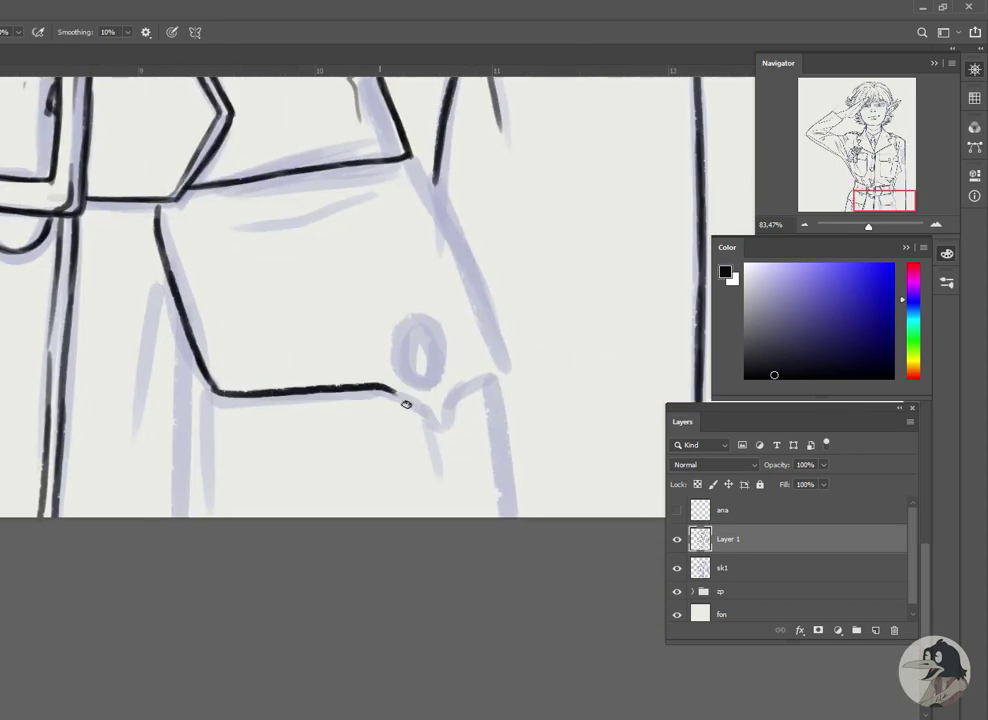
left_click_drag(410, 156, 500, 357)
left_click_drag(214, 221, 400, 198)
mouse_move(428, 274)
left_mouse_down()
mouse_move(399, 316)
mouse_move(440, 310)
left_mouse_up()
mouse_move(438, 345)
left_mouse_down()
mouse_move(420, 274)
mouse_move(440, 345)
left_mouse_up()
scroll(441, 340, "down", 3)
left_click_drag(408, 498, 310, 498)
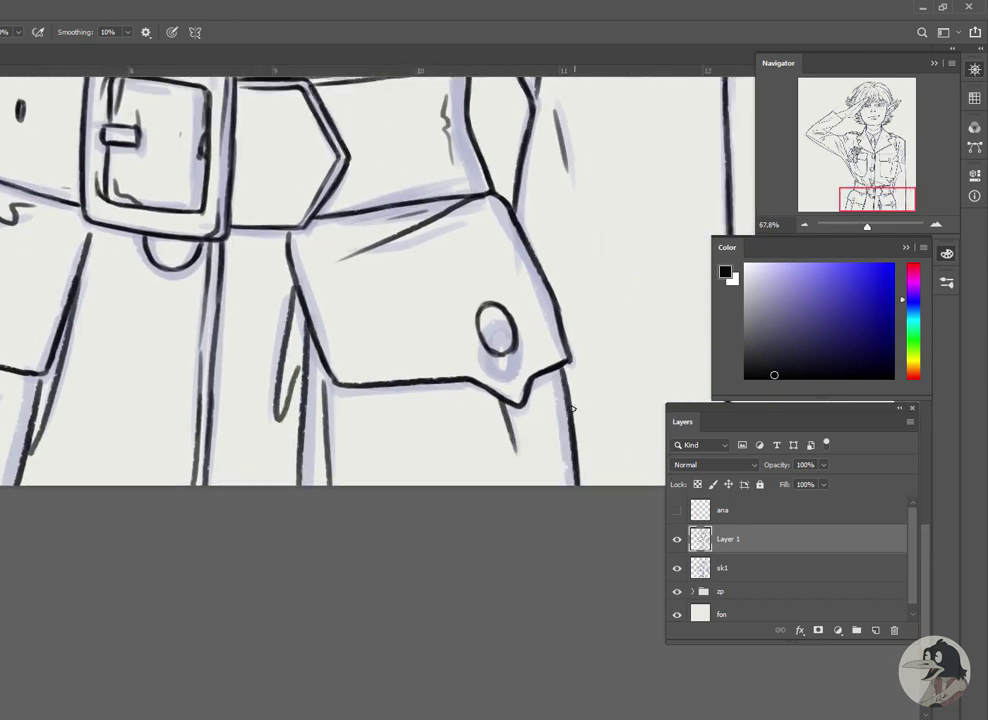
Ink the stripes on the upper sleeve
left_click_drag(480, 100, 540, 296)
scroll(540, 296, "up", 3)
left_click_drag(465, 400, 560, 318)
Ink the lower sleeve stripe and the round patch outline, removing the stray arc
left_click_drag(560, 405, 479, 445)
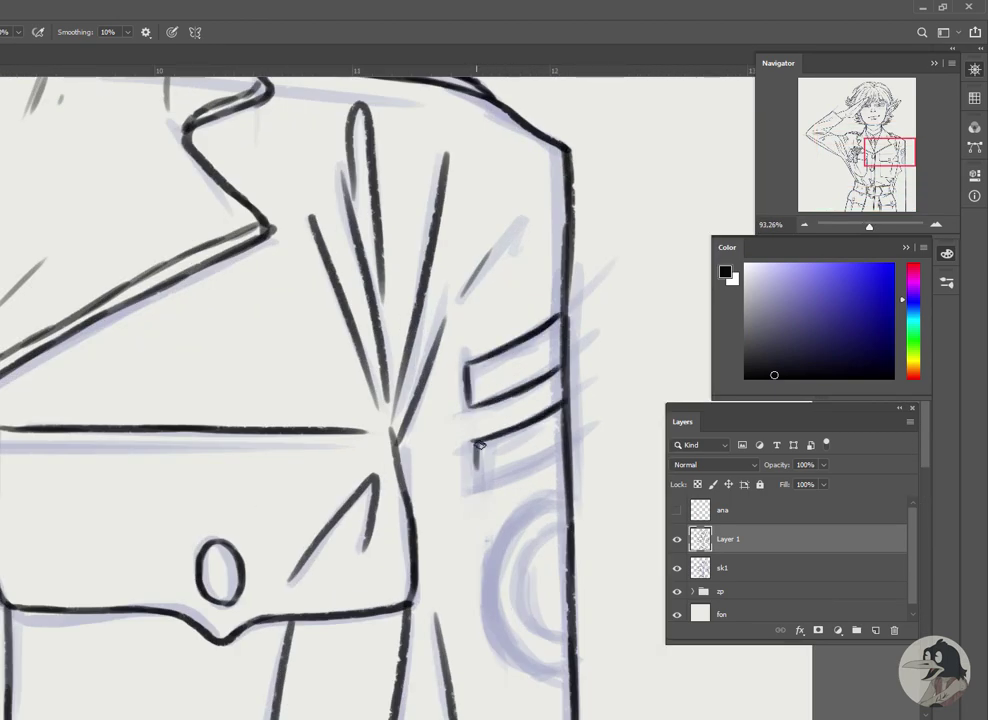
left_click_drag(526, 516, 444, 326)
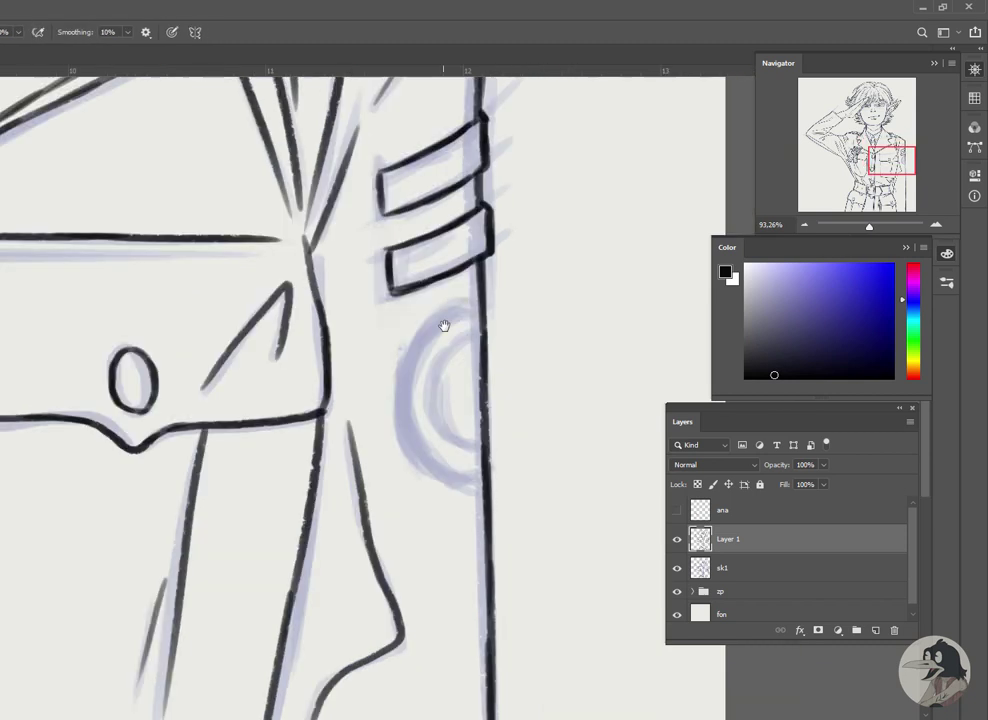
key("ctrl+z")
left_click_drag(400, 367, 488, 515)
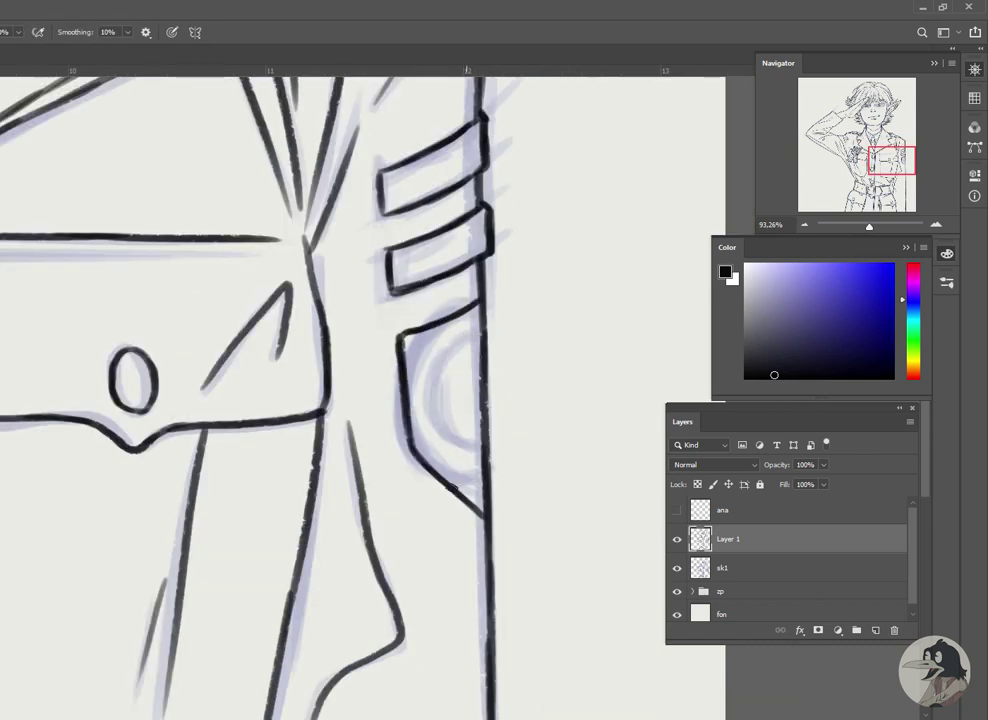
left_click_drag(490, 298, 497, 492)
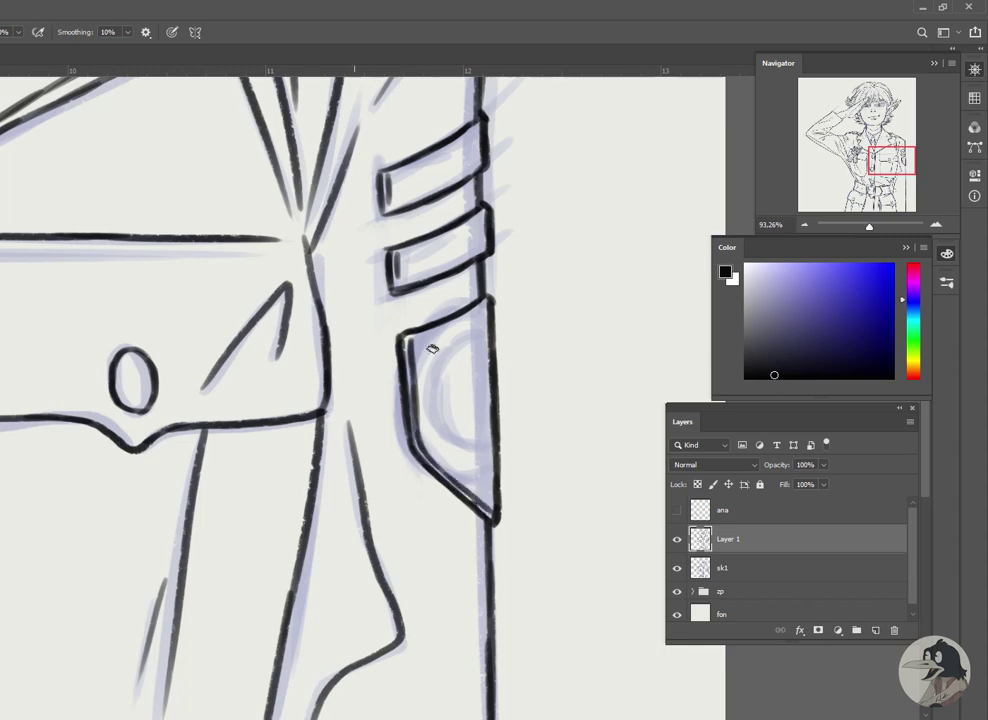
View the whole figure, select the sk1 sketch layer and reposition the lace texture over it
key("ctrl+0")
left_click(855, 567)
left_click_drag(200, 130, 510, 420)
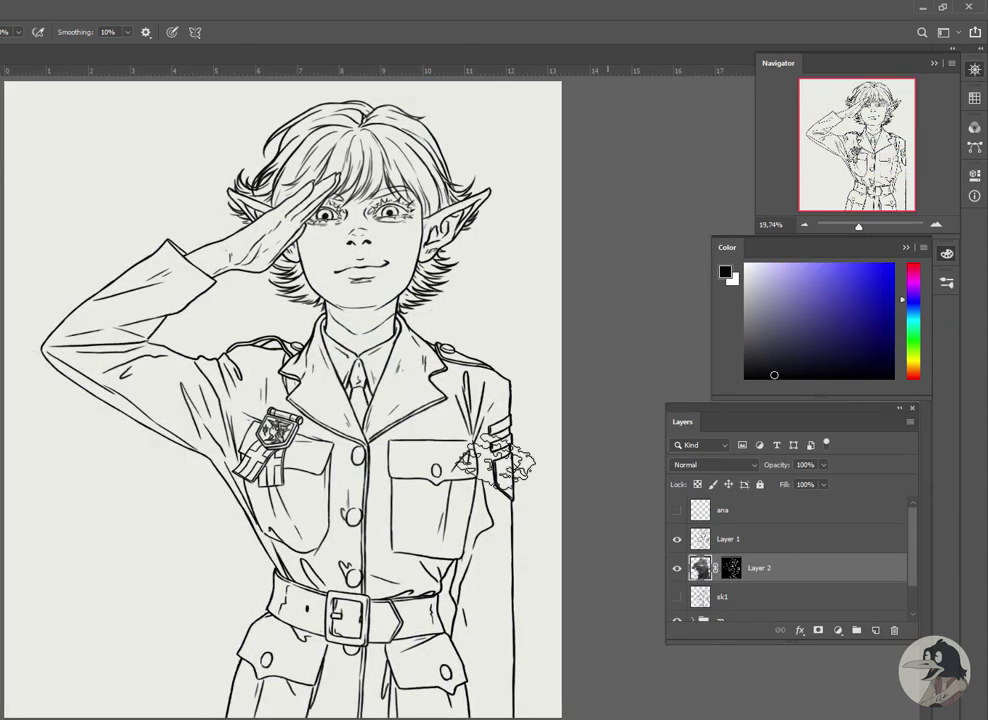
Delete the lace Layer 2, rename the inked layer to k1, and add a new shading layer
key("Delete")
double_click(729, 538)
type("k1")
key("Return")
left_click(875, 630)
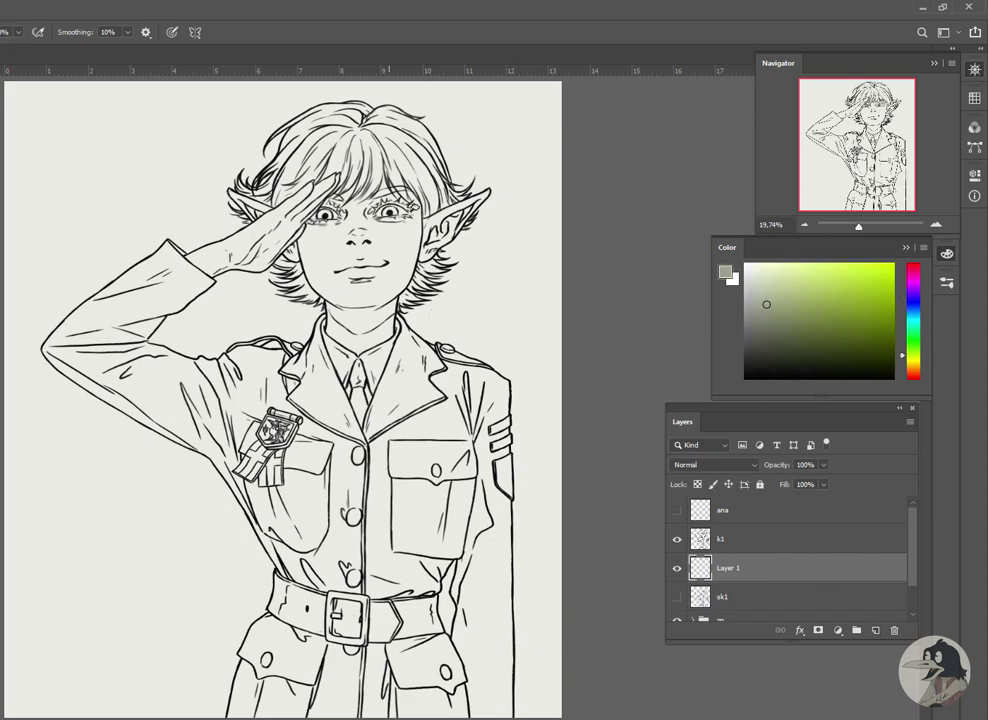
Paint grey-green shadows along the saluting arm and the hair behind the hand and face
scroll(104, 202, "up", 5)
mouse_move(190, 338)
left_mouse_down()
mouse_move(160, 355)
mouse_move(181, 353)
mouse_move(315, 247)
left_mouse_up()
left_click_drag(220, 330, 320, 270)
mouse_move(250, 330)
left_mouse_down()
mouse_move(384, 263)
mouse_move(305, 210)
mouse_move(360, 100)
left_mouse_up()
scroll(384, 263, "up", 2)
left_click_drag(480, 150, 321, 311)
left_click_drag(330, 190, 300, 95)
left_click_drag(500, 200, 321, 301)
mouse_move(140, 250)
left_mouse_down()
mouse_move(318, 180)
mouse_move(405, 125)
mouse_move(199, 185)
left_mouse_up()
mouse_move(260, 160)
left_mouse_down()
mouse_move(375, 225)
mouse_move(186, 143)
left_mouse_up()
Shade the hair down toward the ear, the ear itself and the area near the shoulder
mouse_move(290, 300)
left_mouse_down()
mouse_move(258, 205)
mouse_move(340, 460)
left_mouse_up()
mouse_move(380, 350)
left_mouse_down()
mouse_move(345, 460)
mouse_move(440, 365)
left_mouse_up()
mouse_move(400, 500)
left_mouse_down()
mouse_move(445, 358)
mouse_move(410, 375)
left_mouse_up()
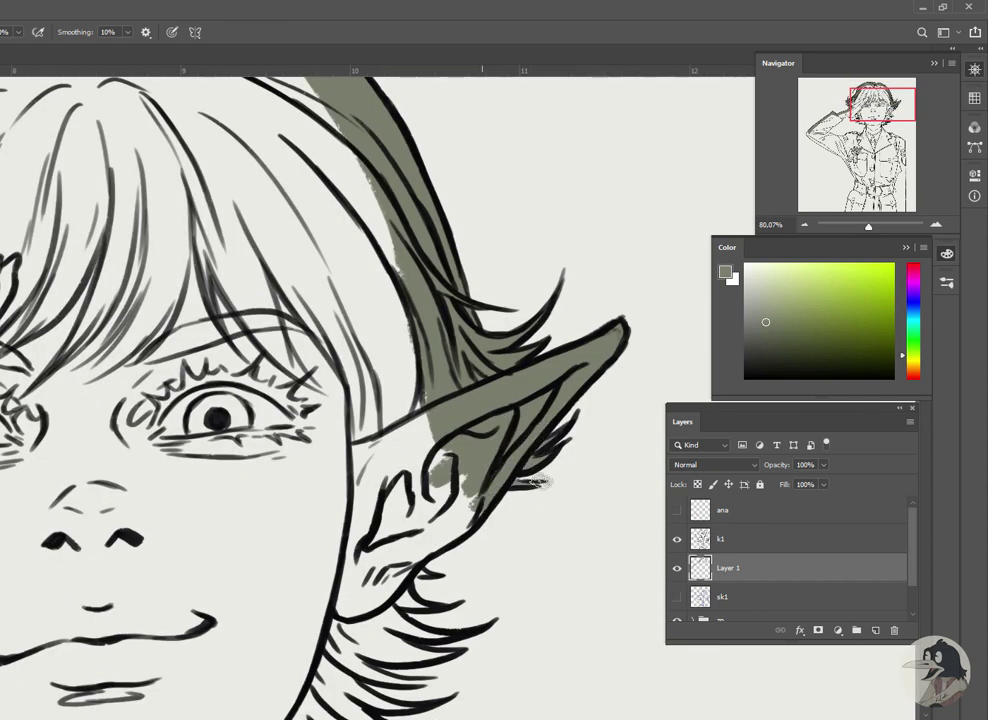
left_click_drag(537, 482, 584, 318)
left_click_drag(300, 290, 395, 380)
left_click_drag(290, 365, 375, 400)
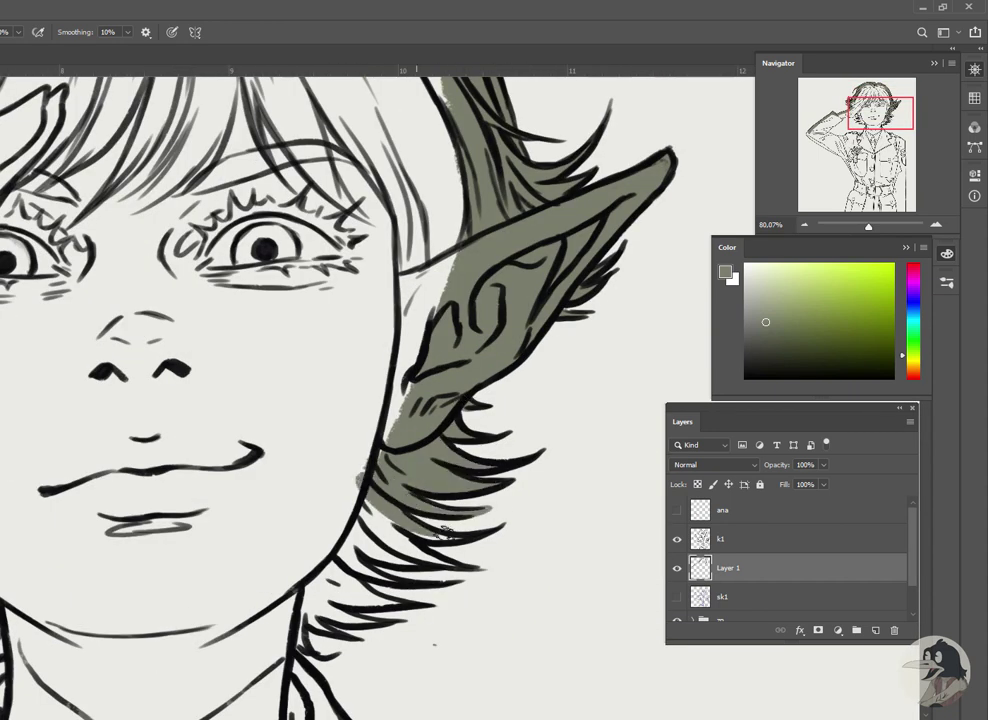
mouse_move(442, 531)
left_mouse_down()
mouse_move(485, 435)
mouse_move(485, 325)
left_mouse_up()
left_click_drag(345, 320, 262, 400)
Shade the hair below the ear, along the jaw, down the neck and over the shoulder
left_click_drag(65, 321, 413, 467)
left_click_drag(110, 400, 220, 340)
mouse_move(250, 390)
left_mouse_down()
mouse_move(315, 379)
mouse_move(287, 410)
mouse_move(270, 497)
left_mouse_up()
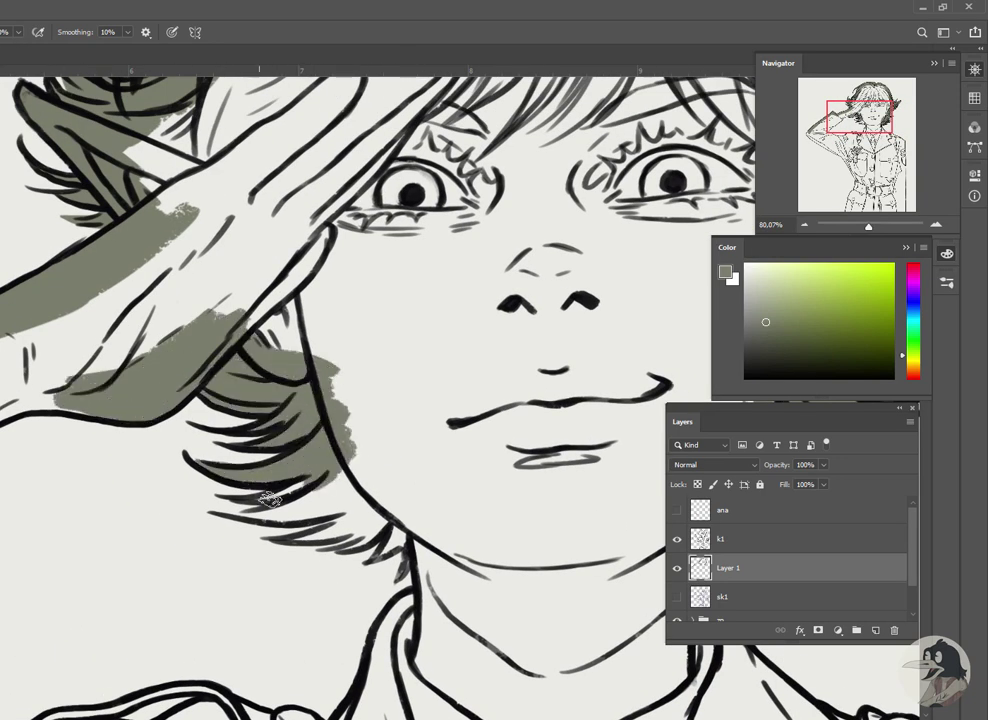
left_click_drag(190, 400, 290, 350)
left_click_drag(240, 420, 315, 355)
left_click_drag(300, 465, 355, 380)
left_click_drag(355, 470, 37, 270)
left_click_drag(40, 300, 78, 478)
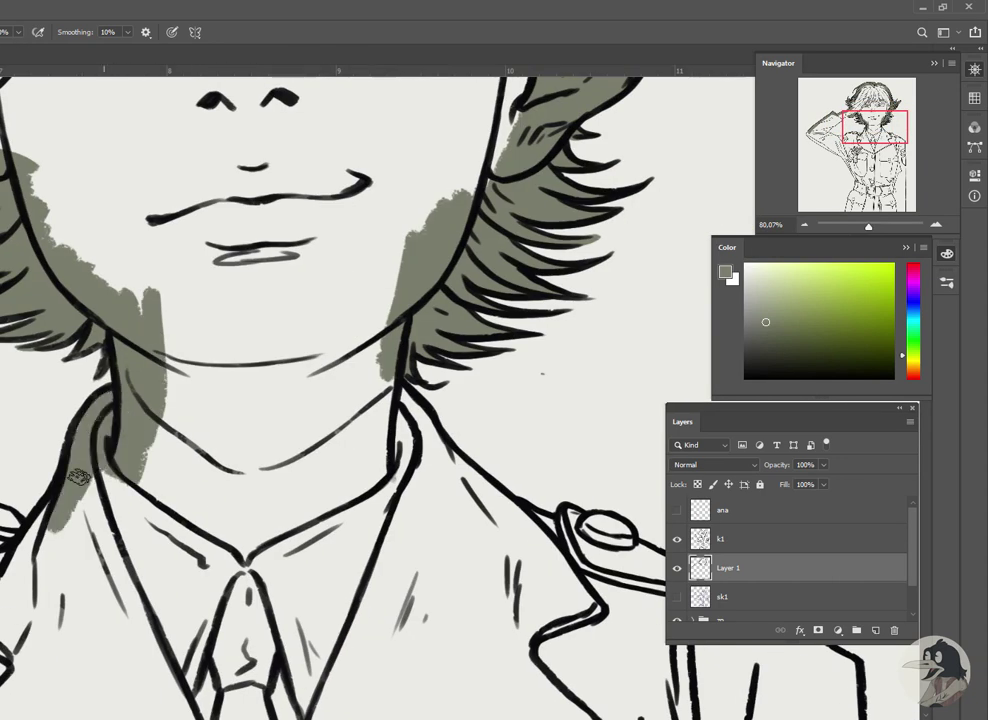
mouse_move(290, 280)
left_mouse_down()
mouse_move(393, 468)
mouse_move(55, 323)
left_mouse_up()
mouse_move(150, 300)
left_mouse_down()
mouse_move(215, 365)
mouse_move(448, 495)
mouse_move(441, 380)
left_mouse_up()
Paint grey-green shadow strokes along the sleeve above and below the elbow
left_click_drag(335, 200, 364, 551)
left_click_drag(335, 430, 340, 505)
left_click_drag(340, 505, 452, 452)
left_click_drag(345, 260, 345, 375)
mouse_move(345, 375)
left_mouse_down()
mouse_move(424, 418)
mouse_move(410, 410)
left_mouse_up()
mouse_move(330, 300)
left_mouse_down()
mouse_move(249, 392)
mouse_move(265, 481)
mouse_move(192, 135)
mouse_move(183, 489)
left_mouse_up()
left_click_drag(460, 584, 392, 364)
left_click_drag(390, 250, 386, 567)
Shade the sleeve band and down the sleeve to the trousers below the belt
scroll(341, 434, "down", 3)
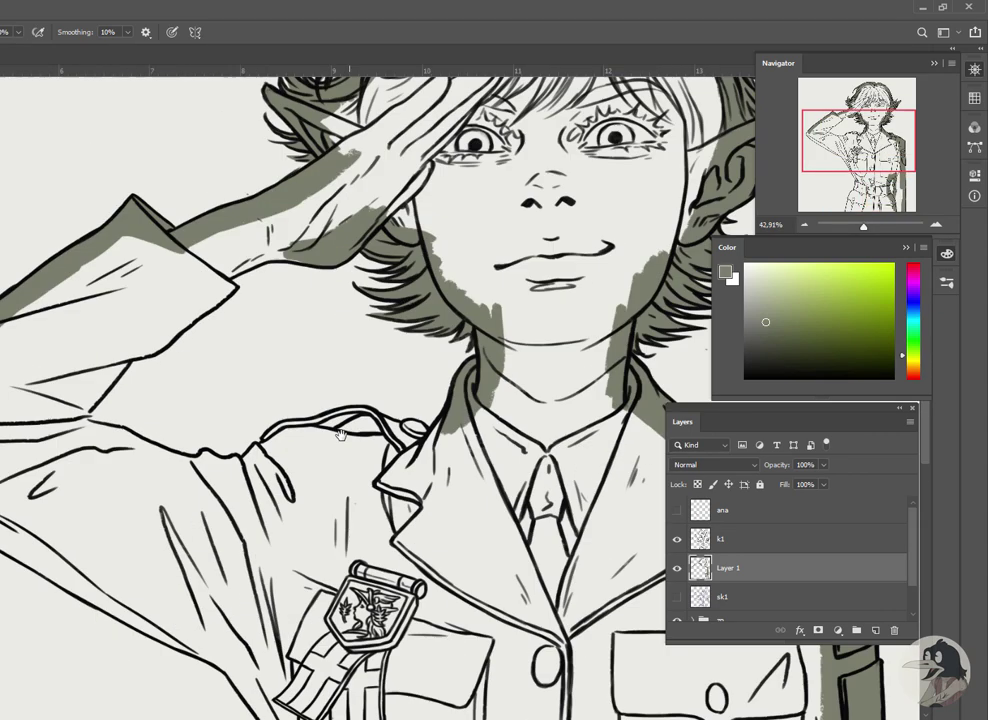
scroll(341, 434, "up", 3)
left_click_drag(121, 396, 236, 300)
left_click_drag(434, 260, 334, 360)
mouse_move(236, 265)
left_mouse_down()
mouse_move(430, 260)
mouse_move(200, 250)
left_mouse_up()
mouse_move(114, 195)
left_mouse_down()
mouse_move(55, 378)
mouse_move(160, 300)
left_mouse_up()
mouse_move(246, 542)
left_mouse_down()
mouse_move(66, 392)
mouse_move(309, 539)
mouse_move(430, 470)
left_mouse_up()
mouse_move(539, 580)
left_mouse_down()
mouse_move(249, 410)
mouse_move(303, 557)
mouse_move(309, 503)
mouse_move(121, 324)
mouse_move(247, 401)
mouse_move(405, 441)
mouse_move(209, 309)
mouse_move(419, 320)
mouse_move(397, 320)
mouse_move(484, 350)
mouse_move(139, 320)
mouse_move(155, 452)
mouse_move(320, 227)
left_mouse_up()
mouse_move(320, 227)
left_mouse_down()
mouse_move(150, 386)
mouse_move(170, 668)
left_mouse_up()
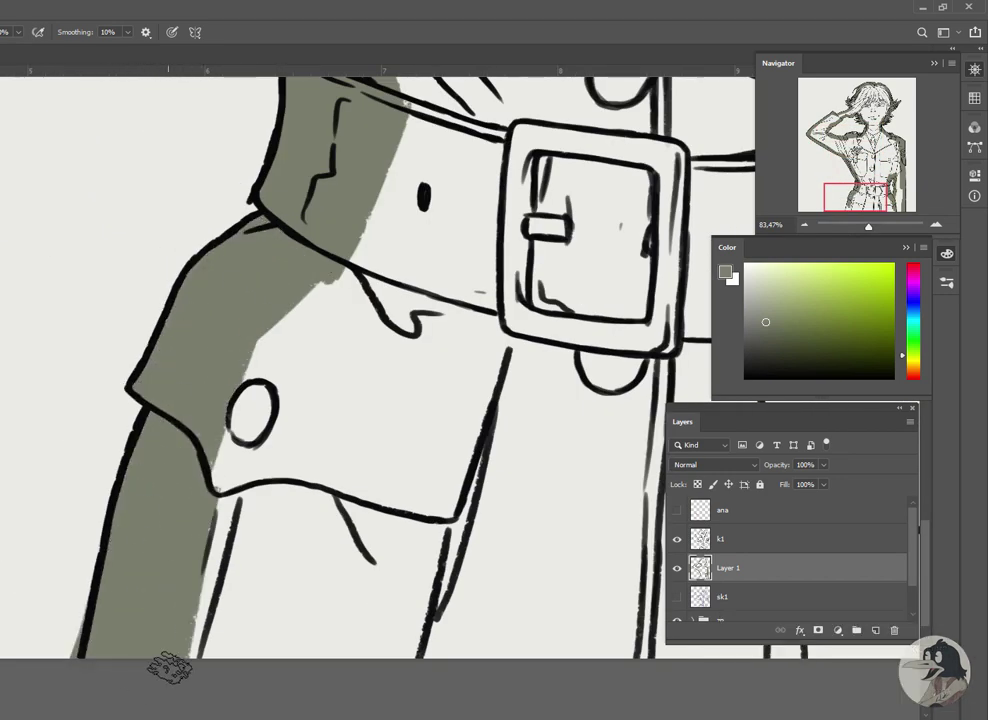
Lasso the whole figure on a new layer, fill it flat green-grey, deselect and merge down
key("ctrl+0")
key("ctrl+shift+alt+n")
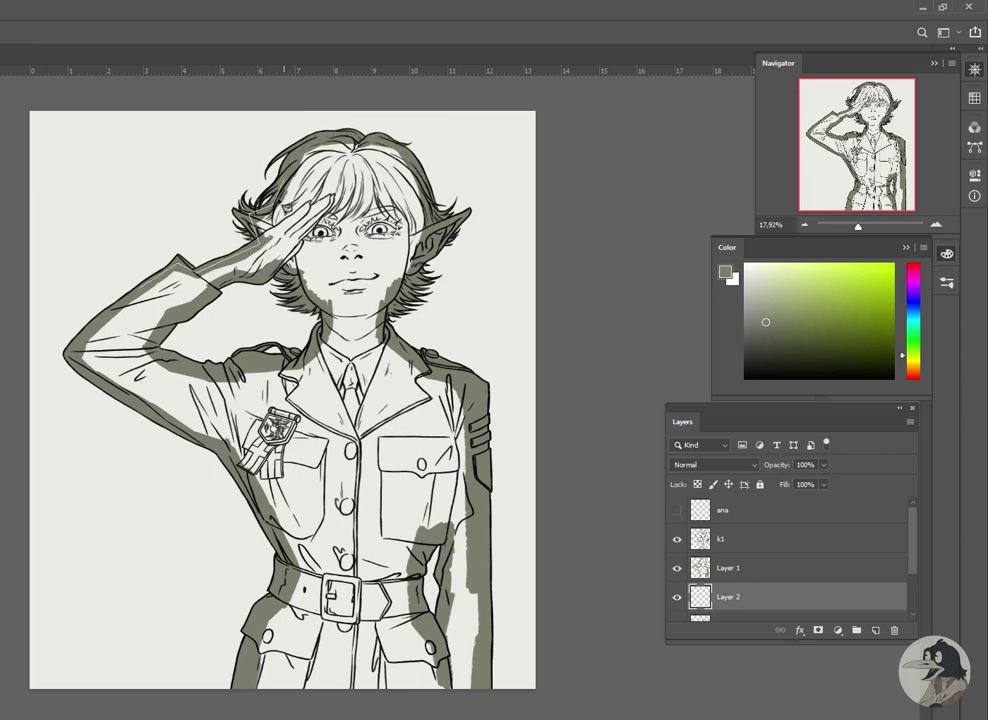
left_click_drag(490, 622, 247, 686)
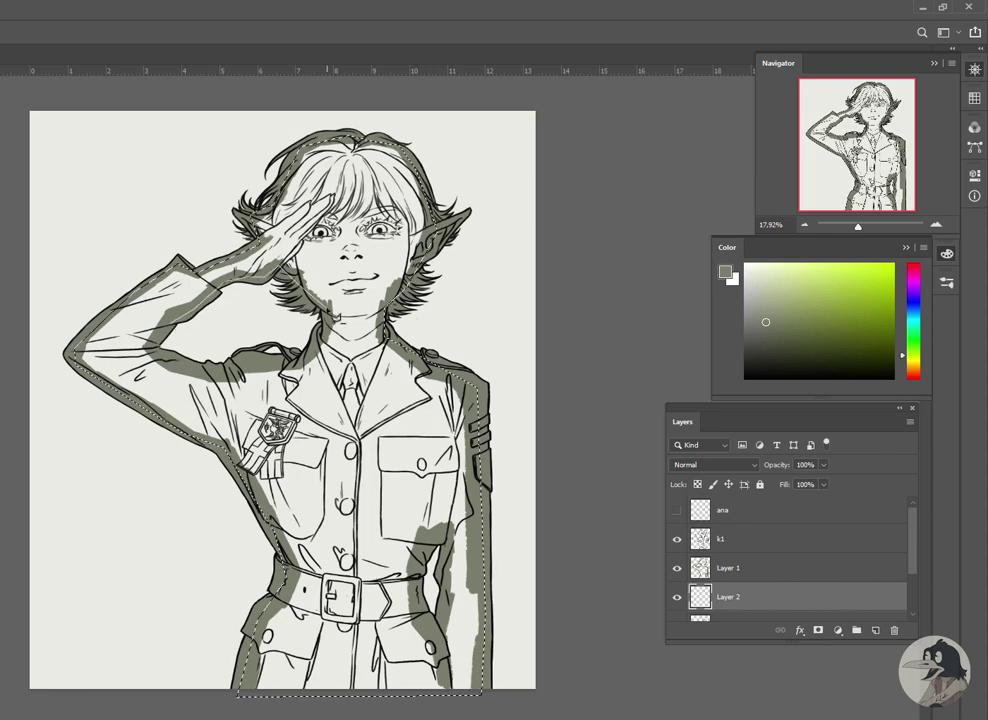
left_click_drag(147, 298, 262, 212)
key("g")
left_click(433, 537)
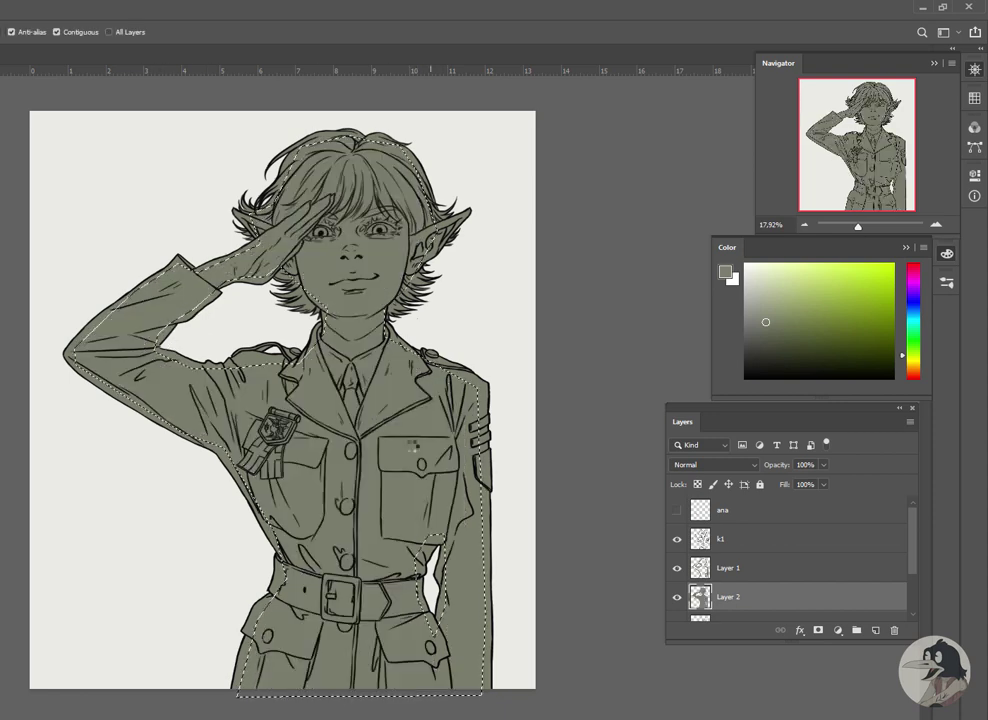
key("ctrl+d")
key("ctrl+e")
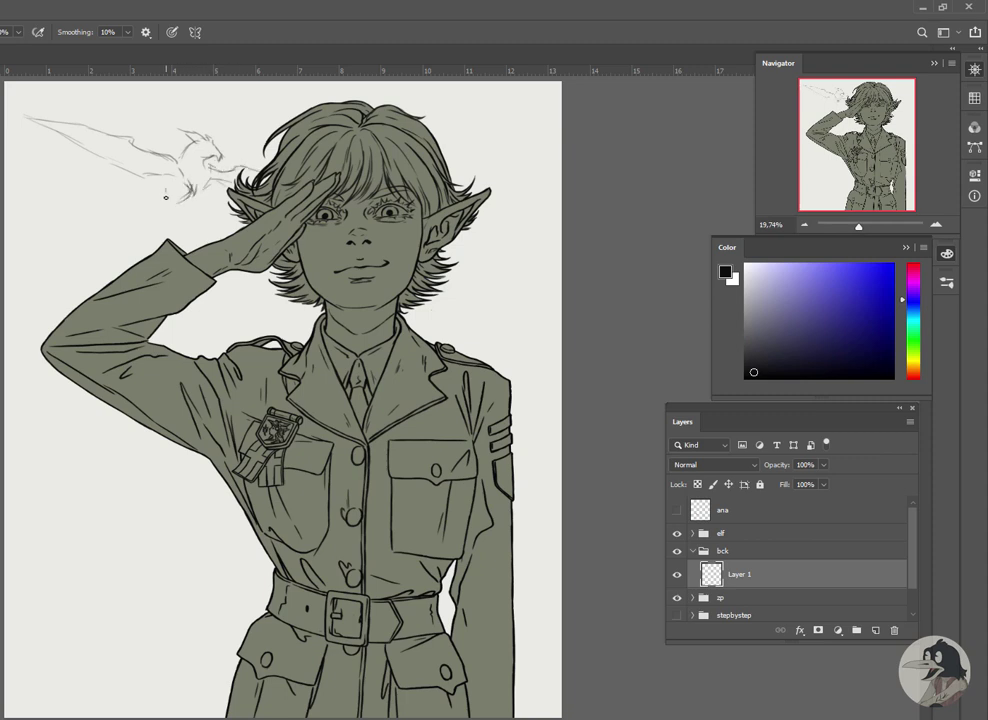
Sketch the large bird, two smaller birds and a cloud outline, erasing stray lines as needed
key("e")
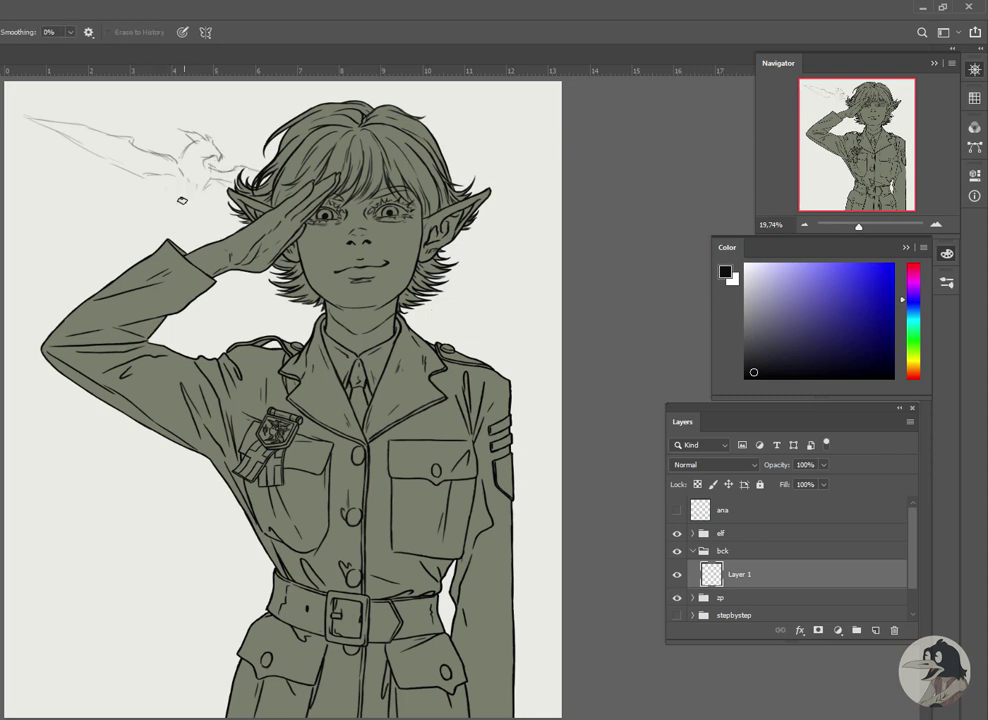
key("b")
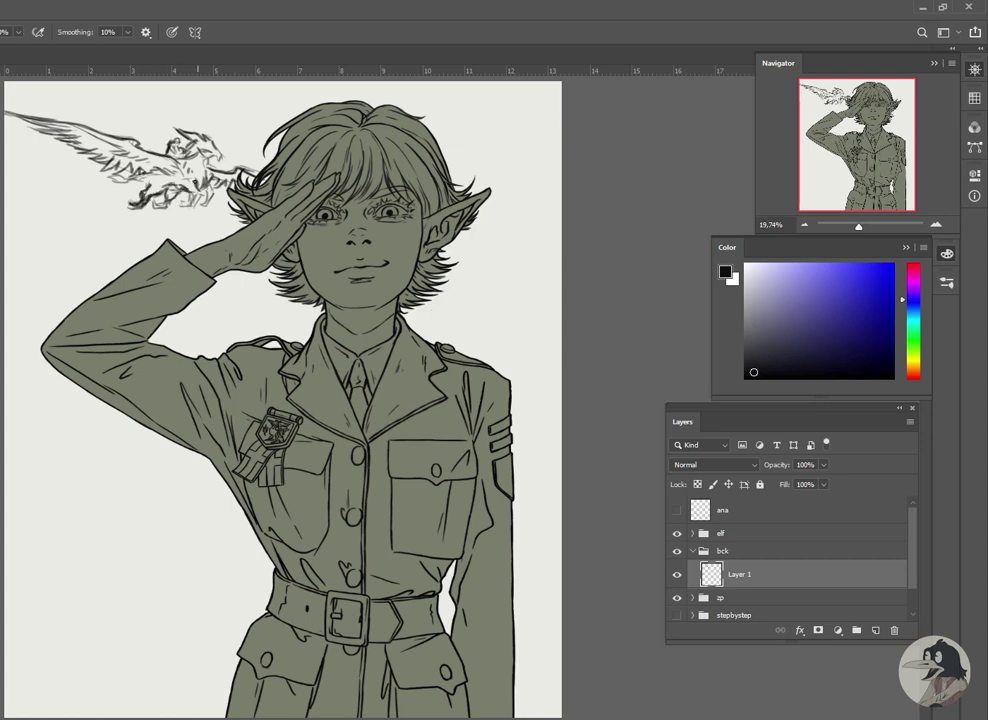
key("e")
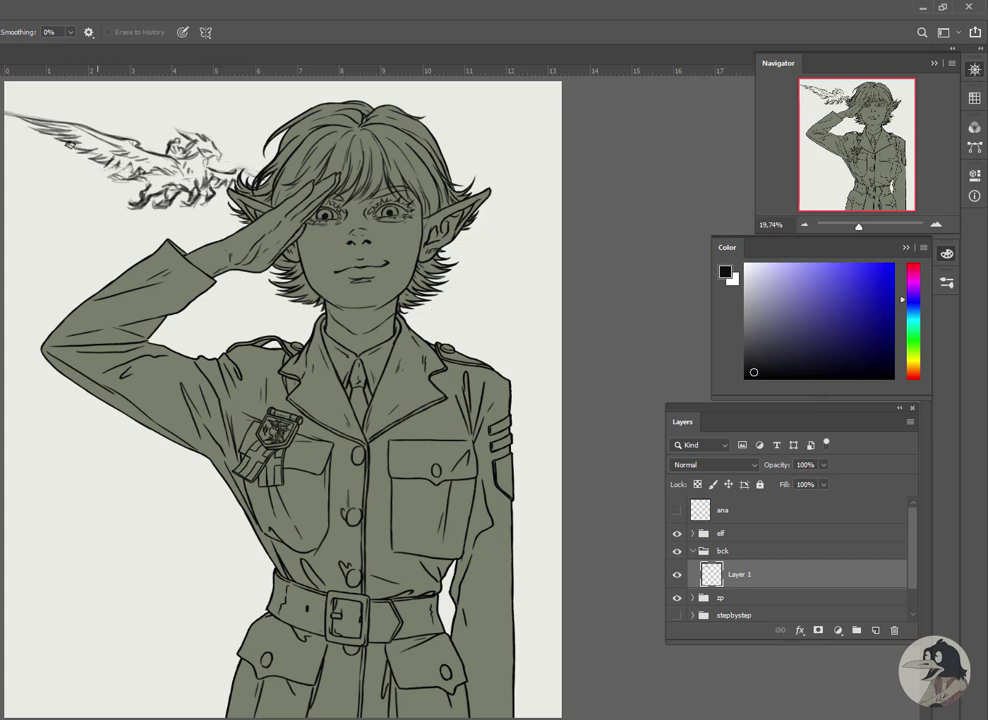
key("b")
key("e")
key("b")
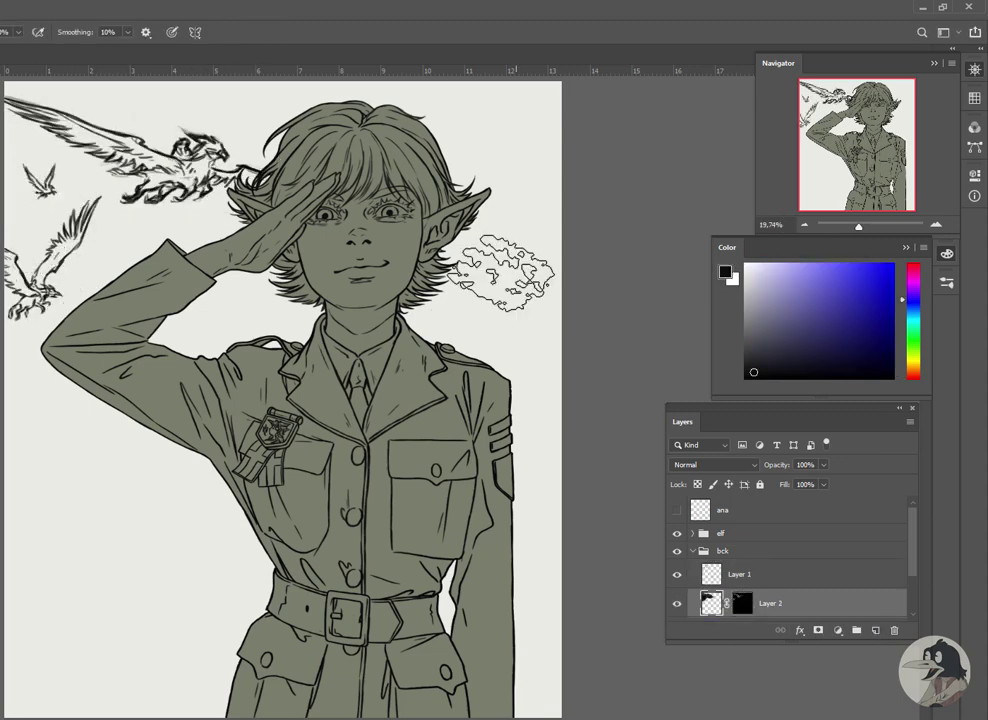
Rename the bird sketch layer, then add a khaki-filled layer beneath the sky sketch
double_click(740, 575)
type("gr")
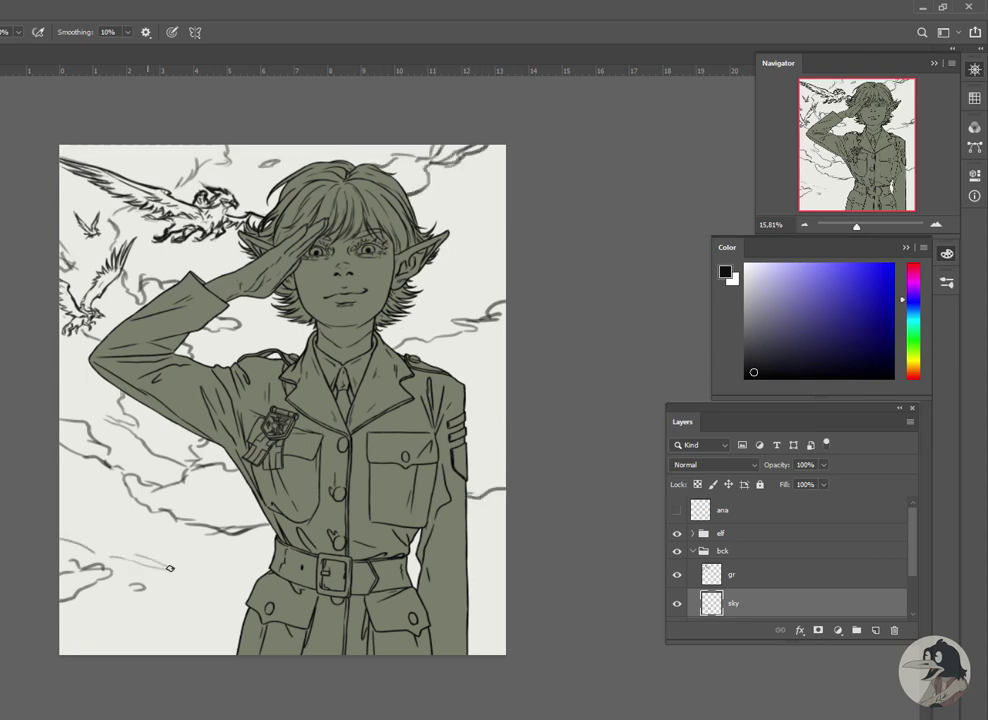
left_click(875, 630)
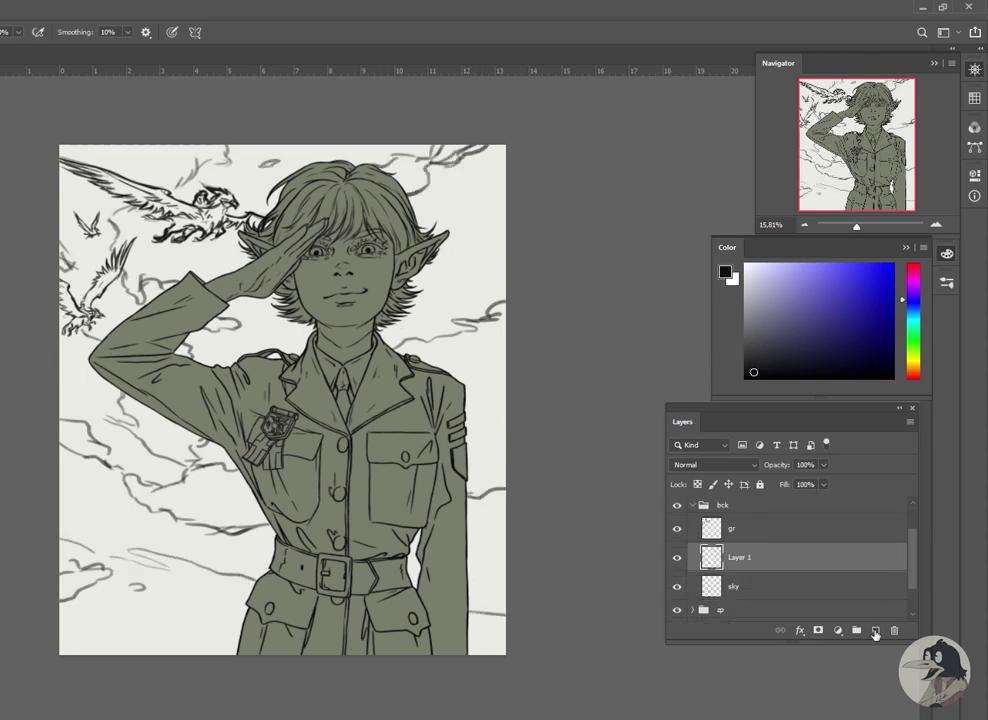
key("ctrl+bracketleft")
key("g")
left_click(378, 282, "alt")
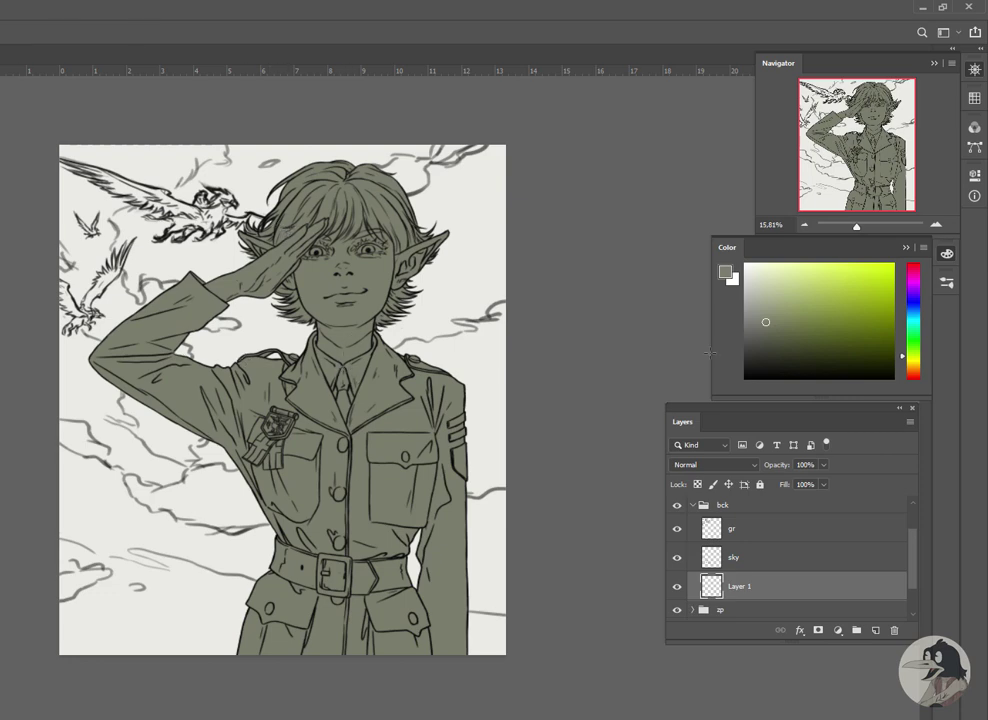
left_click(488, 289)
Name the khaki layer s2 and return to the Brush
double_click(739, 586)
type("s2")
key("Return")
key("b")
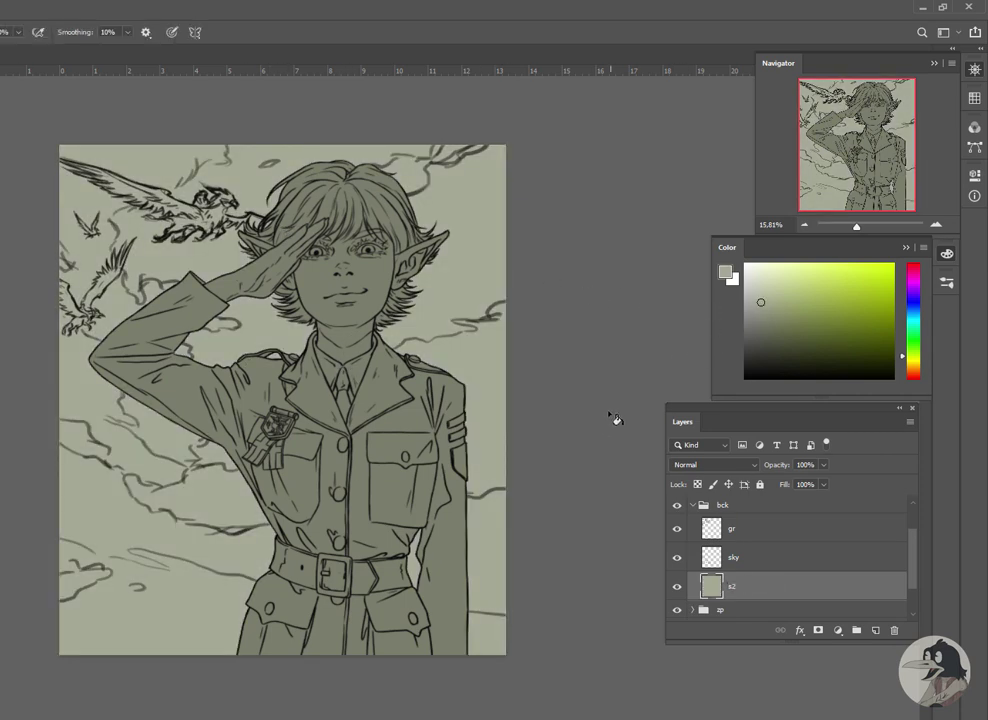
scroll(612, 369, "up", 2)
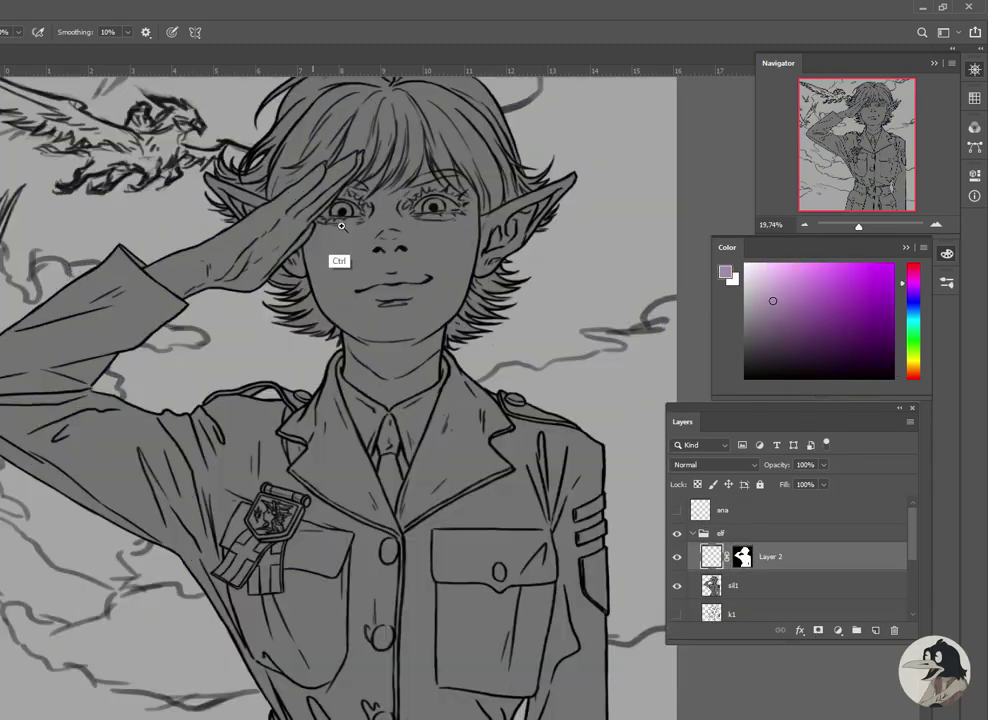
scroll(265, 190, "up", 5)
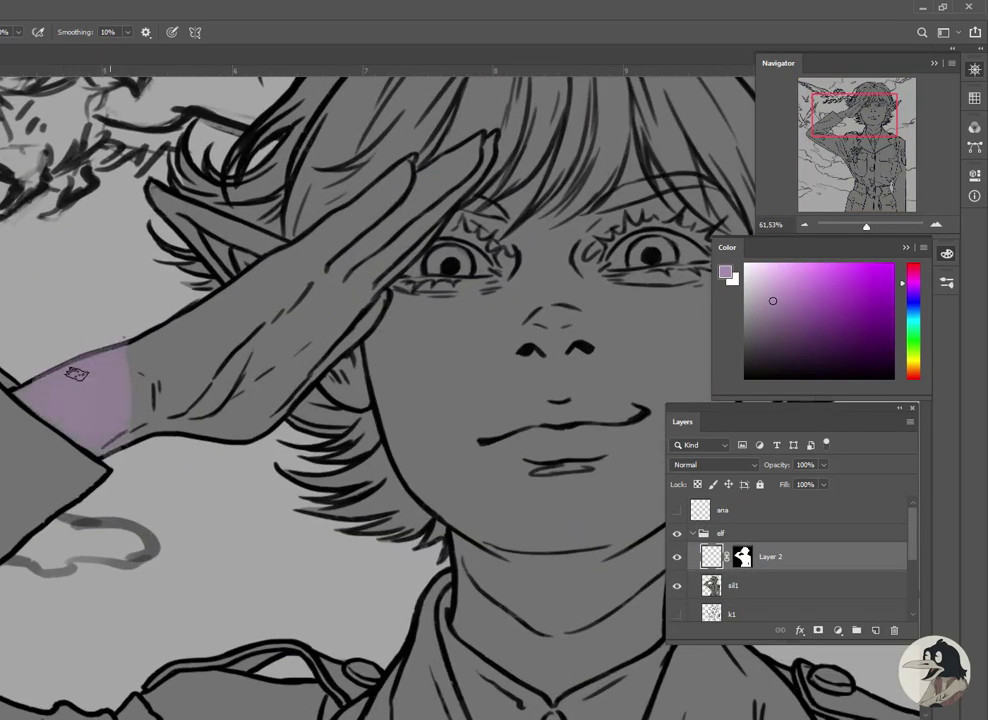
Block lavender skin colour over the forearm, saluting hand, face and ear
mouse_move(76, 374)
left_mouse_down()
mouse_move(150, 300)
mouse_move(250, 290)
mouse_move(176, 212)
mouse_move(260, 170)
mouse_move(470, 150)
mouse_move(192, 117)
left_mouse_up()
mouse_move(180, 300)
left_mouse_down()
mouse_move(105, 336)
mouse_move(90, 240)
mouse_move(190, 150)
mouse_move(260, 110)
mouse_move(458, 208)
mouse_move(250, 150)
mouse_move(140, 300)
mouse_move(120, 380)
mouse_move(211, 616)
mouse_move(280, 540)
mouse_move(220, 602)
mouse_move(200, 250)
mouse_move(553, 216)
mouse_move(381, 281)
mouse_move(346, 479)
mouse_move(200, 330)
mouse_move(530, 318)
mouse_move(560, 260)
left_mouse_up()
scroll(410, 261, "down", 2)
left_click_drag(410, 261, 310, 321)
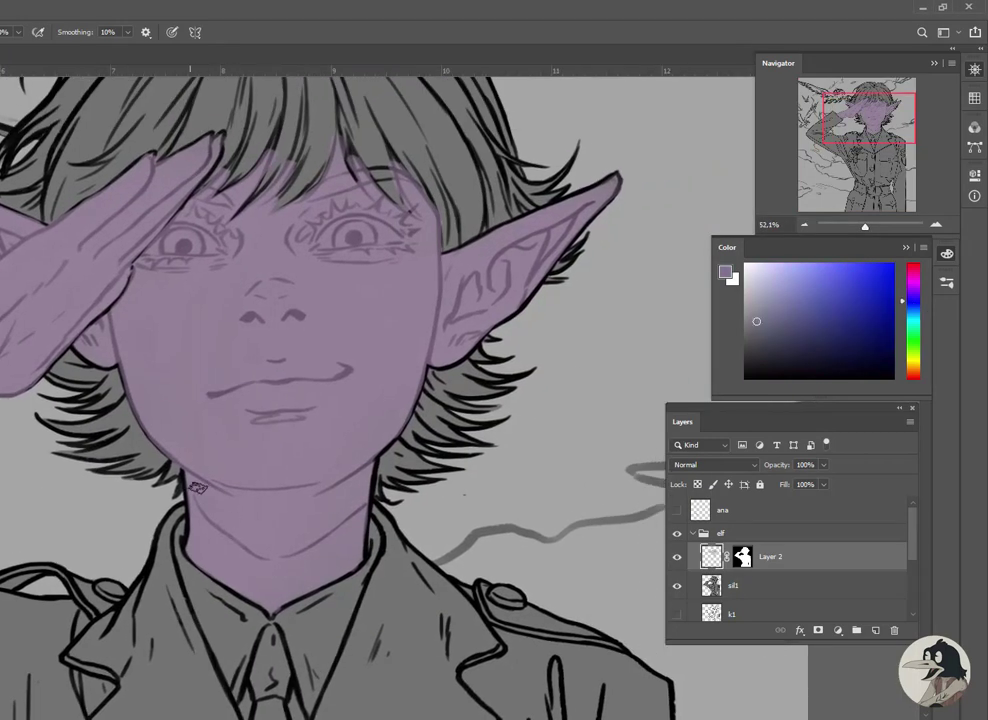
Shade the neck and saluting hand darker, then pick blue-purple and sample the eye and skin tones
left_click_drag(365, 457, 238, 556)
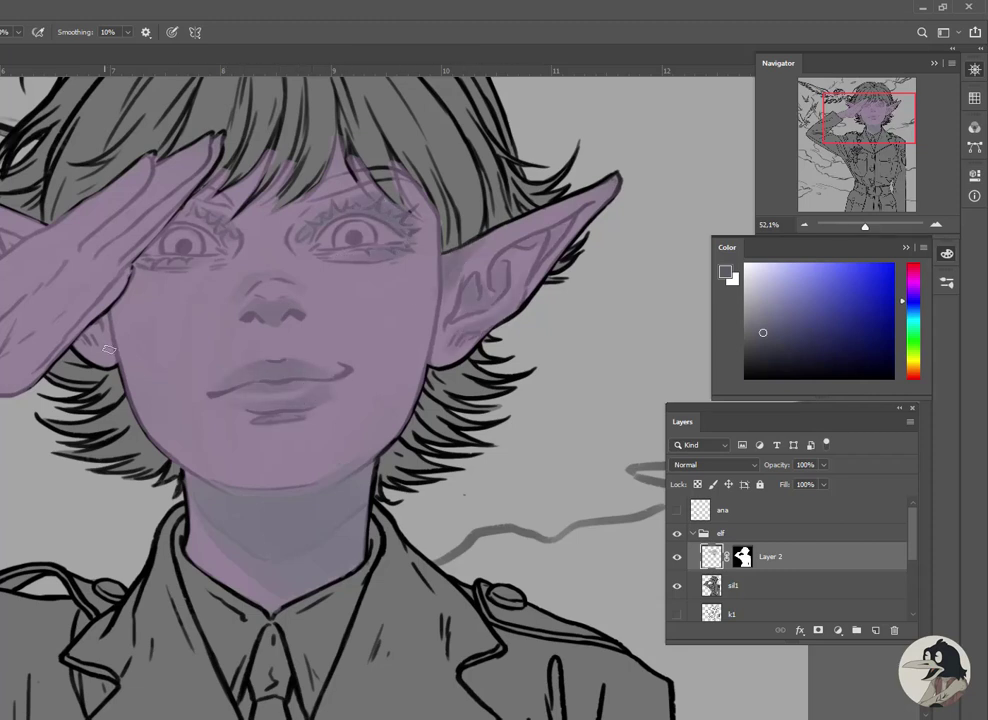
left_click_drag(108, 349, 311, 404)
mouse_move(283, 293)
left_mouse_down()
mouse_move(194, 392)
mouse_move(287, 309)
mouse_move(290, 320)
mouse_move(237, 388)
left_mouse_up()
left_click_drag(400, 543, 200, 453)
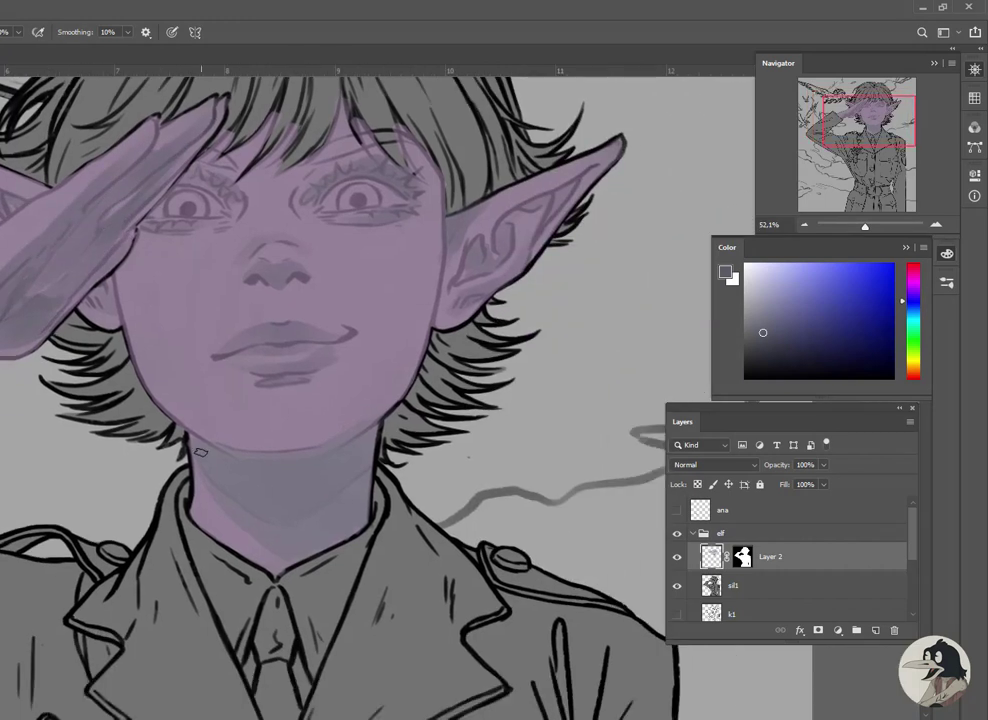
left_click(805, 286)
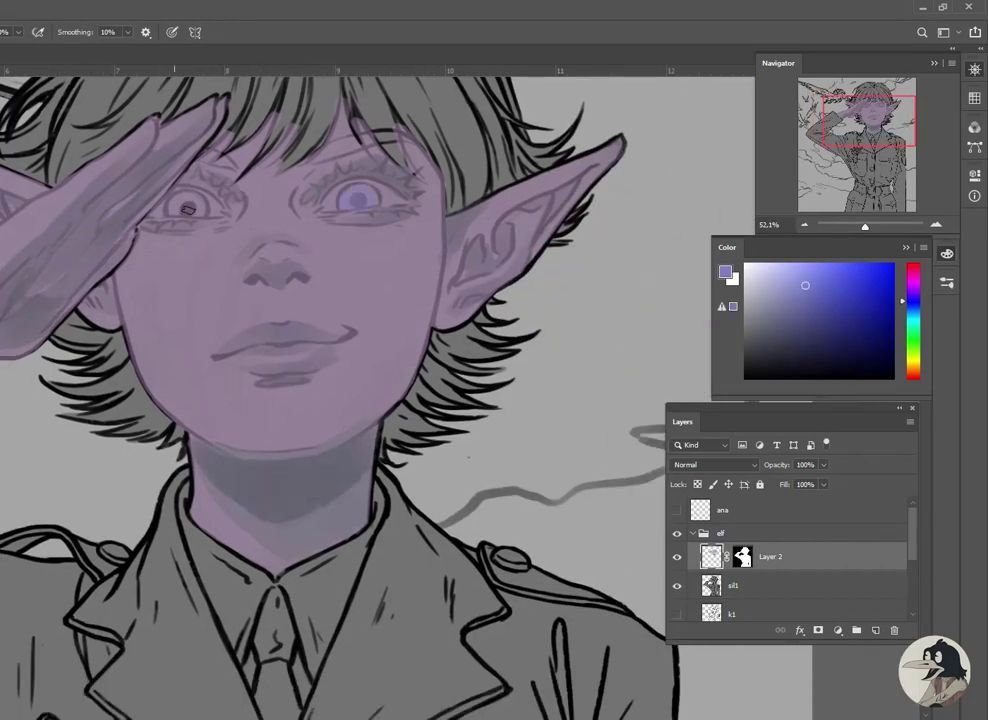
left_click(381, 193, "alt")
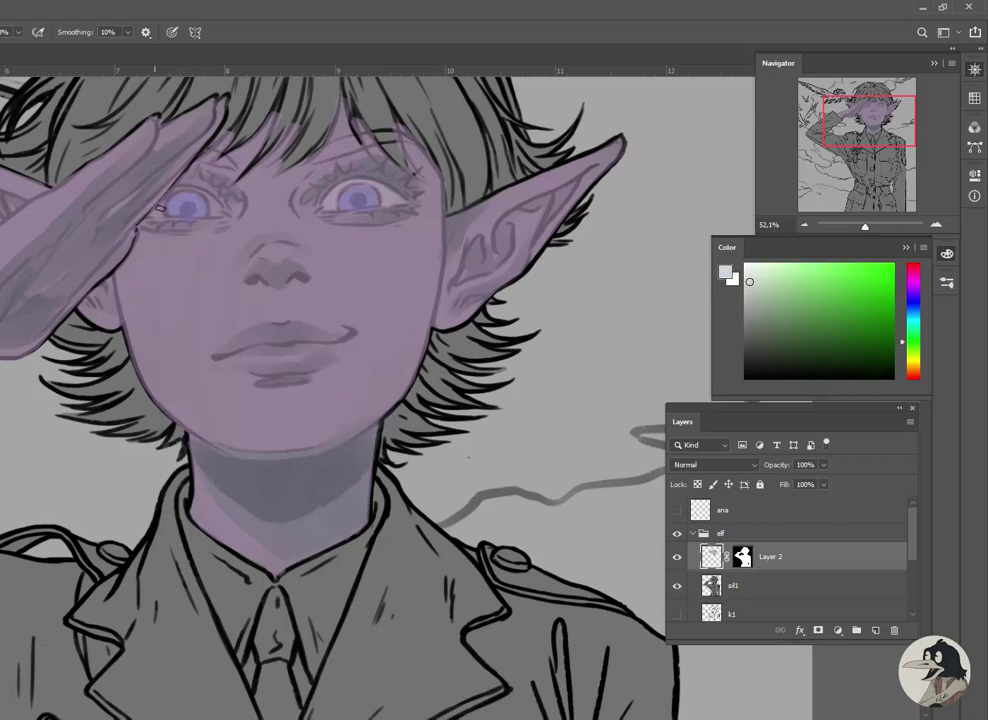
left_click(277, 318, "alt")
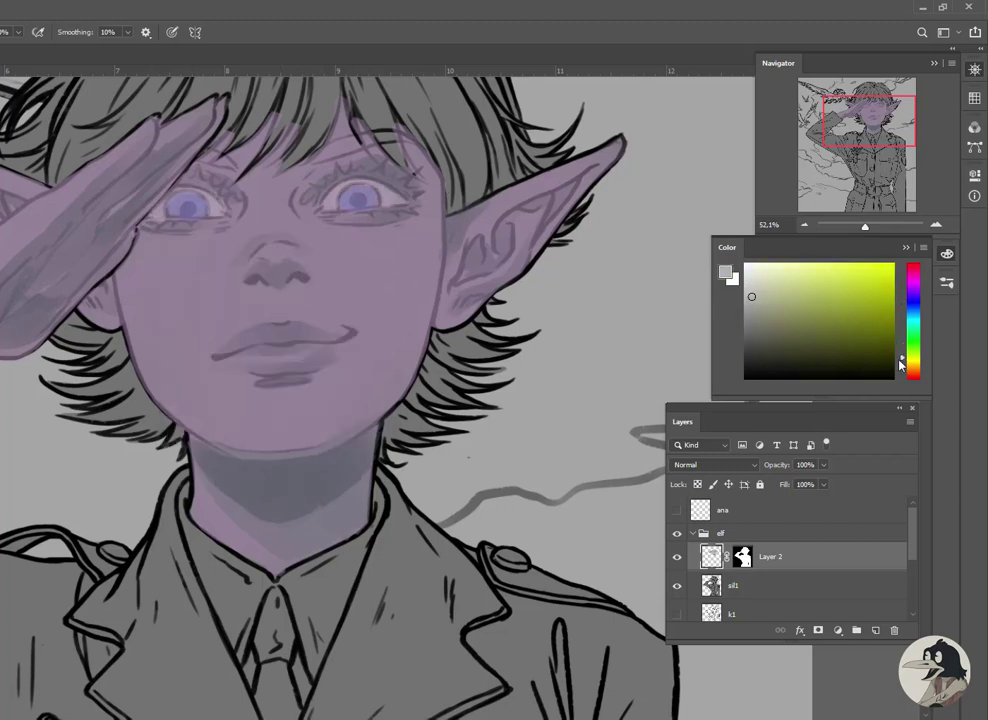
left_click(563, 206, "alt")
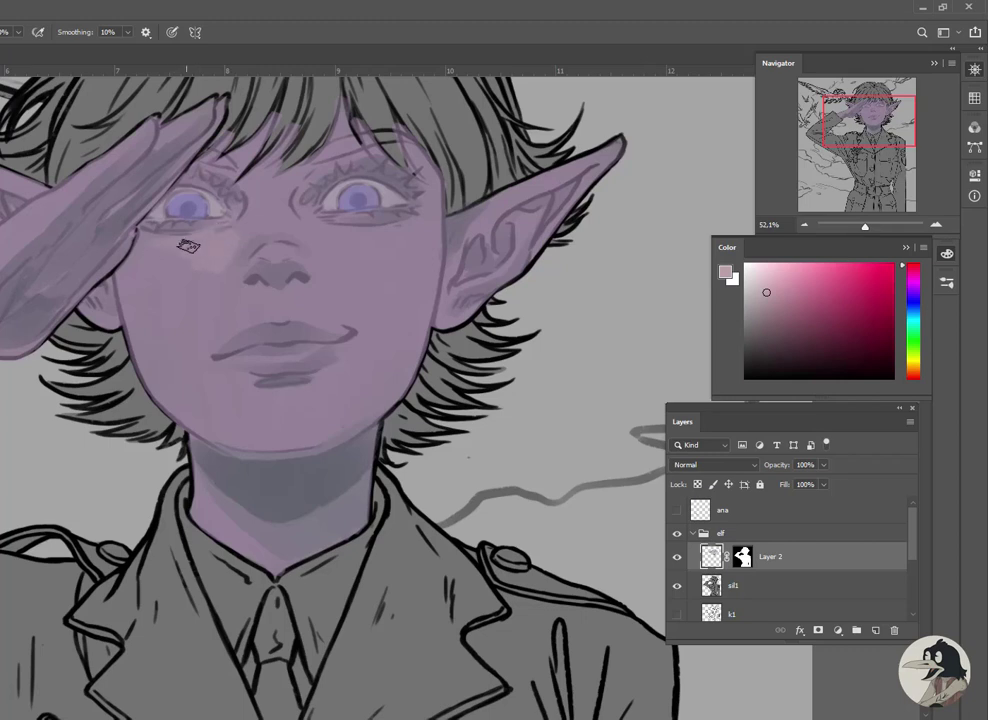
Brush pink blush on the cheek, lighten the nose bridge and paint the inner right ear lighter pink
left_click_drag(187, 246, 163, 290)
mouse_move(327, 269)
left_mouse_down()
mouse_move(392, 222)
mouse_move(322, 303)
left_mouse_up()
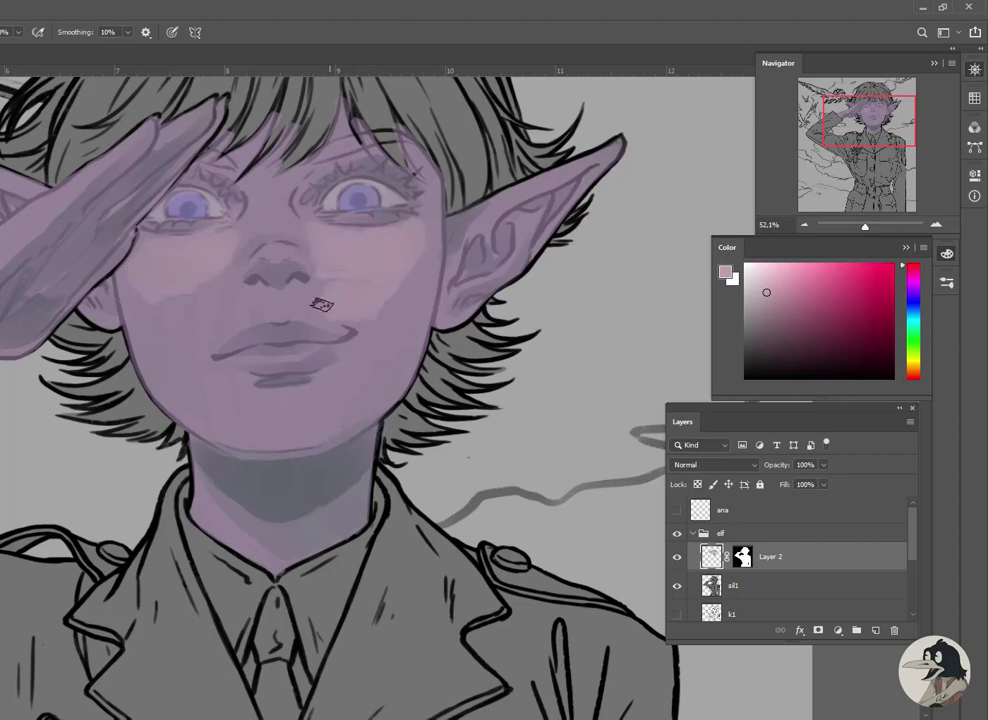
left_click_drag(184, 284, 289, 251)
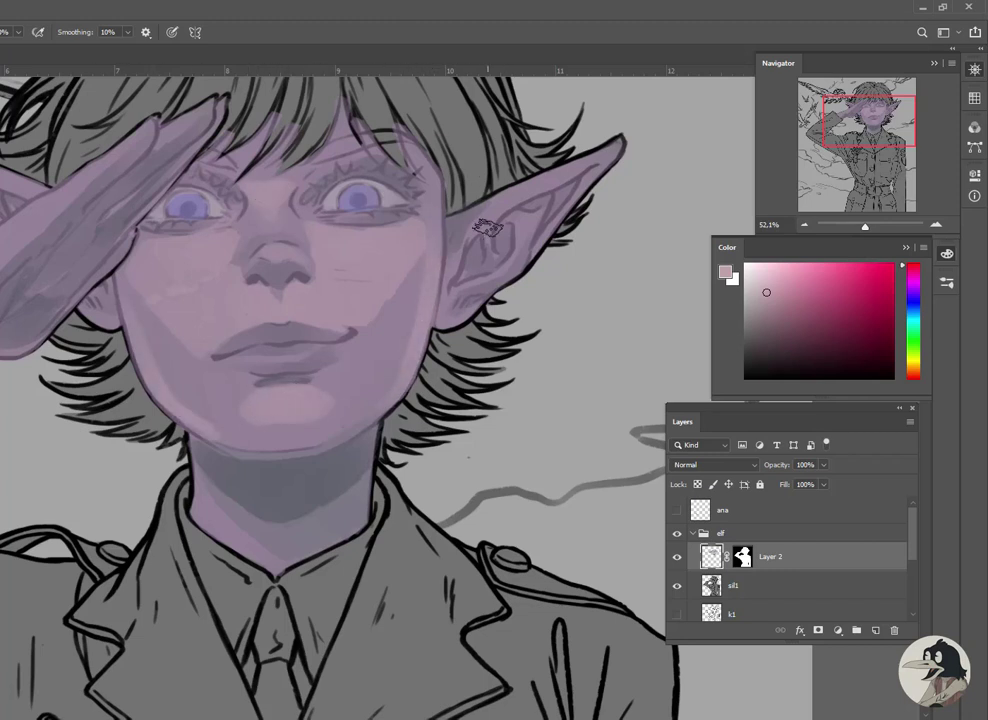
left_click_drag(505, 209, 461, 276)
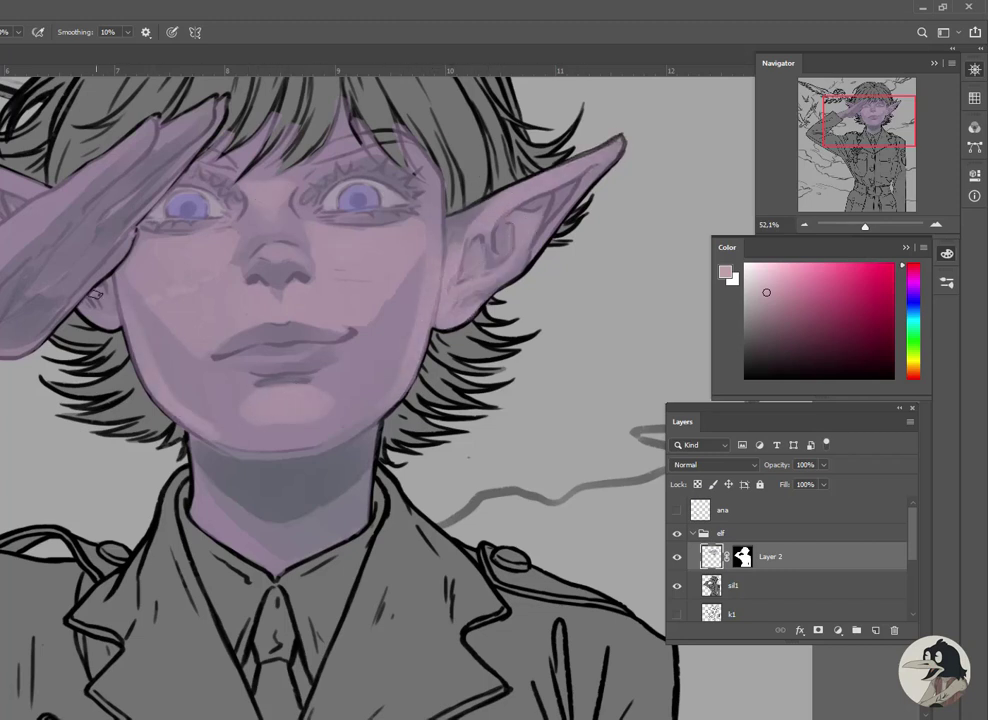
Recolour the saluting hand in a lighter pink
left_click_drag(415, 172, 600, 184)
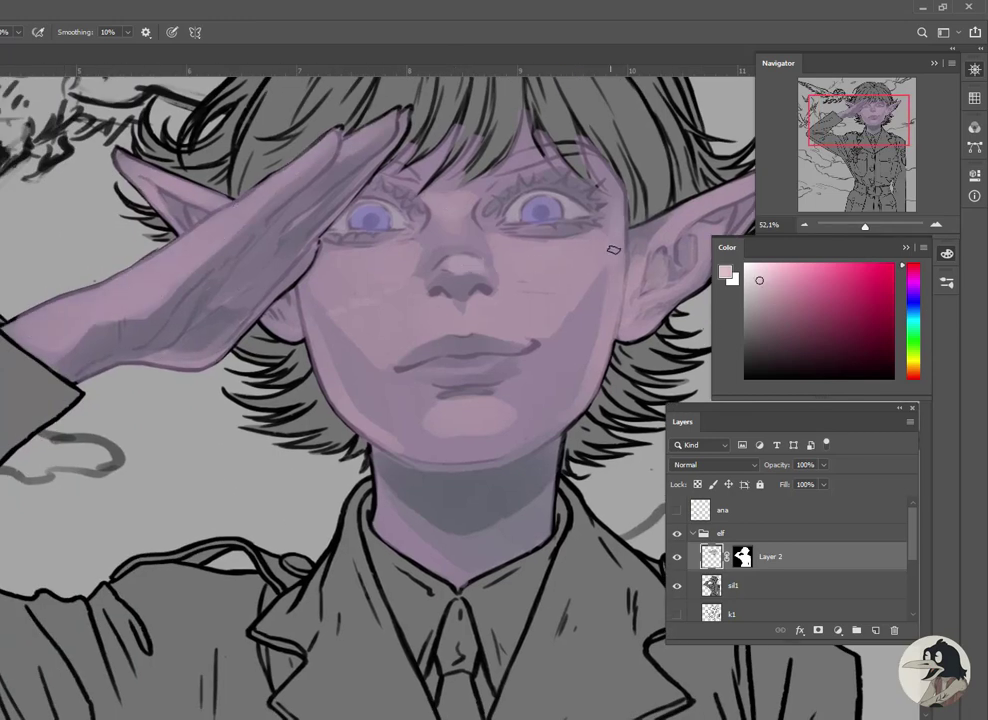
left_click_drag(255, 286, 125, 191)
left_click_drag(205, 310, 260, 387)
left_click_drag(106, 174, 158, 214)
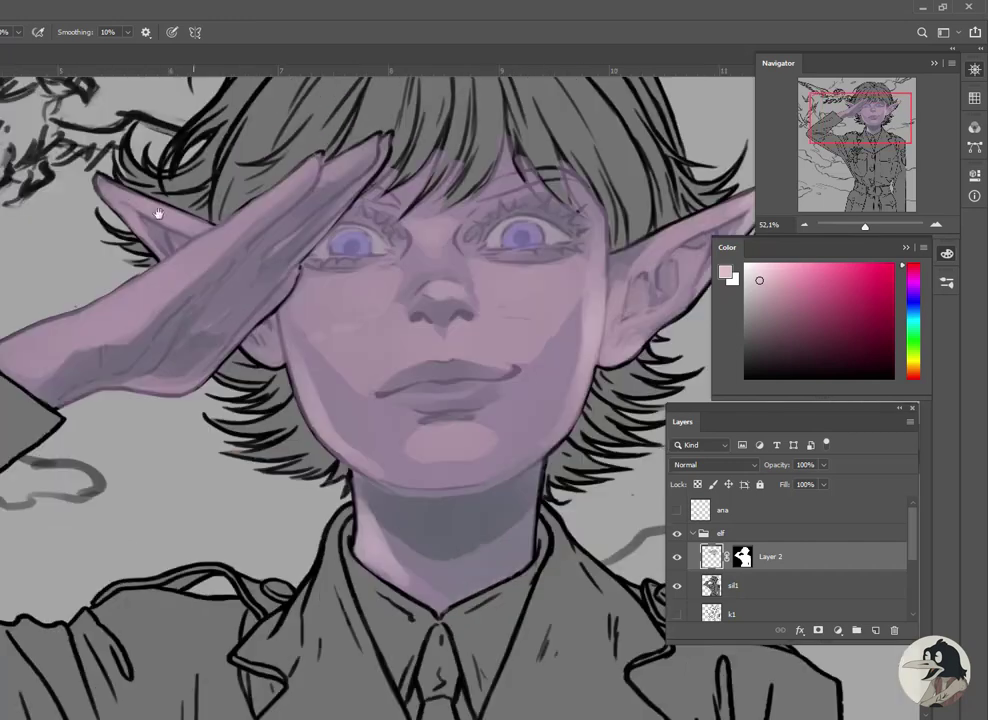
mouse_move(2, 358)
left_mouse_down()
mouse_move(200, 180)
mouse_move(333, 171)
left_mouse_up()
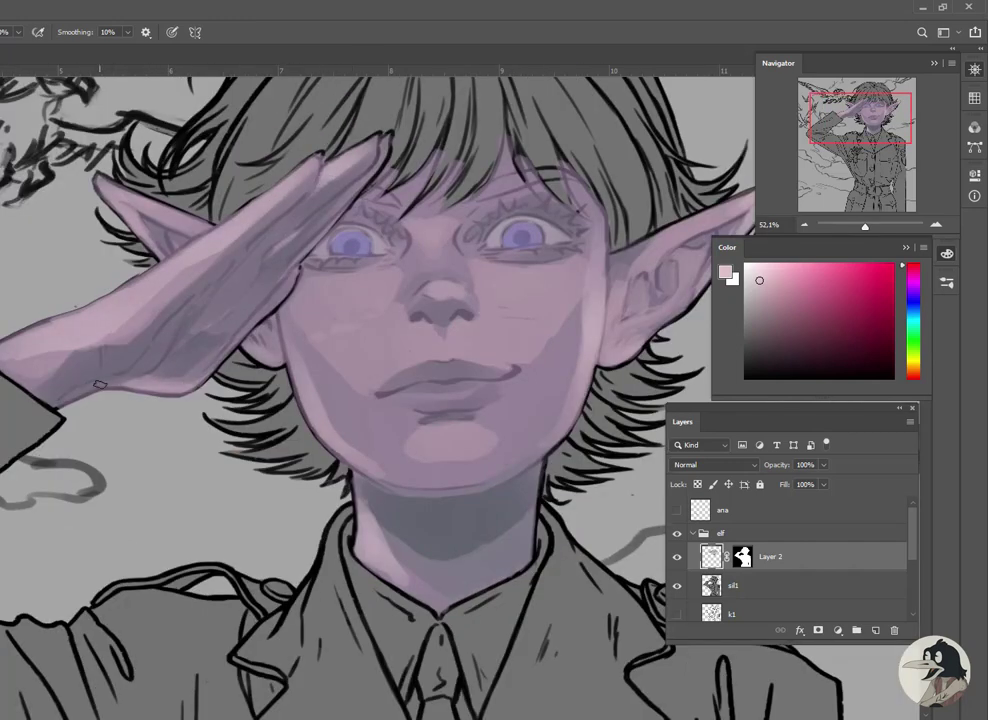
left_click_drag(457, 373, 403, 350)
Fill the right ear with a deeper pink gradient, then choose dark purple and blue-violet brush colours
left_click(403, 350, "alt")
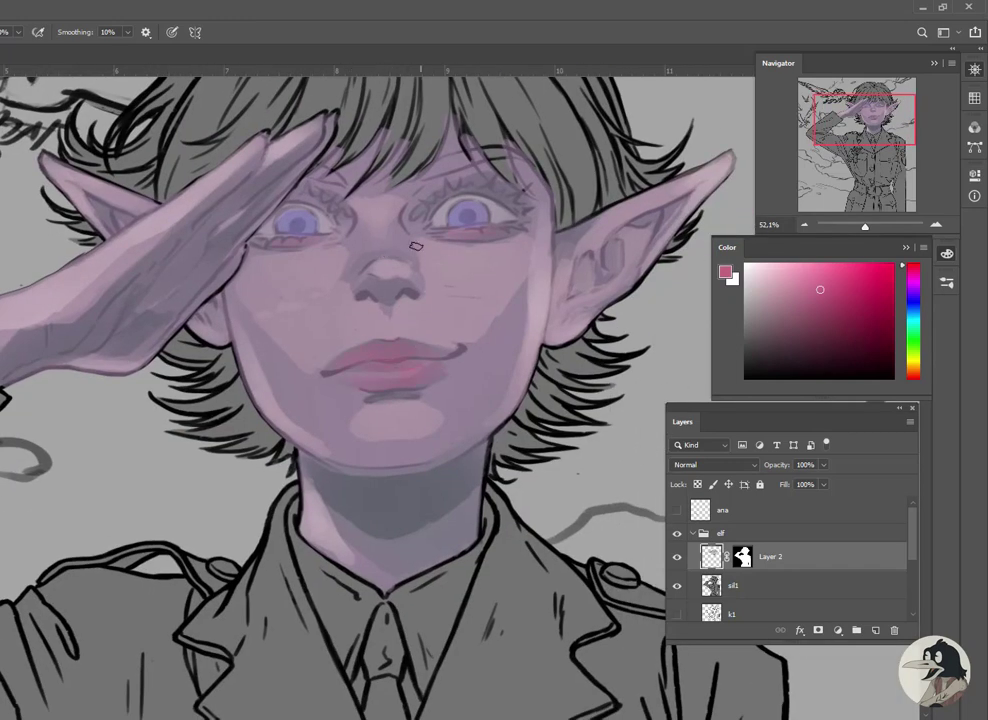
key("w")
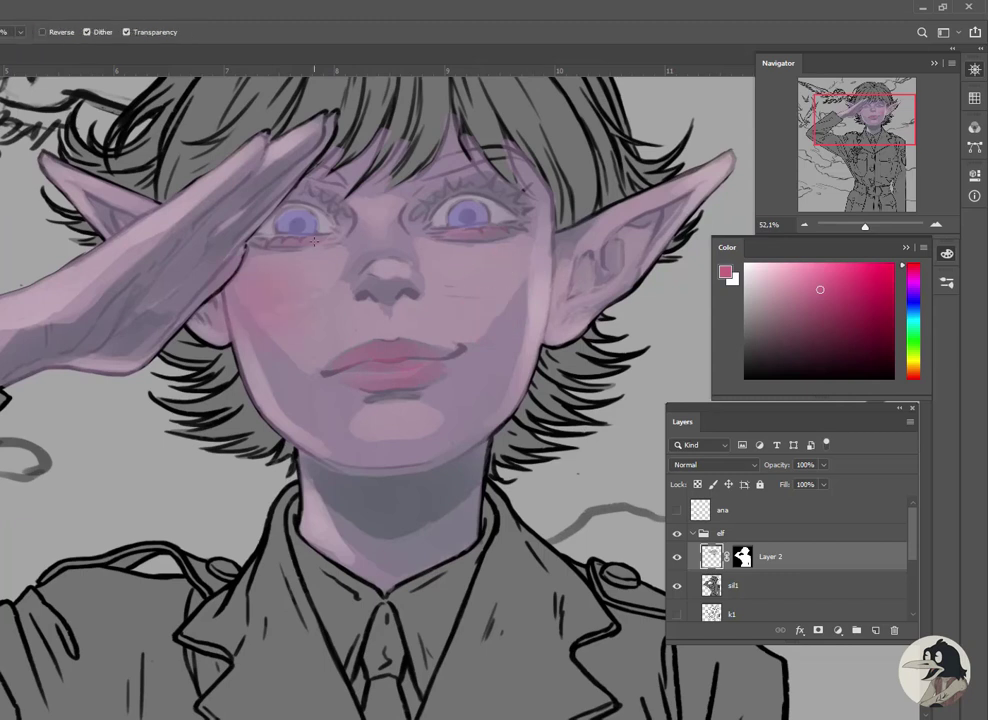
left_click_drag(657, 219, 735, 155)
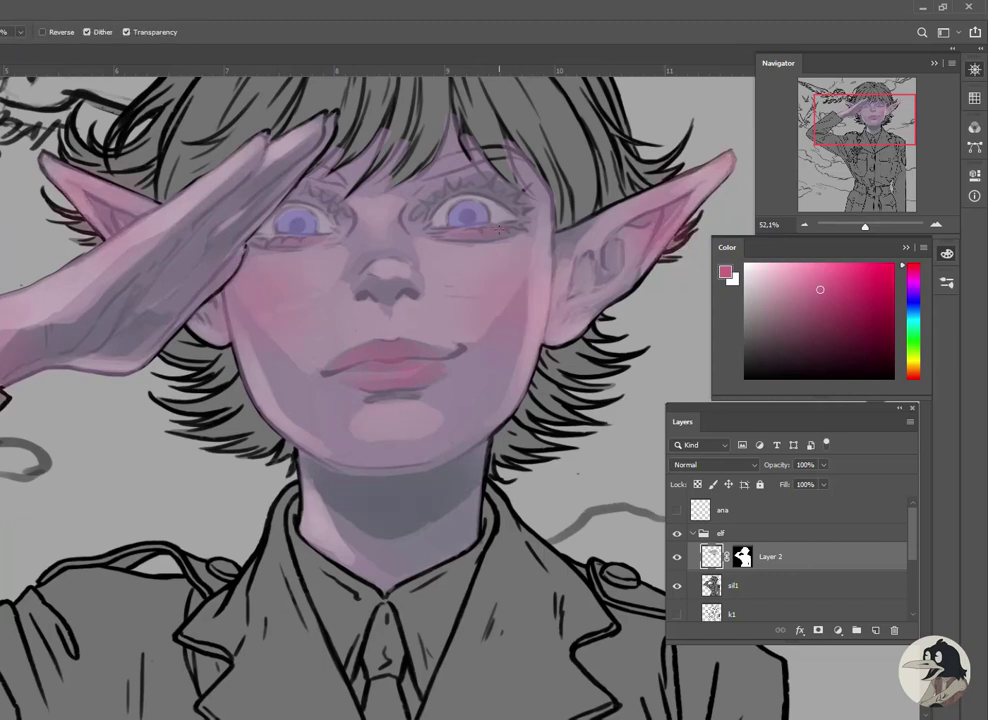
key("b")
left_click(466, 214, "alt")
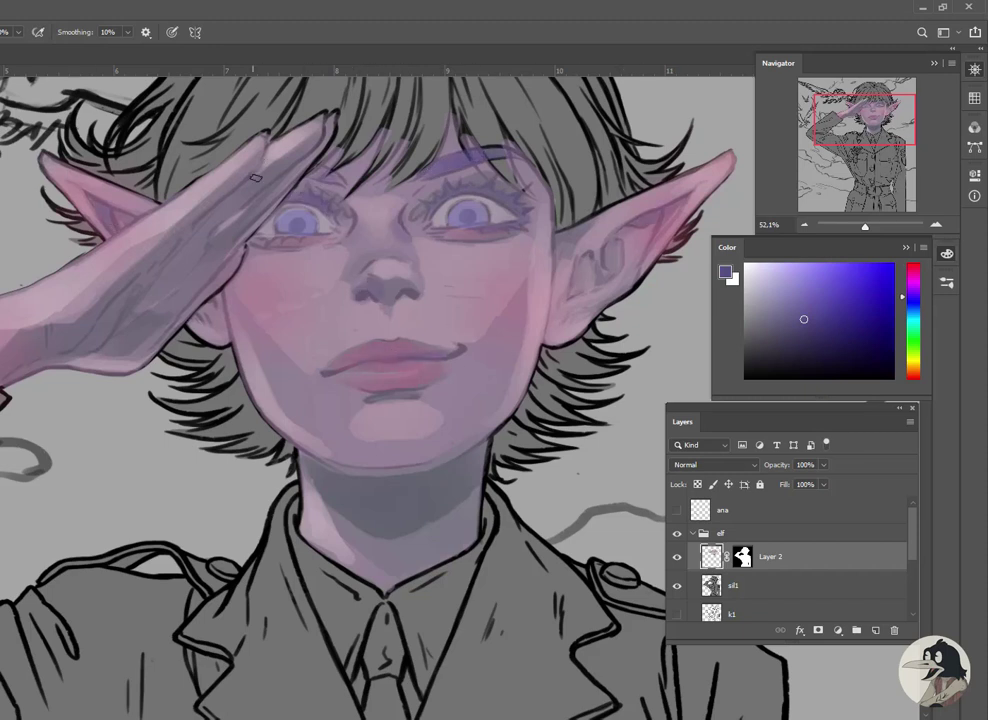
left_click(420, 232, "alt")
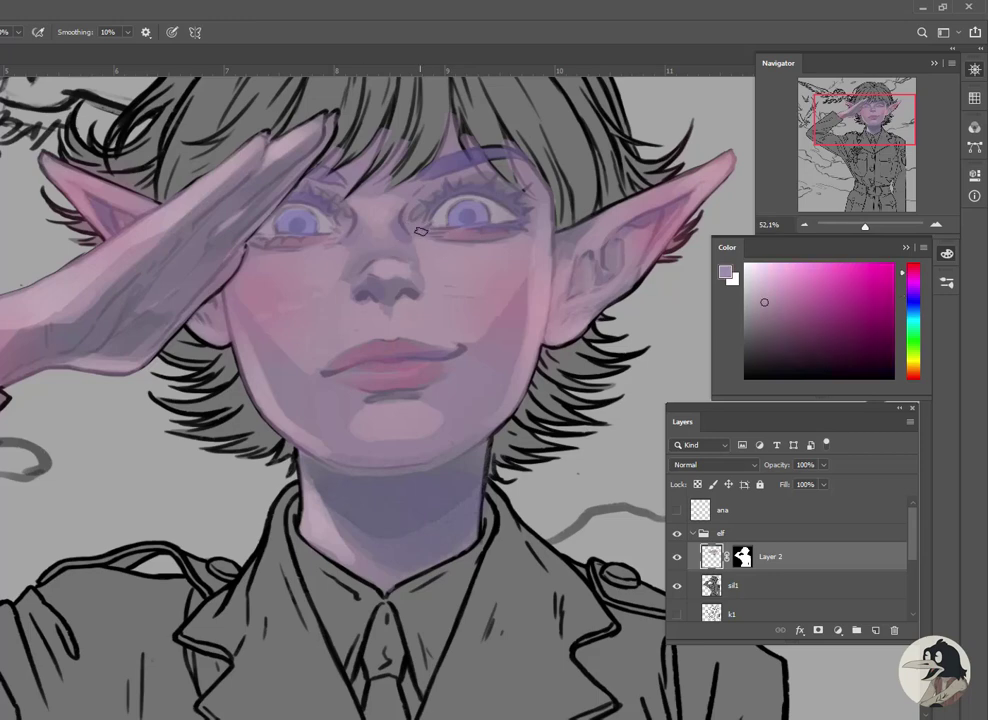
left_click(311, 226, "alt")
left_click(521, 193, "alt")
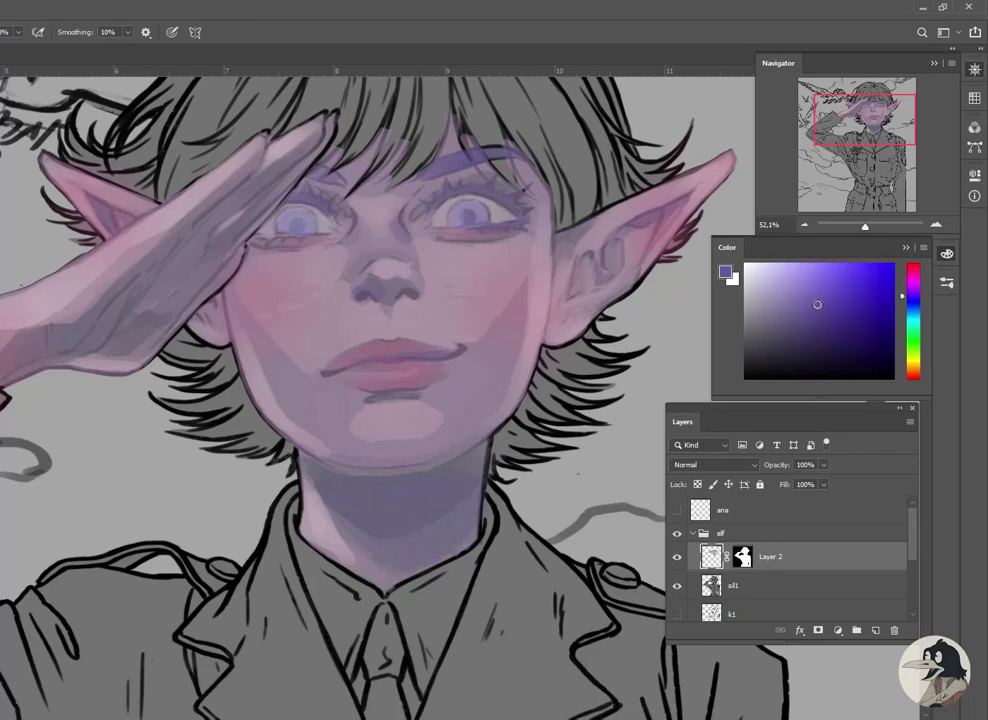
Paint muted blue over the left side of the hair and the spikes right of the face
scroll(707, 300, "up", 5)
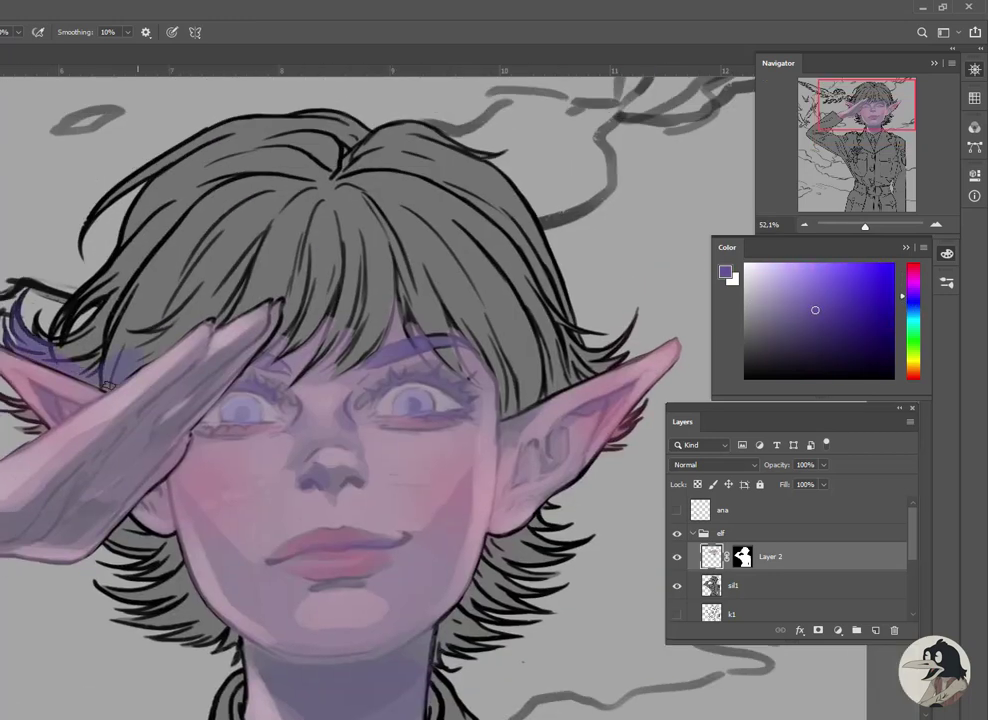
left_click(801, 321)
mouse_move(146, 224)
left_mouse_down()
mouse_move(60, 240)
mouse_move(80, 285)
mouse_move(170, 200)
mouse_move(281, 290)
mouse_move(350, 300)
mouse_move(415, 342)
mouse_move(472, 326)
mouse_move(506, 351)
mouse_move(365, 228)
mouse_move(365, 93)
mouse_move(181, 203)
mouse_move(351, 275)
left_mouse_up()
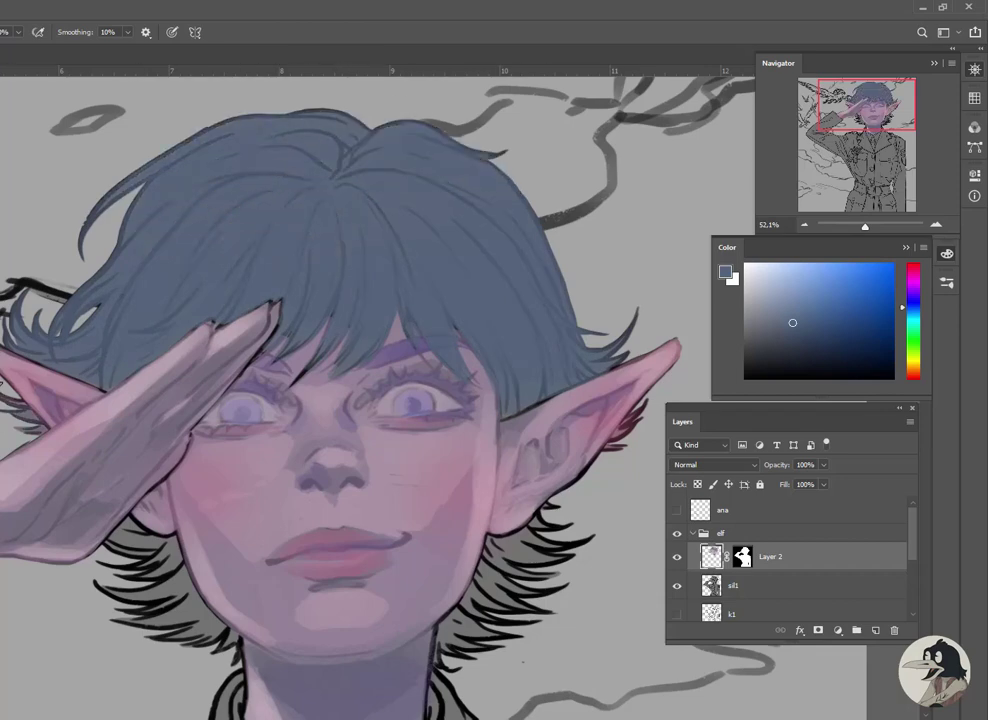
left_click_drag(388, 400, 376, 220)
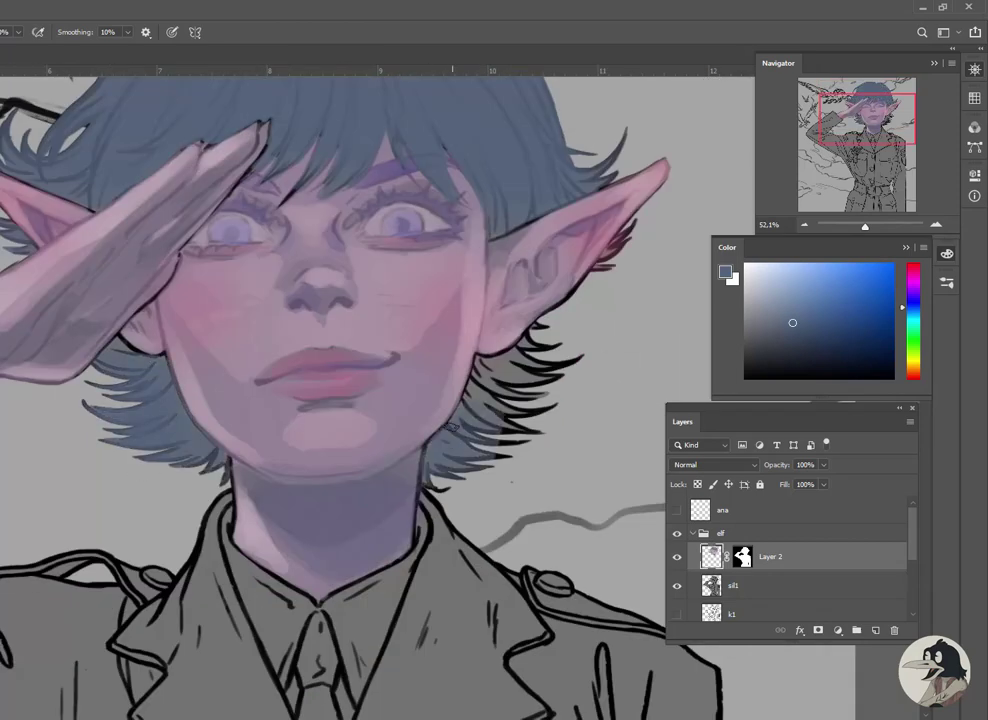
left_click_drag(451, 427, 521, 408)
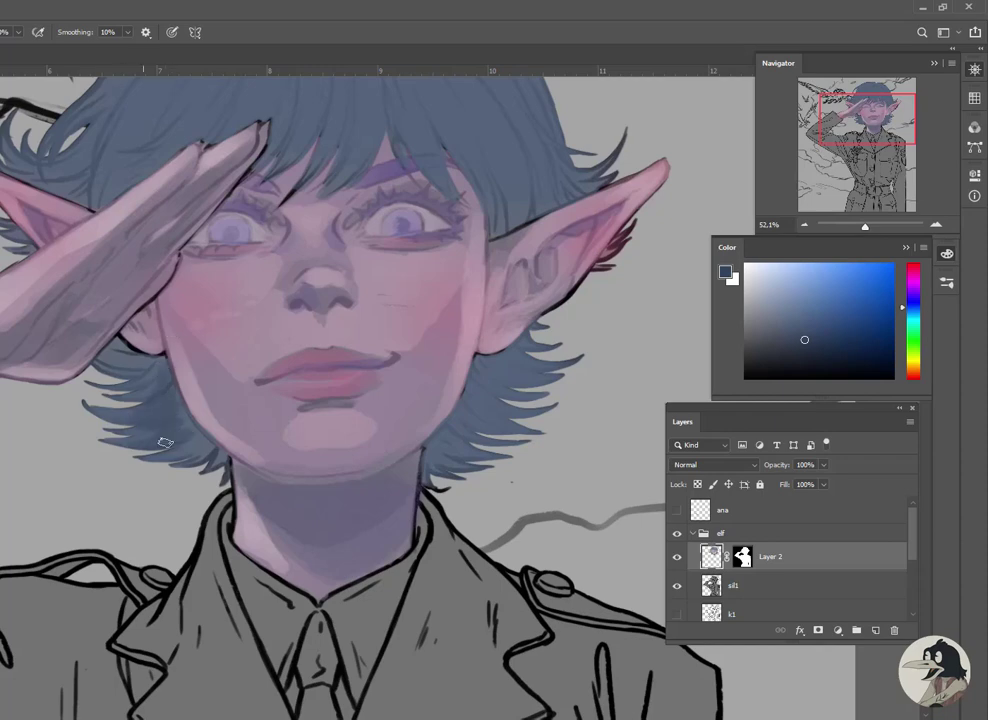
Blend the skin on both cheeks and paint dark blue across the top of the hair
left_click_drag(171, 334, 95, 268)
left_click_drag(345, 360, 395, 272)
scroll(380, 282, "up", 5)
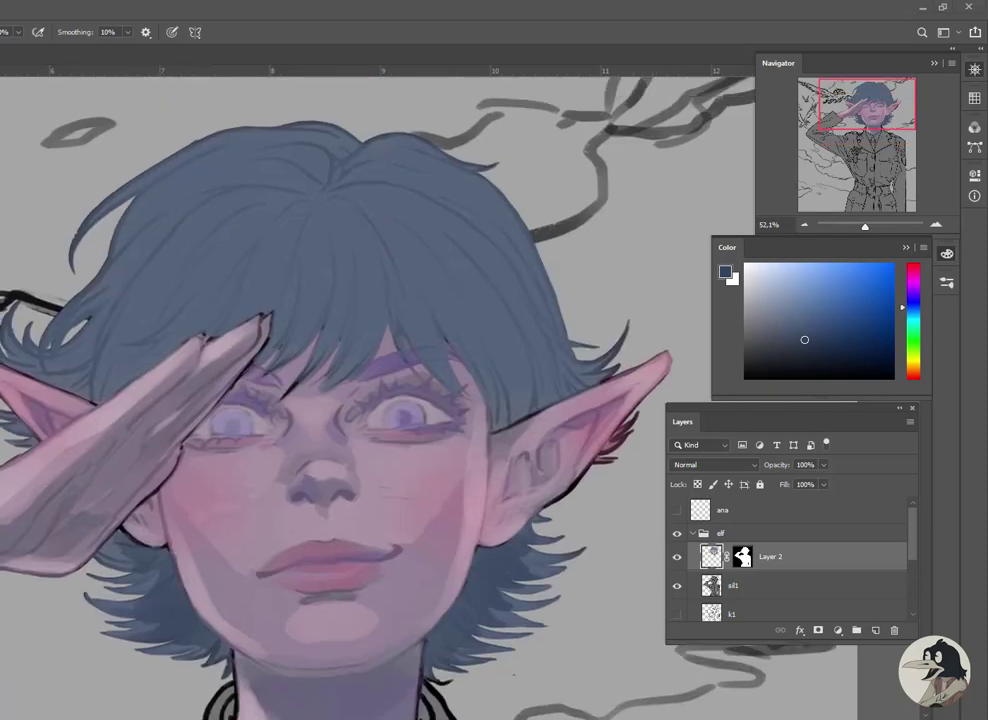
mouse_move(222, 206)
left_mouse_down()
mouse_move(342, 304)
mouse_move(401, 154)
mouse_move(265, 146)
left_mouse_up()
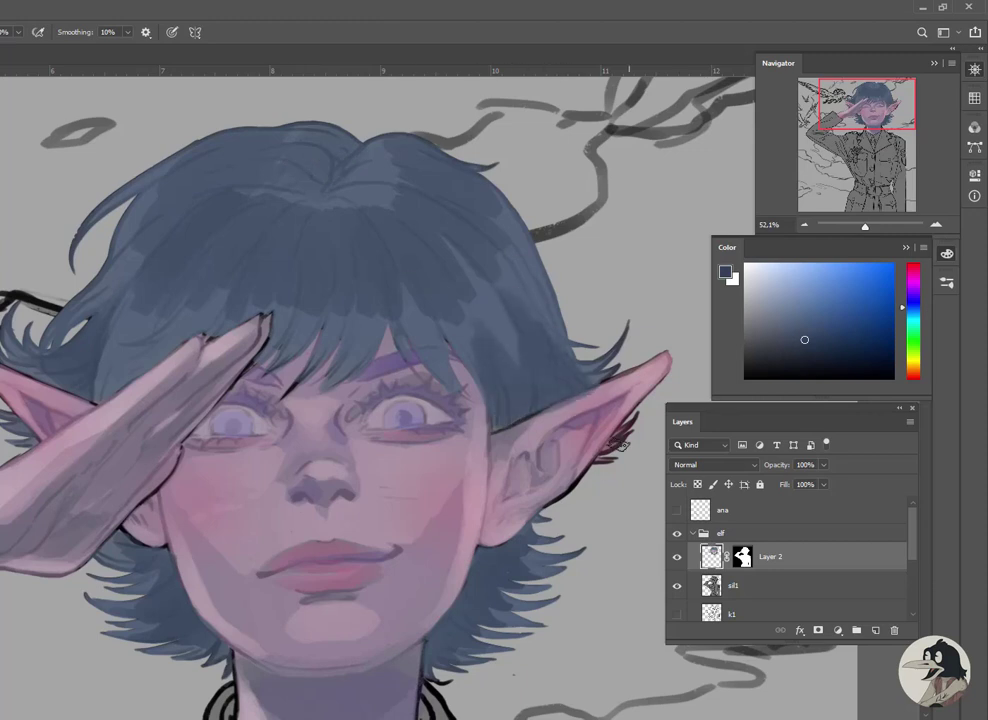
Add lighter blue hair highlights and a darker purple band across the upper hair
left_click(782, 300)
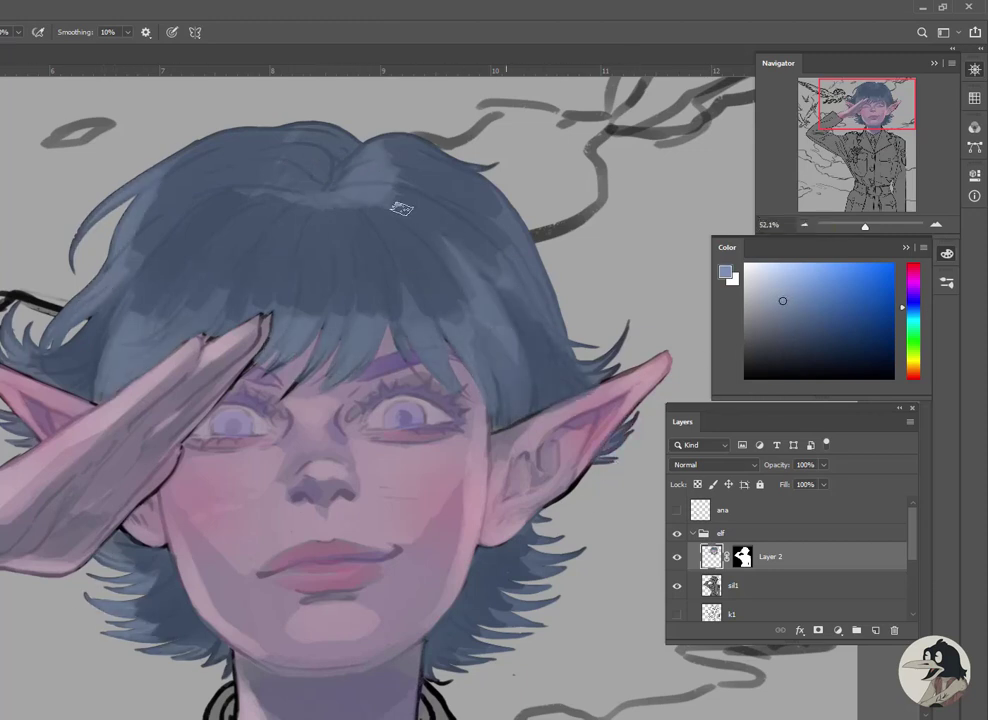
left_click_drag(401, 210, 472, 314)
left_click(800, 297)
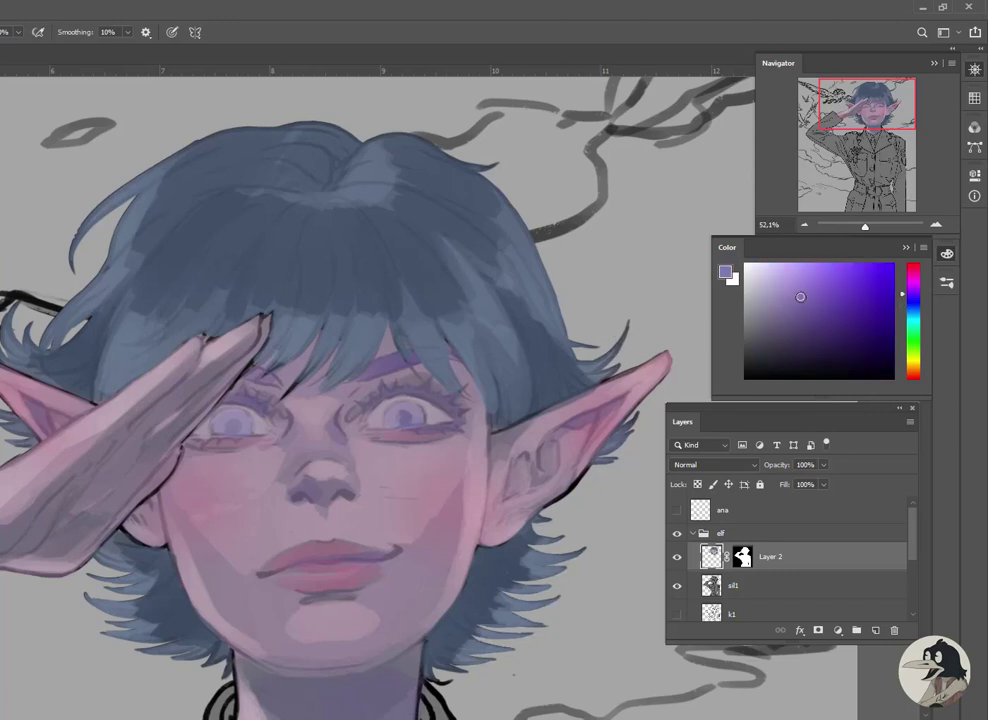
left_click_drag(204, 307, 298, 159)
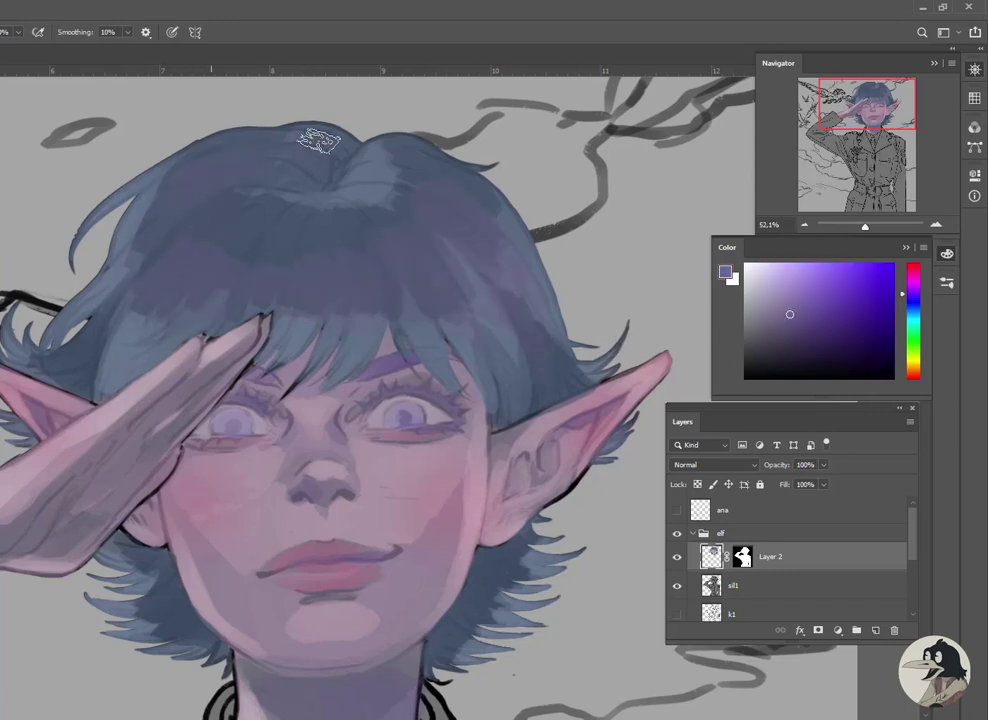
Paint the shirt collar below the neck a light beige
left_click_drag(304, 567, 260, 334)
left_click(246, 482, "alt")
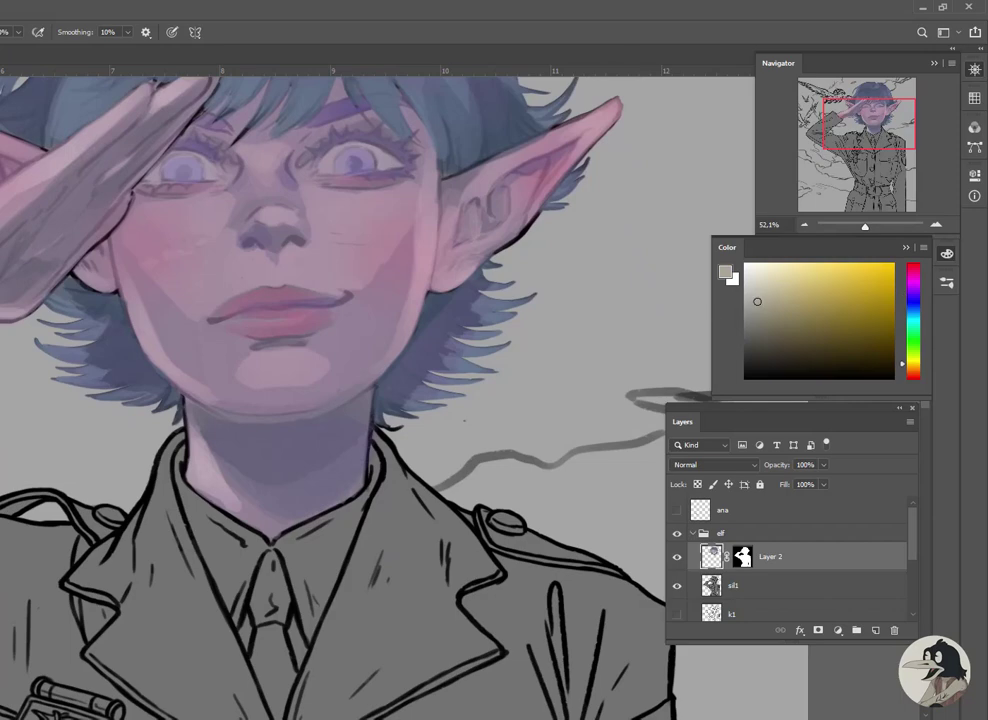
left_click_drag(246, 482, 218, 372)
left_click(218, 372, "alt")
left_click_drag(200, 476, 289, 453)
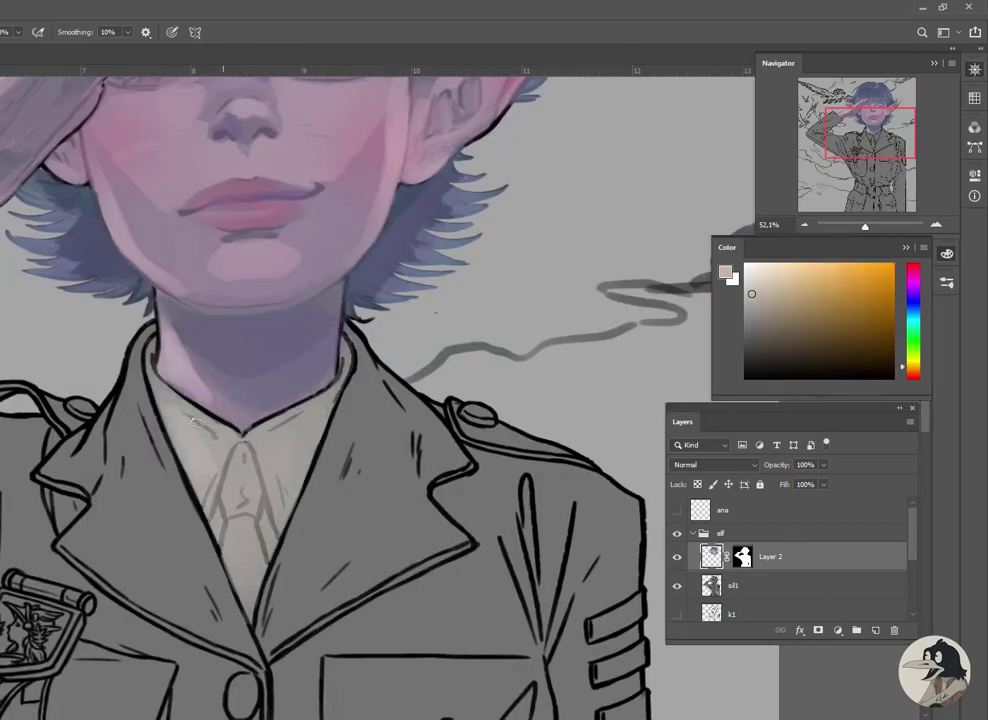
Sample a dark pinkish grey from the artwork and paint the tie with it, down to its tip
left_click(245, 409, "alt")
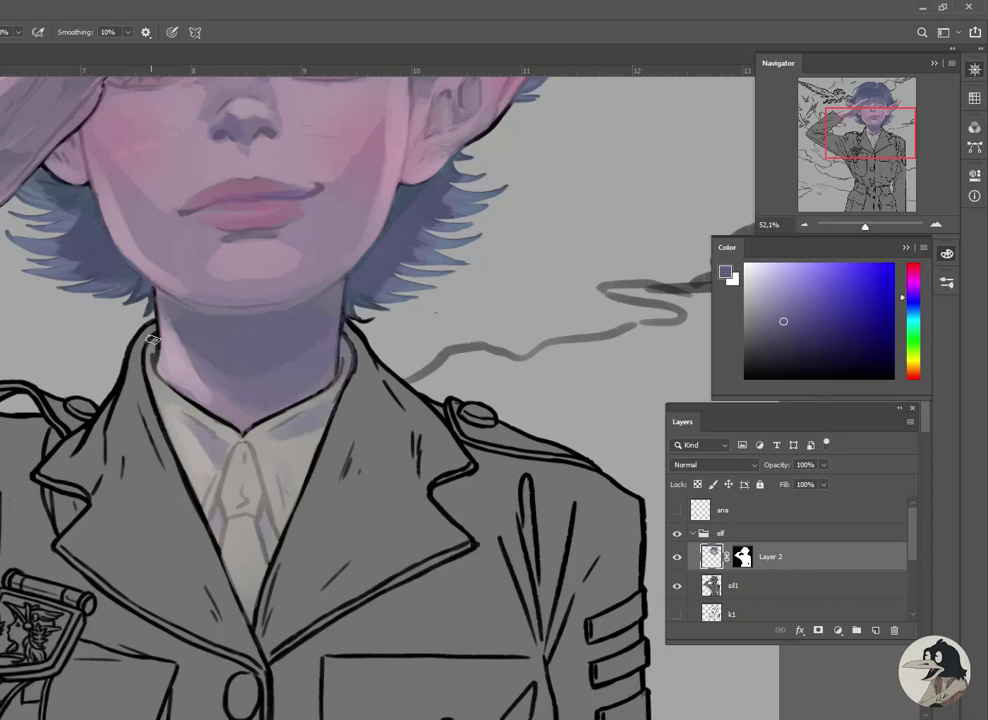
left_click(290, 440, "alt")
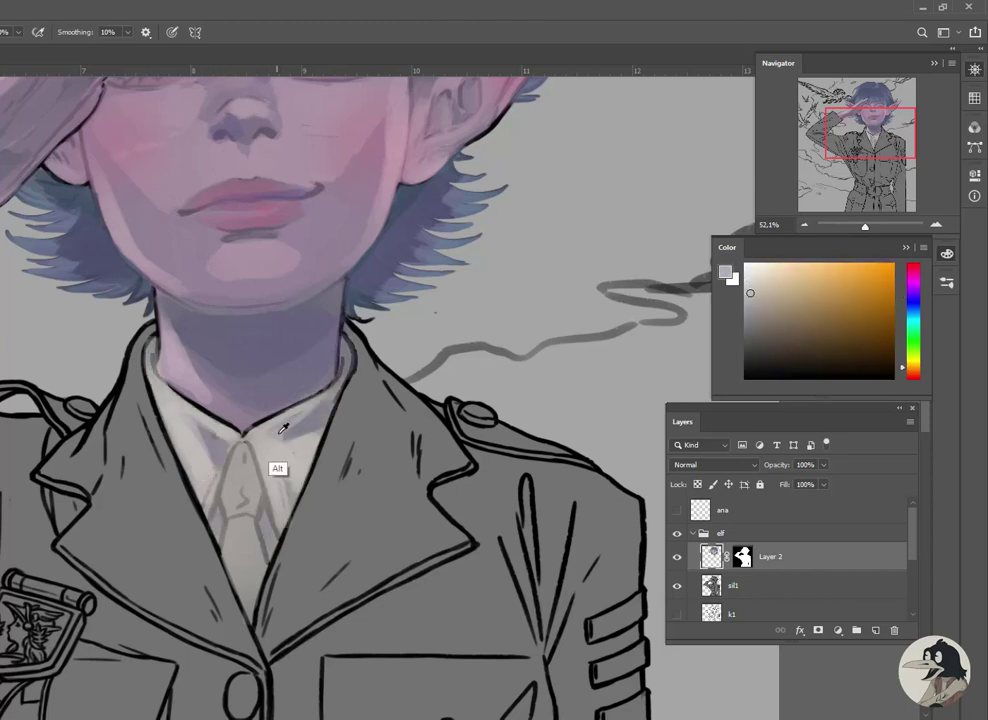
left_click(298, 335, "alt")
mouse_move(240, 445)
left_mouse_down()
mouse_move(253, 510)
mouse_move(245, 580)
left_mouse_up()
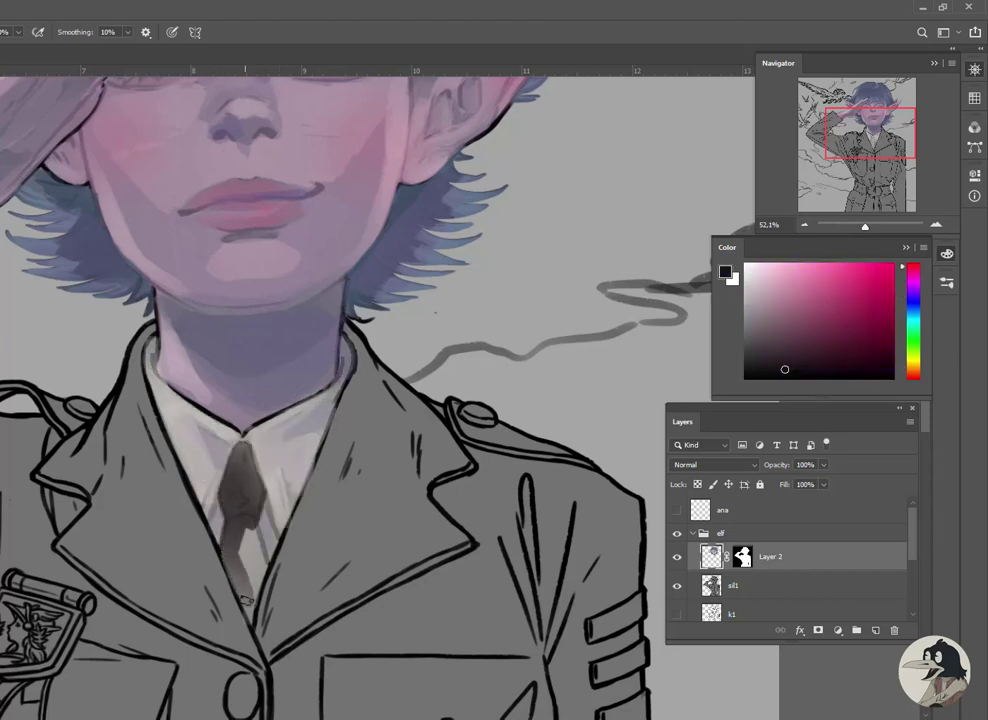
left_click_drag(240, 470, 238, 600)
On a new layer, shade the raised sleeve, chest and pockets dark grey down to the belt
key("ctrl+shift+alt+n")
scroll(400, 230, "down", 5)
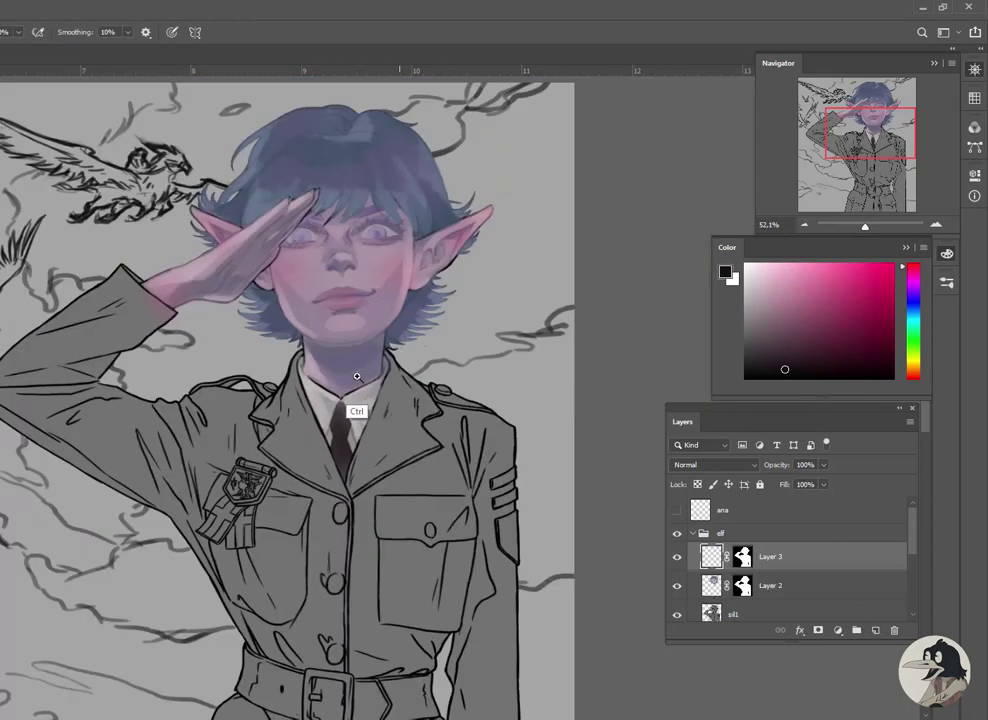
mouse_move(40, 260)
left_mouse_down()
mouse_move(60, 185)
mouse_move(145, 160)
mouse_move(30, 290)
left_mouse_up()
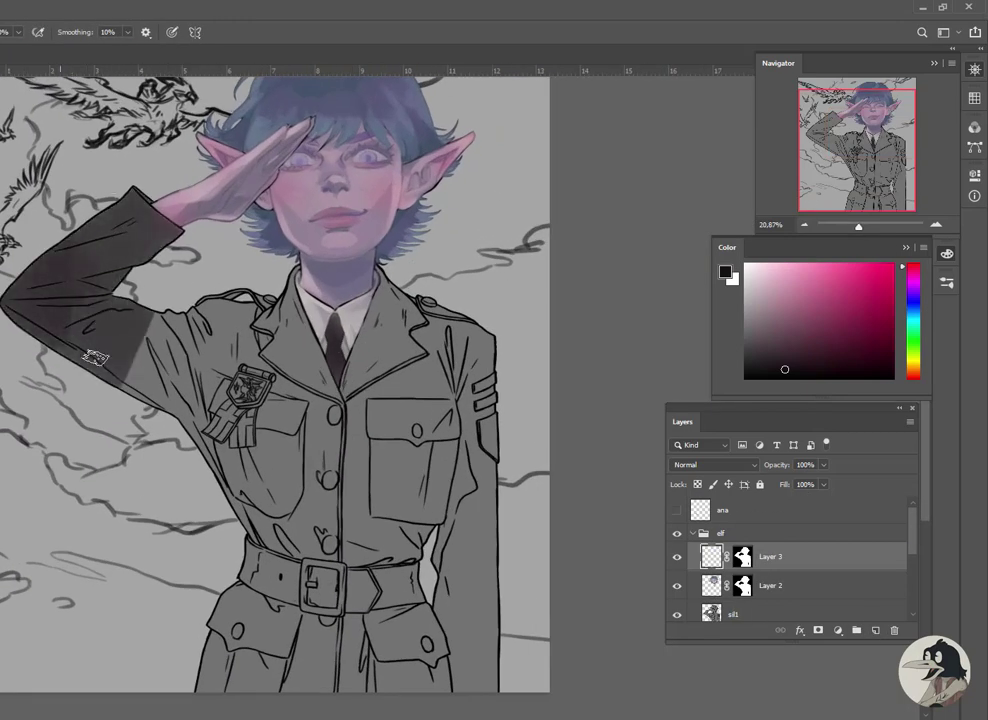
mouse_move(95, 310)
left_mouse_down()
mouse_move(220, 230)
mouse_move(255, 345)
left_mouse_up()
left_click_drag(260, 260, 150, 375)
left_click_drag(200, 497, 289, 548)
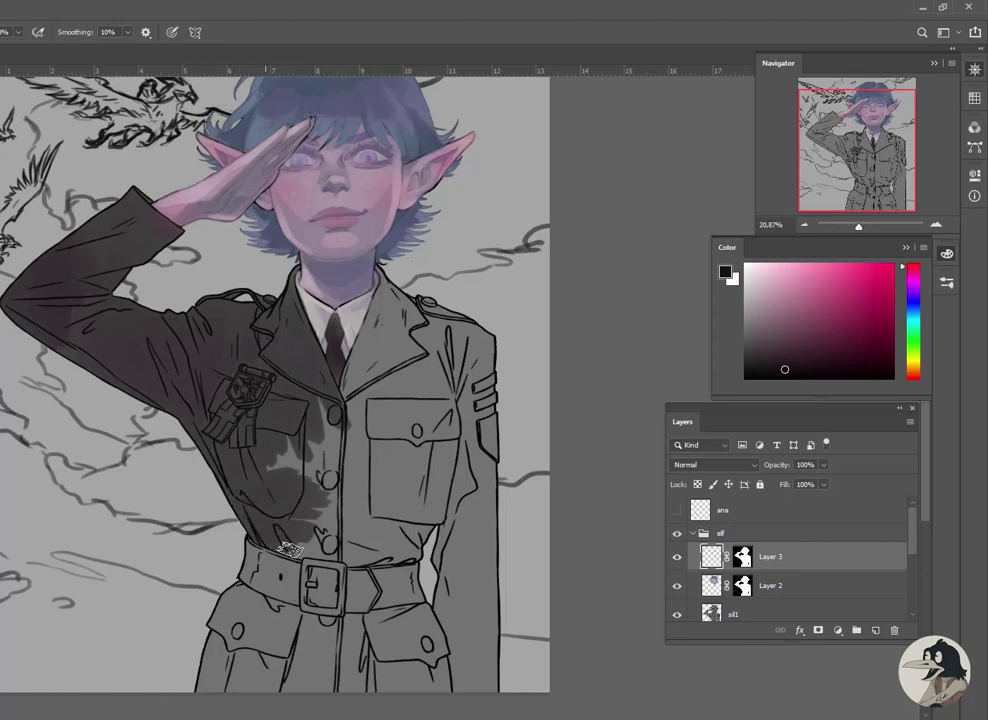
mouse_move(380, 330)
left_mouse_down()
mouse_move(470, 364)
mouse_move(403, 530)
mouse_move(463, 518)
mouse_move(392, 640)
mouse_move(340, 650)
mouse_move(293, 628)
left_mouse_up()
left_click_drag(230, 470, 170, 500)
Erase the dark shading off the medal face and ribbon
scroll(220, 172, "up", 6)
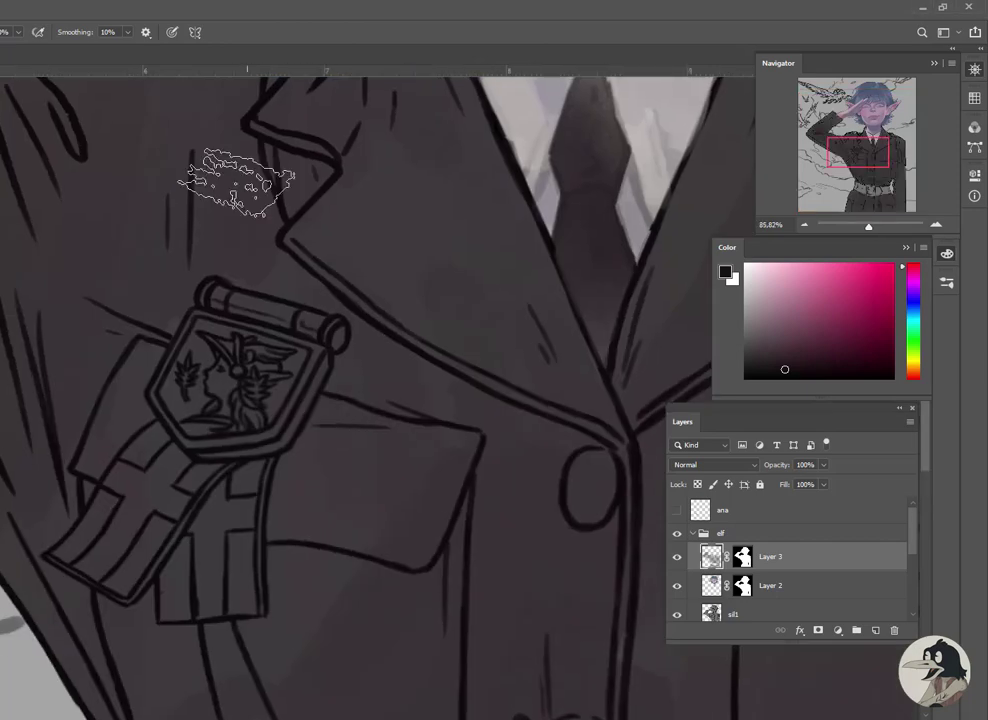
key("e")
mouse_move(163, 385)
left_mouse_down()
mouse_move(260, 350)
mouse_move(230, 420)
mouse_move(150, 470)
mouse_move(106, 582)
mouse_move(150, 503)
mouse_move(146, 450)
left_mouse_up()
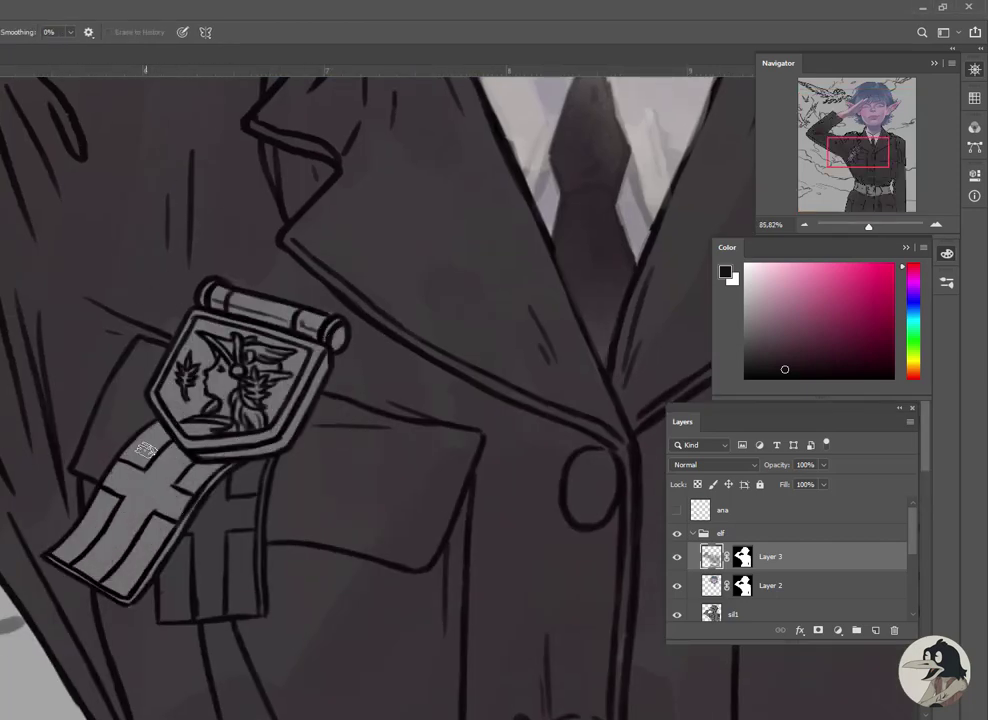
mouse_move(230, 385)
left_mouse_down()
mouse_move(209, 530)
mouse_move(231, 563)
left_mouse_up()
Paint the medal face tan-gold with the brush
key("b")
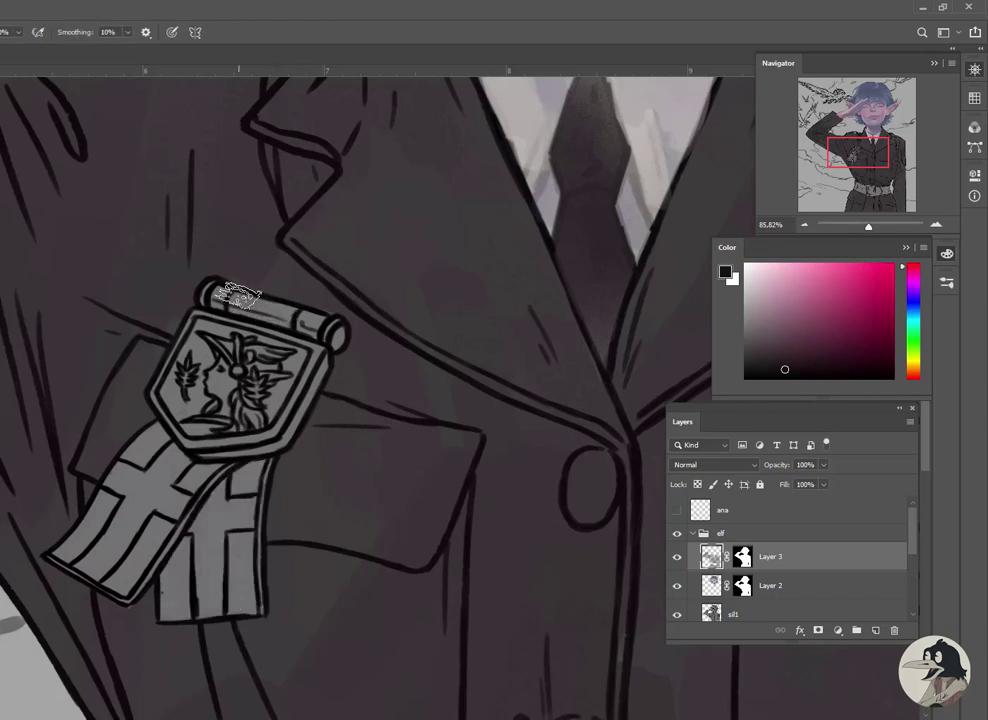
left_click(791, 296)
left_click_drag(170, 330, 235, 400)
left_click_drag(200, 330, 285, 410)
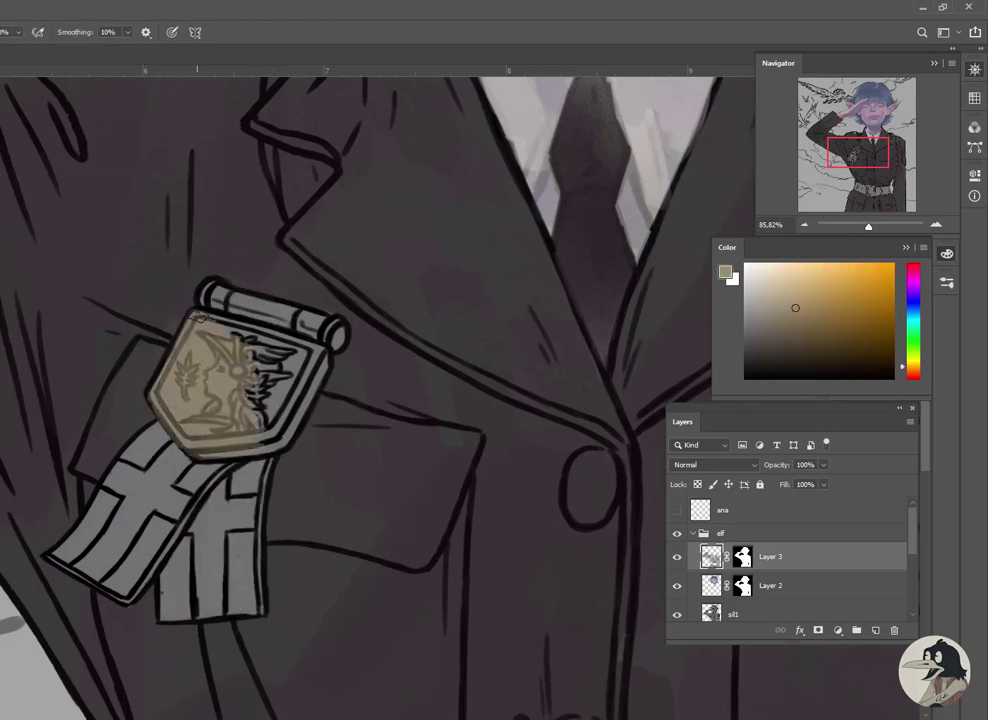
mouse_move(285, 340)
left_mouse_down()
mouse_move(268, 435)
mouse_move(262, 304)
left_mouse_up()
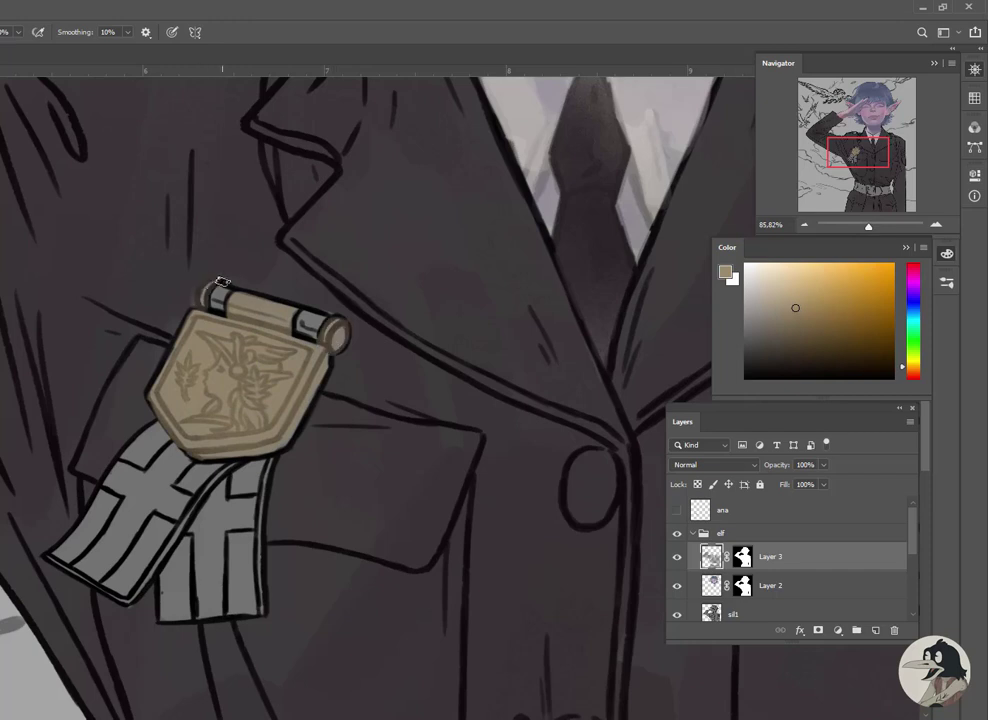
Paint the left and right ribbon stripes blue
left_click(911, 309)
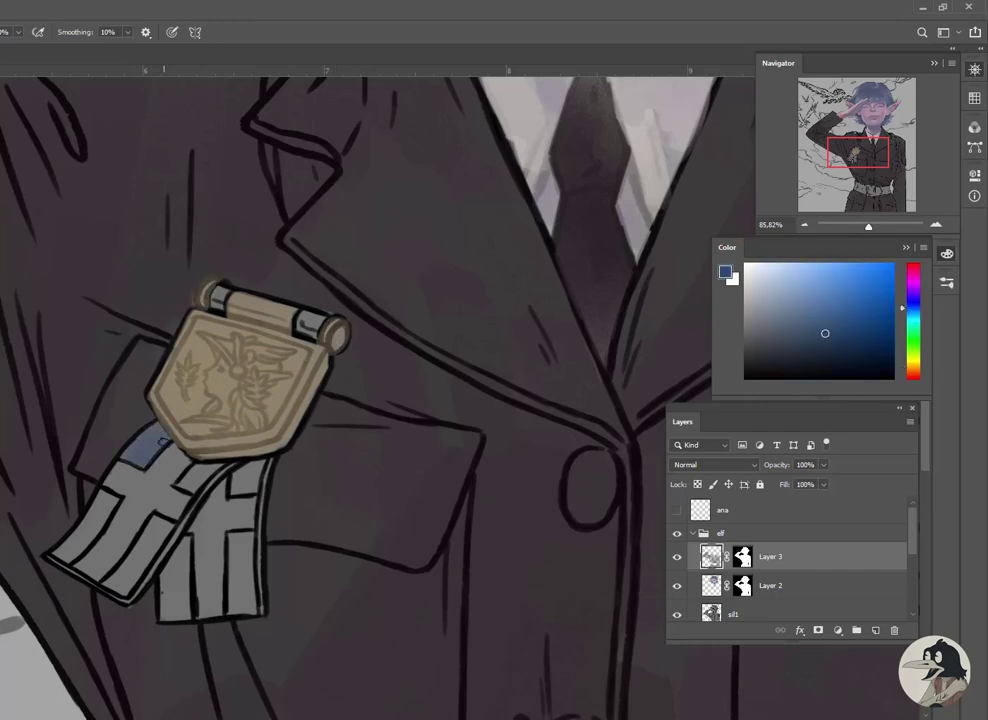
mouse_move(160, 440)
left_mouse_down()
mouse_move(70, 545)
mouse_move(162, 522)
left_mouse_up()
left_click_drag(235, 486, 240, 590)
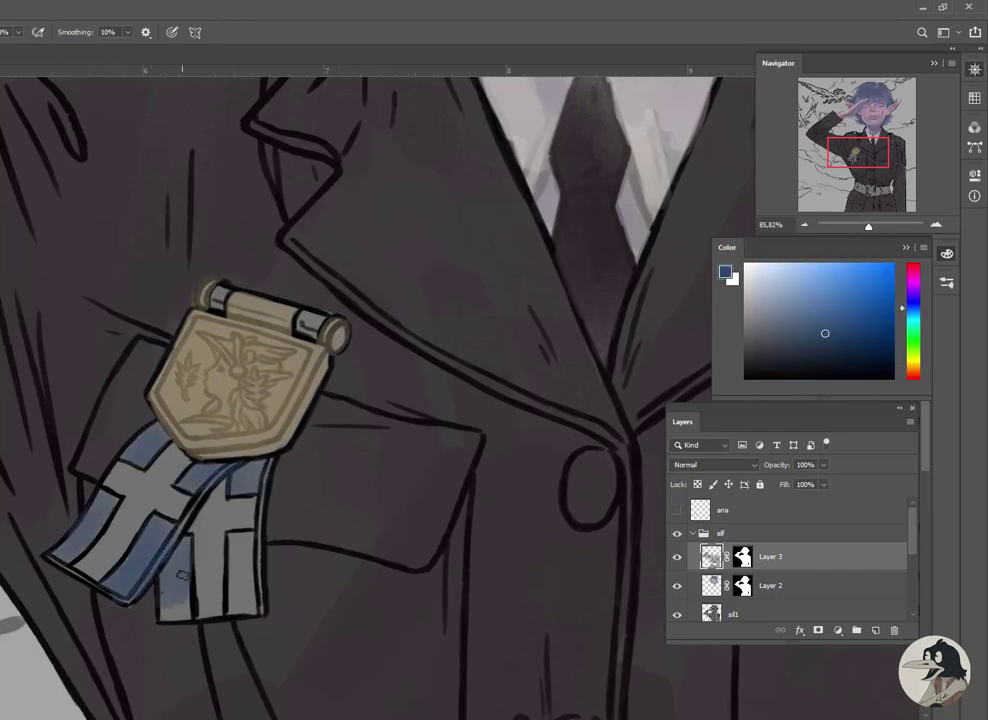
left_click(546, 232, "alt")
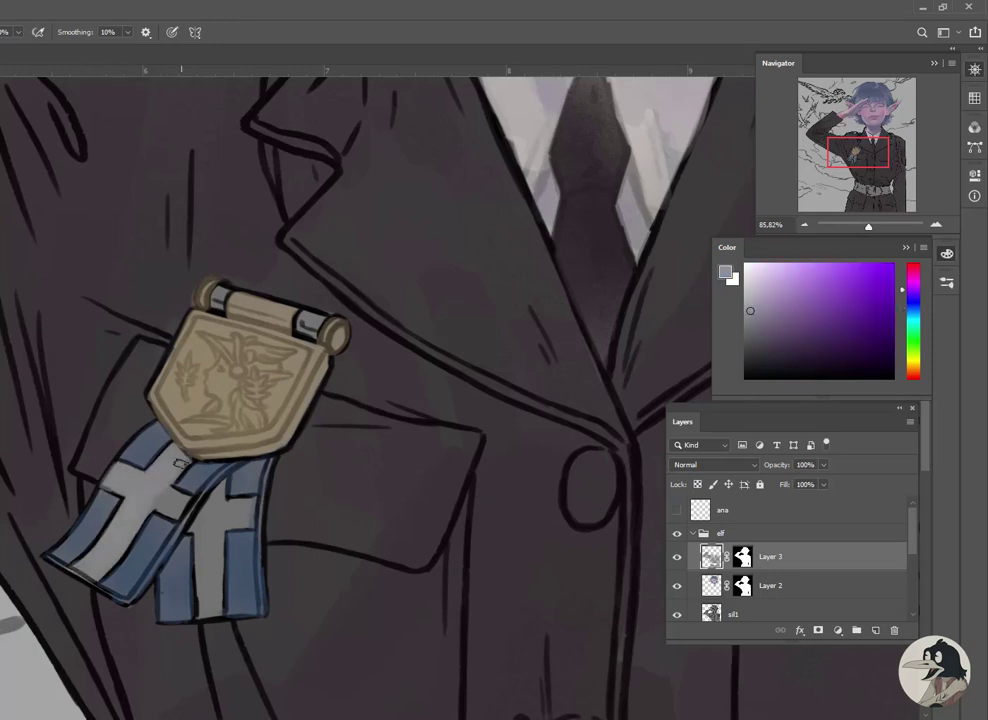
key("d")
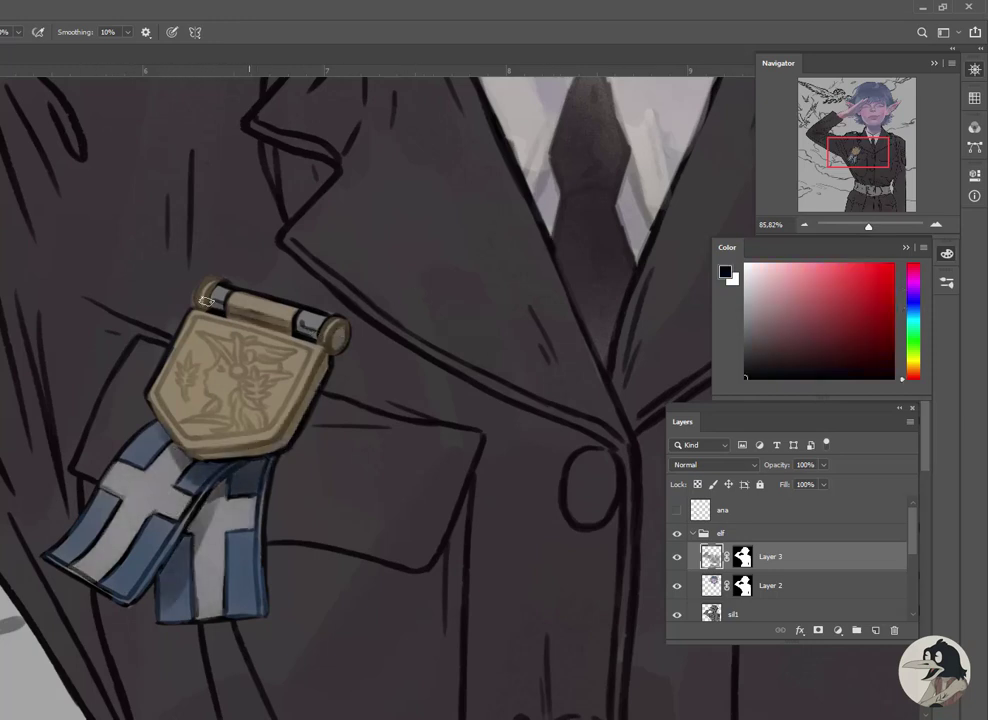
Give the medal bar dark red end caps, then bring the jacket buttons into view
left_click(228, 360, "alt")
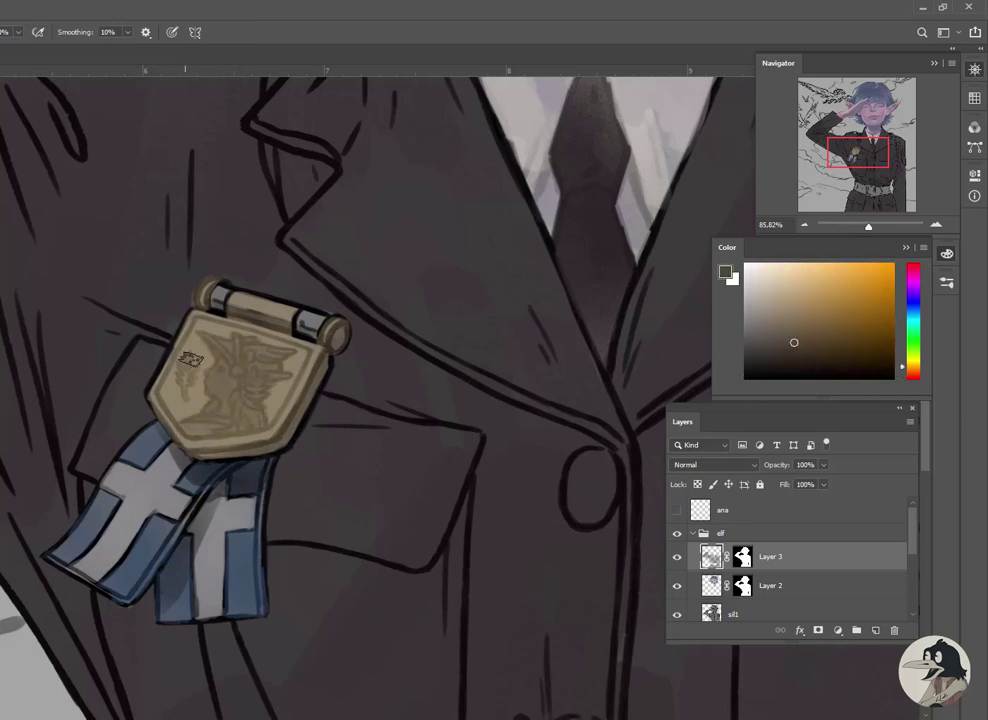
left_click(845, 310)
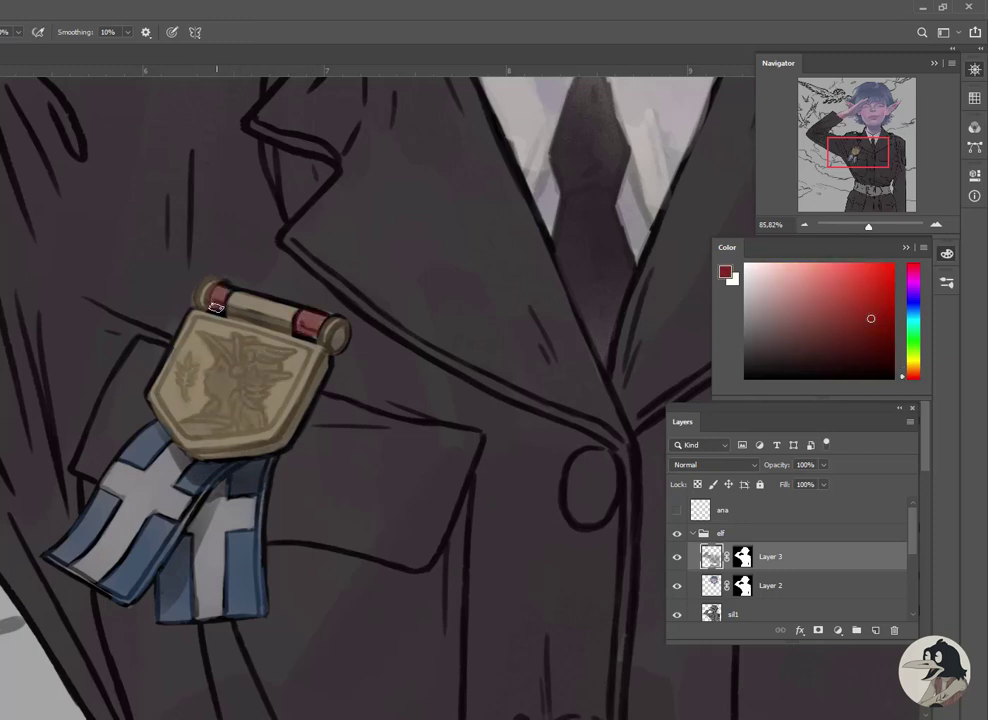
key("d")
left_click_drag(293, 381, 573, 367)
Paint the jacket buttons and shoulder button tan
left_click(254, 386, "alt")
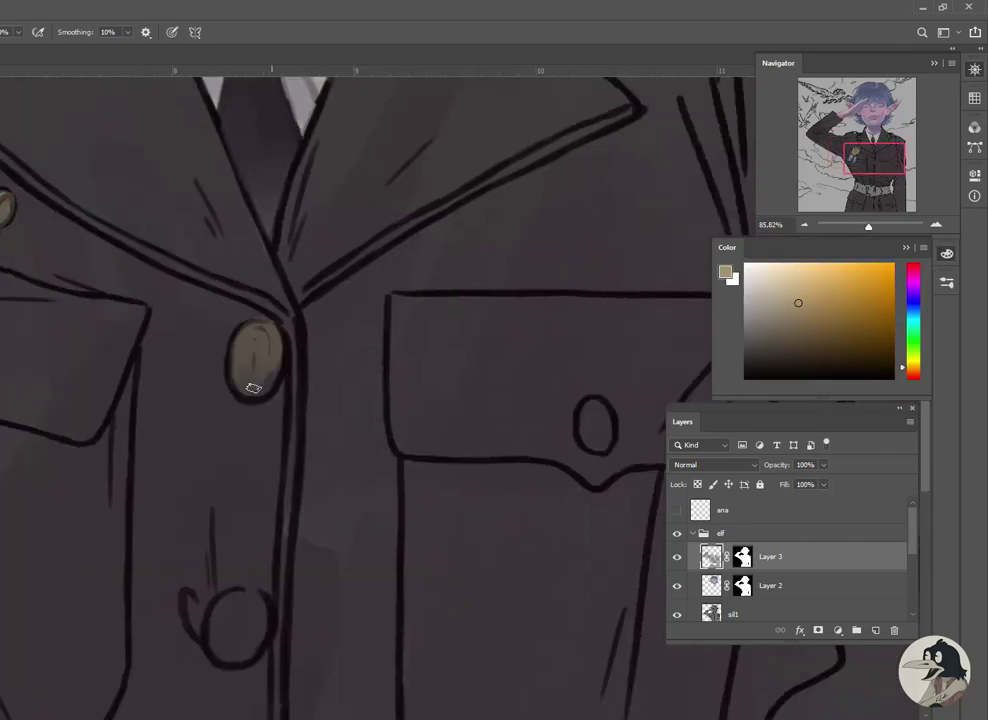
mouse_move(254, 386)
left_mouse_down()
mouse_move(309, 397)
mouse_move(312, 384)
mouse_move(300, 395)
left_mouse_up()
mouse_move(288, 654)
left_mouse_down()
mouse_move(269, 390)
mouse_move(278, 396)
left_mouse_up()
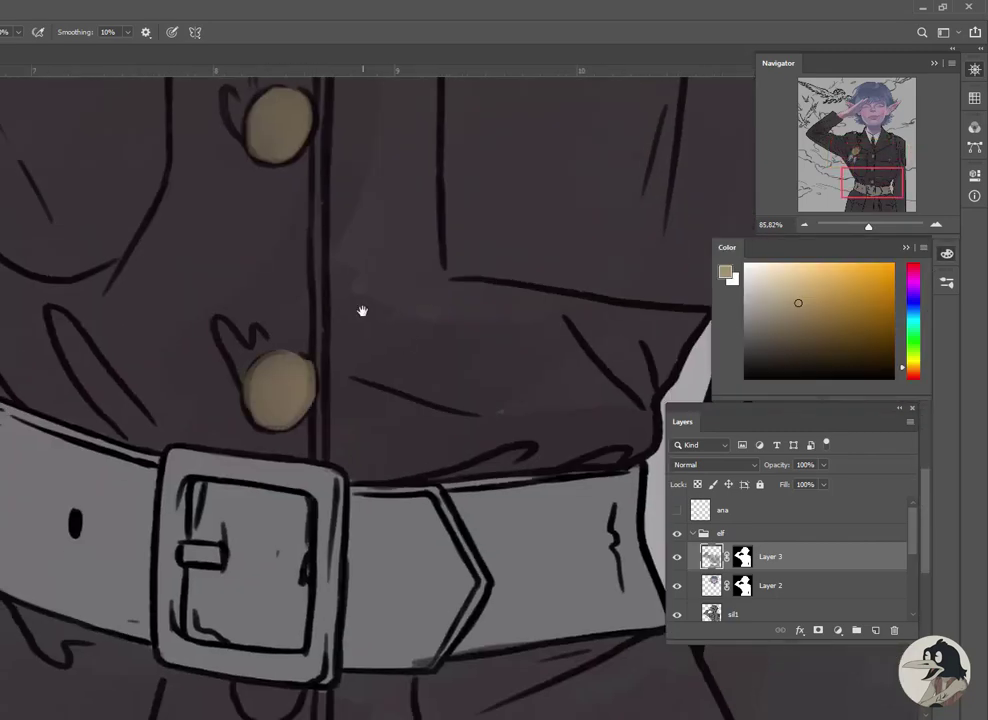
left_click_drag(360, 309, 120, 405)
mouse_move(302, 326)
left_mouse_down()
mouse_move(342, 470)
mouse_move(600, 707)
left_mouse_up()
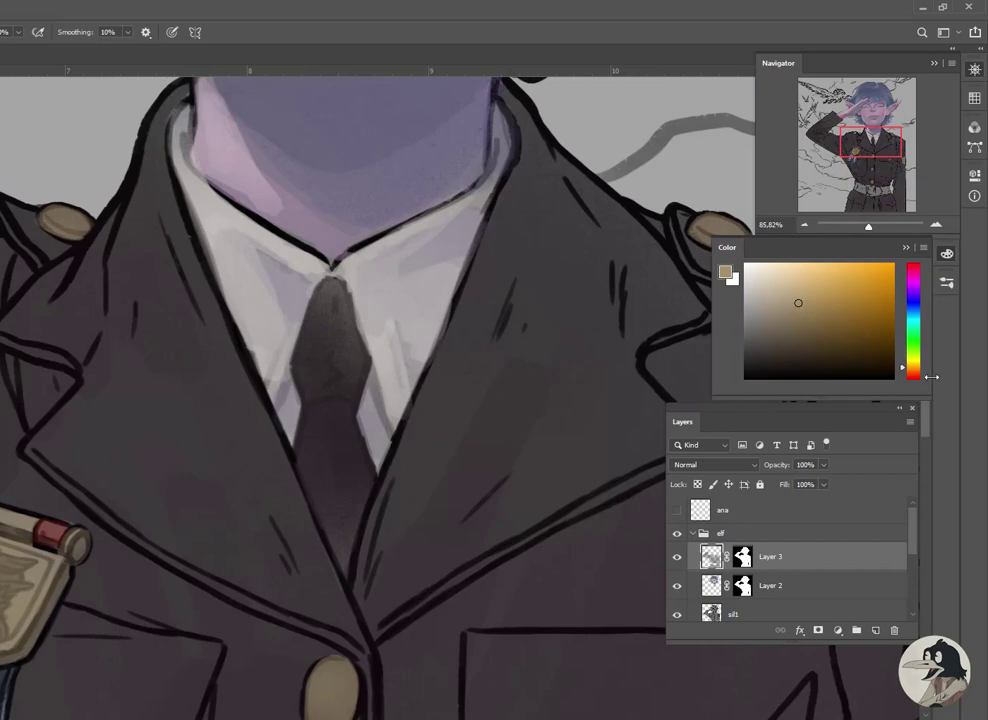
Paint the tie, the sleeve stripe and a cross on the ribbon red
left_click_drag(913, 368, 913, 376)
left_click(876, 309)
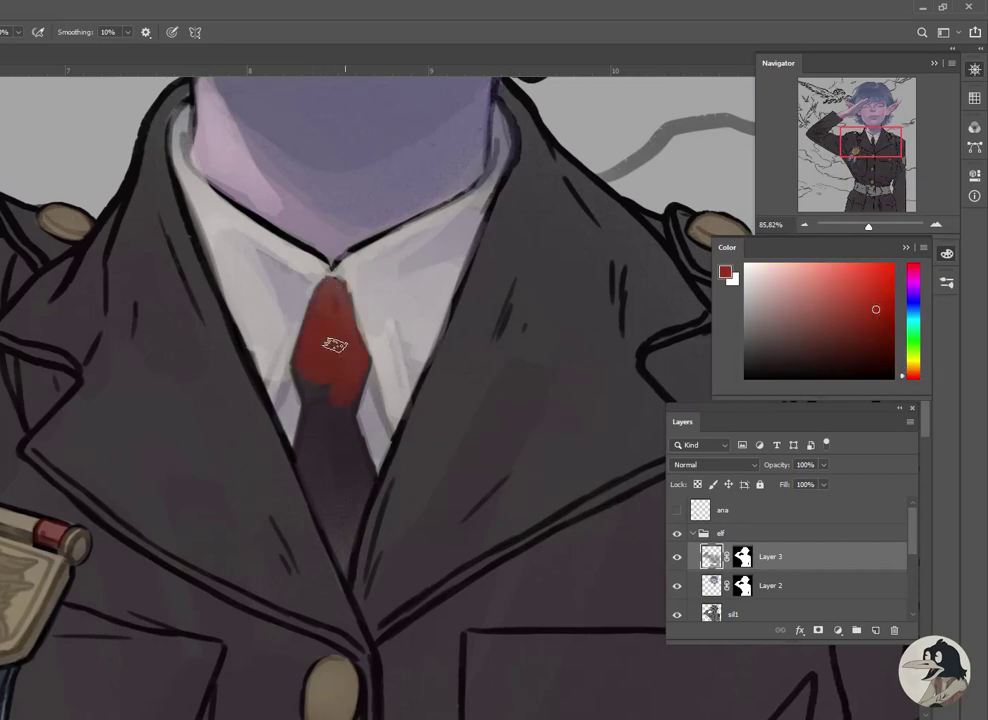
left_click_drag(330, 290, 362, 470)
left_click_drag(44, 521, 262, 406)
left_click_drag(172, 389, 190, 214)
left_click_drag(170, 445, 178, 462)
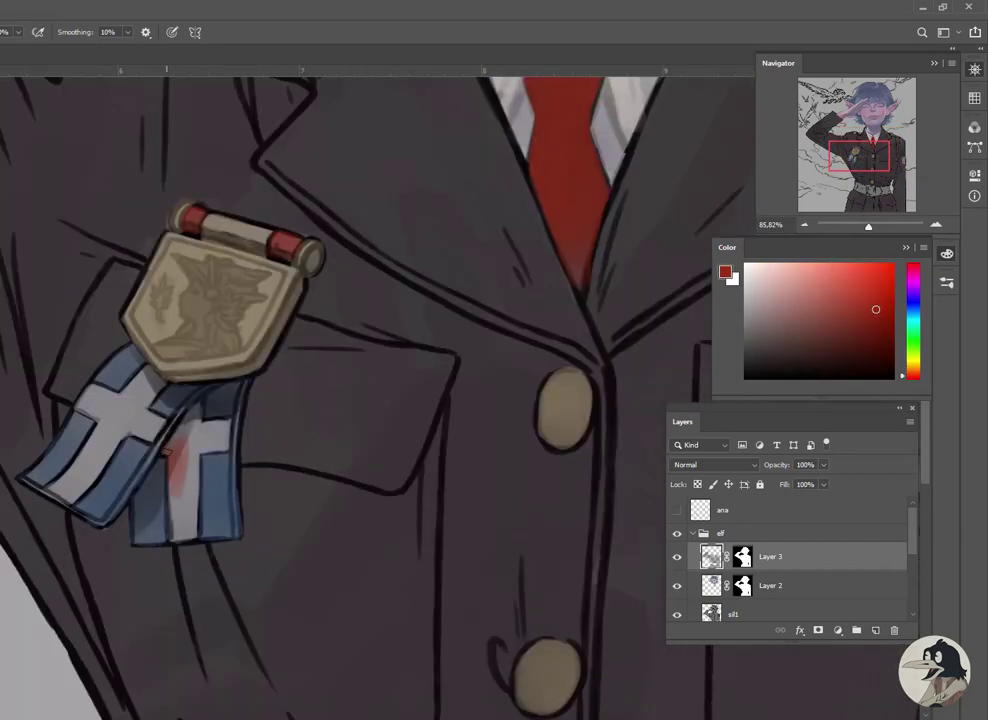
left_click_drag(650, 400, 170, 425)
left_click_drag(338, 328, 423, 283)
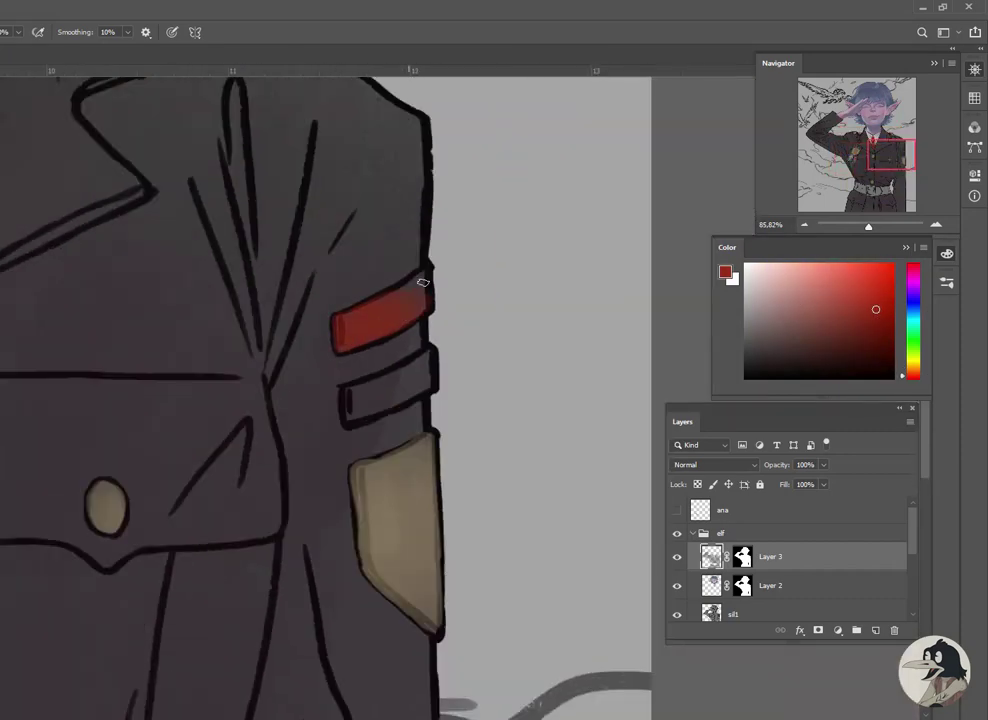
left_click_drag(200, 370, 232, 285)
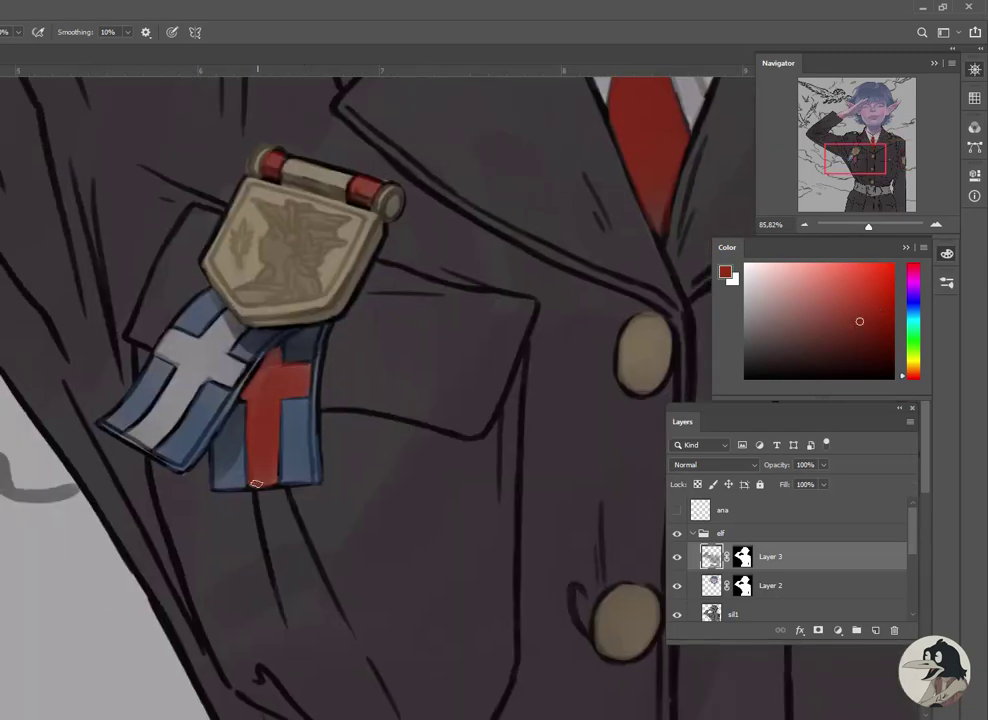
key("d")
left_click(341, 261, "alt")
scroll(254, 349, "down", 3)
Repaint the belt with a smooth dark maroon stroke
scroll(326, 353, "up", 2)
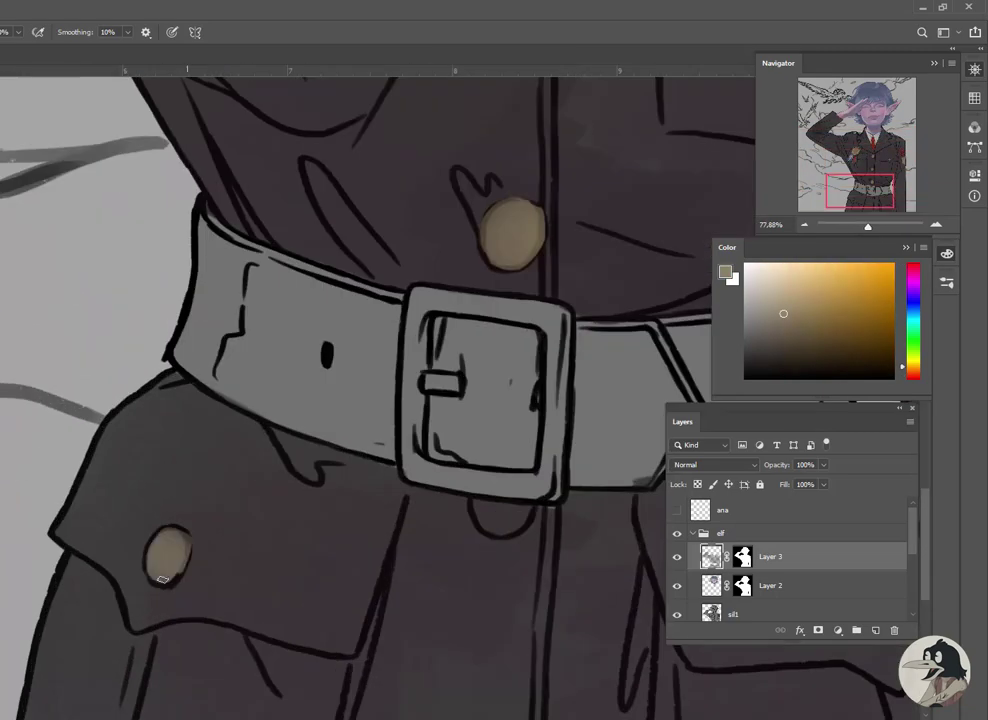
left_click_drag(326, 353, 326, 160)
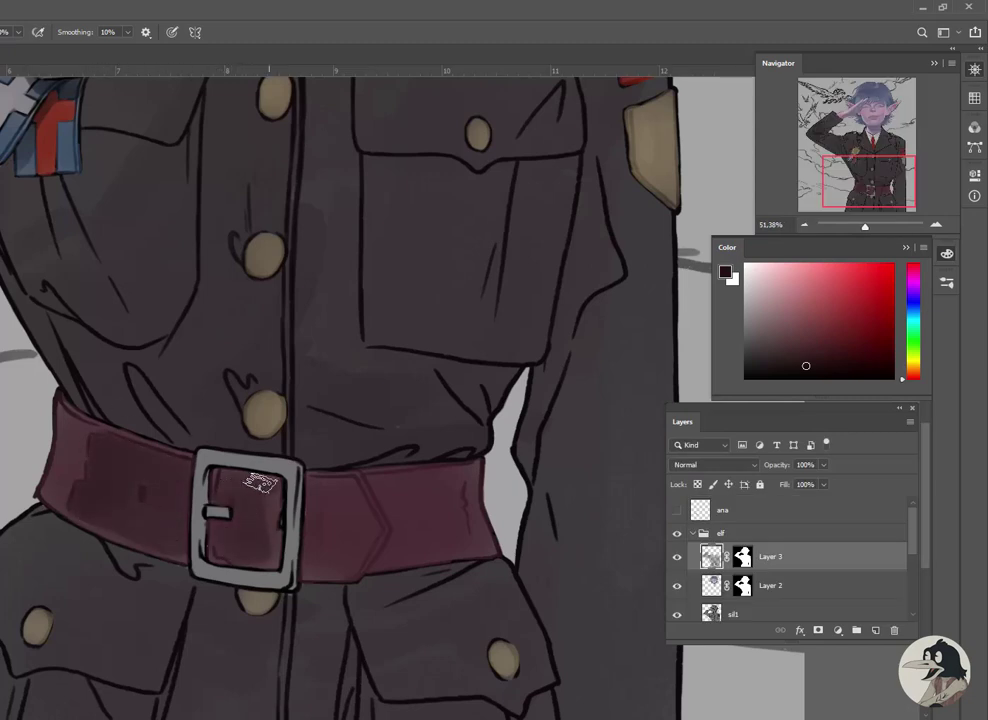
mouse_move(178, 502)
left_mouse_down()
mouse_move(360, 551)
mouse_move(397, 518)
mouse_move(492, 500)
left_mouse_up()
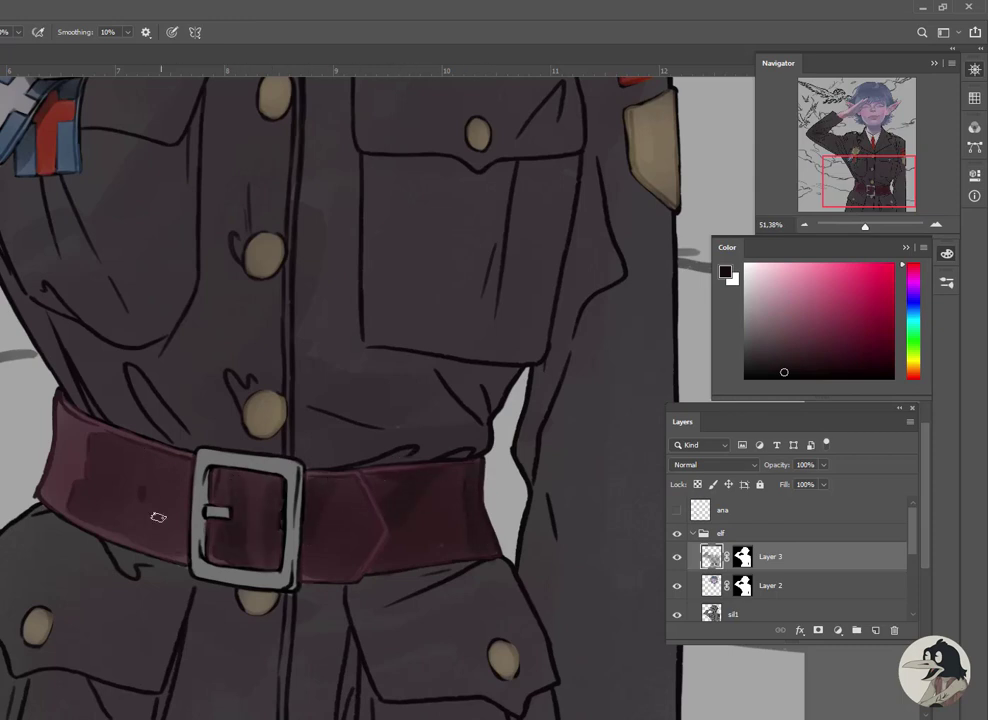
left_click_drag(76, 369, 67, 304)
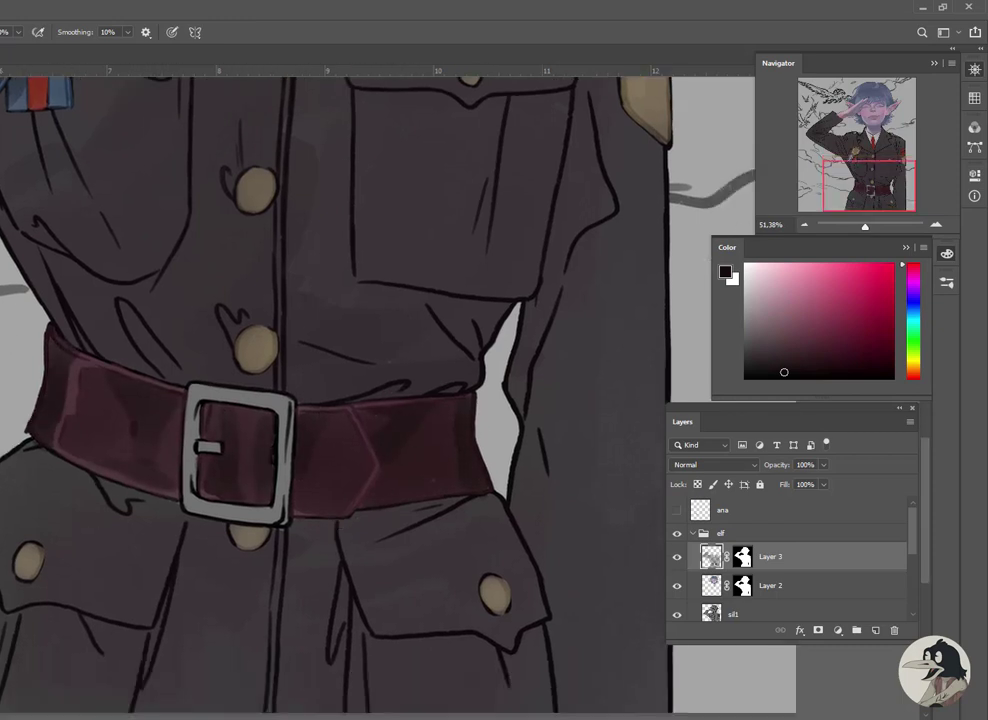
Sample the belt colour and paint a dark shadow below the pocket flap
left_click(74, 361, "alt")
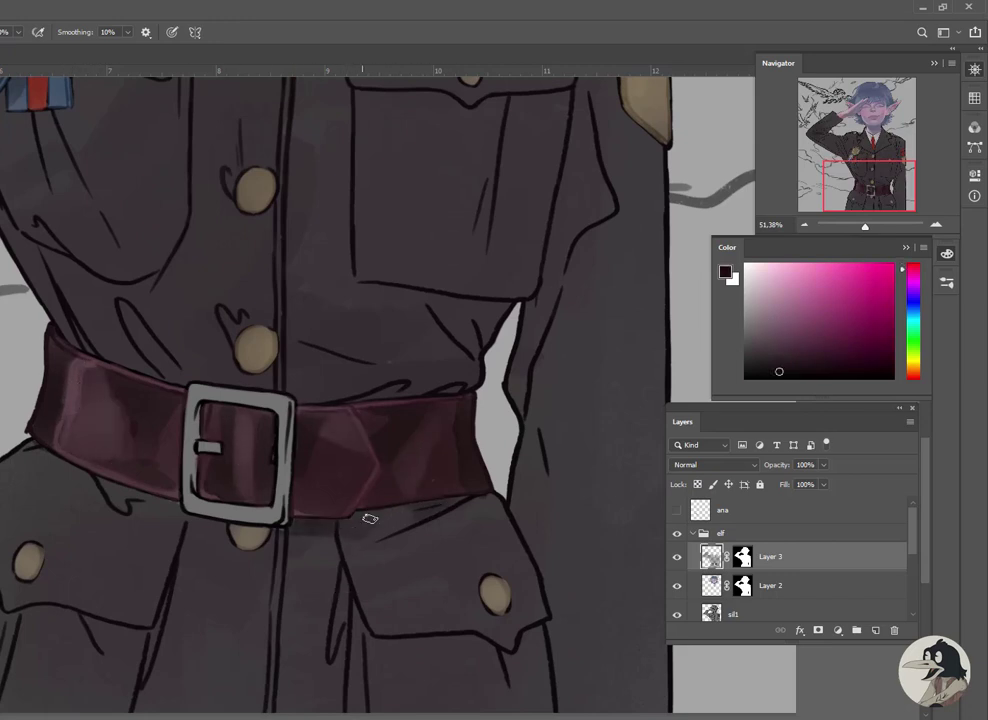
left_click_drag(26, 477, 126, 437)
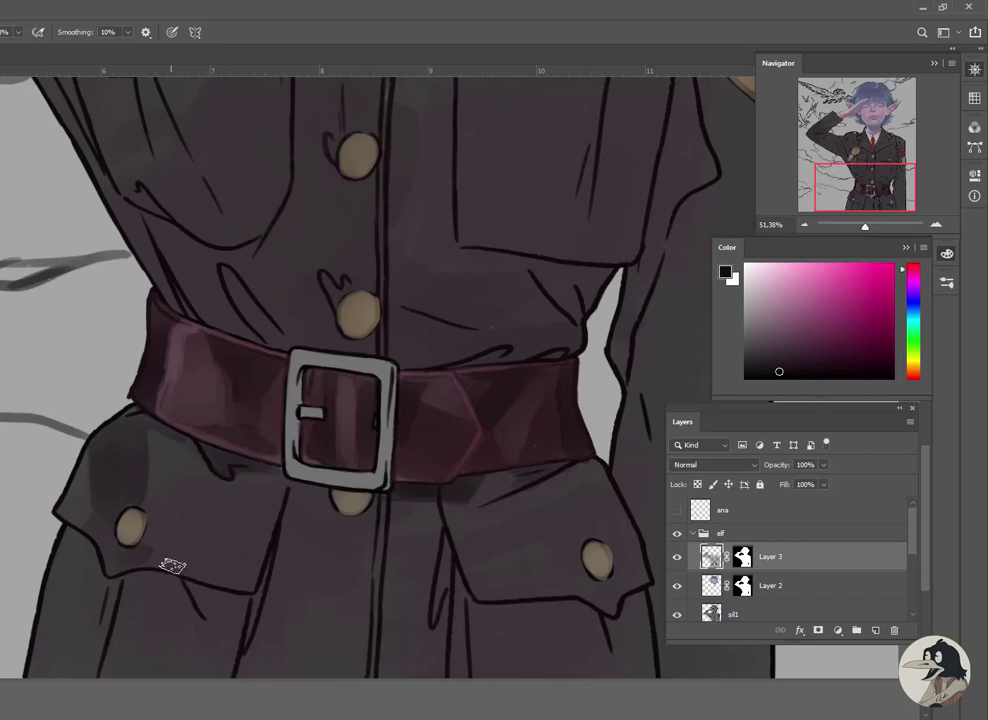
left_click_drag(198, 592, 251, 623)
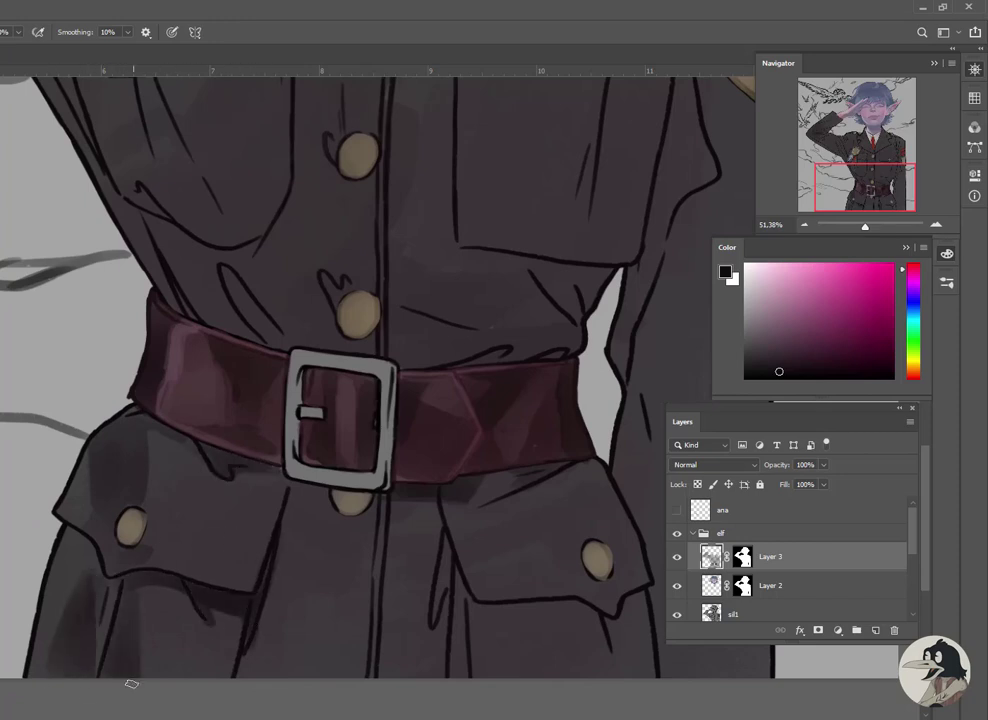
Shade the lapel and coat front while moving across the collar, buttons and belt
left_click_drag(383, 660, 253, 662)
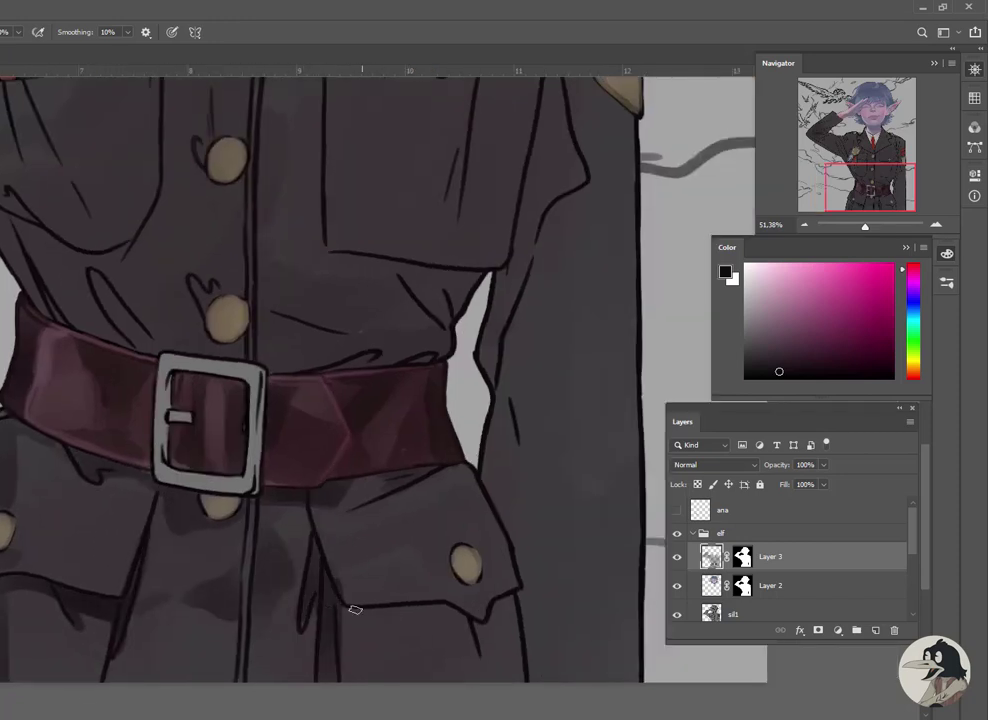
mouse_move(340, 358)
left_mouse_down()
mouse_move(306, 456)
mouse_move(298, 551)
mouse_move(353, 531)
mouse_move(370, 426)
mouse_move(503, 284)
mouse_move(440, 601)
mouse_move(484, 207)
left_mouse_up()
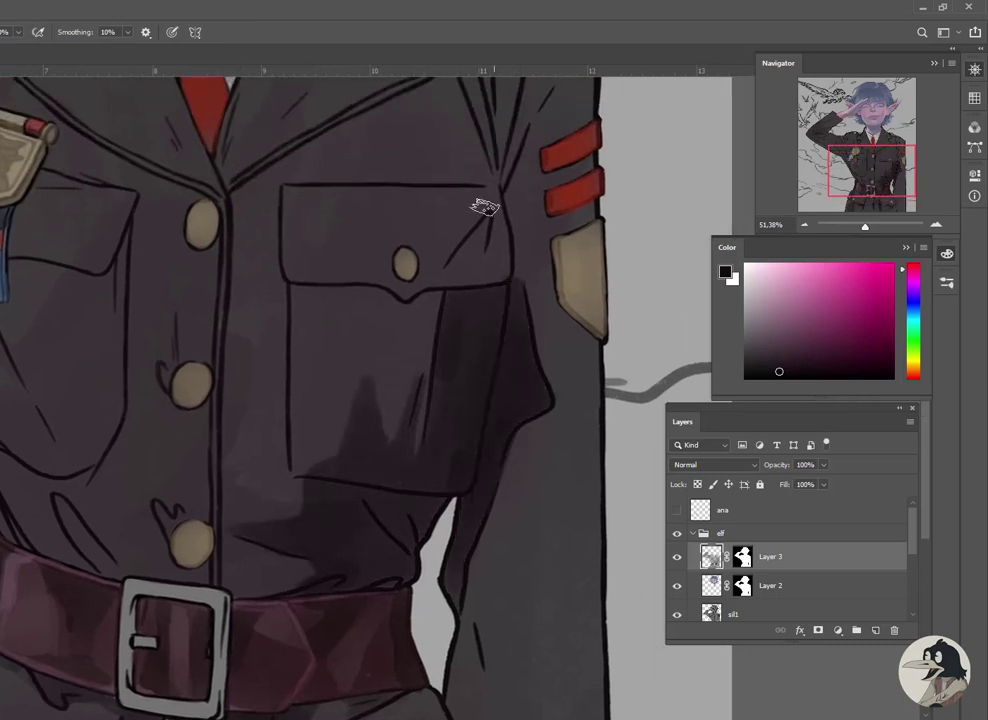
mouse_move(441, 275)
left_mouse_down()
mouse_move(392, 364)
mouse_move(322, 412)
mouse_move(280, 318)
mouse_move(436, 292)
left_mouse_up()
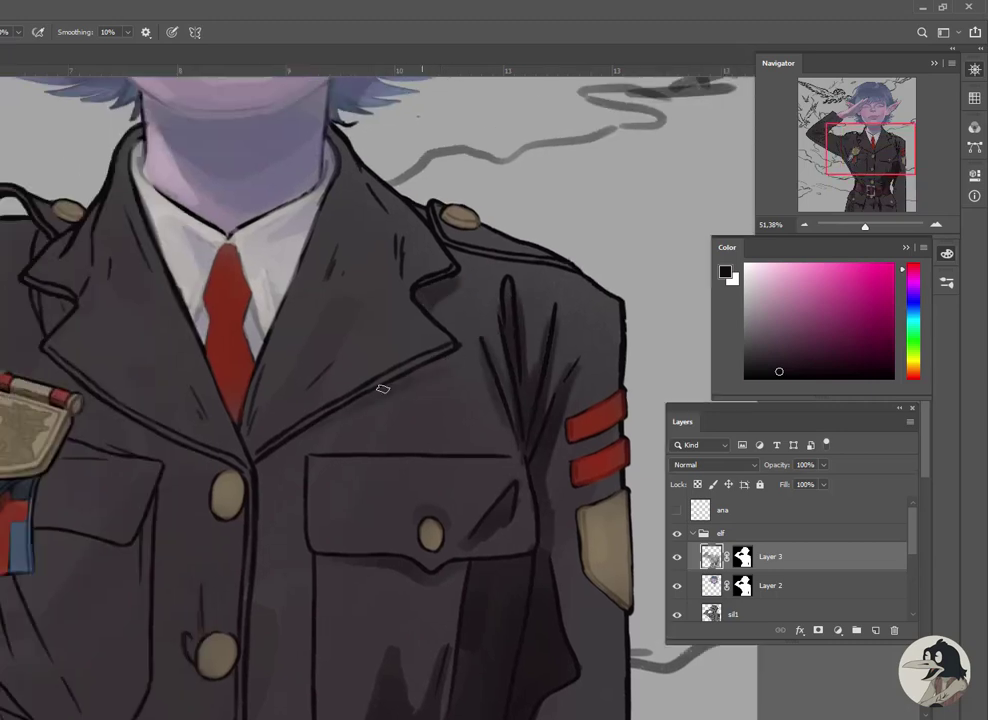
left_click_drag(309, 276, 429, 336)
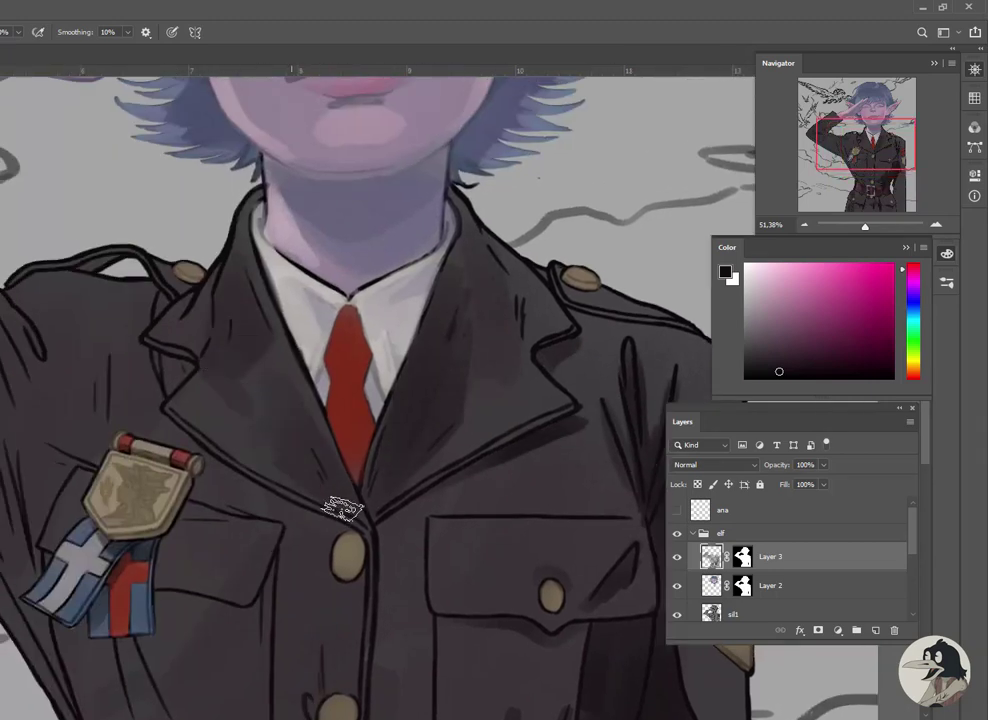
mouse_move(340, 510)
left_mouse_down()
mouse_move(198, 353)
mouse_move(309, 390)
left_mouse_up()
left_click_drag(2, 353, 38, 290)
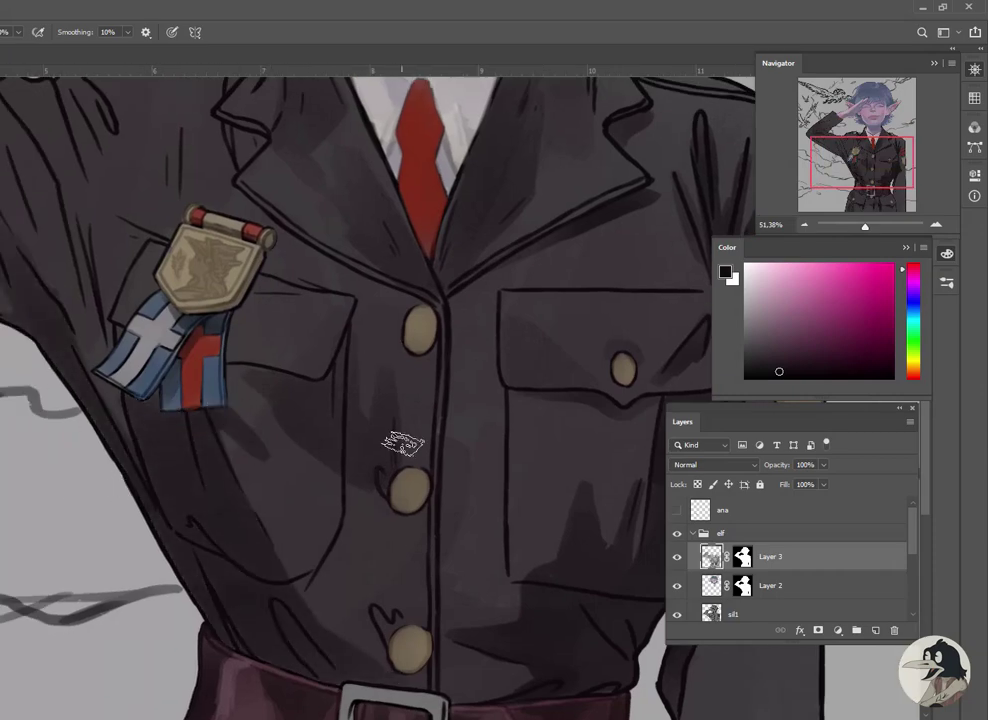
left_click_drag(230, 101, 342, 256)
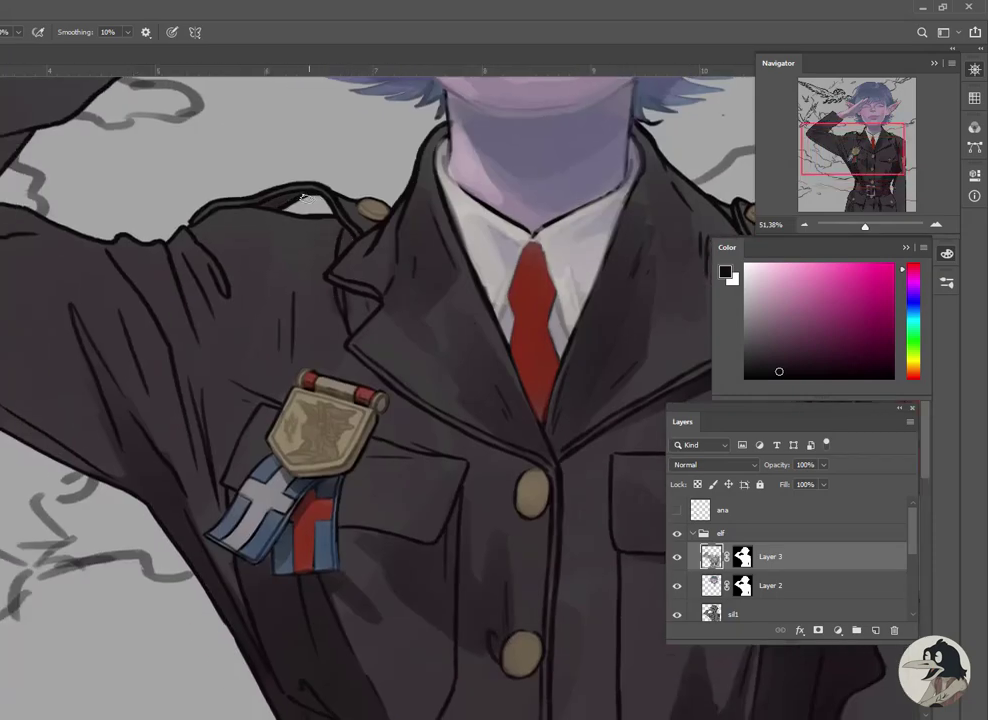
left_click_drag(305, 199, 428, 196)
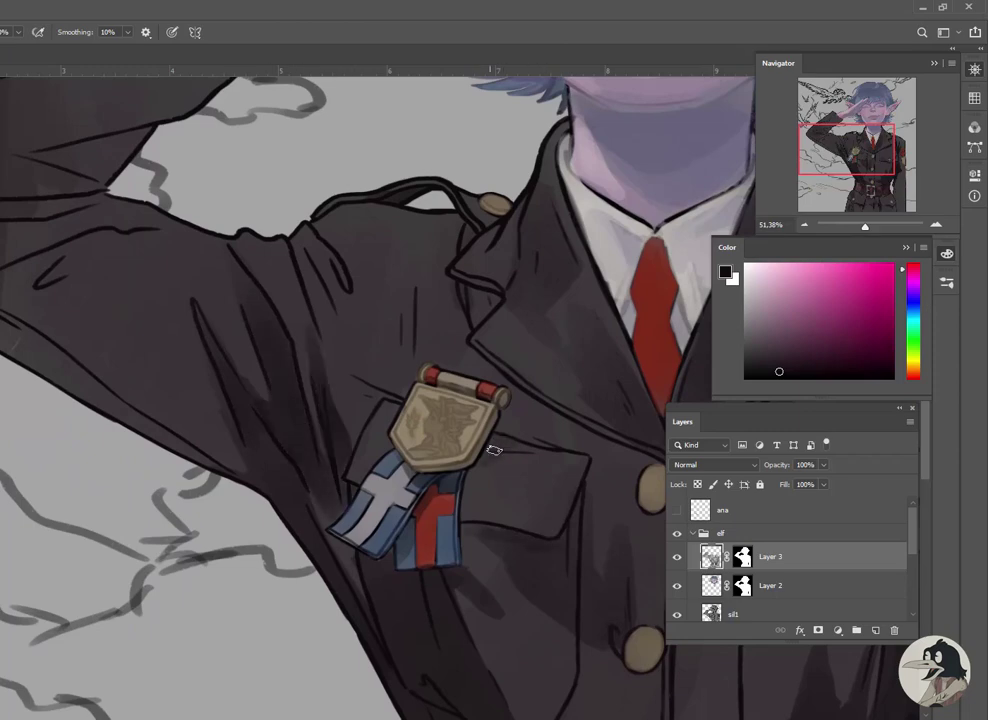
Deepen the fold shadows across the raised sleeve and cuff
left_click_drag(306, 314, 342, 375)
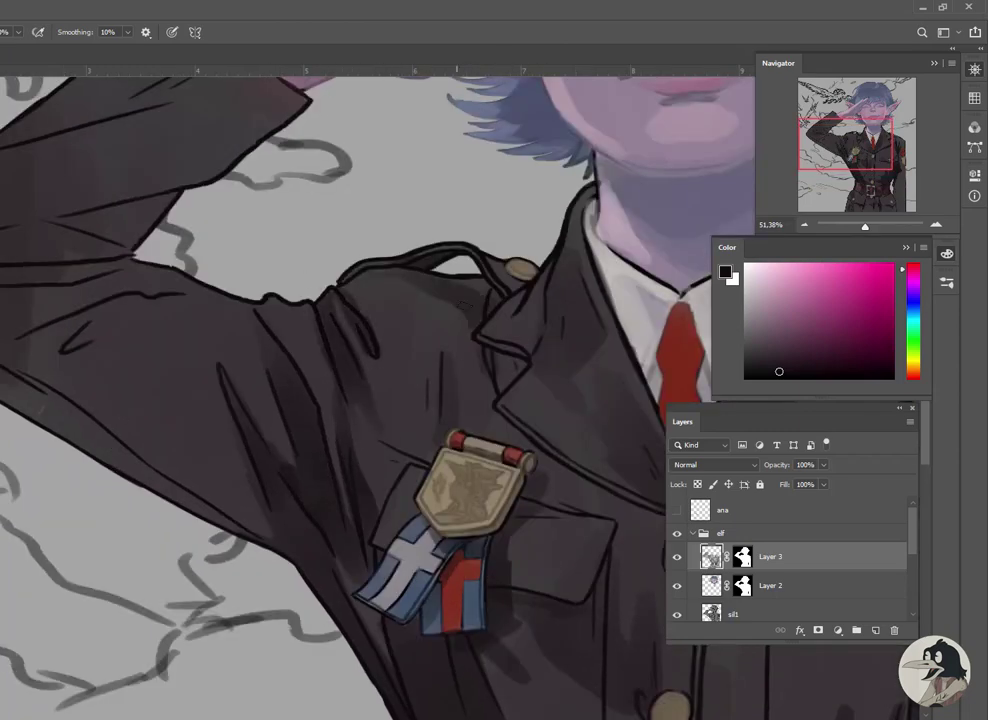
left_click_drag(155, 327, 315, 342)
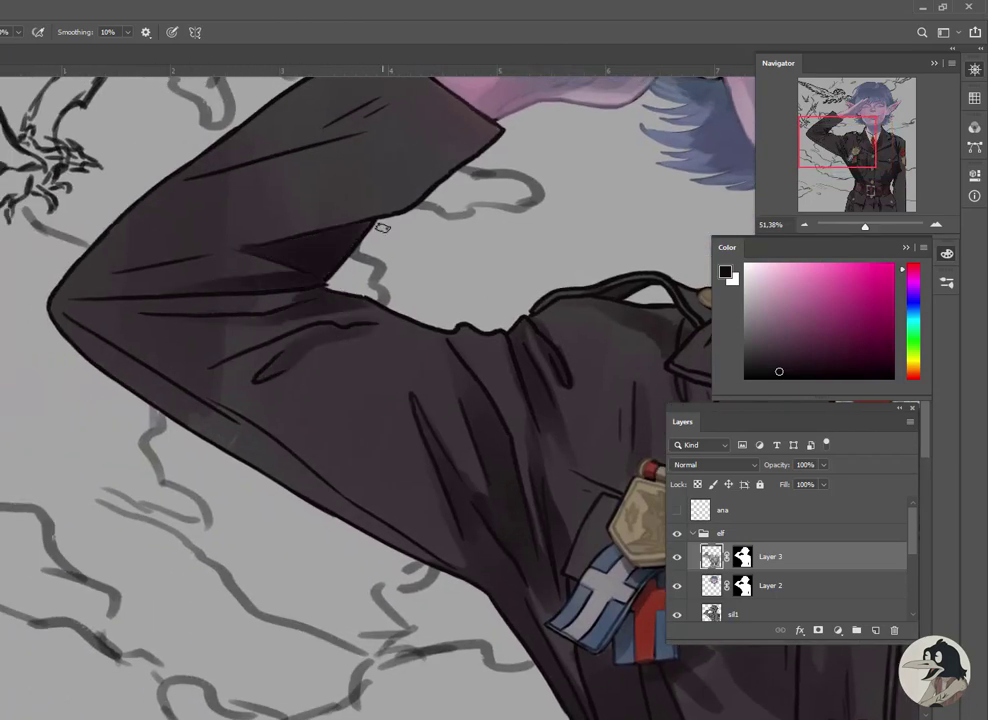
left_click_drag(222, 284, 207, 372)
left_click_drag(365, 179, 357, 219)
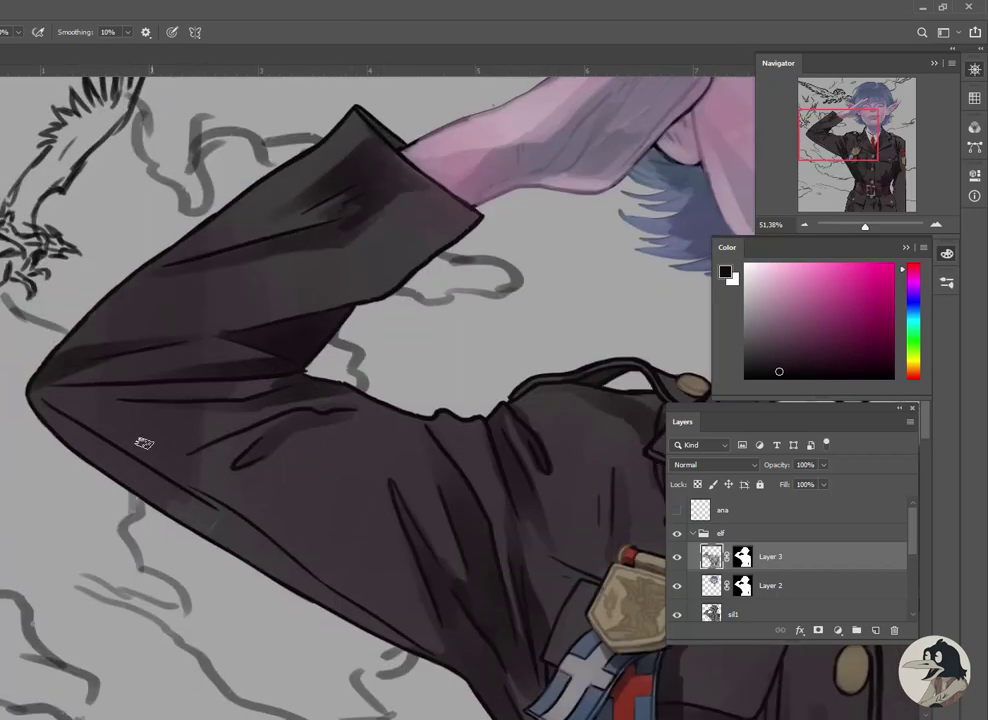
left_click_drag(143, 443, 397, 600)
scroll(220, 403, "down", 3)
scroll(506, 376, "up", 2)
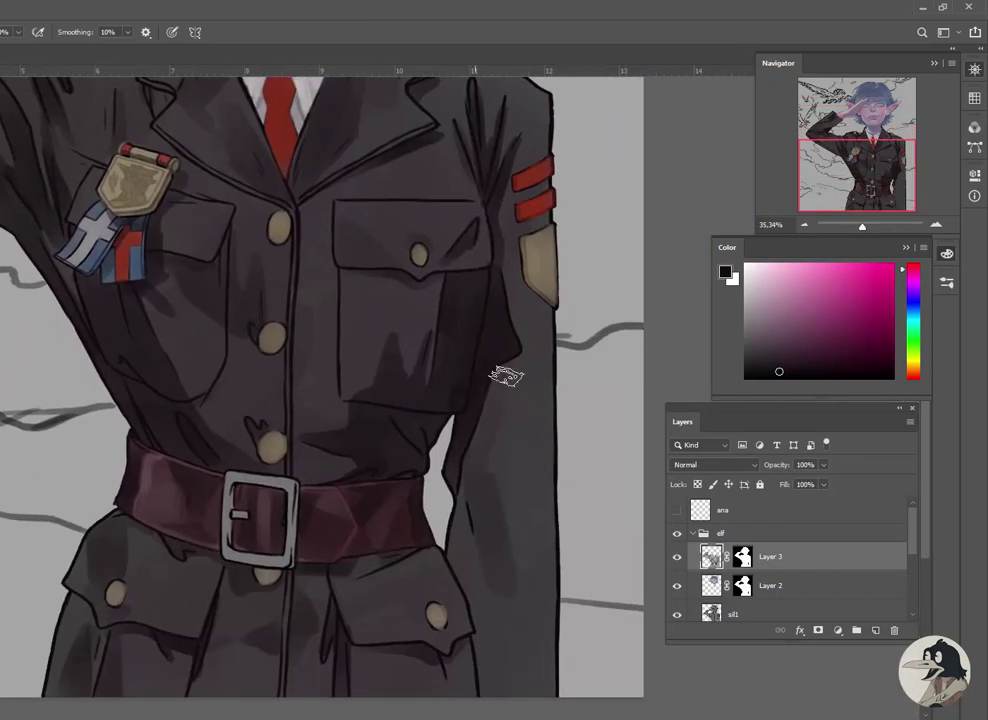
Paint the belt buckle tan and outline its left and bottom edges in near-black
left_click(118, 210, "alt")
scroll(224, 481, "up", 3)
mouse_move(290, 400)
left_mouse_down()
mouse_move(300, 600)
mouse_move(234, 208)
left_mouse_up()
left_click_drag(289, 466, 249, 338)
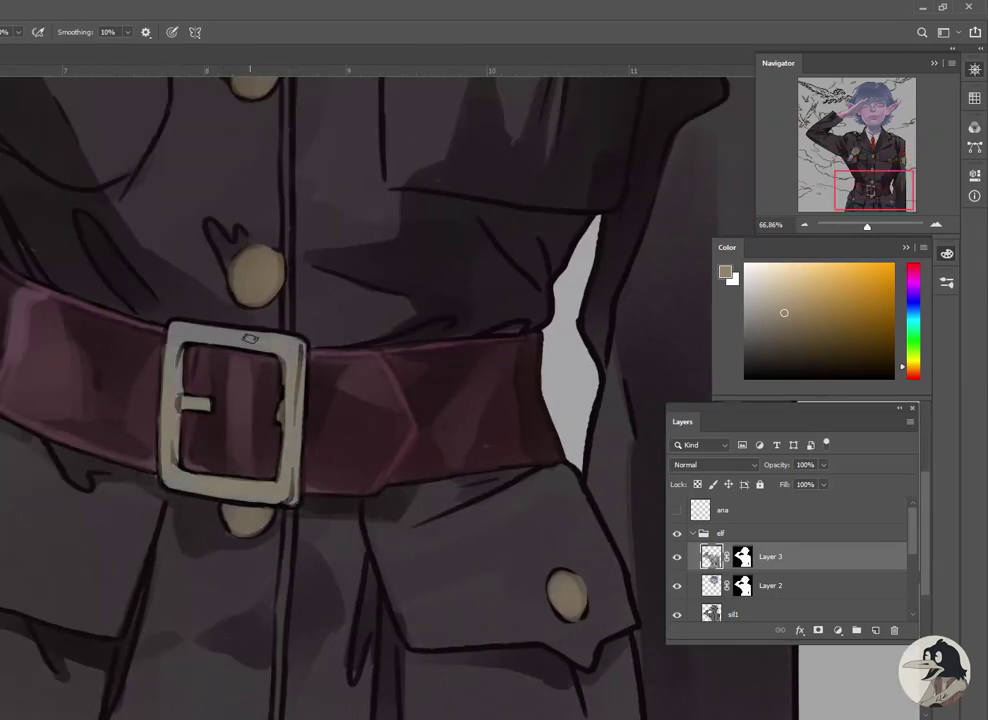
left_click(289, 280, "alt")
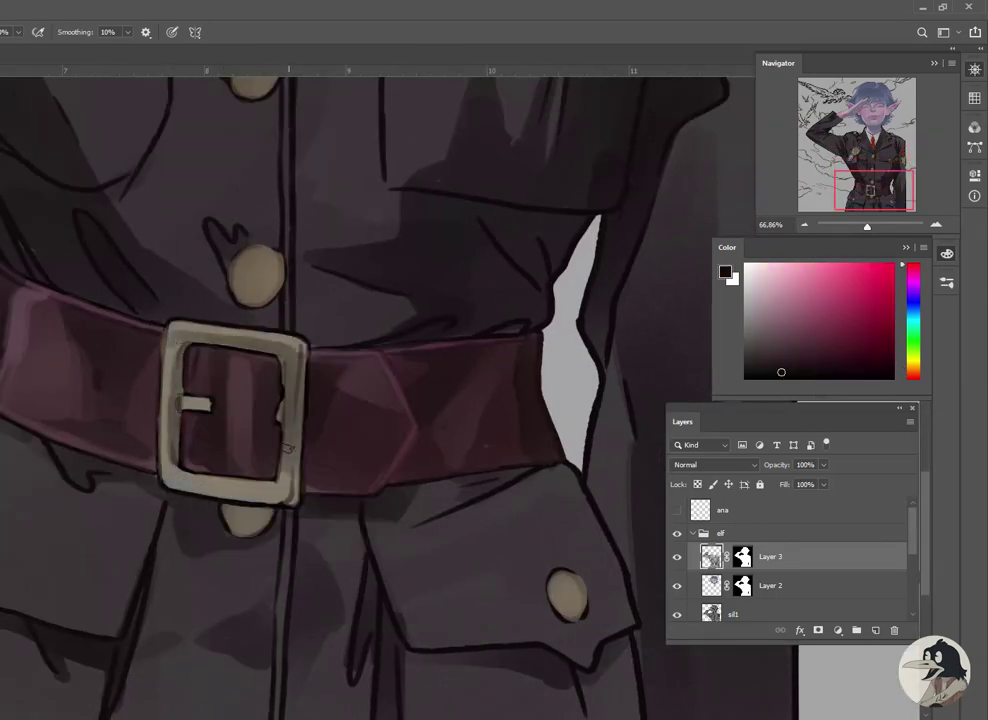
left_click_drag(196, 344, 292, 506)
Zoom to fit the whole figure and duplicate the col1 layer
key("ctrl+0")
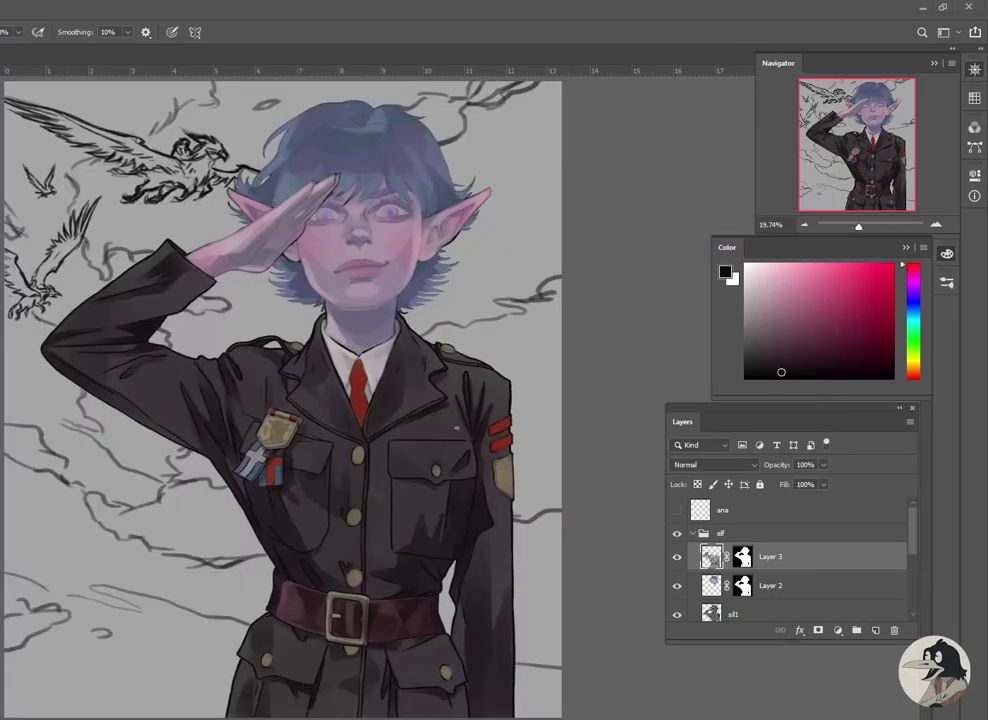
scroll(908, 542, "down", 1)
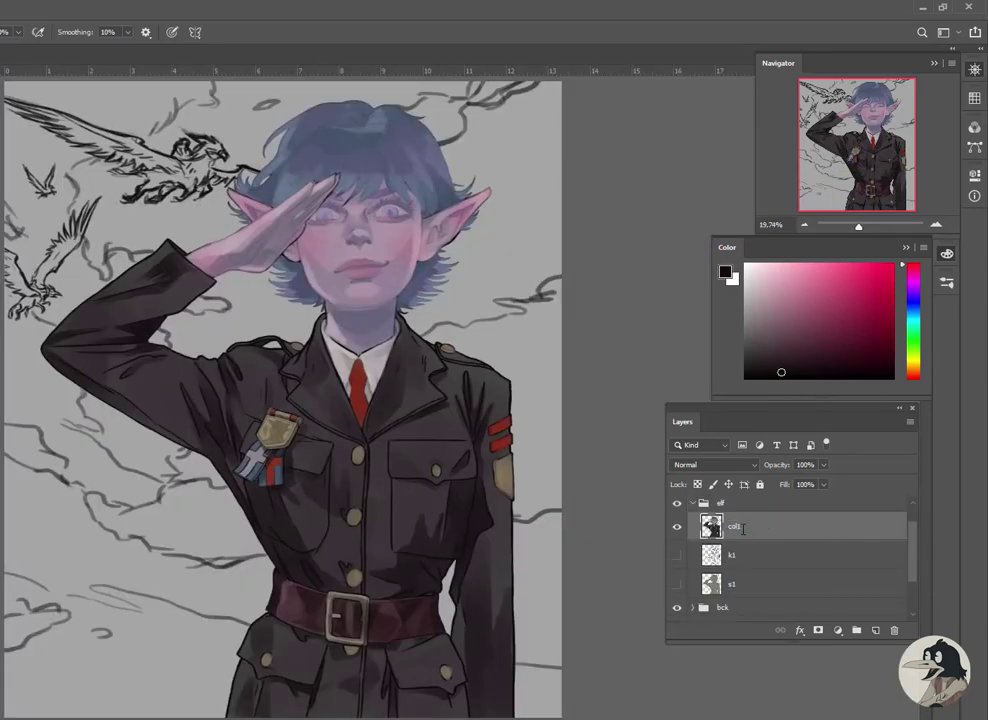
key("ctrl+j")
Add a Curves adjustment bent down to darken, clipped to col1 copy
left_click(838, 630)
key("Escape")
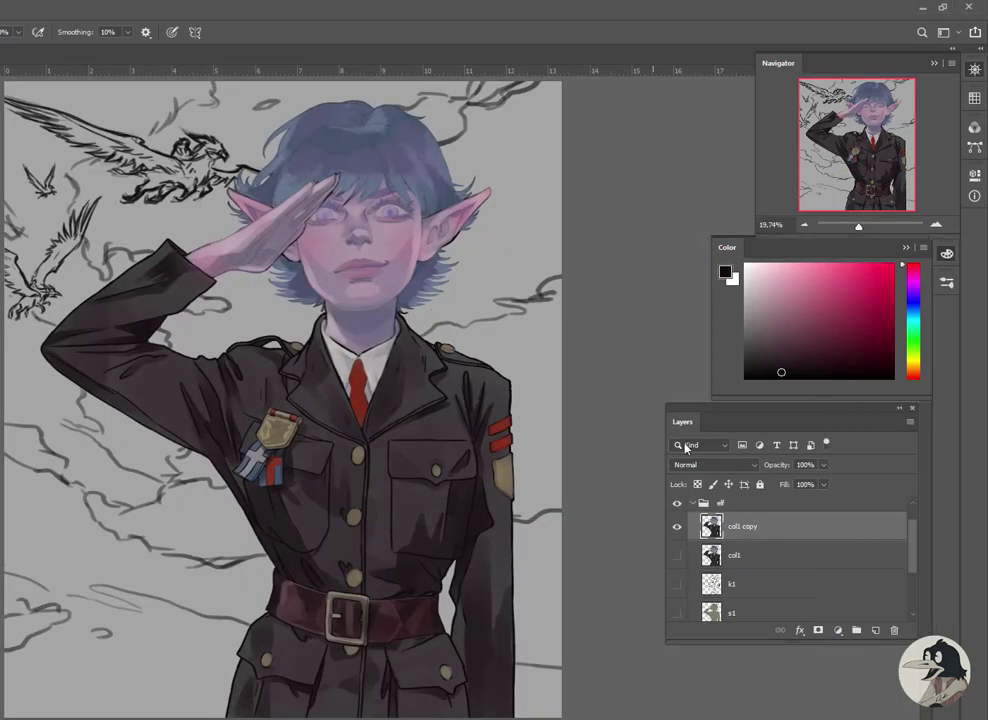
key("ctrl+m")
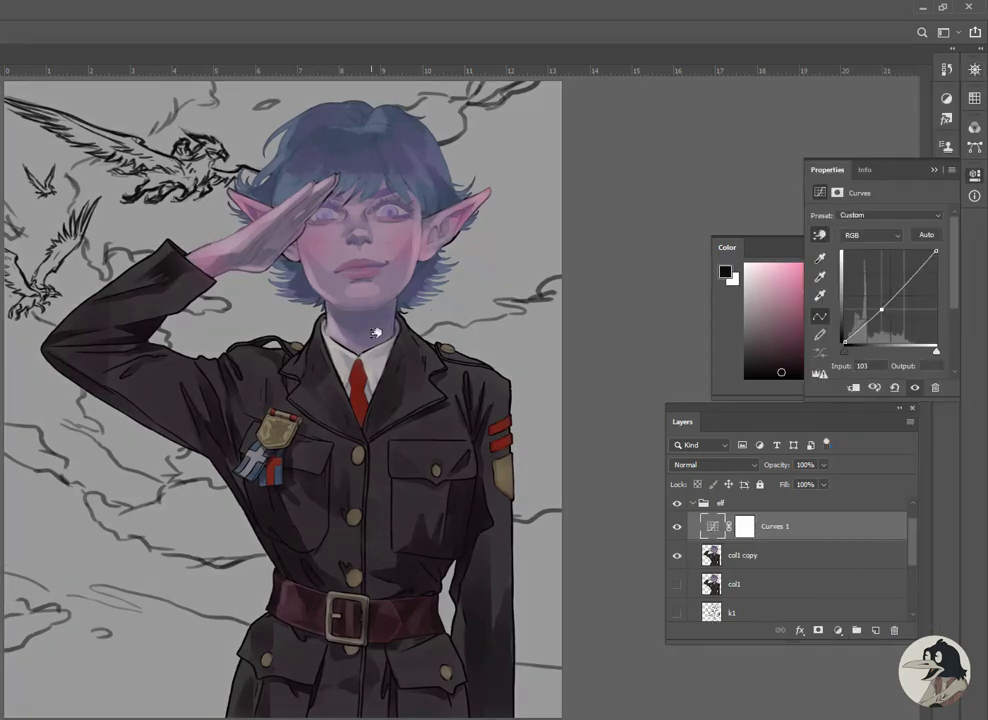
left_click_drag(378, 316, 376, 330)
left_click(910, 421)
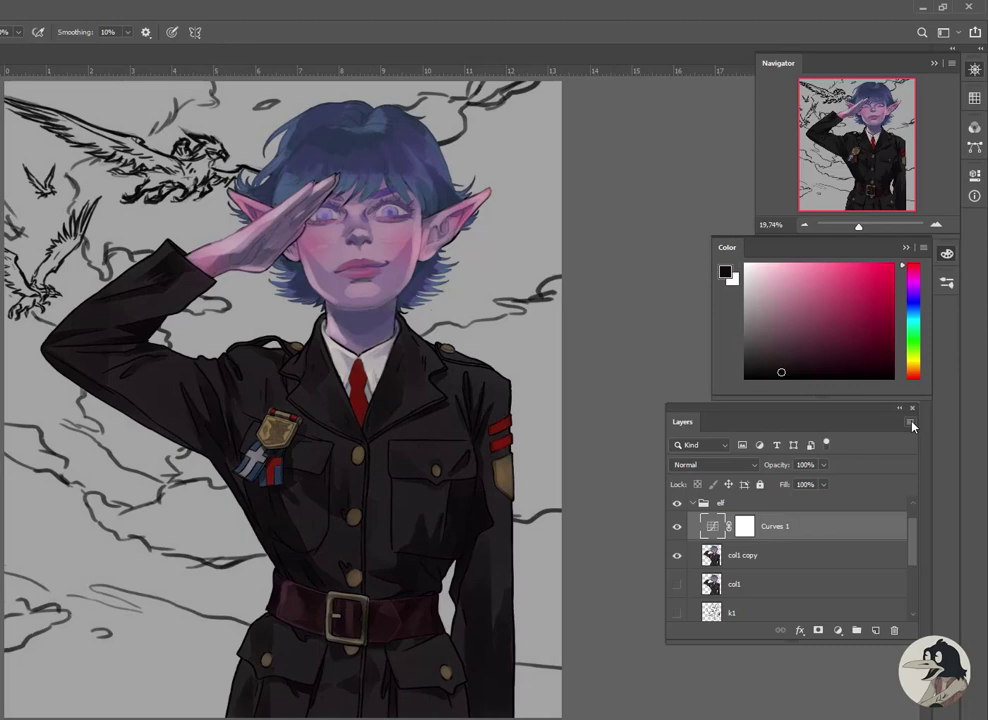
left_click(910, 421)
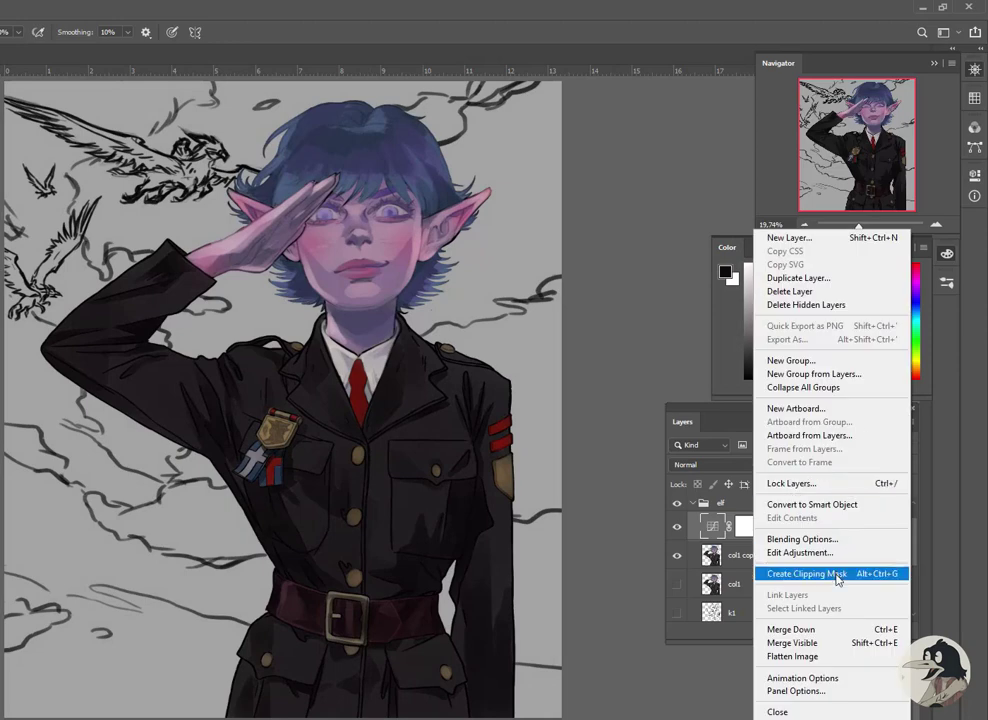
left_click(838, 576)
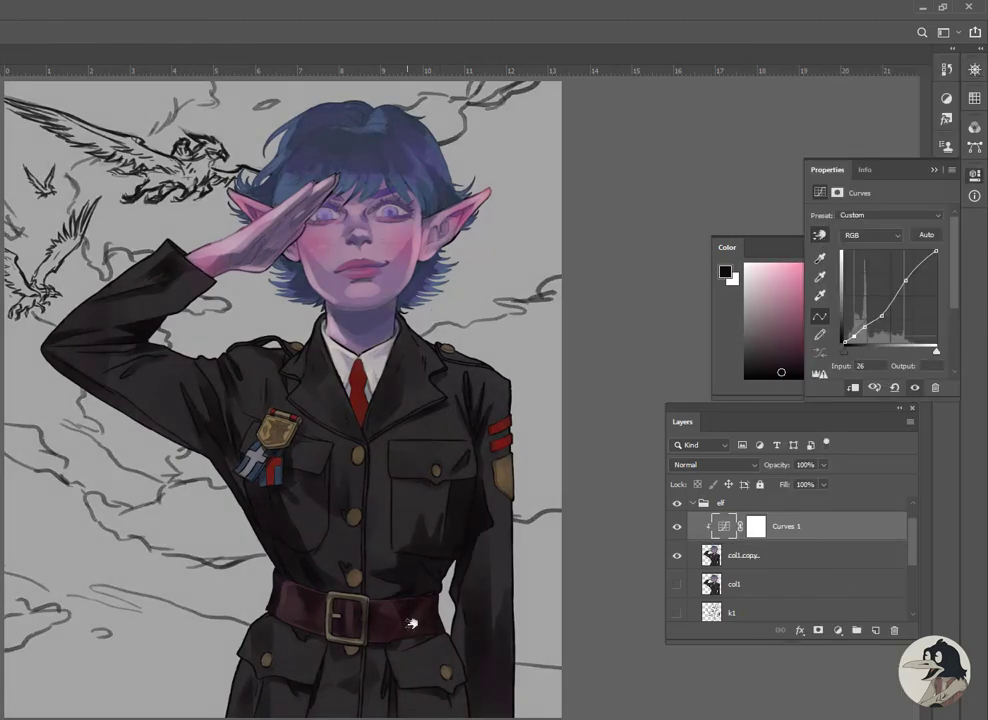
right_click(790, 526)
Add Selective Color: neutrals toward yellow, blacks toward blue, whites with less cyan and magenta
left_click(855, 580)
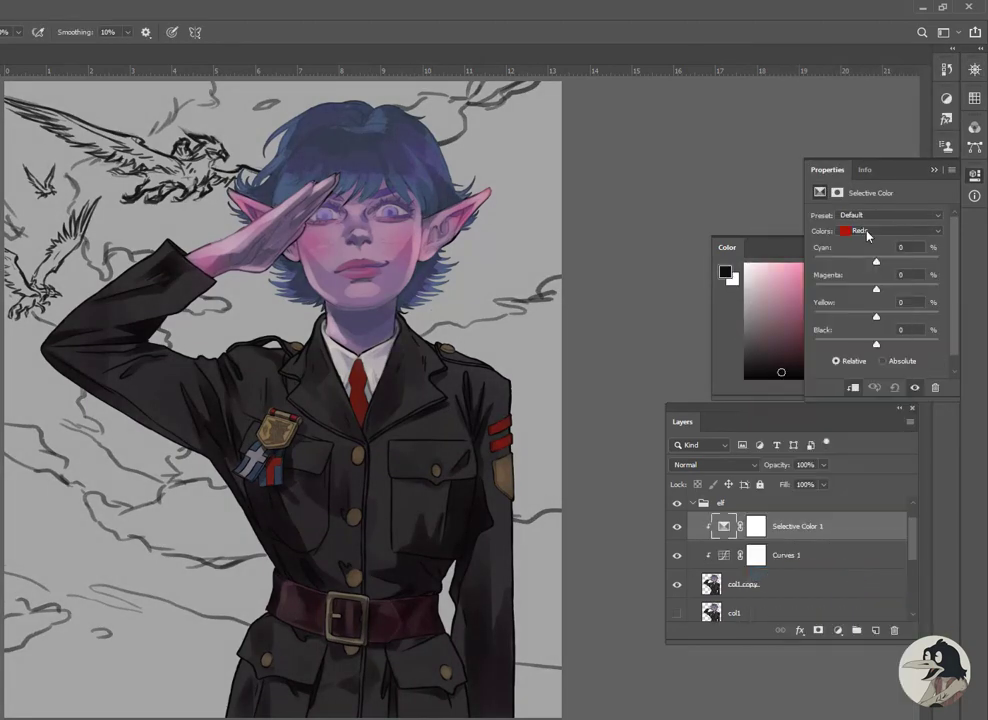
left_click_drag(873, 322, 893, 318)
left_click(890, 230)
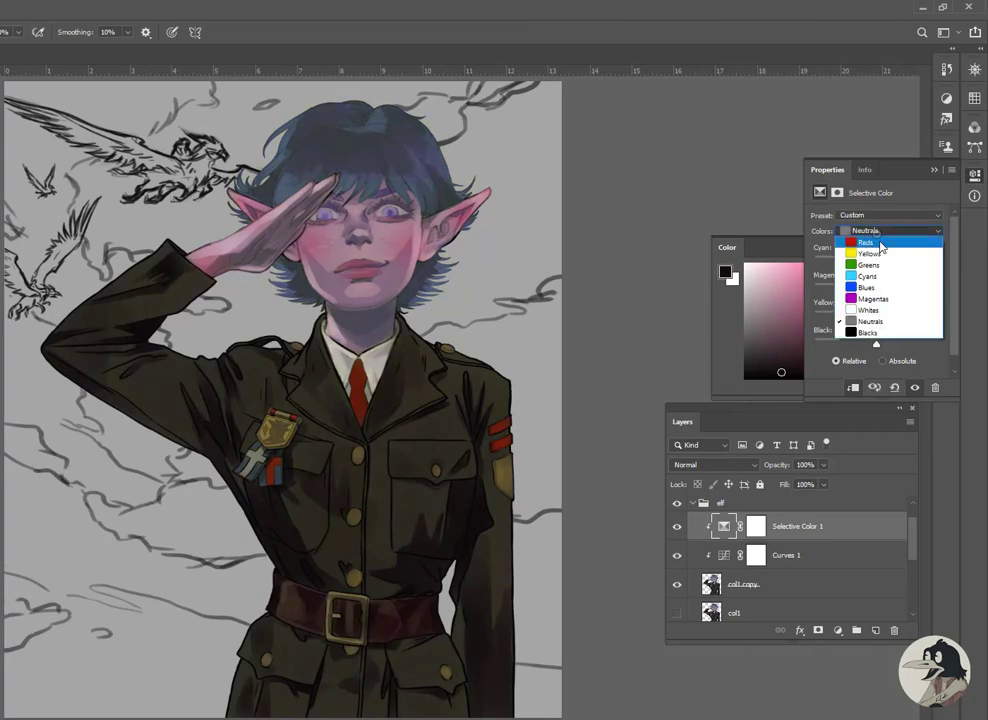
left_click(873, 337)
left_click_drag(876, 317, 870, 319)
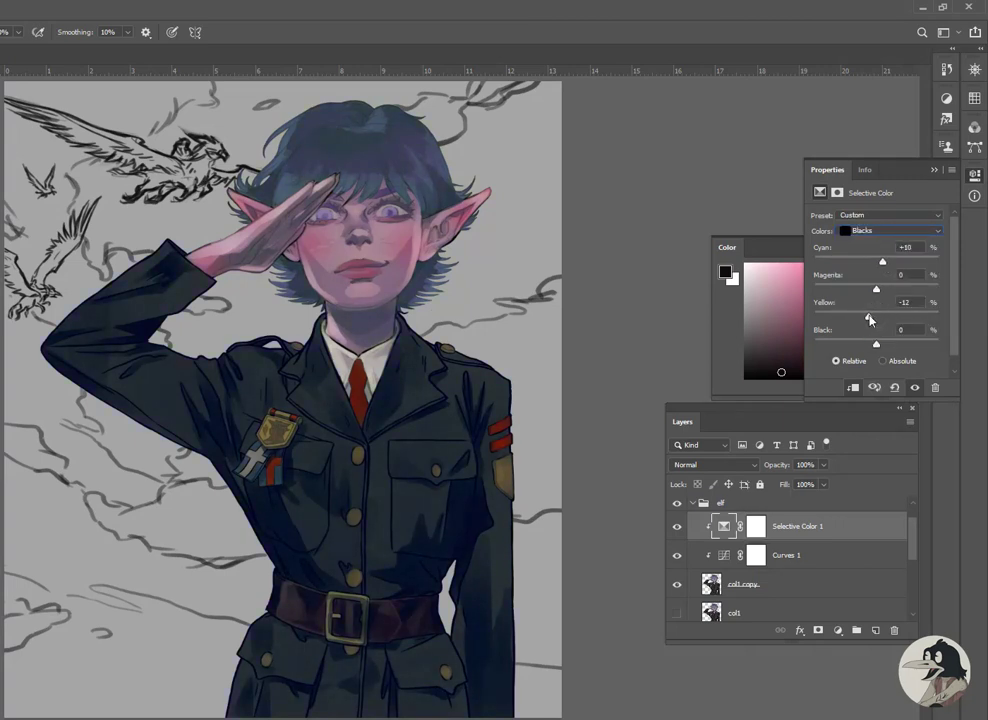
left_click(890, 230)
left_click(872, 324)
left_click(890, 230)
left_click(884, 316)
left_click_drag(876, 261, 841, 261)
left_click_drag(876, 289, 849, 289)
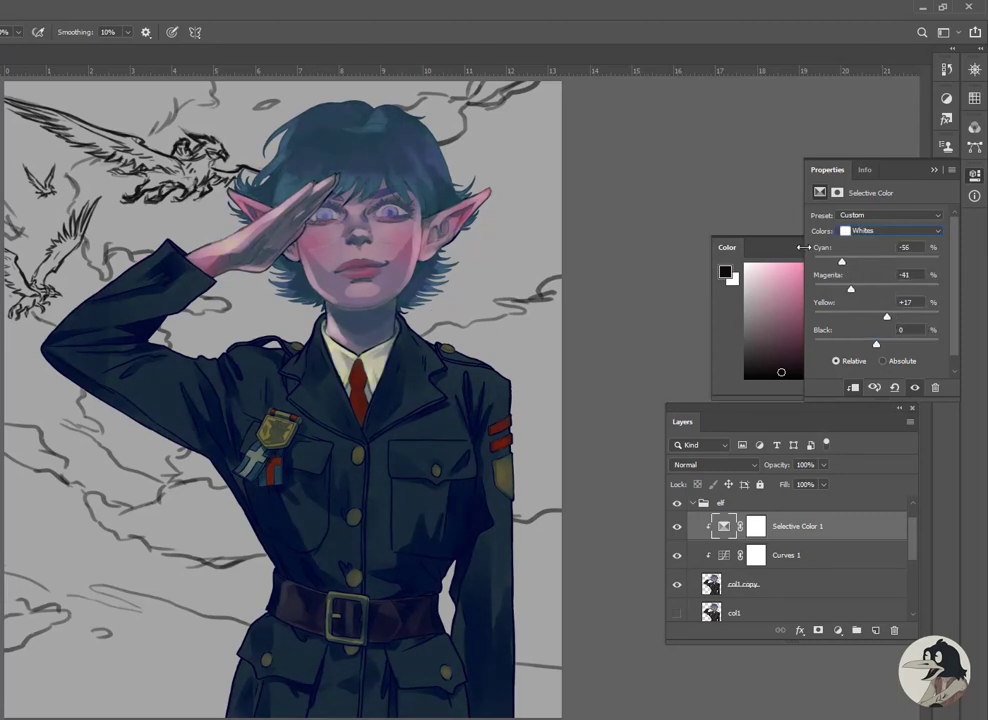
Add Brightness/Contrast at contrast 6 and a Curves 2 layer raised at Input 73
left_click(871, 419)
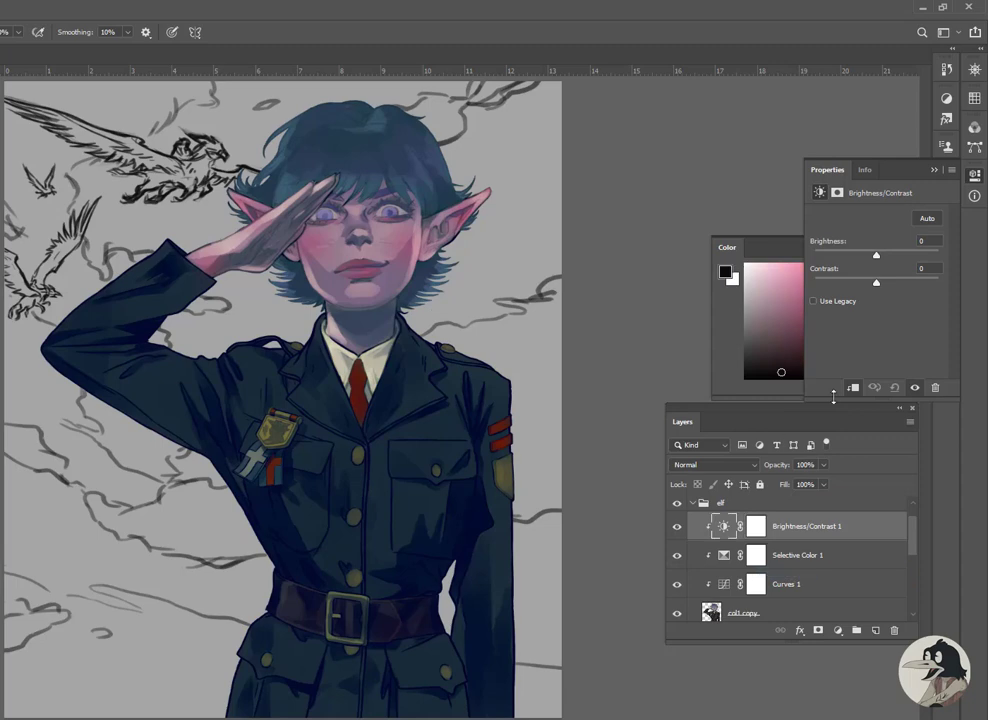
left_click(838, 630)
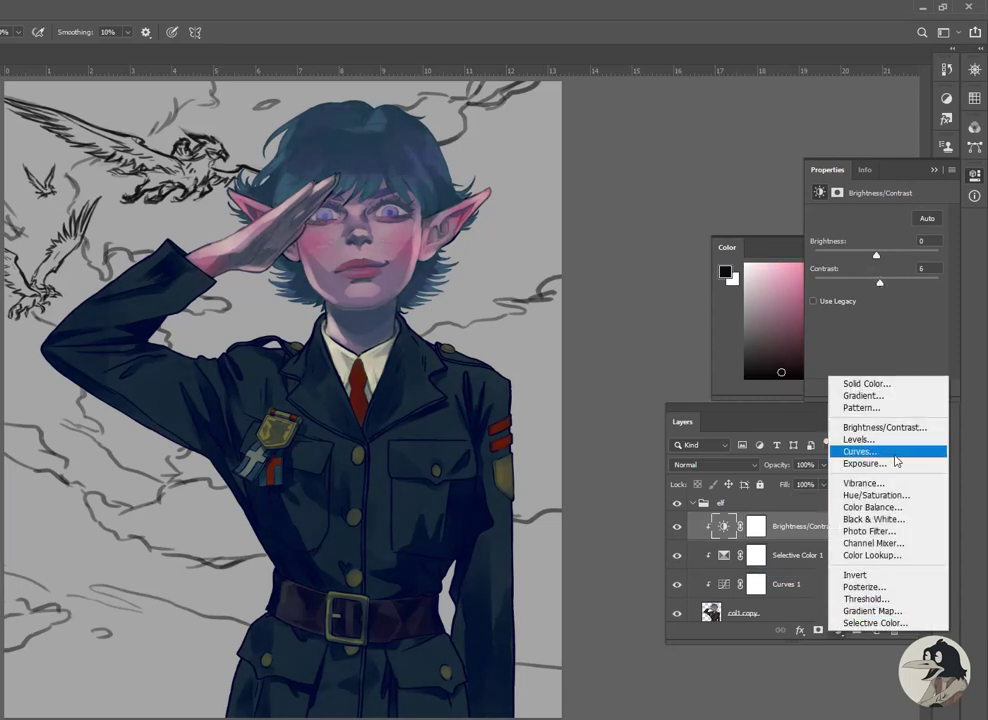
left_click(882, 443)
left_click(819, 234)
left_click_drag(407, 192, 407, 172)
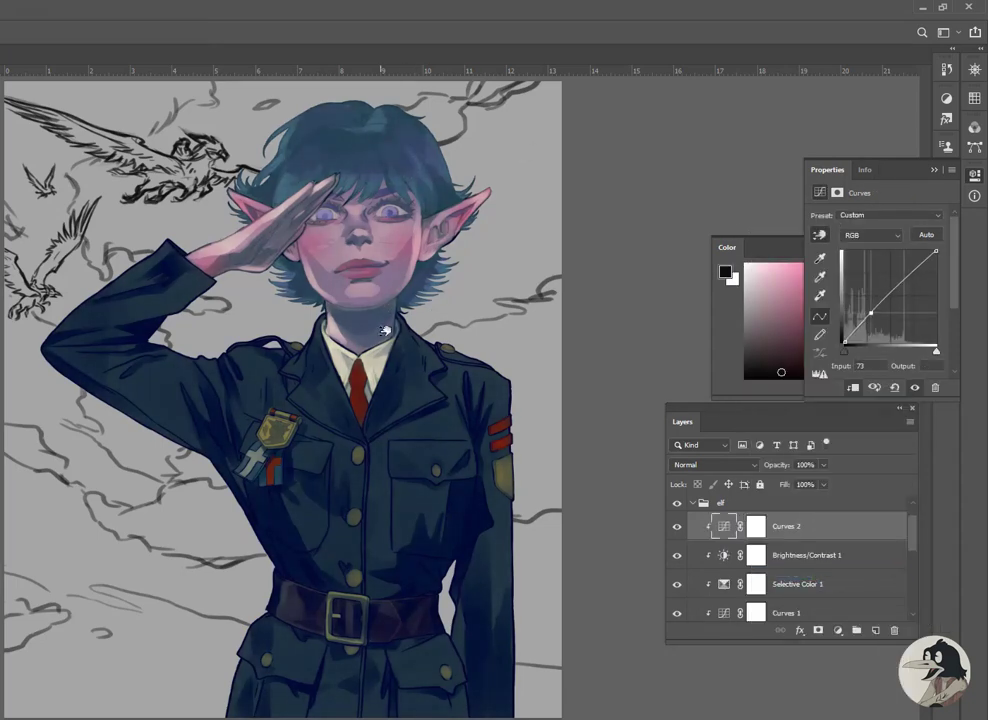
left_click(975, 180)
left_click(946, 68)
scroll(838, 578, "down", 5)
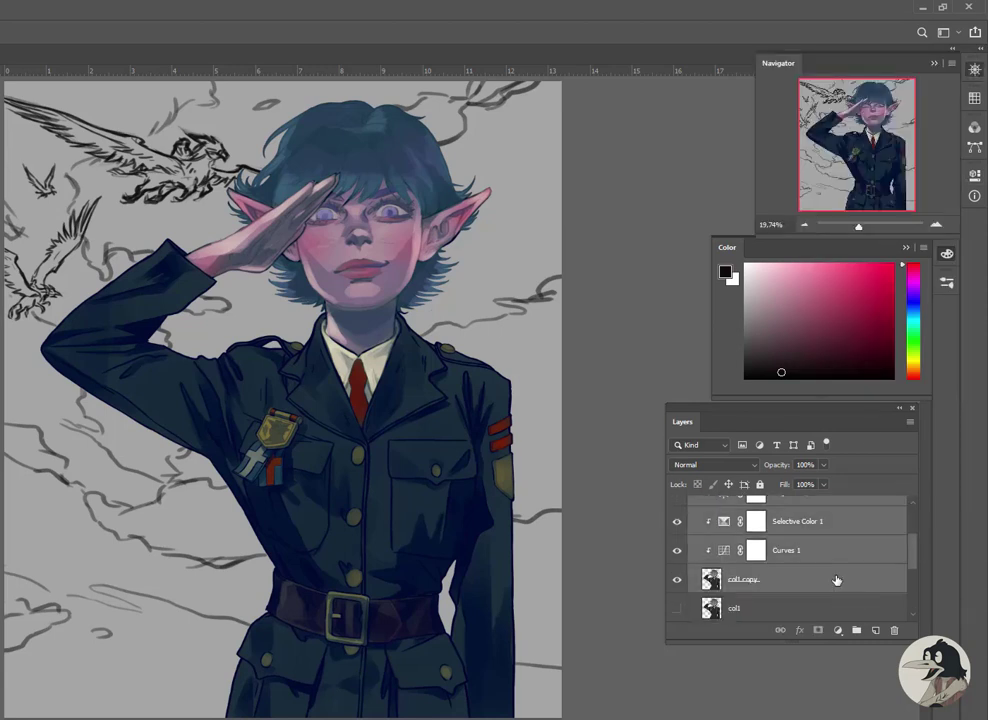
On Layer 1 of the bck group, paint the background light blue-grey
left_click(760, 558)
key("b")
scroll(260, 220, "down", 1)
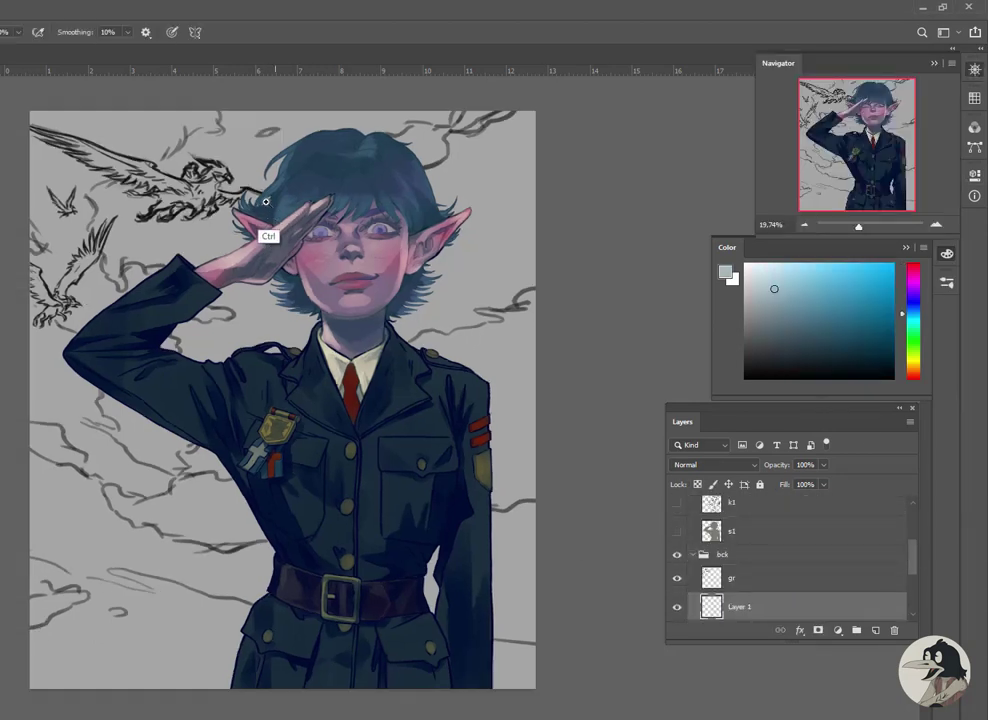
left_click_drag(40, 180, 180, 260)
left_click_drag(20, 330, 190, 440)
left_click_drag(325, 685, 214, 244)
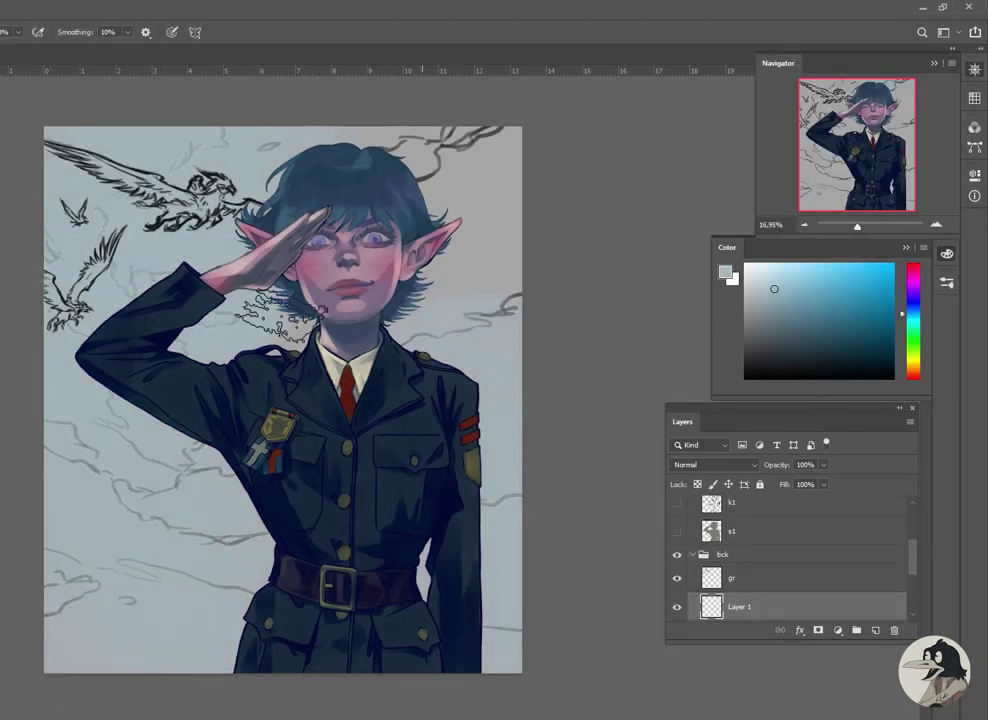
left_click_drag(356, 226, 330, 112)
Move the gr sketch layer beneath Layer 1 and paint a grey cloud over the birds
left_click(811, 579)
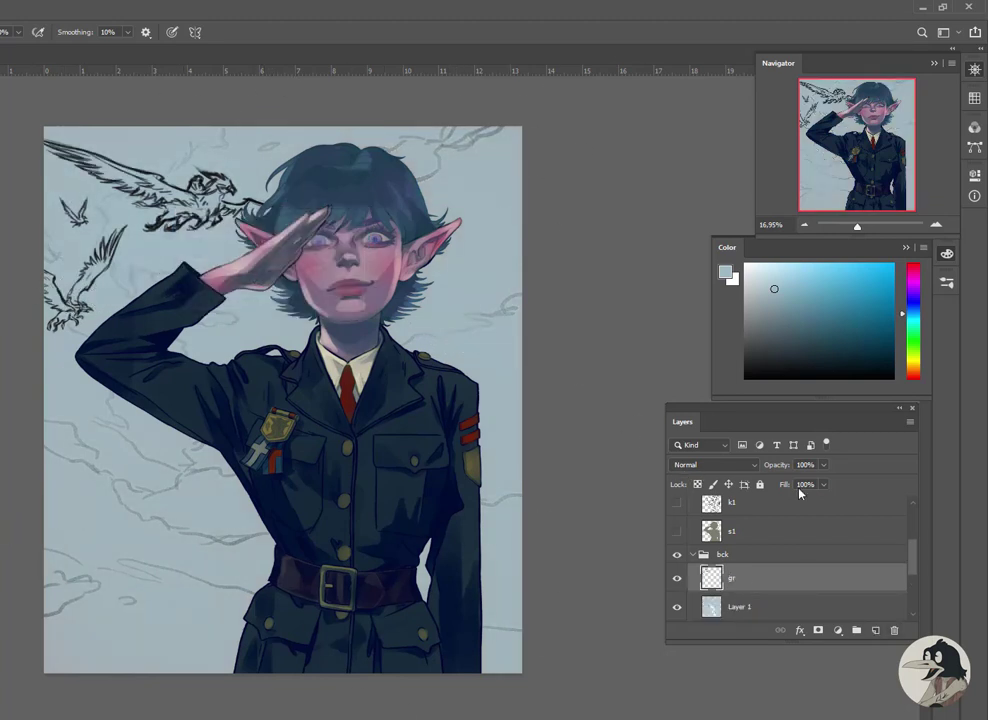
left_click_drag(811, 579, 784, 520)
left_click(760, 544)
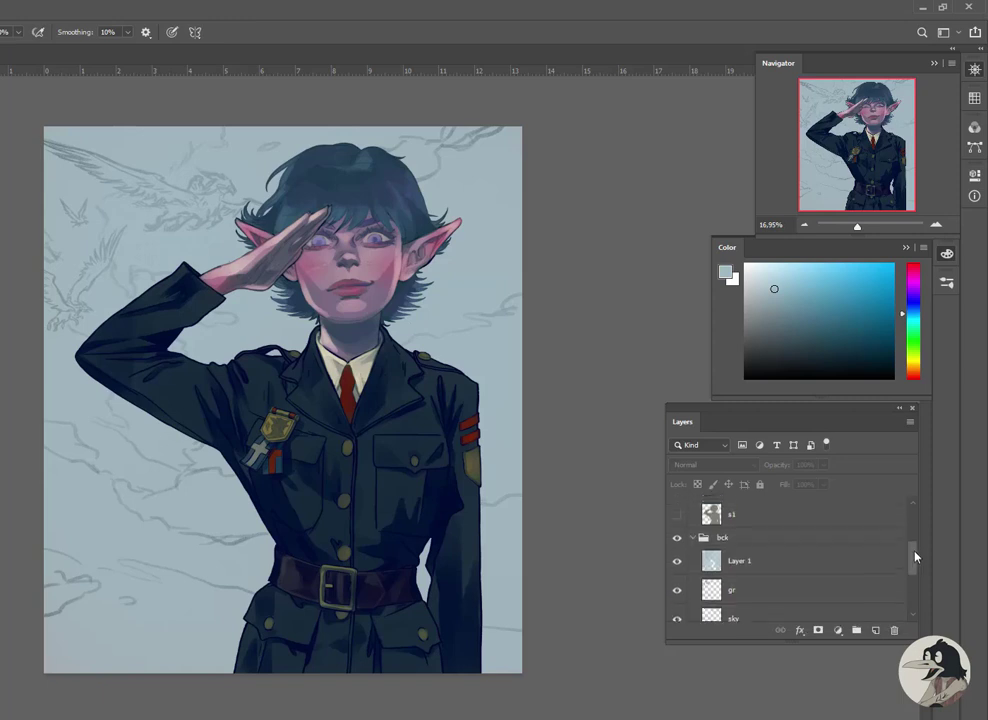
left_click_drag(131, 253, 229, 157)
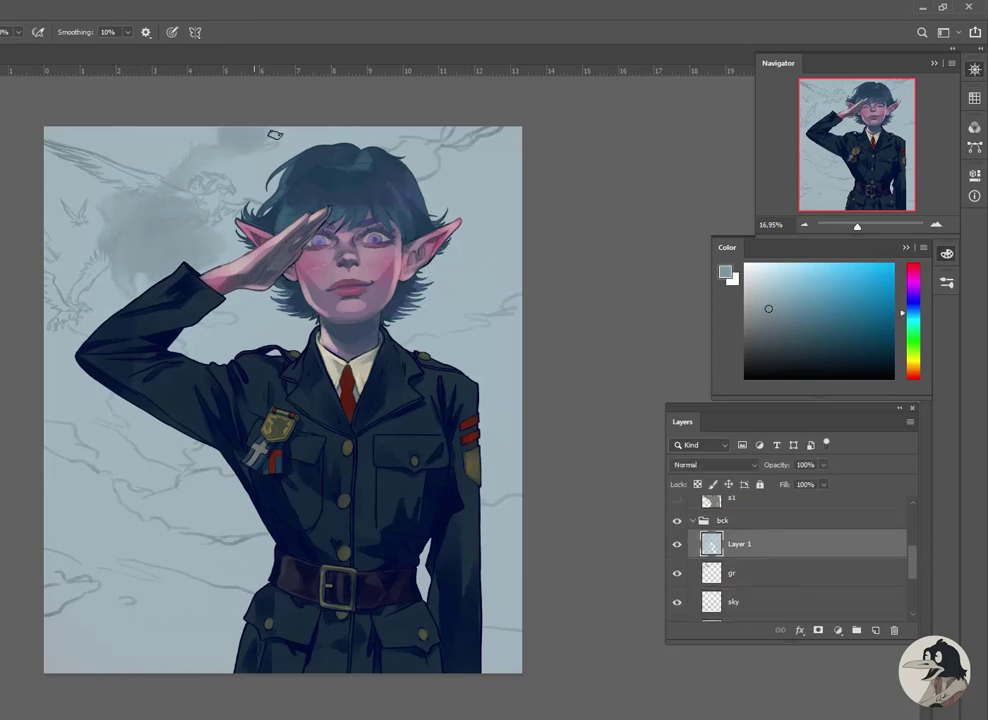
Undo the big cloud and paint grey clouds in the lower-left sky and beside the right shoulder
key("ctrl+z")
mouse_move(150, 159)
left_mouse_down()
mouse_move(216, 131)
mouse_move(146, 163)
mouse_move(57, 249)
mouse_move(90, 170)
mouse_move(41, 263)
mouse_move(62, 235)
mouse_move(108, 293)
mouse_move(139, 283)
mouse_move(100, 315)
mouse_move(100, 336)
mouse_move(140, 356)
mouse_move(205, 481)
left_mouse_up()
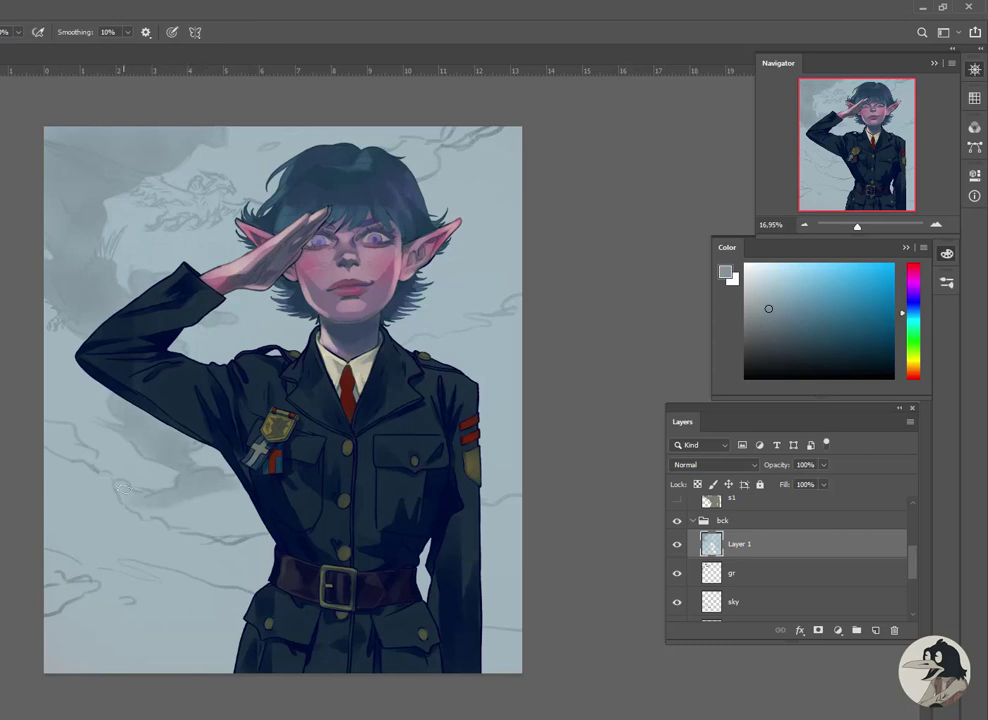
left_click_drag(124, 488, 250, 525)
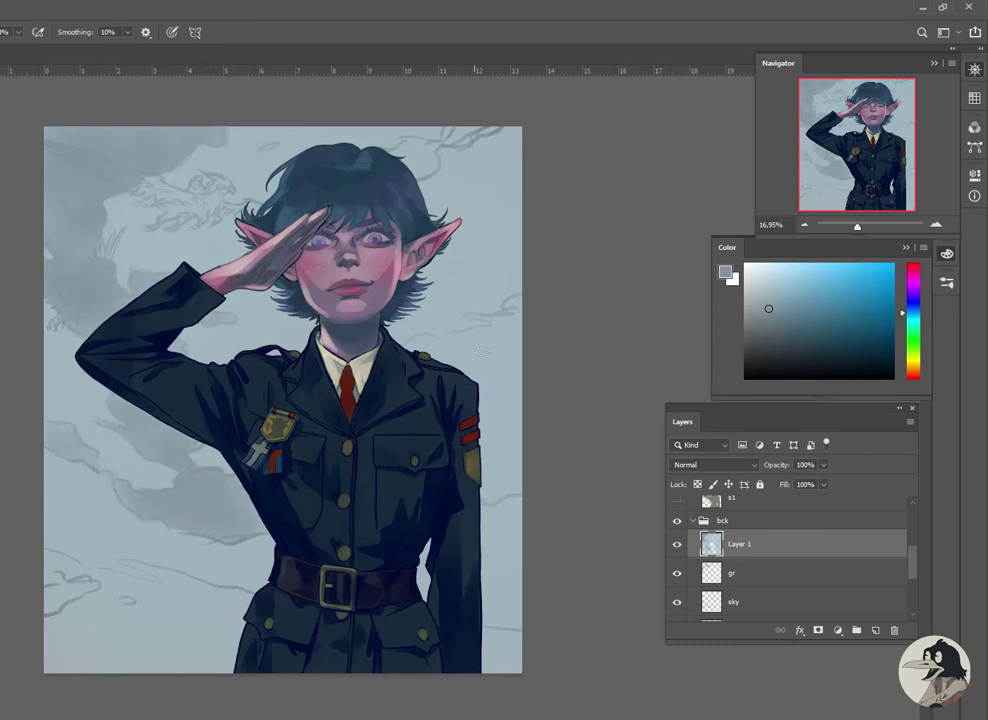
left_click_drag(481, 352, 515, 489)
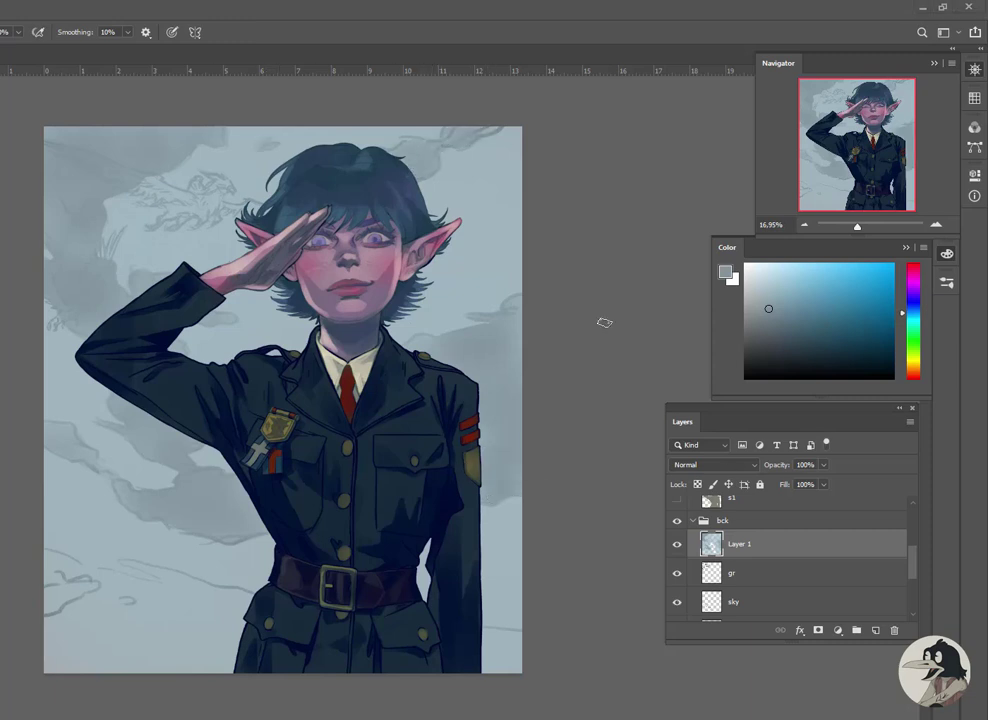
Switch to a different brush preset and cover the sketch lines in the upper-left sky
left_click(946, 253)
left_click(830, 415)
left_click(946, 253)
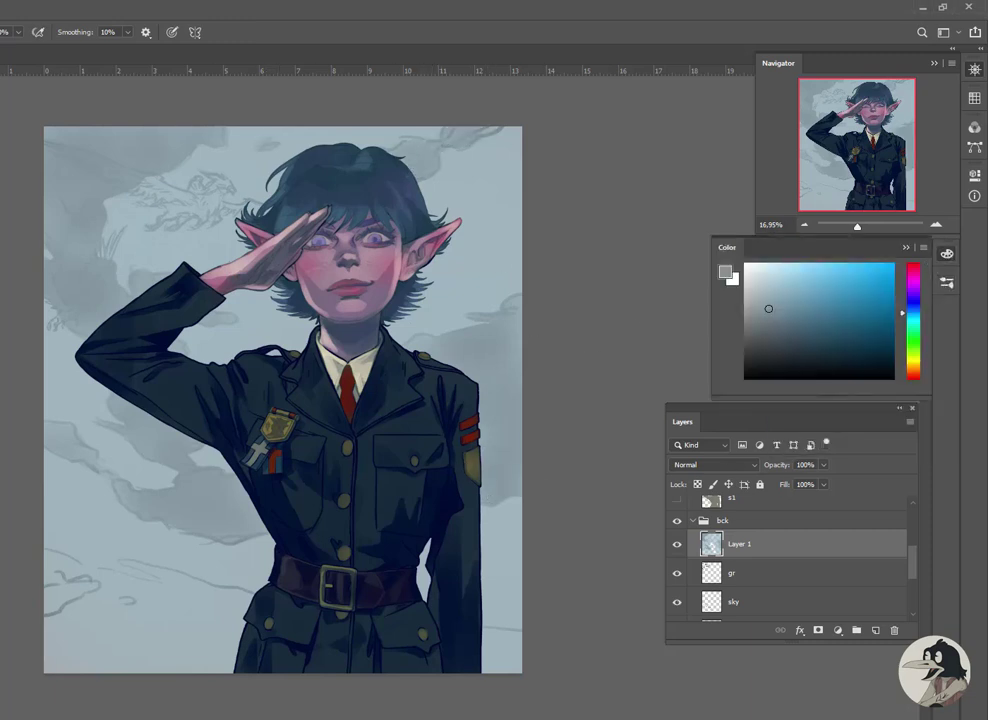
mouse_move(172, 241)
left_mouse_down()
mouse_move(121, 199)
mouse_move(204, 168)
mouse_move(282, 167)
left_mouse_up()
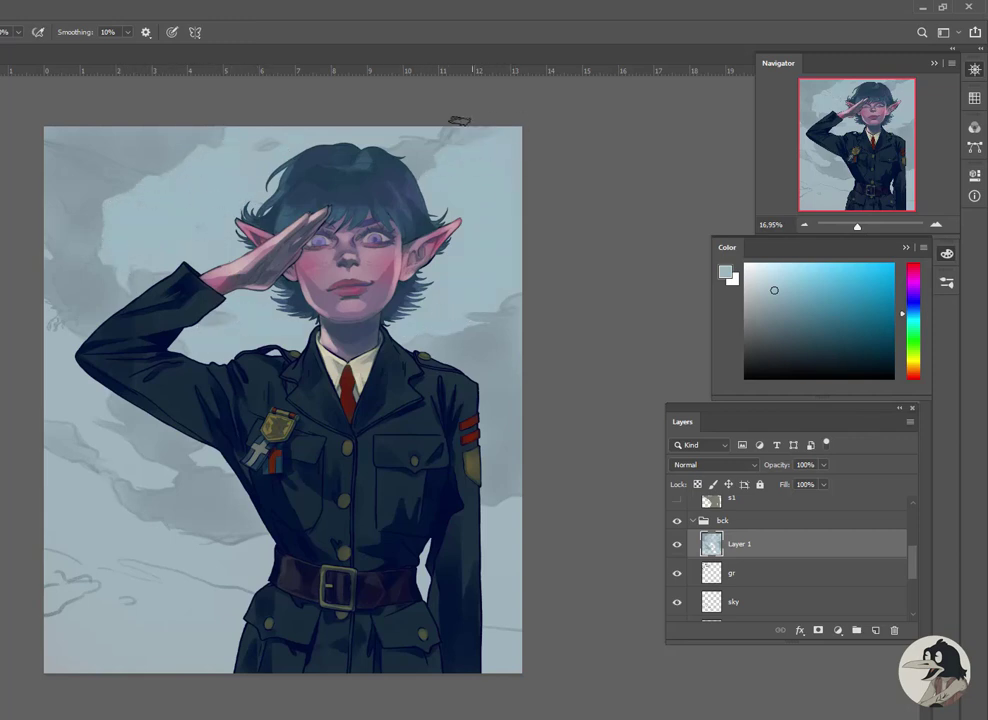
Sample a greyish beige, shift it greenish yellow and paint cream strokes lower-left
left_click(64, 351, "alt")
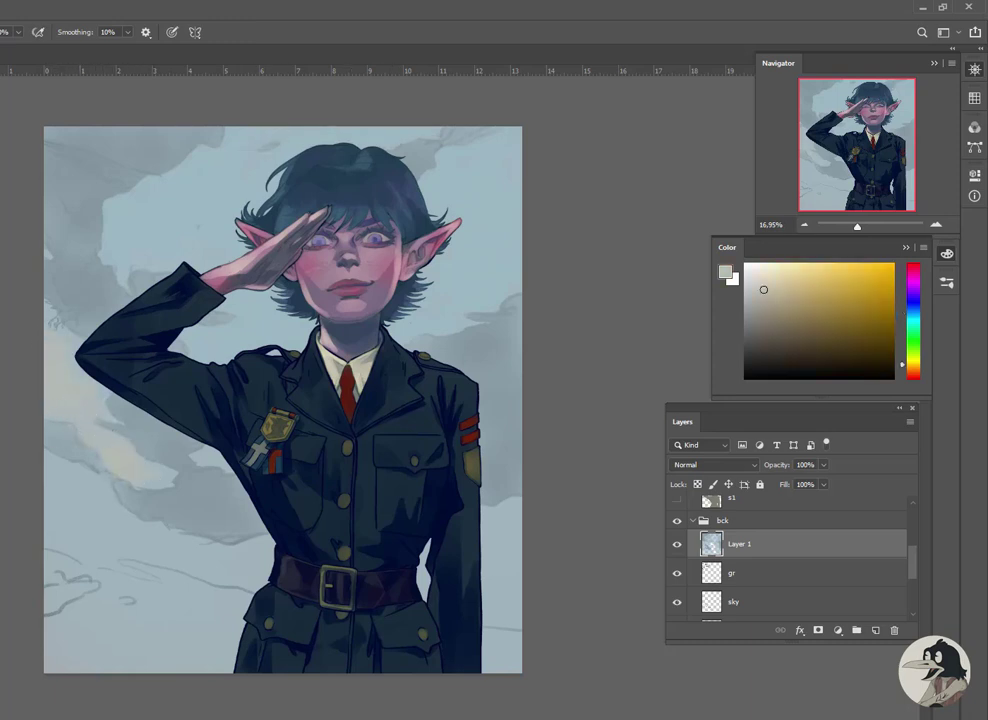
left_click(134, 464, "alt")
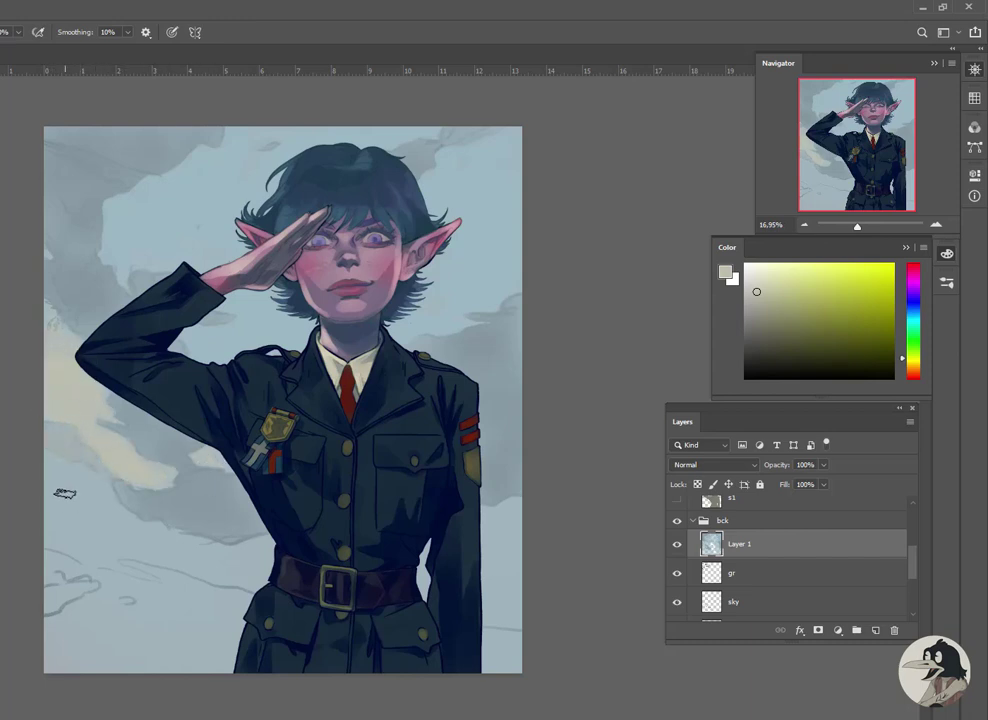
mouse_move(64, 492)
left_mouse_down()
mouse_move(106, 522)
mouse_move(66, 532)
mouse_move(99, 525)
mouse_move(227, 538)
mouse_move(161, 538)
left_mouse_up()
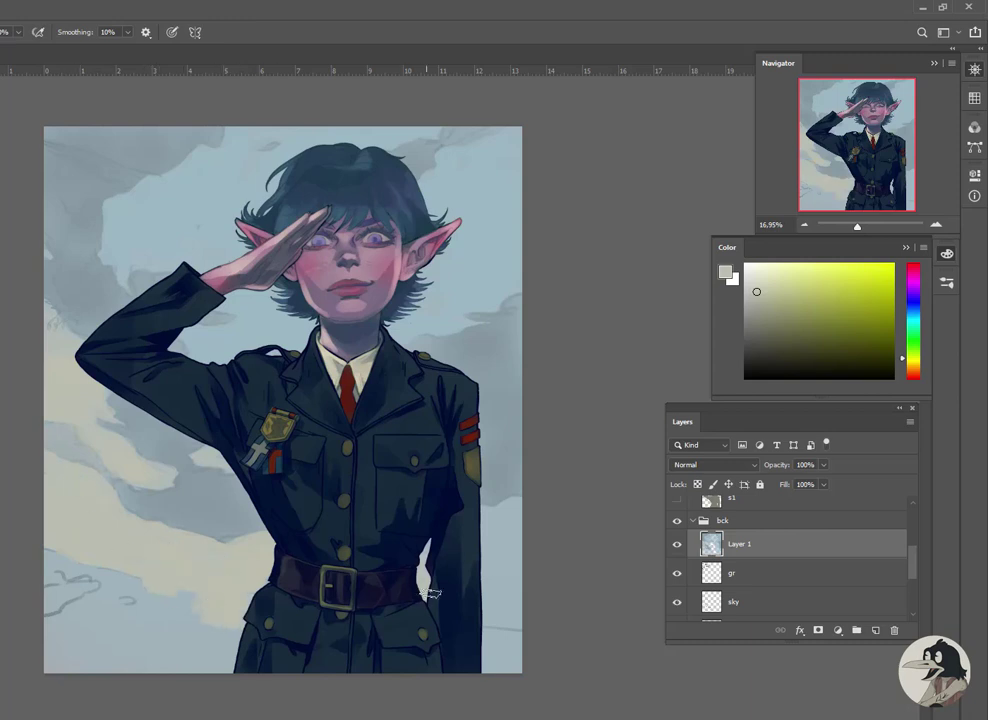
Add peach strokes in the lower-left sky and a salmon cloud streak beside the elf
left_click(517, 529, "alt")
mouse_move(60, 640)
left_mouse_down()
mouse_move(110, 624)
mouse_move(231, 662)
mouse_move(62, 578)
mouse_move(236, 630)
mouse_move(53, 567)
mouse_move(231, 556)
mouse_move(104, 520)
mouse_move(143, 510)
mouse_move(128, 490)
mouse_move(180, 523)
left_mouse_up()
left_click(106, 631, "alt")
left_click(128, 516, "alt")
left_click(154, 520, "alt")
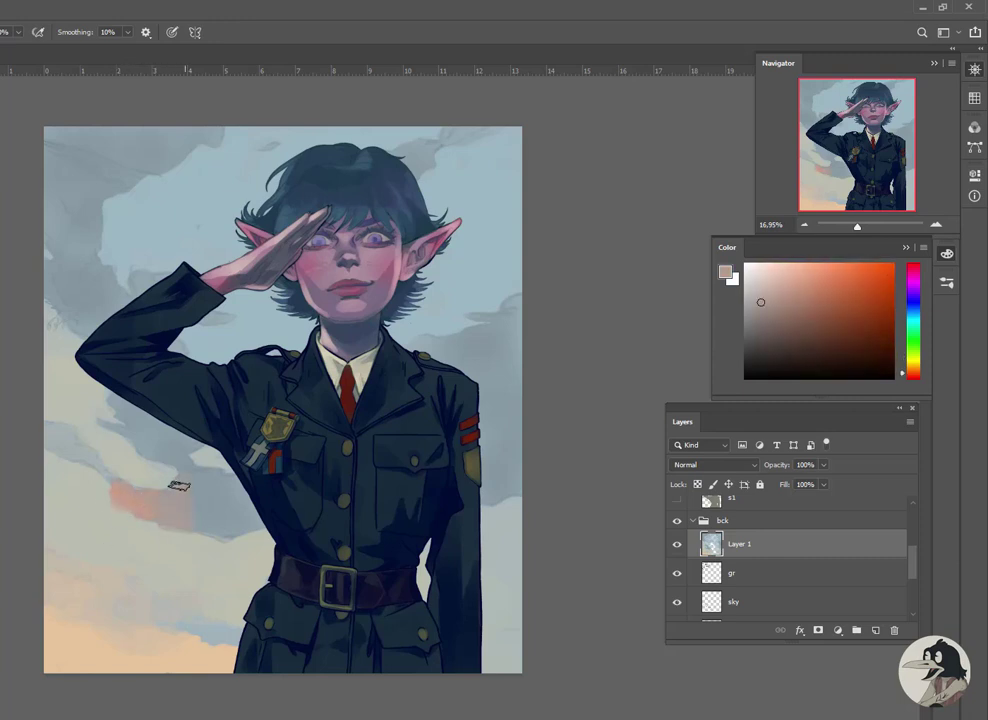
Paint yellow, pink-peach and orange tints into the lower-left clouds
left_click(238, 528, "alt")
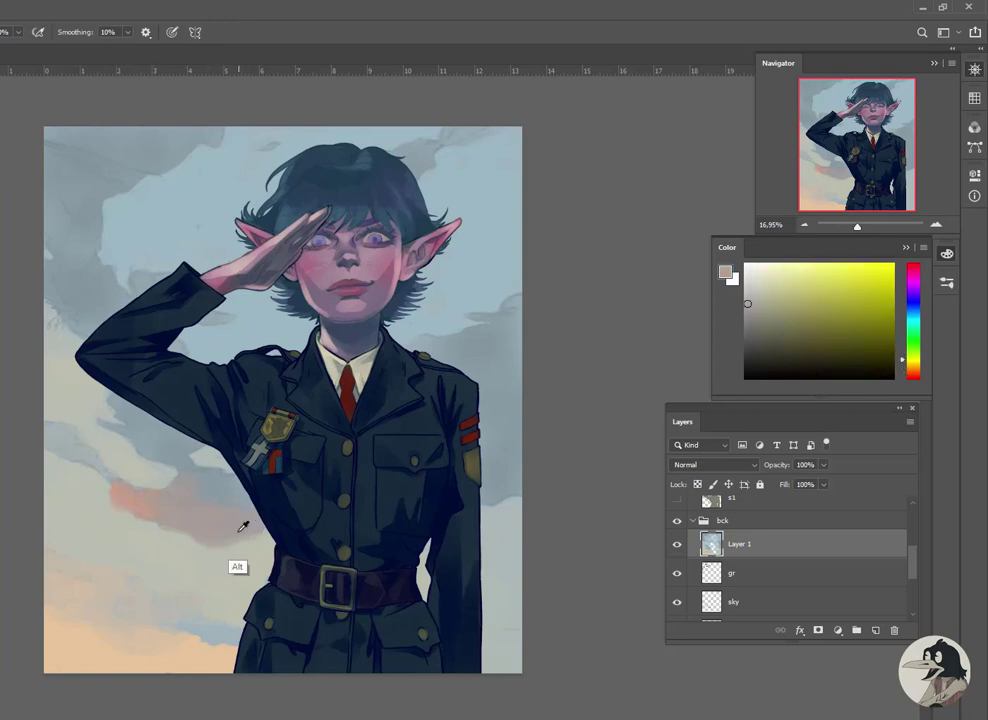
left_click(115, 458, "alt")
left_click(117, 530, "alt")
left_click(116, 478, "alt")
left_click(82, 450, "alt")
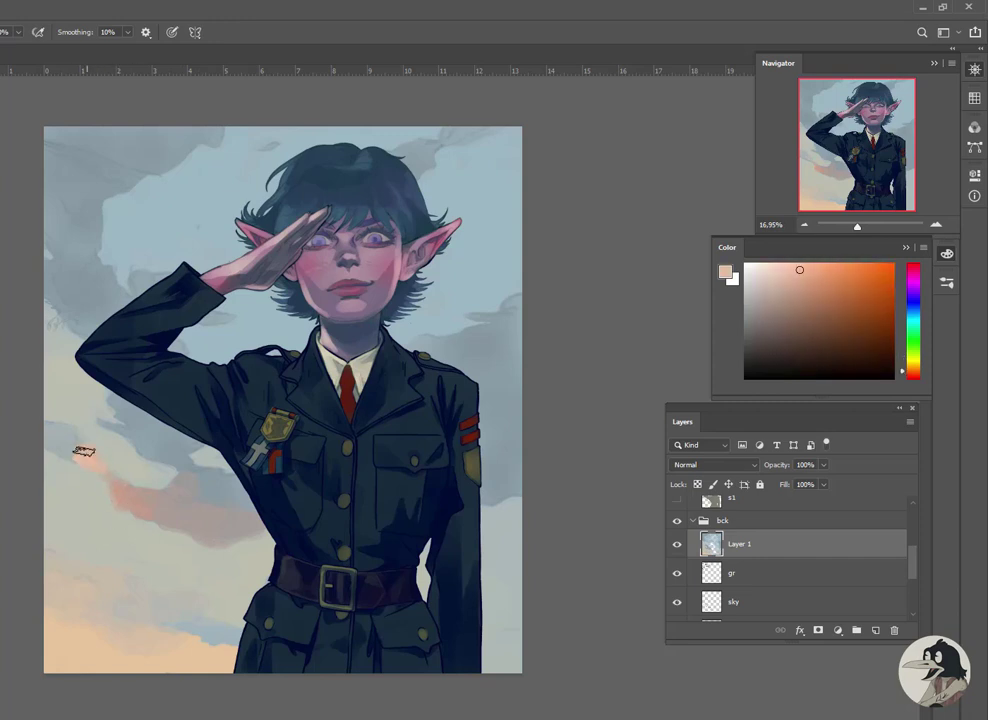
left_click(110, 476, "alt")
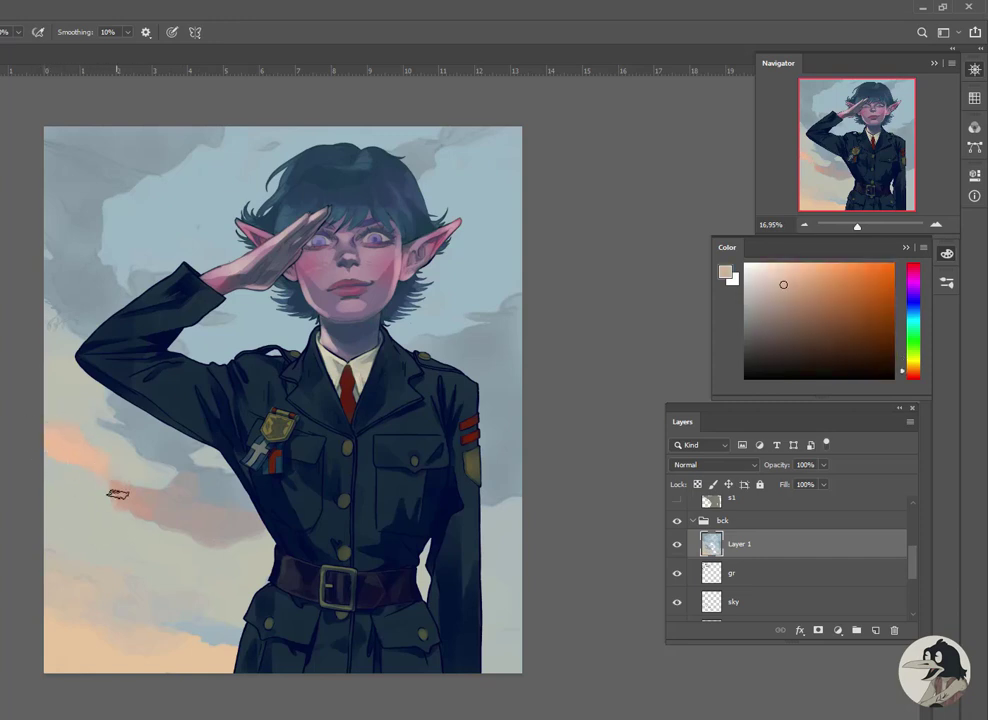
left_click(60, 468, "alt")
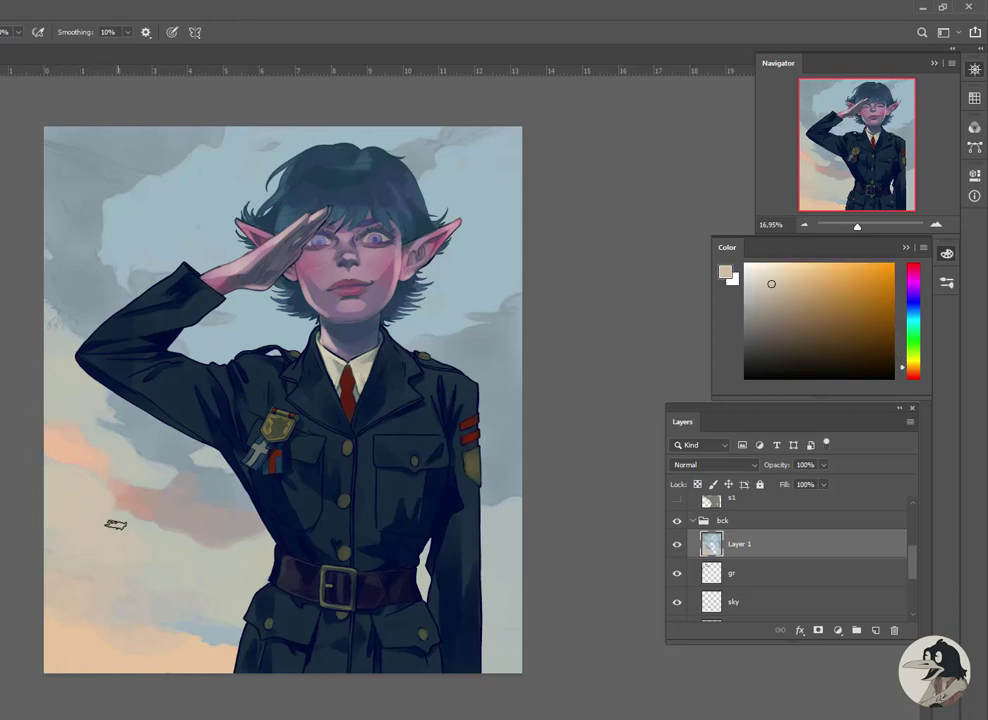
Blend grey-blue, warm grey and grey-green sky tones into the lower-left clouds
left_click(170, 441, "alt")
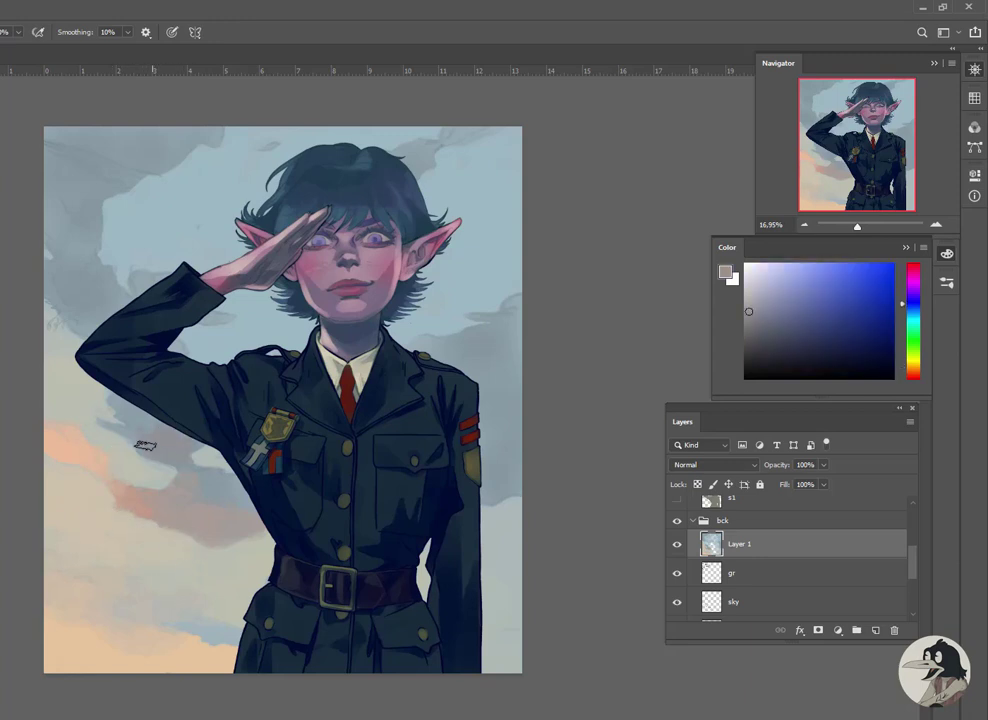
left_click(195, 447, "alt")
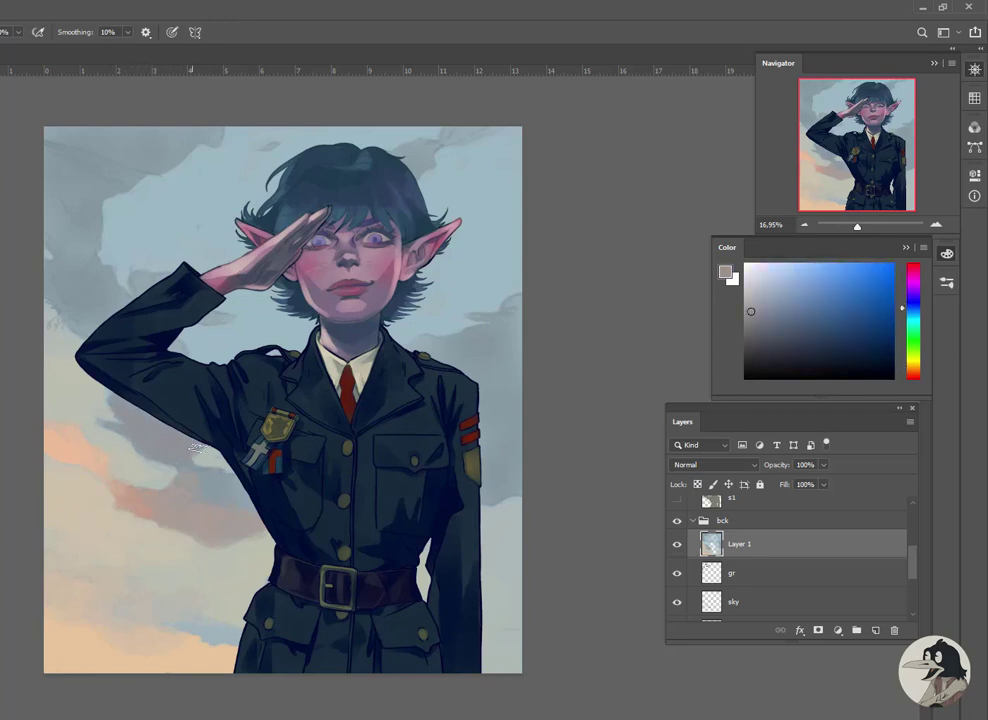
left_click(126, 432, "alt")
left_click(95, 400, "alt")
left_click(79, 398, "alt")
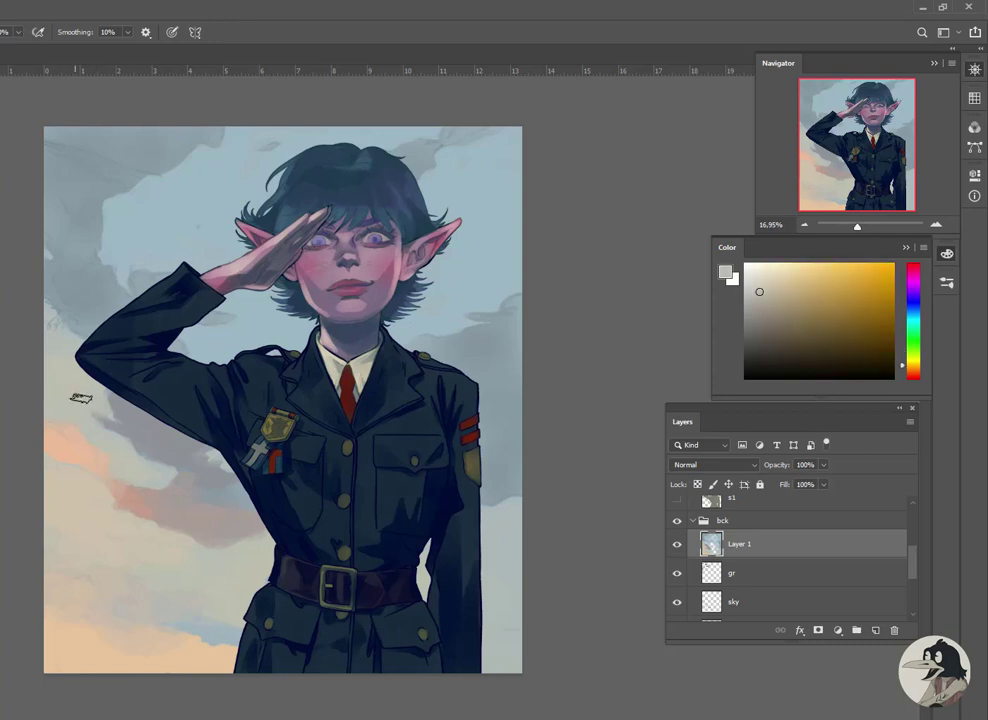
left_click(121, 439, "alt")
Tint the mid-left clouds with pink, grey-lilac and peach against blue sky
left_click(84, 316, "alt")
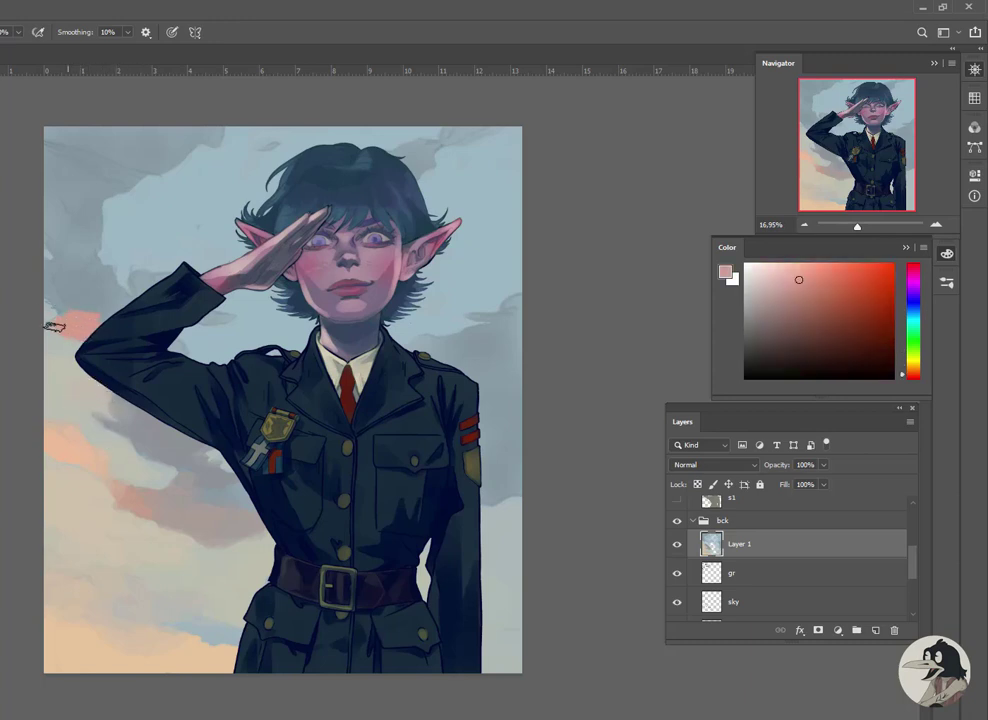
left_click(85, 290, "alt")
left_click(58, 278, "alt")
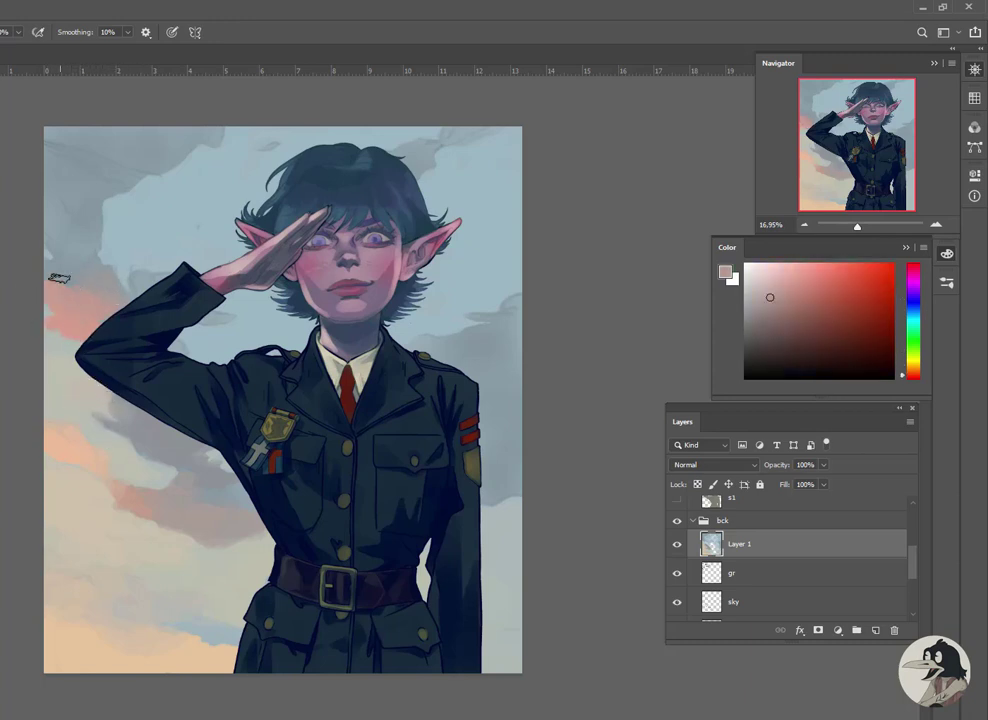
left_click(46, 258, "alt")
left_click(88, 280, "alt")
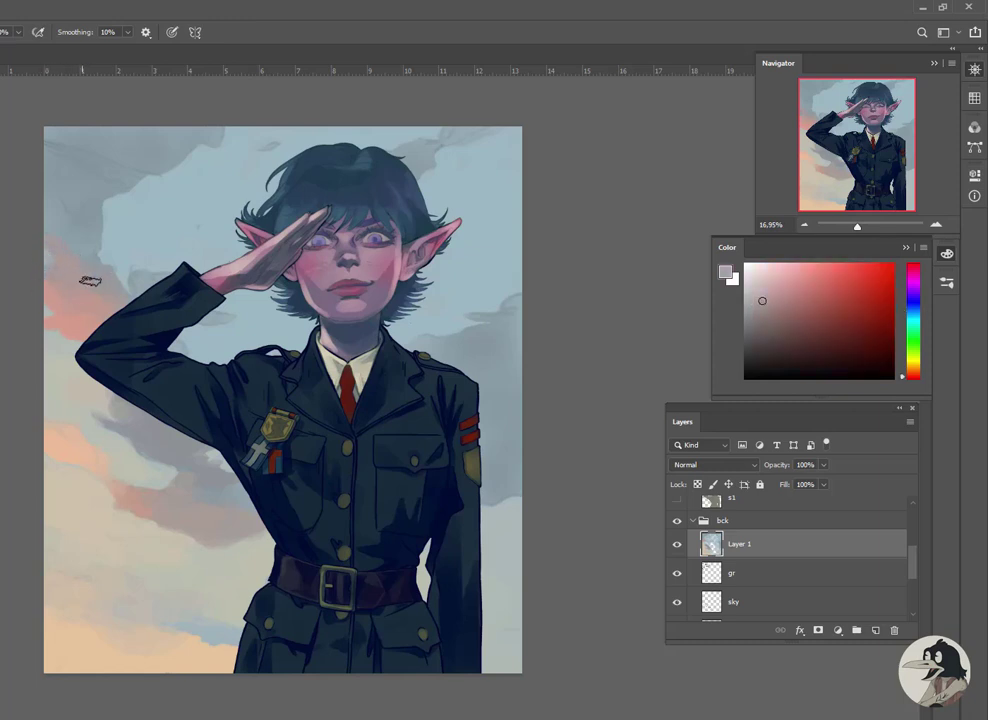
left_click(45, 228, "alt")
left_click(75, 334, "alt")
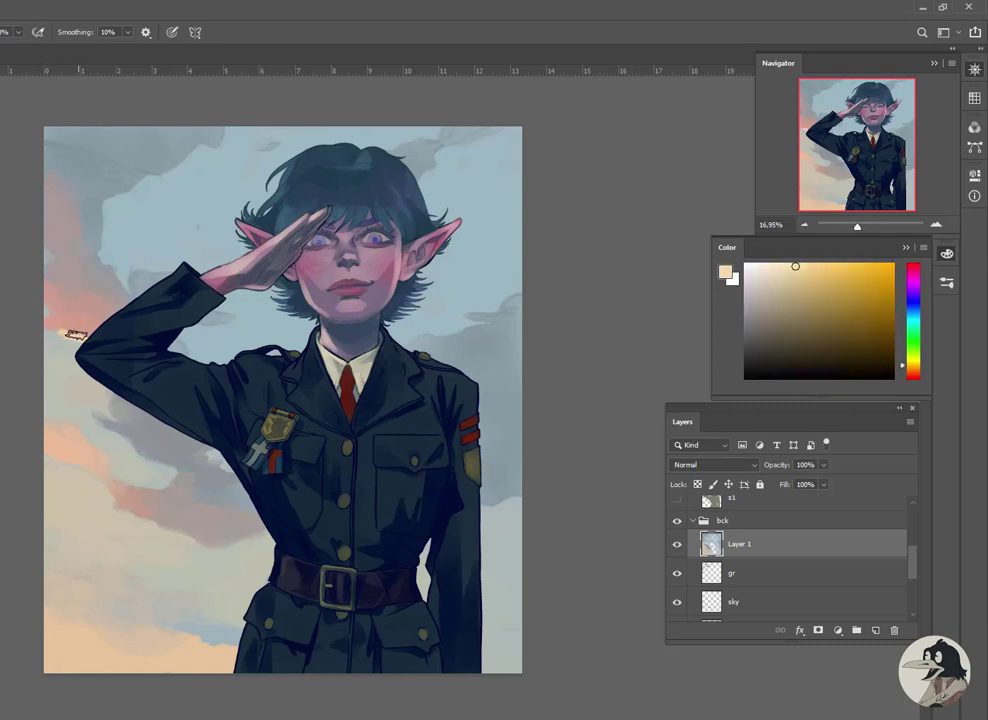
Add orange-peach and reddish-pink glow to the left clouds up toward head level
left_click(76, 333, "alt")
left_click(64, 335, "alt")
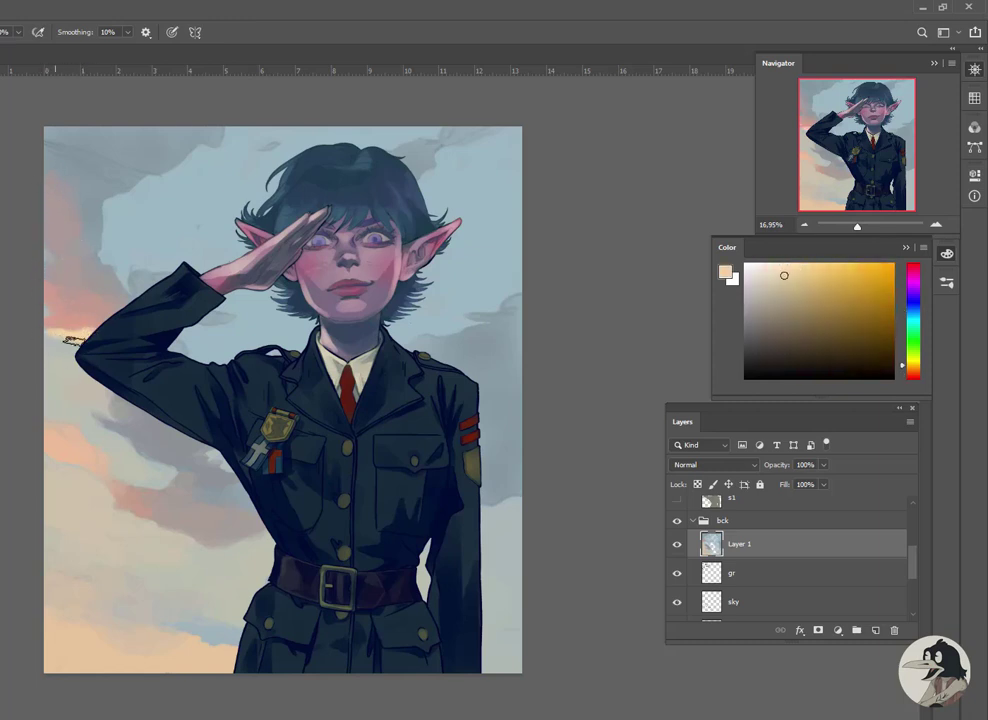
left_click(70, 290, "alt")
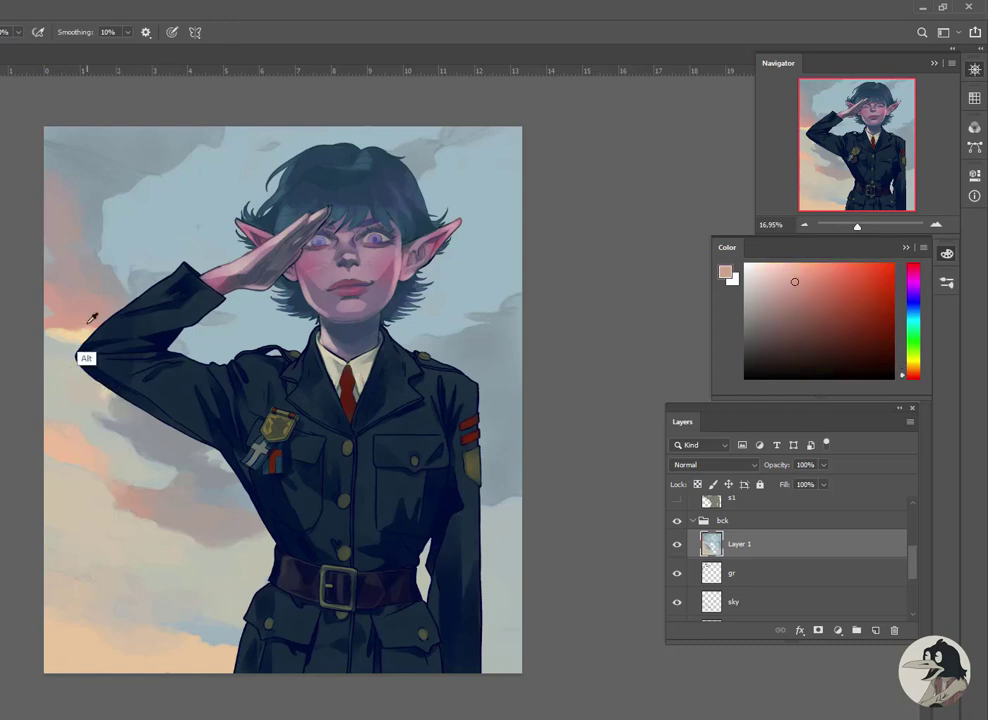
left_click(82, 334, "alt")
left_click(77, 329, "alt")
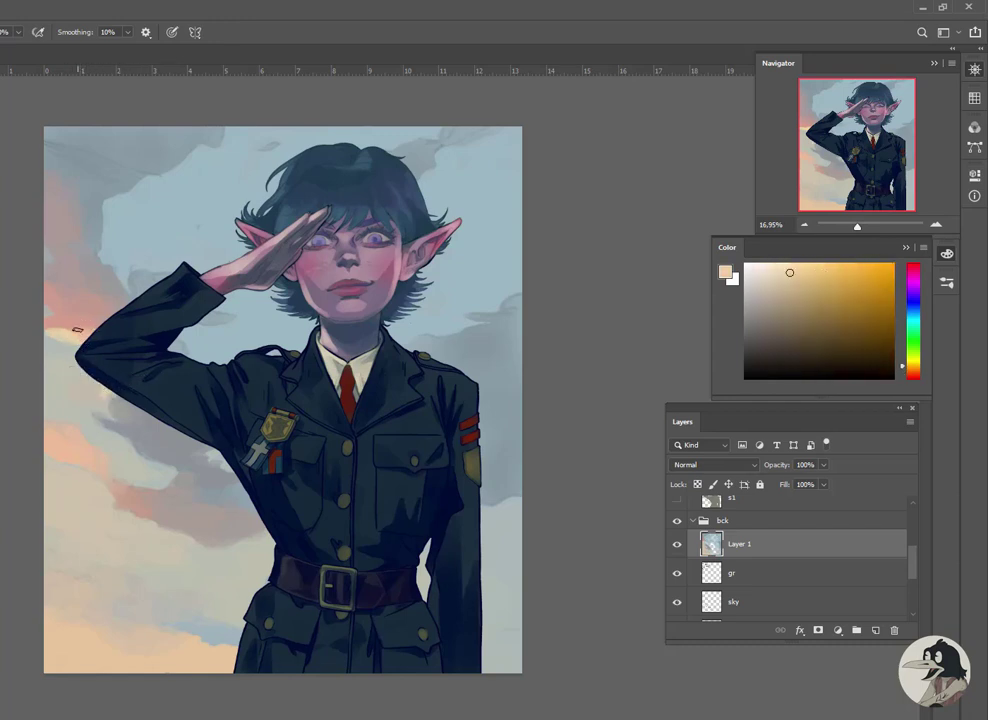
left_click(79, 331, "alt")
left_click(97, 321, "alt")
left_click(134, 273, "alt")
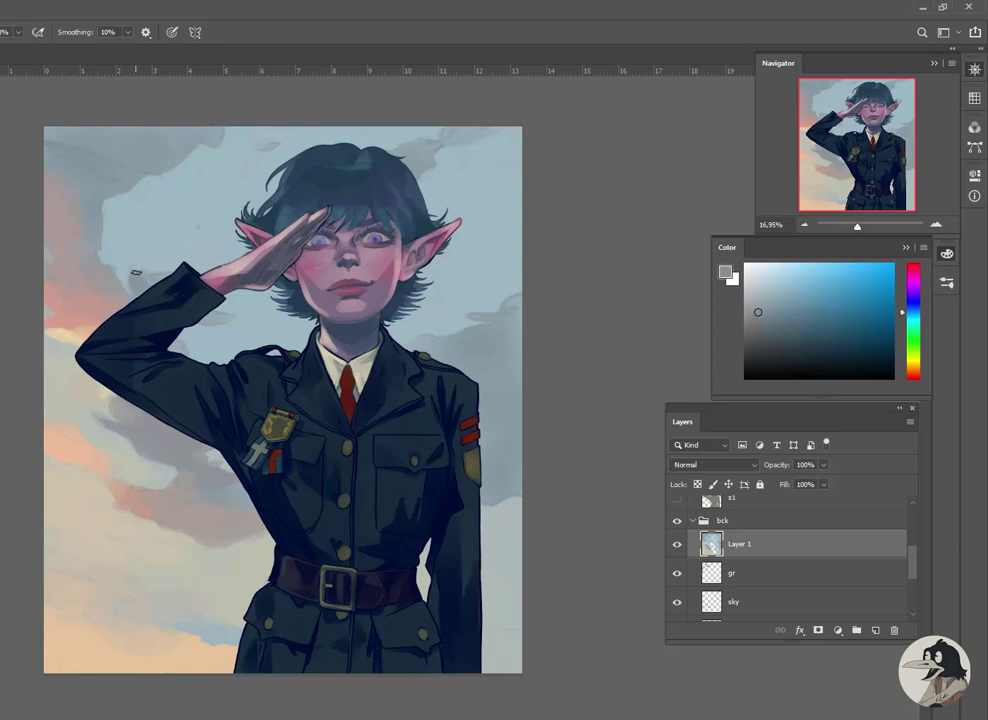
Paint pale pink, cream, tan and peach highlights into the upper-left clouds
left_click(100, 235, "alt")
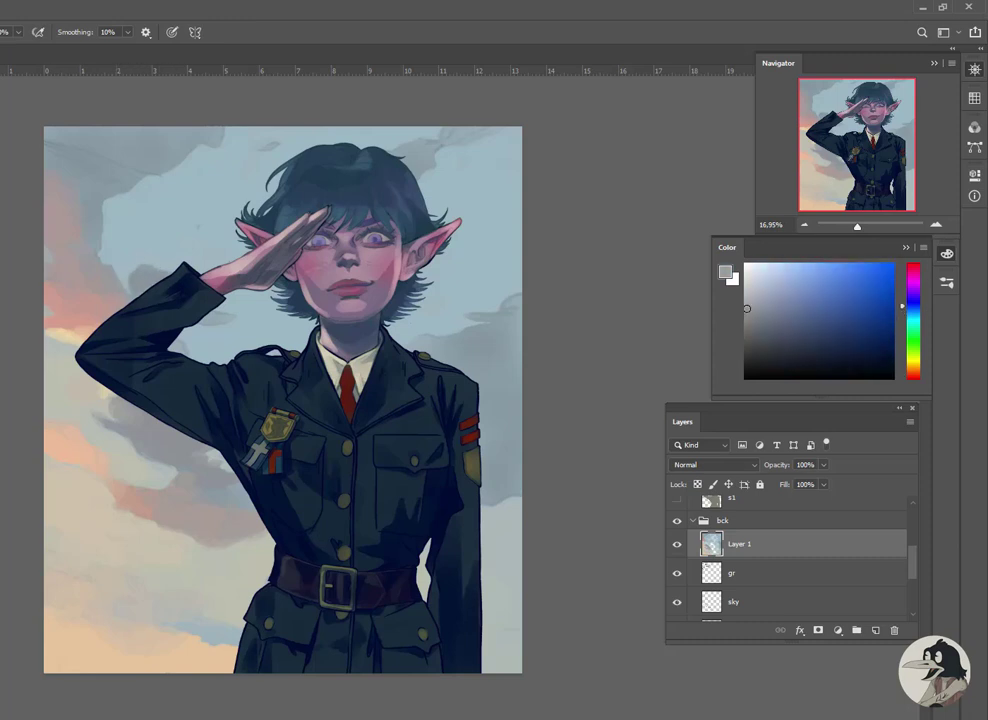
left_click(150, 261, "alt")
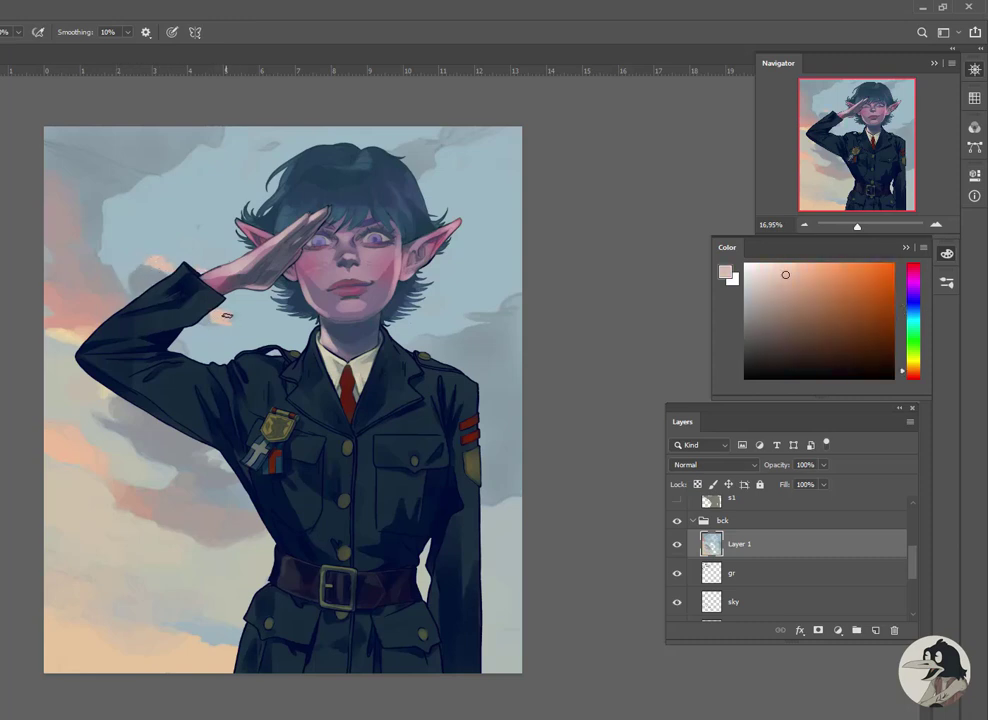
left_click(238, 317, "alt")
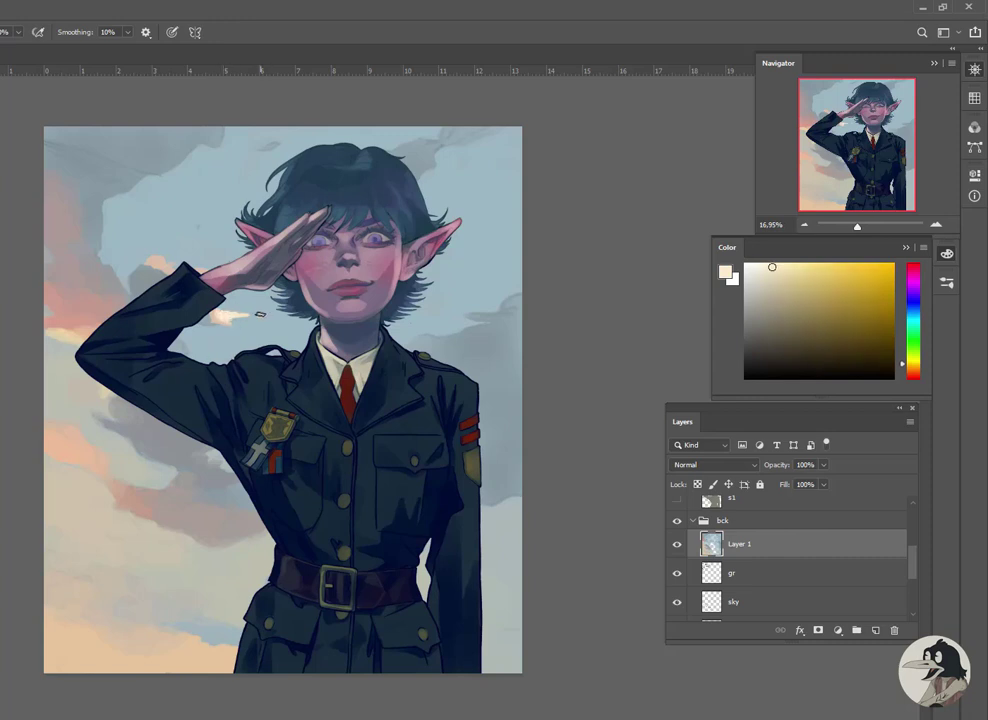
left_click(195, 268, "alt")
left_click(185, 271, "alt")
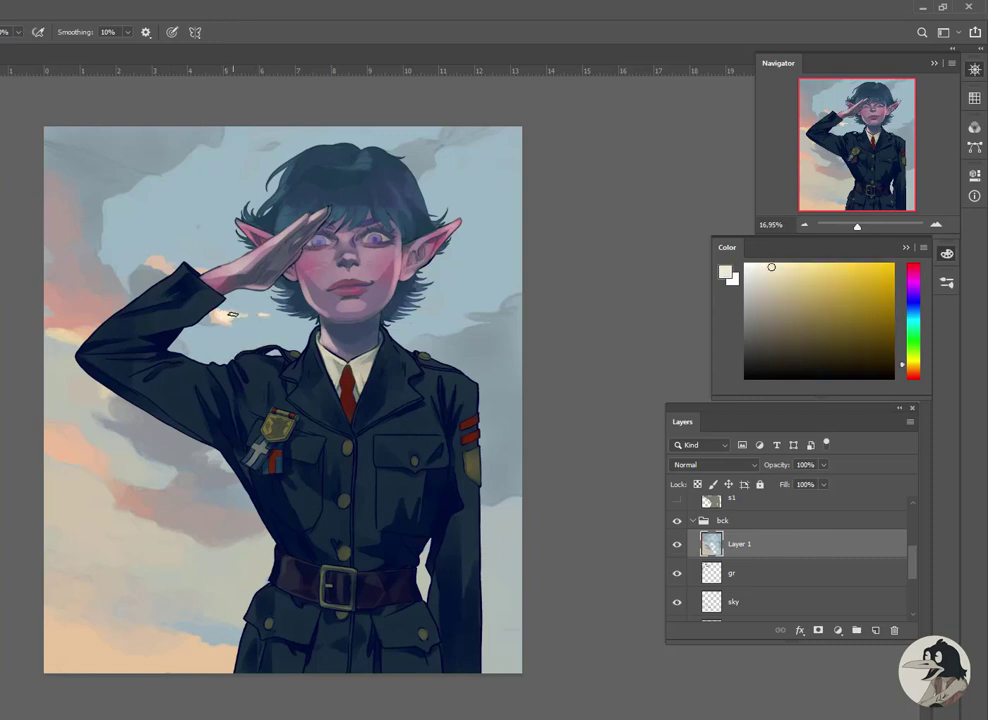
left_click(158, 263, "alt")
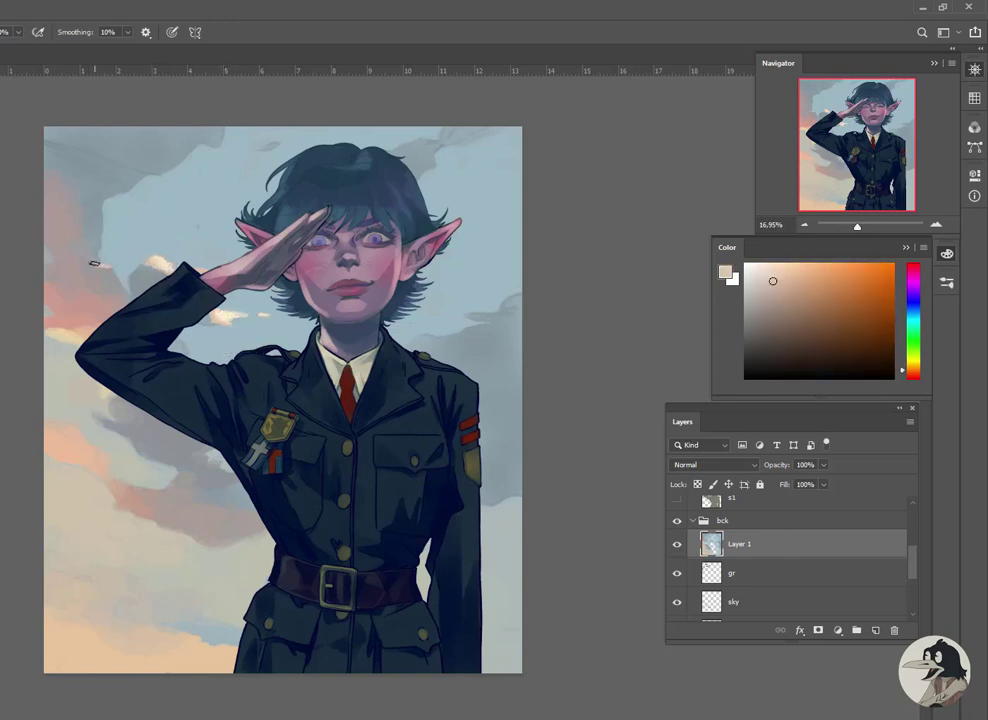
left_click(108, 268, "alt")
key("ctrl")
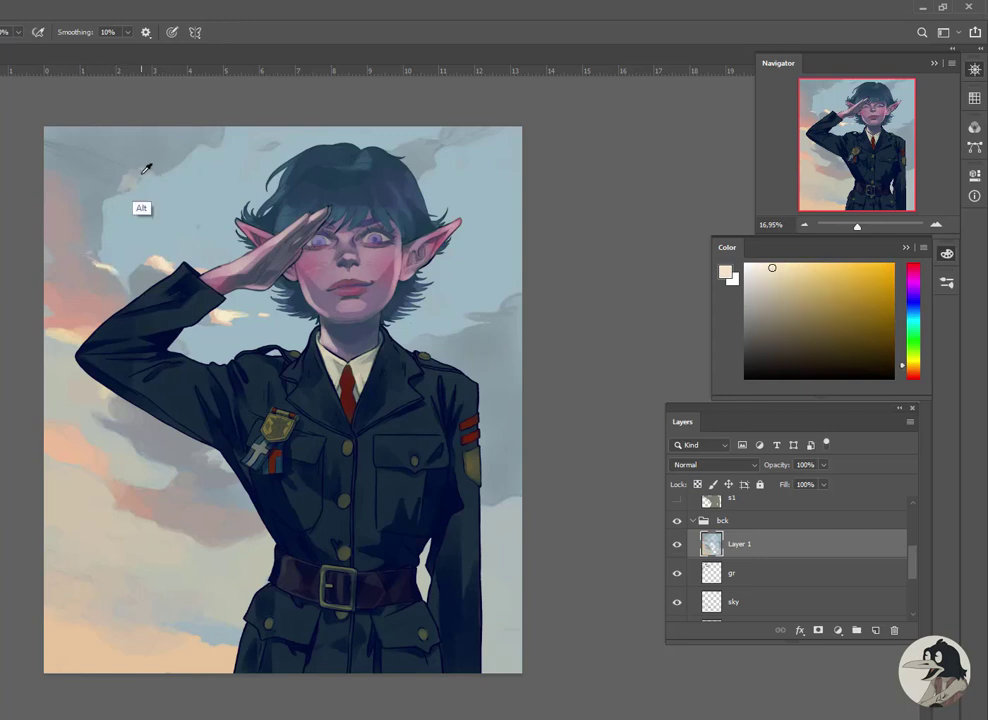
Blend bluish-grey and sky-blue strokes into the upper sky around the pink cloud
left_click(144, 184, "alt")
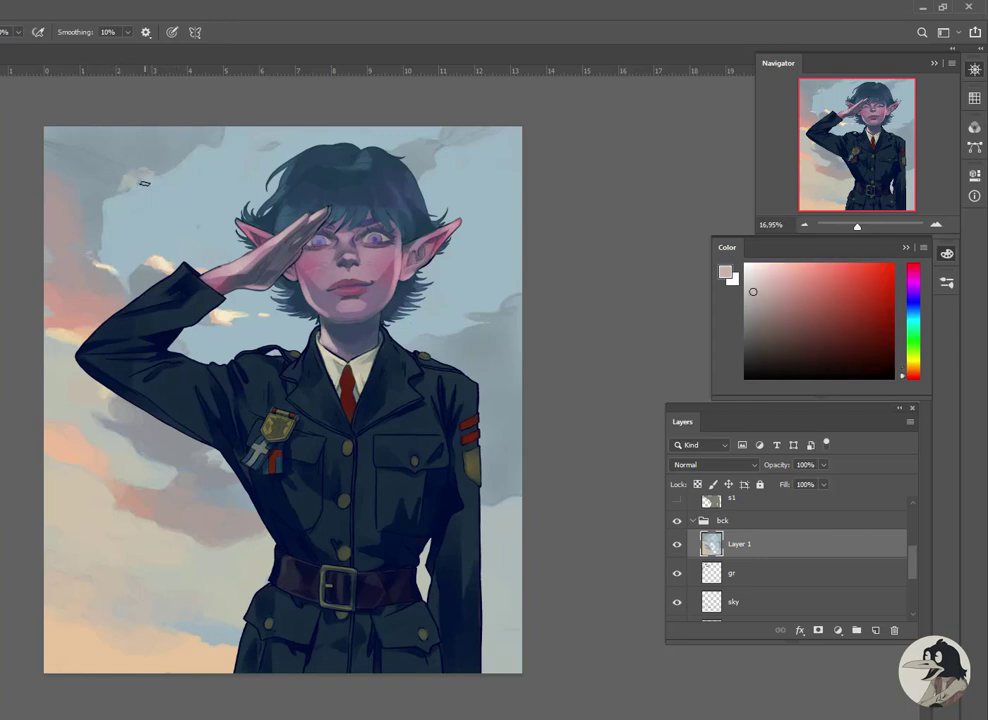
left_click(95, 133, "alt")
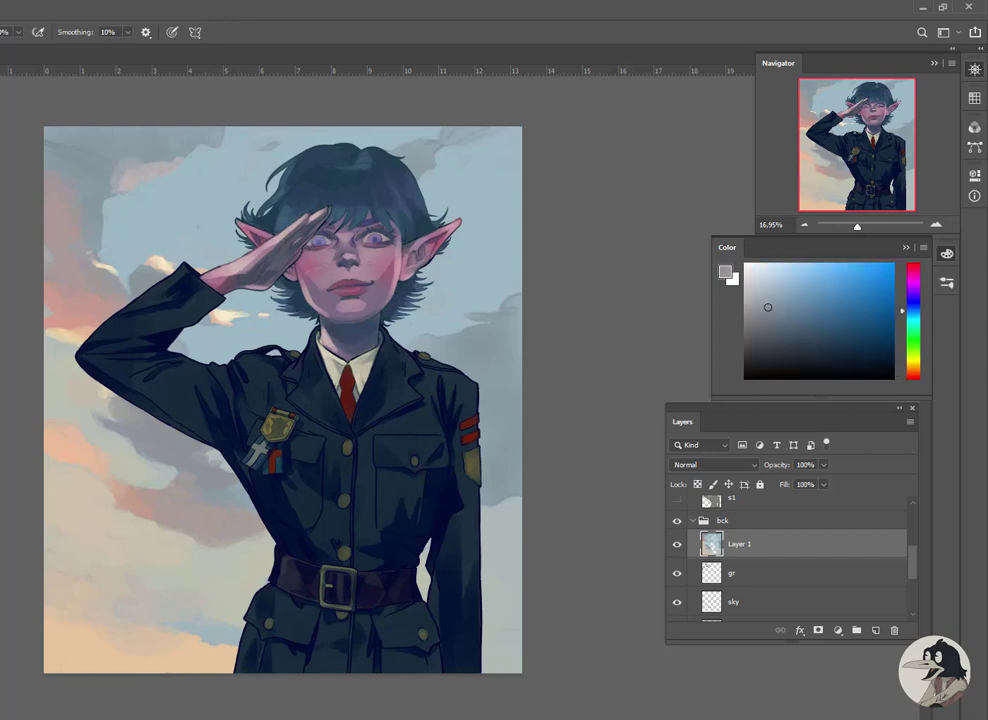
left_click(137, 159, "alt")
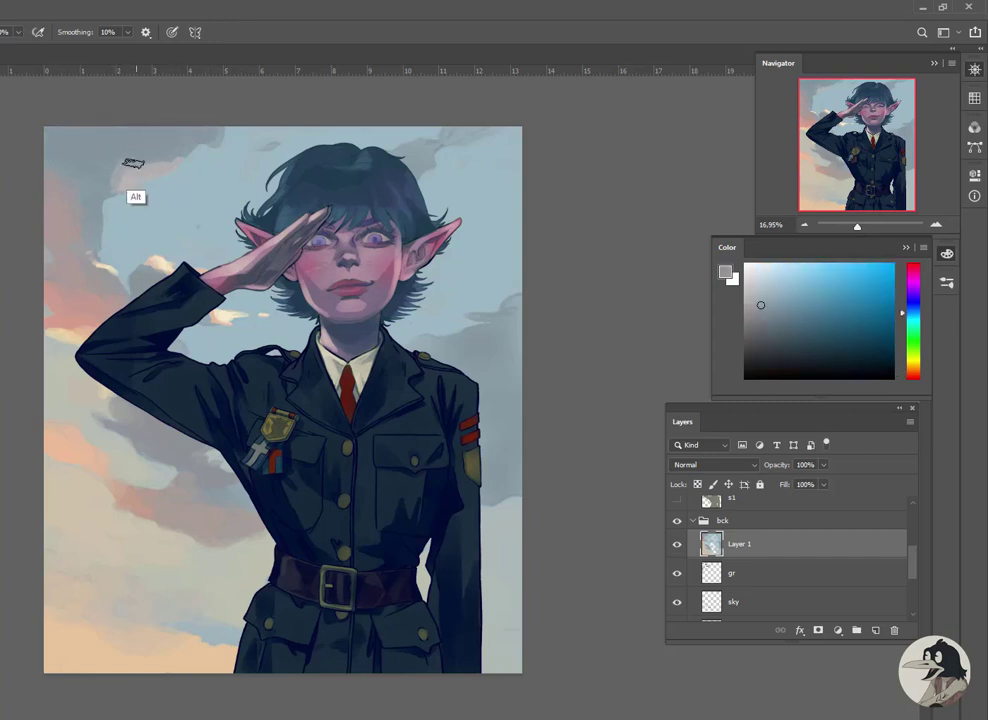
left_click(199, 128, "alt")
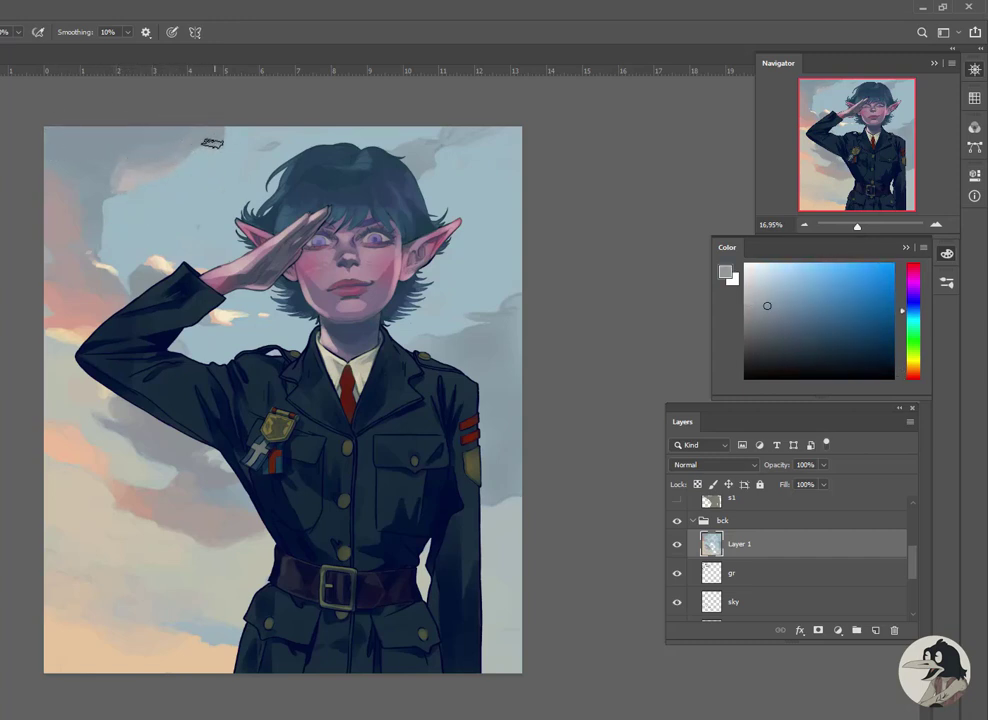
left_click(172, 153, "alt")
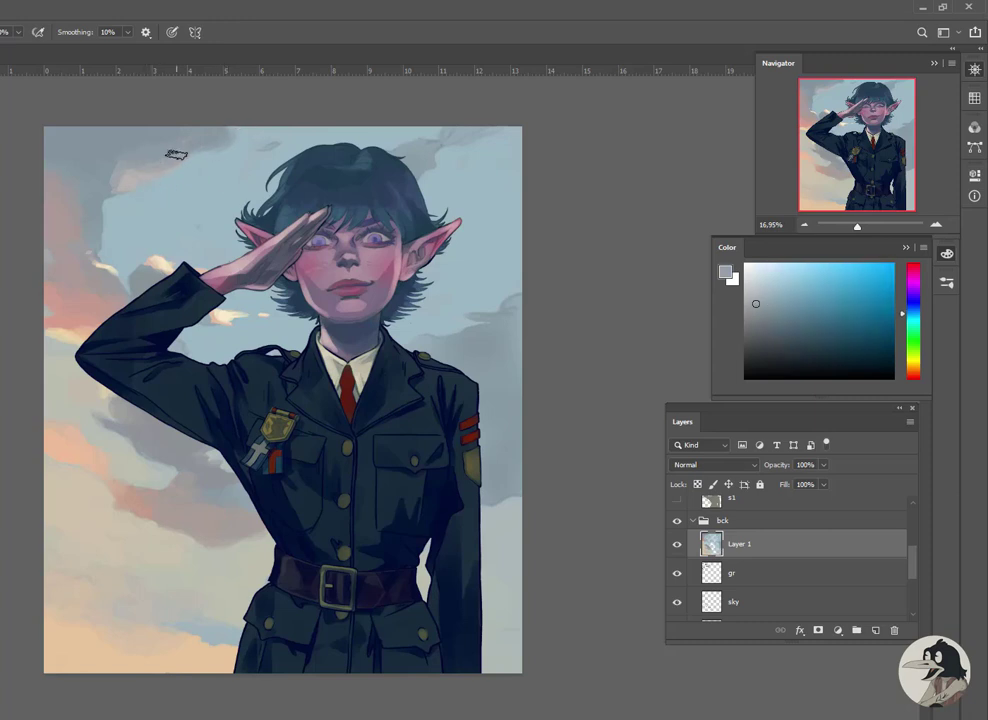
left_click(118, 167, "alt")
left_click(80, 156, "alt")
left_click(78, 166, "alt")
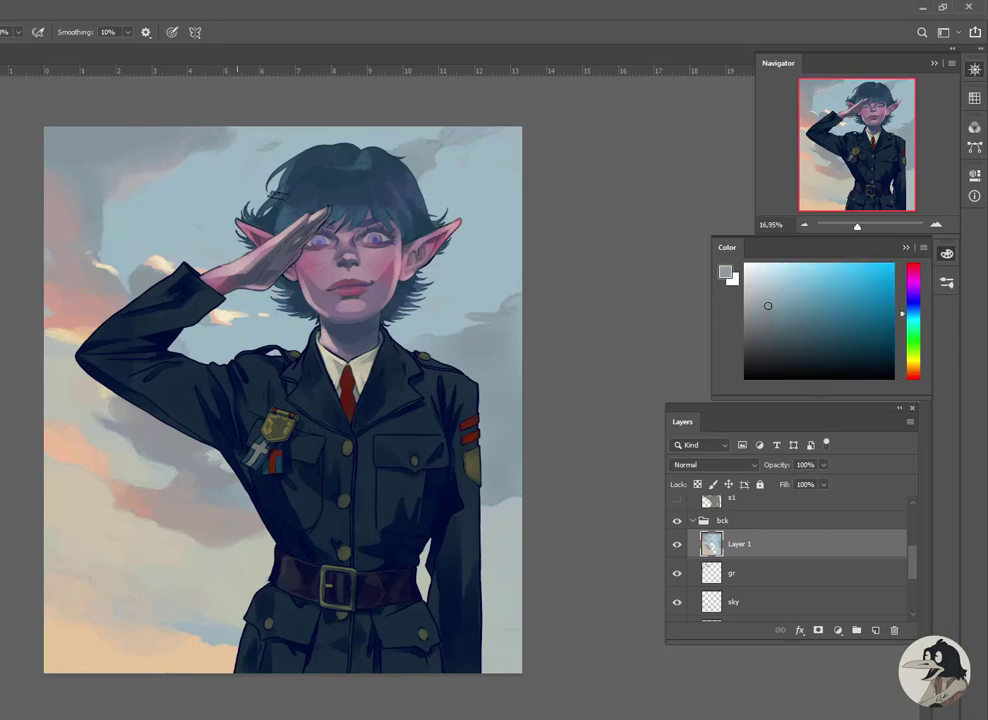
left_click(261, 147, "alt")
mouse_move(210, 315)
left_mouse_down()
mouse_move(256, 317)
mouse_move(239, 322)
left_mouse_up()
Paint sky blue along the top edge and into the sky near the hair
left_click(158, 273, "alt")
left_click_drag(155, 265, 376, 115)
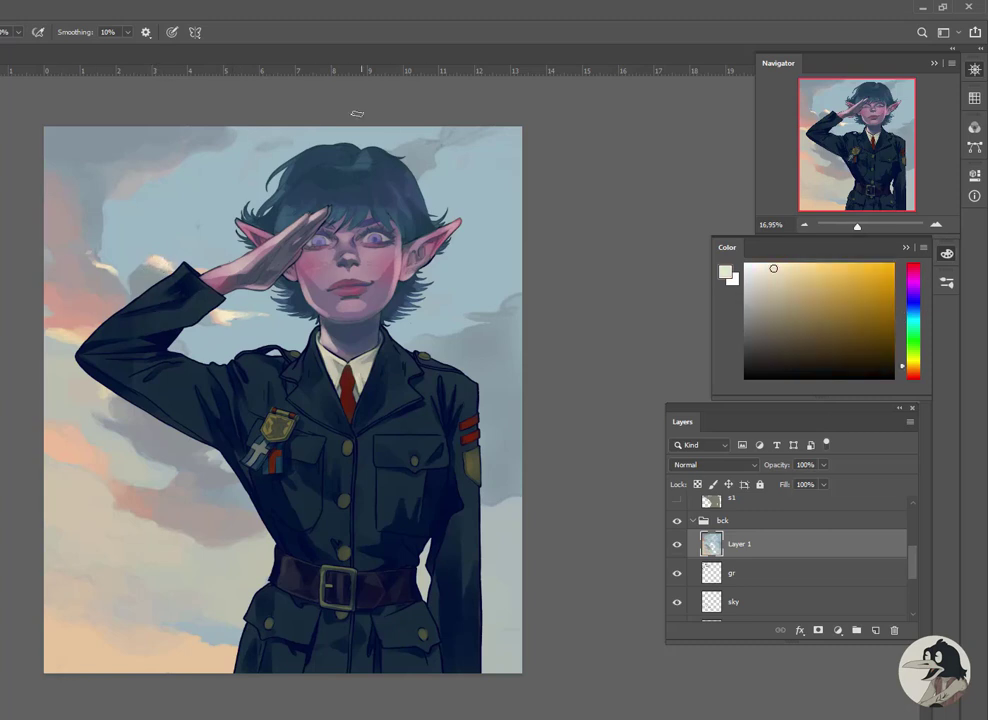
left_click(430, 165, "alt")
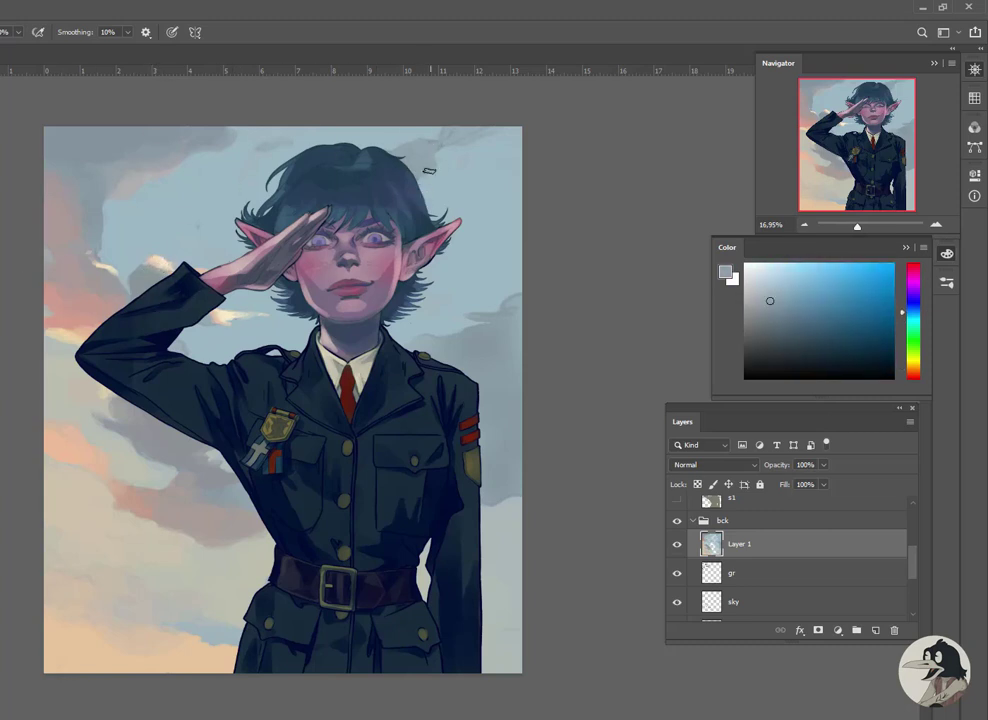
left_click(405, 144, "alt")
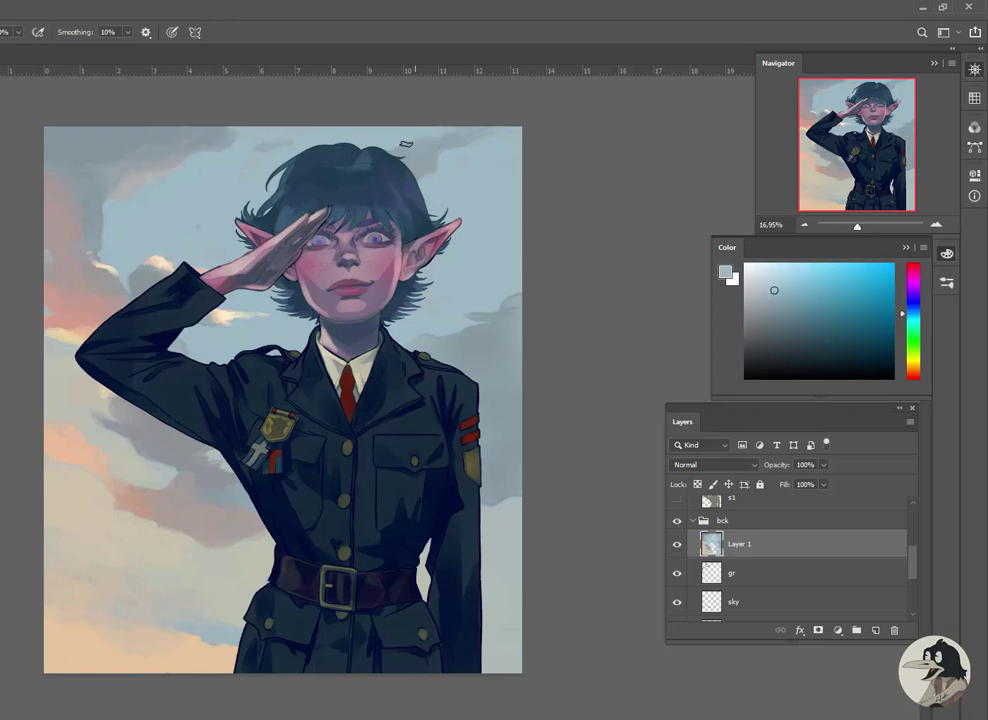
left_click(465, 175, "alt")
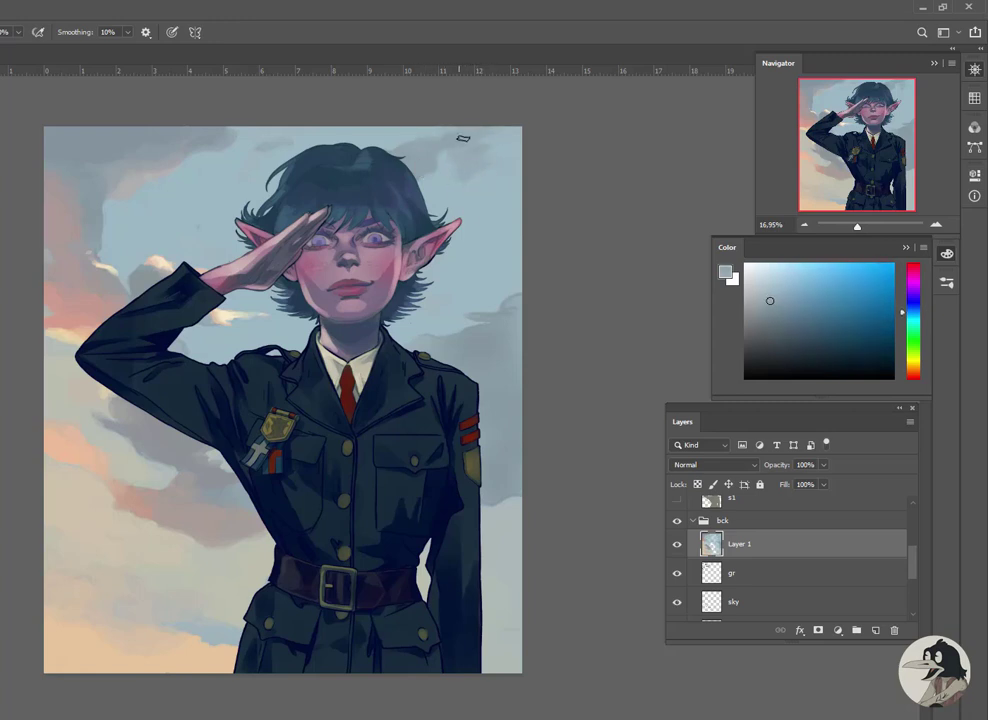
left_click(420, 165, "alt")
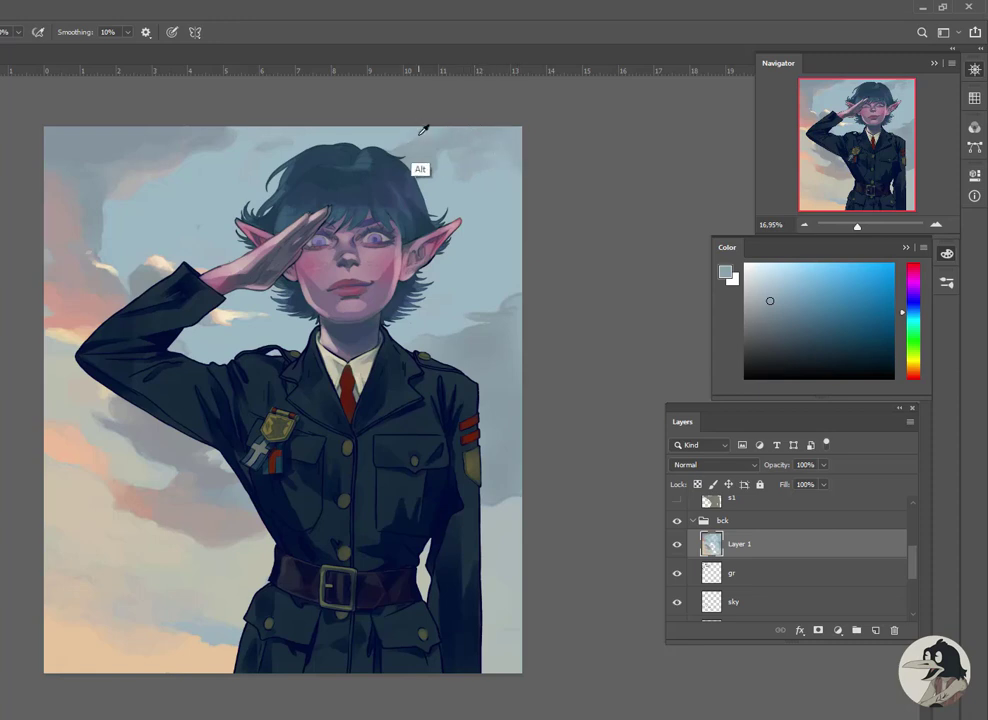
Add pale yellow highlights to the cloud just right of the hair
left_click(392, 160, "alt")
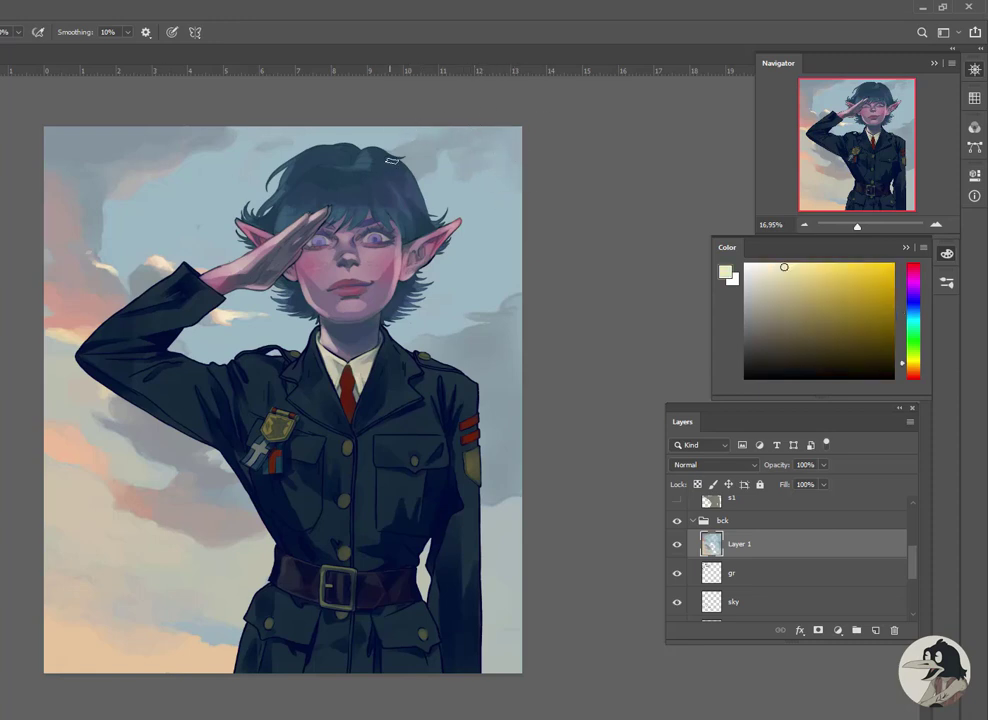
left_click(397, 140, "alt")
left_click(408, 152, "alt")
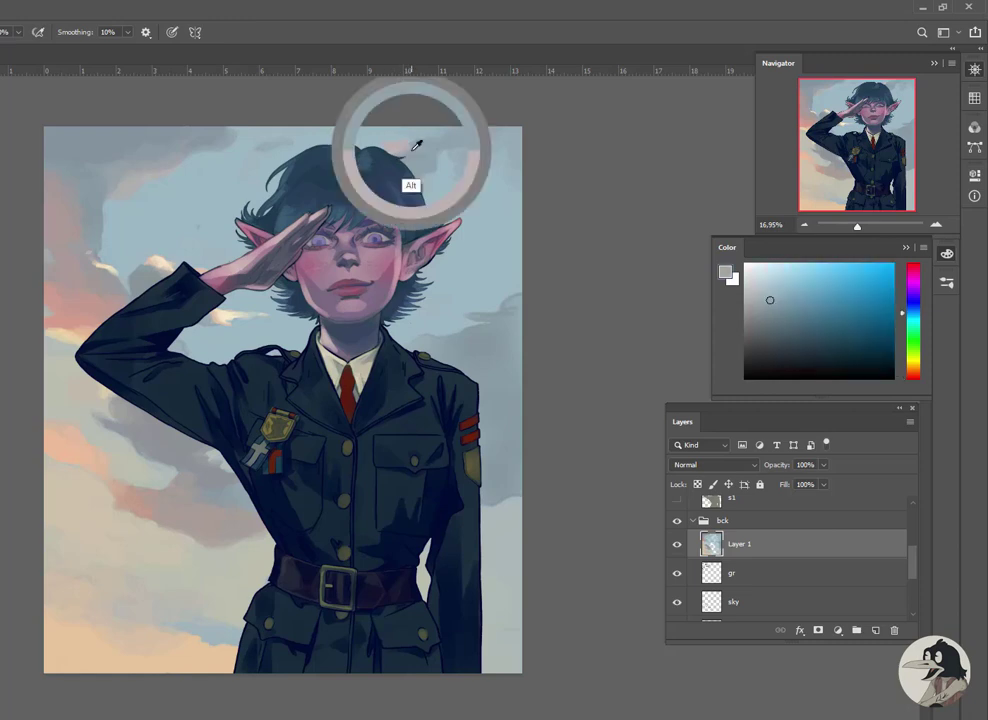
left_click(398, 150, "alt")
left_click(403, 151, "alt")
left_click(422, 159, "alt")
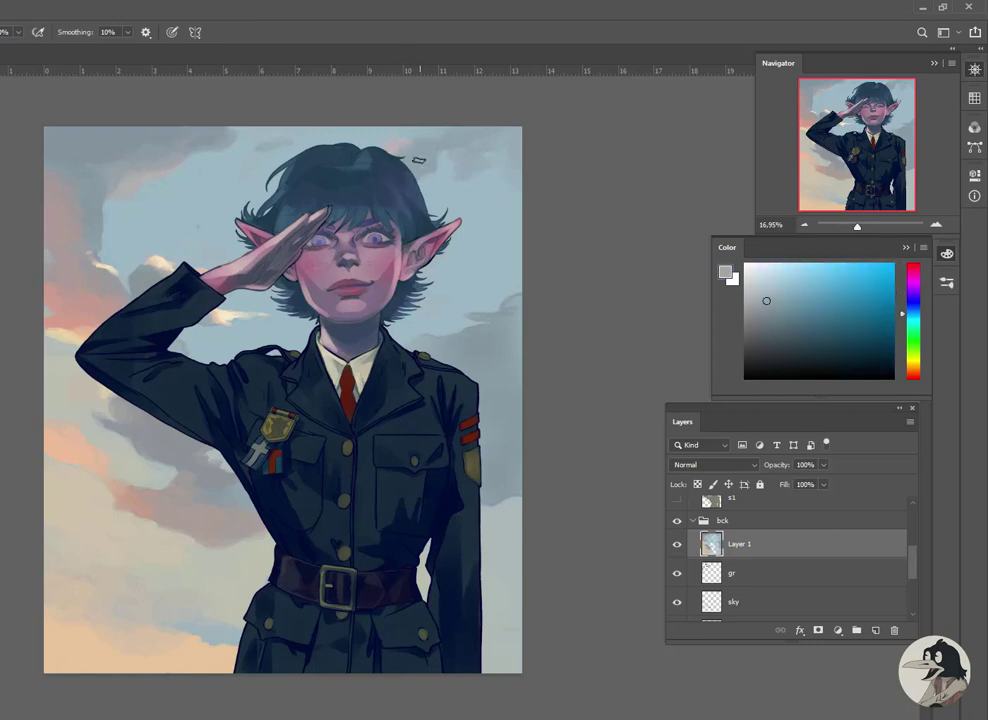
left_click(417, 146, "alt")
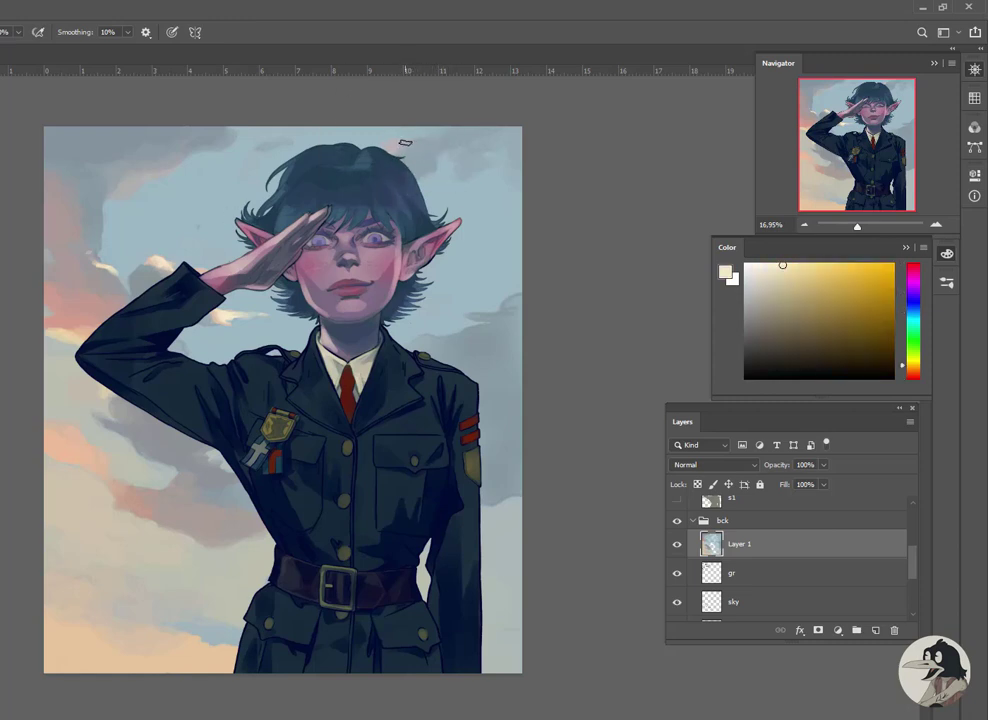
left_click(410, 140, "alt")
left_click(418, 145, "alt")
Soften the sky left of the head and beside the uniform with light blues
left_click(129, 240, "alt")
left_click(107, 222, "alt")
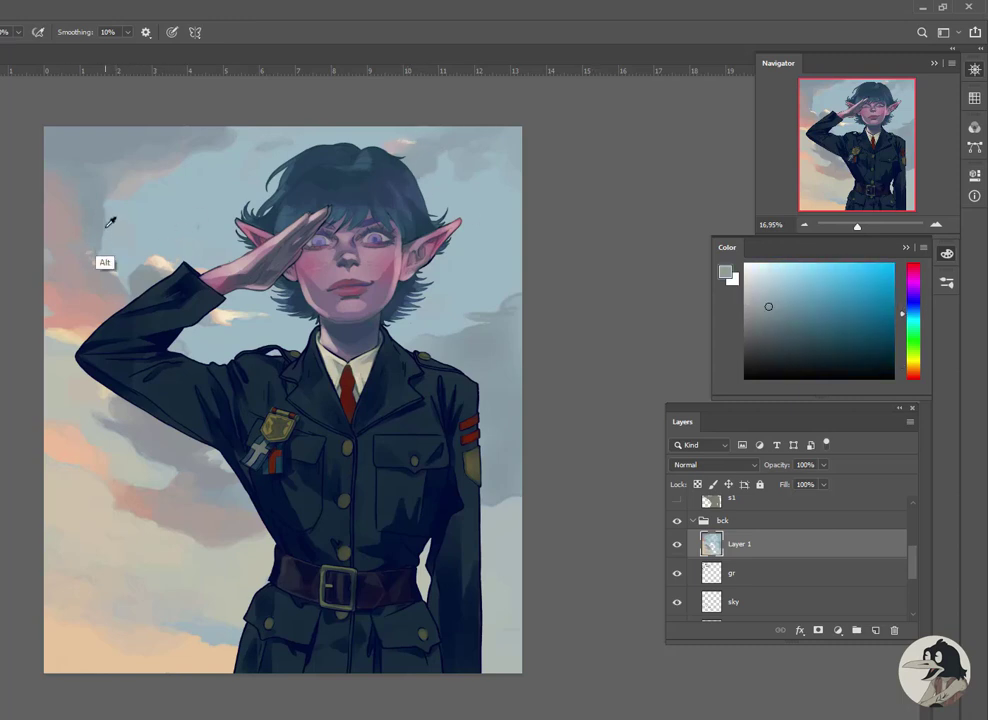
left_click(519, 298, "alt")
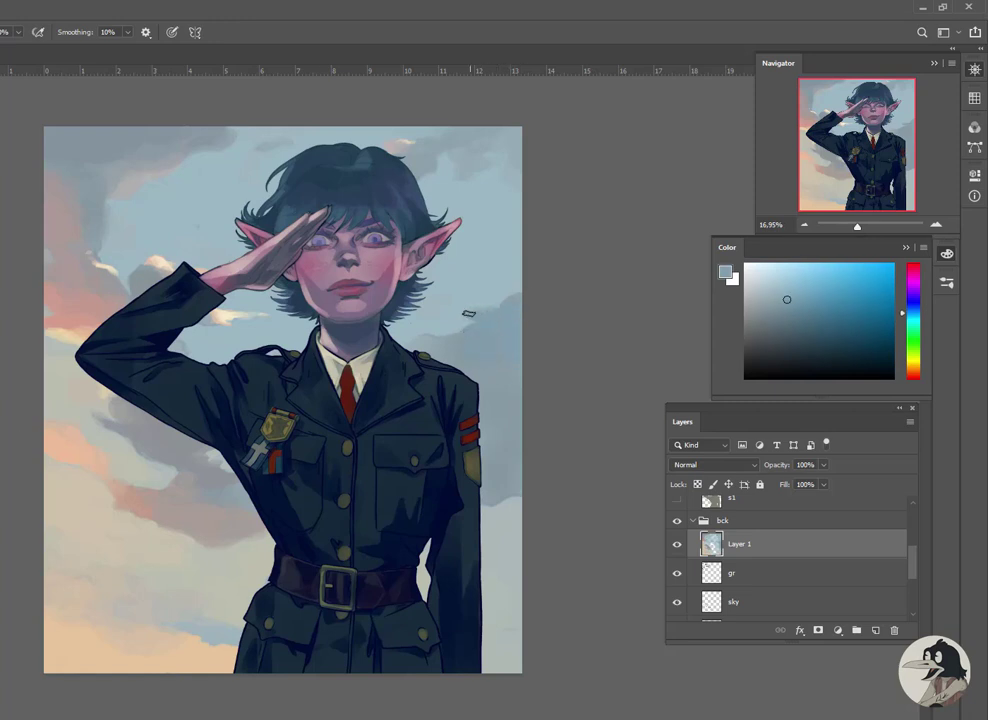
left_click(445, 345, "alt")
left_click(507, 503, "alt")
left_click(515, 510, "alt")
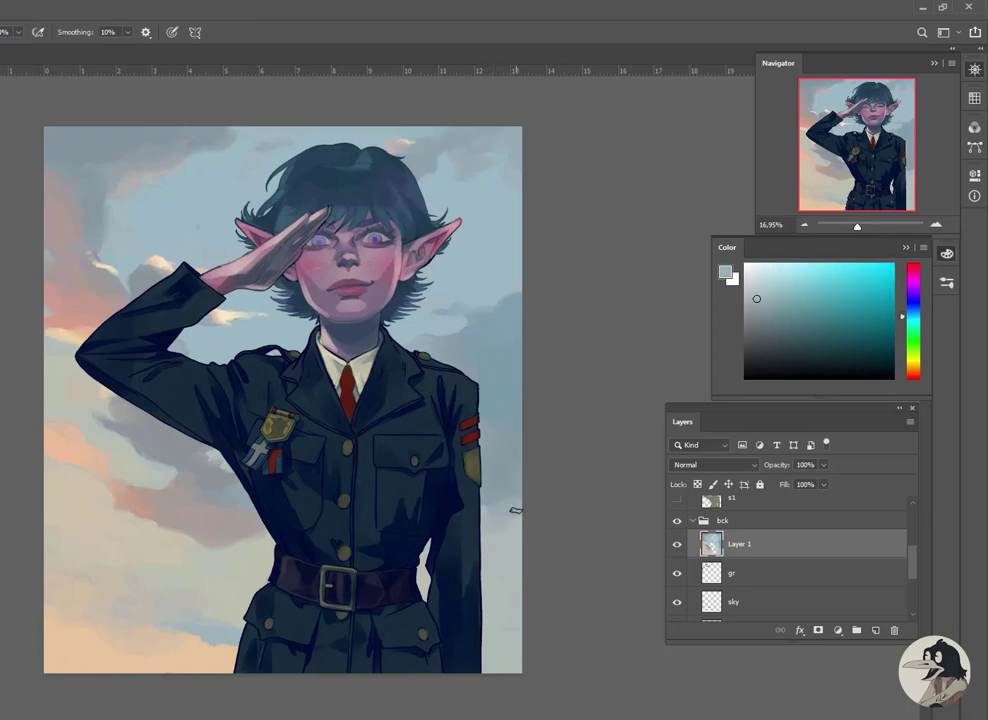
Blend salmon, peach, dusty rose and grey-lavender into the left-edge clouds
left_click(85, 328, "alt")
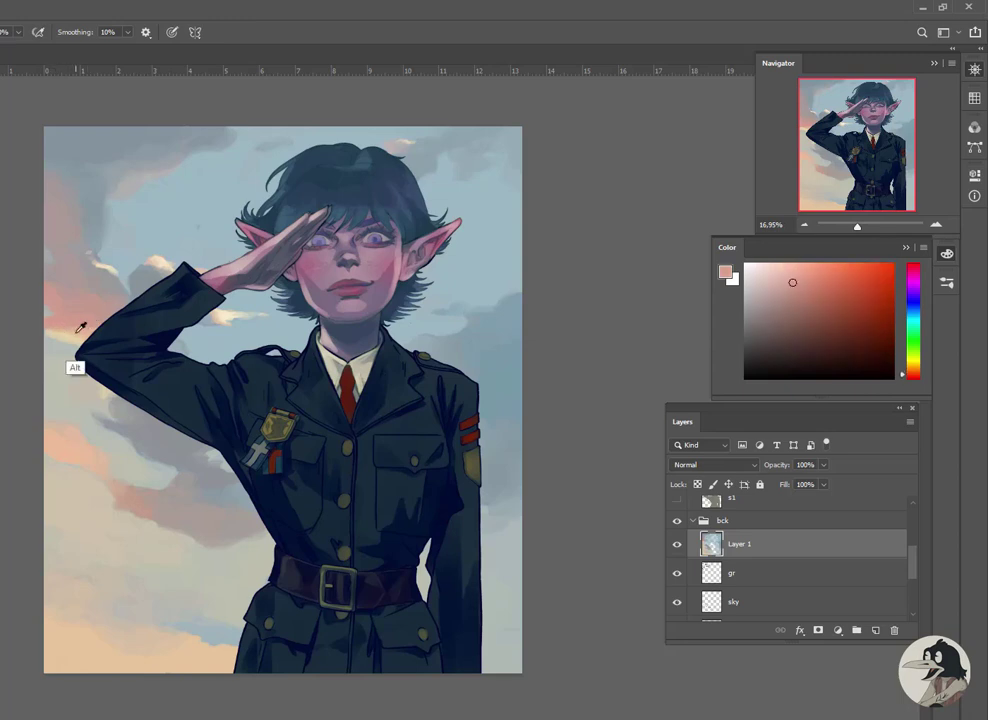
left_click(59, 284, "alt")
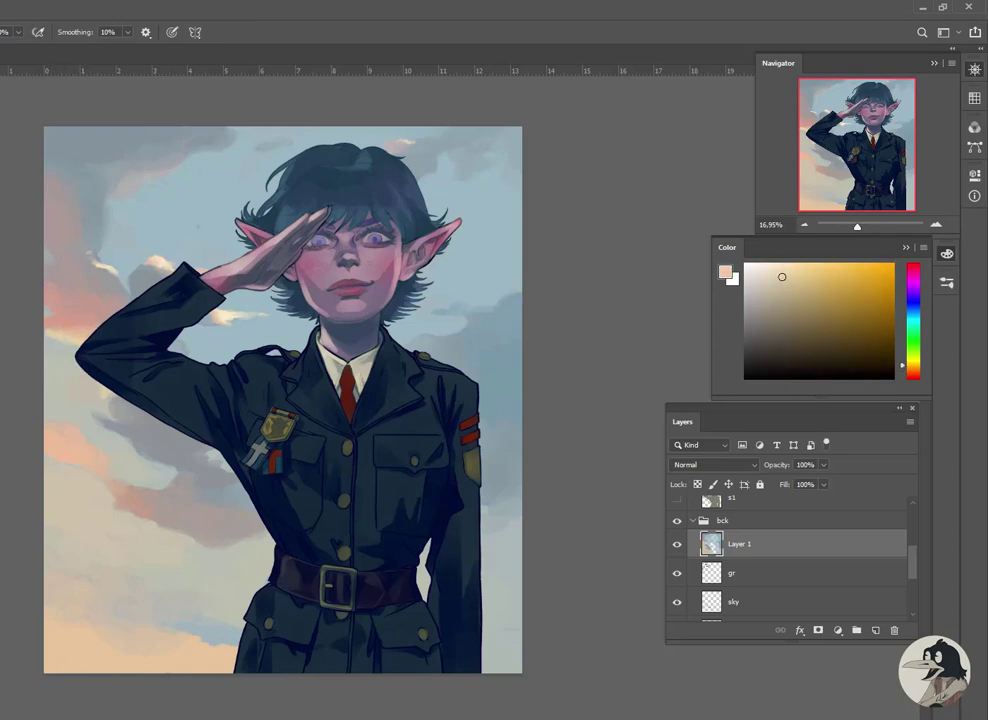
left_click(60, 290, "alt")
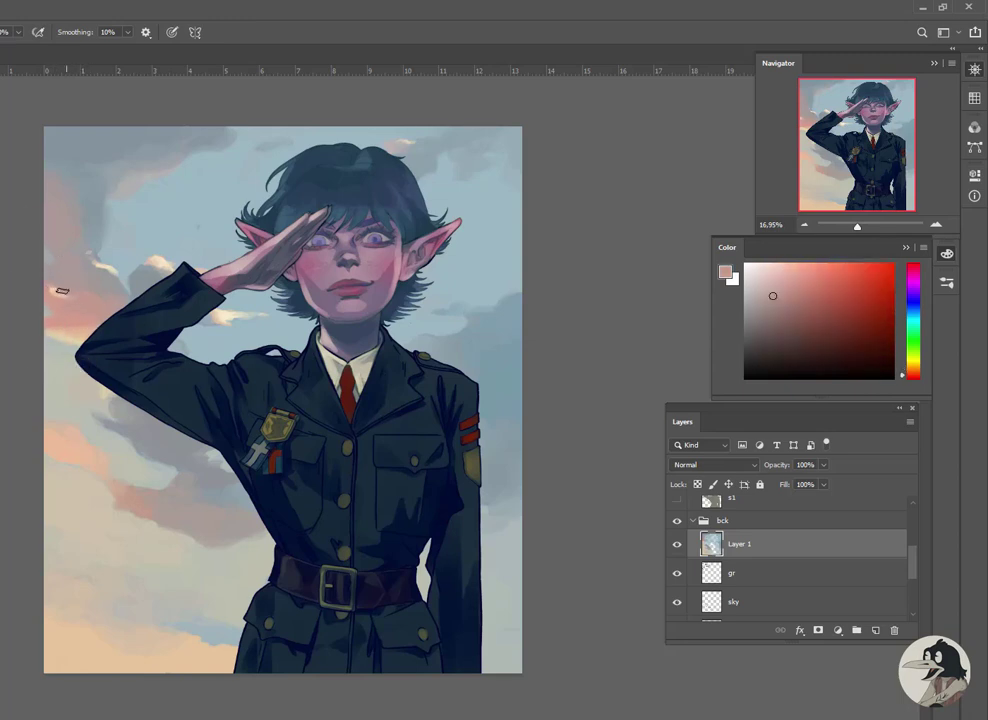
left_click(61, 289, "alt")
left_click(95, 257, "alt")
left_click(88, 259, "alt")
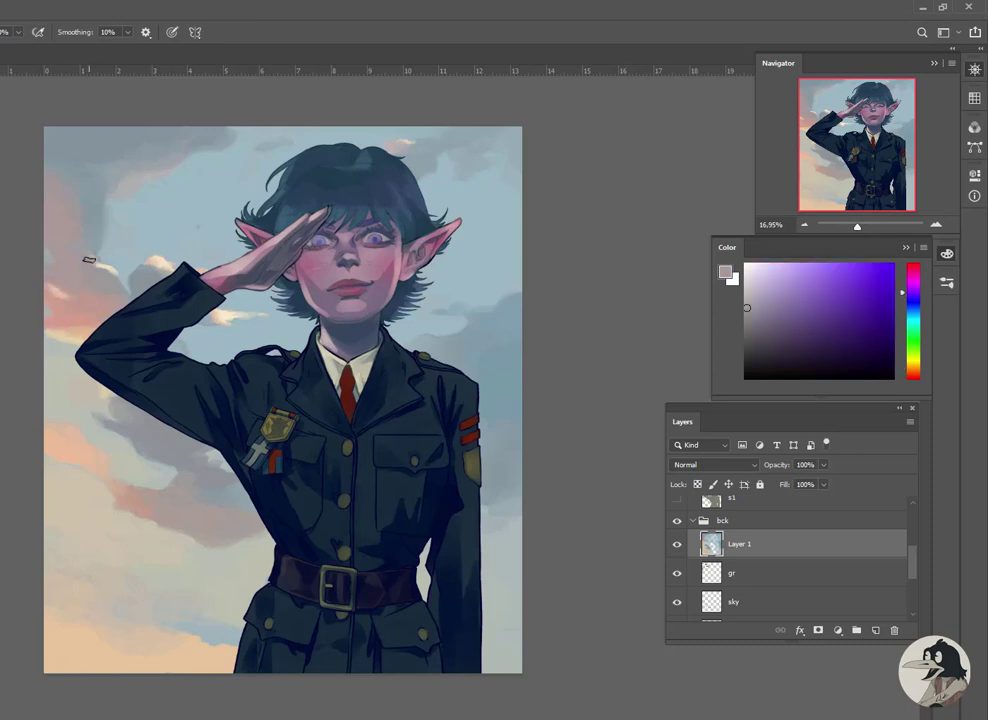
left_click(90, 262, "alt")
left_click(99, 267, "alt")
left_click(99, 255, "alt")
left_click(94, 247, "alt")
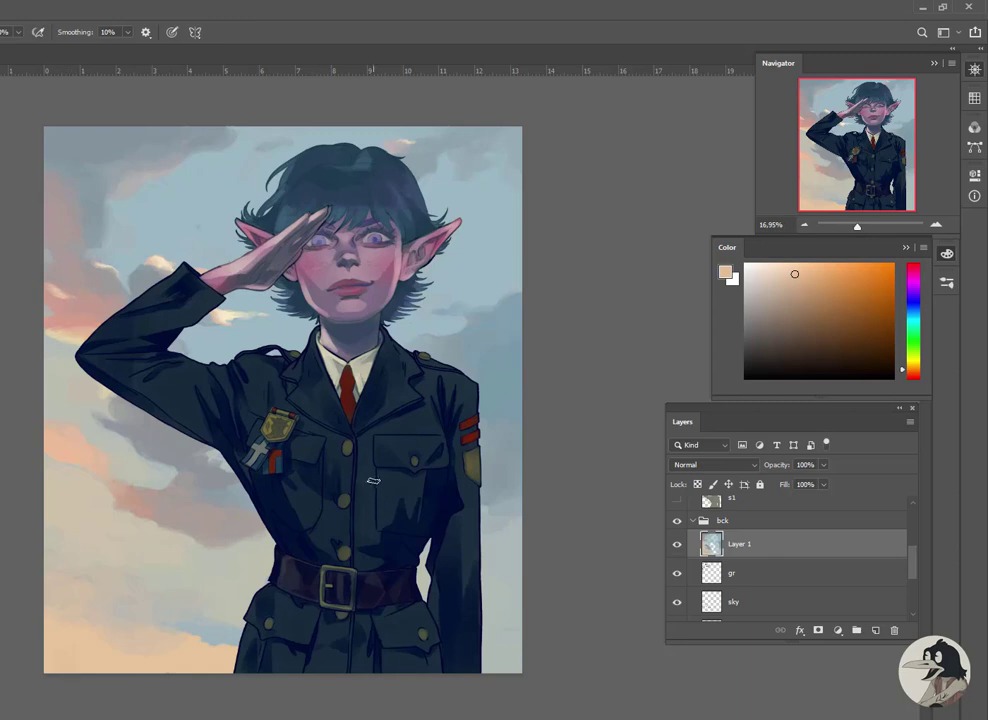
Rearrange the bck group, delete a layer and select the blank Layer 1 on top
left_click(750, 572)
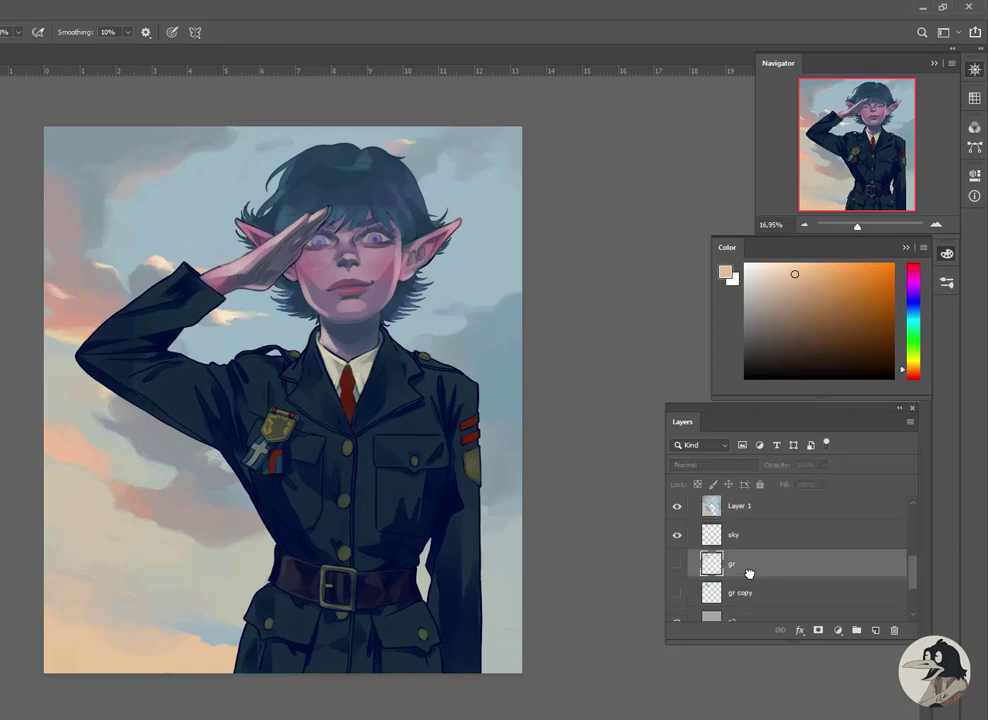
key("Delete")
left_click(816, 549)
double_click(741, 549)
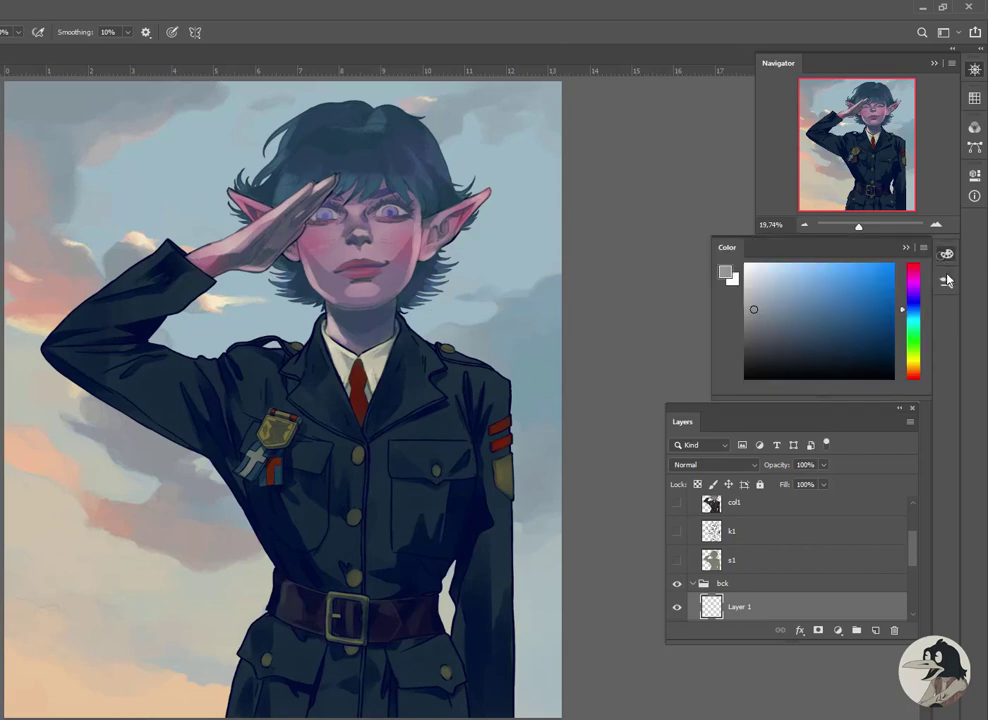
left_click(947, 282)
left_click(947, 282)
Pan around the sky and sample pink and other cloud colours for repainting
key("ctrl+Tab")
key("ctrl+Tab")
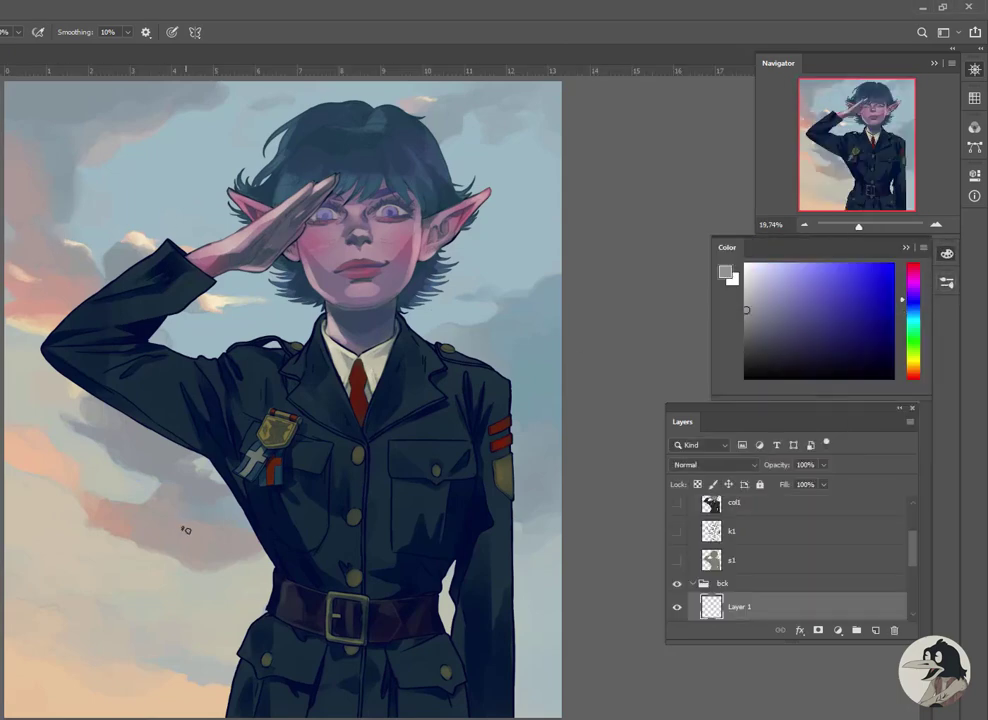
scroll(195, 518, "up", 4)
scroll(170, 500, "down", 3)
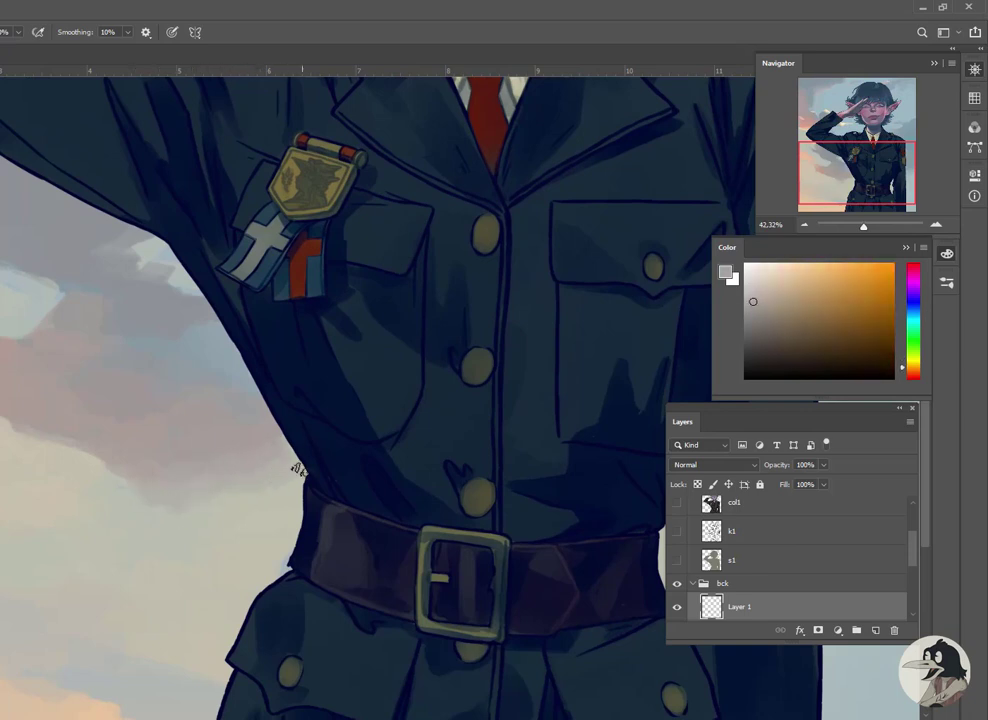
scroll(280, 480, "up", 1)
scroll(263, 492, "left", 5)
left_click(198, 452, "alt")
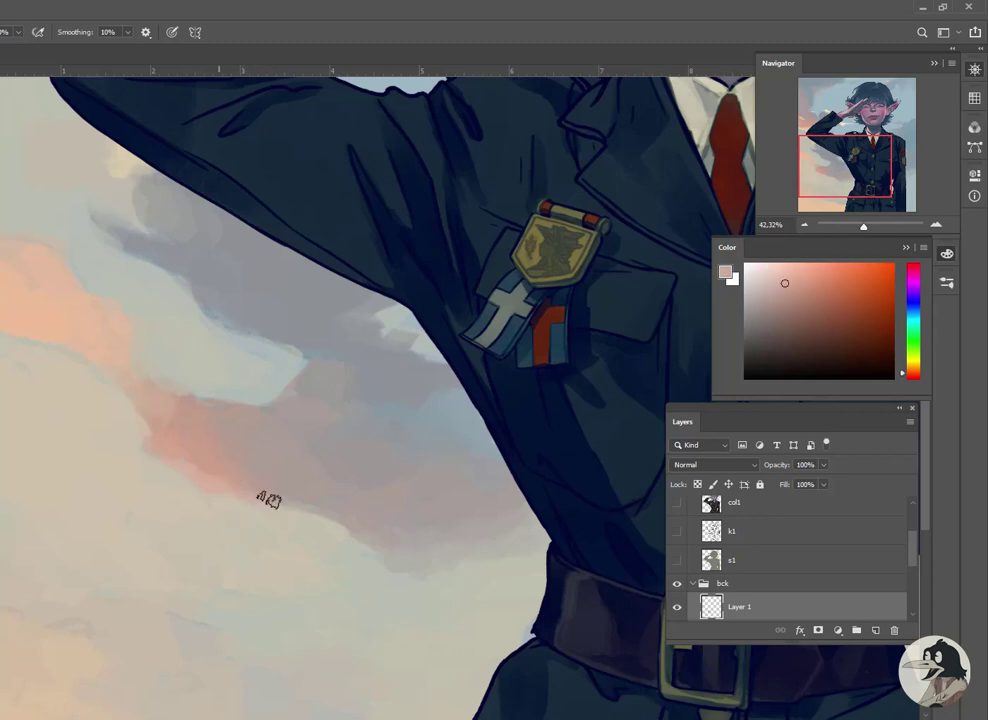
scroll(264, 495, "down", 4)
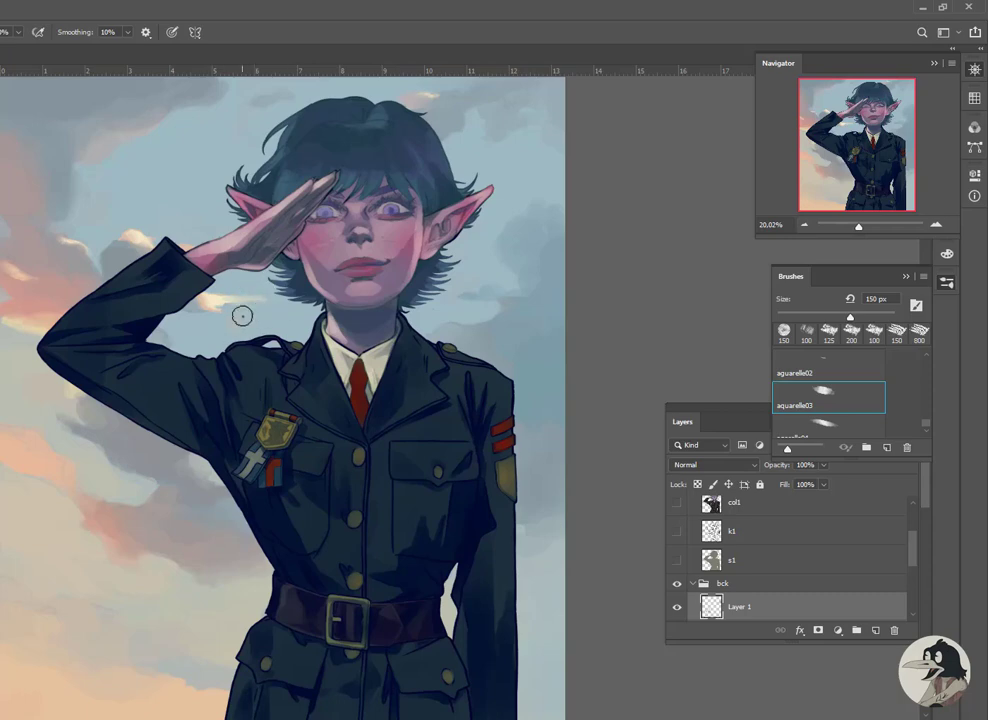
scroll(651, 423, "down", 1)
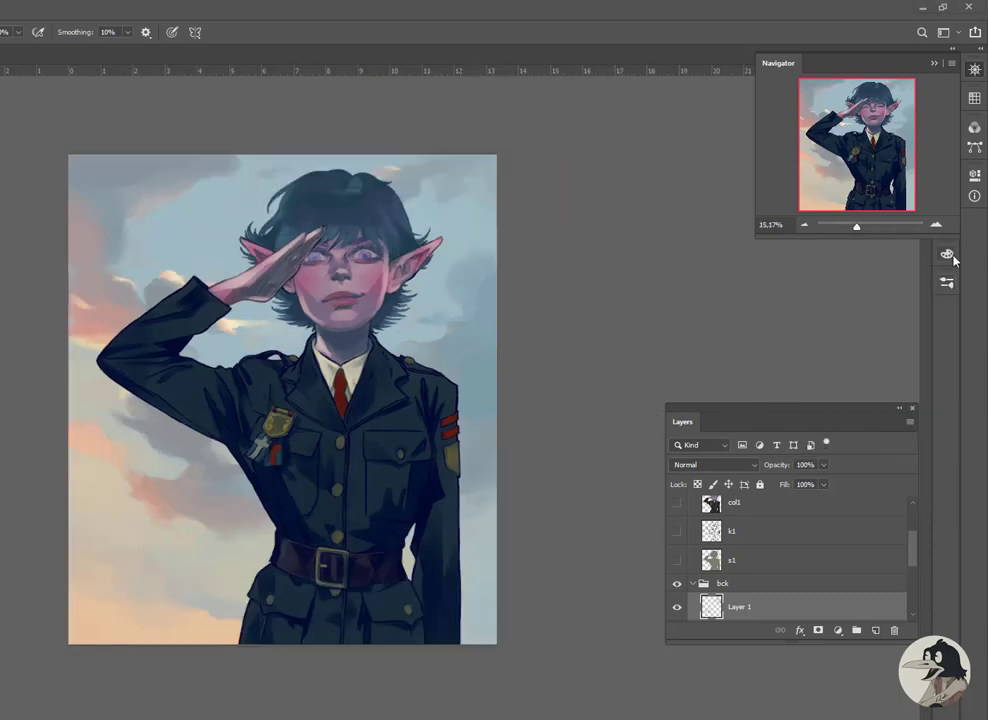
scroll(243, 319, "up", 5)
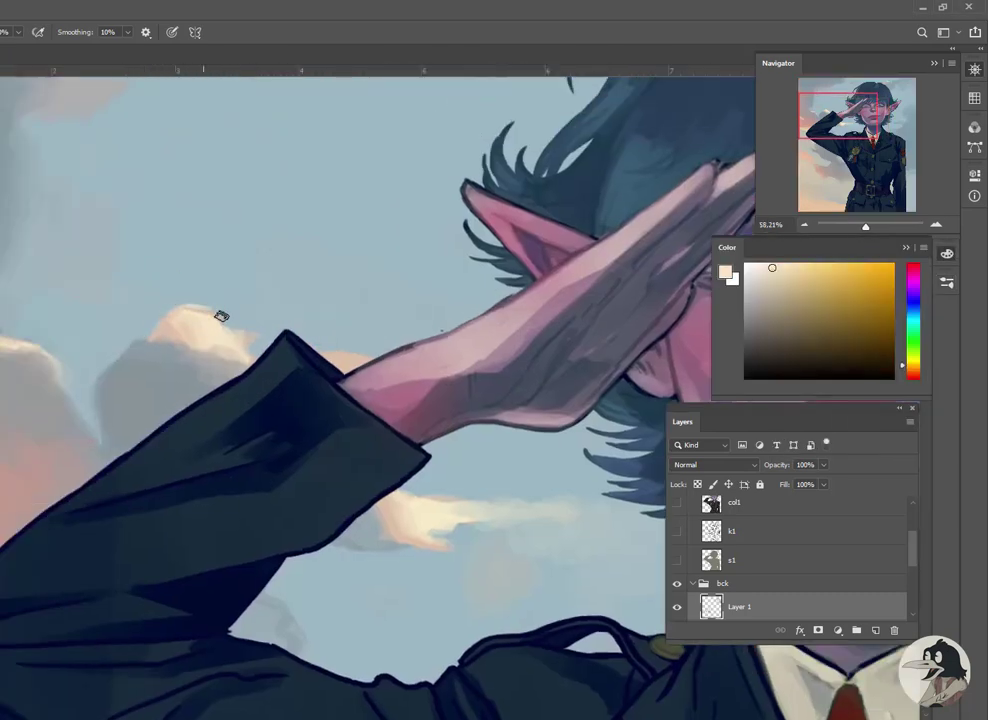
mouse_move(254, 340)
left_mouse_down()
mouse_move(366, 357)
mouse_move(96, 363)
mouse_move(100, 334)
left_mouse_up()
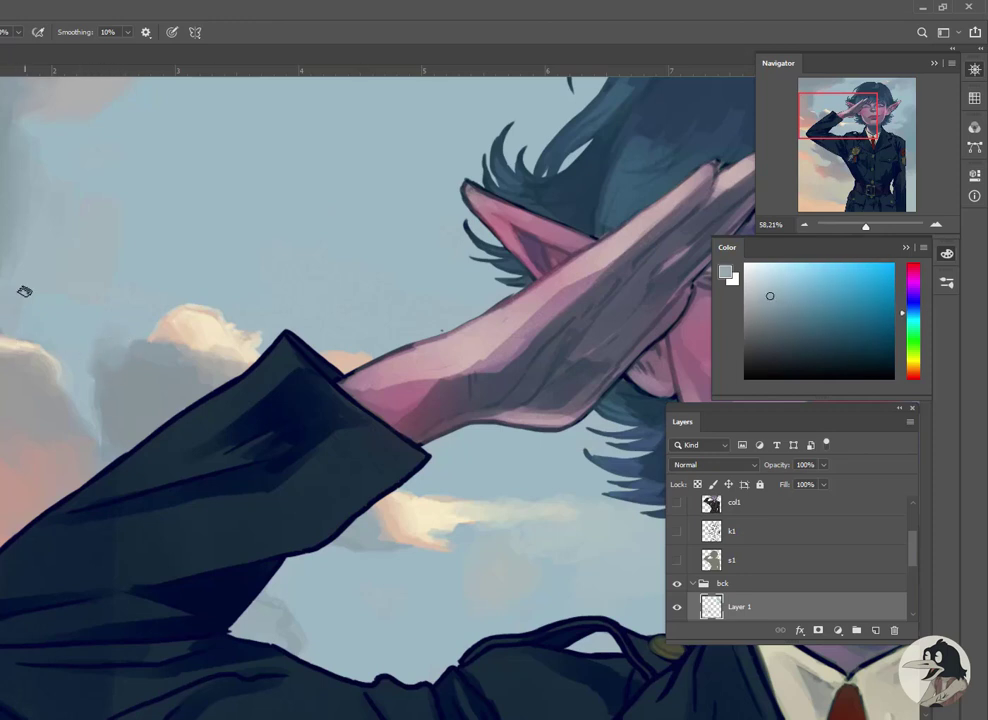
mouse_move(37, 287)
left_mouse_down()
mouse_move(183, 366)
mouse_move(254, 232)
left_mouse_up()
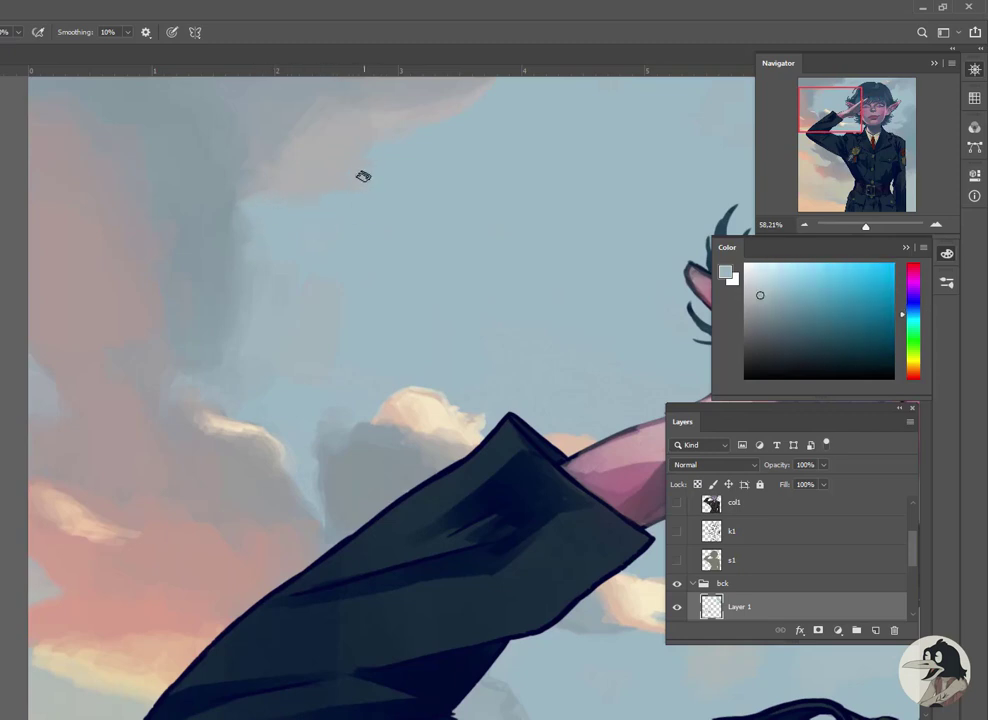
Wash a light warm beige gradient in from the sky's left edge, then pick lighter sky blues
scroll(121, 173, "down", 5)
key("g")
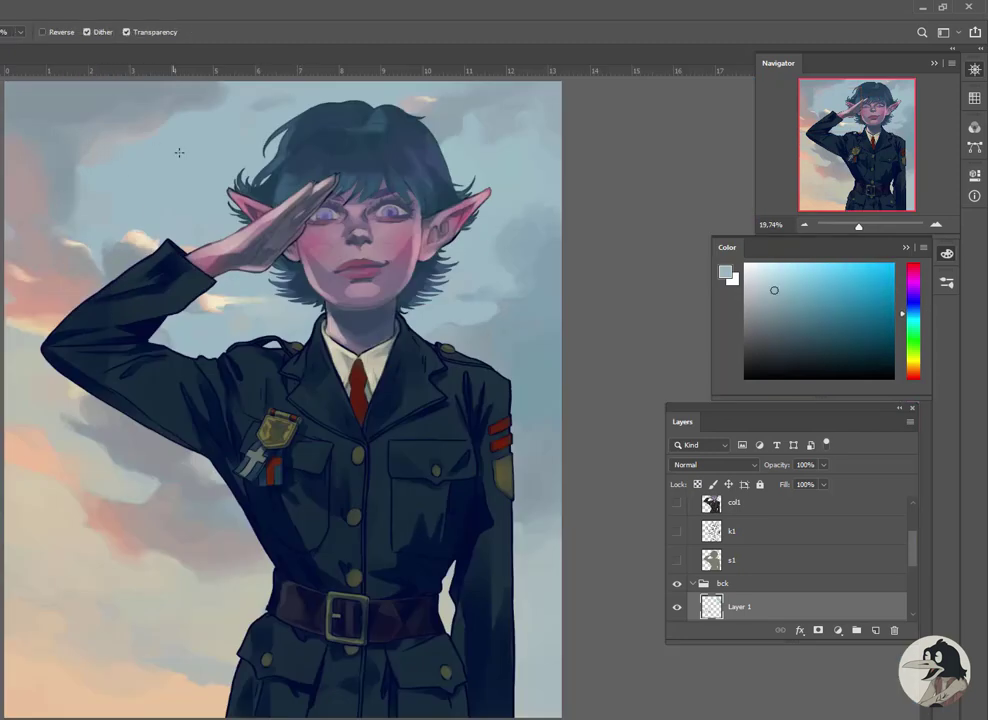
left_click(91, 455, "alt")
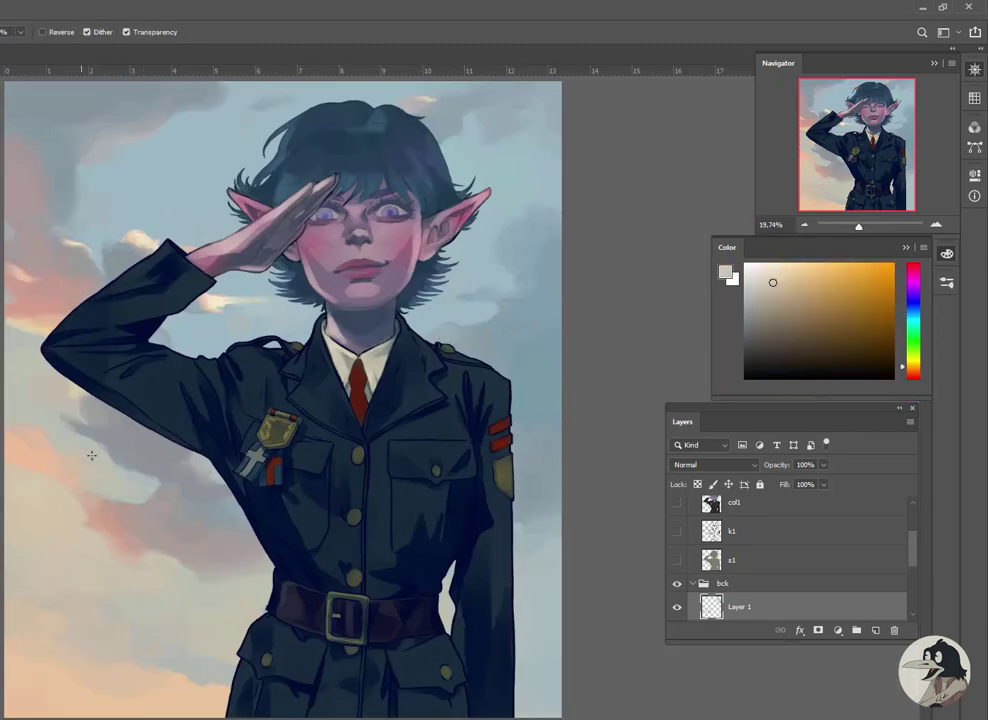
left_click_drag(3, 424, 60, 482)
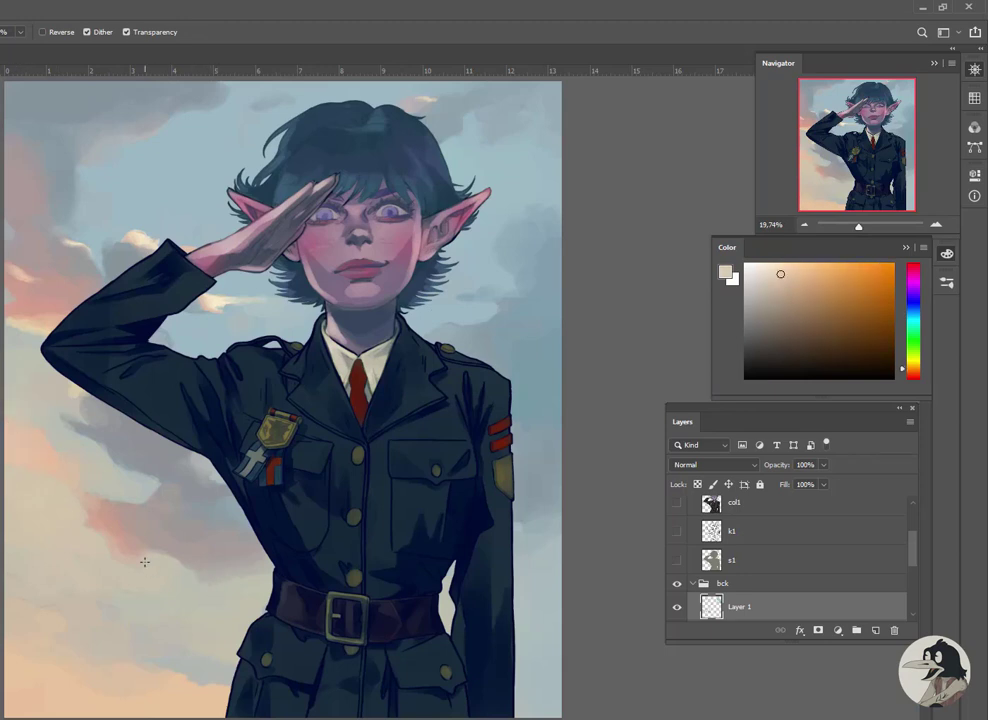
left_click(258, 575, "alt")
left_click(216, 95, "alt")
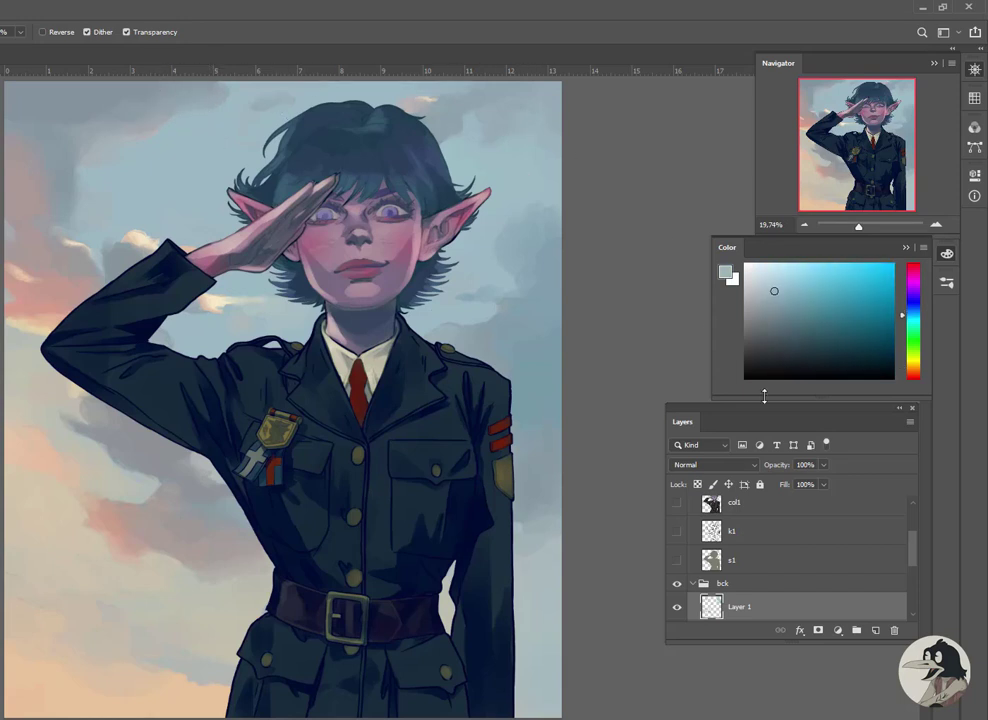
scroll(760, 570, "down", 2)
Select sky1 with Layer 1 and name the merged sky layer 'sky1 copy'
left_click(760, 590, "ctrl")
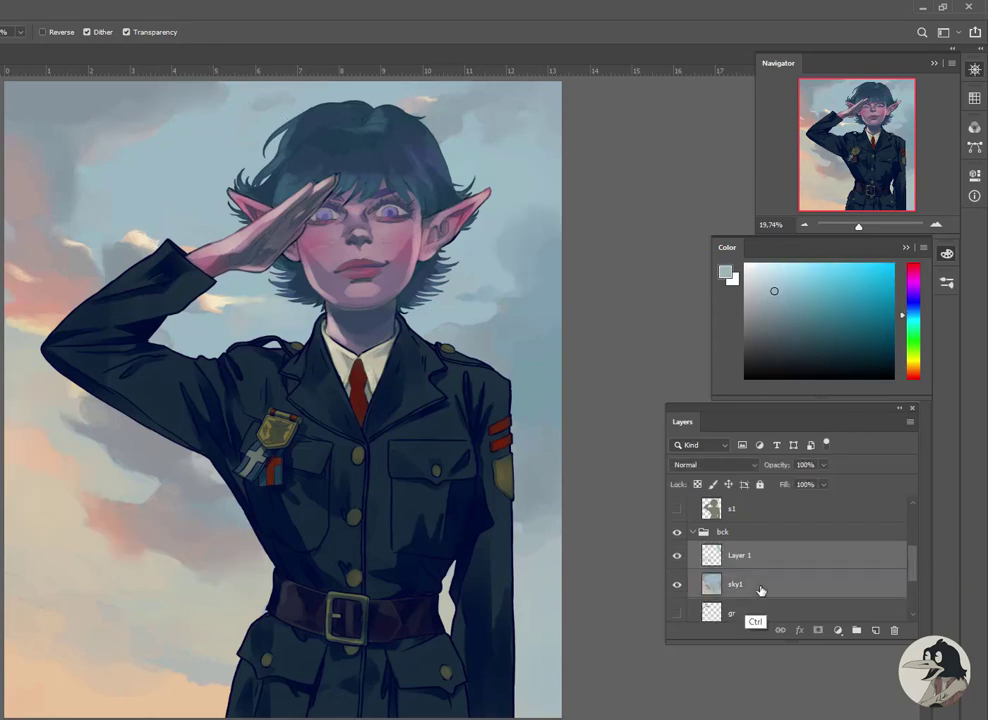
double_click(739, 555)
type("sky1 copy")
key("Return")
Brighten the sky with a Curves adjustment whose midpoint is raised
left_click(838, 630)
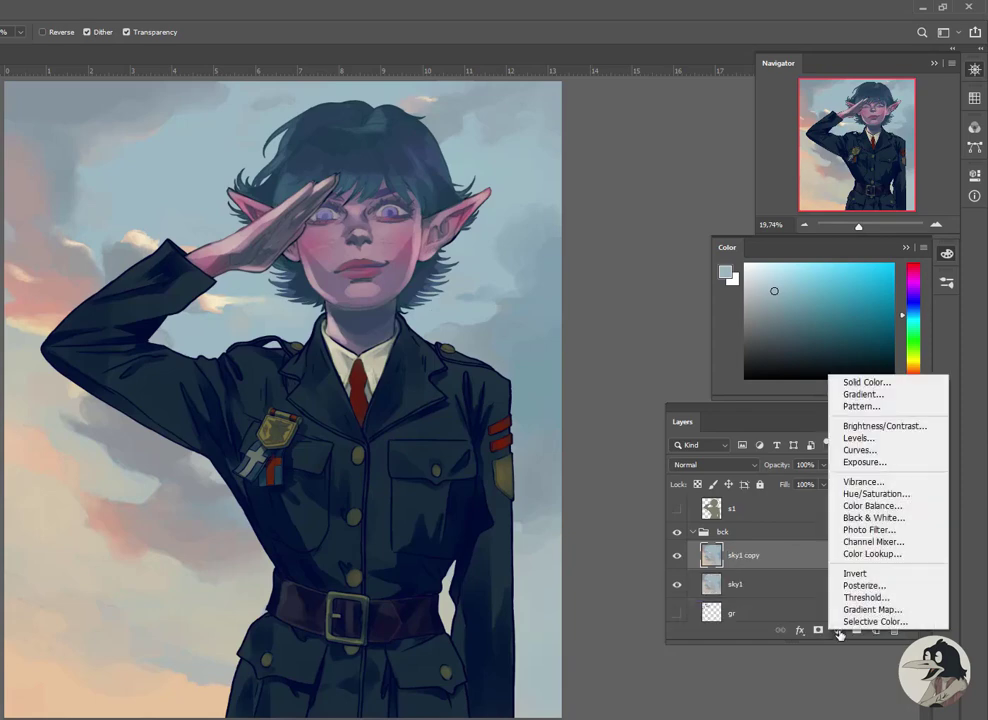
left_click(860, 450)
mouse_move(546, 341)
left_mouse_down()
mouse_move(535, 365)
mouse_move(187, 187)
left_mouse_up()
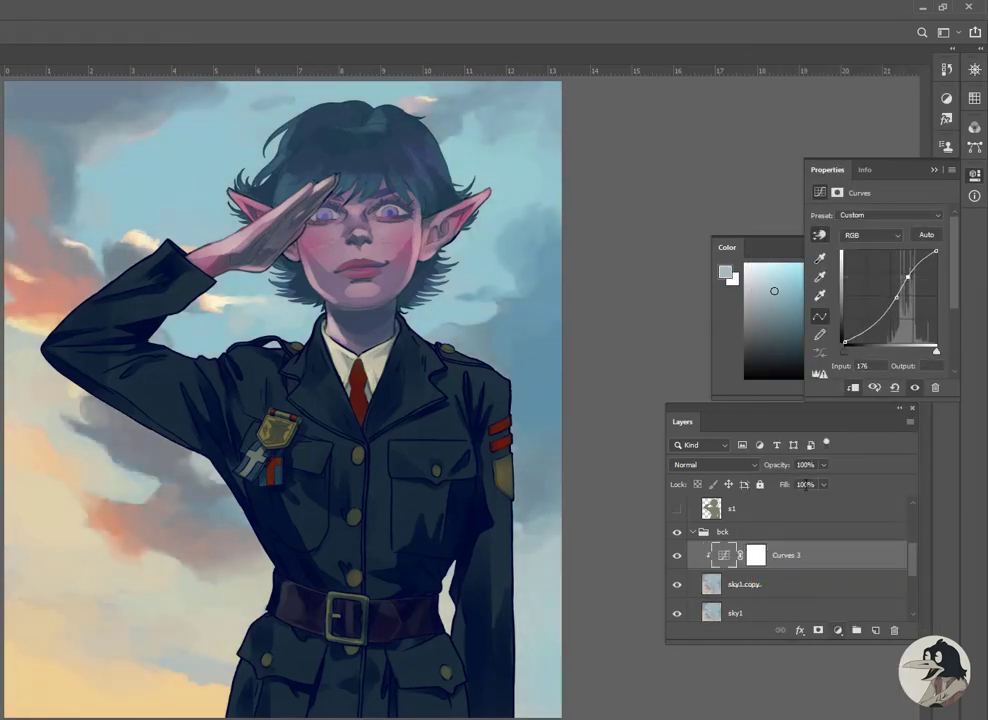
Add a clipped Selective Color layer warming neutrals, cutting yellow from whites and adding magenta to cyans
right_click(790, 555)
left_click(794, 571)
mouse_move(876, 316)
left_mouse_down()
mouse_move(880, 262)
mouse_move(880, 320)
mouse_move(856, 318)
mouse_move(900, 289)
left_mouse_up()
left_click(890, 231)
left_click(873, 315)
left_click(890, 231)
left_click(862, 260)
left_click(890, 231)
left_click(890, 261)
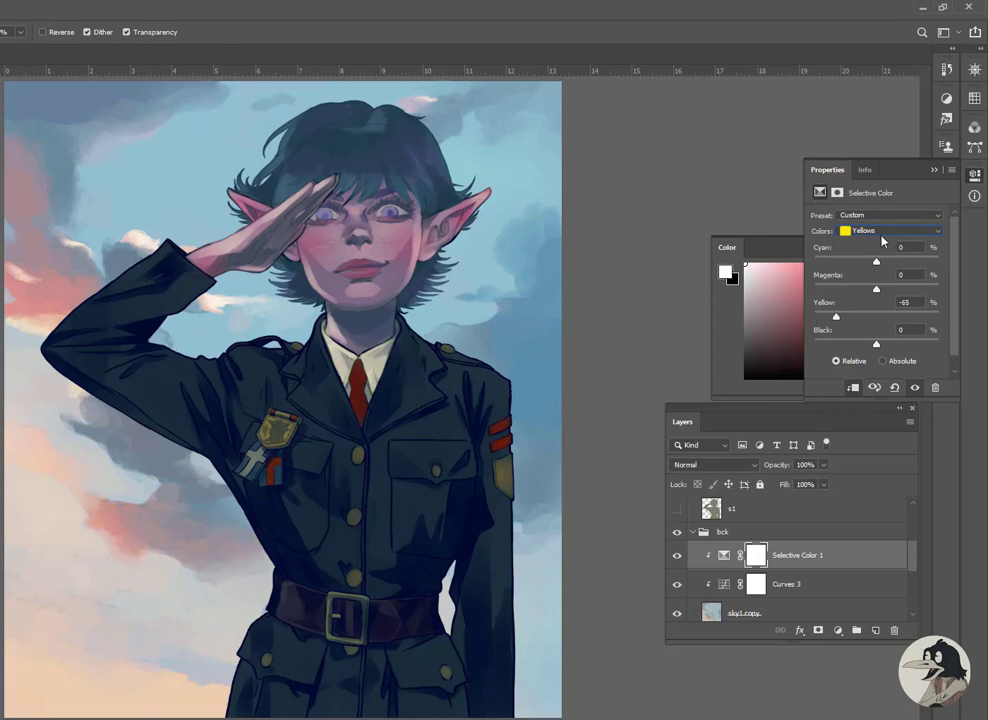
left_click(678, 555)
left_click(677, 555)
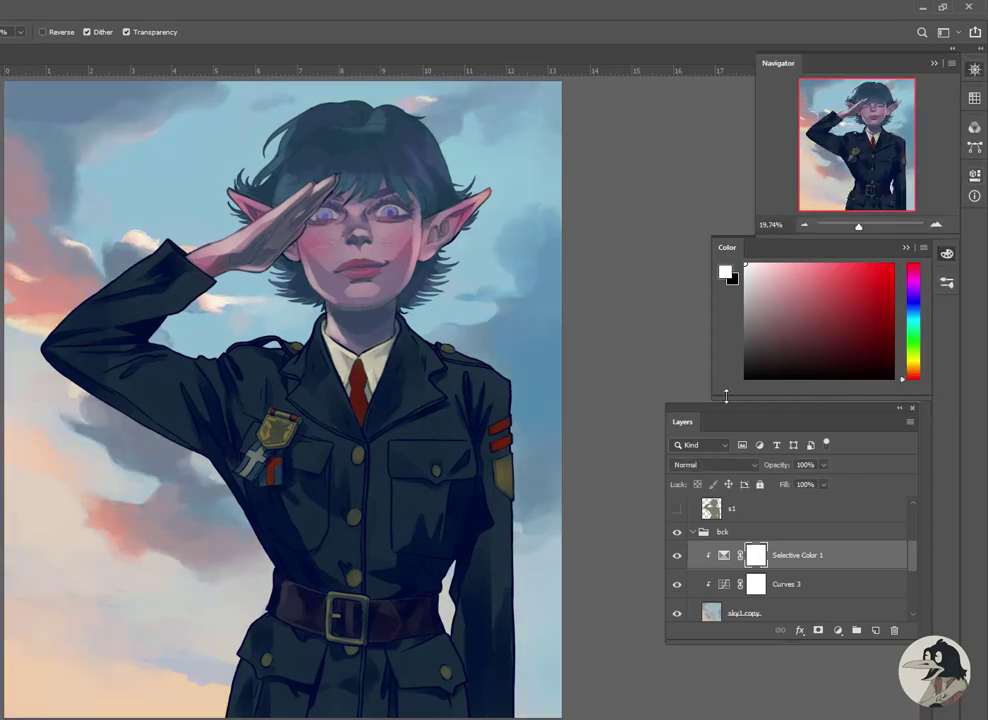
key("b")
left_click(947, 283)
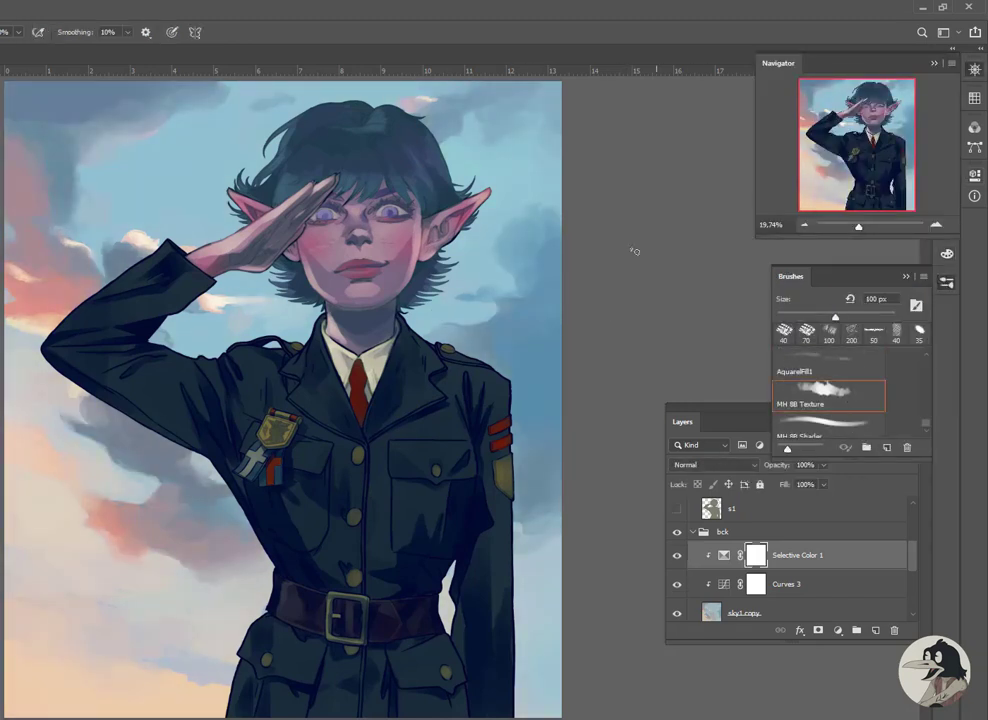
Choose the aquarelle03 watercolour brush and add a new empty layer above the adjustments
left_click(927, 432)
left_click_drag(927, 436, 922, 424)
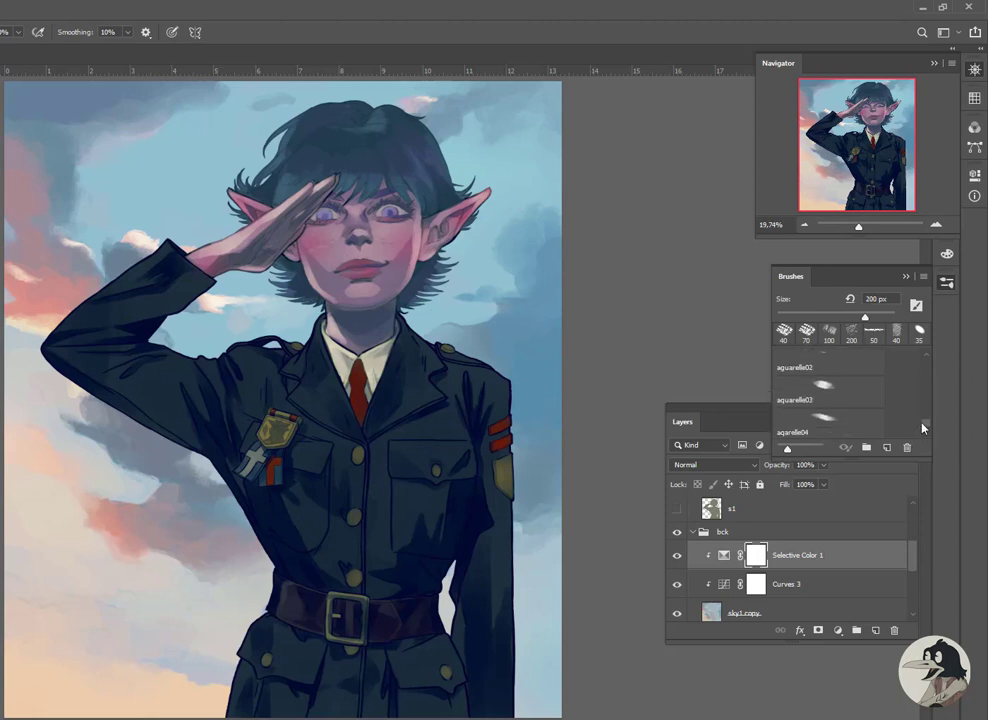
left_click(828, 388)
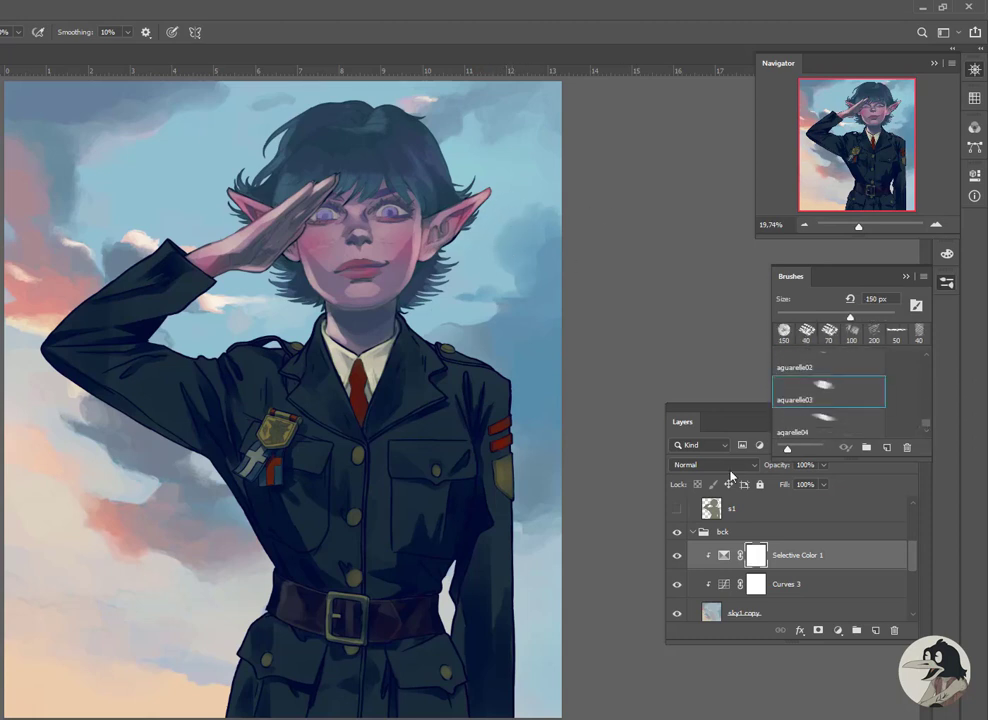
key("ctrl+shift+alt+n")
Switch to a 150 px Mixer Brush and try a gradient over the lower-left clouds
key("shift+b")
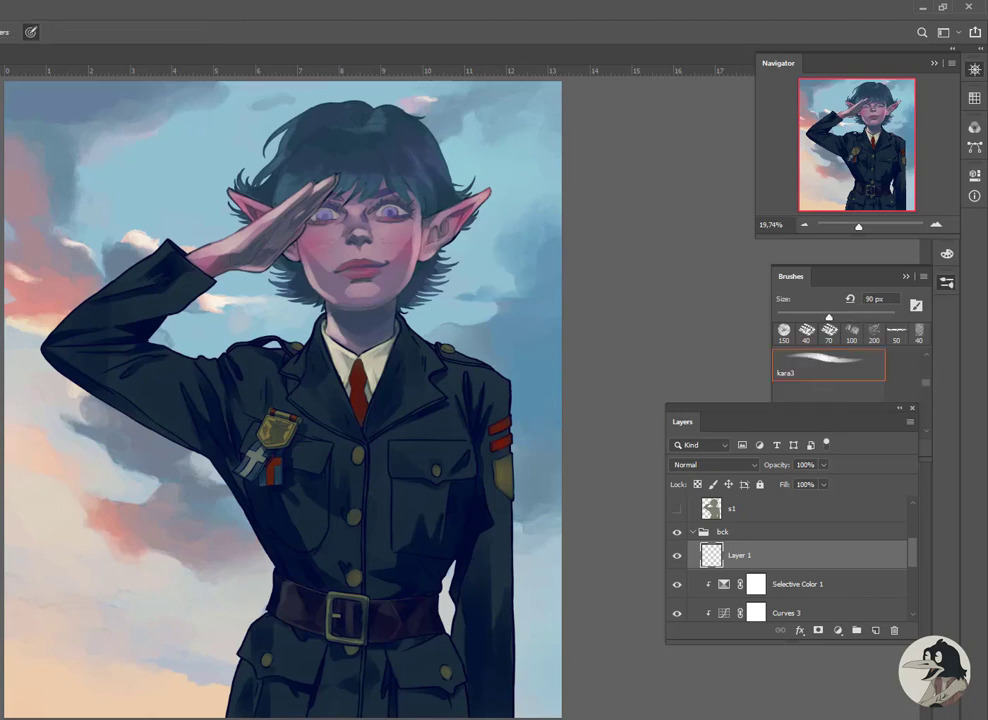
key("bracketright")
key("bracketright")
key("bracketright")
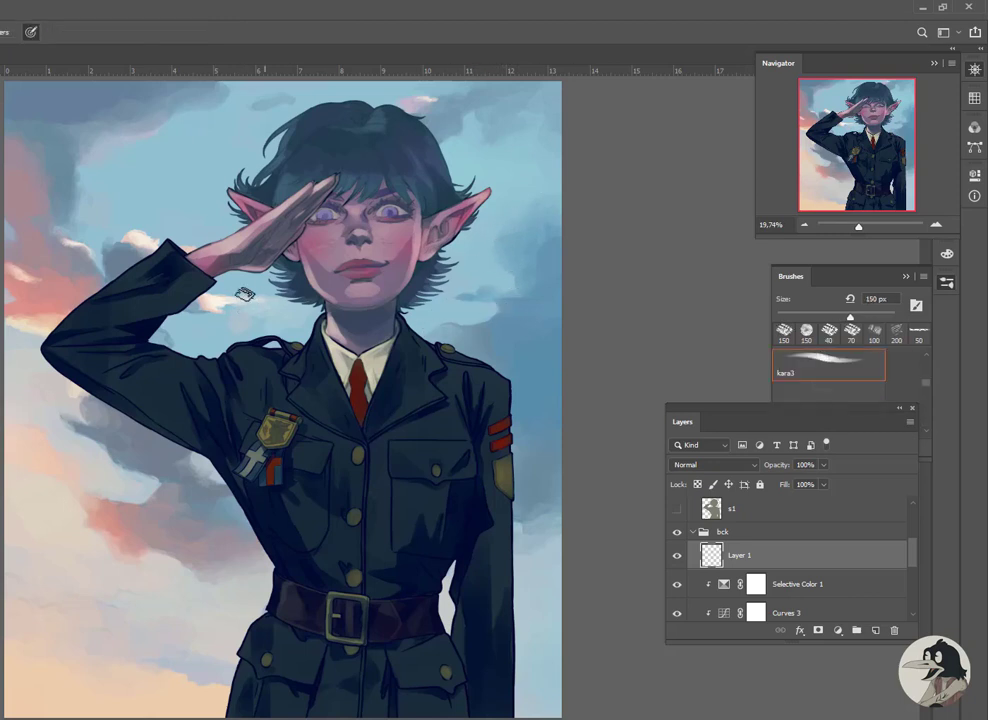
key("g")
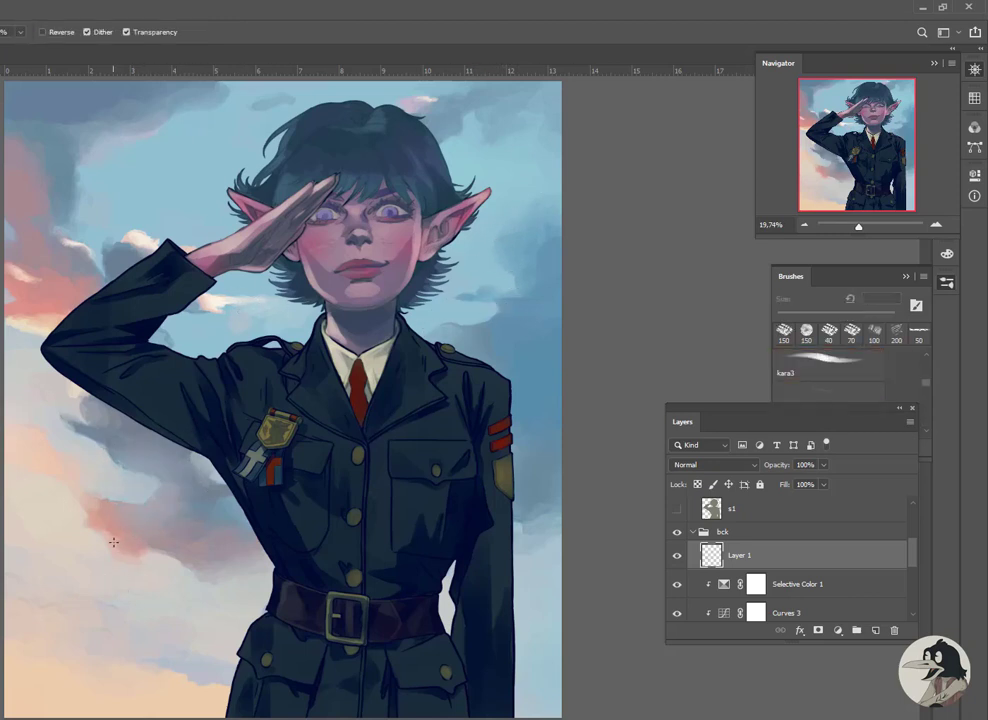
left_click_drag(79, 552, 172, 582)
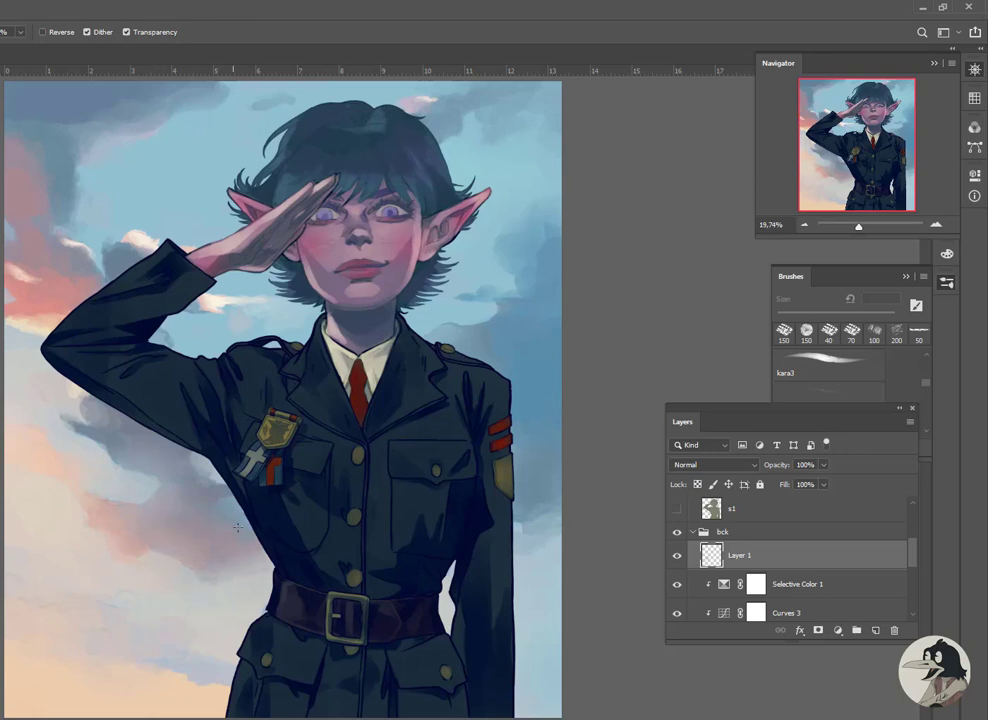
key("b")
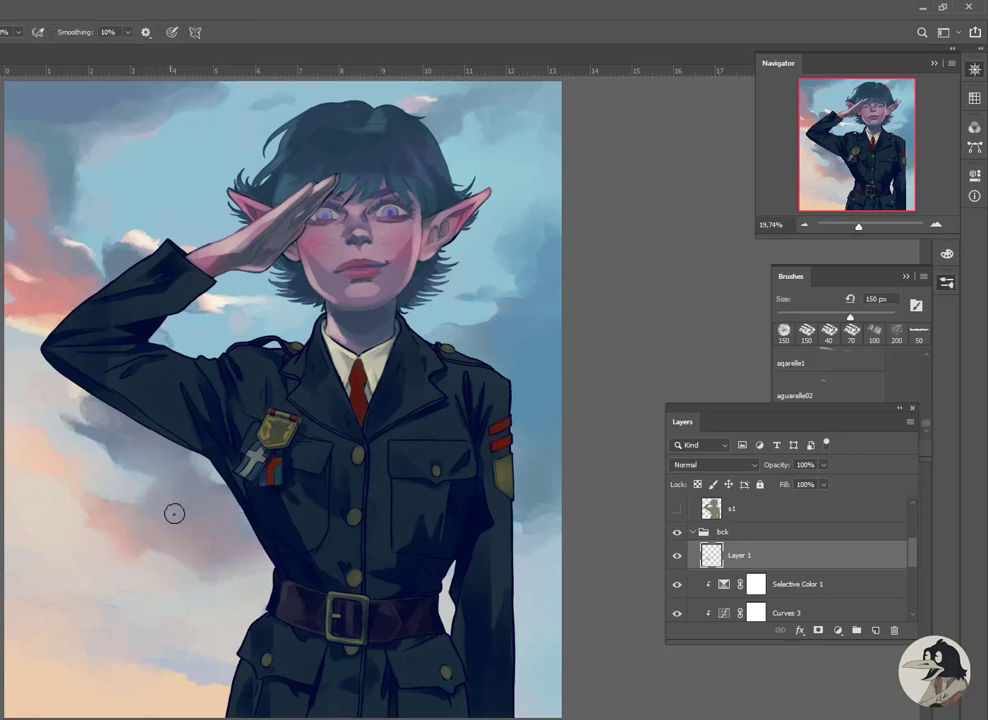
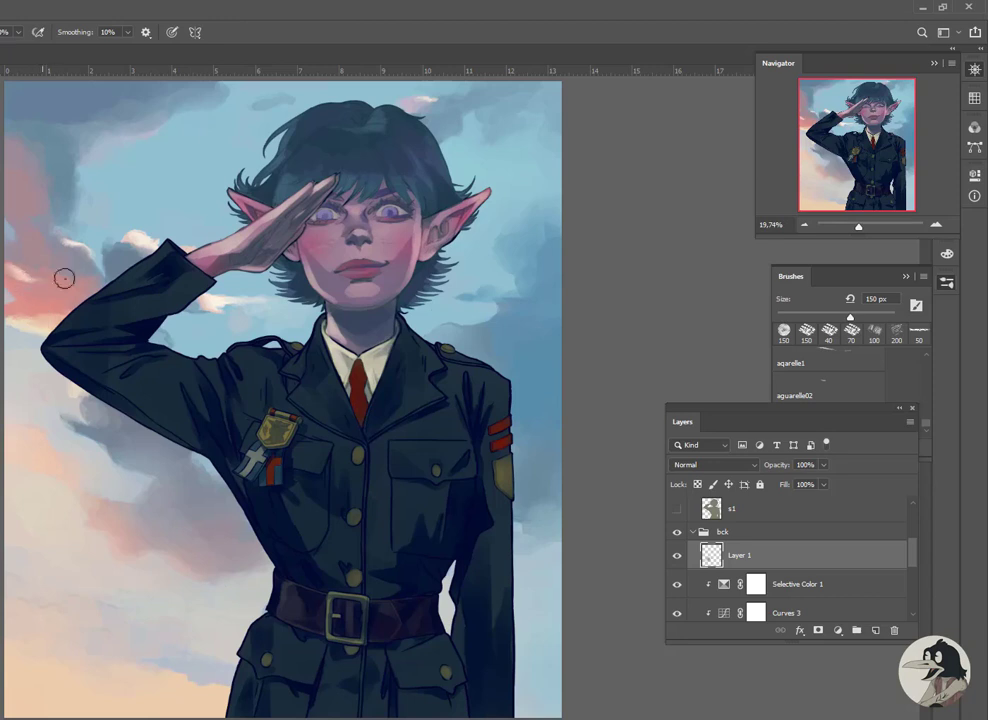
Merge the sky copy layer with its adjustments into a single sky layer
left_click(947, 253)
scroll(873, 580, "down", 2)
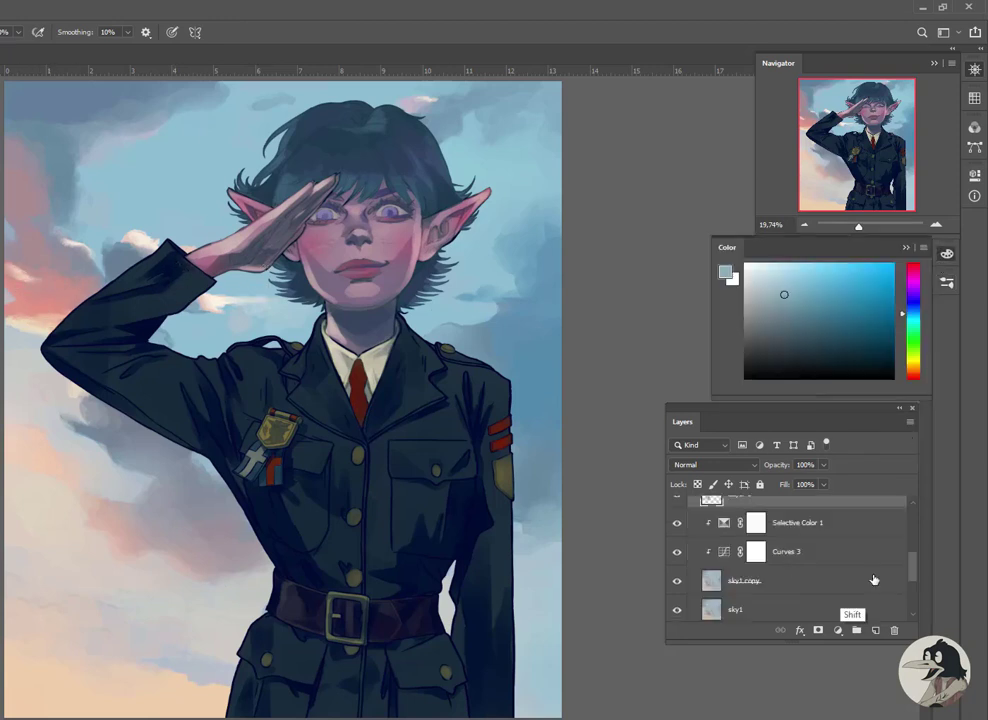
key("ctrl+e")
left_click(677, 551)
left_click(677, 551)
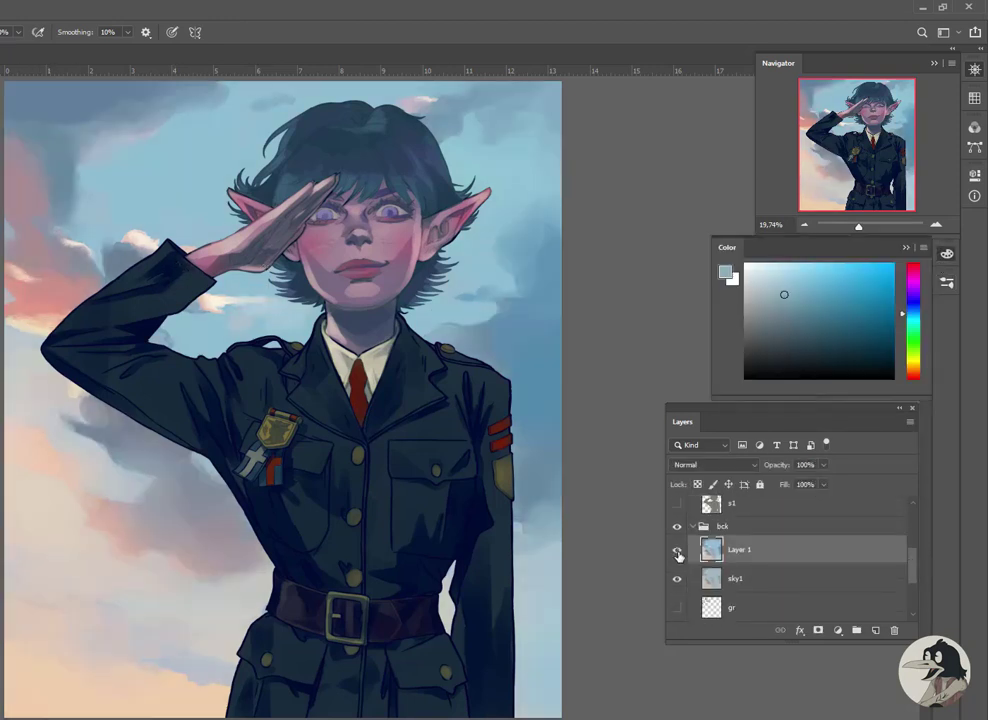
Add a clipped Selective Color: Neutrals Cyan −10, Magenta +17; Cyans Magenta +1, Yellow −23
left_click(838, 630)
left_click(872, 621)
right_click(790, 549)
left_click(832, 569)
mouse_move(890, 230)
left_mouse_down()
mouse_move(880, 316)
mouse_move(884, 292)
mouse_move(869, 262)
mouse_move(894, 290)
left_mouse_up()
left_click(890, 230)
left_click(870, 176)
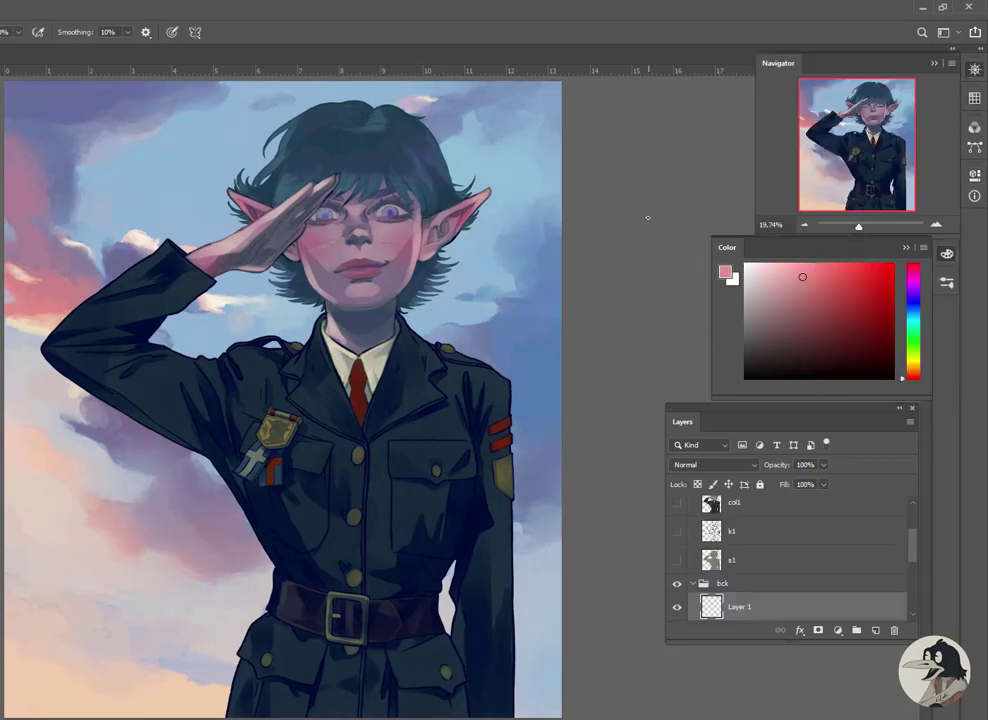
Paint a trial pink trail in a sampled pink, then delete that Layer 1 attempt
scroll(104, 205, "up", 3)
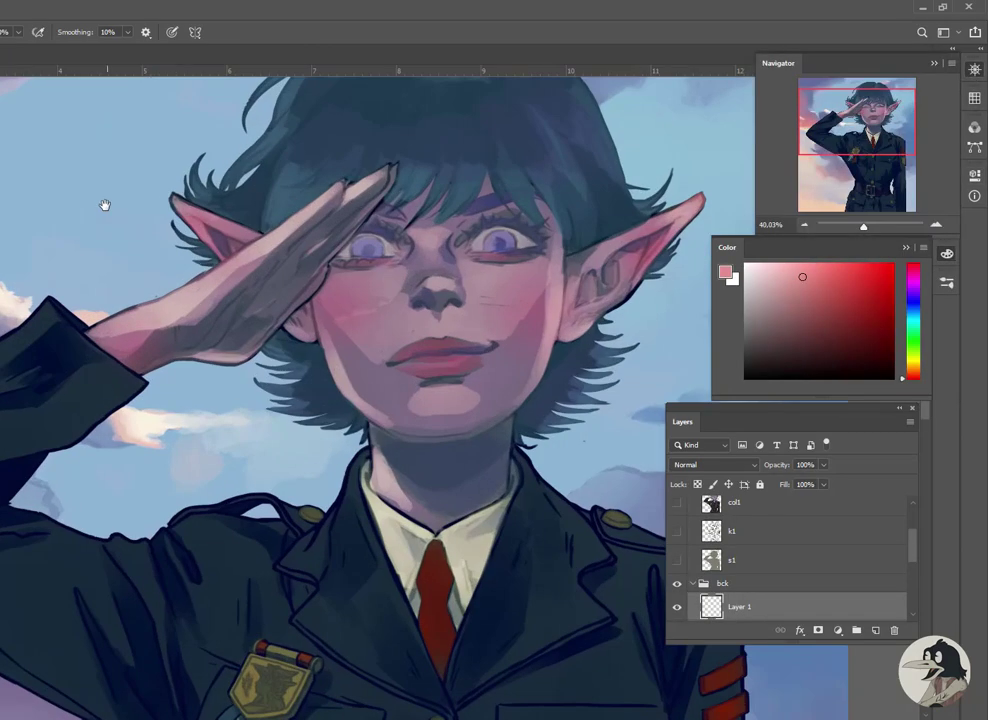
scroll(165, 411, "up", 2)
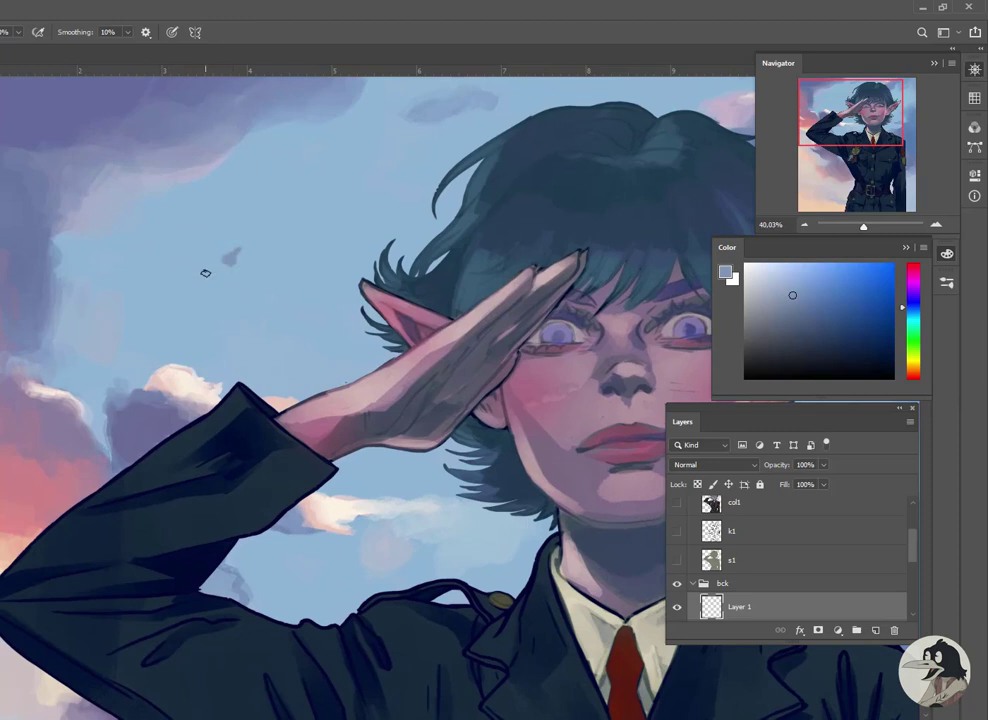
left_click(209, 268, "alt")
left_click_drag(222, 264, 170, 318)
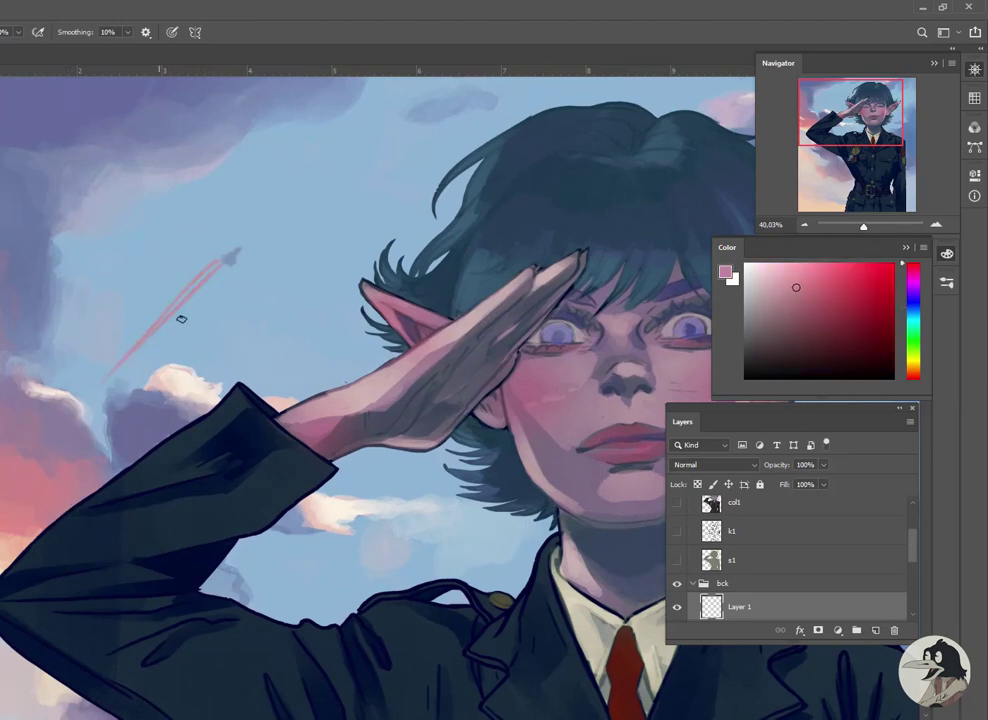
key("ctrl+0")
key("Delete")
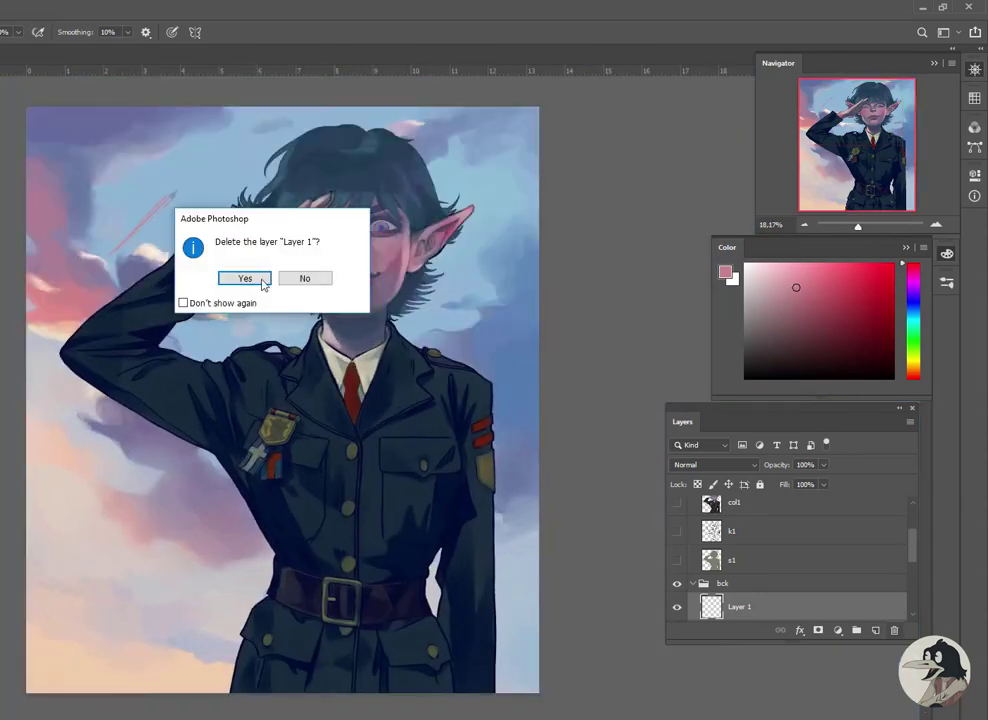
left_click(249, 276)
Paint a tiny white airplane left of the elf's head, refining it with the Eraser
scroll(117, 425, "up", 4)
left_click_drag(91, 152, 230, 257)
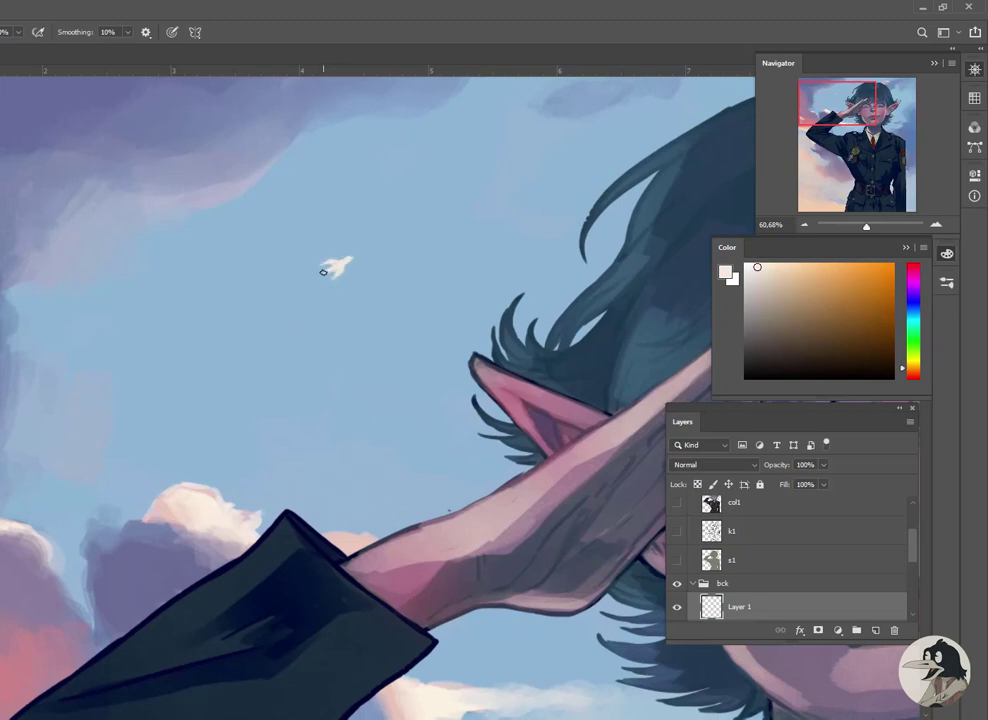
key("e")
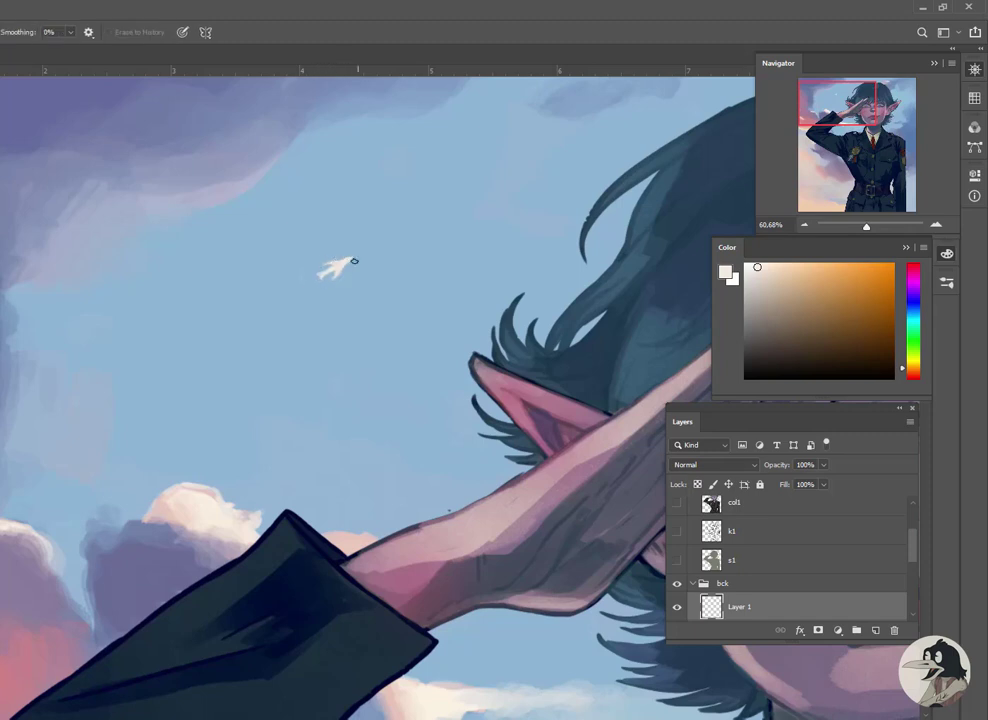
key("b")
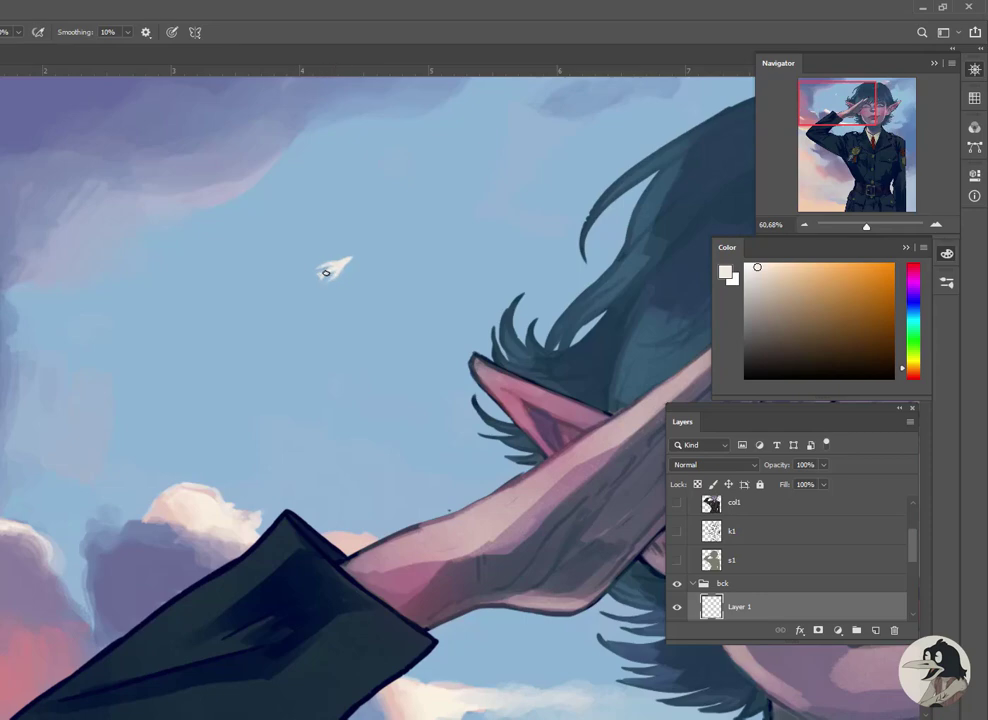
scroll(335, 273, "down", 5)
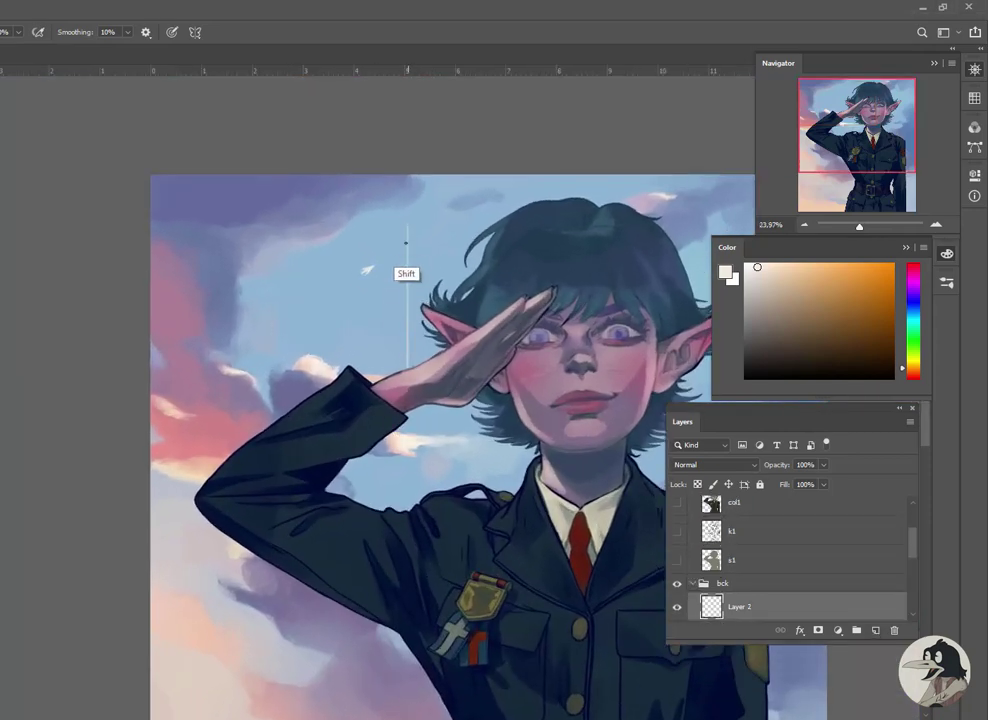
Draw a vertical white contrail line on a new layer plus an offset parallel copy
left_click_drag(407, 225, 407, 370)
key("v")
key("ctrl+z")
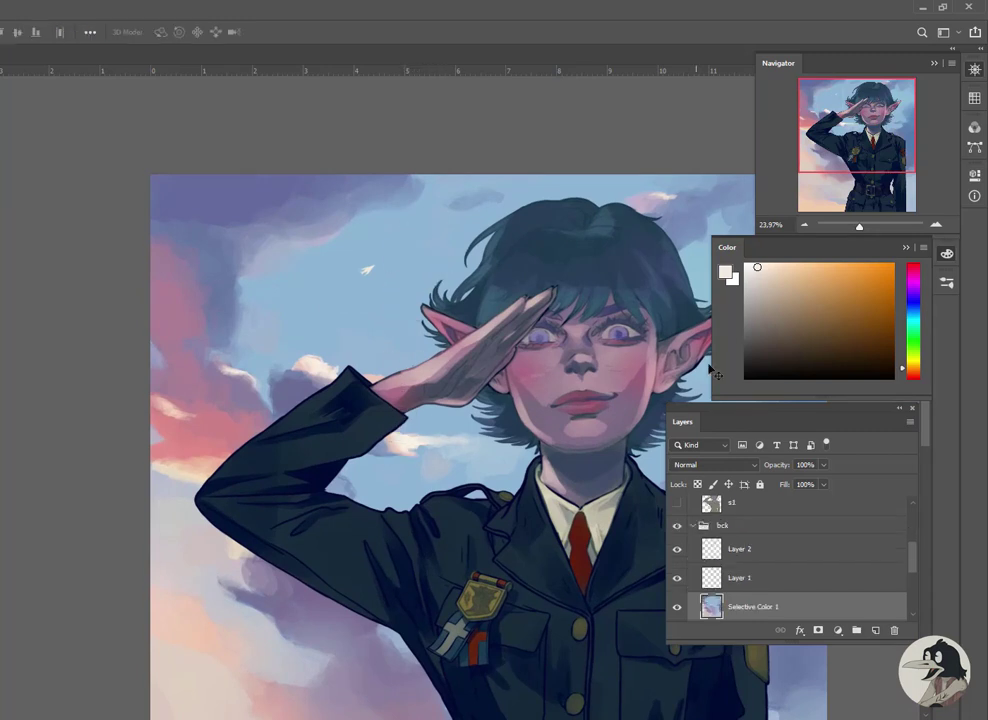
scroll(908, 567, "down", 1)
key("ctrl+shift+alt+n")
key("b")
left_click_drag(417, 212, 417, 420)
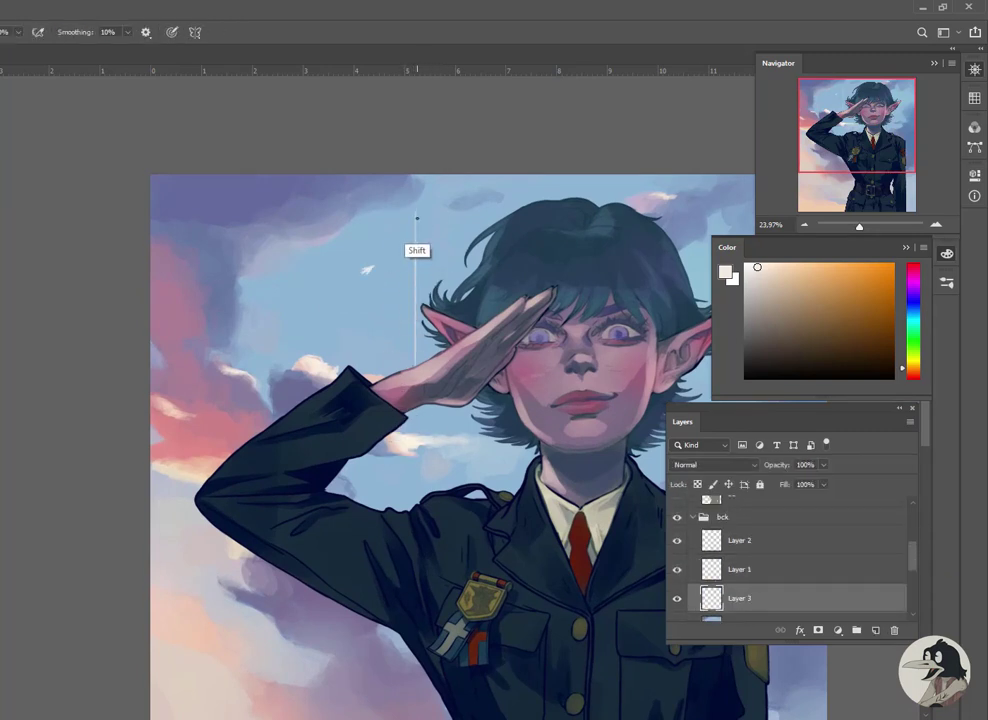
key("v")
left_click_drag(423, 265, 429, 265)
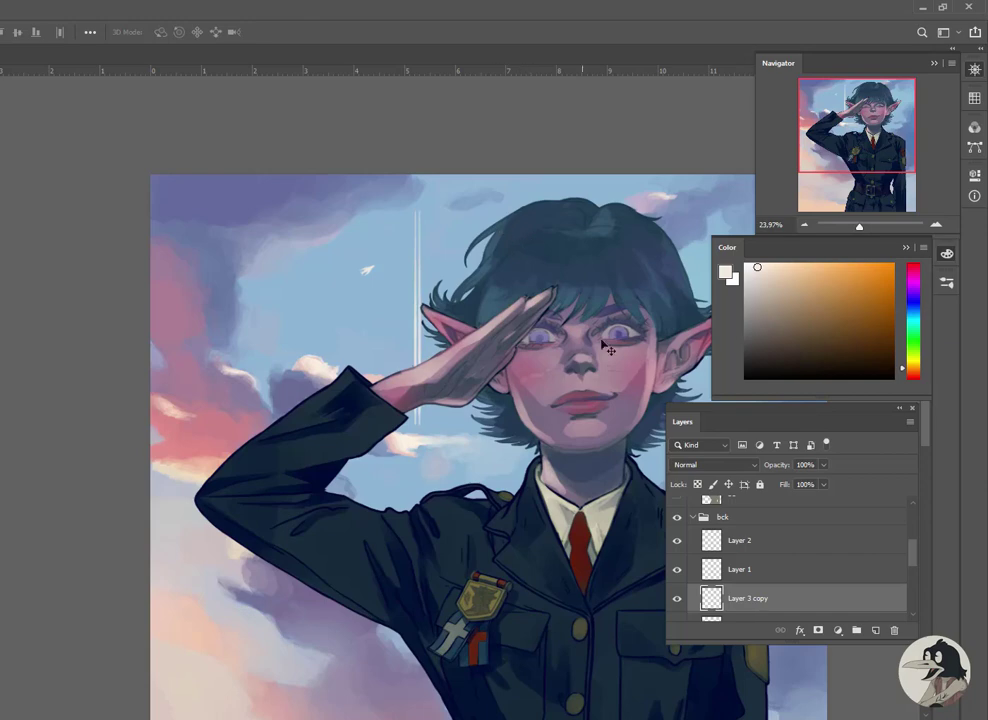
Taper the double contrail and rotate it diagonally into place behind the airplane
scroll(853, 584, "down", 1)
scroll(441, 214, "up", 3)
key("ctrl+t")
left_click_drag(399, 160, 401, 163)
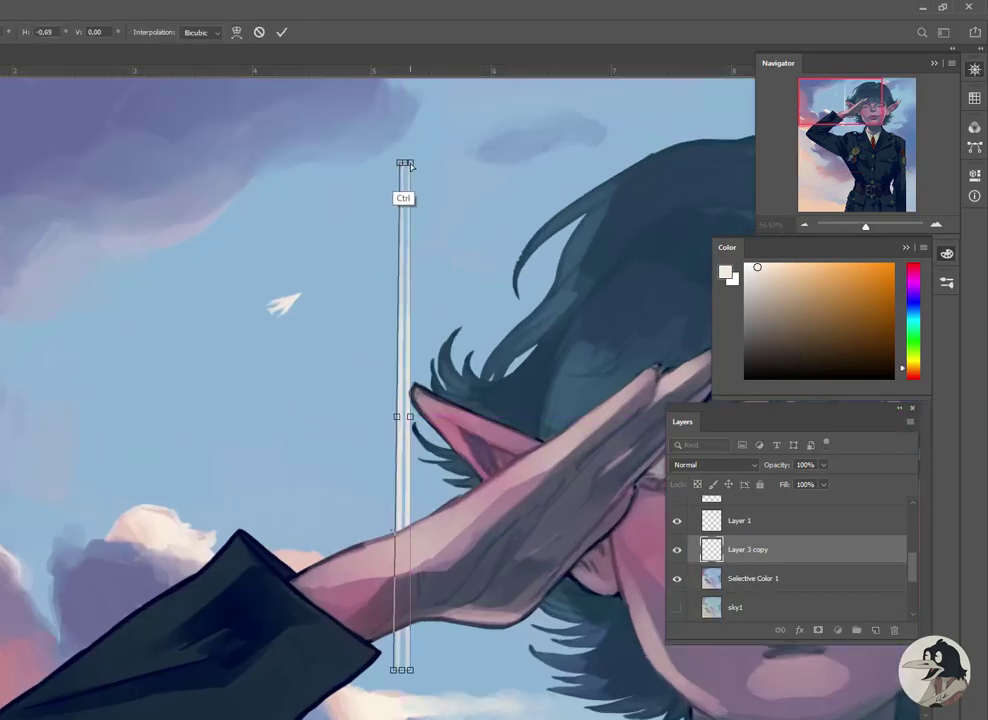
left_click_drag(393, 670, 389, 673)
key("Return")
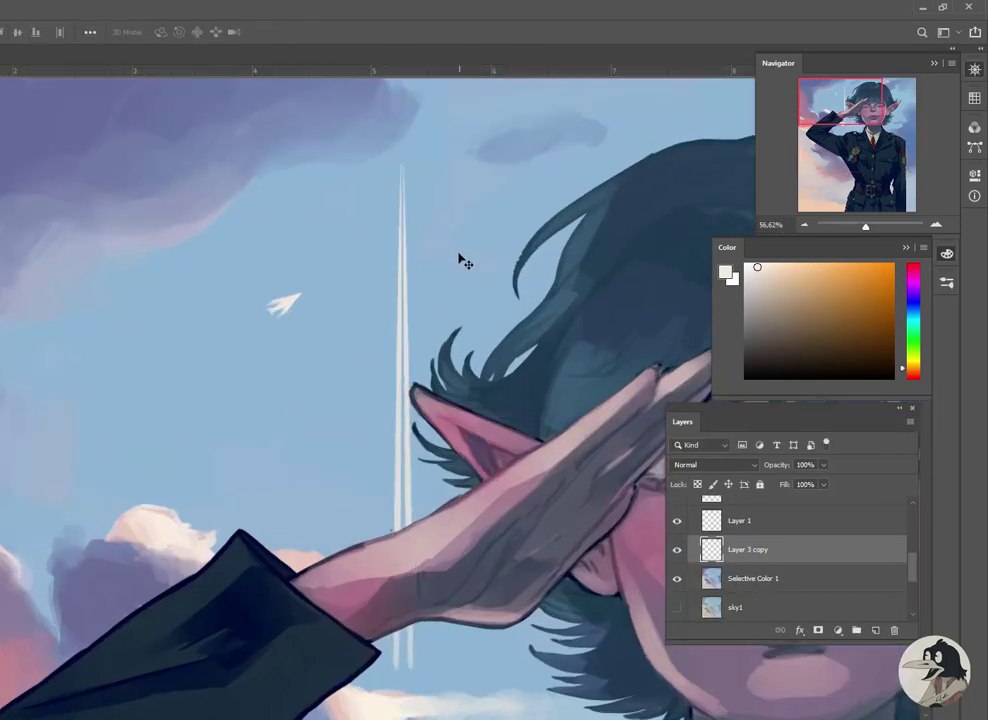
scroll(459, 261, "down", 3)
key("ctrl+t")
left_click_drag(470, 200, 551, 276)
left_click_drag(400, 360, 455, 312)
key("Return")
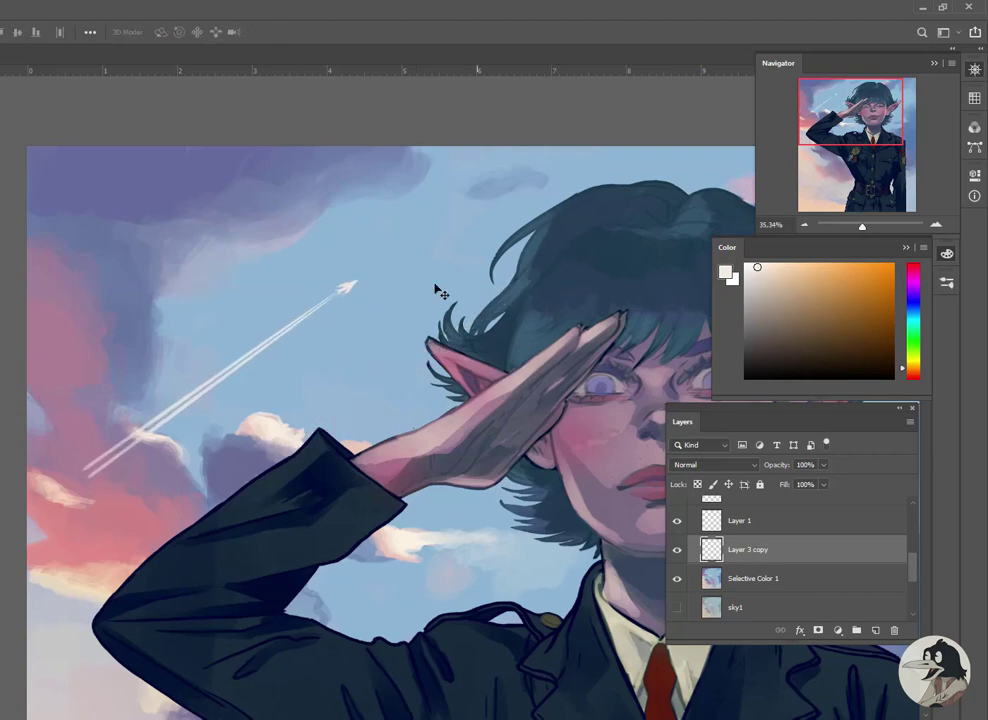
key("ctrl+t")
left_click_drag(375, 478, 357, 484)
key("Return")
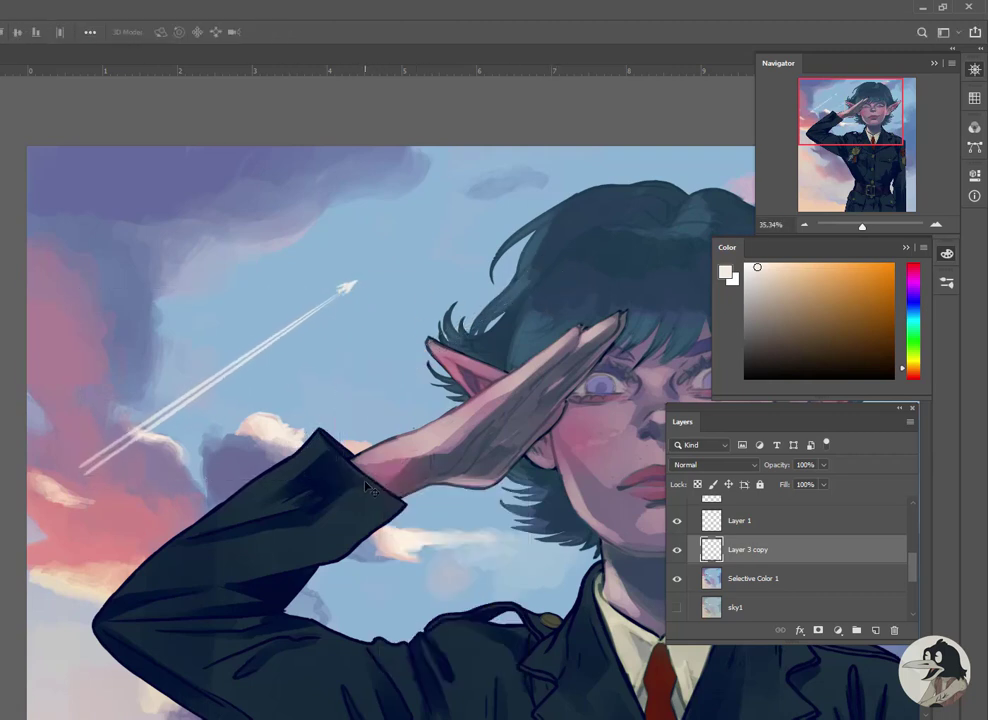
key("ctrl+t")
key("Return")
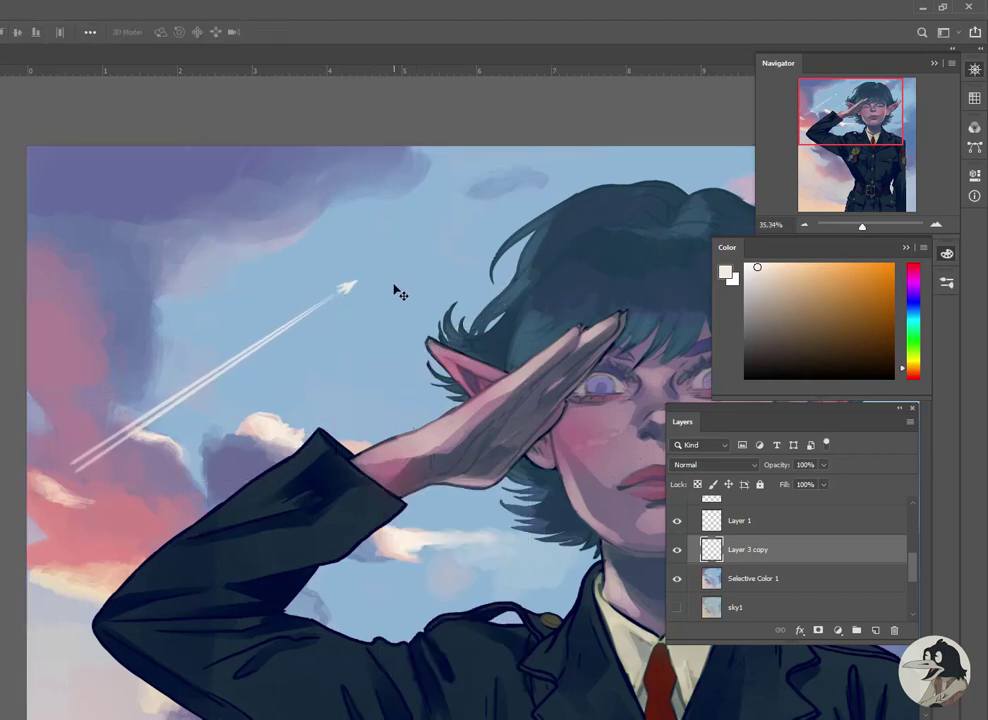
Fade the contrail's lower-left tail with a black gradient on a layer mask
key("ctrl+shift+m")
key("g")
key("x")
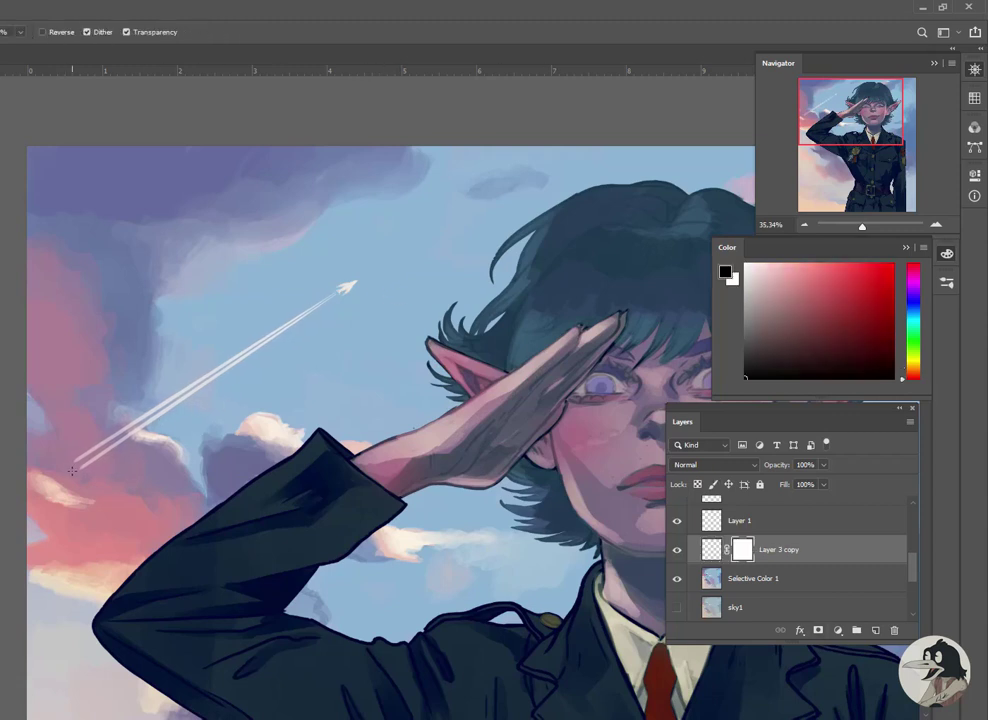
left_click_drag(84, 466, 120, 436)
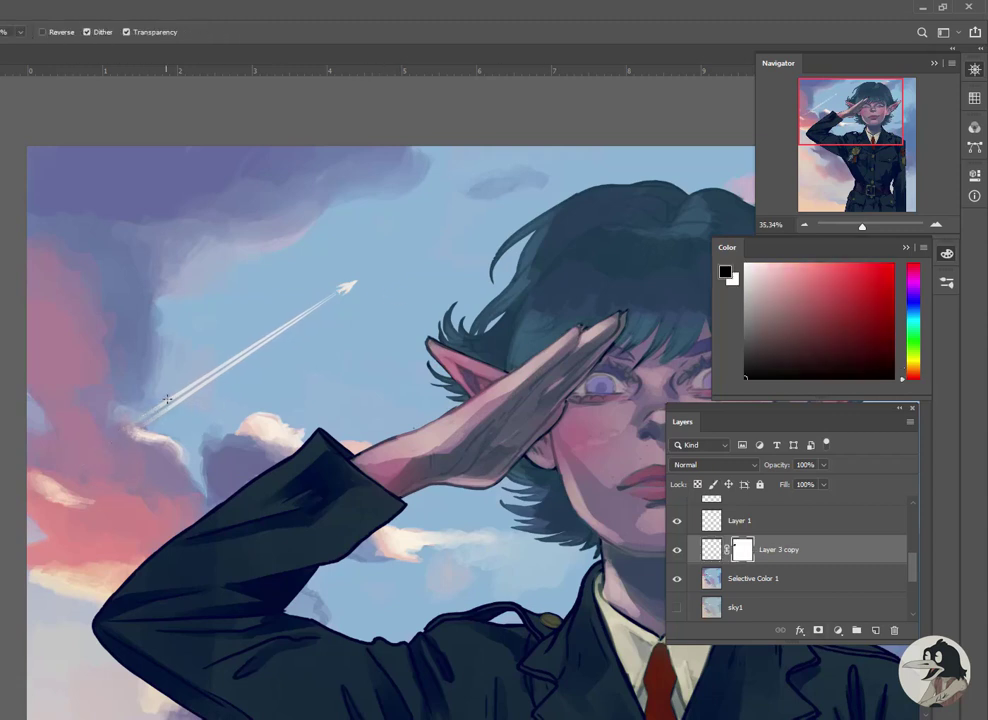
Merge the contrail layer into the airplane layer
key("alt+bracketright")
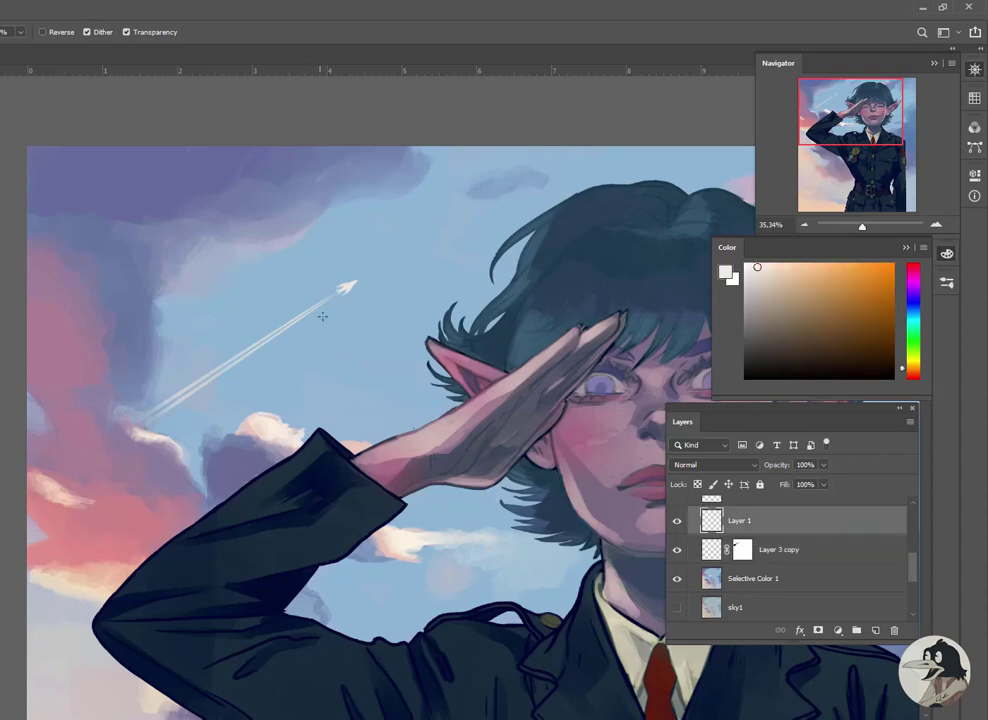
key("ctrl+shift+m")
key("alt+shift+bracketleft")
key("ctrl+e")
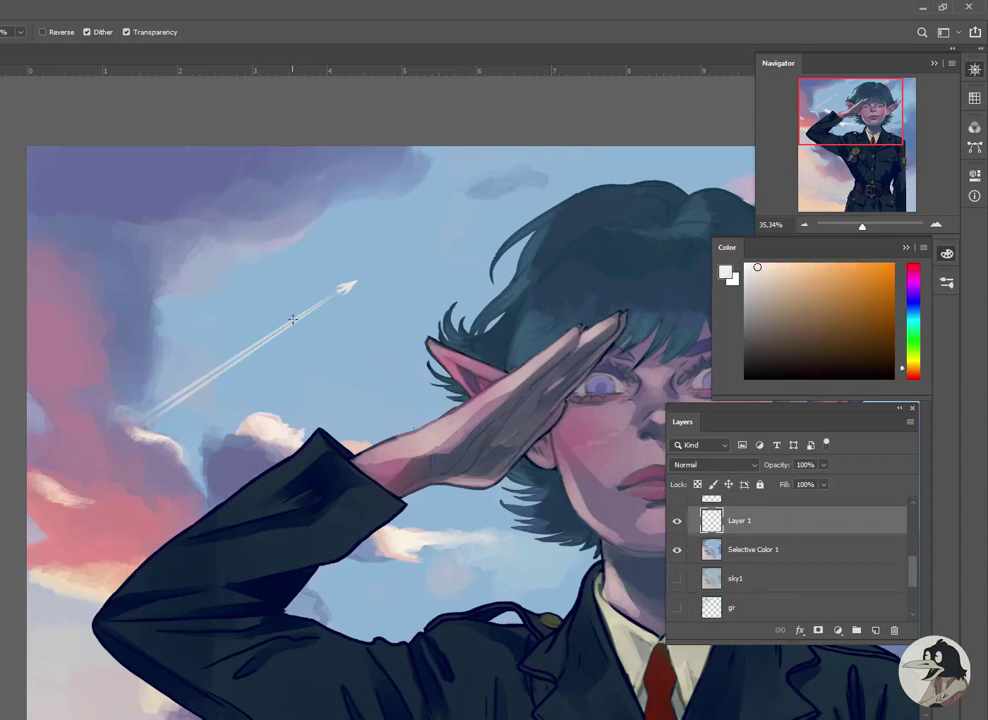
key("b")
scroll(636, 238, "down", 3)
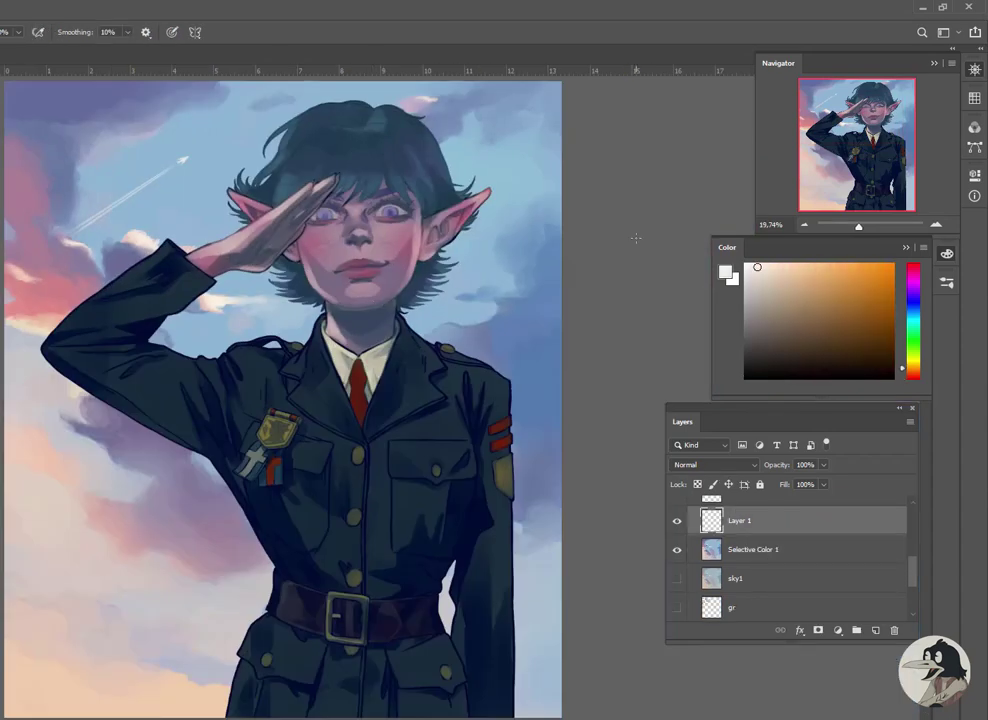
Smudge the airplane's glow into a small white starburst glint
scroll(183, 160, "up", 5)
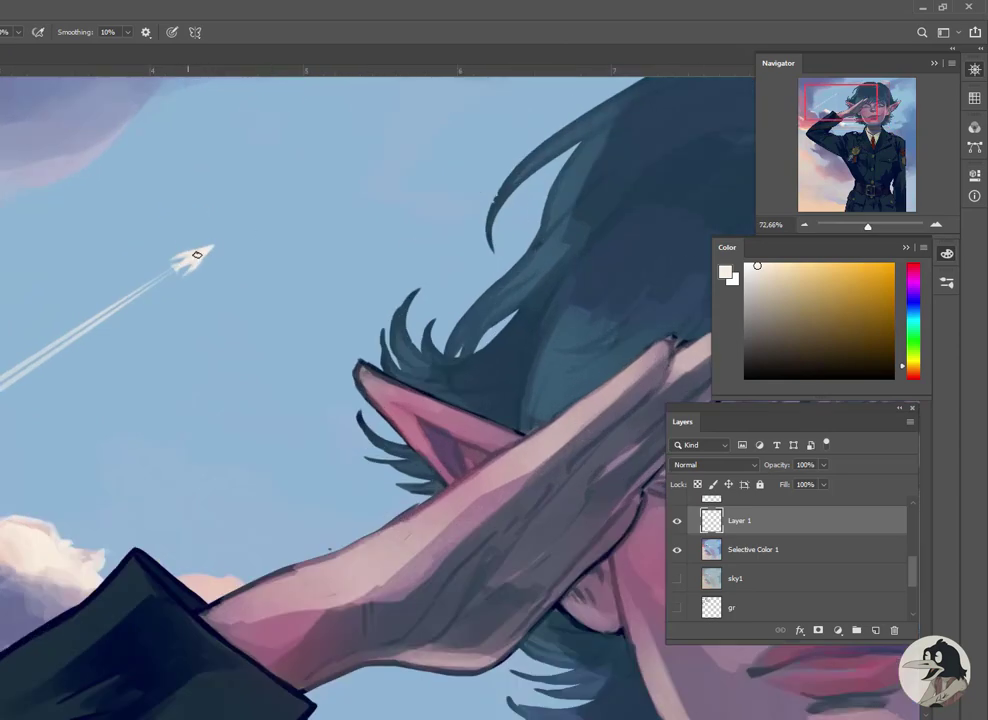
scroll(160, 265, "down", 5)
scroll(160, 265, "down", 1)
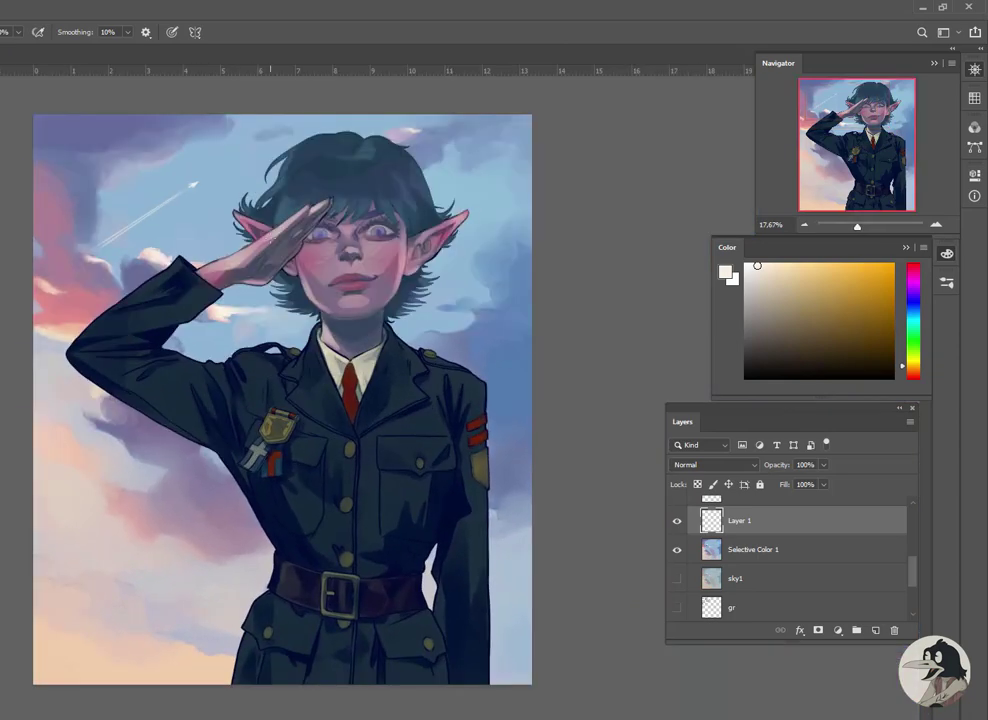
scroll(624, 389, "up", 1)
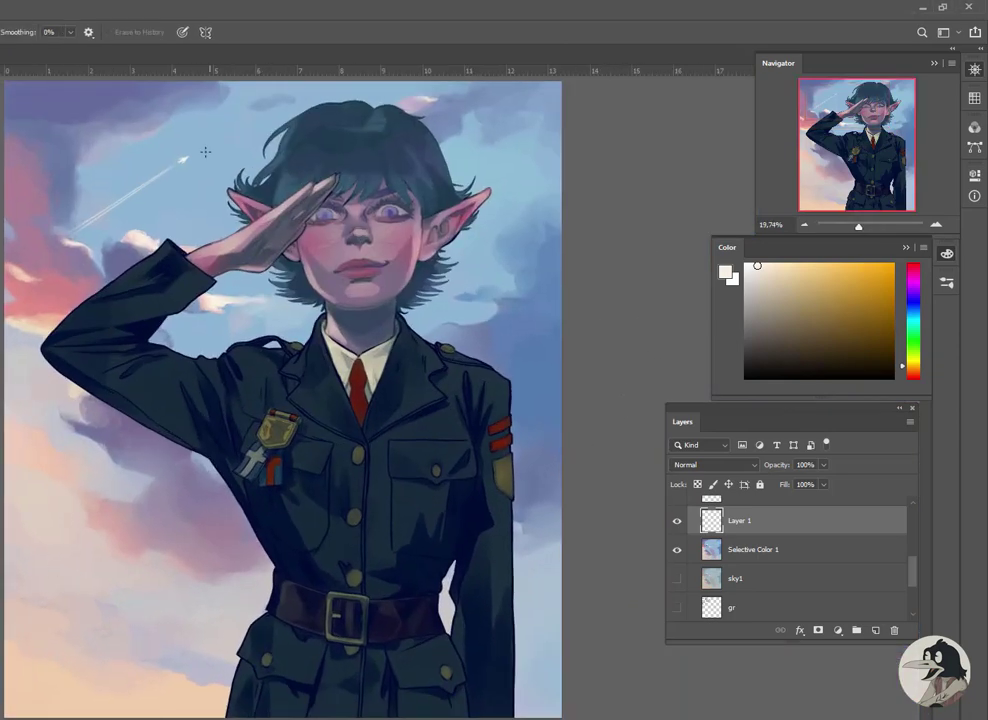
scroll(205, 152, "up", 3)
scroll(136, 201, "up", 2)
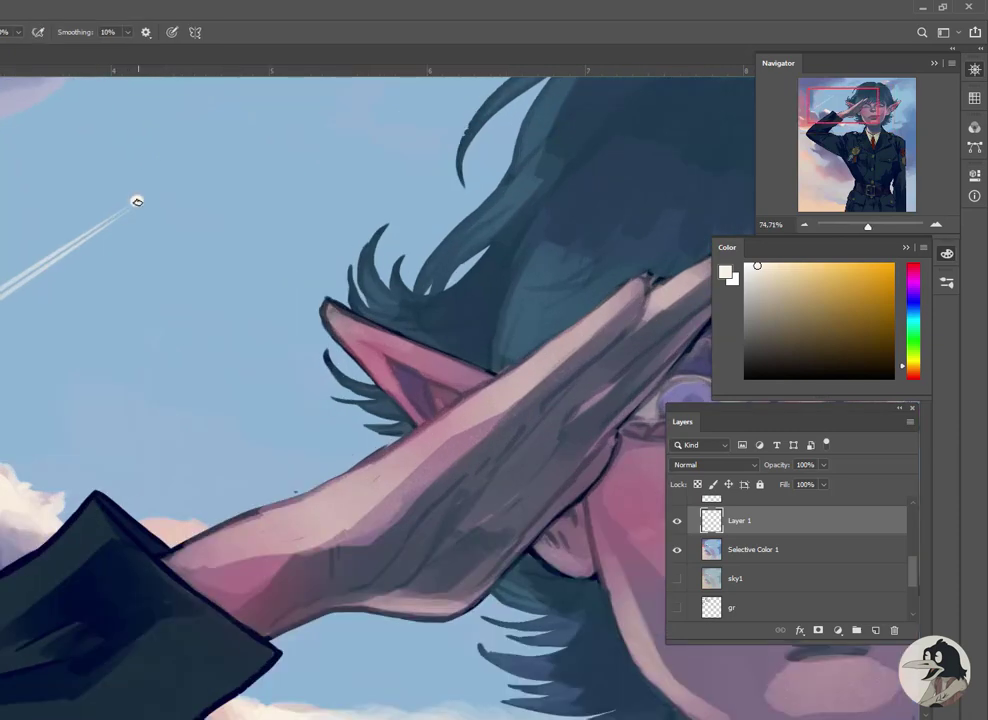
scroll(138, 201, "down", 4)
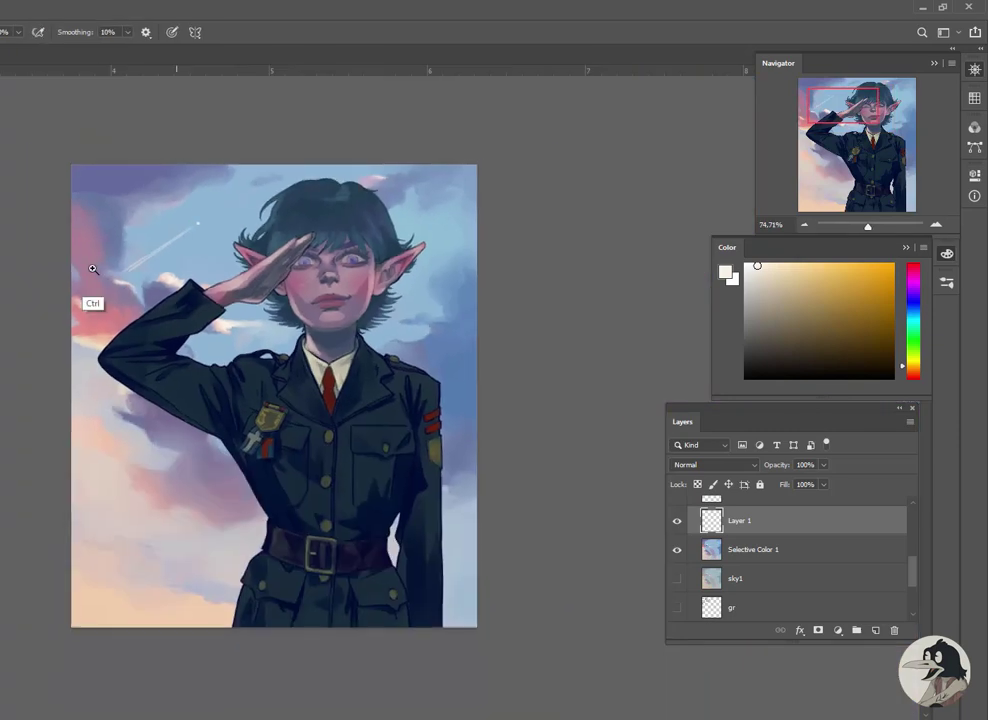
scroll(194, 221, "up", 2)
scroll(227, 214, "up", 4)
left_click_drag(193, 243, 249, 203)
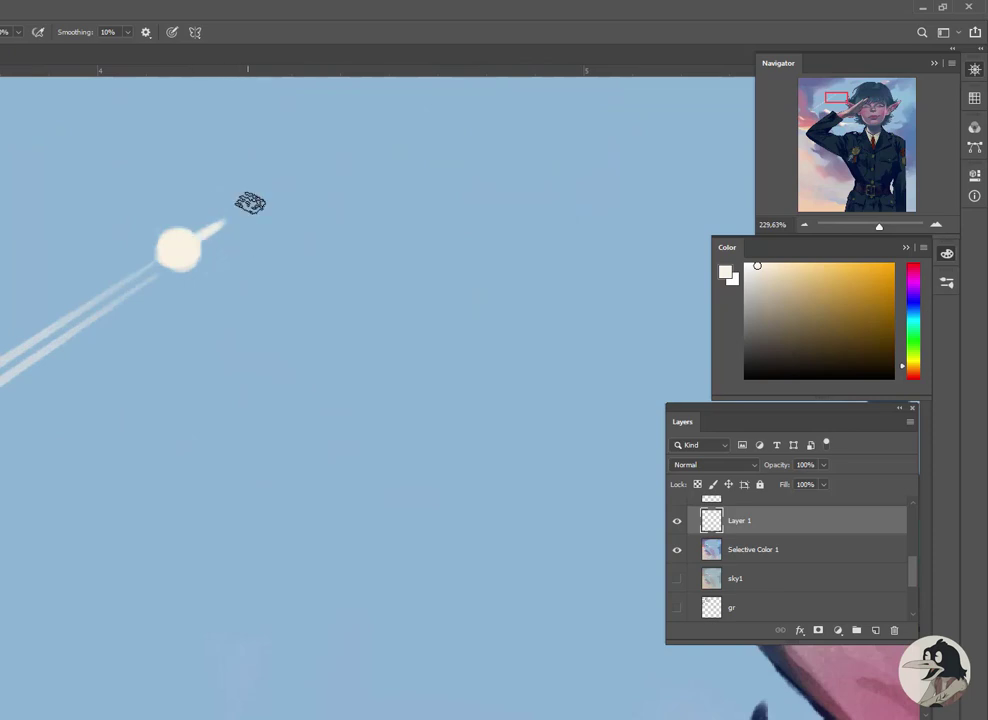
mouse_move(178, 245)
left_mouse_down()
mouse_move(190, 275)
mouse_move(150, 212)
left_mouse_up()
scroll(196, 291, "down", 2)
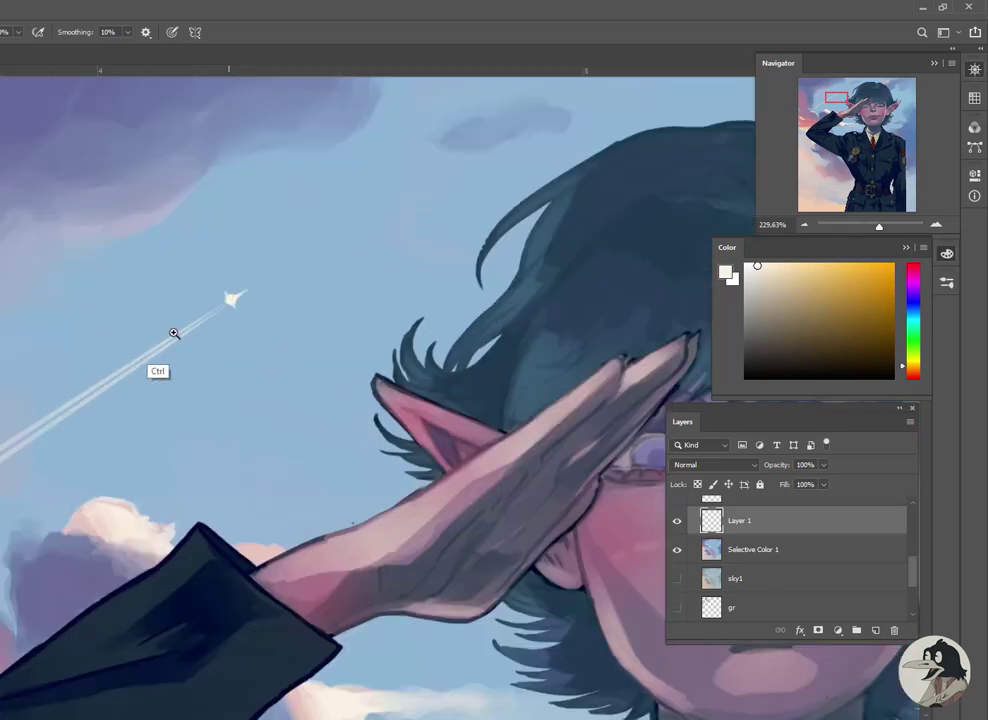
scroll(174, 330, "up", 2)
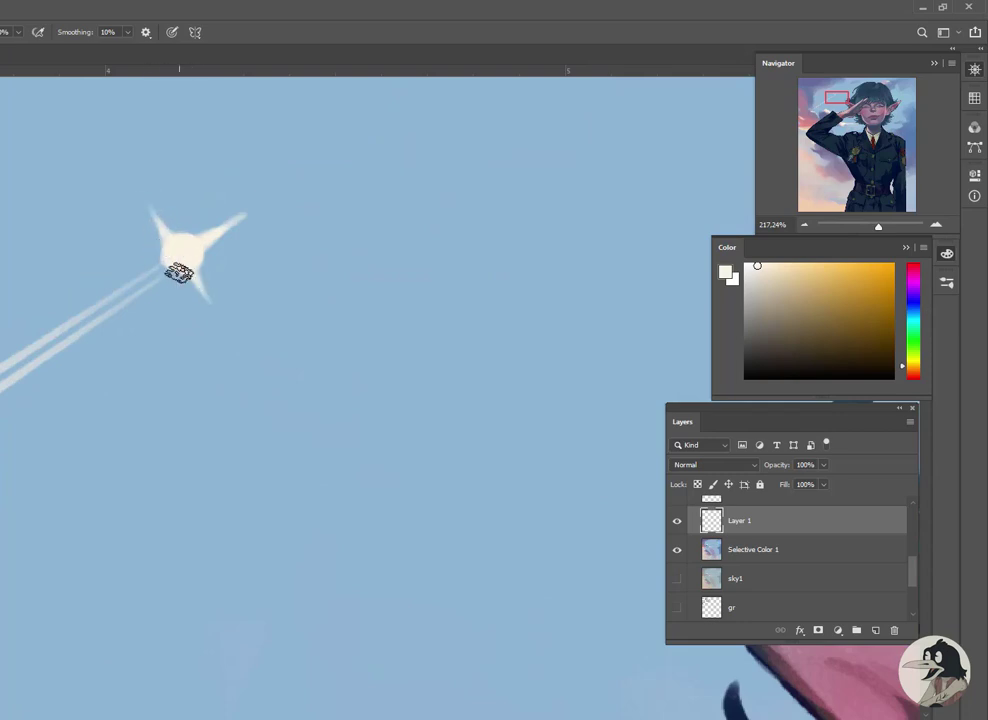
scroll(150, 300, "down", 4)
scroll(128, 326, "down", 2)
Duplicate the Selective Color 1 sky and merge the copy with the airplane layer
left_click_drag(750, 549, 868, 627)
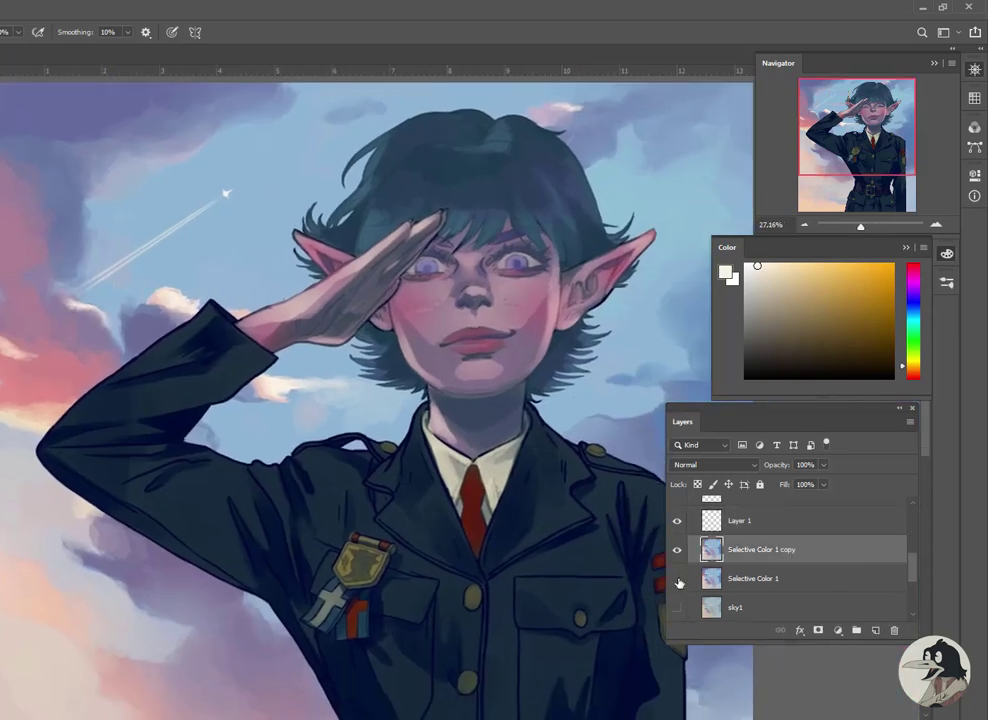
key("ctrl+e")
key("ctrl+0")
double_click(745, 537)
Name the merged layer sky2 and give it a light Gaussian Blur
type("sky2")
key("Return")
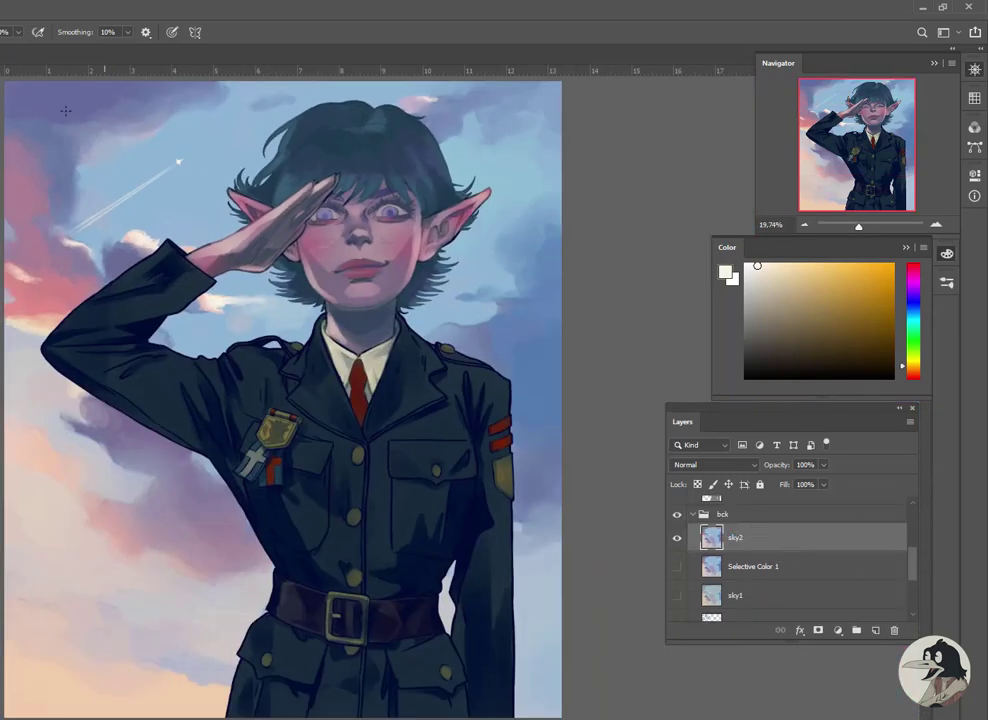
left_click(2, 7)
left_click(5, 166)
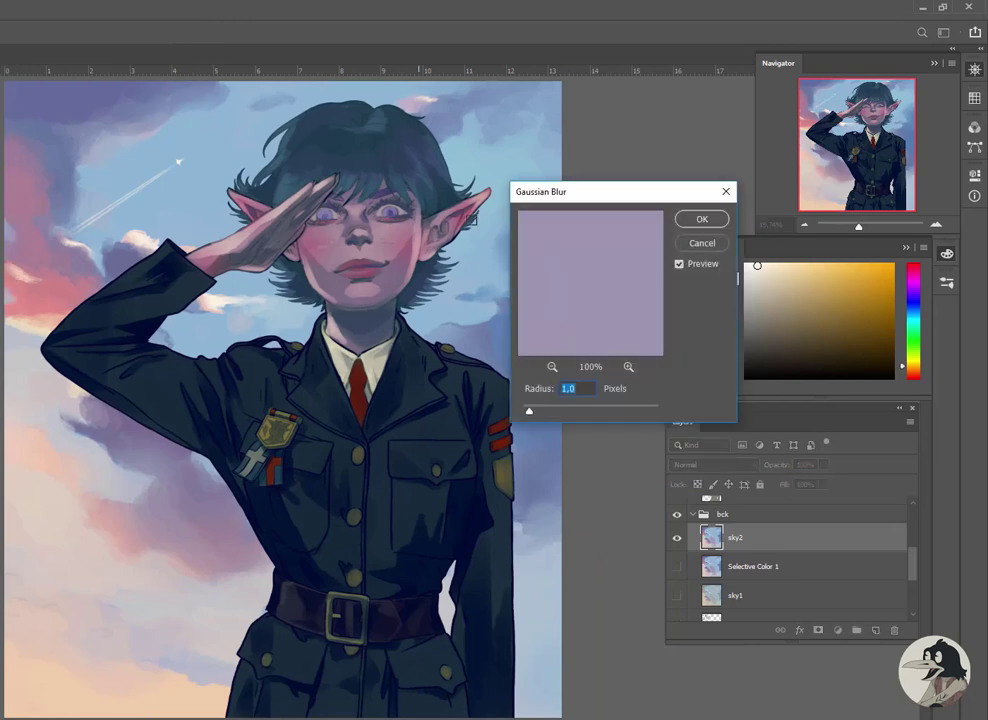
mouse_move(572, 413)
left_mouse_down()
mouse_move(558, 413)
mouse_move(566, 414)
left_mouse_up()
left_click(679, 221)
Paint the large pale moon in the upper-left sky and fade it with a gradient
key("ctrl+alt+z")
key("ctrl+alt+z")
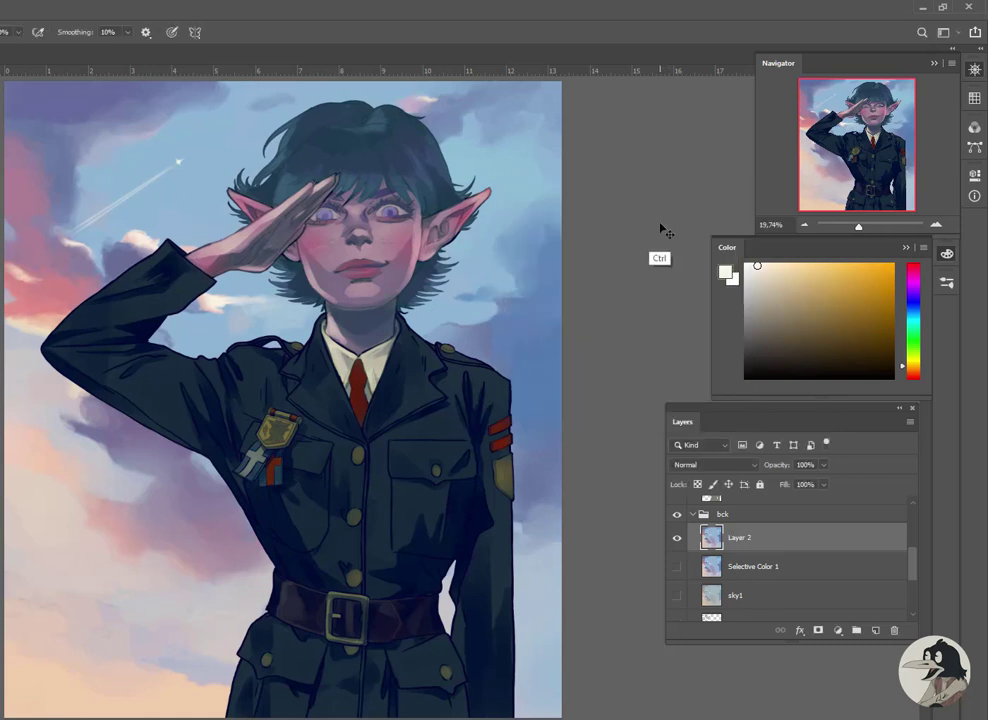
key("ctrl+alt+z")
key("ctrl+shift+z")
key("ctrl+shift+z")
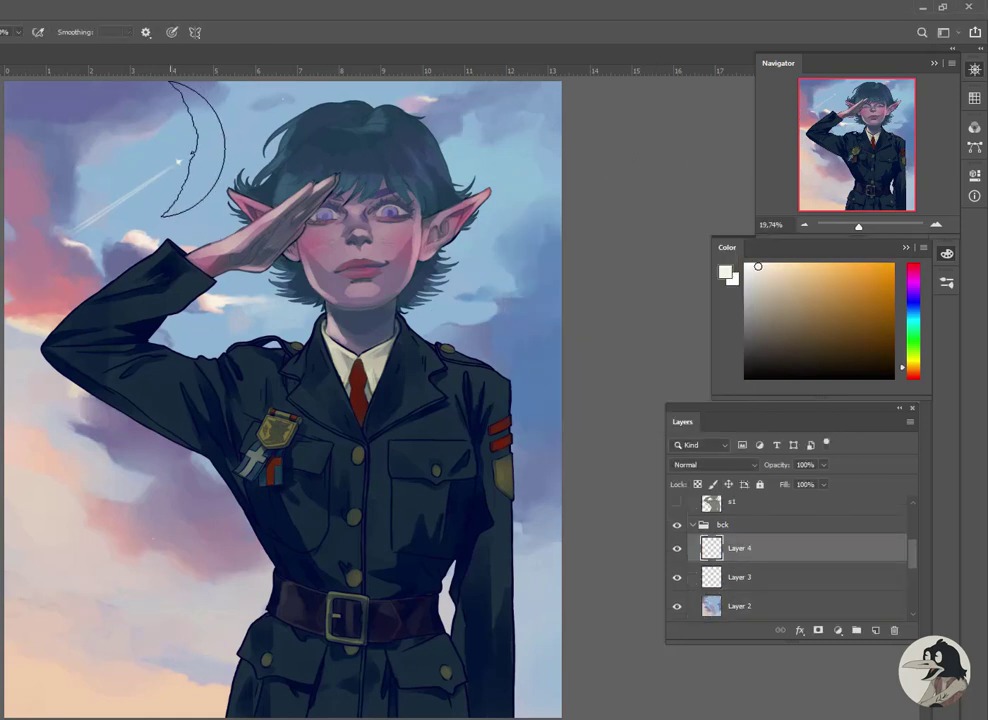
left_click(200, 145)
key("ctrl+z")
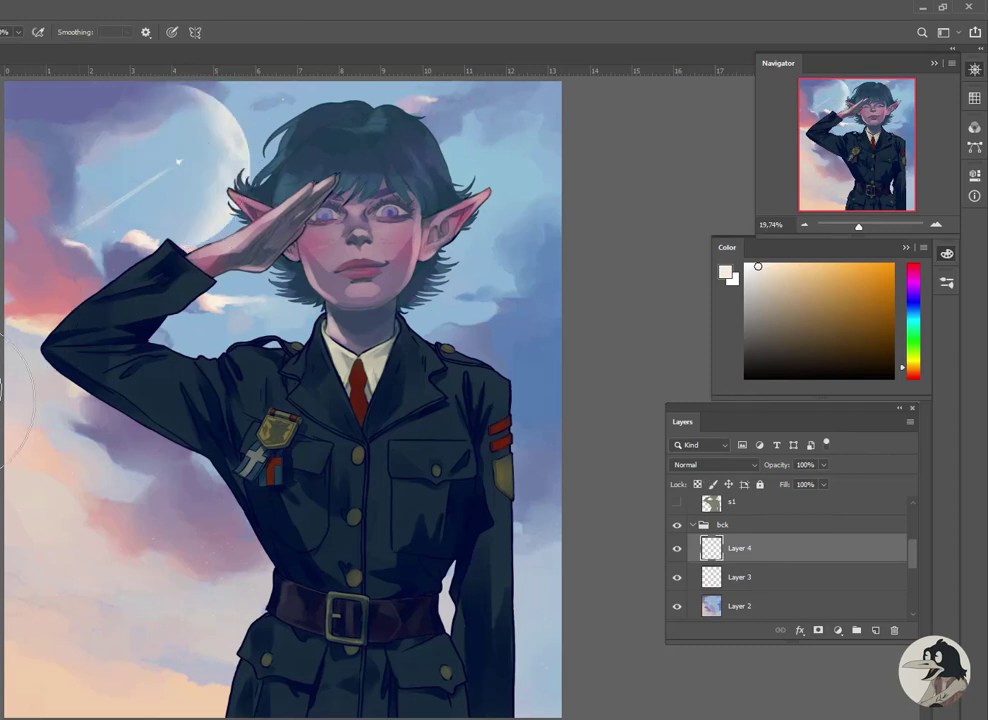
key("g")
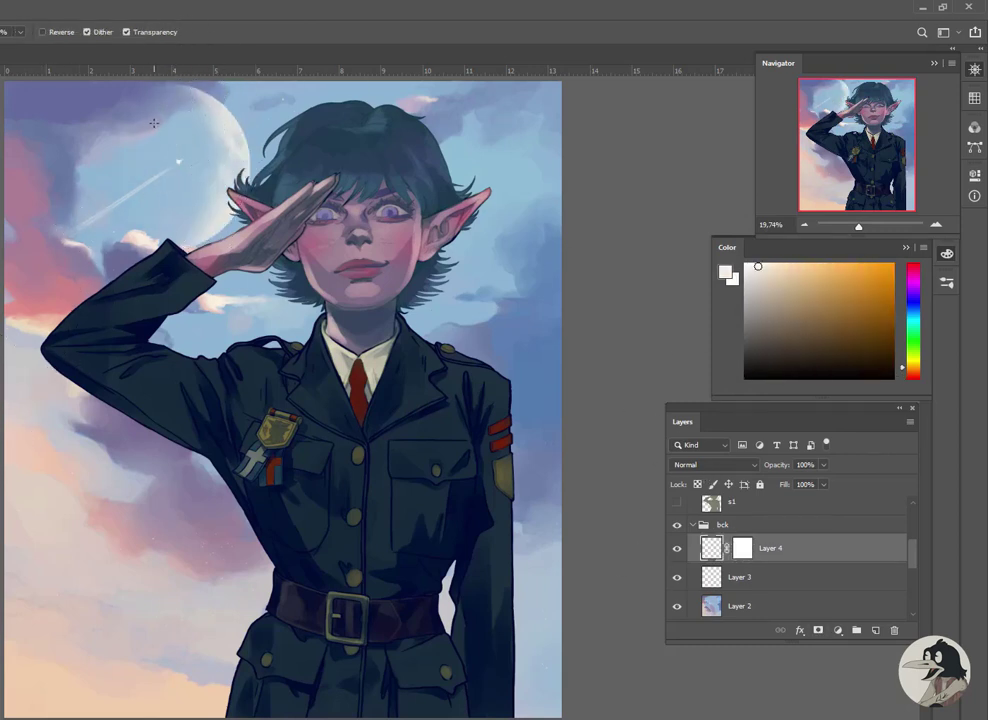
key("d")
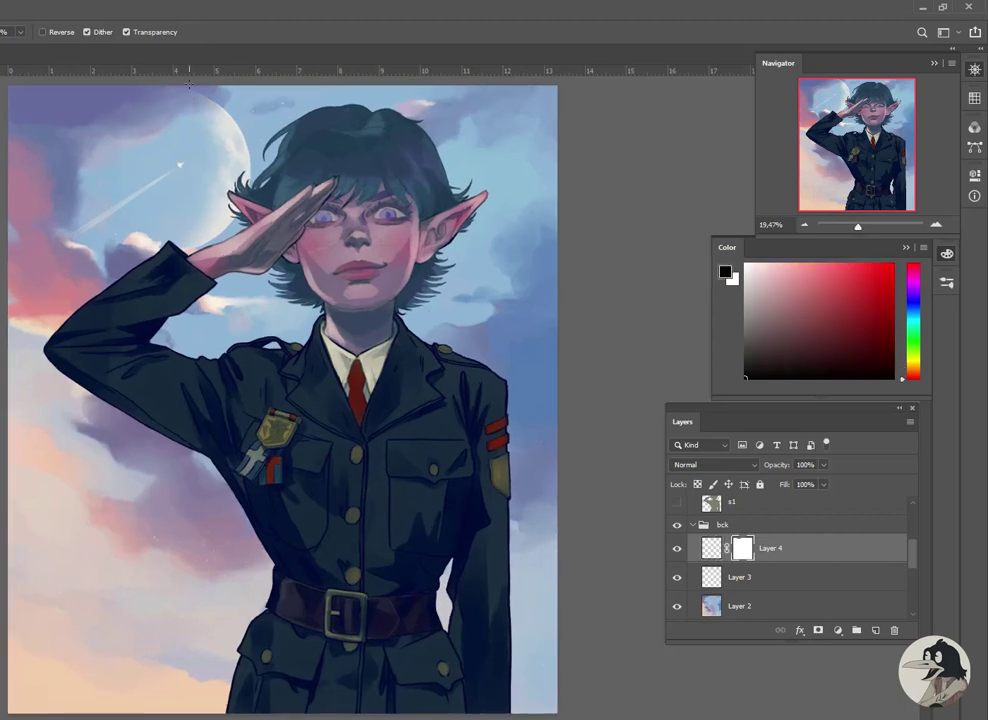
key("b")
right_click(169, 237)
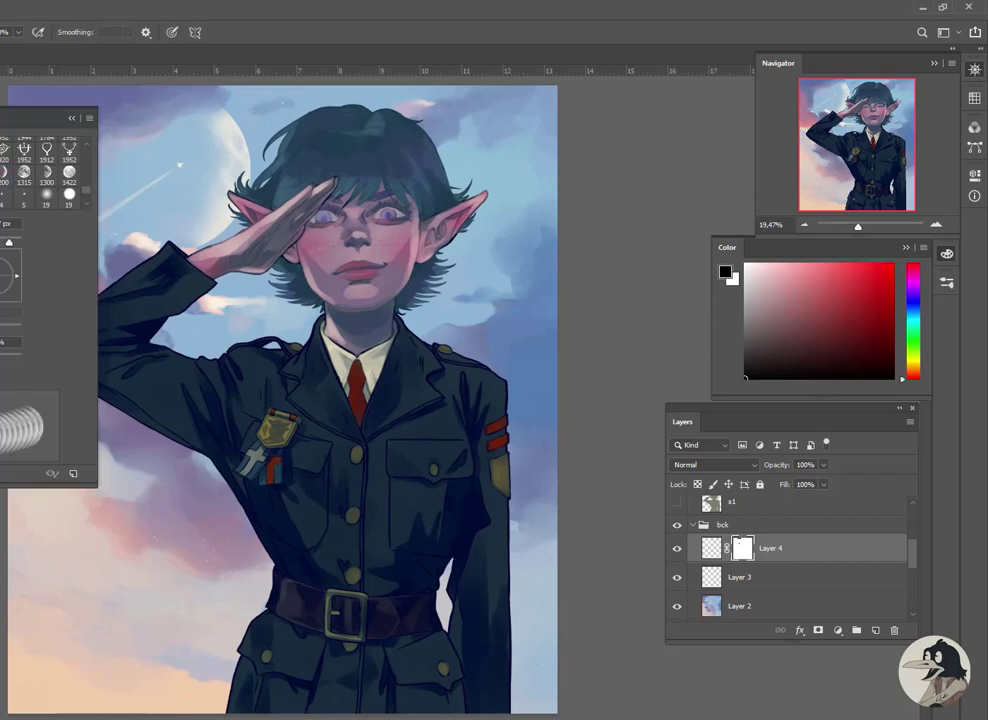
key("Escape")
Paint a small crescent moon on a new layer, softened with a gradient mask
key("ctrl+shift+alt+n")
key("x")
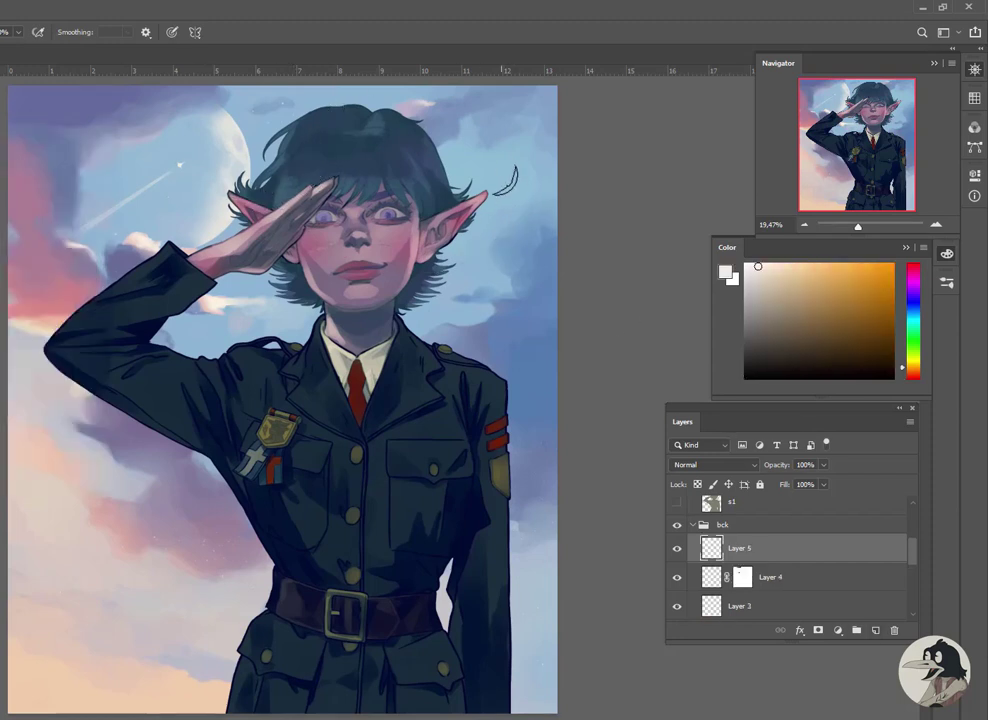
right_click(430, 228)
key("Escape")
key("d")
key("g")
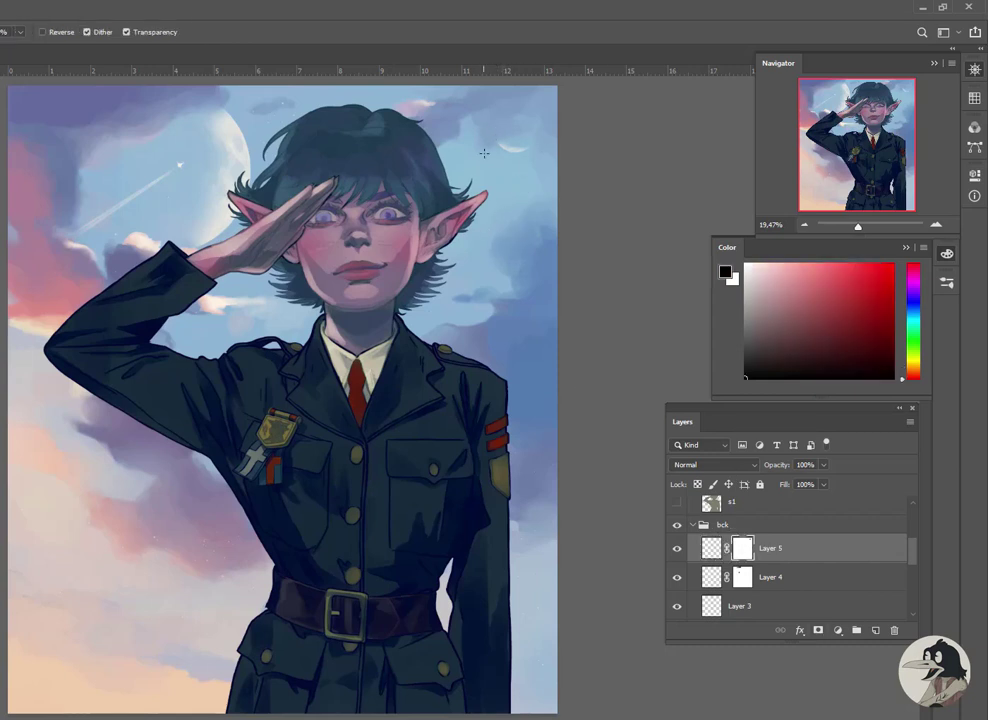
key("b")
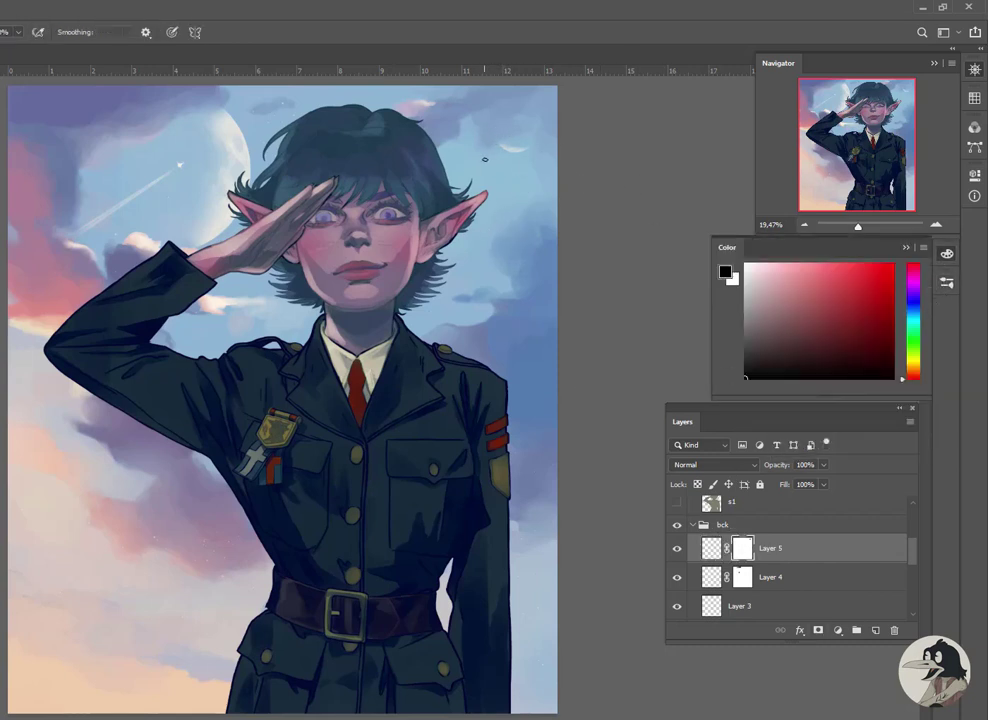
key("ctrl+shift+alt+n")
left_click(466, 145, "alt")
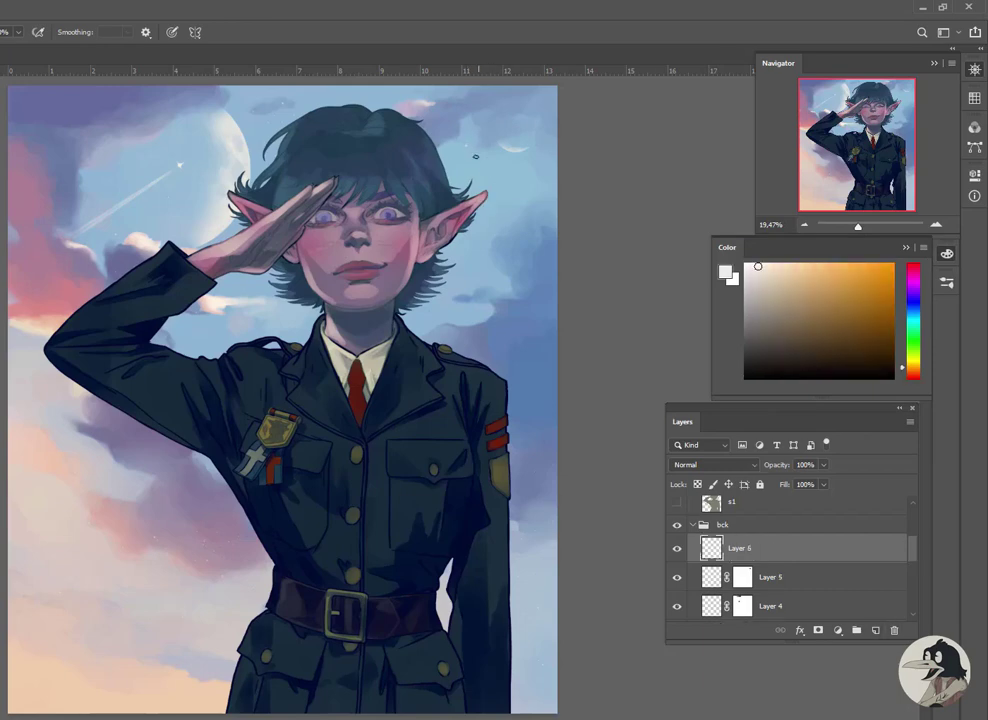
Pan and zoom to frame the elf's face, right ear and the upper sky
scroll(476, 144, "up", 5)
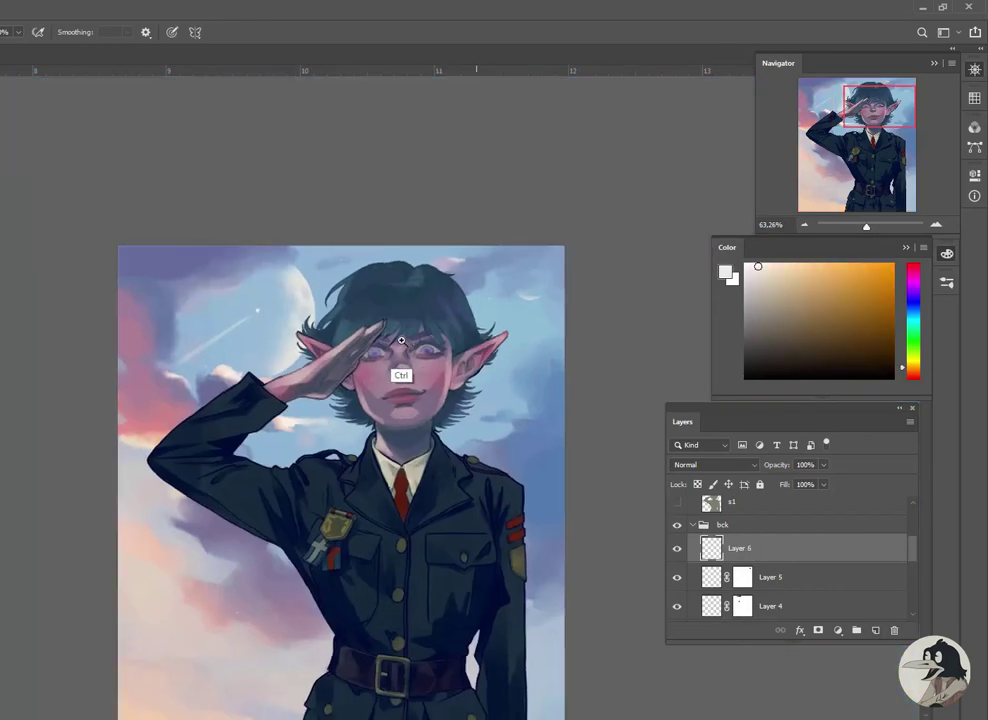
left_click_drag(595, 313, 493, 401)
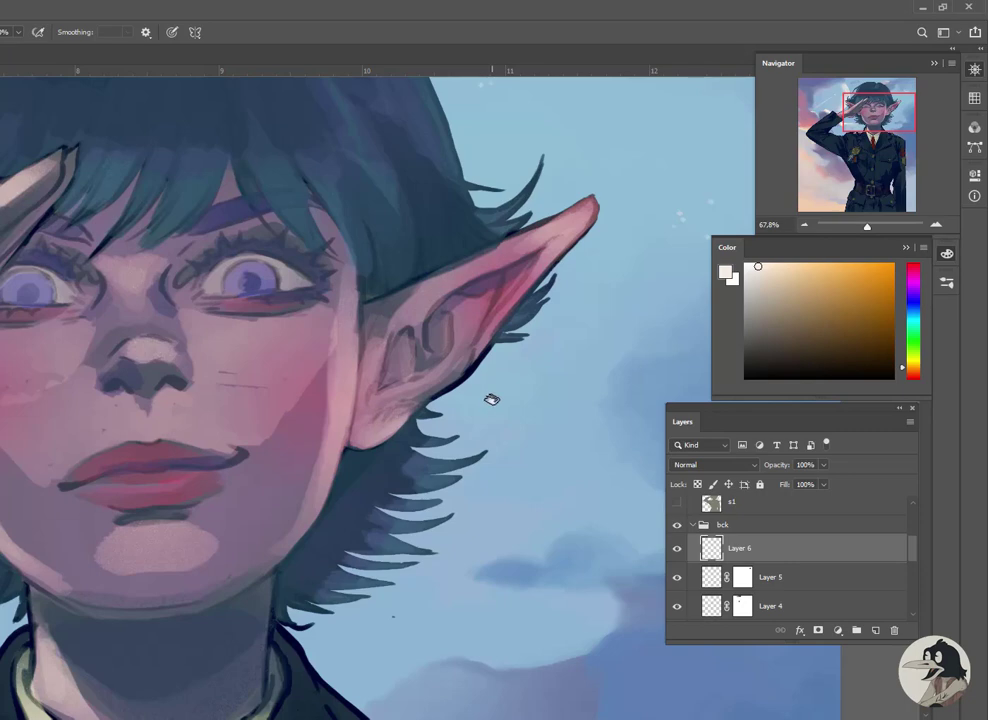
scroll(656, 217, "down", 4)
left_click_drag(333, 139, 279, 339)
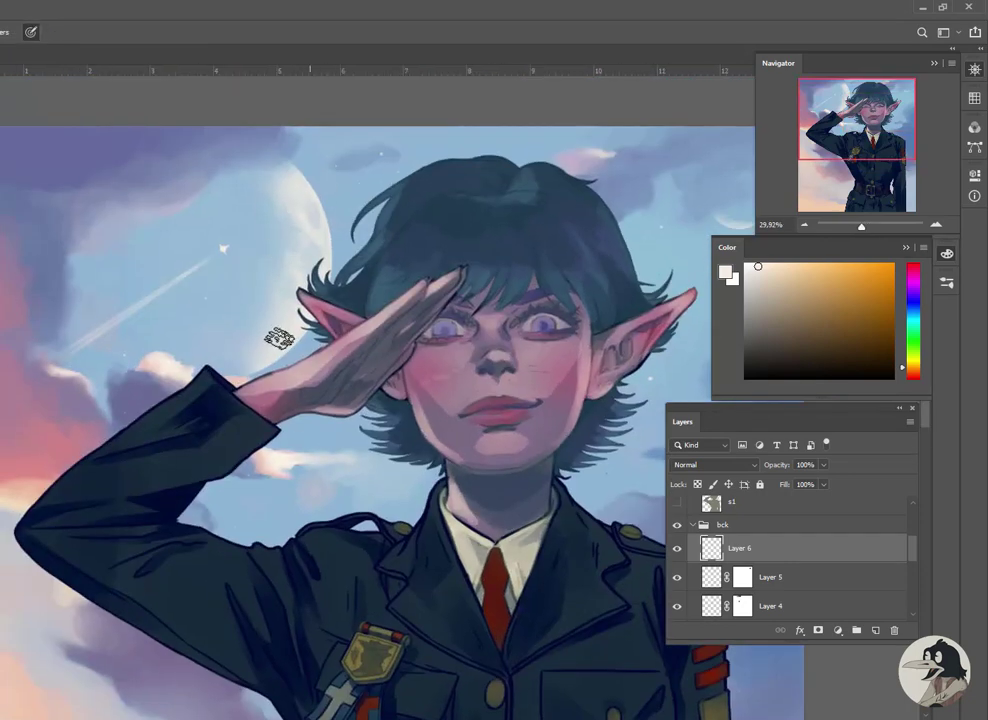
scroll(293, 231, "down", 1)
Merge Layers 4 and 5 into the stars' Layer 6 and apply a 1.0-pixel Gaussian Blur
left_click(8, 8)
mouse_move(8, 228)
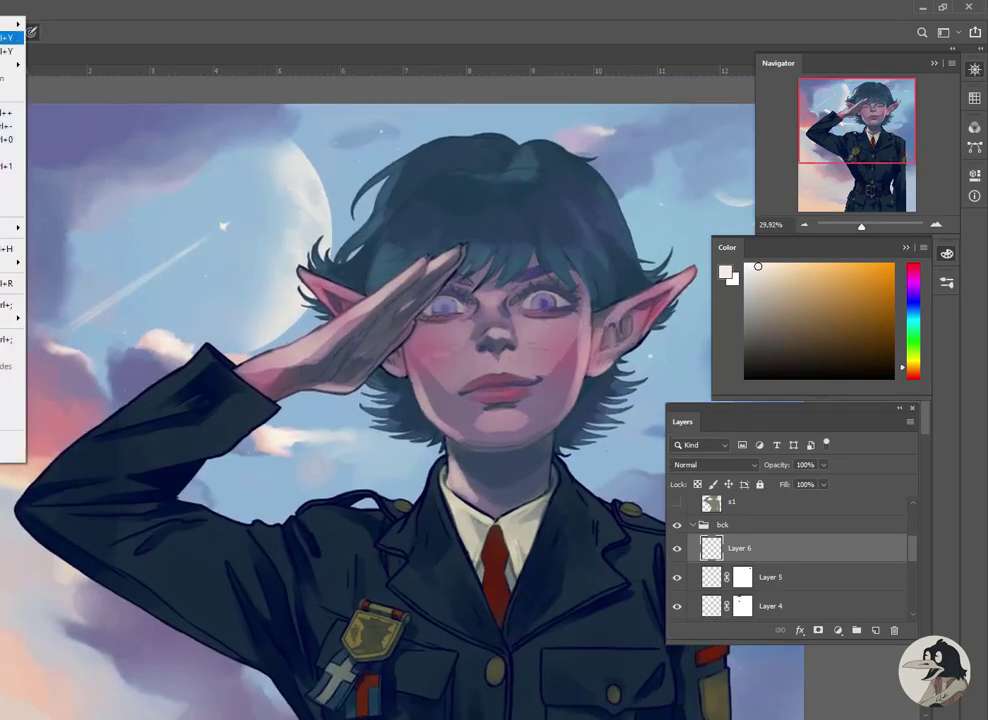
left_click(55, 220)
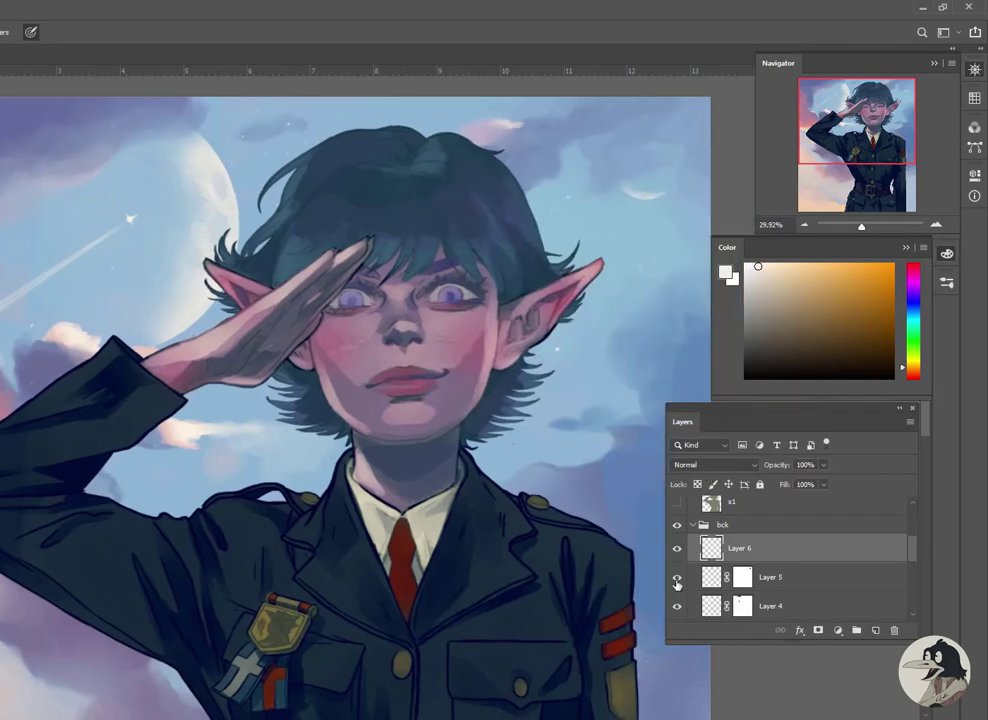
left_click(807, 605, "shift")
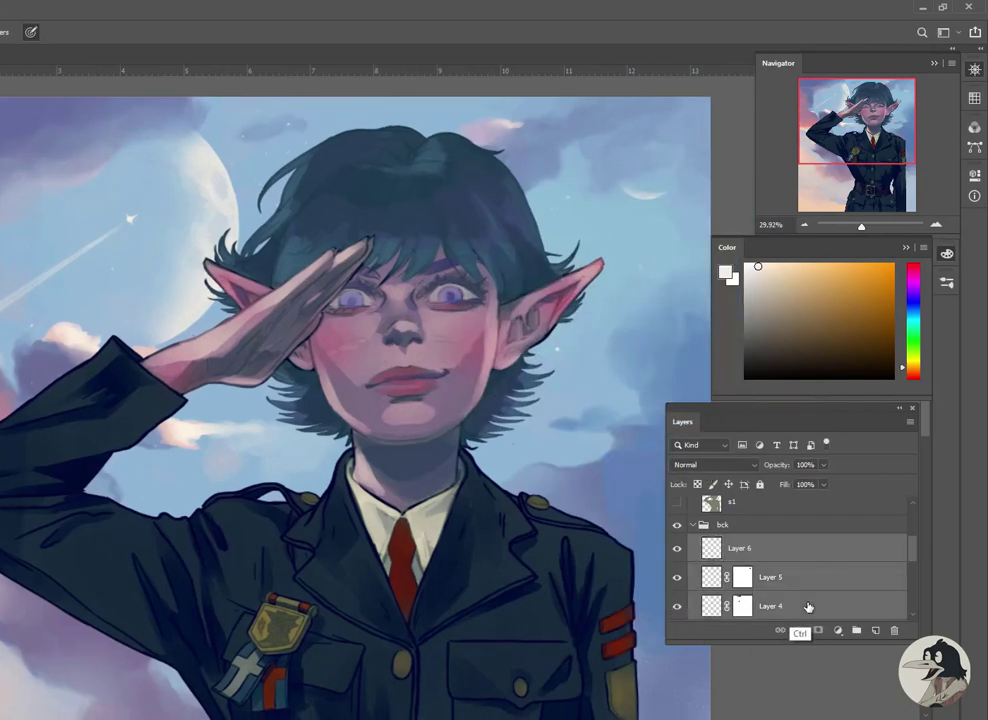
key("ctrl+e")
left_click(8, 8)
left_click(55, 220)
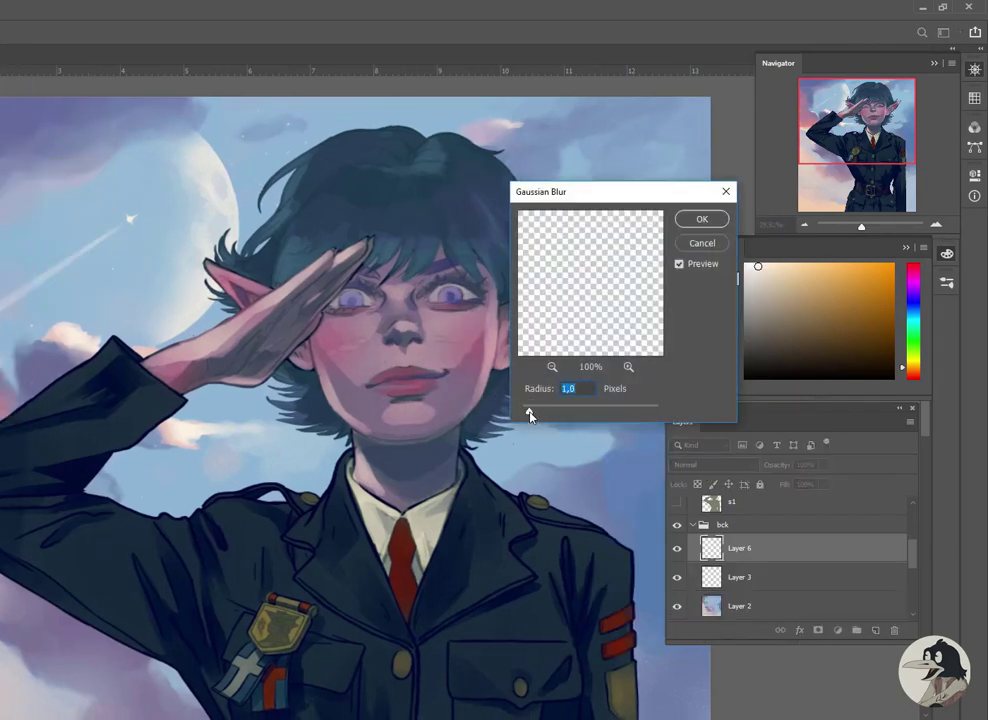
key("Return")
scroll(598, 376, "down", 2)
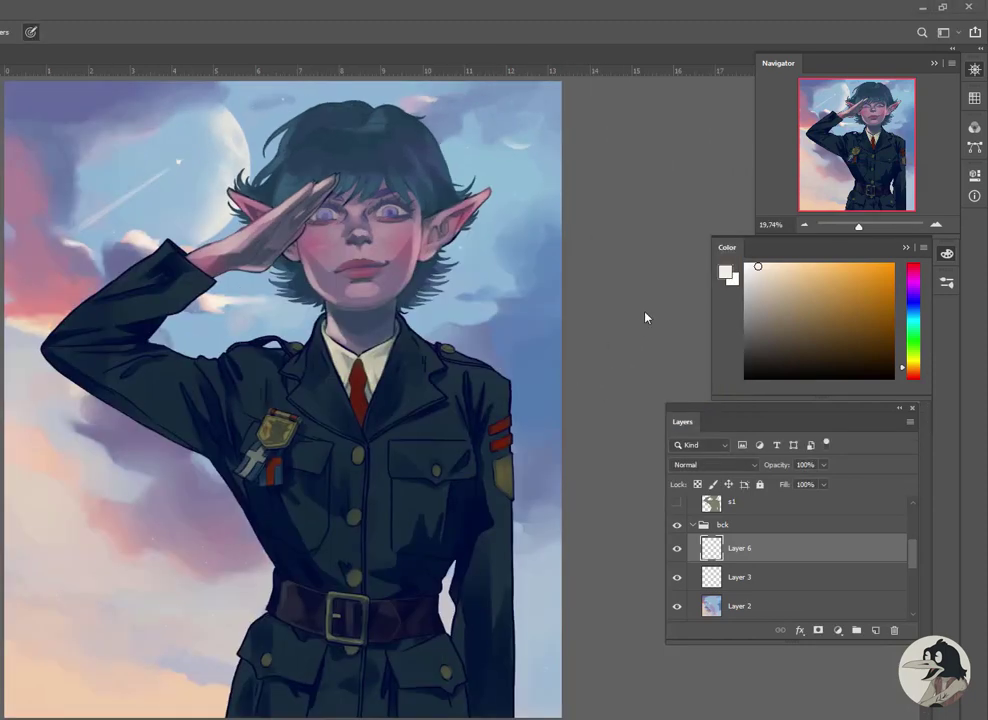
Merge Layers 3 and 2 into Layer 6 and delete Selective Color 1 and sky1
left_click(779, 606, "shift")
key("ctrl+e")
left_click(775, 578)
left_click(820, 603, "shift")
key("Delete")
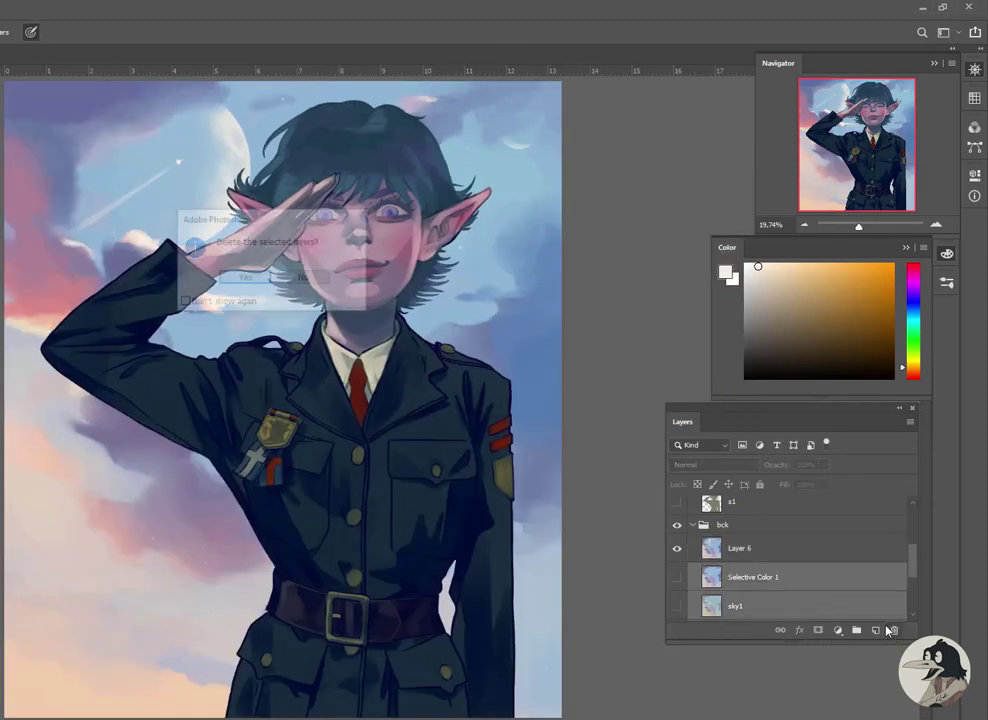
left_click(257, 283)
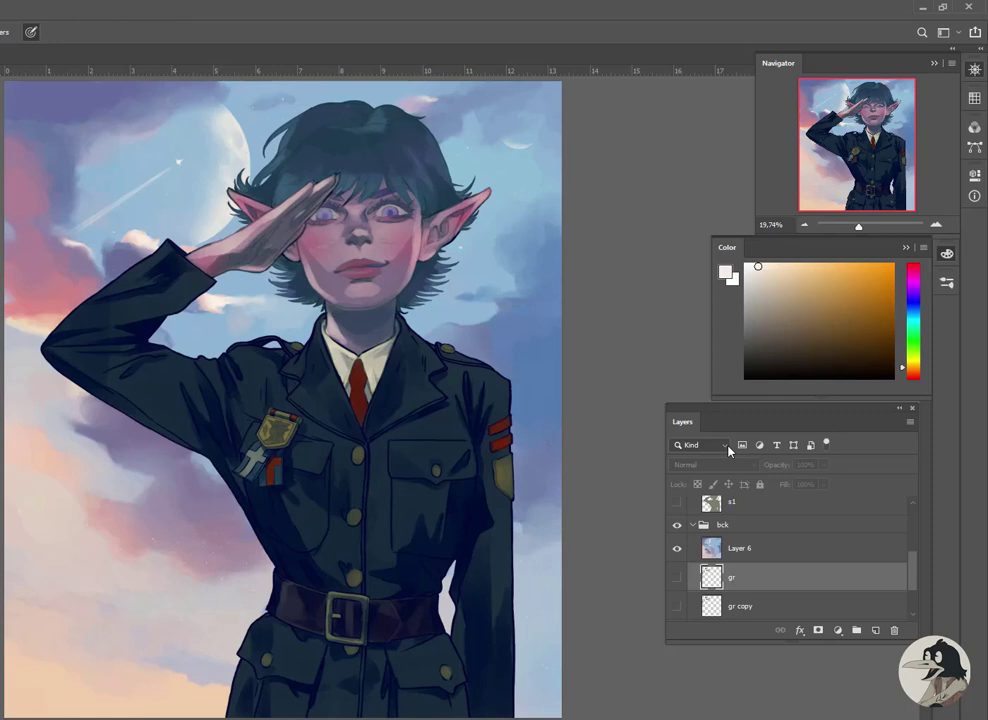
left_click(850, 559)
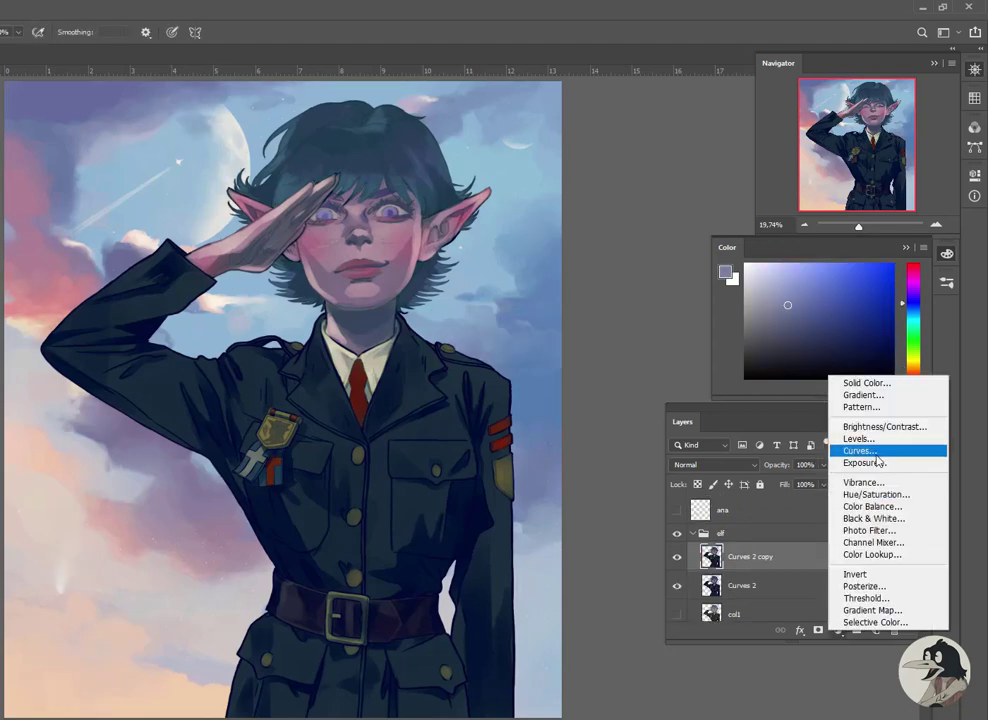
Discard the Curves 3 brightening and add a new Layer 1 with an elf-shaped mask
left_click_drag(266, 440, 266, 432)
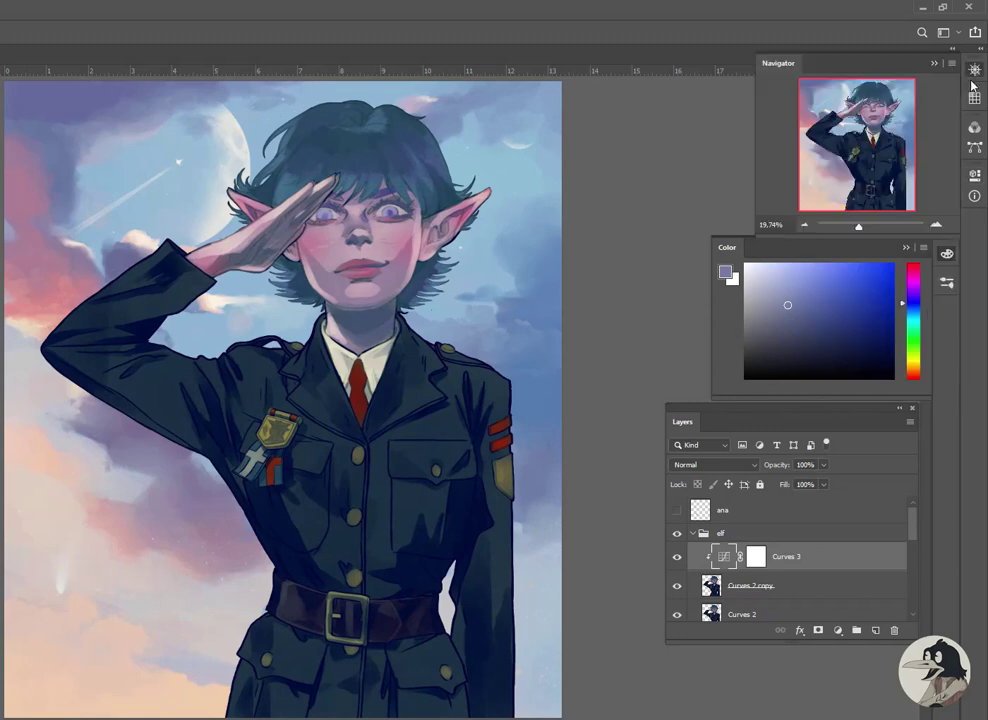
left_click(894, 630)
left_click(238, 276)
left_click(875, 631)
left_click(818, 630)
key("b")
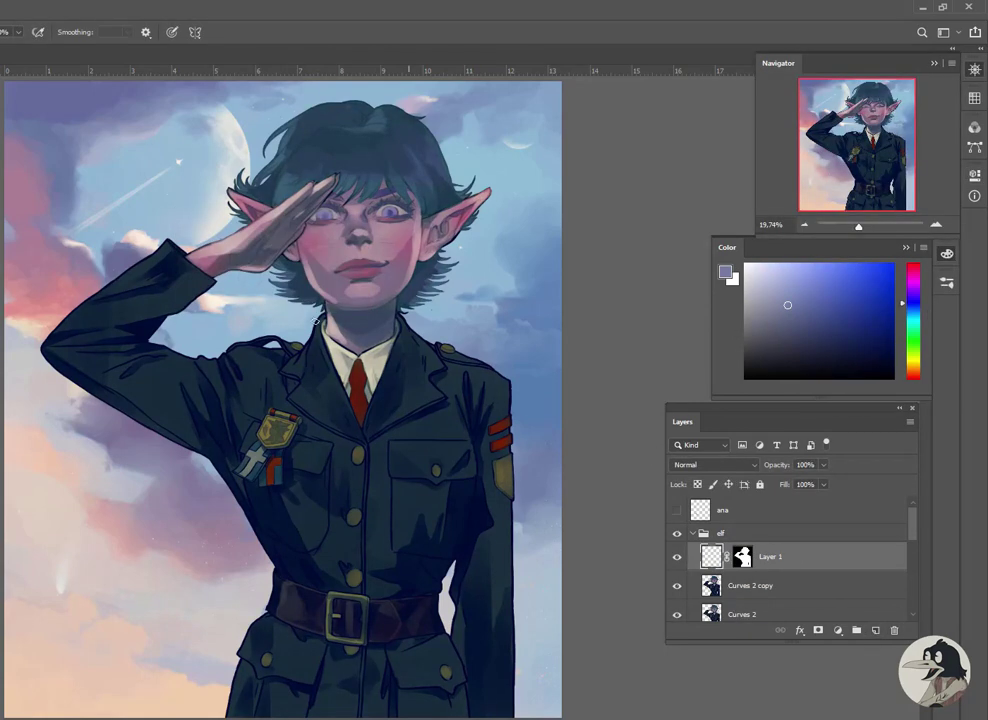
scroll(375, 265, "up", 2)
scroll(230, 378, "up", 4)
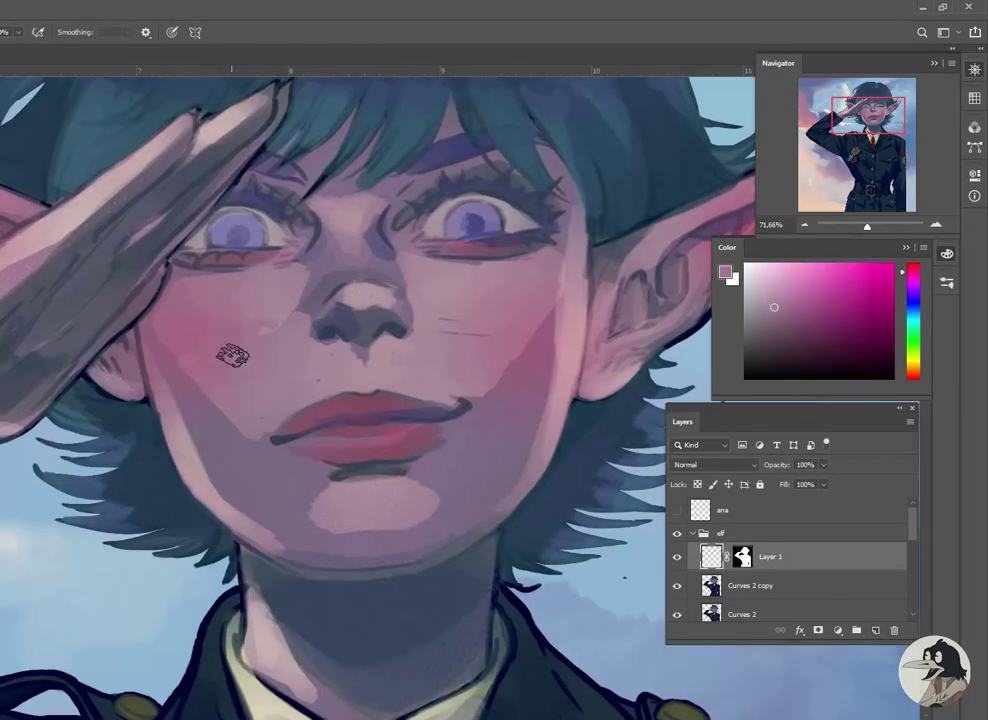
Sample pink and mauve tones from the cheek and lips and dab them beside the nostril
left_click(187, 326, "alt")
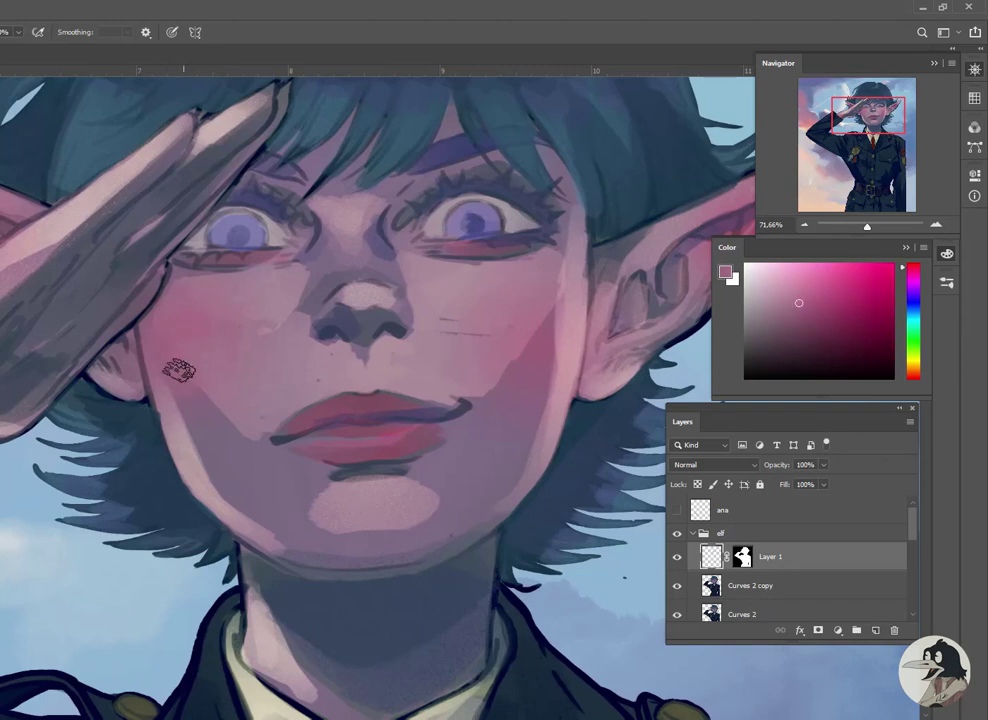
left_click(170, 375, "alt")
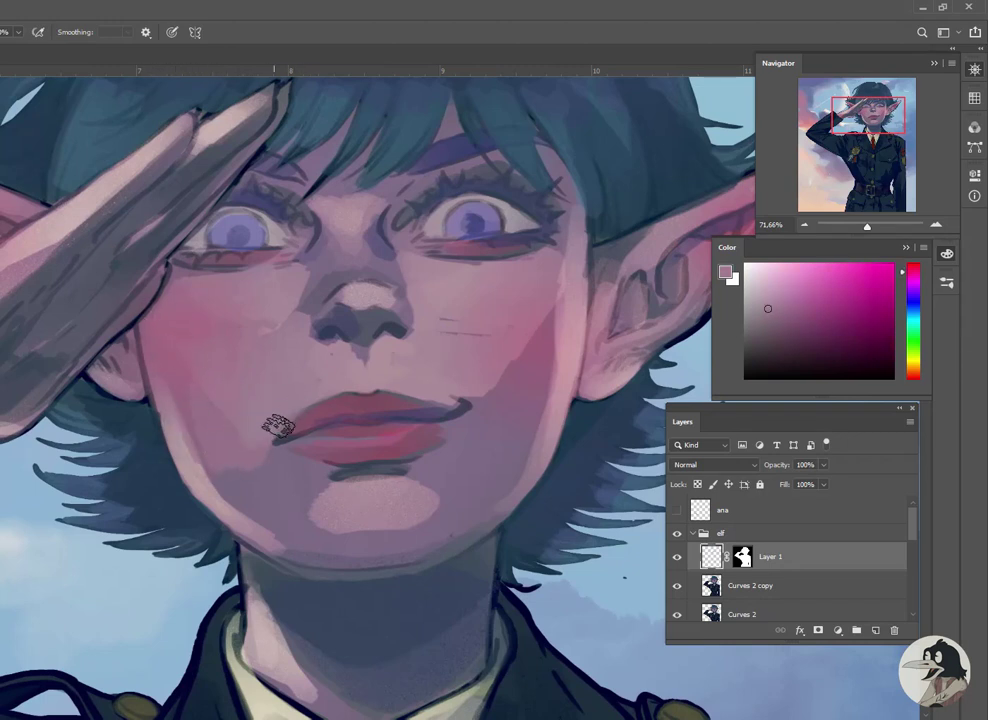
left_click(322, 406, "alt")
left_click(328, 403, "alt")
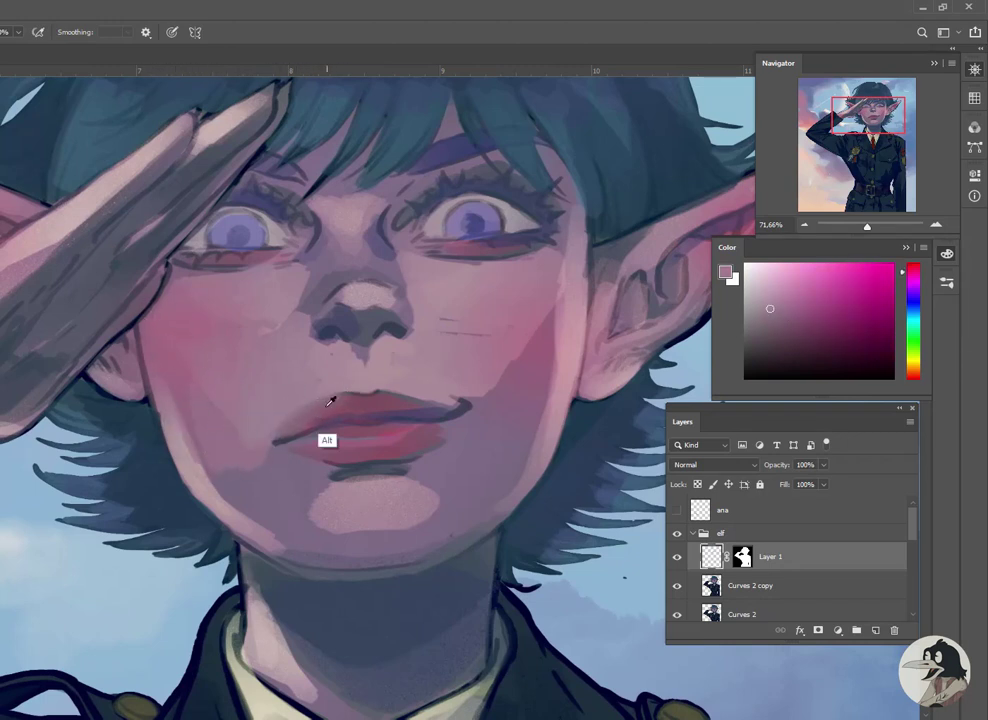
left_click(380, 405, "alt")
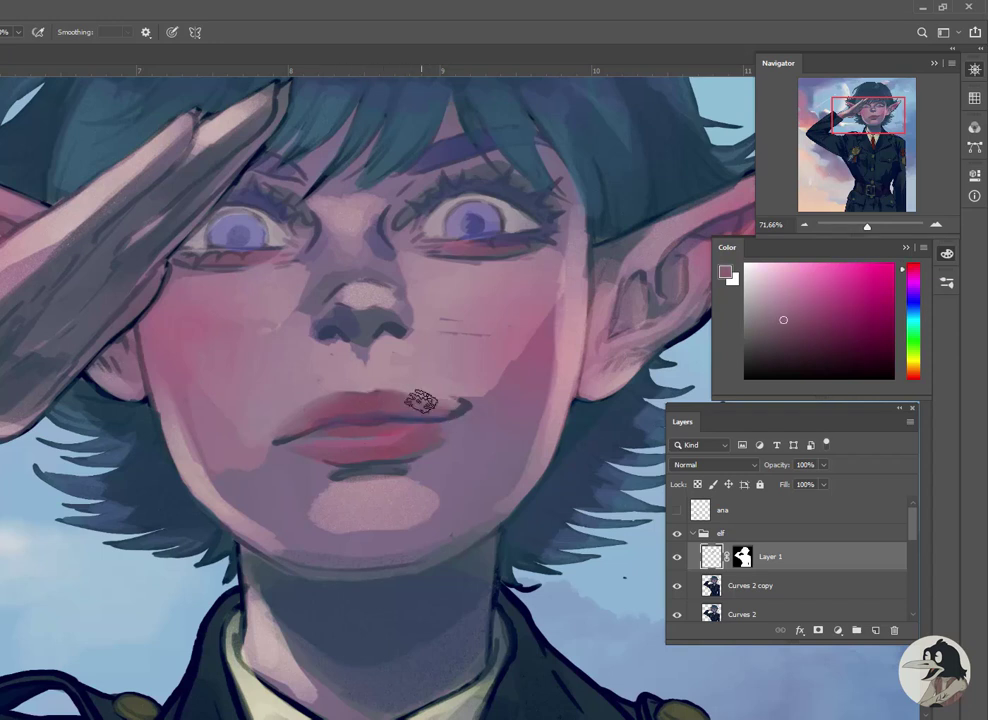
left_click(368, 392, "alt")
left_click(392, 397, "alt")
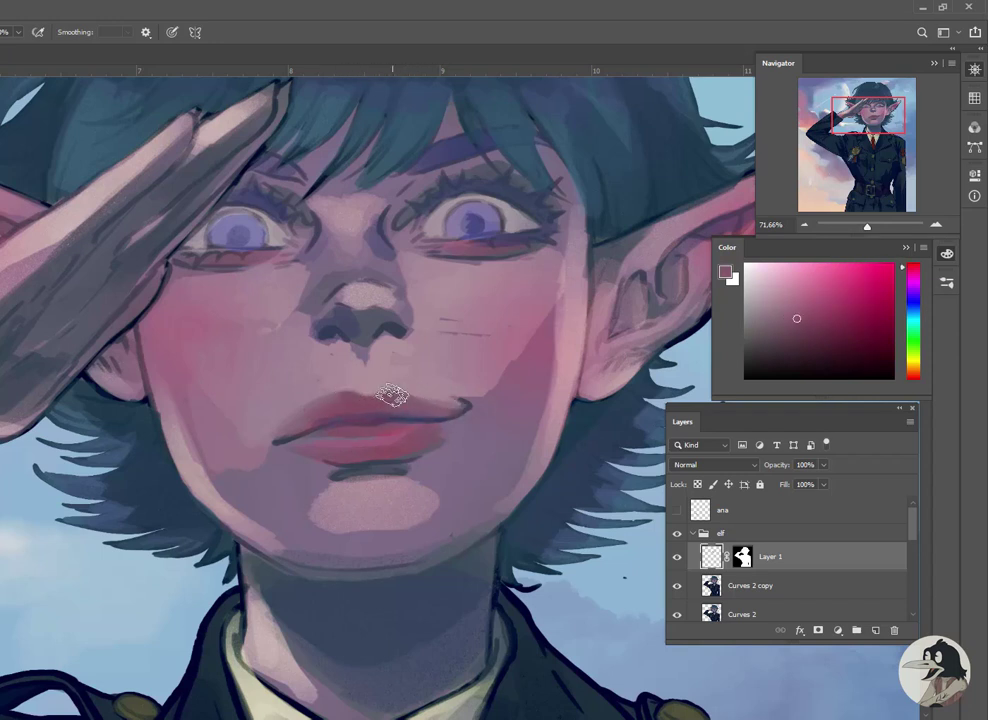
left_click(357, 359, "alt")
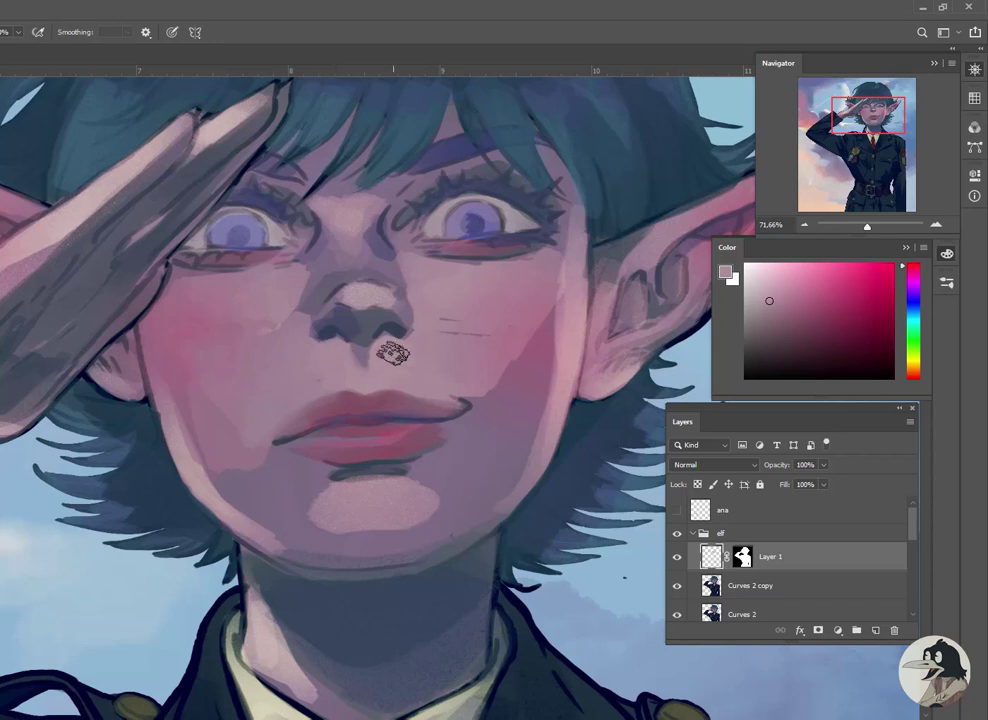
Sample lavender and pinkish skin tones and soften the shading on the nose
left_click(232, 245, "alt")
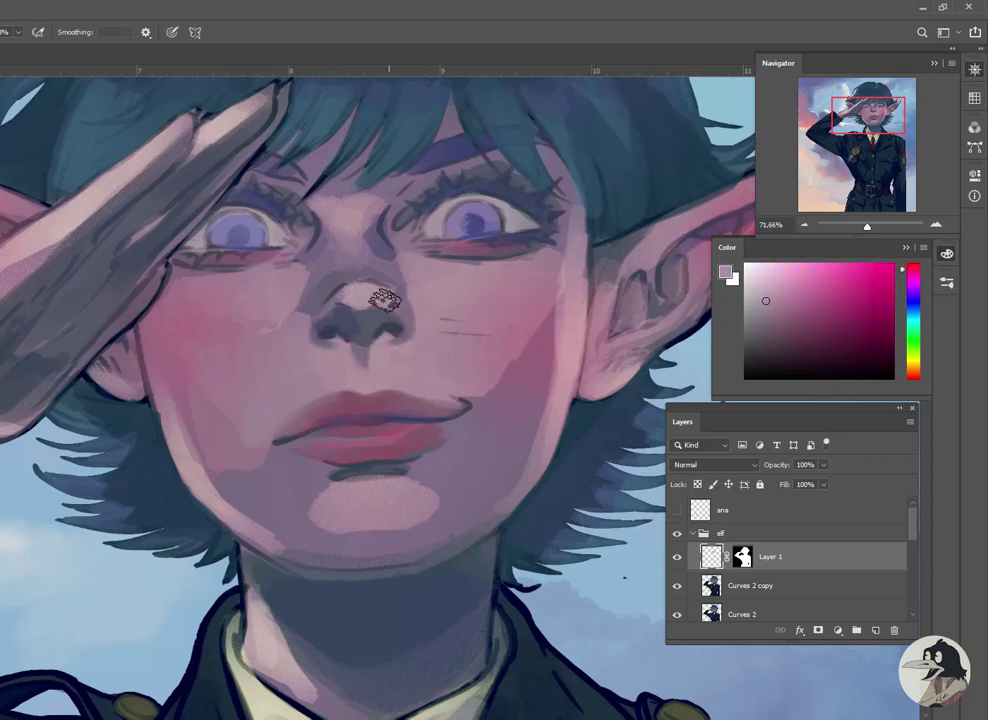
left_click(408, 295, "alt")
left_click(310, 305, "alt")
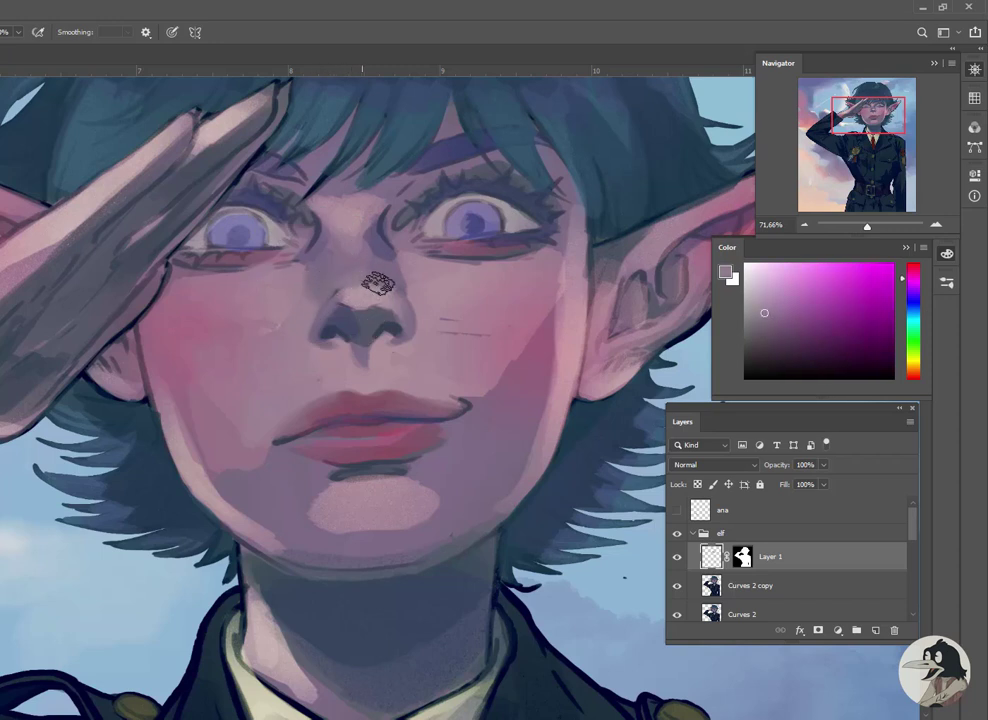
left_click(345, 293, "alt")
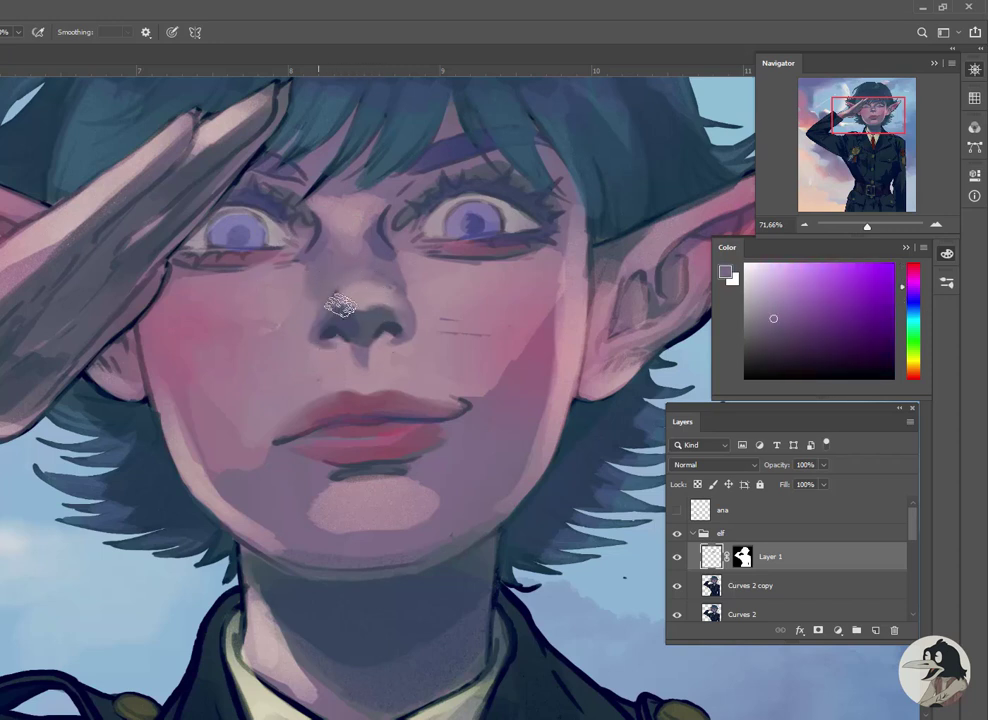
left_click(325, 312, "alt")
left_click(379, 276, "alt")
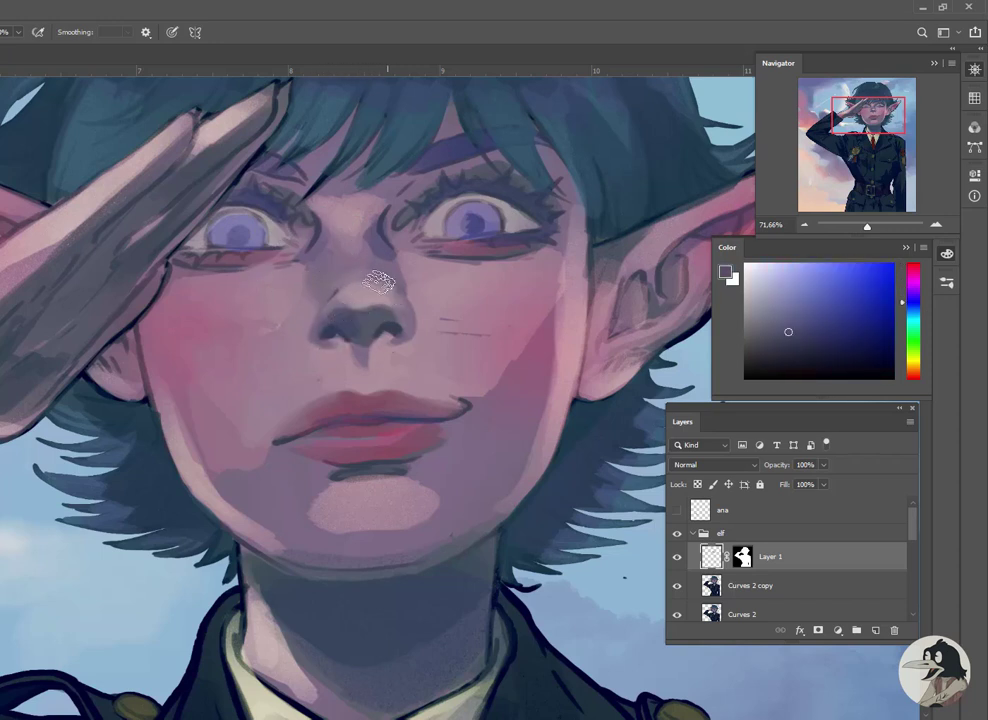
left_click(298, 315, "alt")
left_click(331, 298, "alt")
left_click(395, 303, "alt")
Blend the skin tones up the nose bridge and between the eyes
left_click(386, 320, "alt")
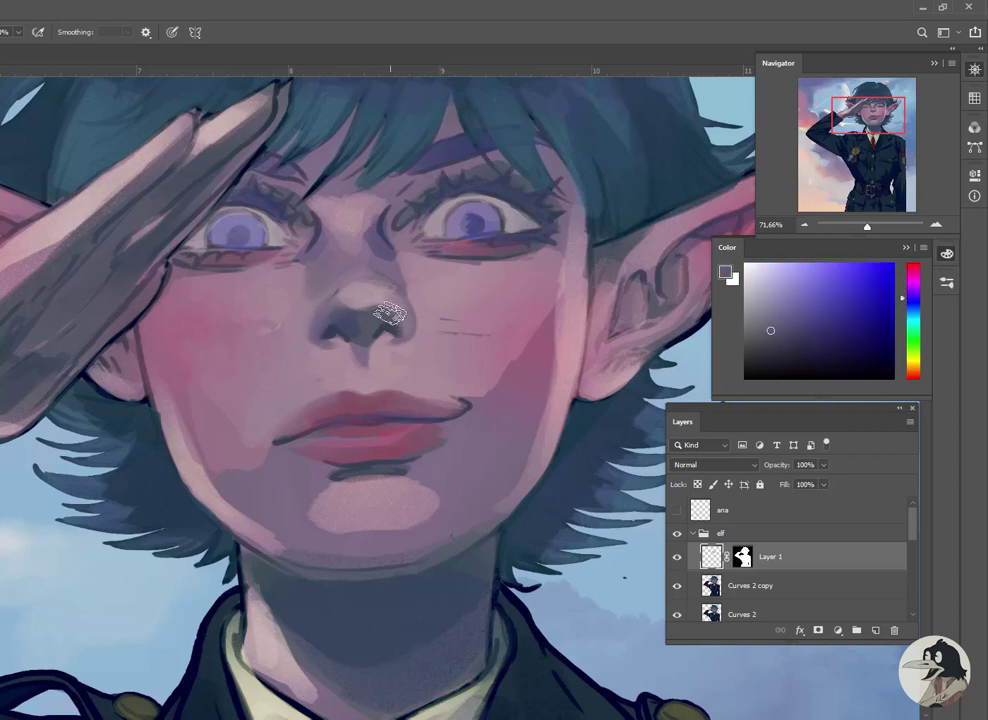
left_click(404, 315, "alt")
left_click(399, 287, "alt")
left_click(403, 277, "alt")
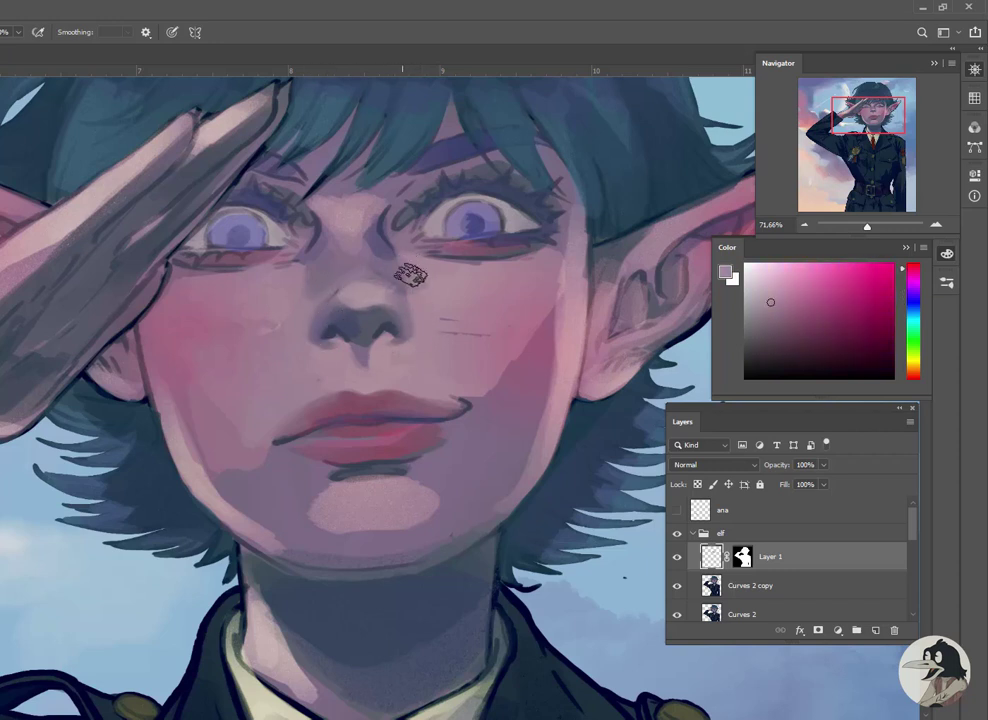
left_click(379, 223, "alt")
left_click(376, 236, "alt")
left_click(397, 307, "alt")
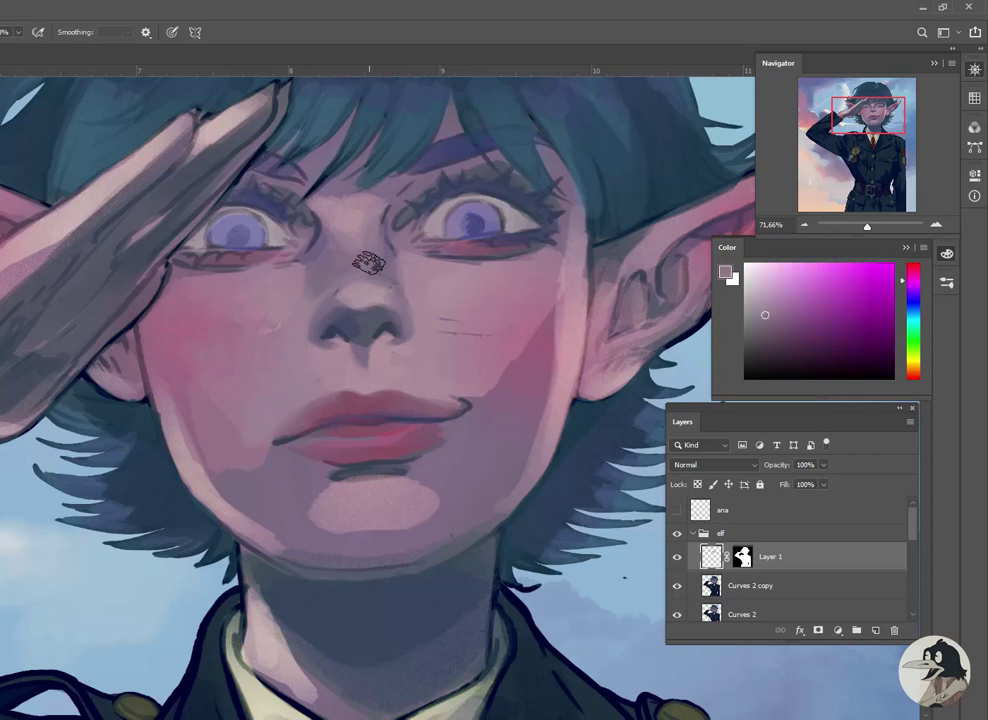
left_click(390, 258, "alt")
left_click(403, 256, "alt")
left_click(405, 263, "alt")
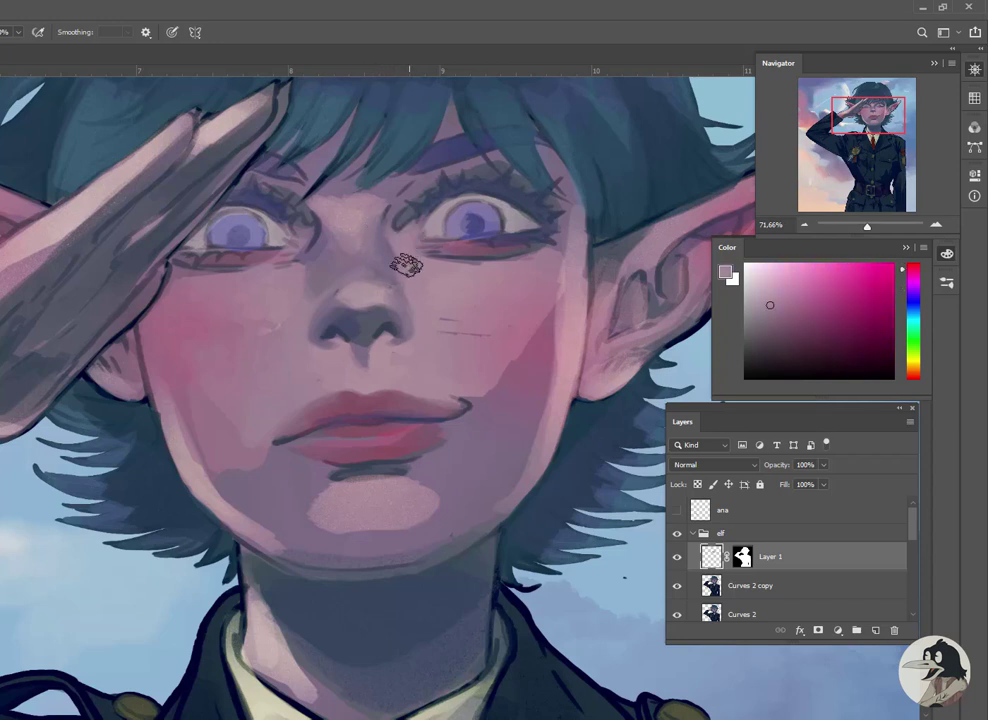
Paint pink skin around the eyes using violet shadow tones from beside the eyes and brows
left_click(300, 260, "alt")
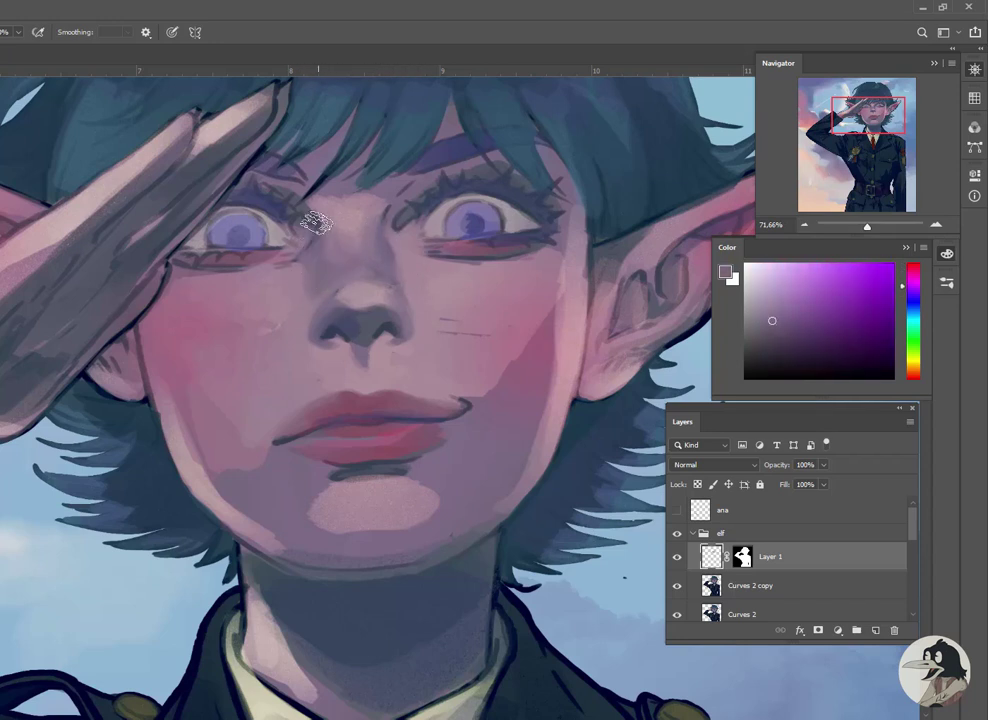
left_click(309, 218, "alt")
left_click(345, 268, "alt")
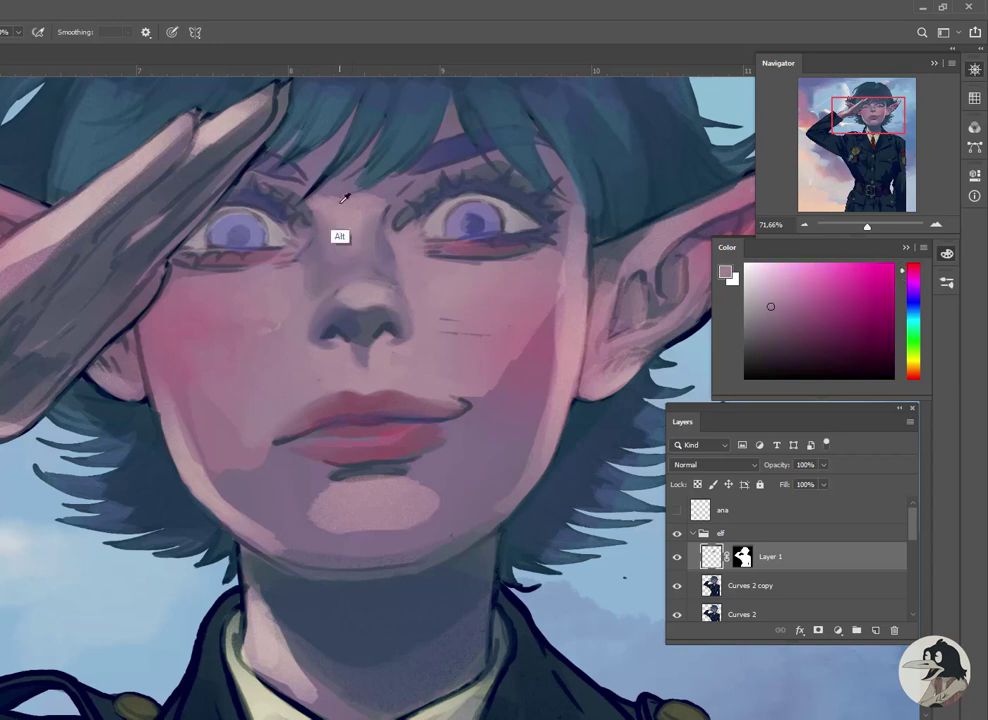
left_click(385, 193, "alt")
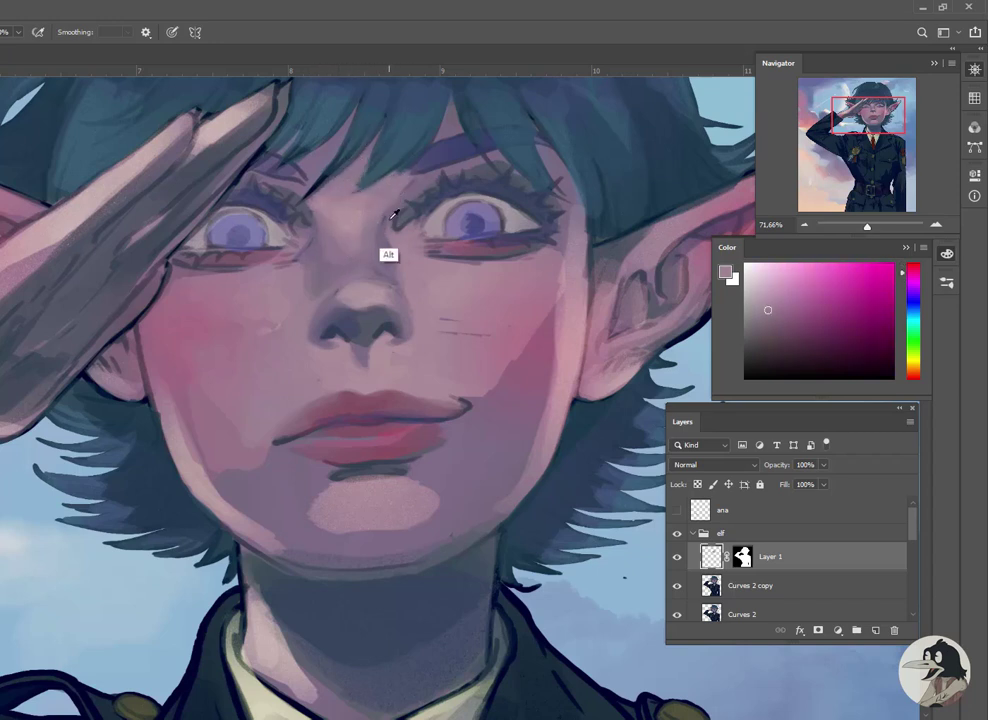
left_click(392, 214, "alt")
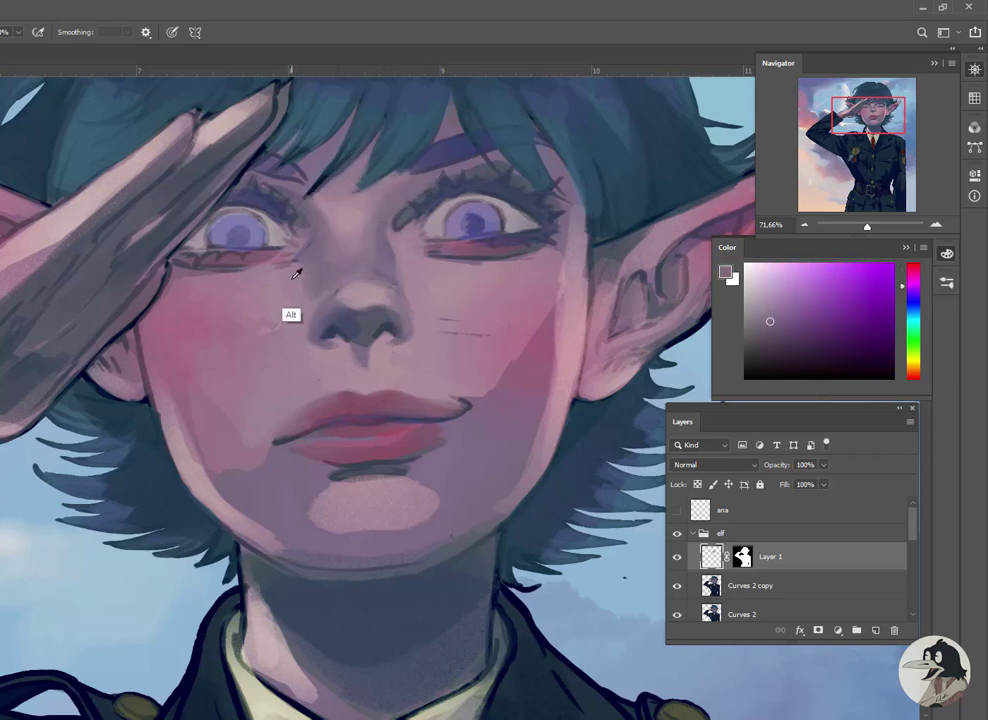
left_click(302, 236, "alt")
Sample dark teal, navy and steel-blue hair tones, then a mauve pink from the cheek
scroll(320, 250, "up", 2)
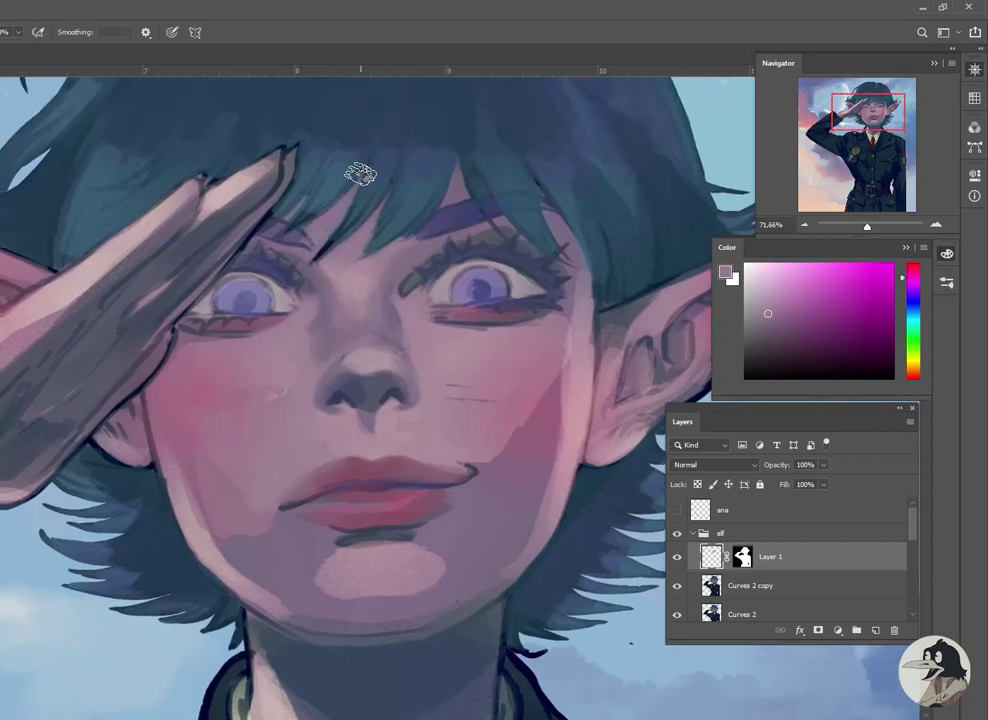
left_click(414, 203, "alt")
left_click(398, 201, "alt")
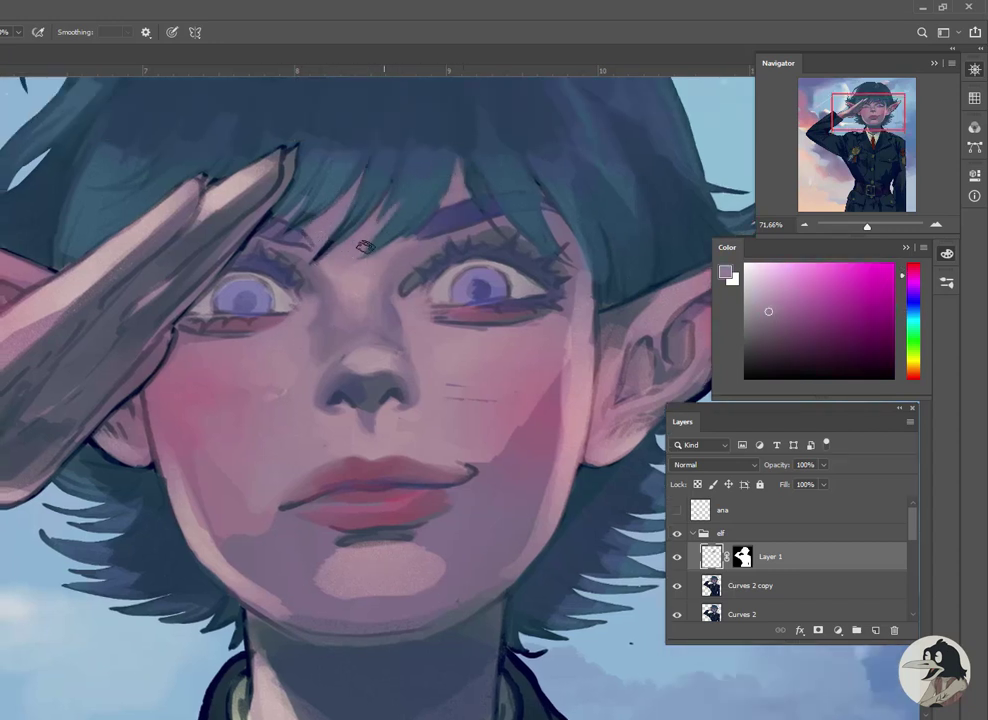
left_click(369, 193, "alt")
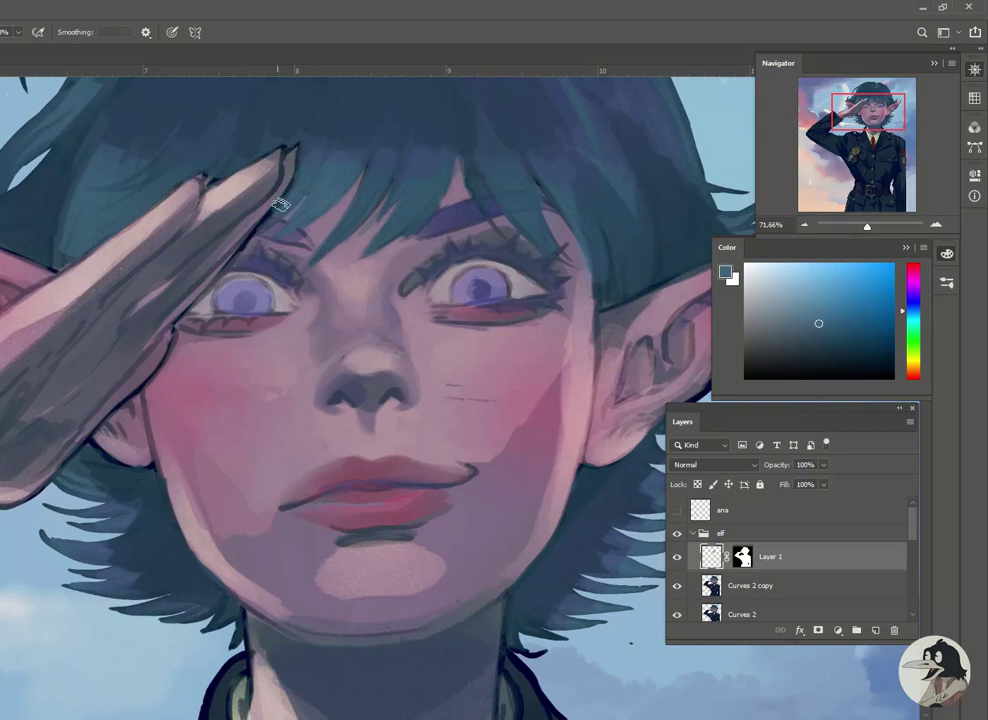
left_click(301, 243, "alt")
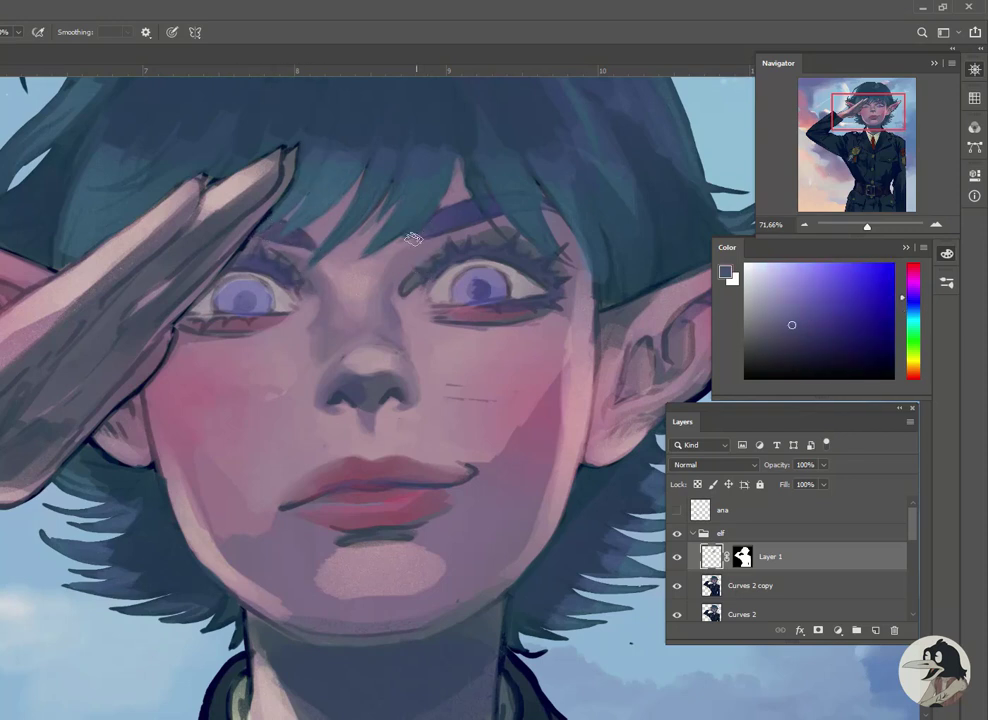
left_click(476, 207, "alt")
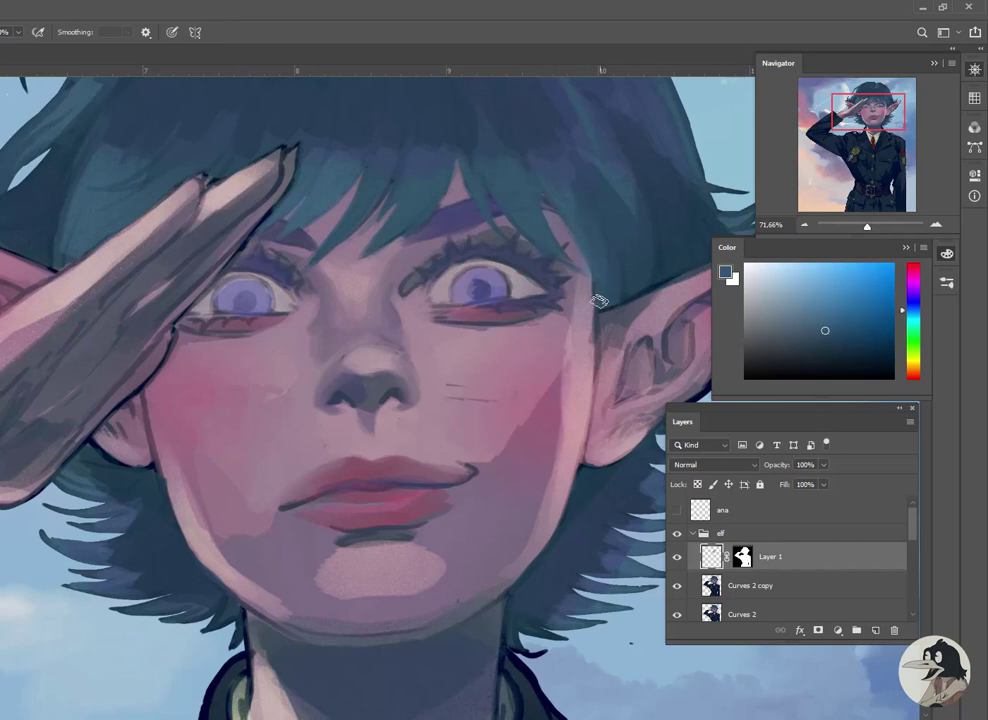
left_click(328, 369, "alt")
left_click(389, 396, "alt")
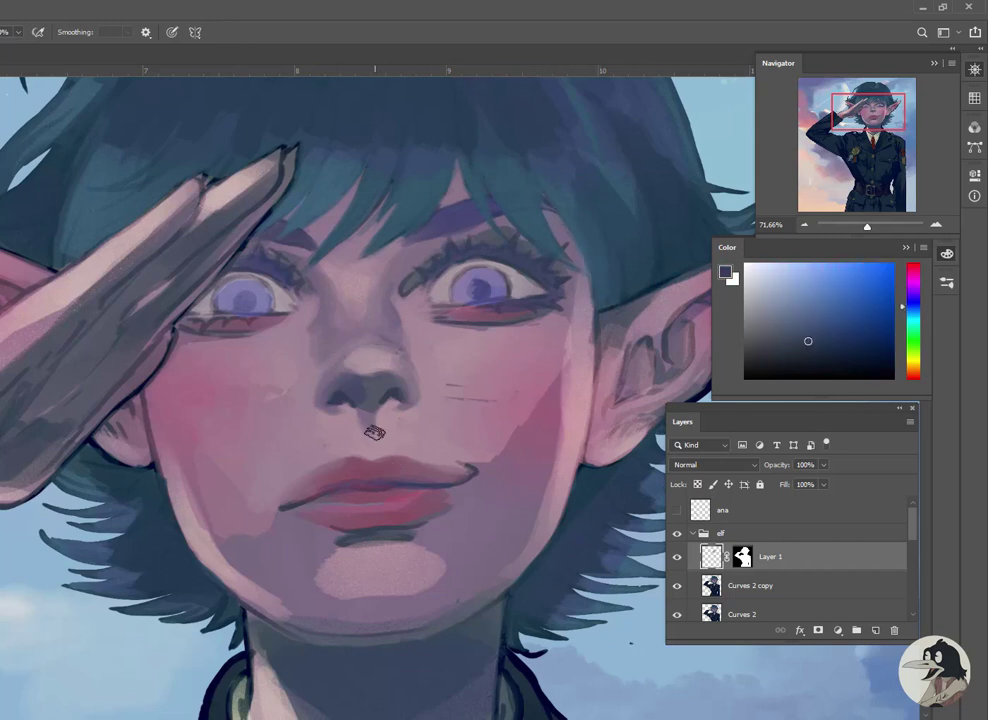
left_click(254, 402, "alt")
Paint mauve shading on the chin using tones sampled near the mouth and lower lip
left_click_drag(216, 393, 148, 402)
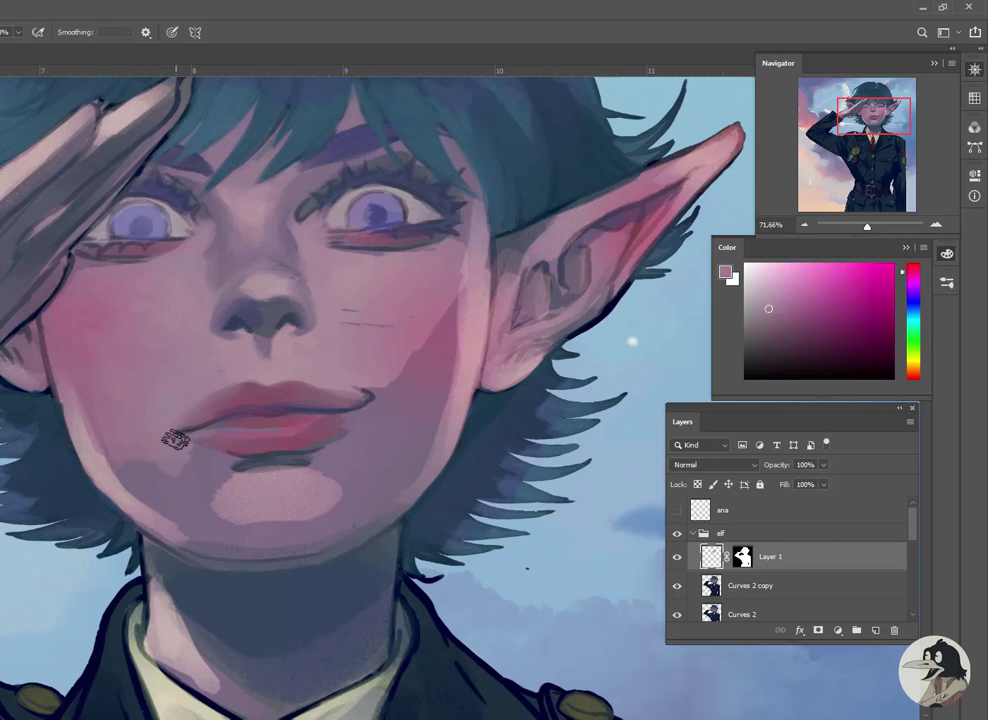
left_click(209, 432, "alt")
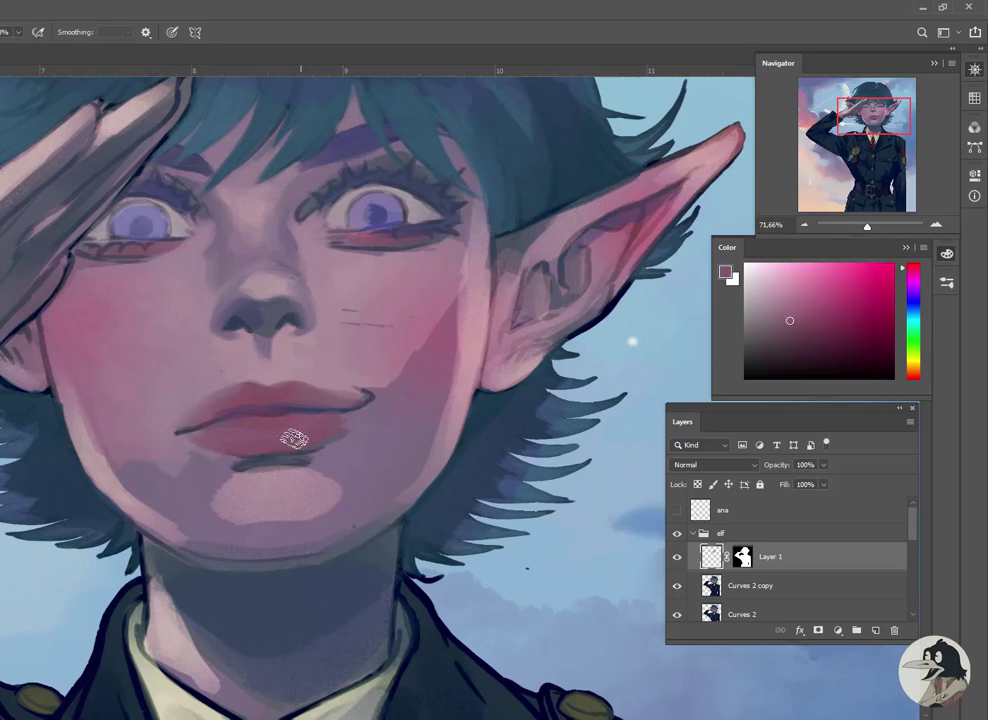
left_click(161, 439, "alt")
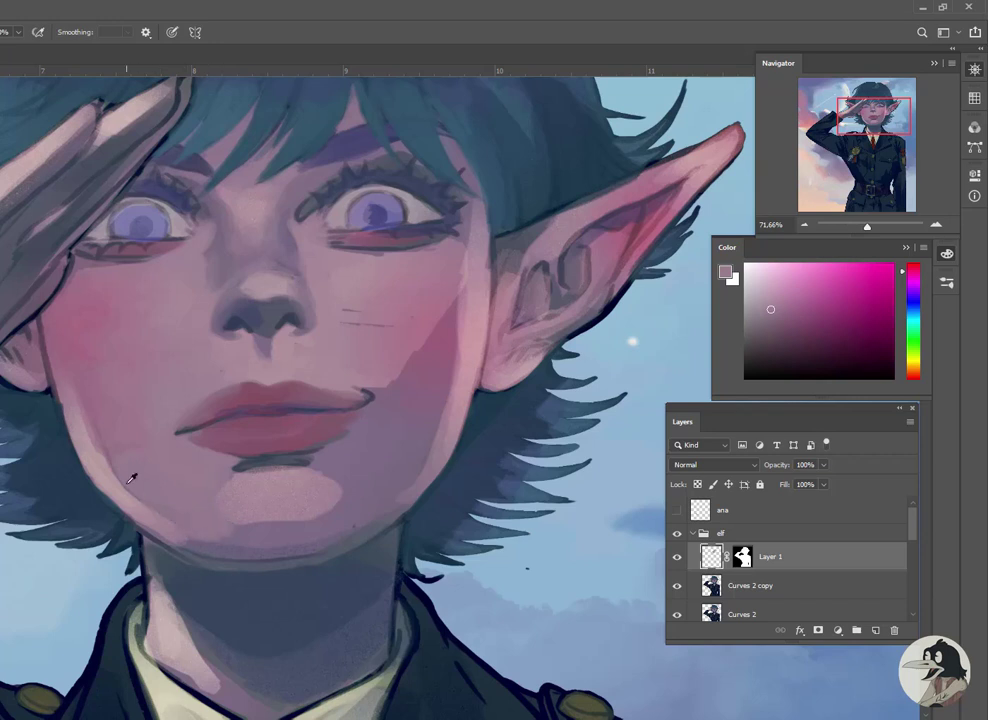
left_click(232, 487, "alt")
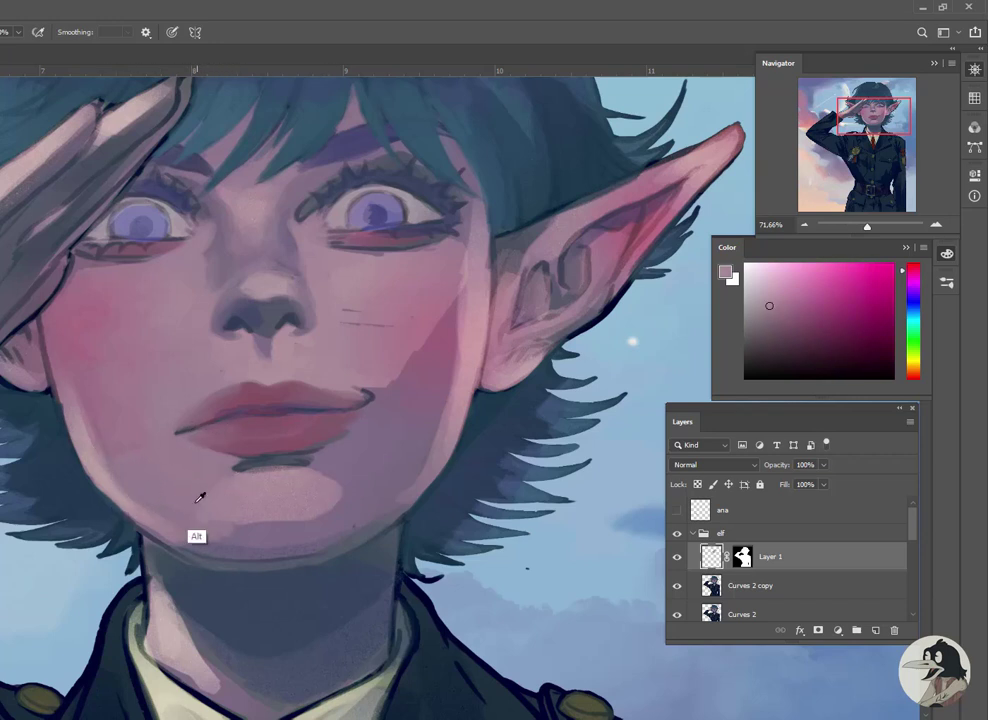
left_click(199, 497, "alt")
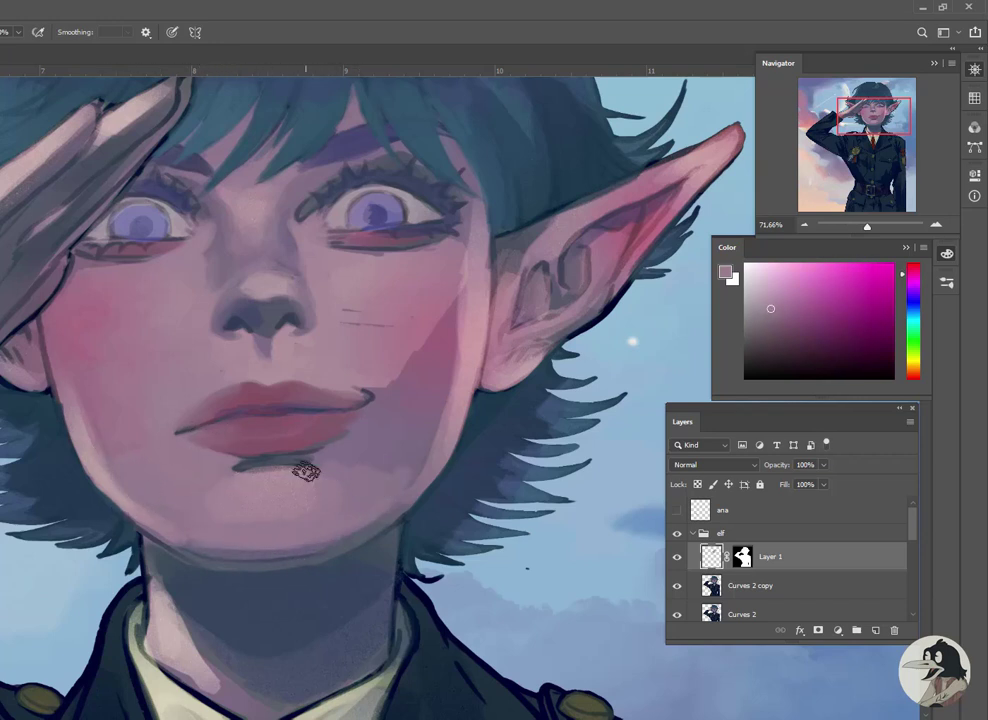
Cover the red stroke under the right eye with mauve skin tone
left_click(322, 502, "alt")
left_click(342, 422, "alt")
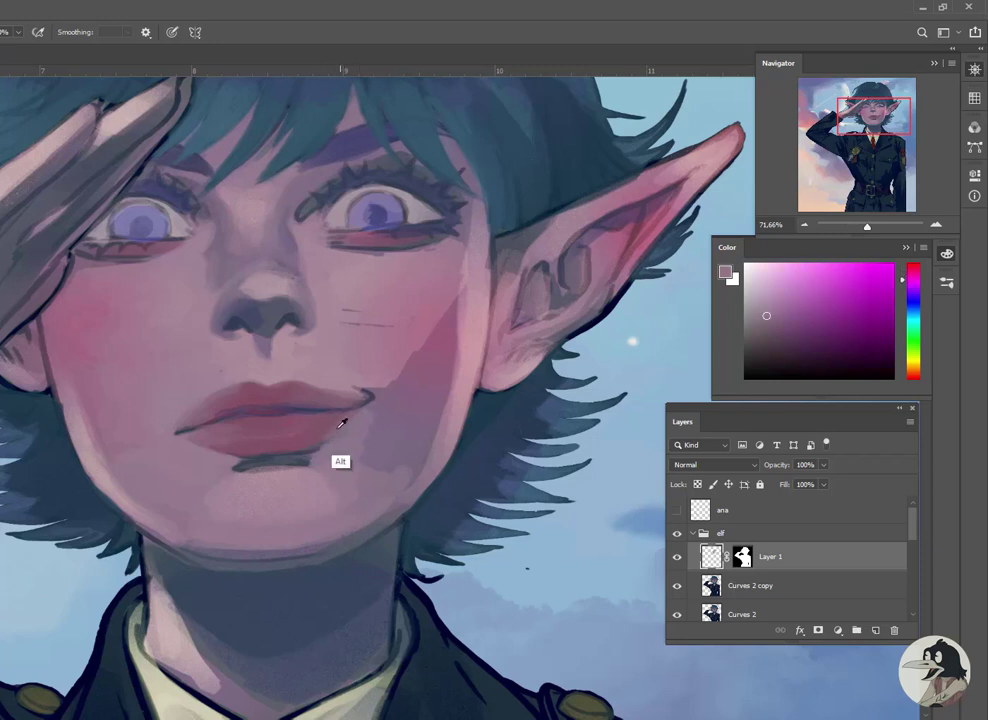
left_click(337, 315, "alt")
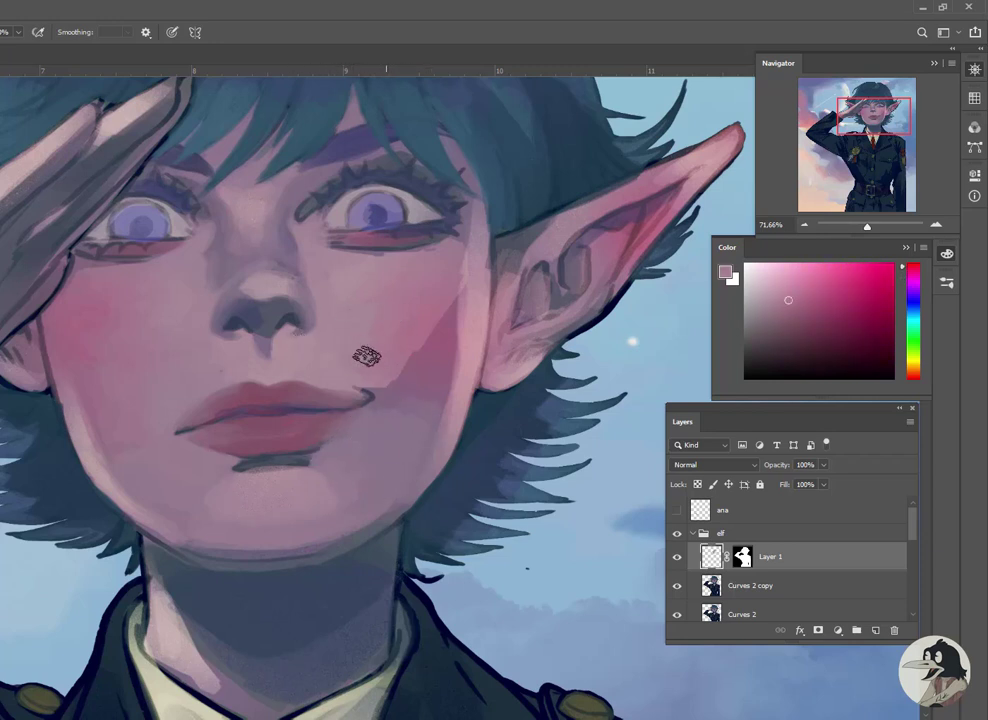
left_click(437, 250, "alt")
left_click_drag(437, 245, 352, 232)
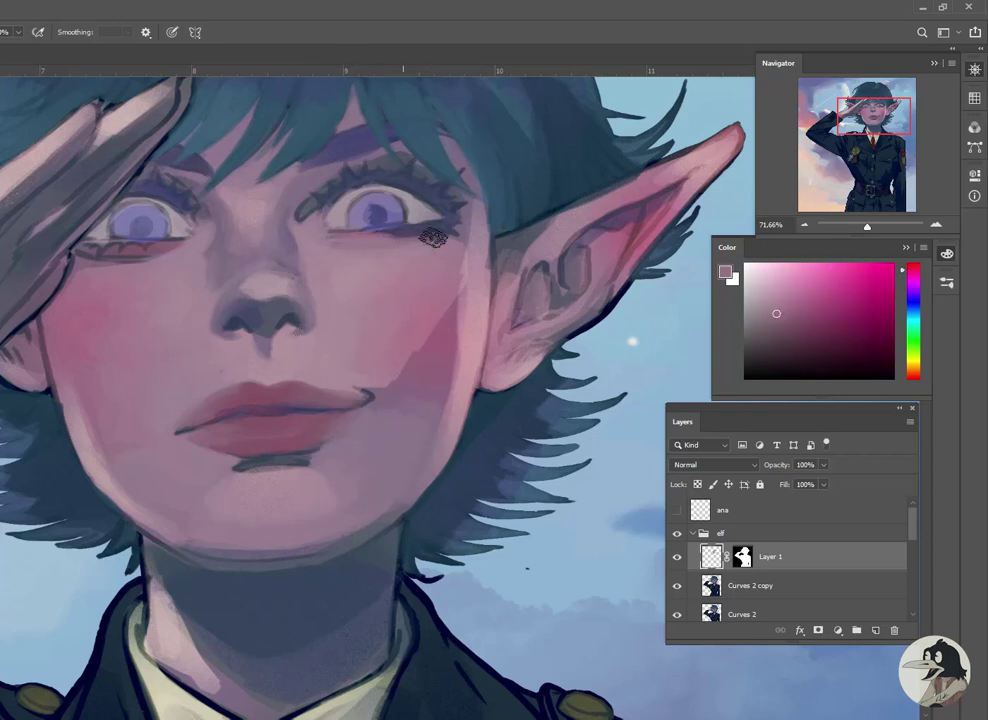
left_click(125, 200, "alt")
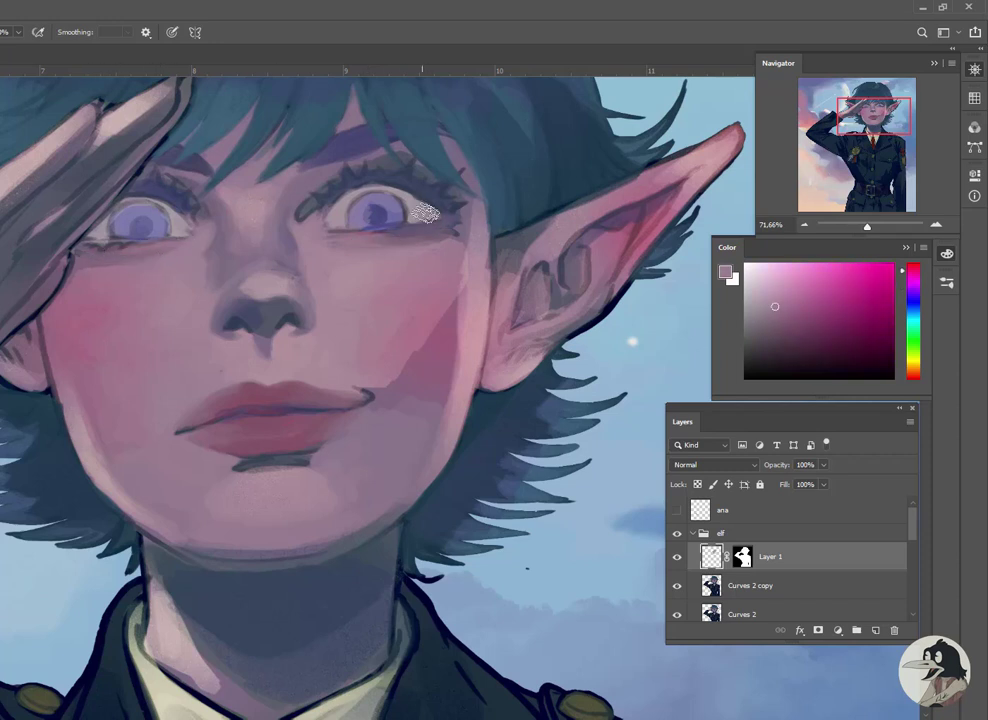
left_click(221, 262, "alt")
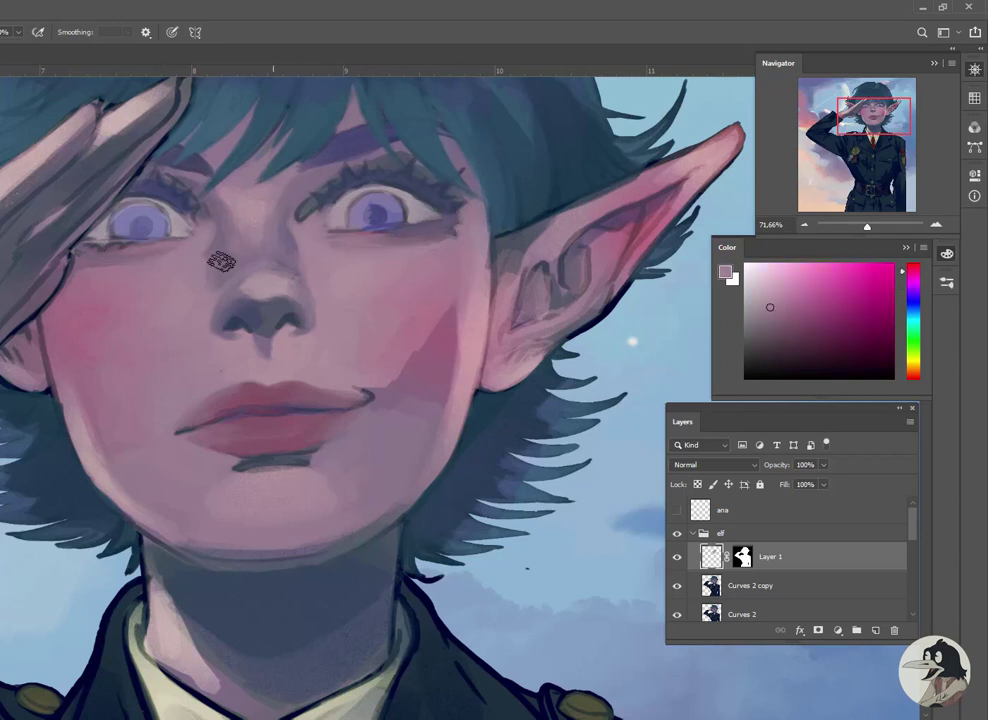
Soften and lighten the shadow below the mouth corner
mouse_move(400, 400)
left_mouse_down()
mouse_move(441, 397)
mouse_move(337, 434)
left_mouse_up()
left_click(467, 348, "alt")
left_click(388, 408, "alt")
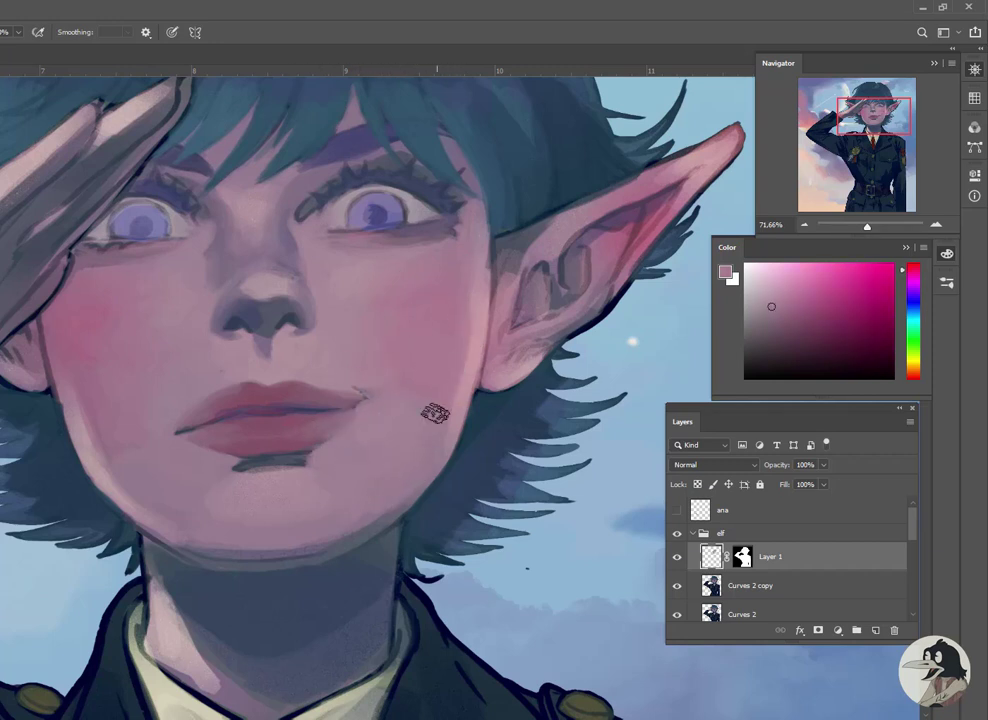
left_click(407, 405, "alt")
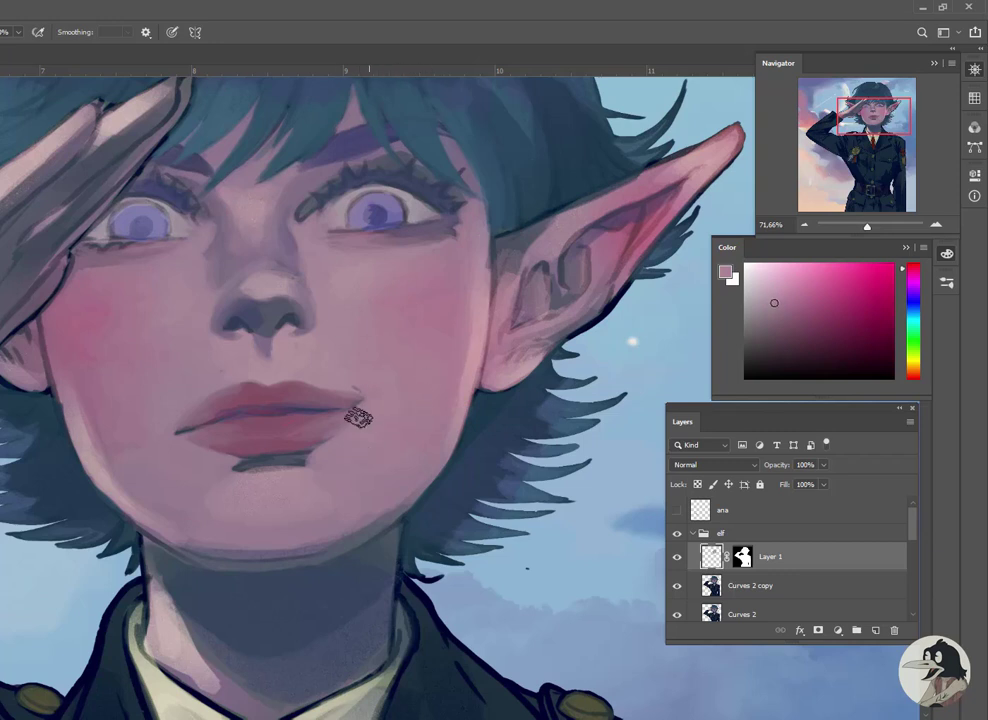
left_click(346, 452, "alt")
left_click(220, 459, "alt")
Pick magenta, purple and blue-purple shadow tones along the chin and jaw
left_click(390, 513, "alt")
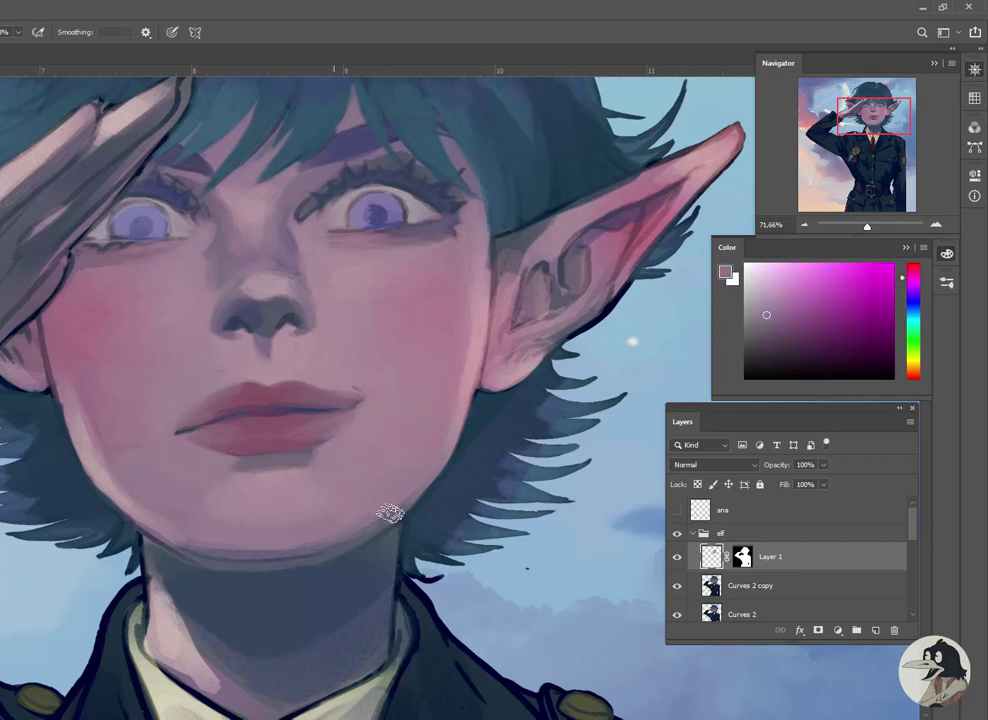
left_click(359, 538, "alt")
left_click(415, 481, "alt")
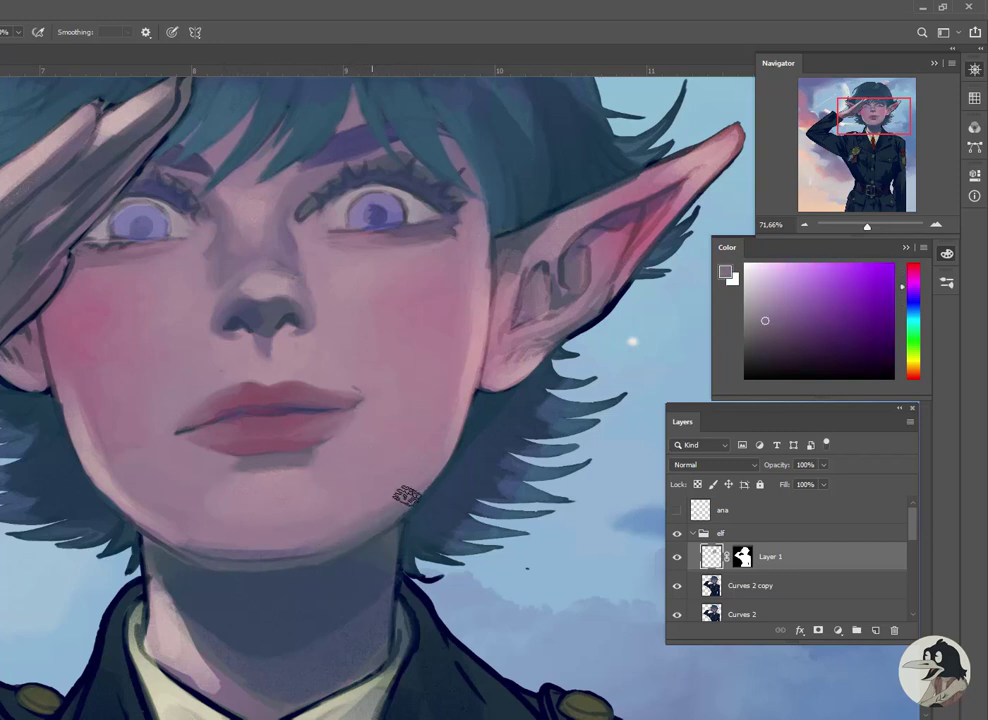
left_click(172, 548, "alt")
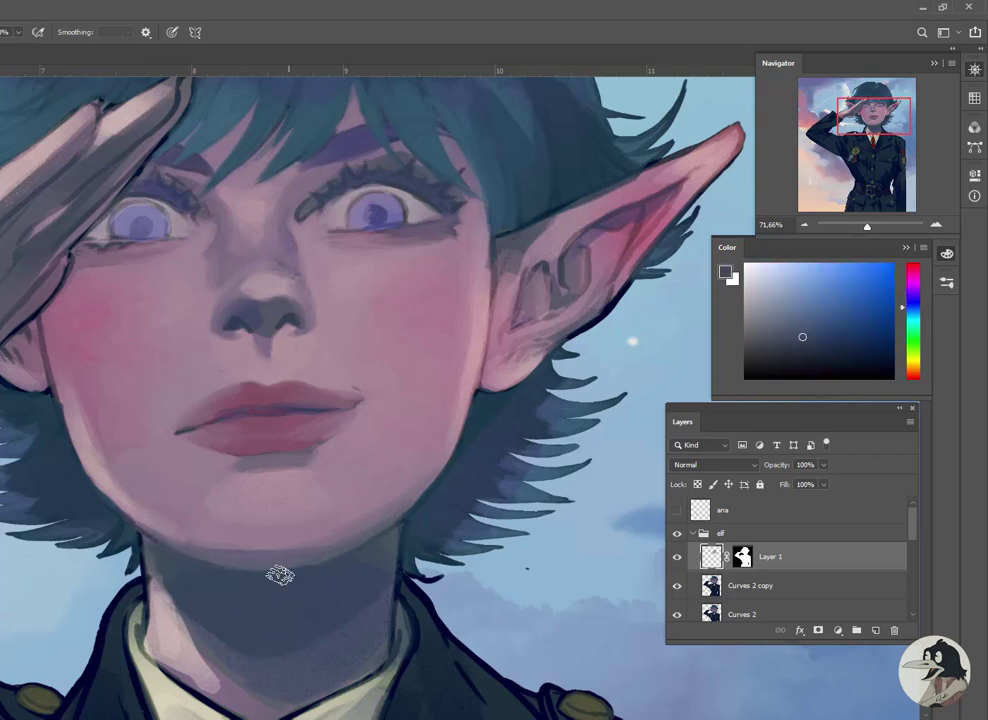
left_click(158, 645, "alt")
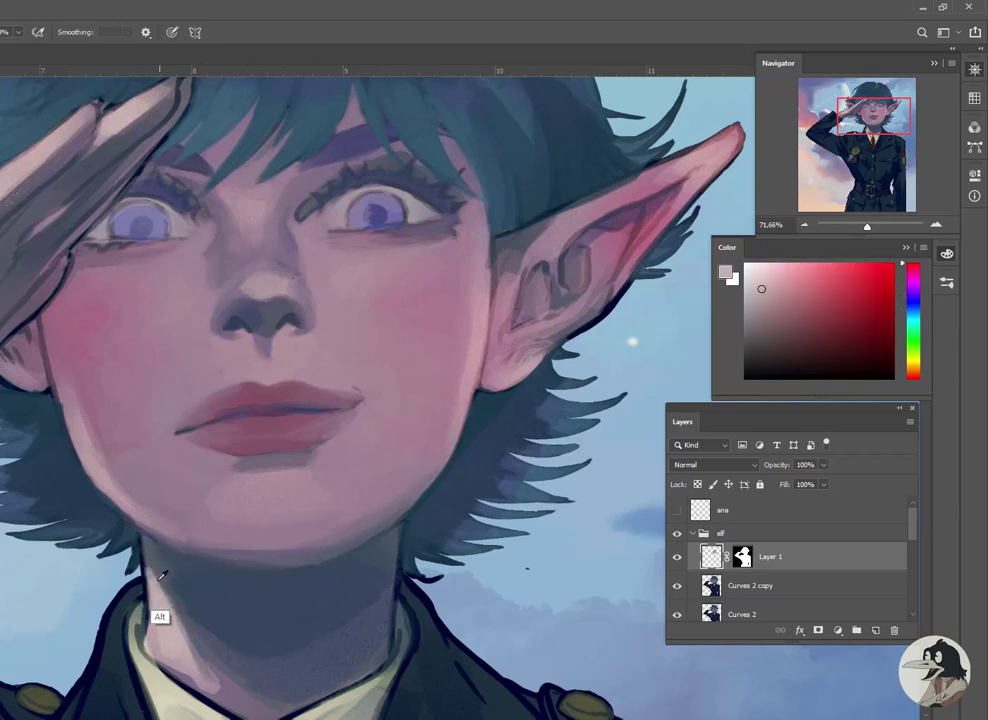
left_click(220, 680, "alt")
Work on the neck shadow using dark and blue-grey tones from the neck
left_click_drag(220, 680, 192, 565)
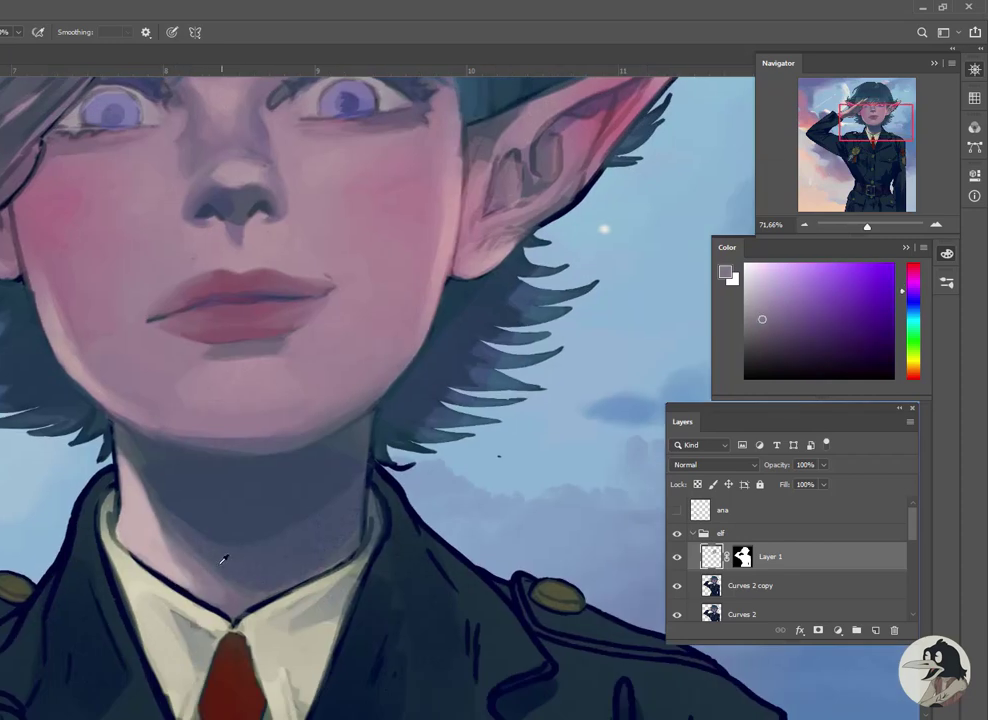
left_click(344, 542, "alt")
left_click(257, 441, "alt")
left_click(257, 443, "alt")
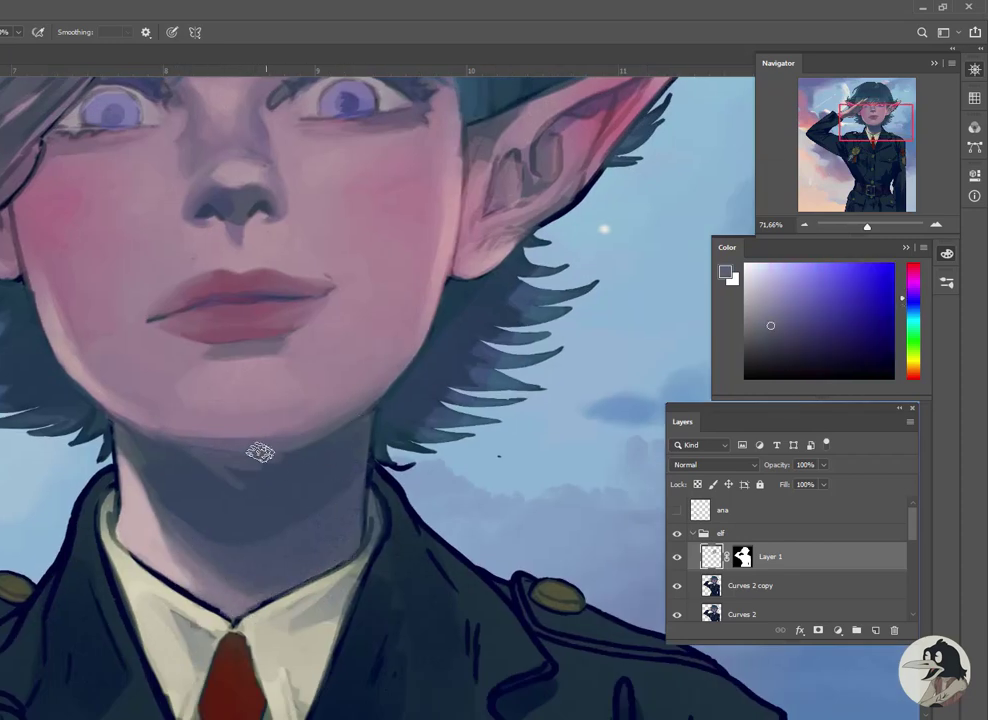
left_click(317, 455, "alt")
Paint purple and pink shading inside the pointed ear using ear colours
scroll(293, 287, "up", 2)
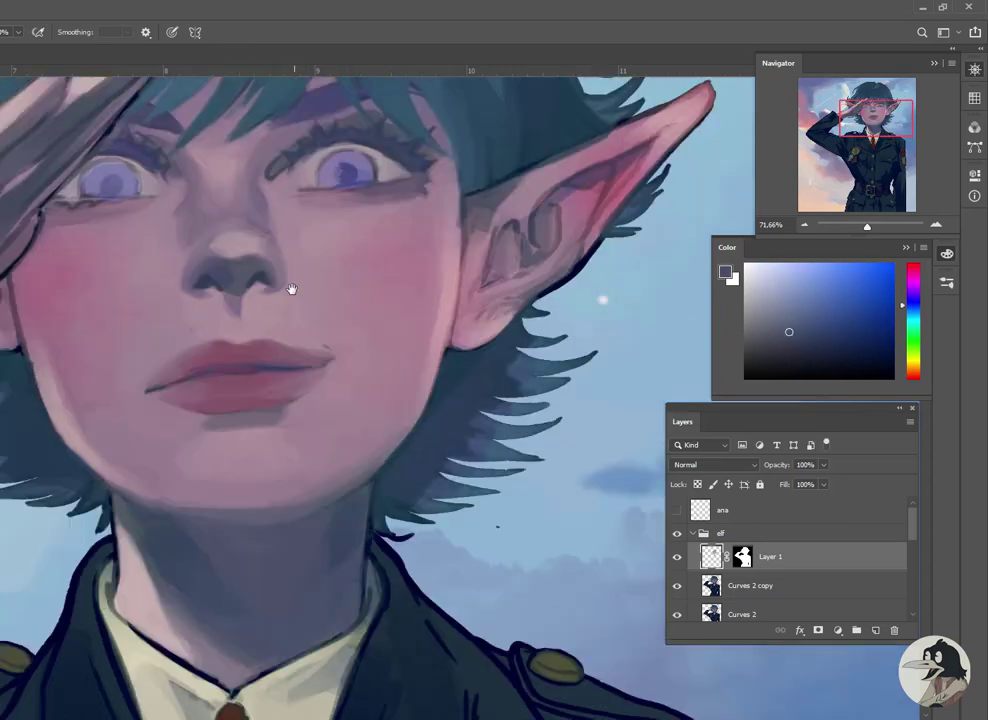
scroll(243, 353, "up", 4)
left_click(321, 266, "alt")
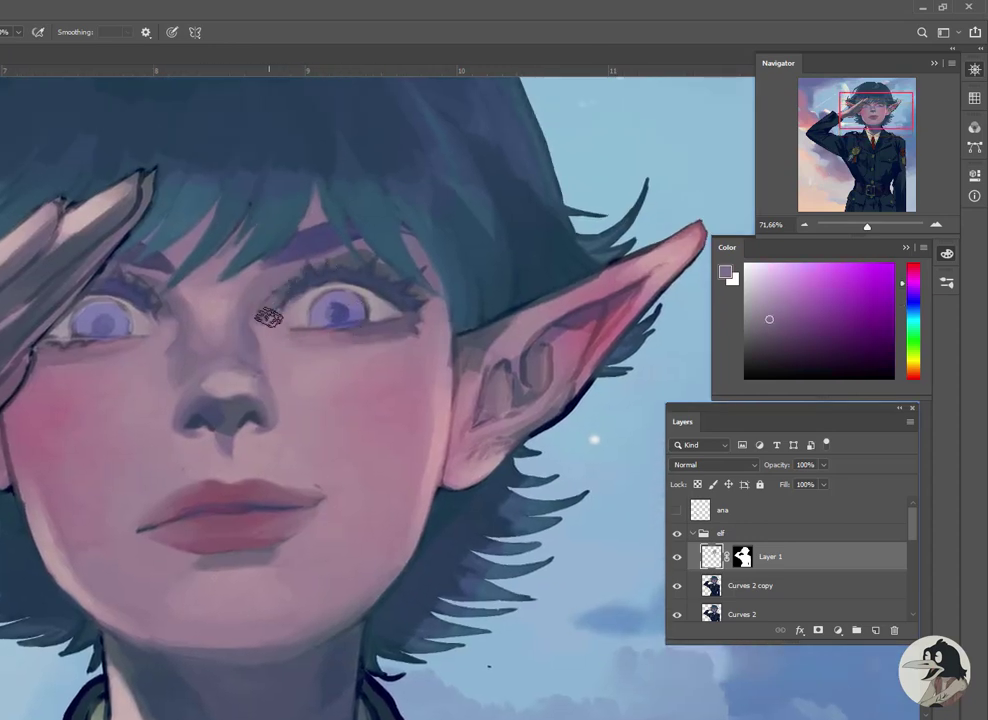
left_click(401, 263, "alt")
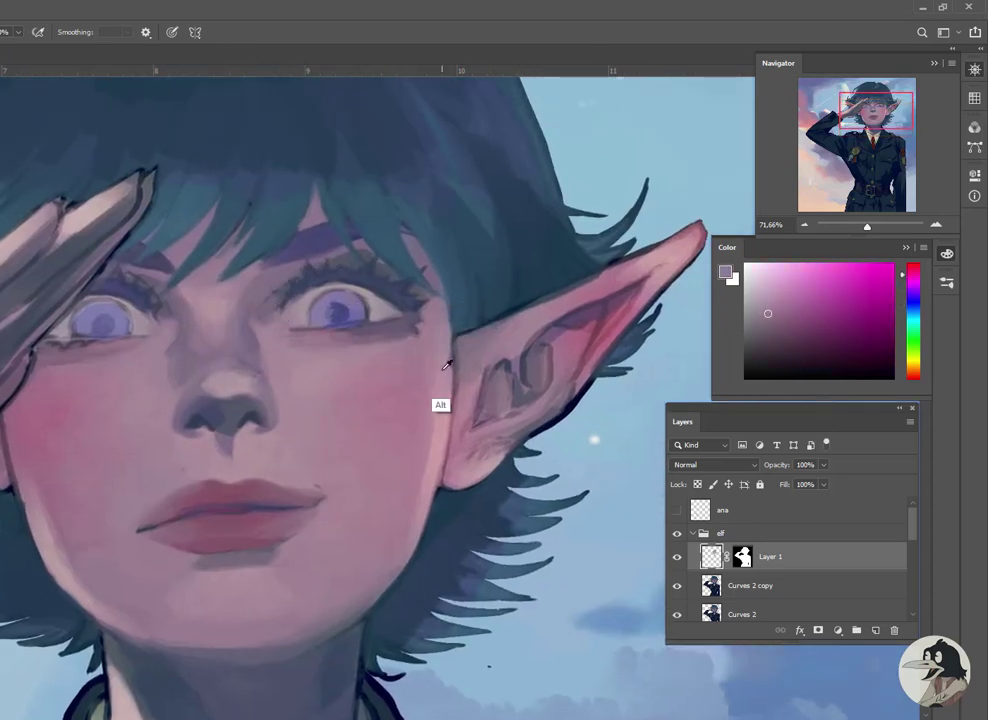
left_click(473, 395, "alt")
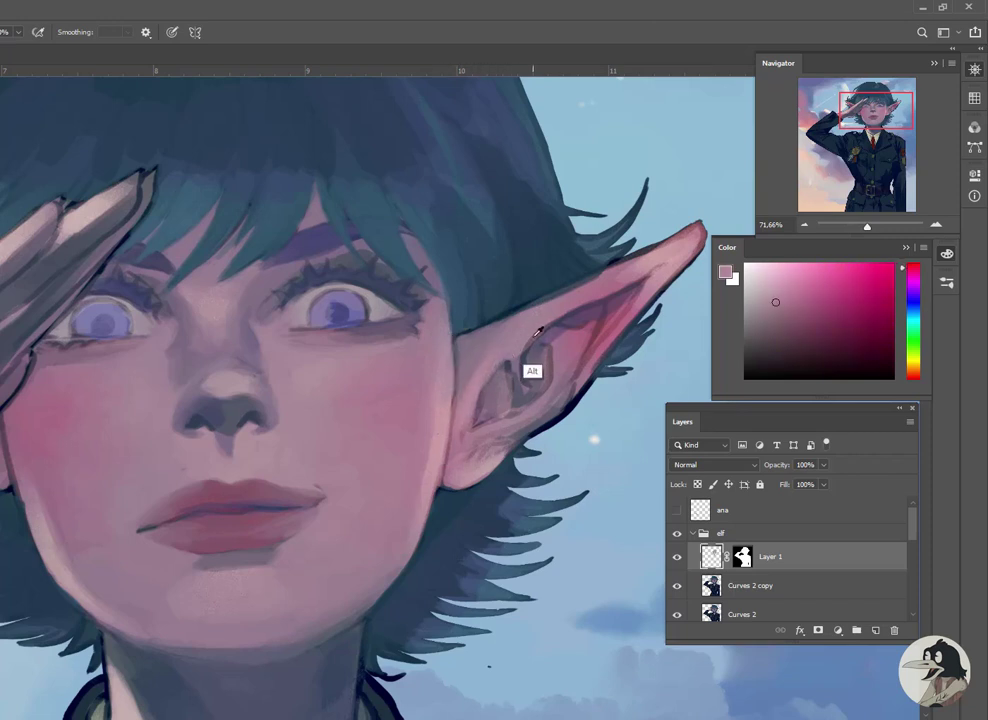
left_click(527, 376, "alt")
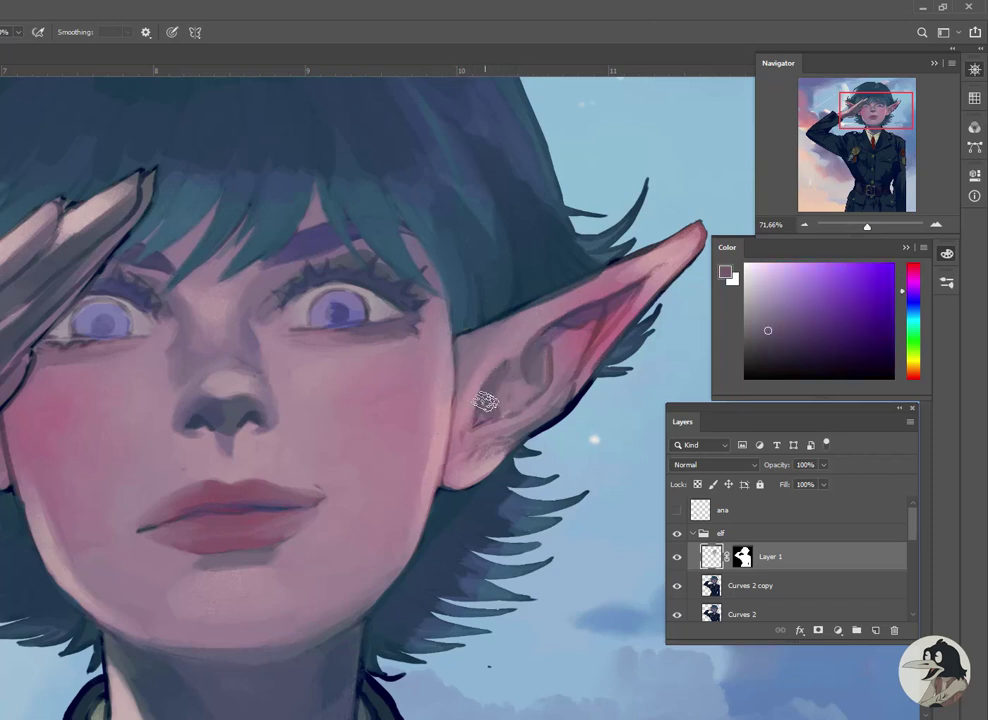
left_click(527, 388, "alt")
left_click(566, 377, "alt")
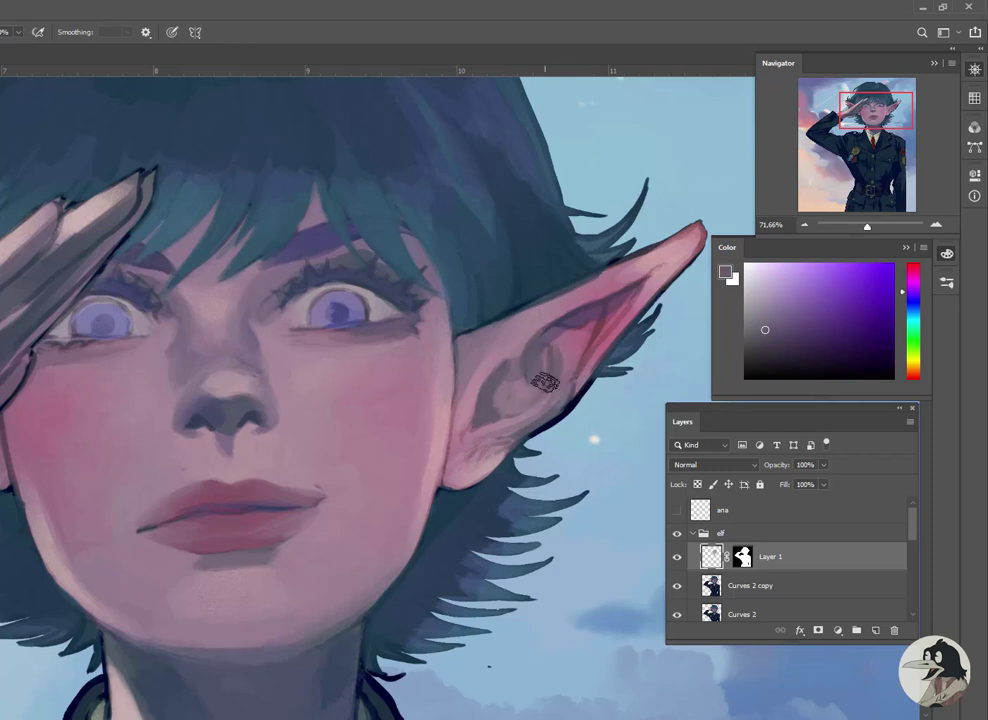
left_click(470, 454, "alt")
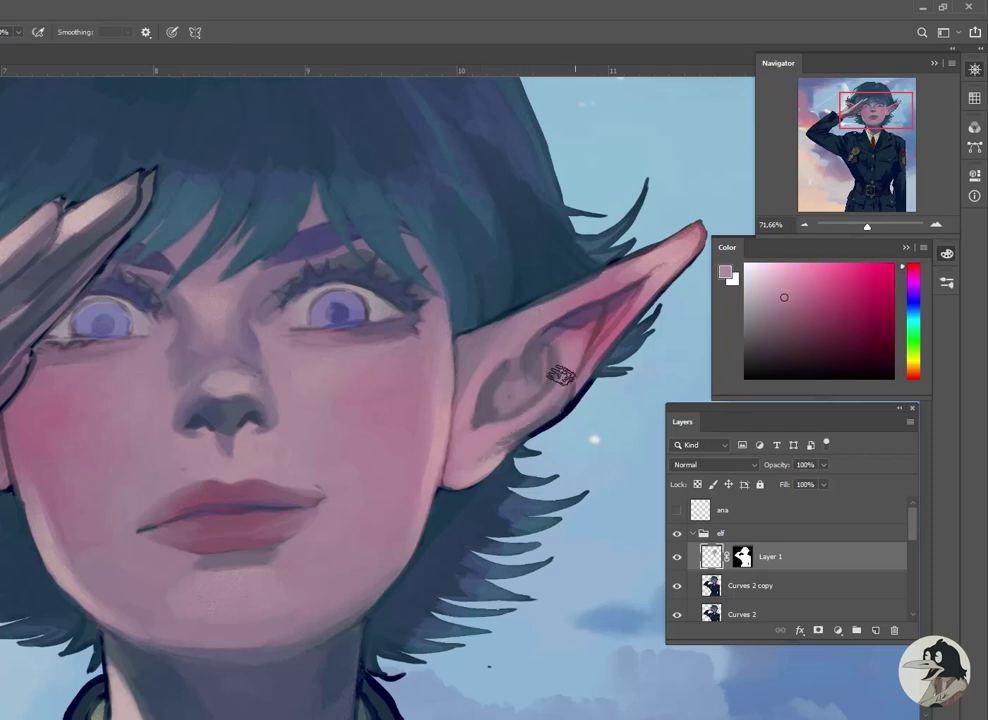
left_click(536, 359, "alt")
Paint pink along the ear tip with rose and light pink tones from the ear
left_click(505, 441, "alt")
left_click(530, 421, "alt")
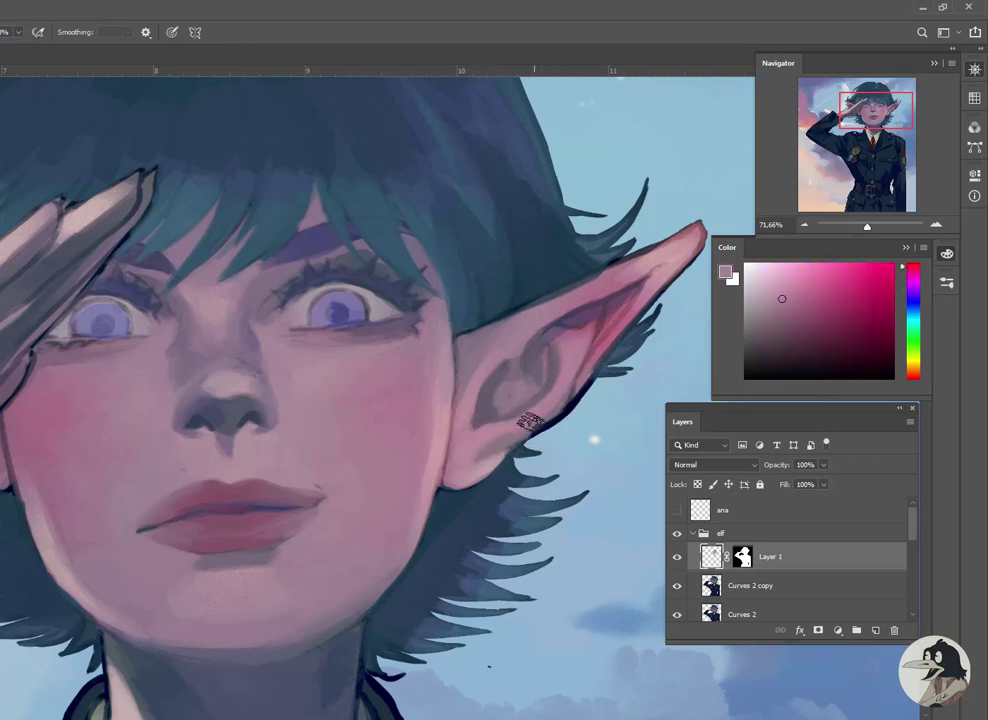
left_click_drag(474, 467, 344, 497)
left_click(470, 375, "alt")
left_click(551, 280, "alt")
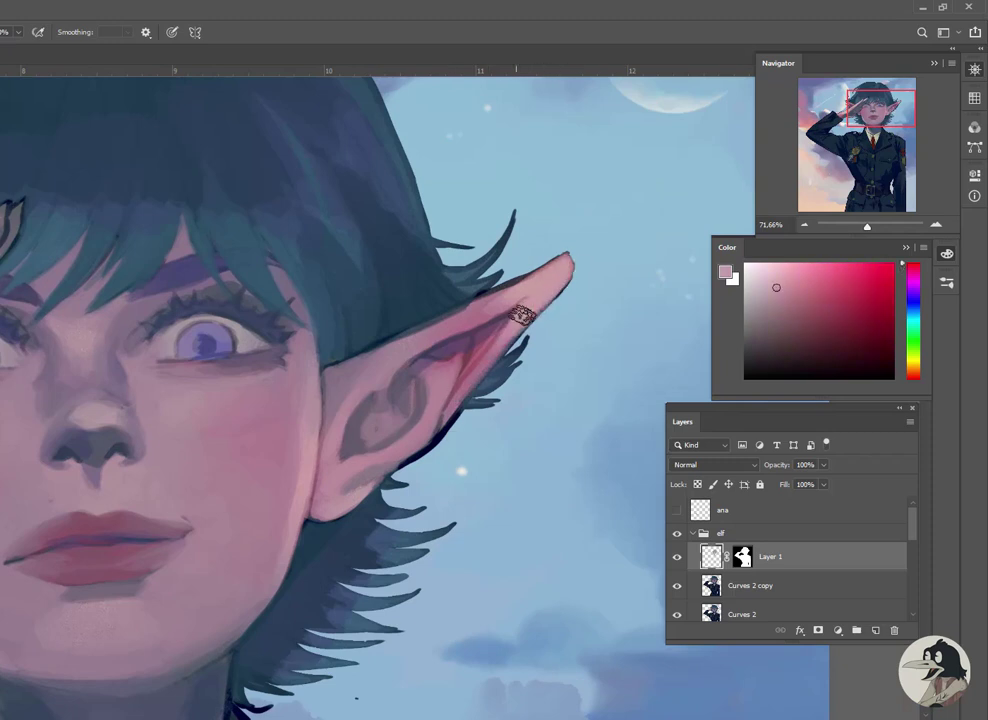
left_click(470, 386, "alt")
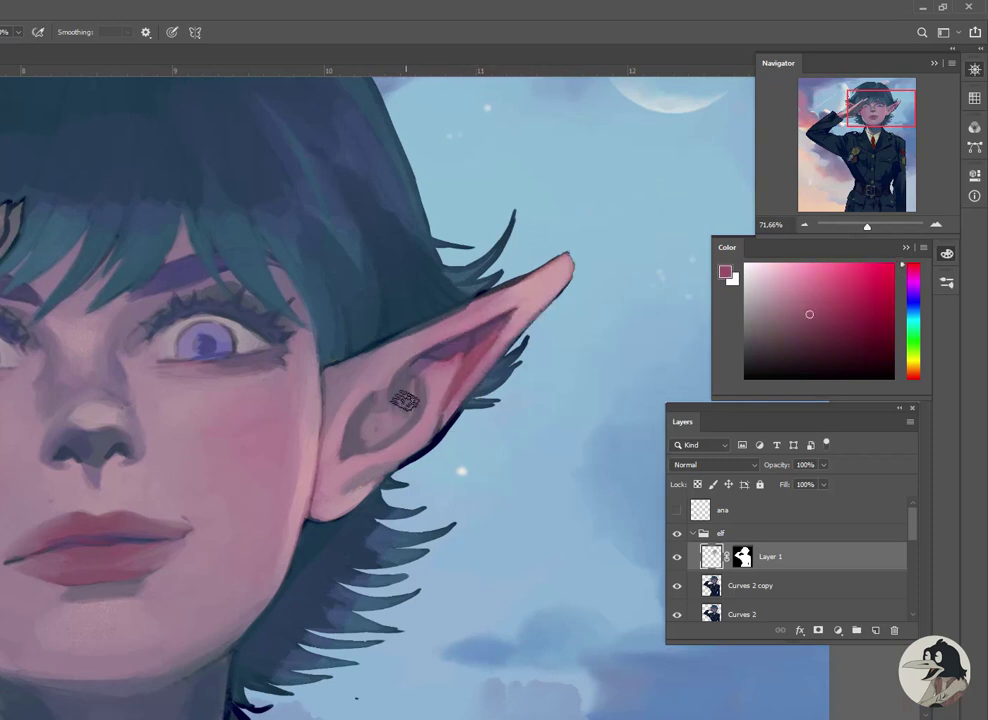
left_click(381, 432, "alt")
Paint redder pink on the cheek and jaw, then sample darker and lighter jaw mauves
scroll(415, 440, "left", 3)
scroll(330, 340, "left", 4)
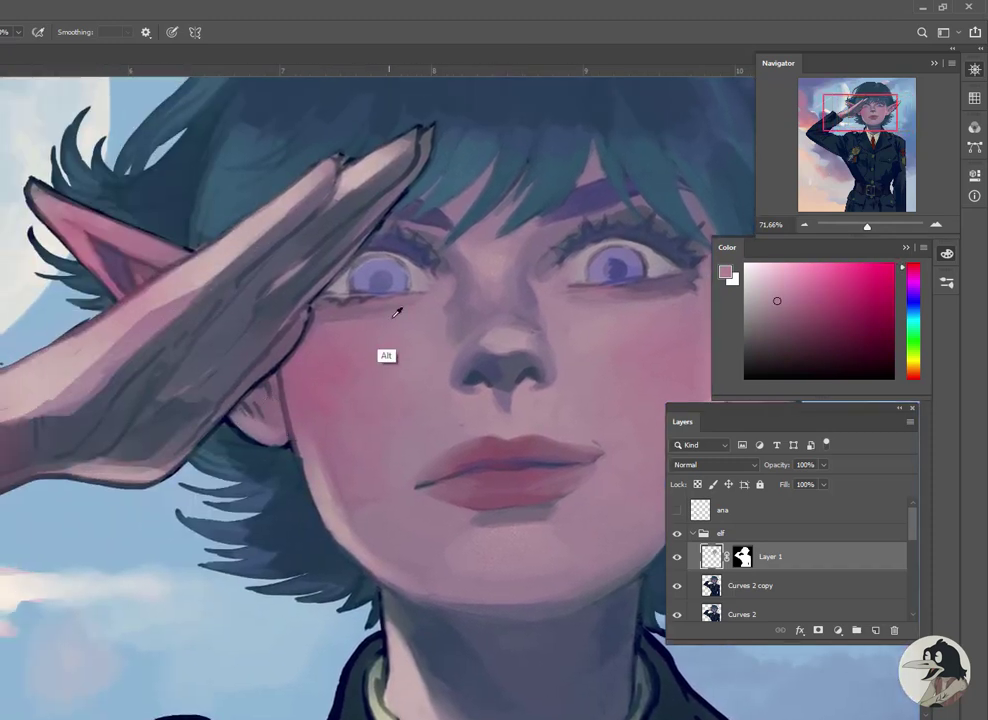
left_click(255, 390, "alt")
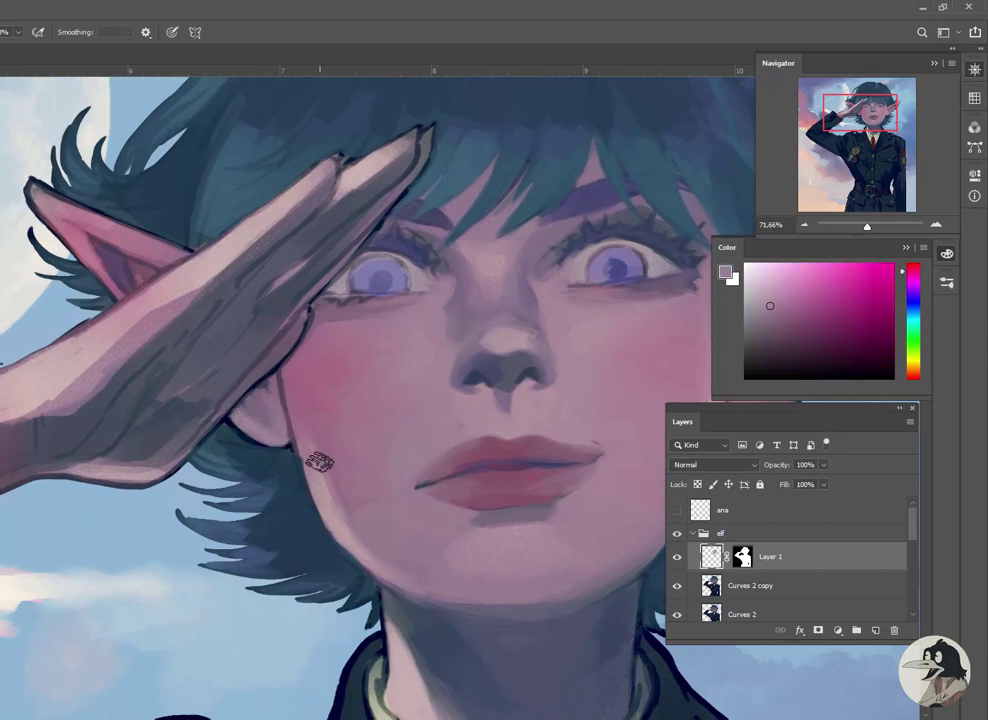
left_click(311, 428, "alt")
left_click(339, 485, "alt")
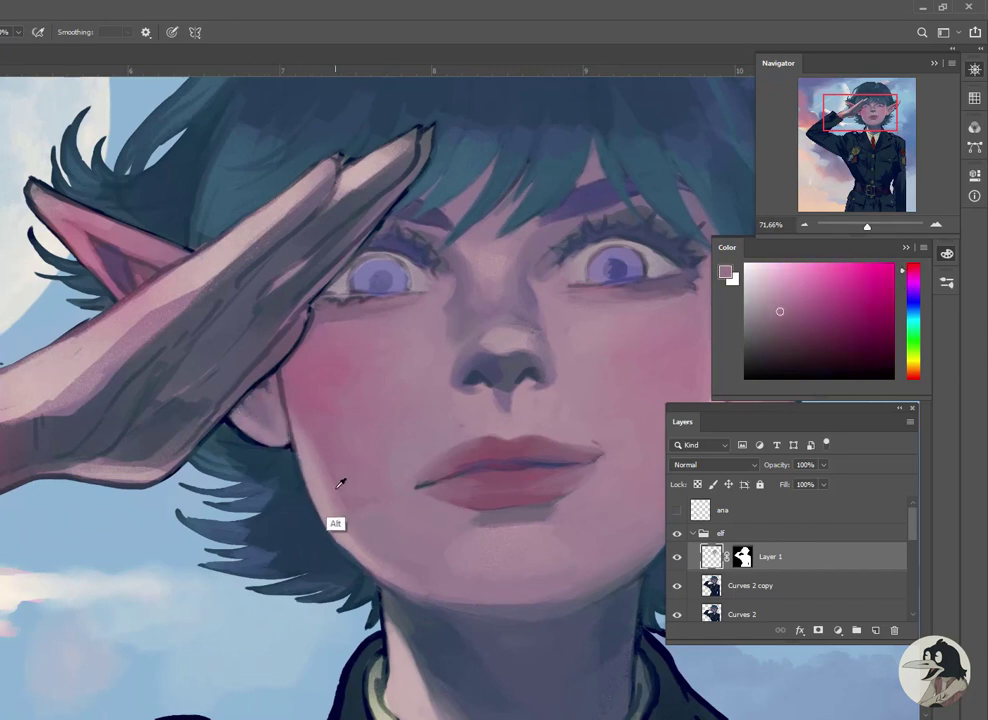
left_click(356, 546, "alt")
scroll(450, 475, "right", 2)
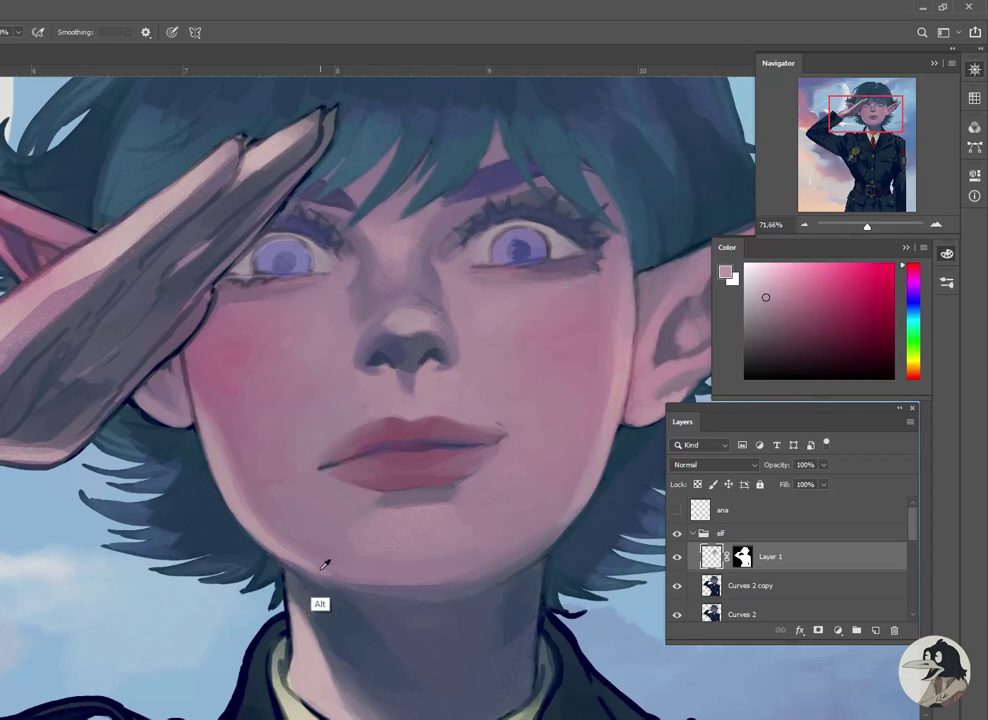
Repaint the inner far ear with darker mauve strokes
scroll(323, 566, "left", 5)
scroll(323, 566, "up", 2)
left_click(220, 276, "alt")
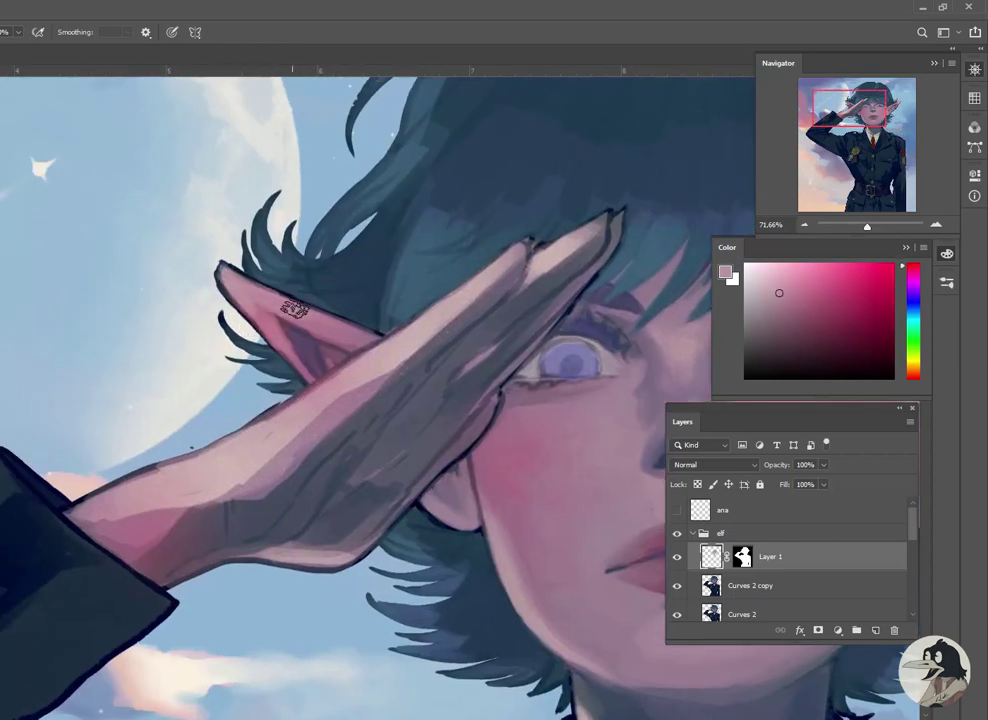
left_click_drag(294, 309, 230, 262)
left_click(444, 443, "alt")
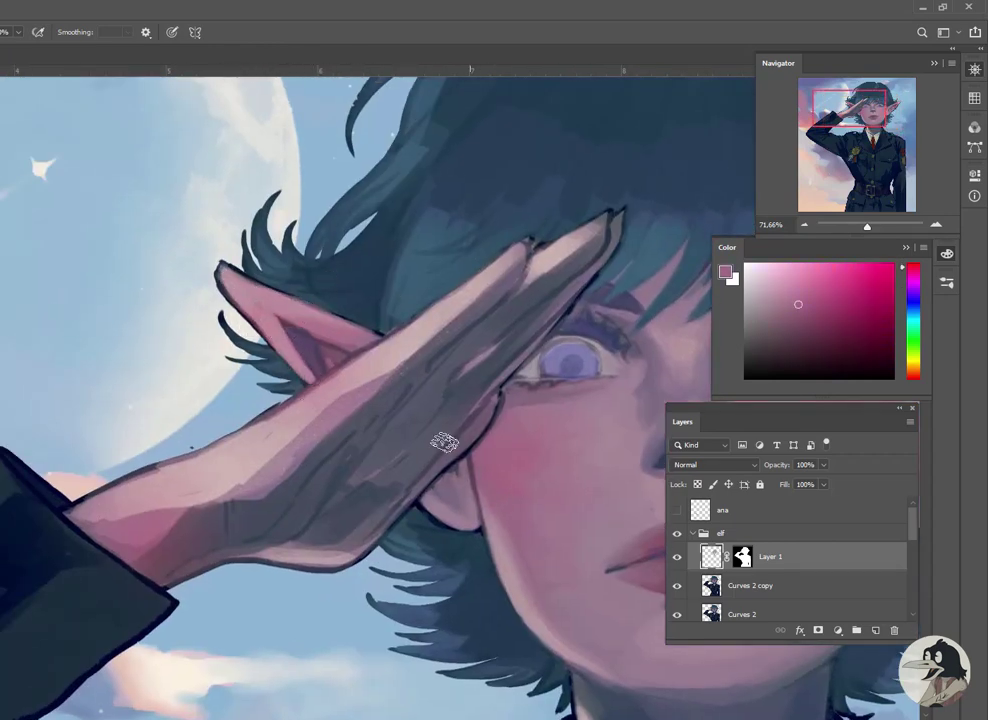
left_click_drag(300, 320, 250, 275)
left_click(347, 355, "alt")
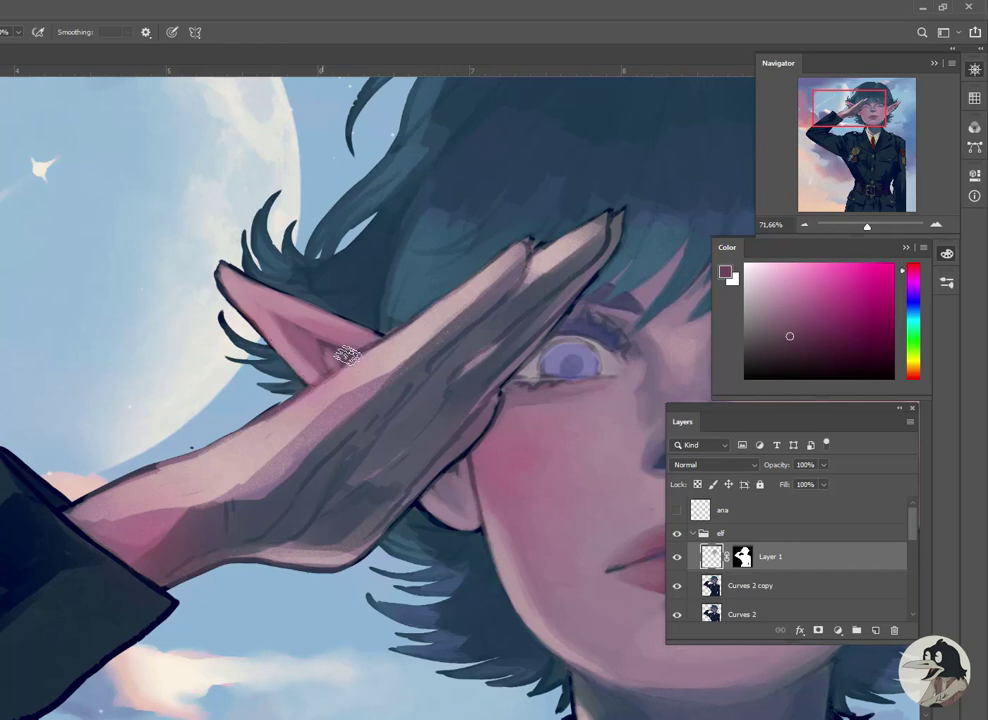
left_click_drag(347, 355, 436, 319)
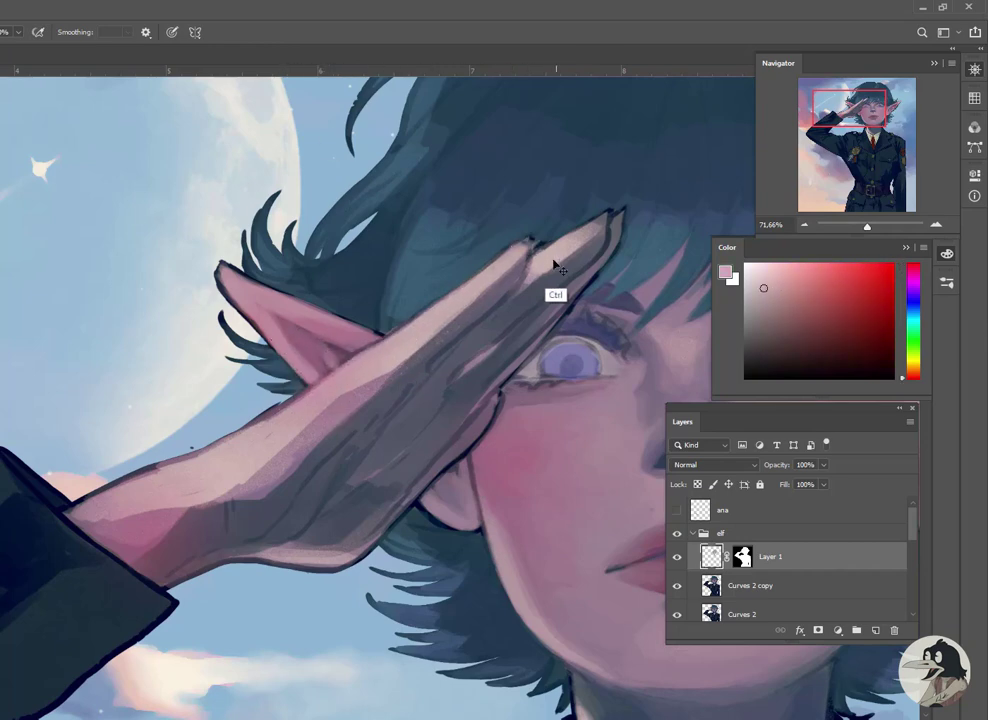
Paint shading onto the forearm with mauve, purple and pinkish-red tones from the arm
scroll(518, 243, "down", 1)
scroll(518, 243, "left", 1)
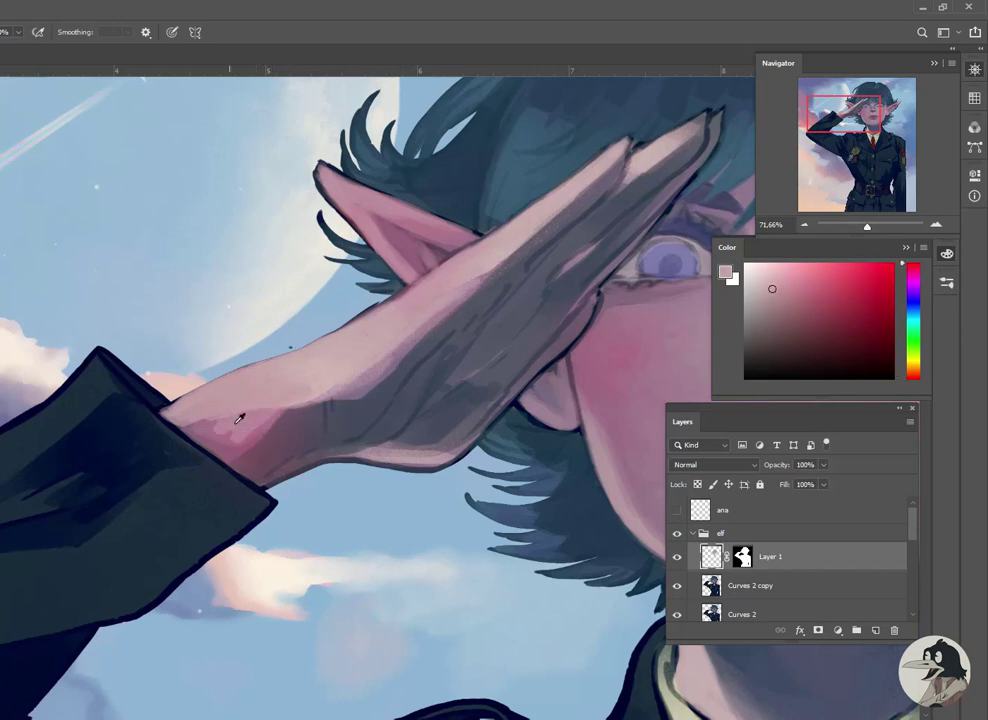
left_click(239, 419, "alt")
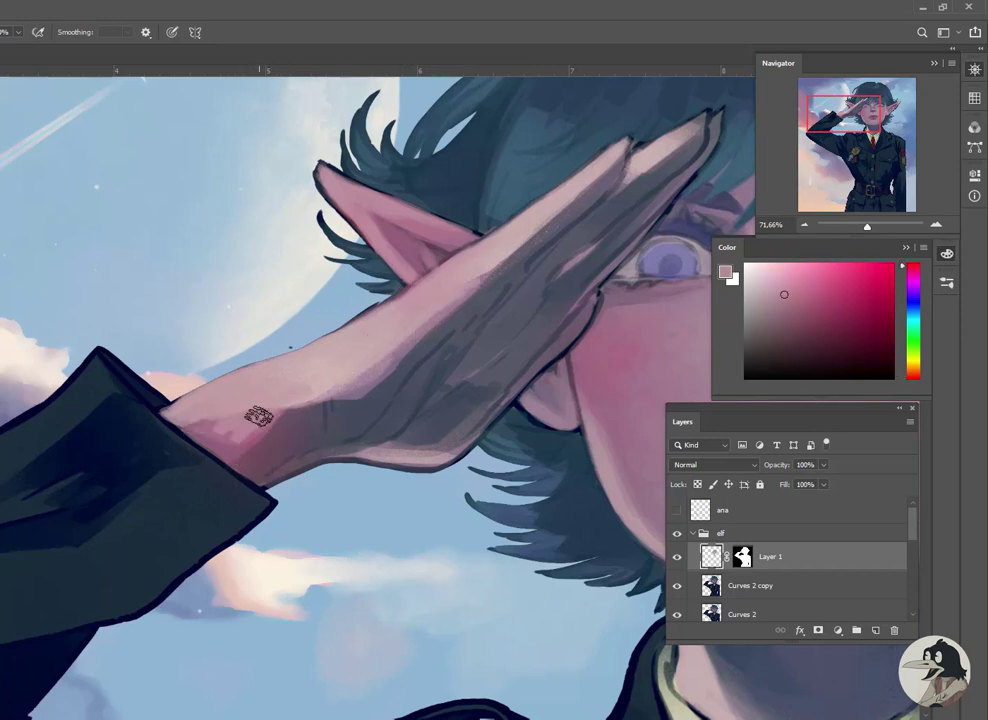
left_click(309, 408, "alt")
left_click(330, 402, "alt")
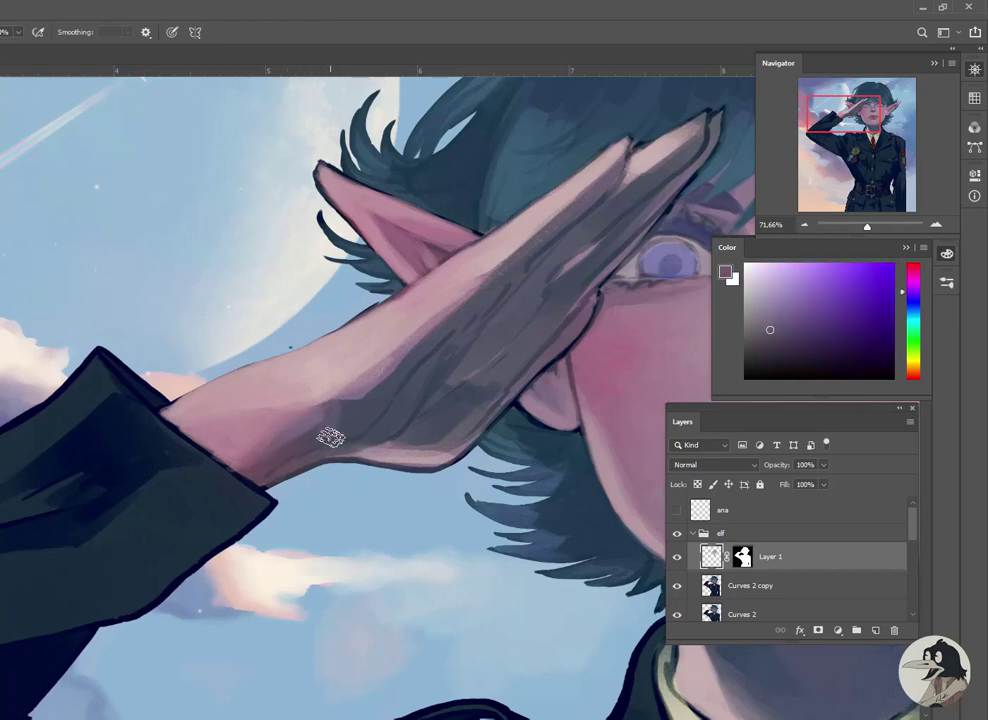
left_click(342, 392, "alt")
left_click(427, 340, "alt")
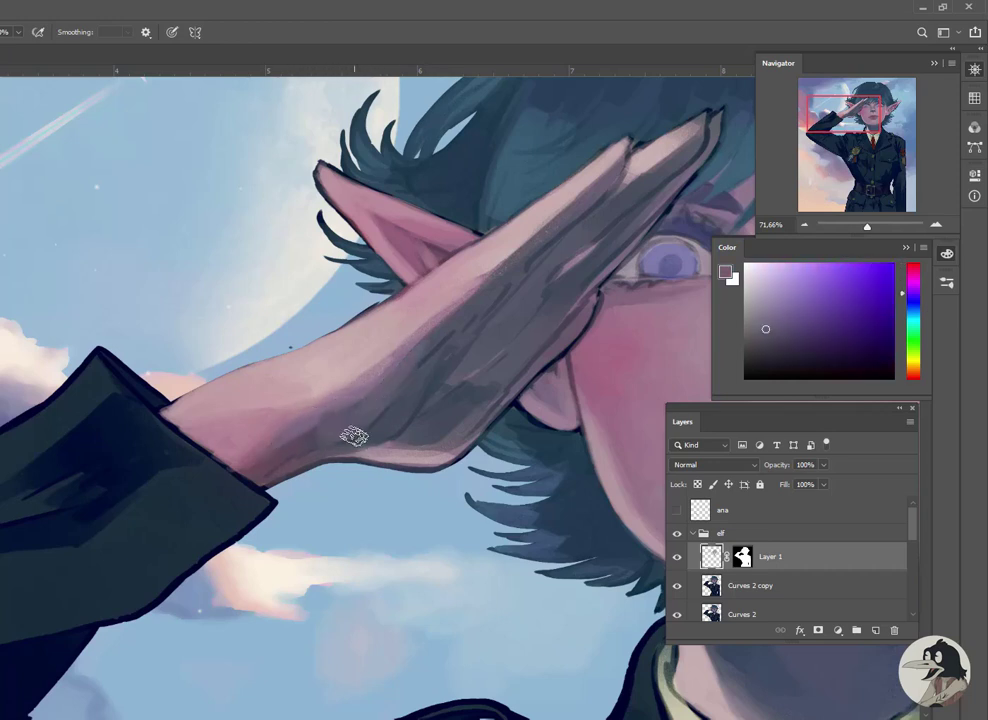
left_click(348, 386, "alt")
left_click(386, 374, "alt")
left_click(465, 302, "alt")
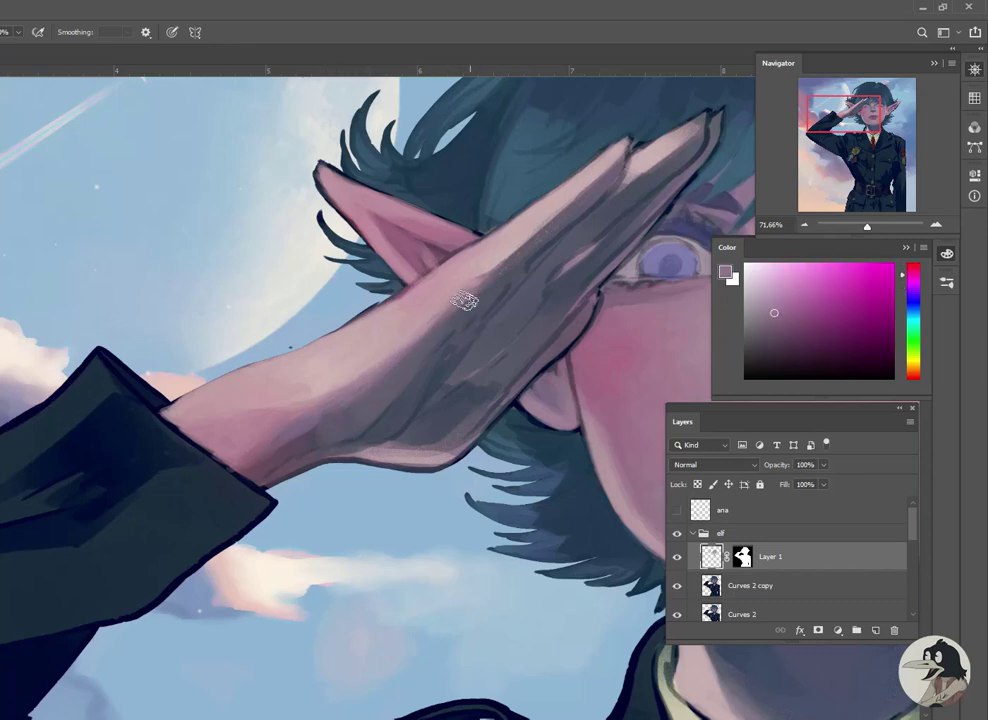
Paint darker shadow and muted purple shading onto the saluting hand
scroll(335, 344, "down", 2)
left_click(335, 344, "alt")
left_click(320, 370, "alt")
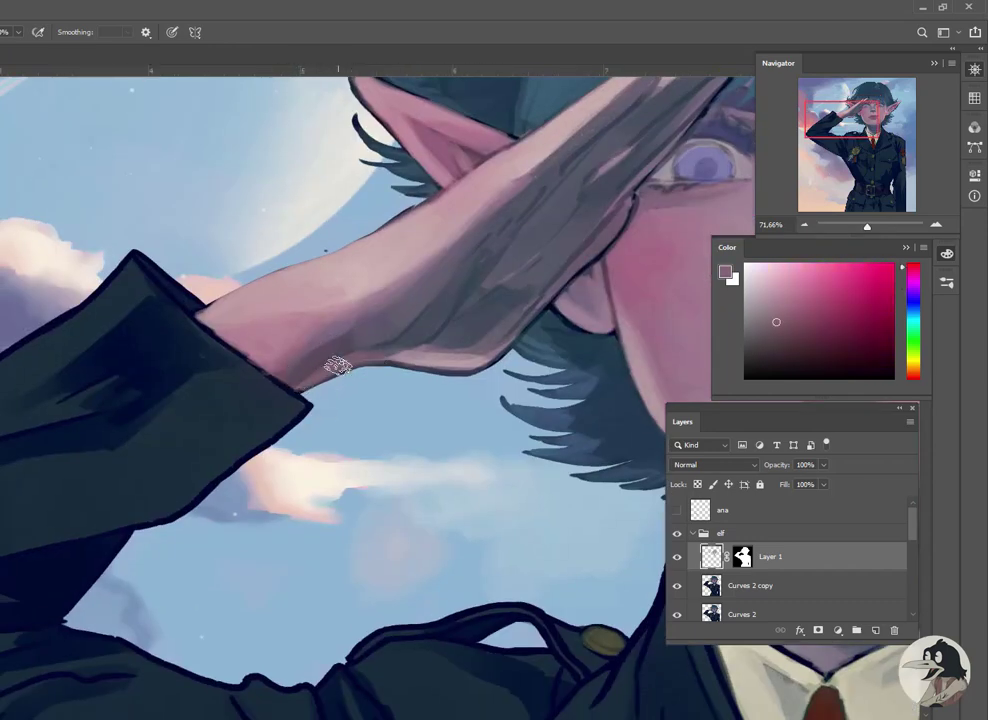
left_click(408, 326, "alt")
left_click(408, 342, "alt")
left_click(470, 258, "alt")
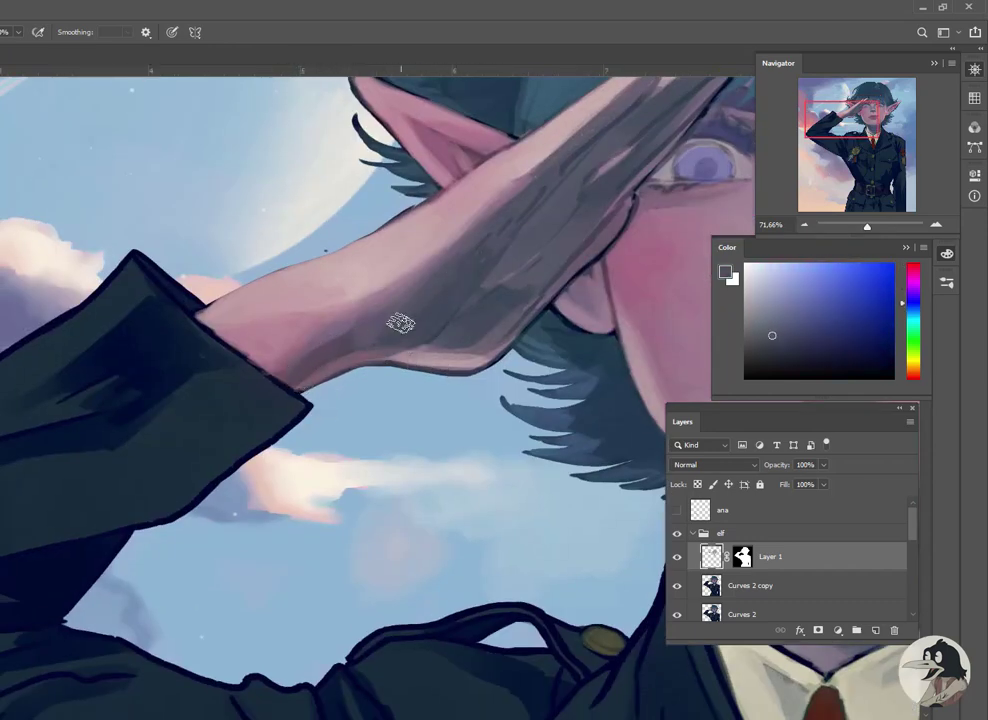
left_click(428, 290, "alt")
scroll(405, 303, "up", 2)
scroll(405, 303, "right", 3)
left_click(437, 289, "alt")
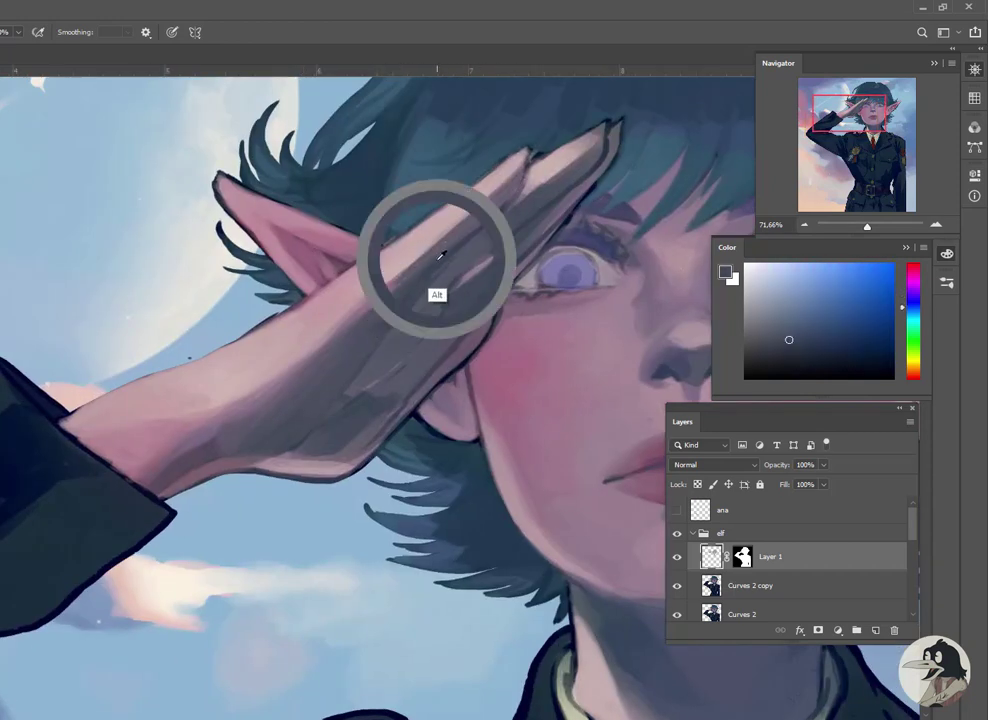
left_click(403, 269, "alt")
Push the elf's left cheek inward with a size-305 Liquify brush and apply it
key("ctrl+0")
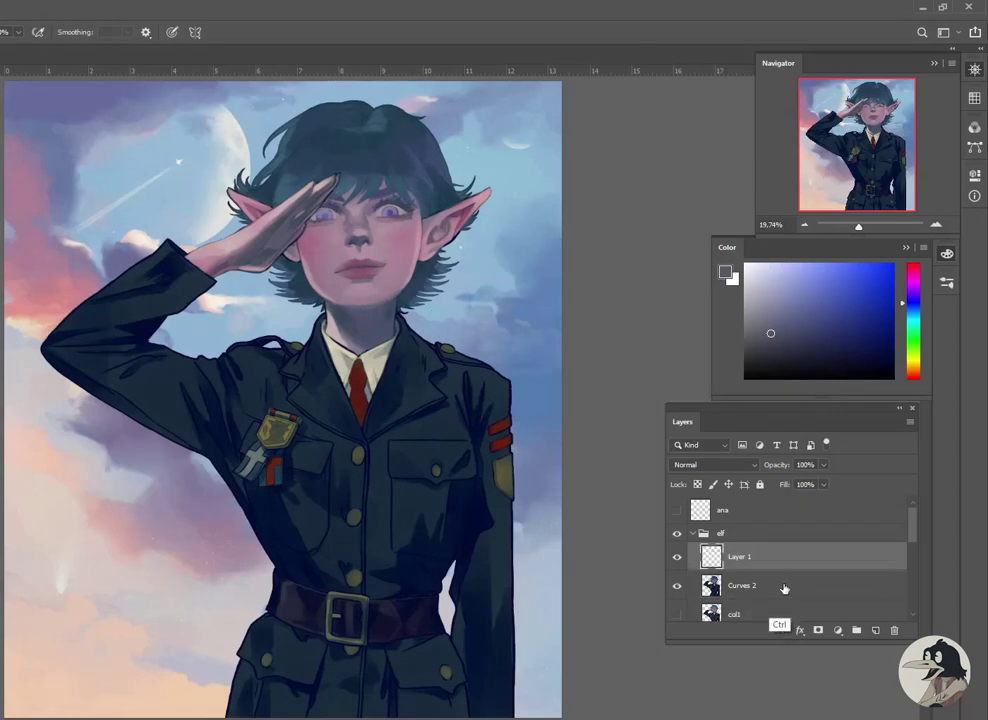
key("ctrl+shift+x")
key("bracketleft")
key("bracketleft")
key("bracketleft")
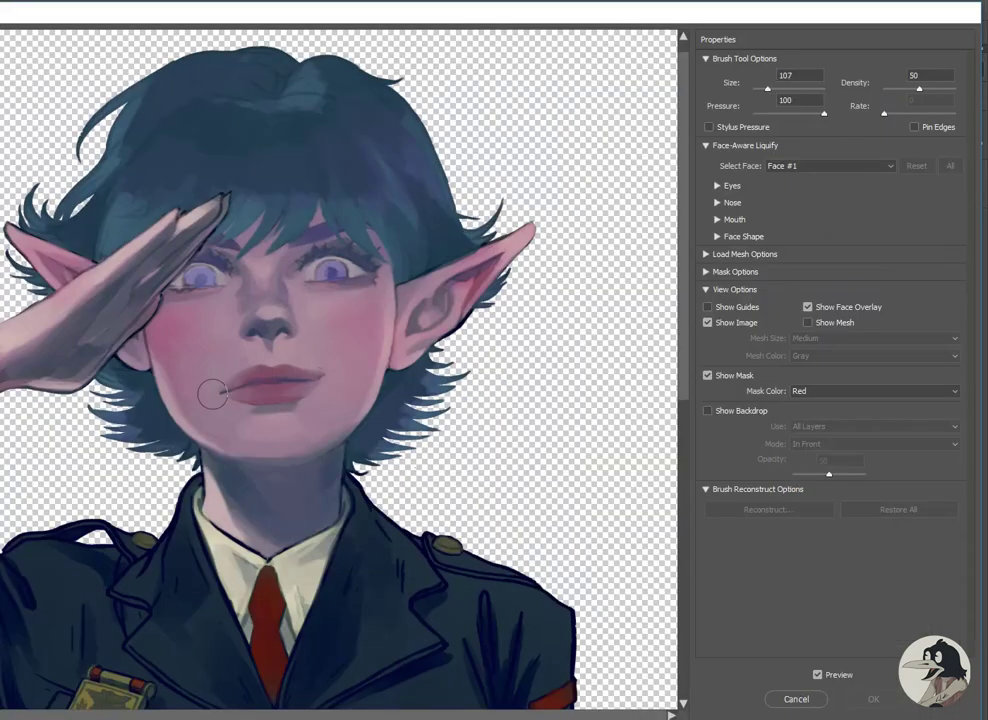
key("bracketright")
key("bracketright")
key("bracketright")
left_click_drag(194, 397, 183, 430)
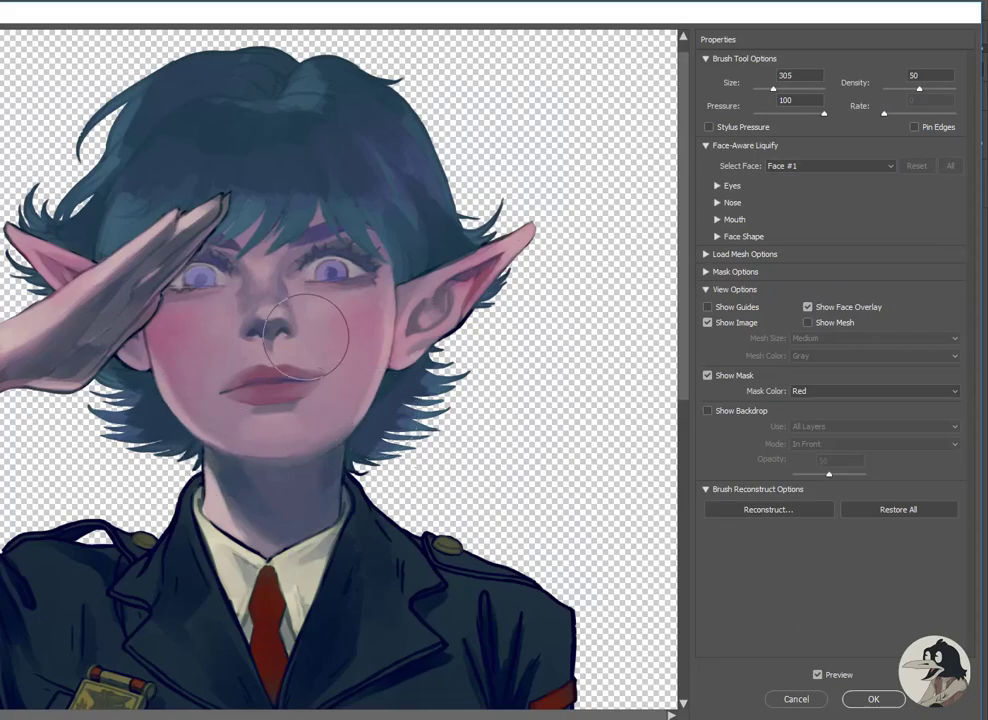
left_click(850, 699)
scroll(290, 265, "up", 5)
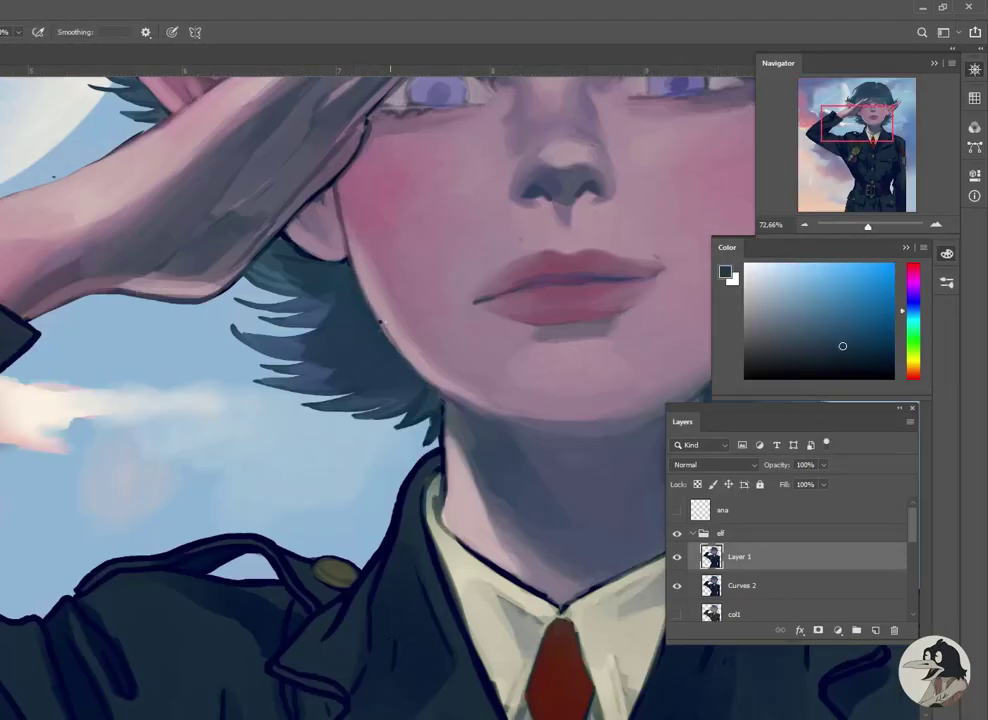
Sample pink, red and purple tones around the nose and cheek for gradient shading
scroll(461, 420, "right", 3)
left_click(463, 448, "alt")
key("g")
scroll(463, 448, "up", 3)
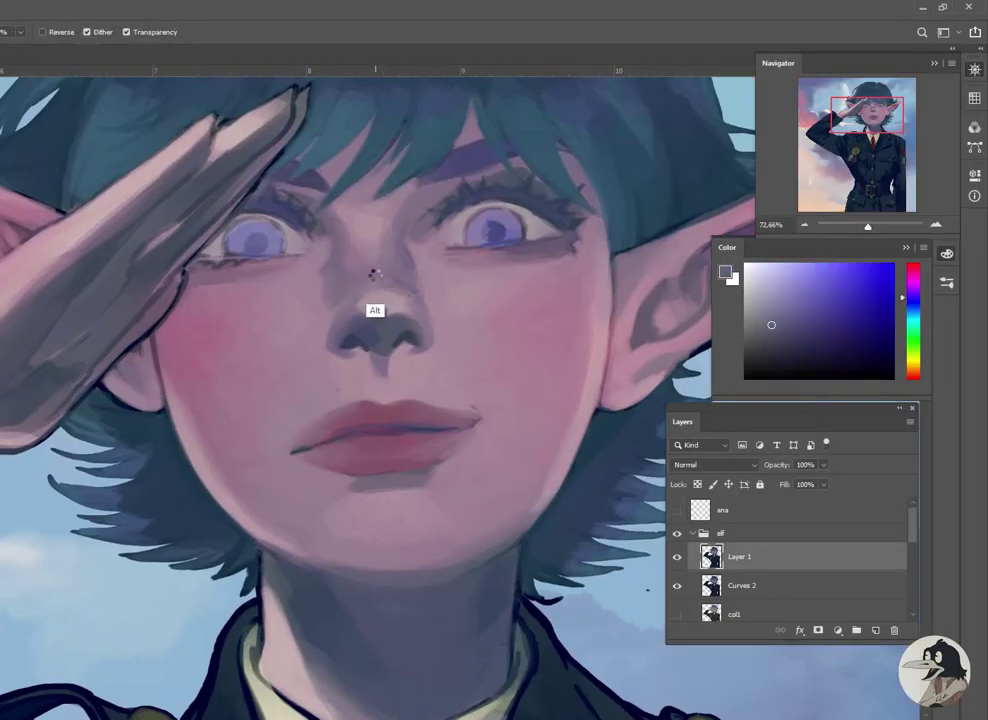
left_click(366, 260, "alt")
left_click(357, 285, "alt")
left_click(353, 282, "alt")
left_click(406, 298, "alt")
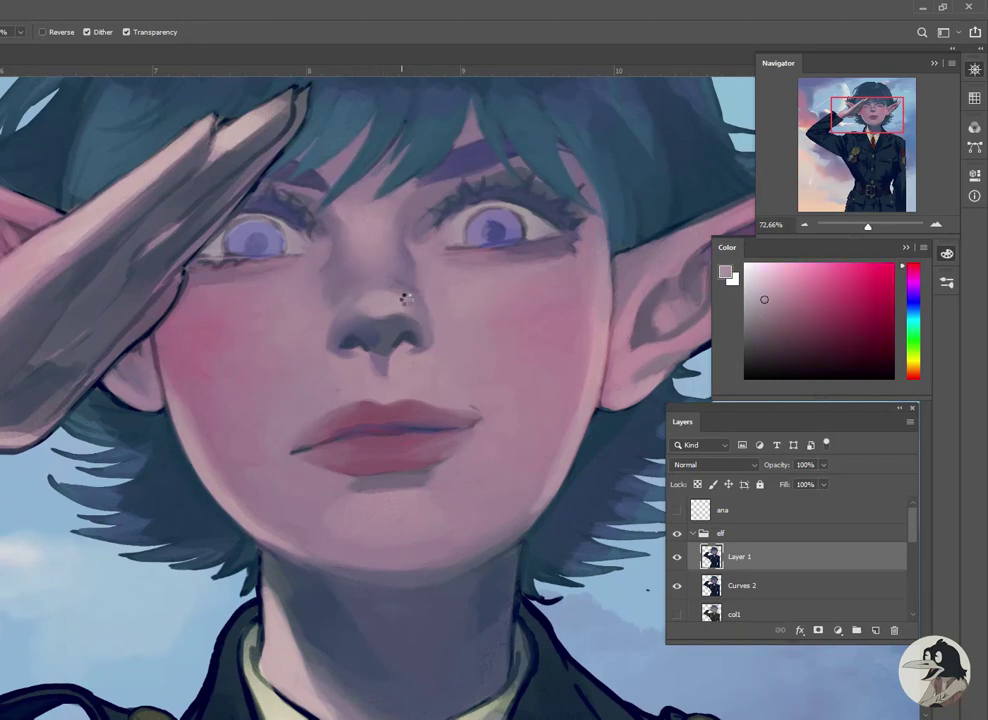
Pick skin tones beside the nose and on the cheek for brushwork
key("b")
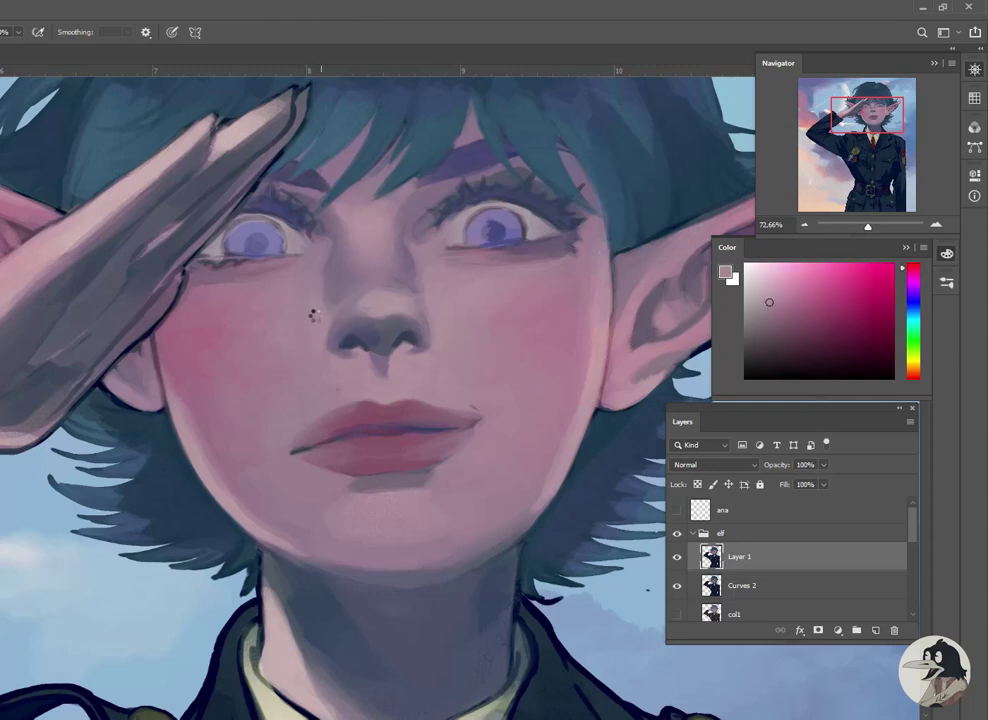
left_click(326, 264, "alt")
left_click(325, 295, "alt")
scroll(411, 283, "down", 3, "alt")
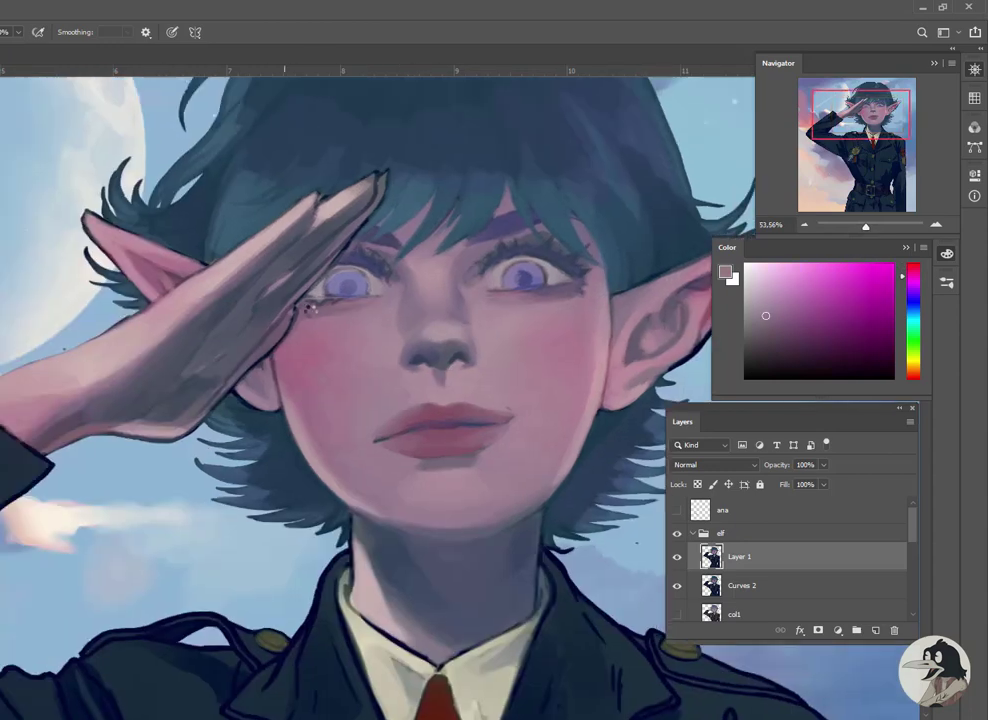
scroll(452, 496, "up", 2, "alt")
scroll(452, 496, "up", 2, "alt")
Redden the lower lip with a soft gradient and pick a lighter skin pink
key("g")
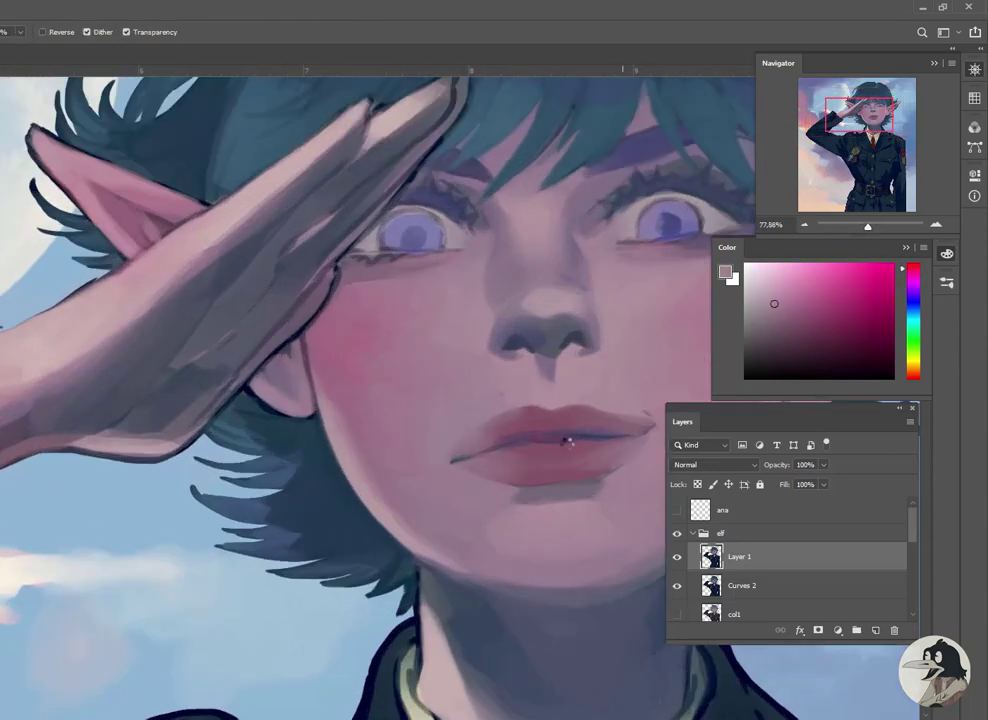
left_click_drag(565, 438, 573, 443)
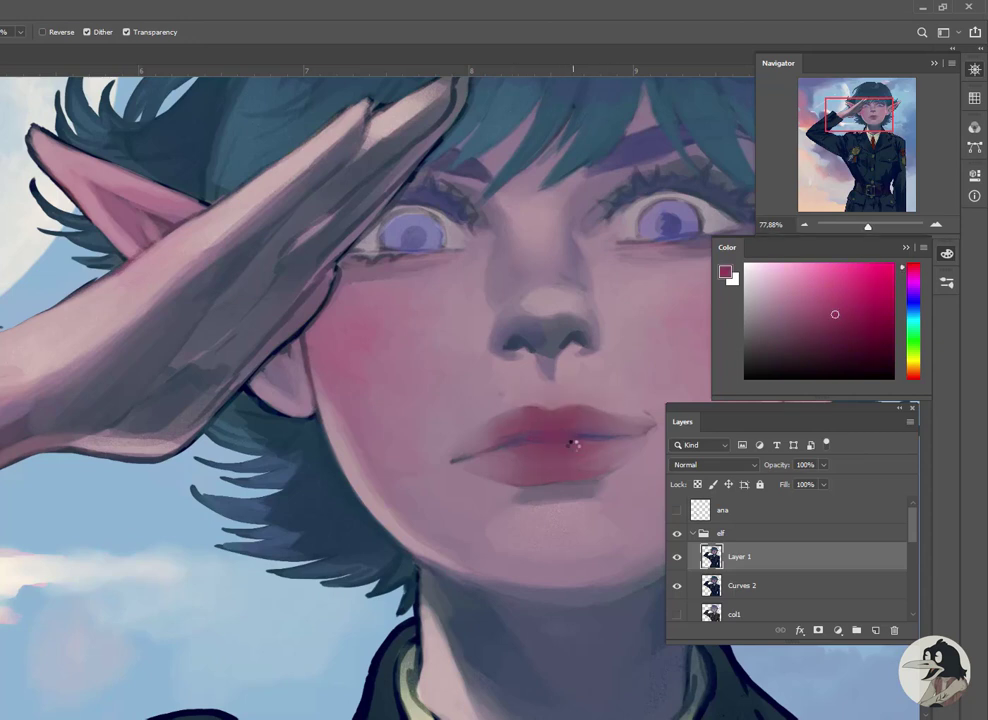
key("b")
left_click(558, 398, "alt")
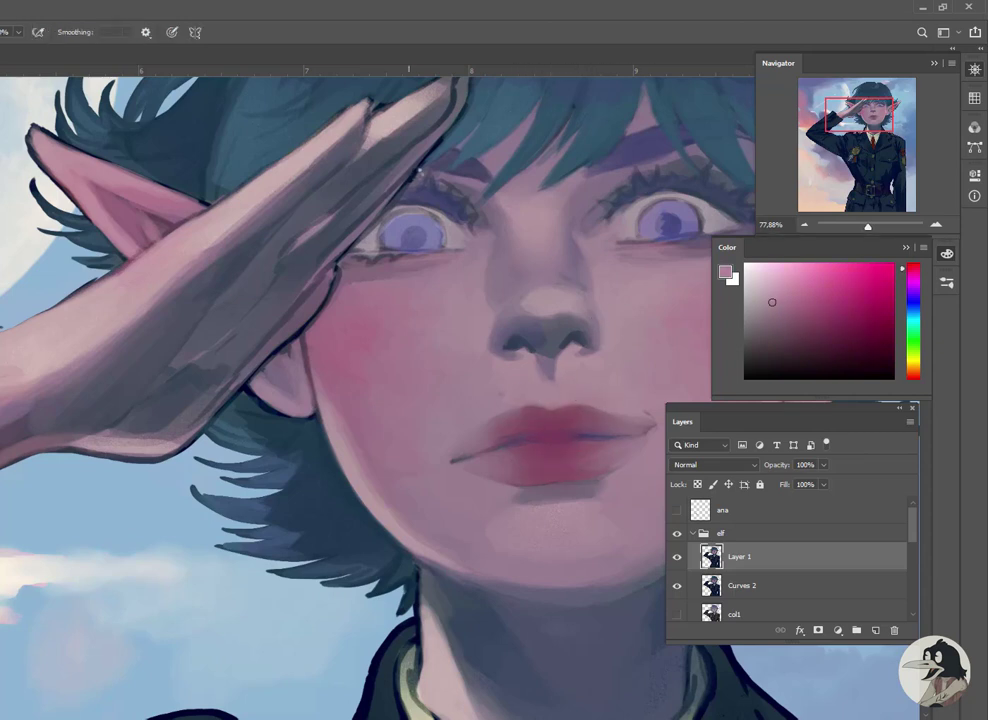
Gather blue and purple-pink tones near the eye and purple, pink and light red from the hand
key("g")
left_click(403, 222, "alt")
left_click(440, 258, "alt")
scroll(488, 232, "right", 3)
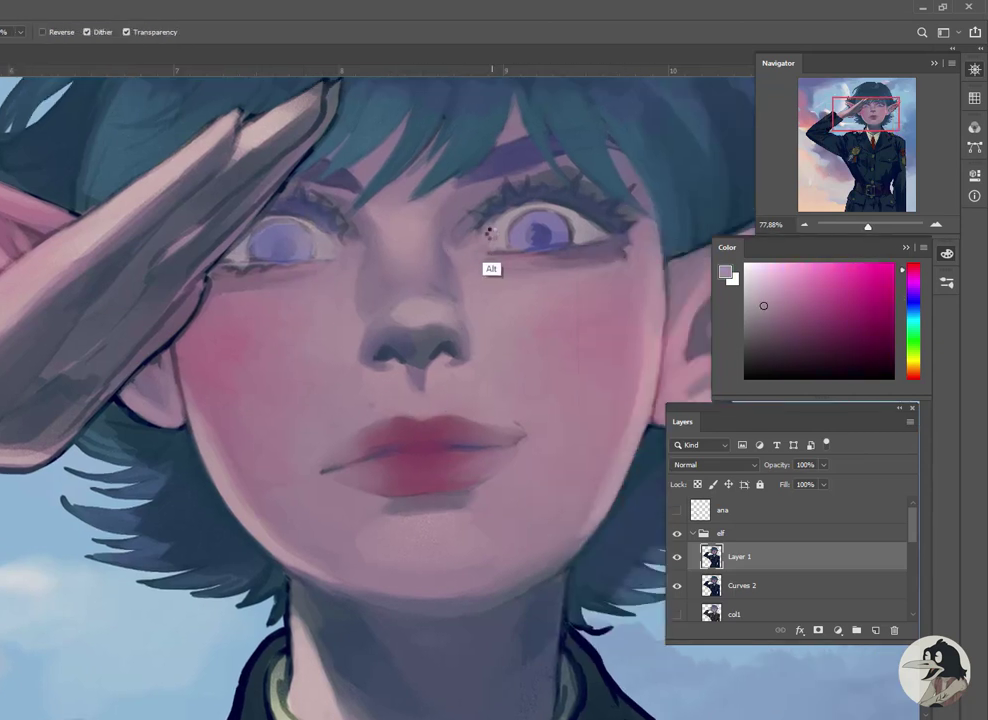
scroll(460, 178, "down", 1)
scroll(415, 180, "left", 3)
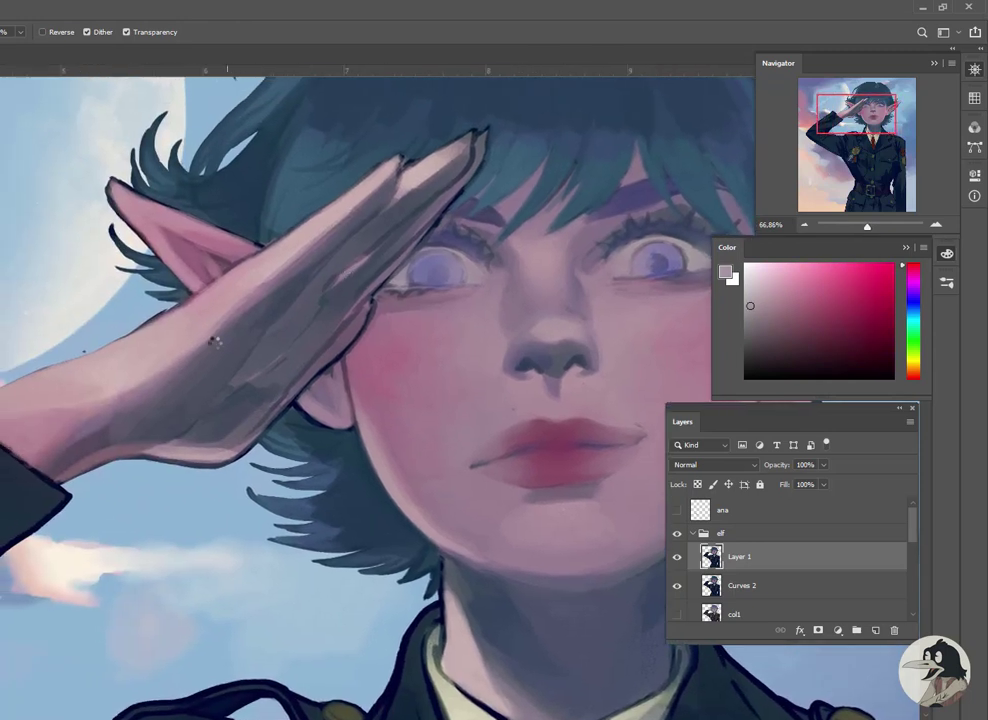
left_click(95, 432, "alt")
left_click(150, 410, "alt")
left_click(220, 331, "alt")
key("b")
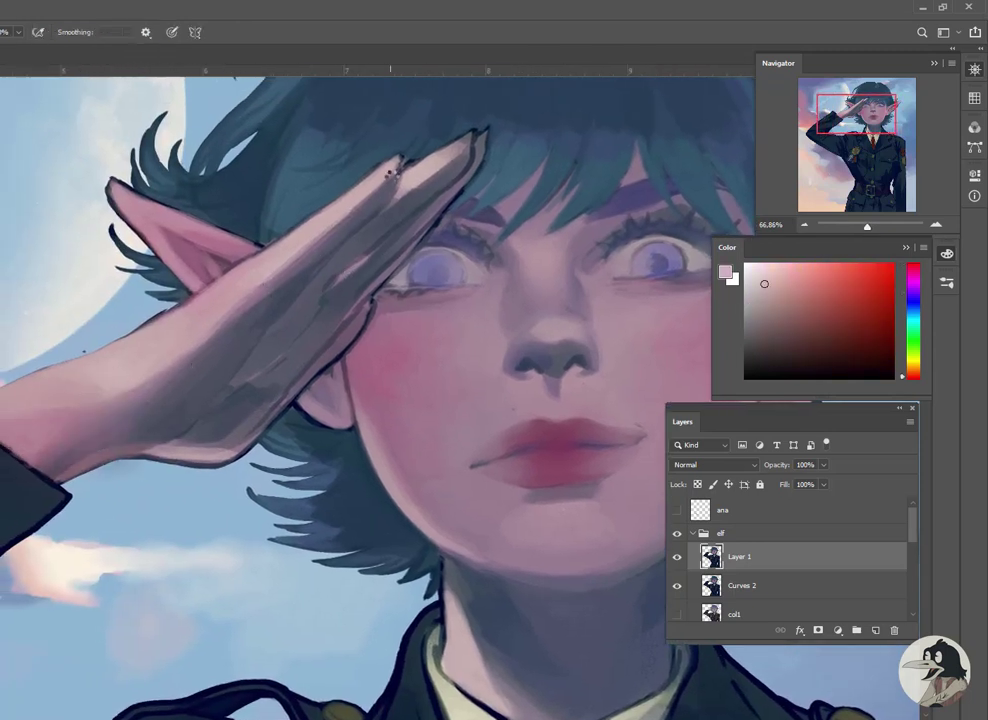
Refine the fingers and fingertips using sampled lavender, shadow and blue-grey hand tones
left_click(401, 193, "alt")
left_click(430, 158, "alt")
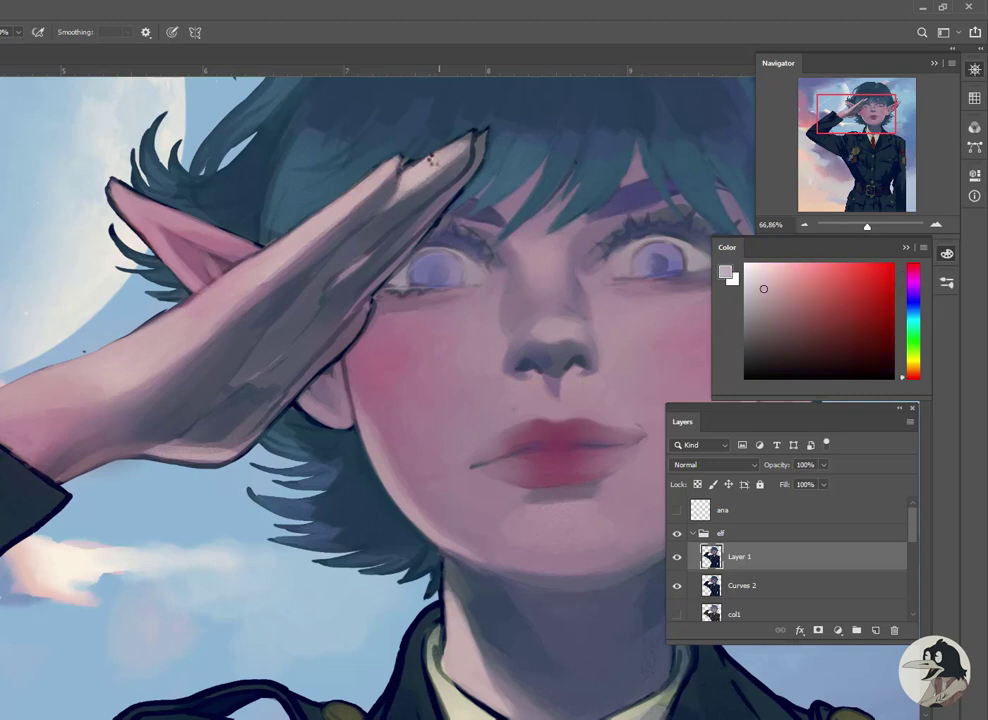
left_click(432, 154, "alt")
left_click(423, 220, "alt")
left_click(331, 269, "alt")
left_click(342, 280, "alt")
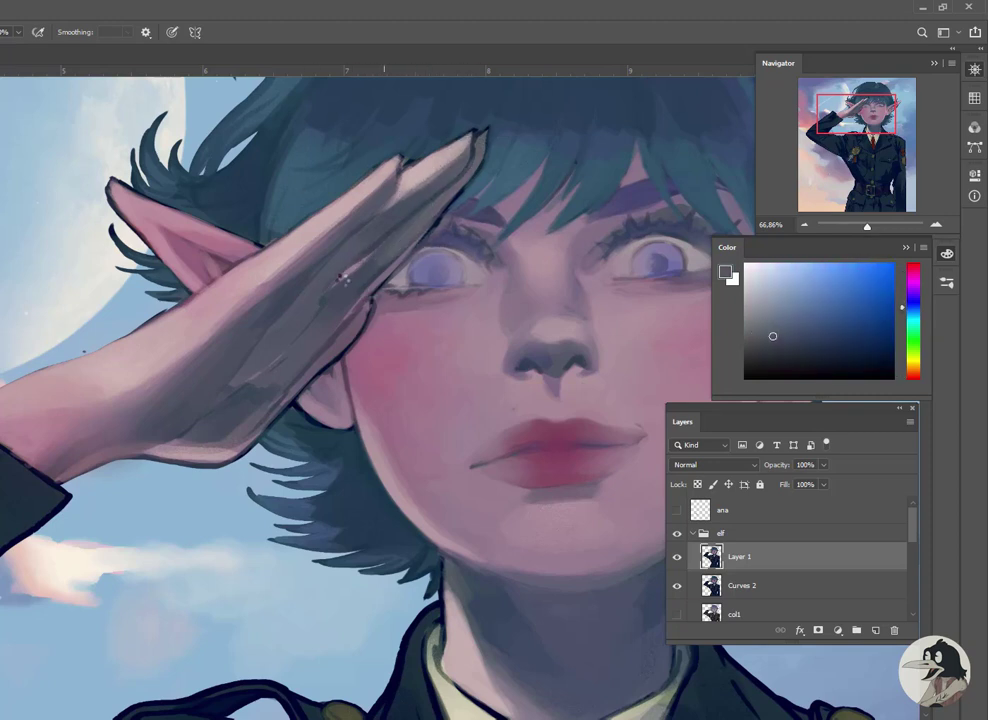
left_click(357, 265, "alt")
left_click(353, 293, "alt")
left_click(282, 360, "alt")
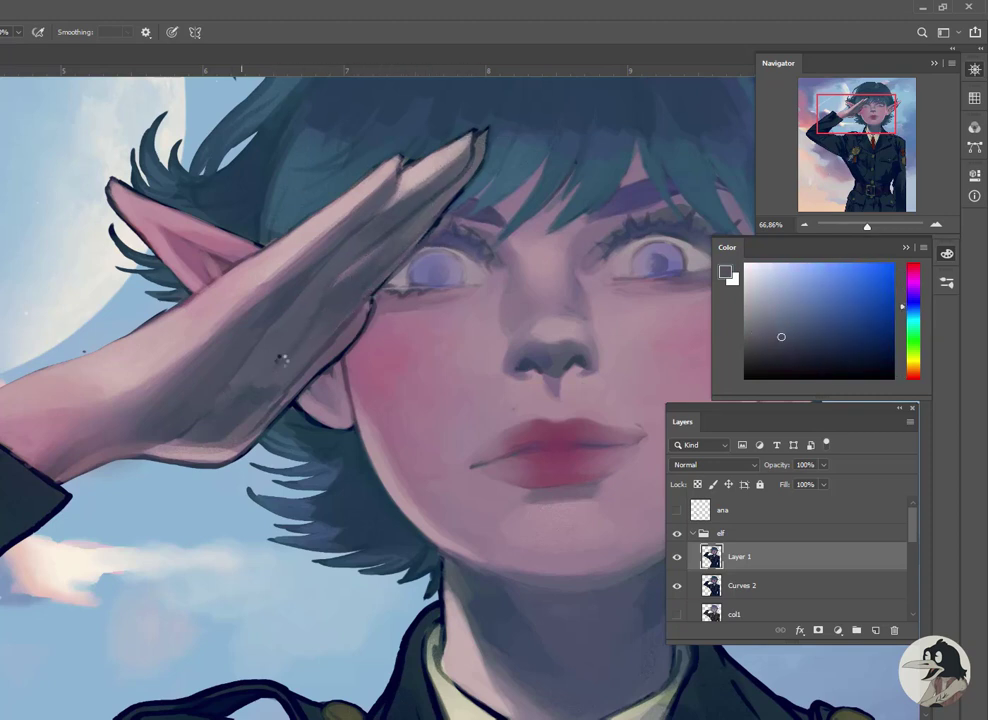
Shade the wrist and lower hand with purples and blues, then sample eye pinks and hair teal
left_click(170, 428, "alt")
left_click(192, 415, "alt")
left_click(176, 440, "alt")
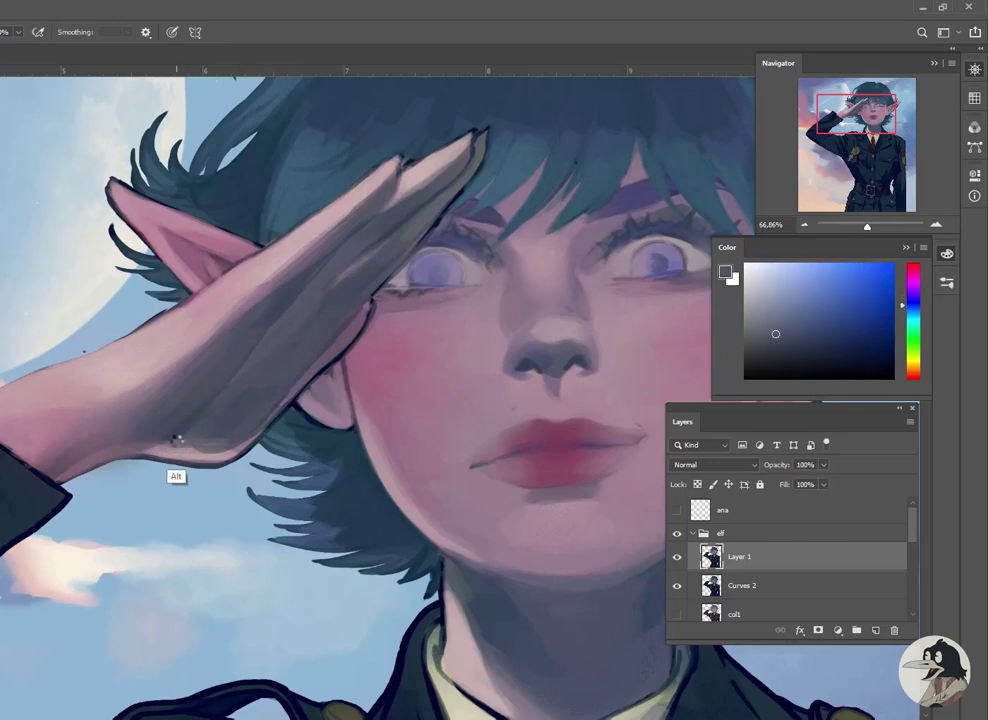
left_click(200, 432, "alt")
left_click(225, 428, "alt")
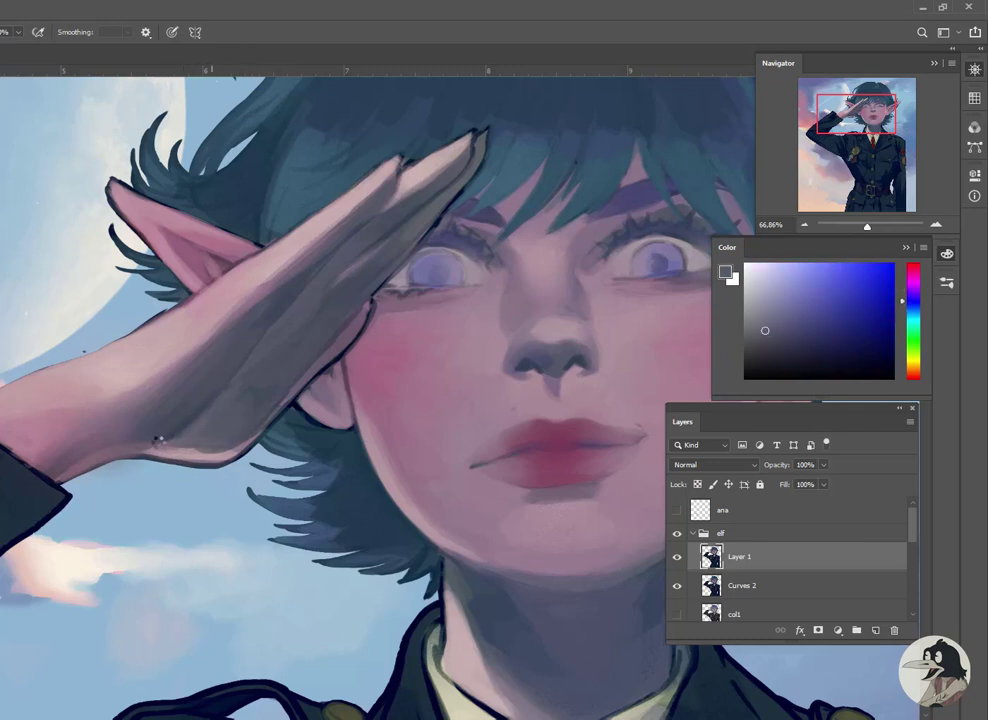
left_click(250, 418, "alt")
left_click(383, 326, "alt")
left_click(333, 342, "alt")
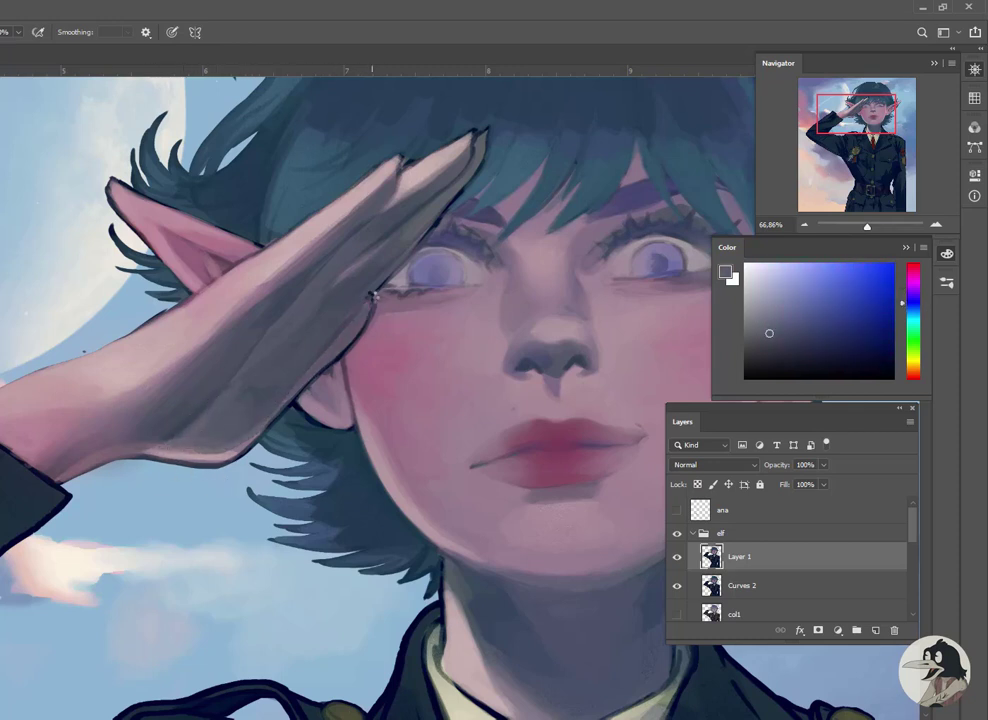
left_click(372, 296, "alt")
left_click(415, 262, "alt")
Add a white mask to Layer 1 and a new masked layer atop the group
key("g")
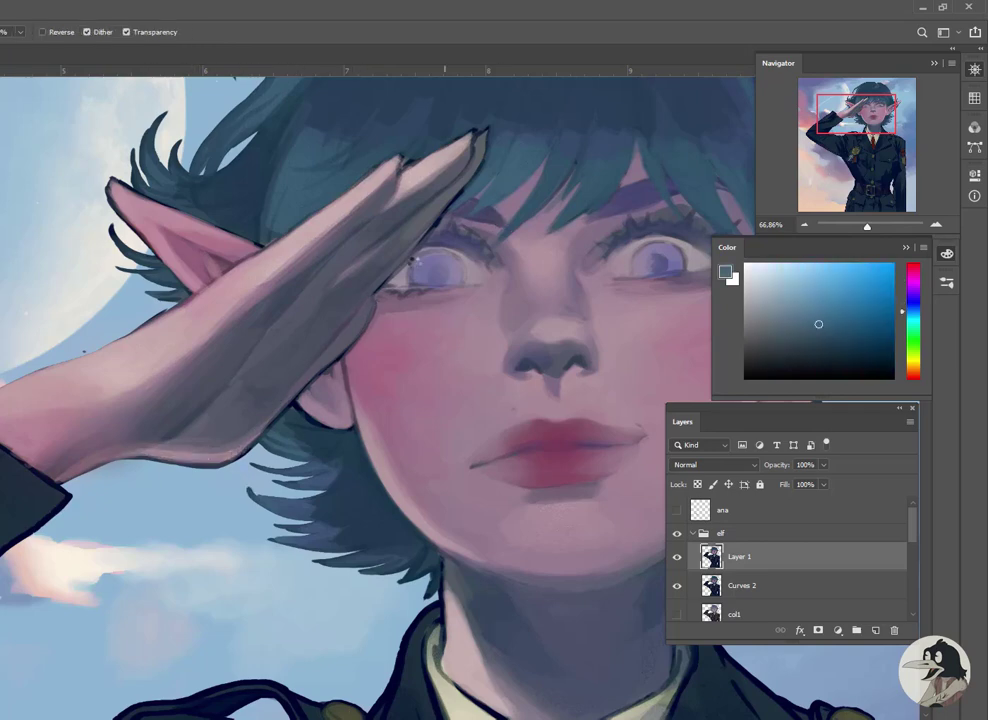
left_click(818, 630)
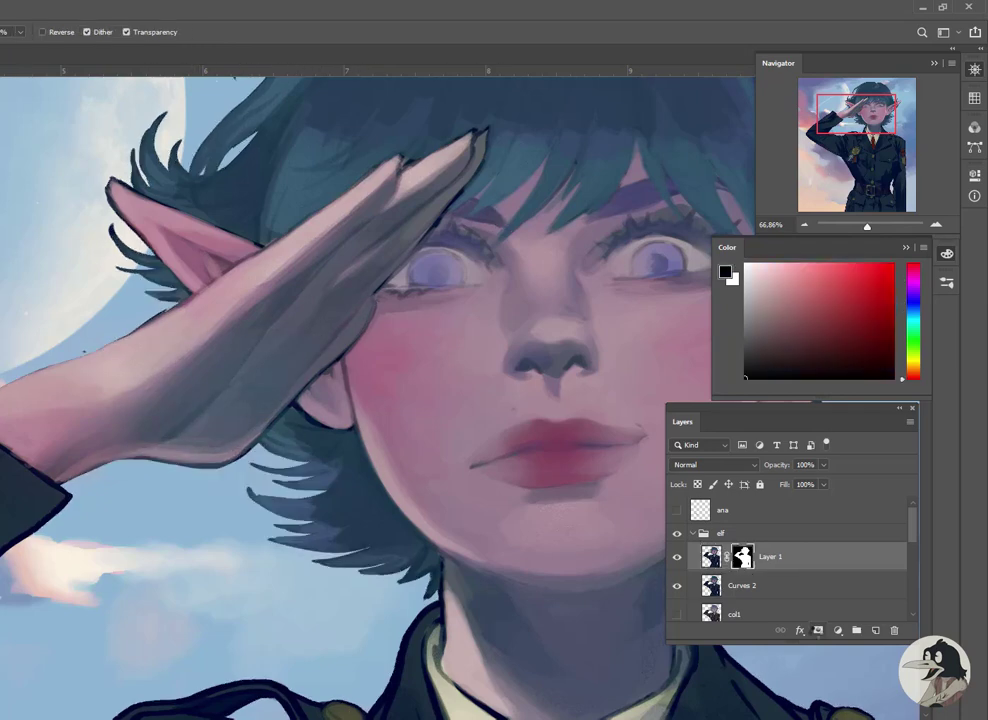
left_click(876, 631)
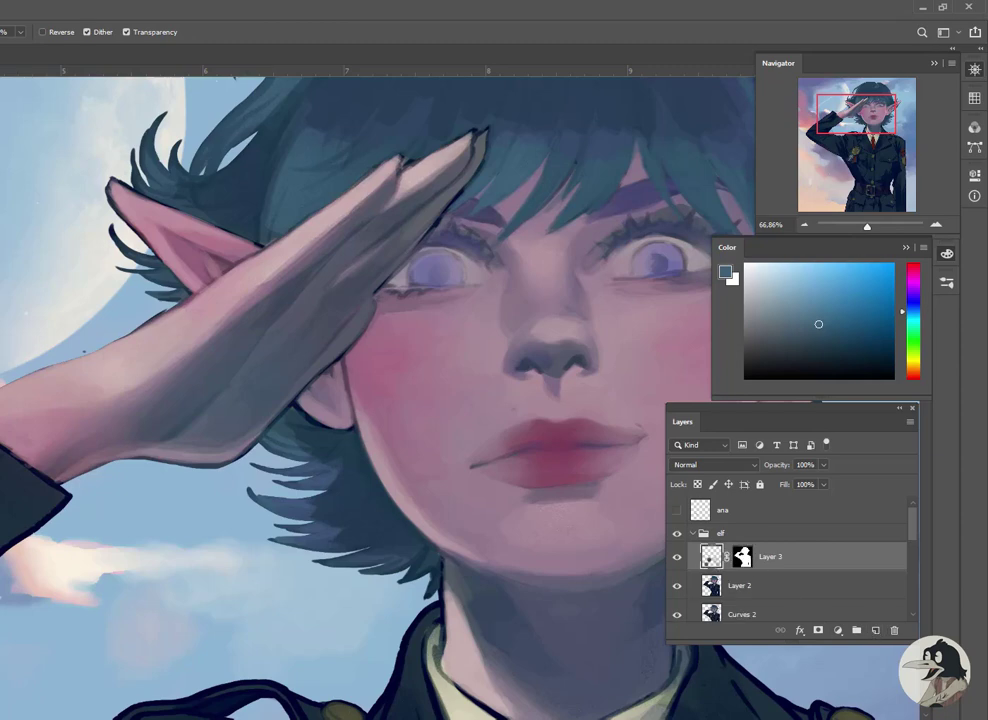
Sample a face pink and slate-blue hair colours while moving the view to the hair
scroll(250, 313, "down", 2)
left_click_drag(563, 206, 526, 180)
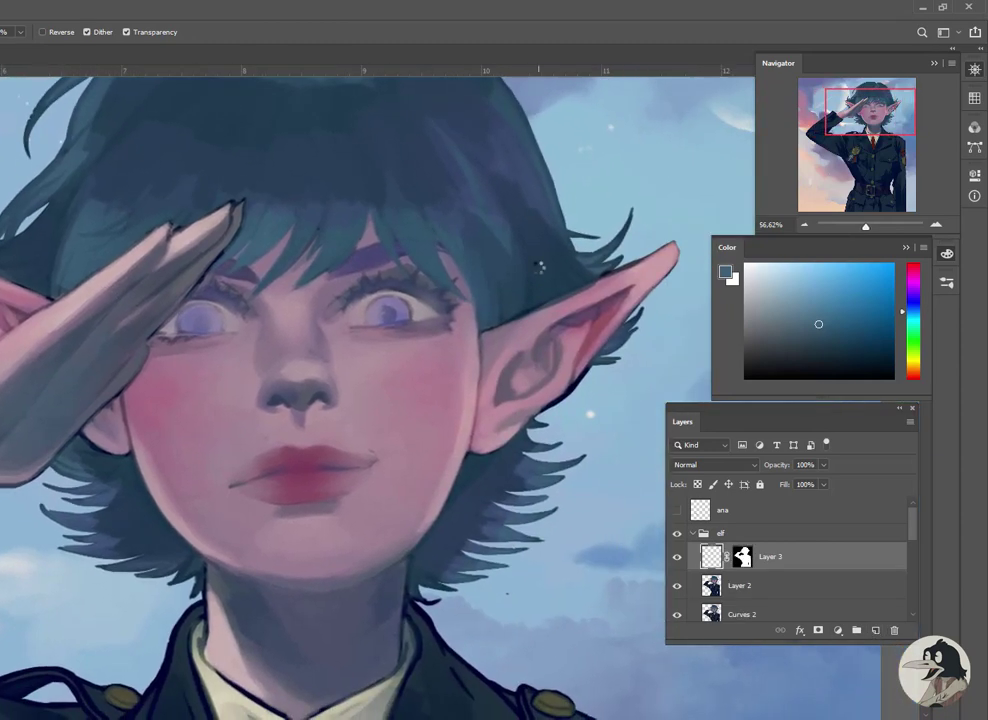
scroll(529, 309, "up", 2)
key("b")
left_click(529, 309, "alt")
scroll(659, 258, "up", 1)
left_click_drag(130, 272, 245, 342)
left_click(245, 342, "alt")
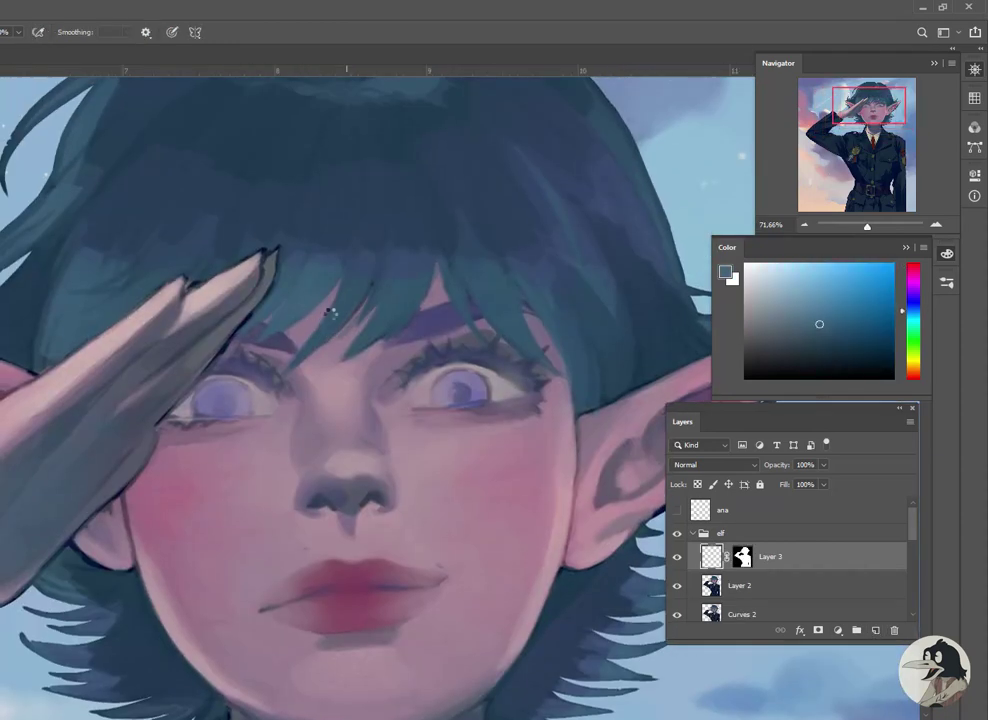
left_click(378, 268, "alt")
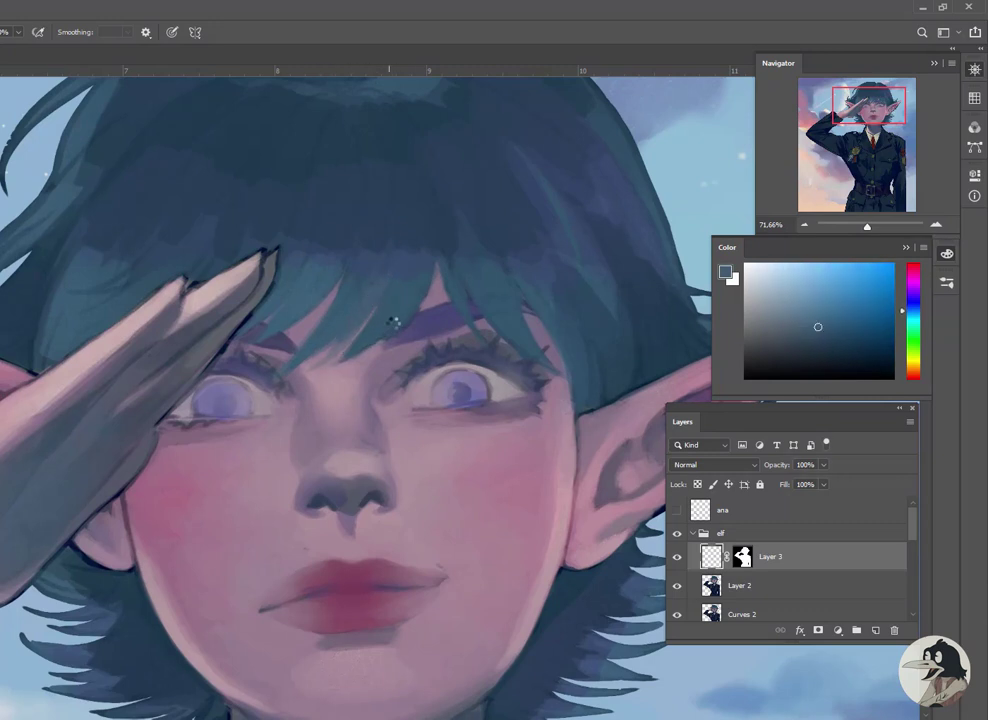
Sample darker and blue hair shades beside the moon and at the hair crown
left_click_drag(90, 274, 205, 309)
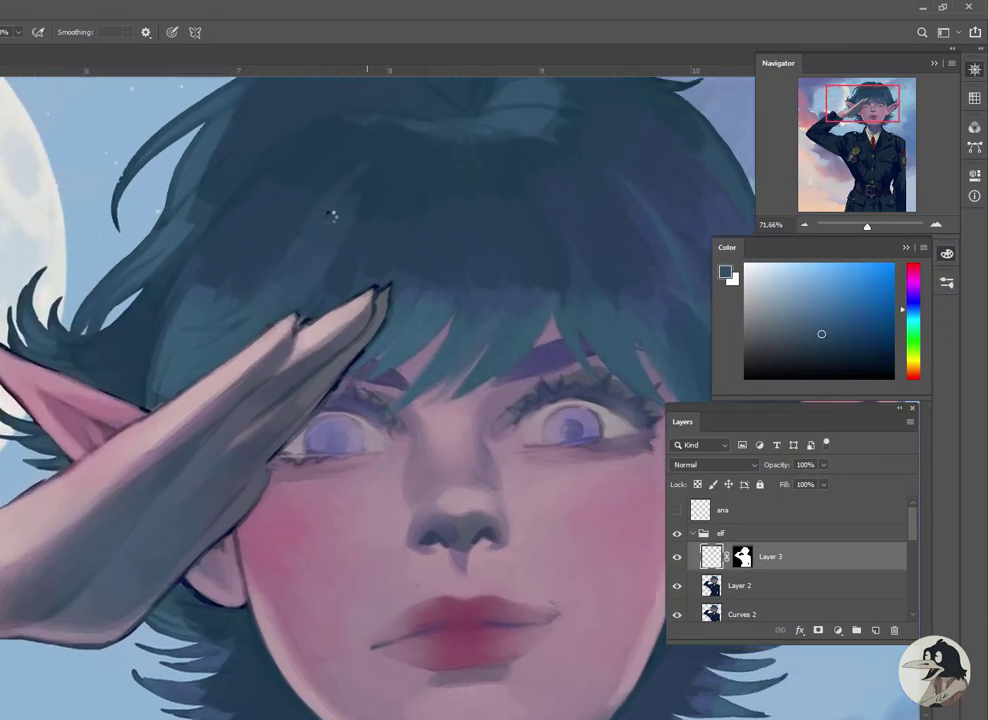
left_click(293, 282, "alt")
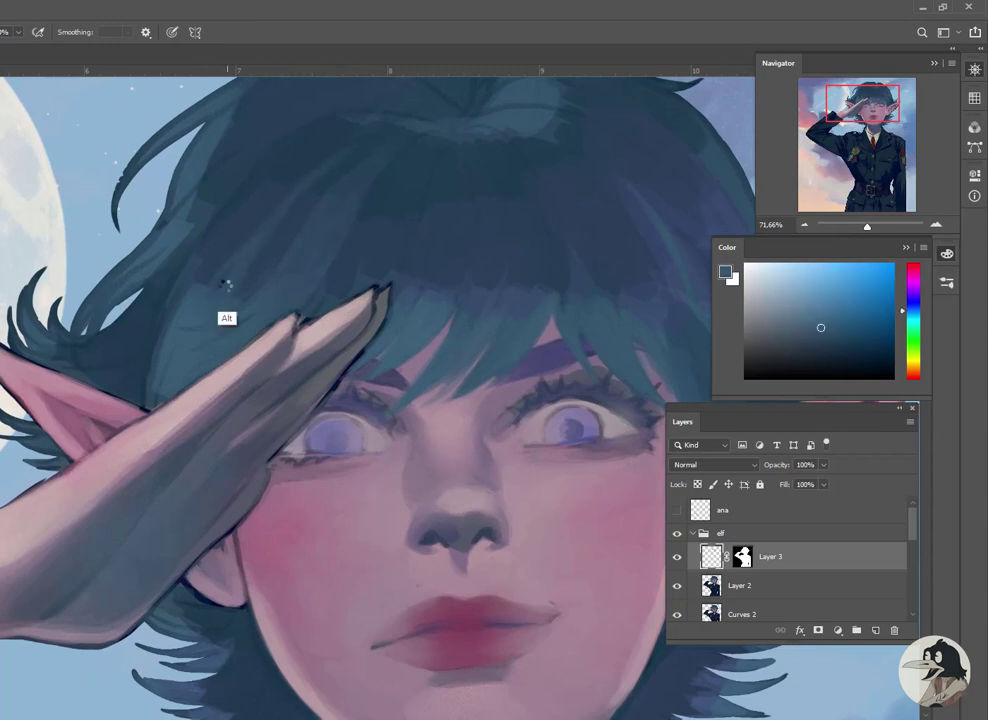
left_click(205, 280, "alt")
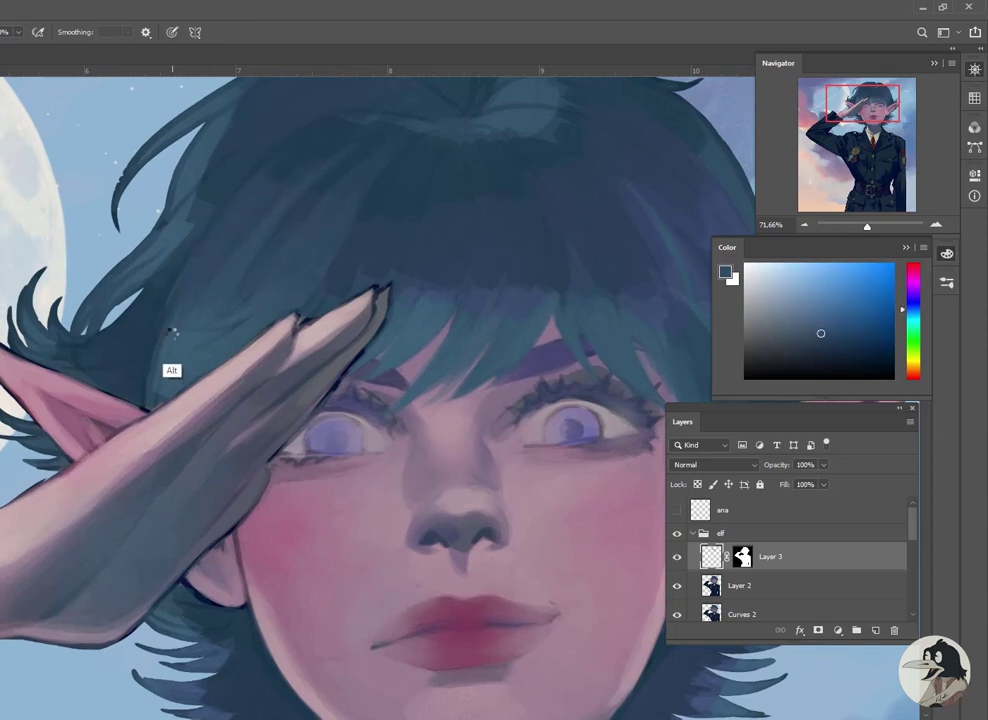
left_click(165, 344, "alt")
left_click_drag(175, 368, 240, 408)
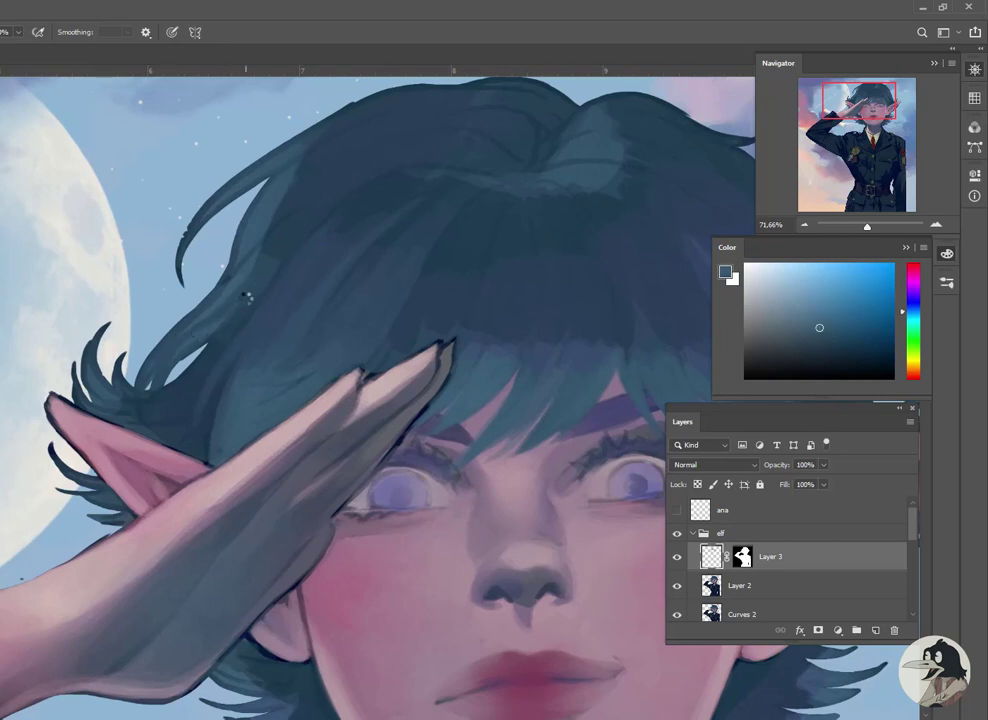
left_click_drag(314, 215, 226, 295)
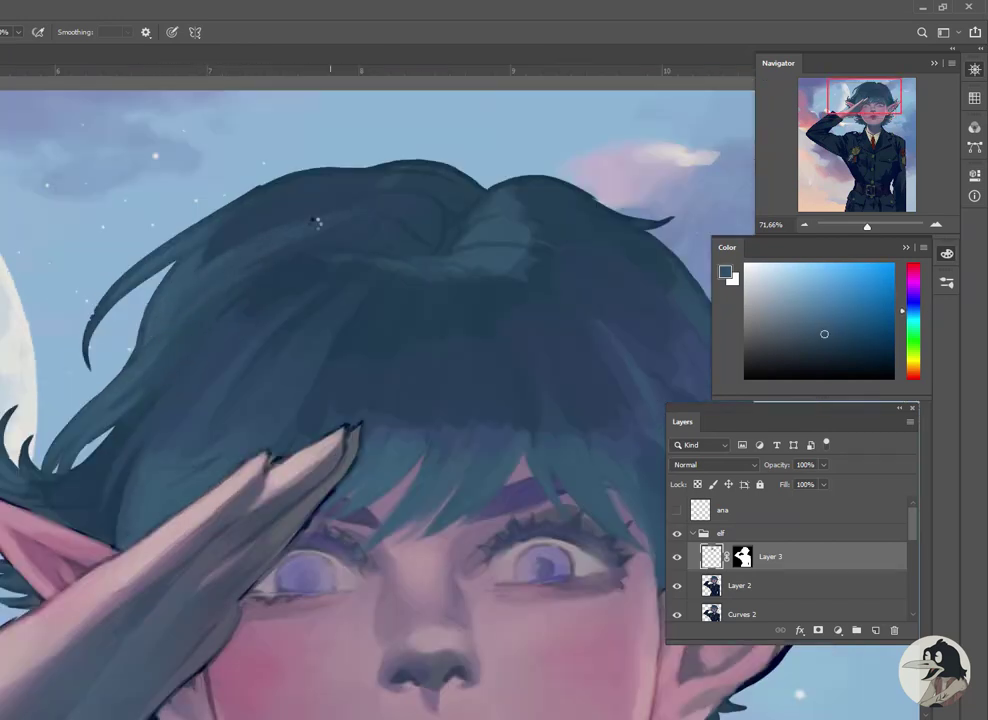
left_click(185, 280, "alt")
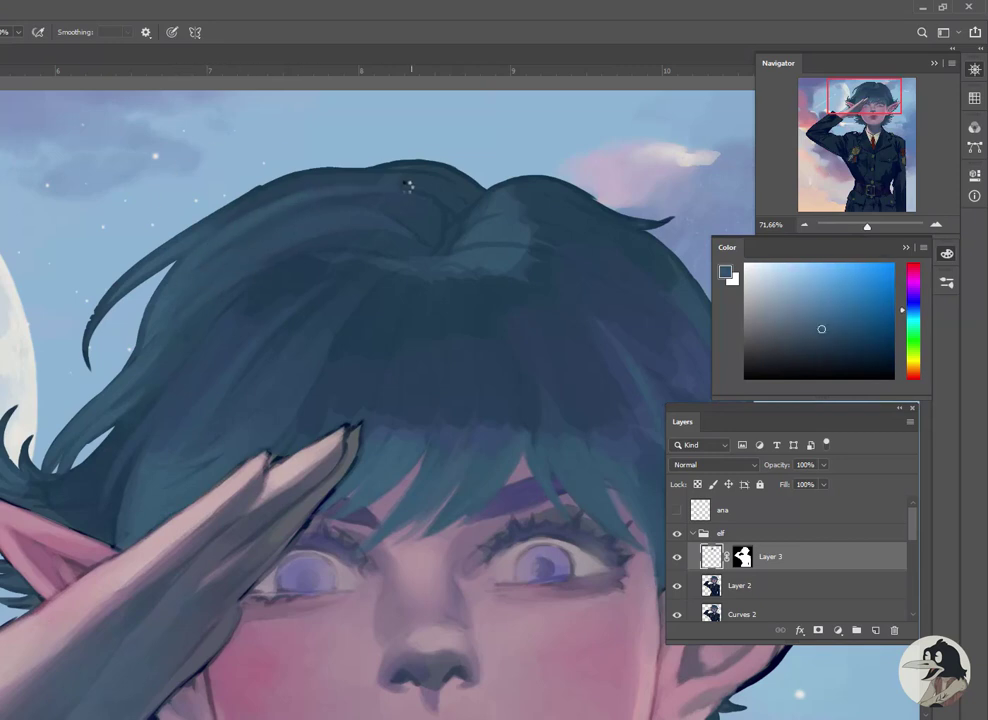
left_click(256, 201, "alt")
left_click(434, 183, "alt")
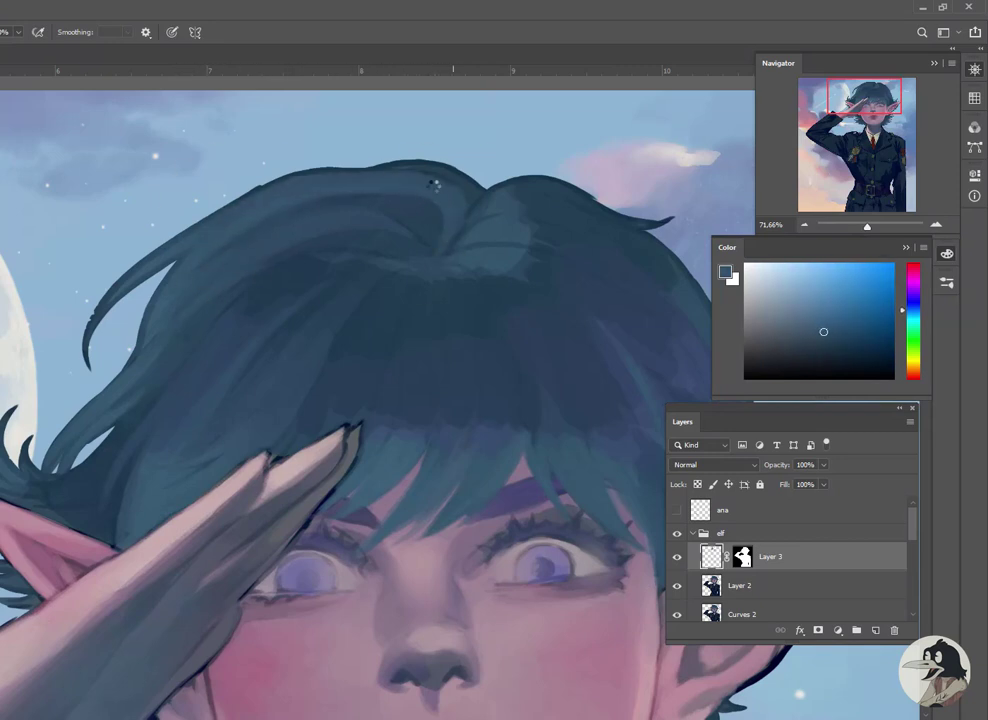
Sample hair colours around the ear beside the saluting hand
left_click_drag(170, 342, 363, 114)
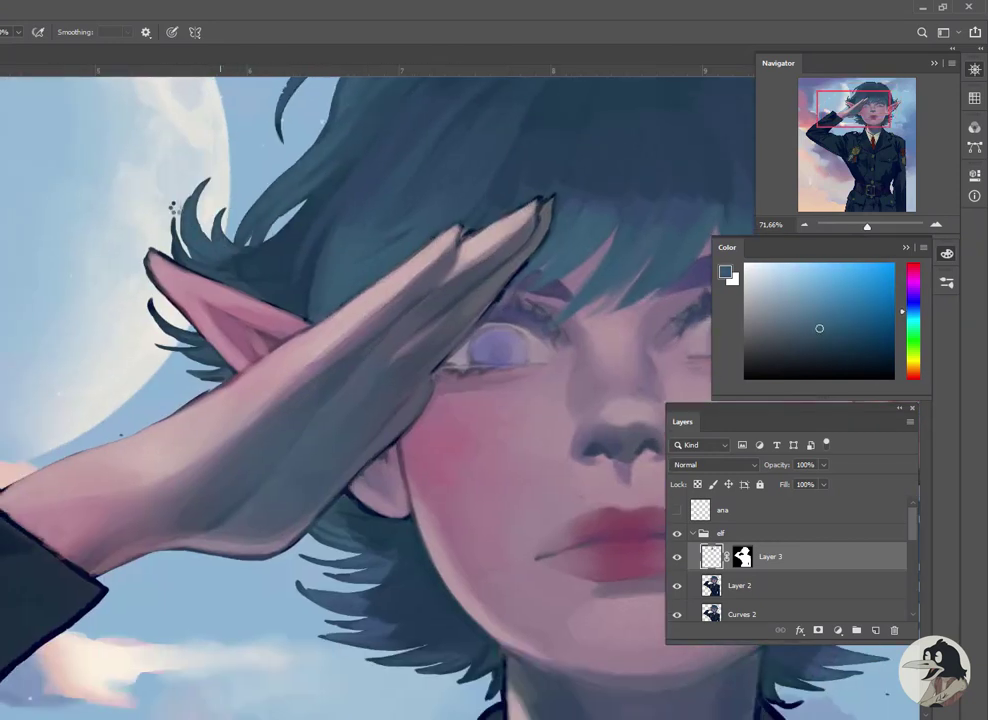
left_click(237, 262, "alt")
left_click(214, 280, "alt")
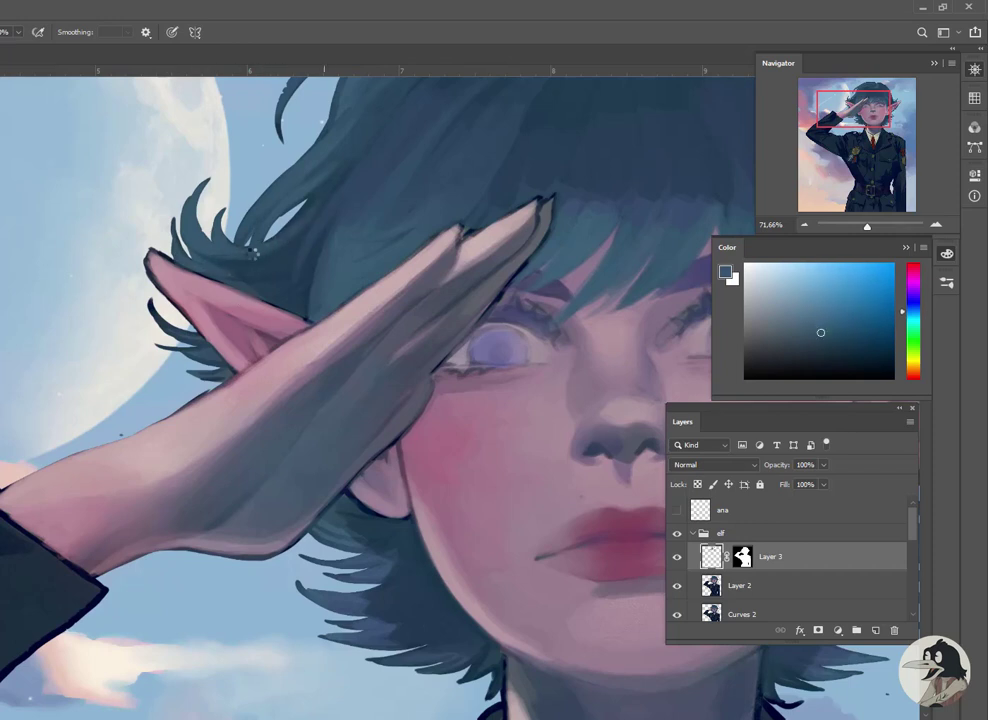
left_click(284, 296, "alt")
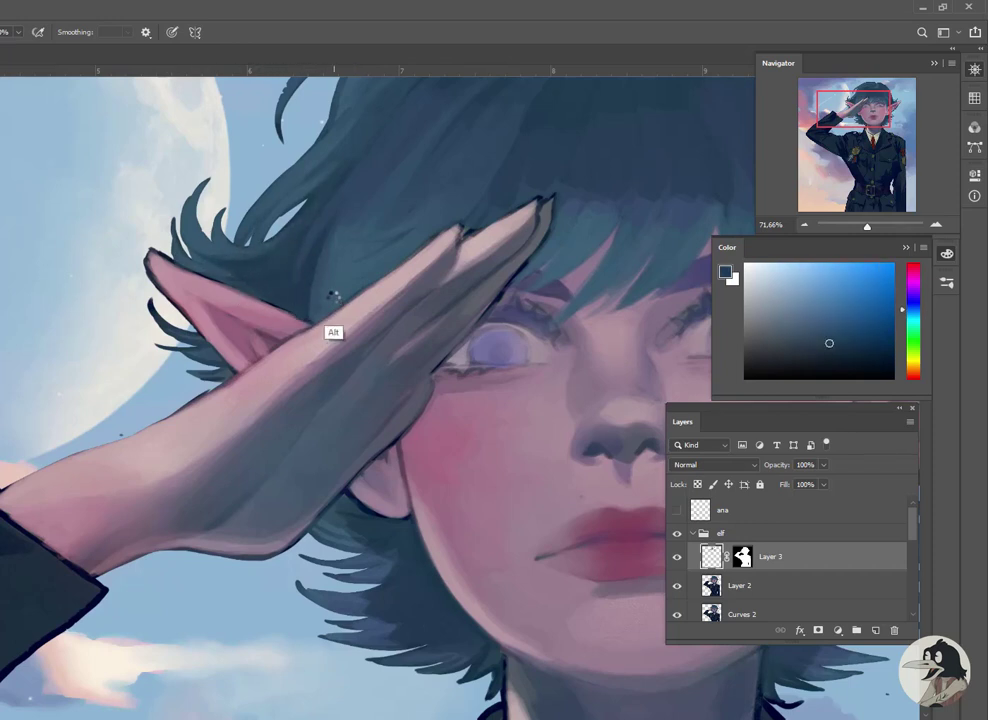
left_click(203, 345, "alt")
left_click_drag(298, 358, 104, 268)
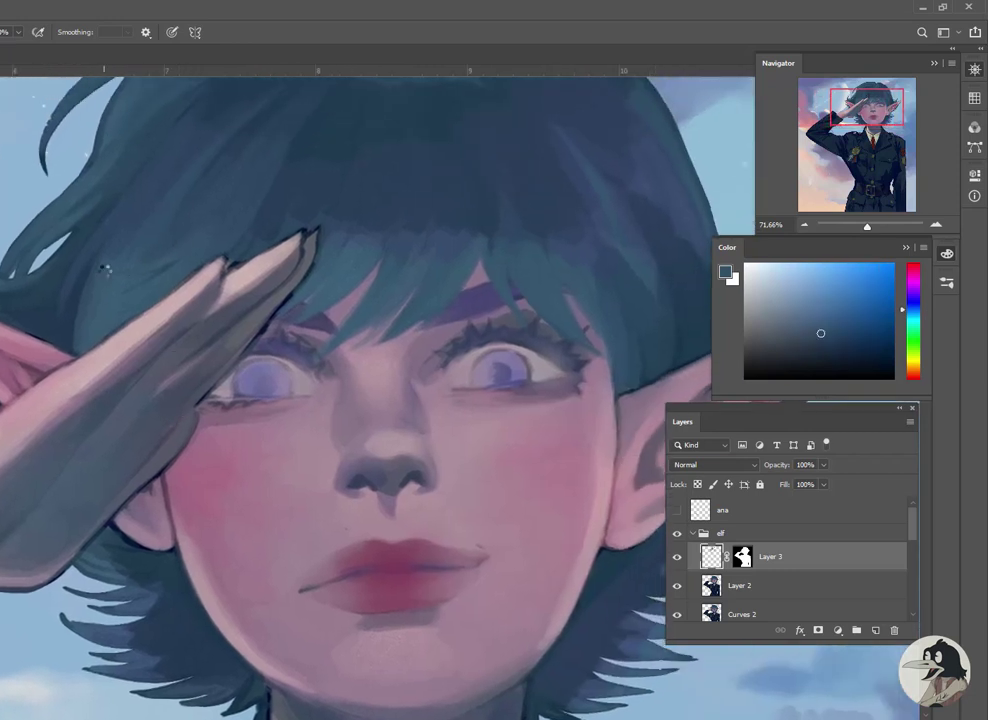
With the Gradient tool, pick purple foreground colours and a dark navy from the hair
key("g")
left_click(355, 326, "alt")
left_click(454, 273, "alt")
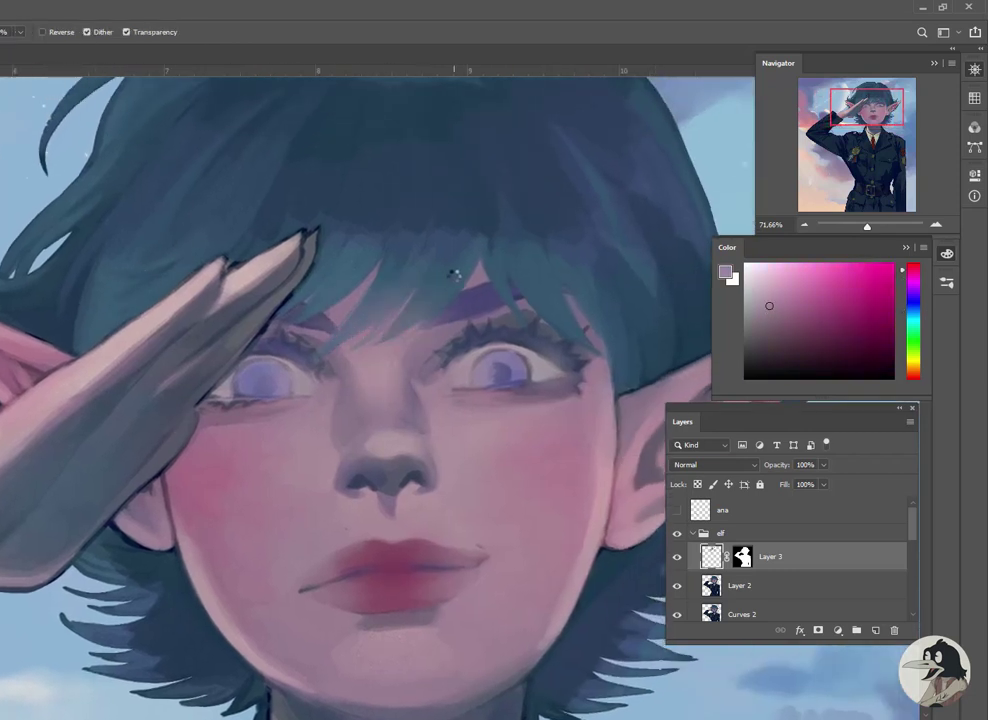
left_click(557, 297, "alt")
left_click(419, 258, "alt")
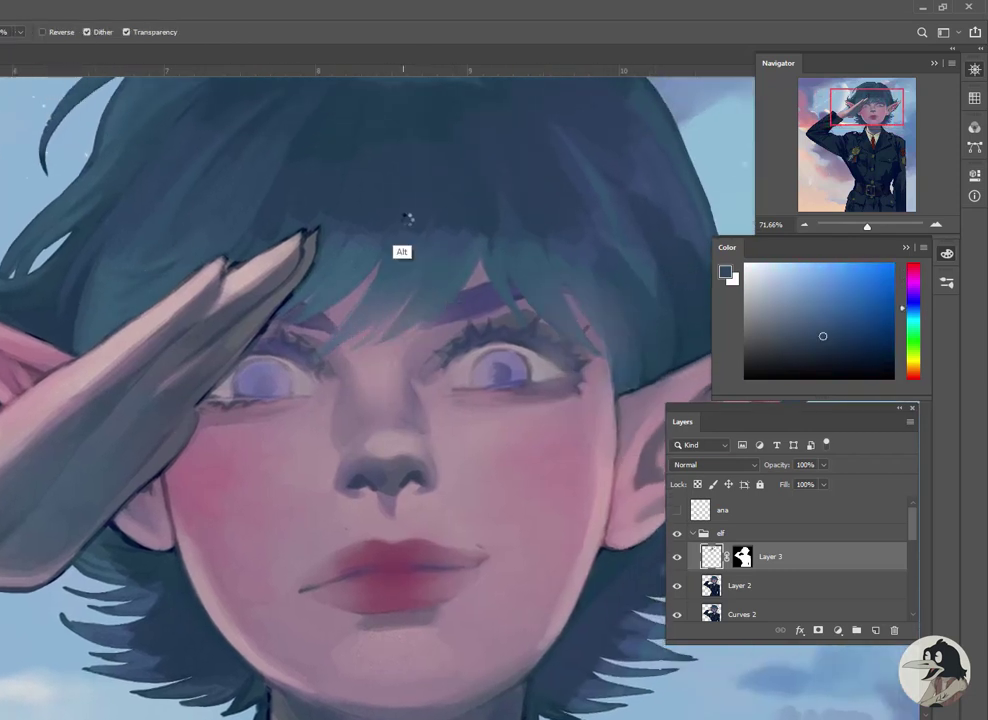
scroll(316, 209, "right", 3)
scroll(375, 273, "right", 3)
scroll(375, 273, "up", 2)
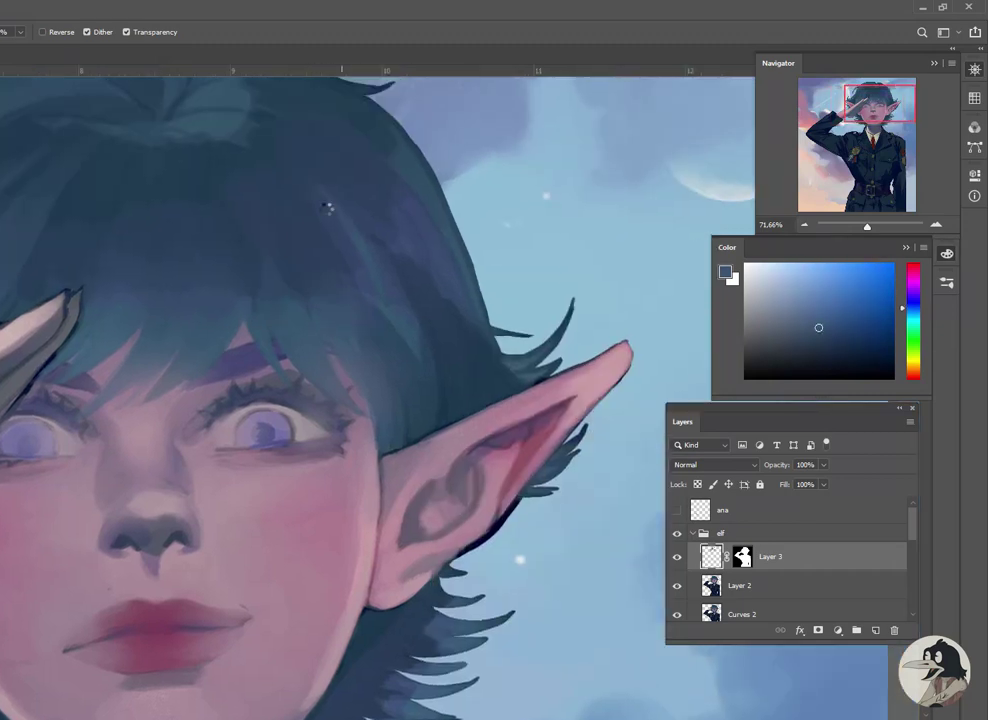
scroll(381, 181, "up", 4)
scroll(449, 256, "left", 3)
scroll(449, 256, "down", 1)
left_click(177, 272, "alt")
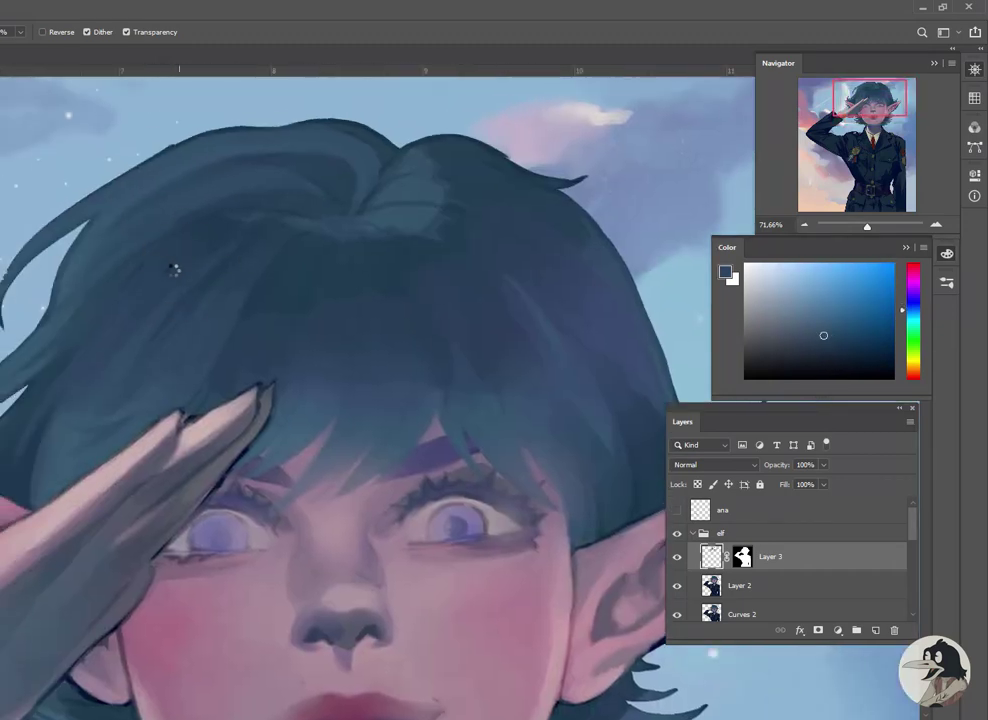
Create a new empty Layer 4 above Layer 3 with Ctrl+Shift+Alt+N
key("b")
left_click_drag(390, 176, 408, 188)
key("ctrl+shift+alt+n")
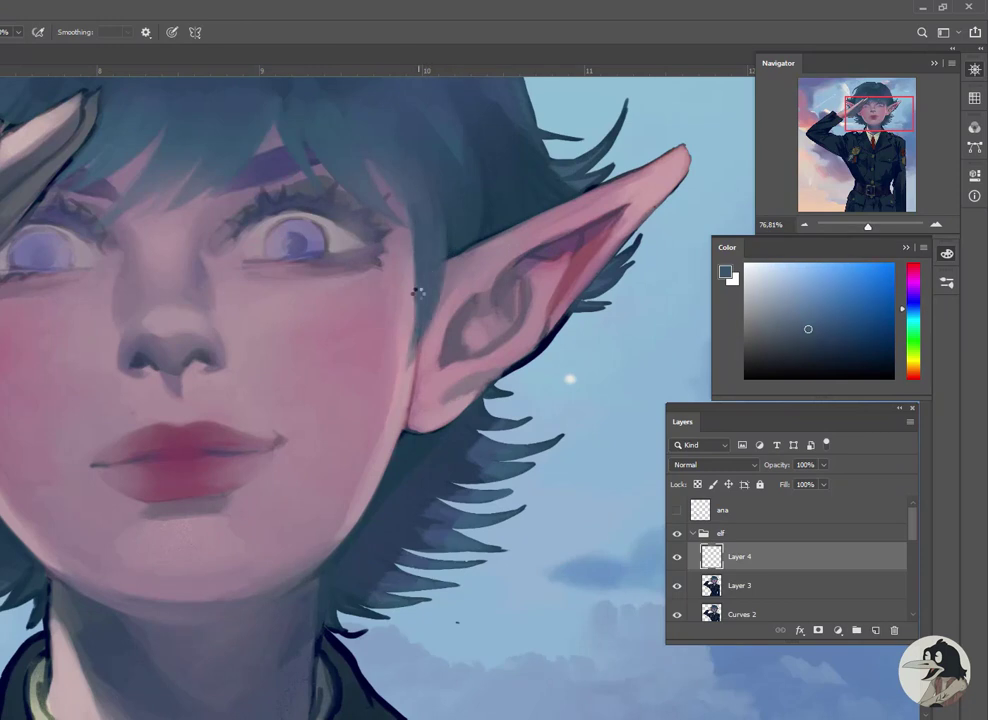
Sample hair blues and paint a small dark stroke on the strand below the ear
left_click(417, 327, "alt")
left_click(459, 214, "alt")
scroll(300, 300, "left", 3)
scroll(120, 428, "left", 2)
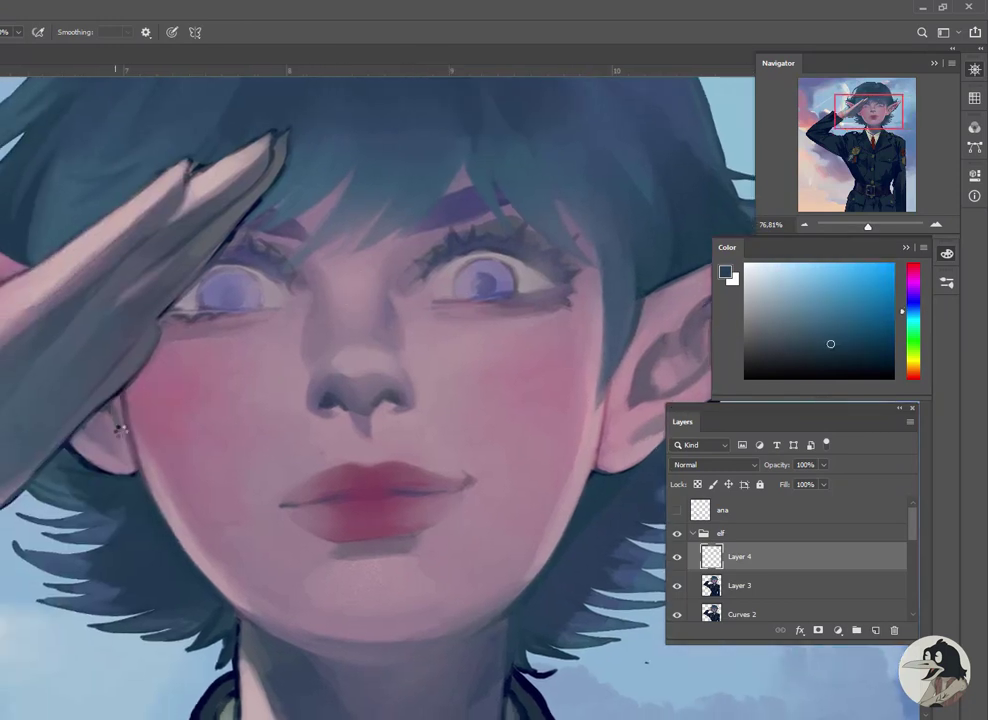
left_click(133, 417, "alt")
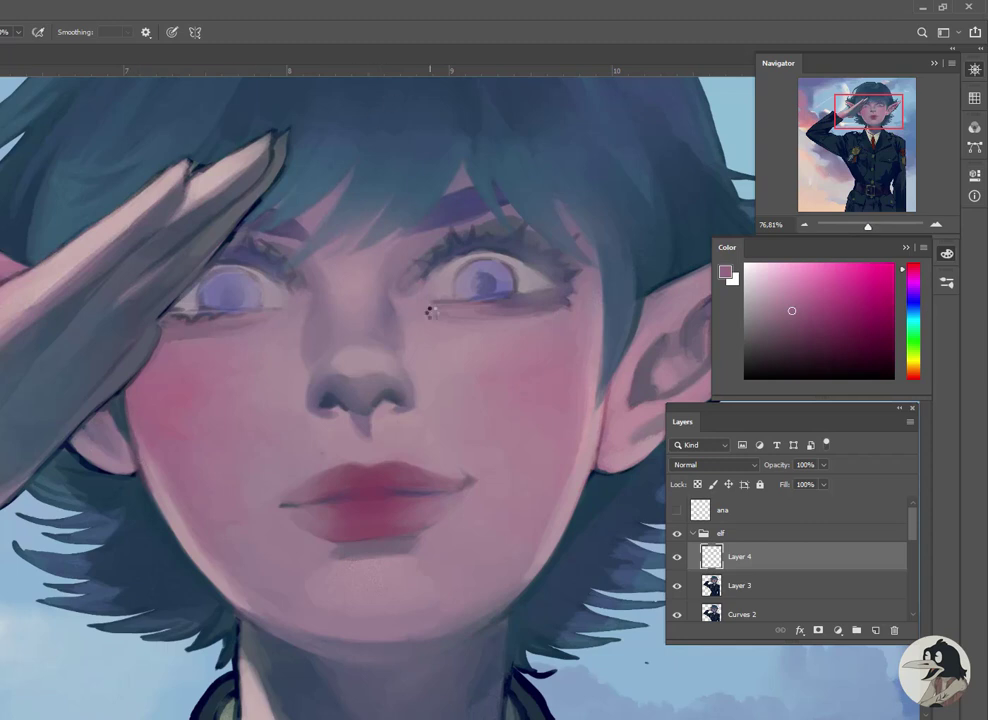
scroll(430, 313, "left", 3)
scroll(300, 380, "down", 2)
left_click(216, 424, "alt")
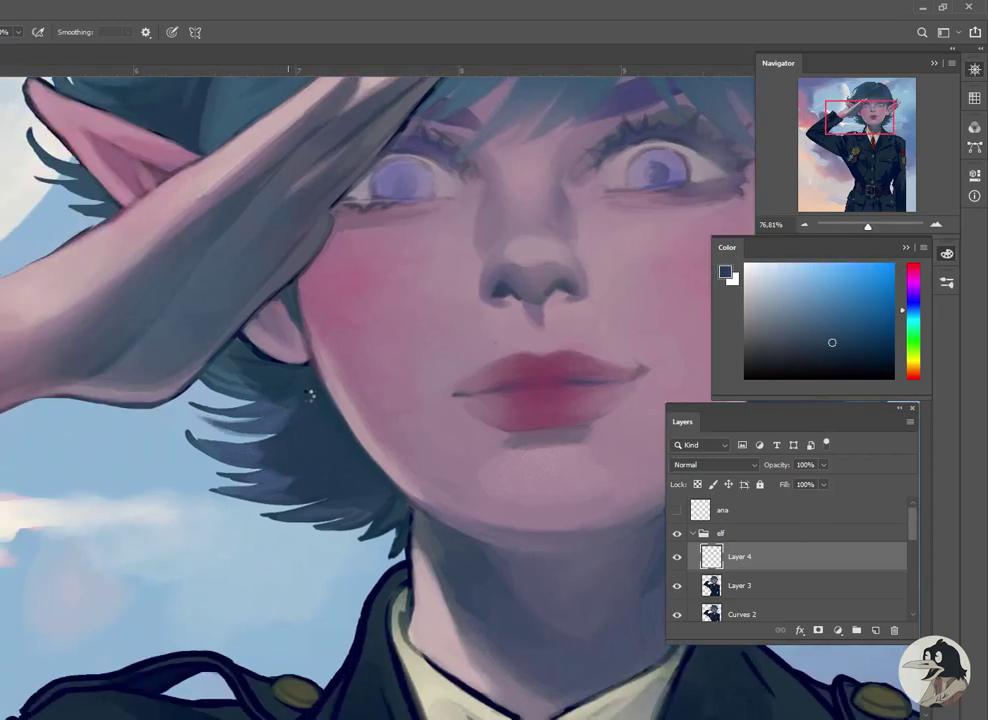
left_click_drag(204, 415, 224, 420)
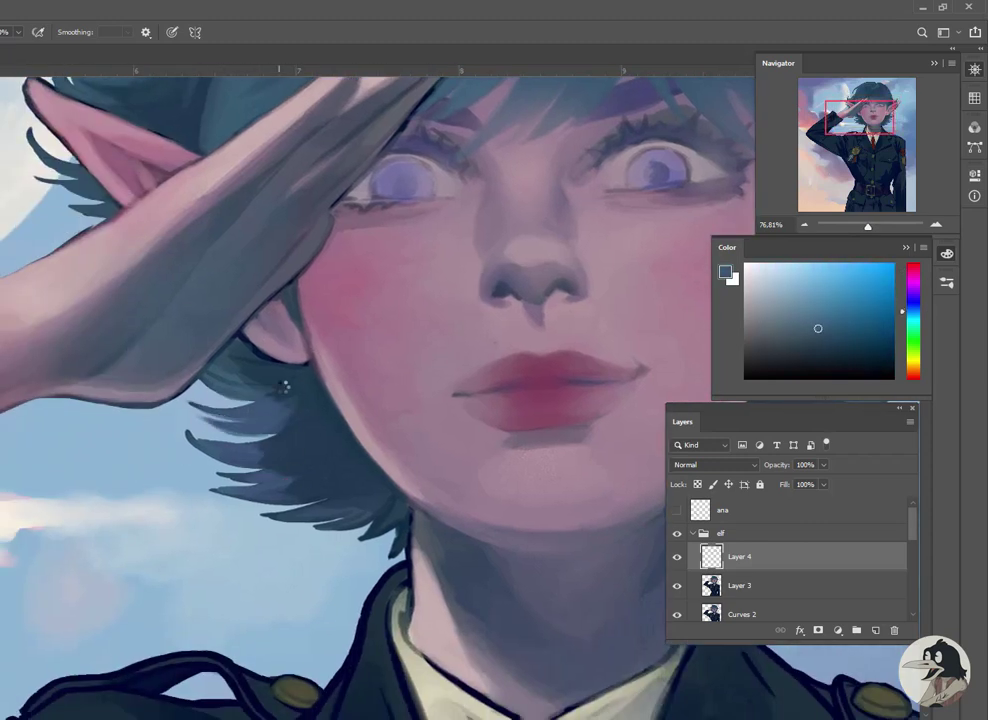
Sample darker, lighter and new blue hair shades below the ear
left_click(278, 379, "alt")
left_click(265, 374, "alt")
left_click(288, 400, "alt")
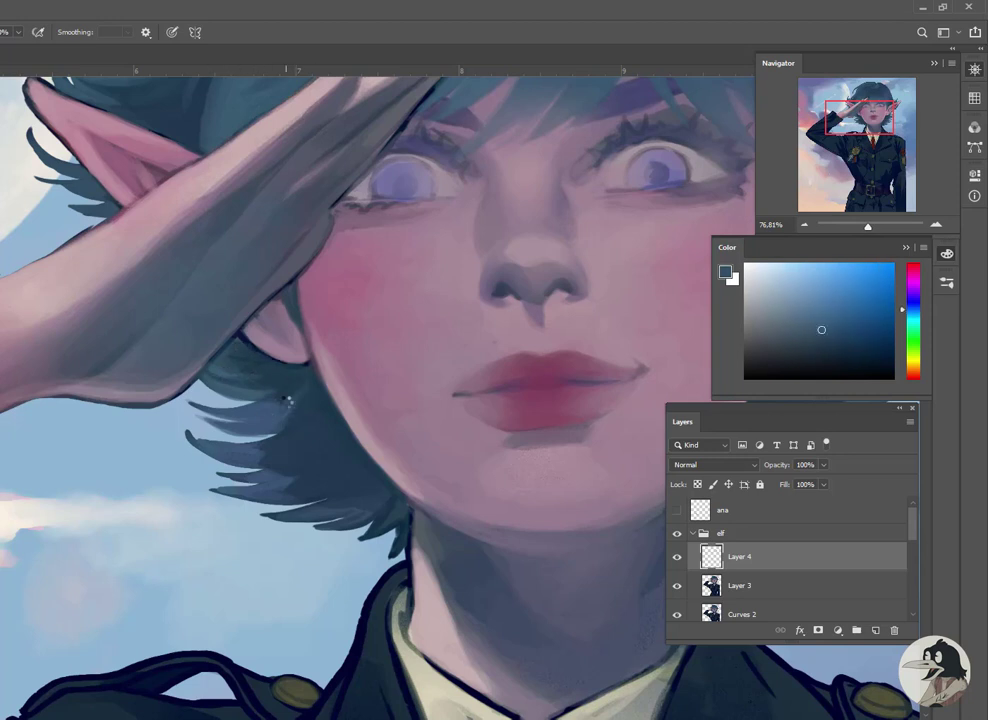
left_click(181, 425, "alt")
left_click(243, 451, "alt")
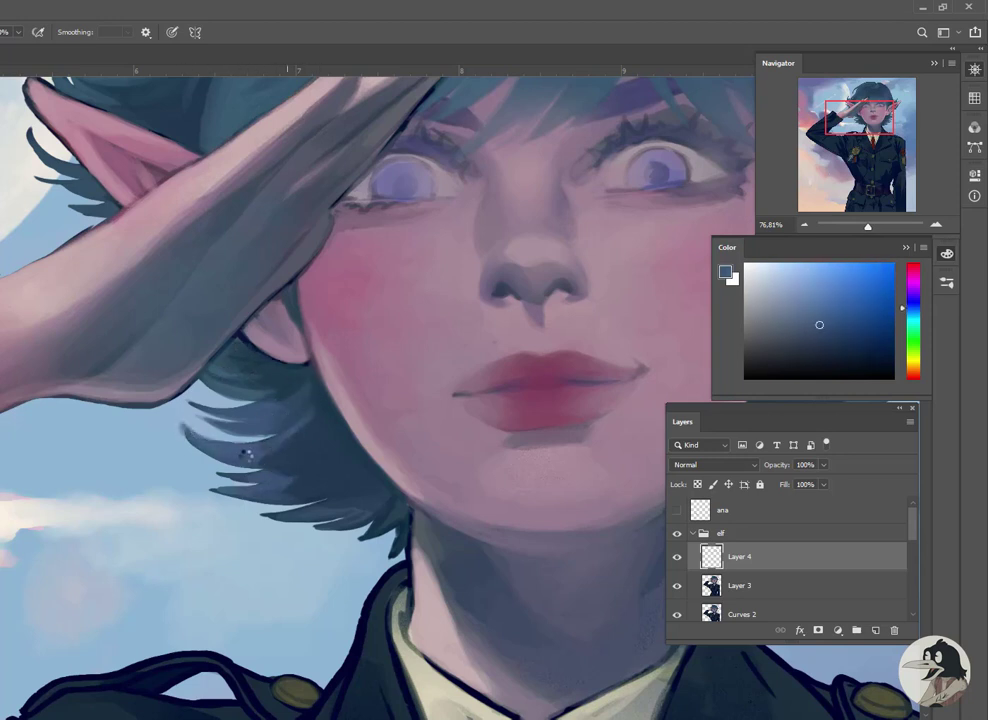
left_click(302, 415, "alt")
left_click(299, 448, "alt")
left_click(271, 477, "alt")
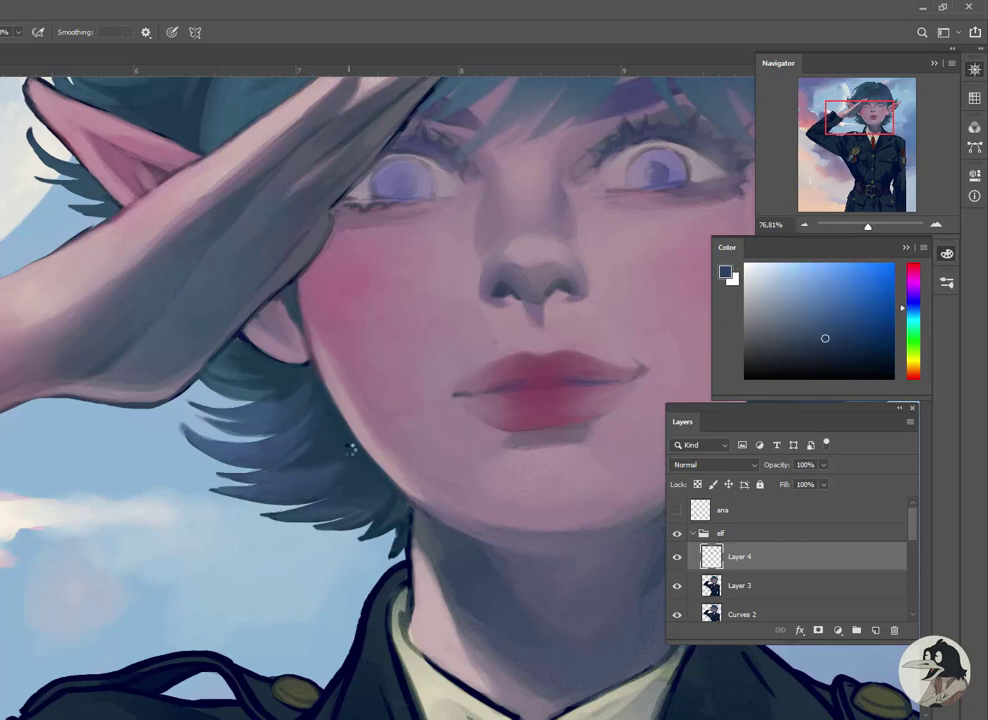
Merge Layer 4 down into the painted elf layer with Ctrl+E
left_click_drag(316, 418, 241, 370)
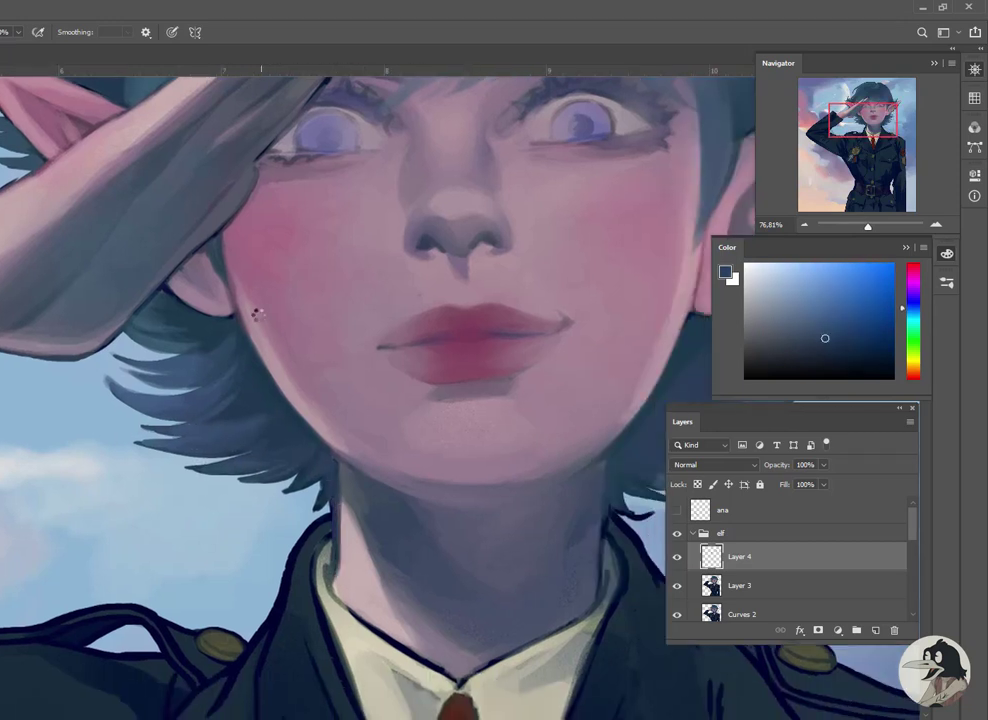
key("ctrl+e")
left_click(182, 266, "alt")
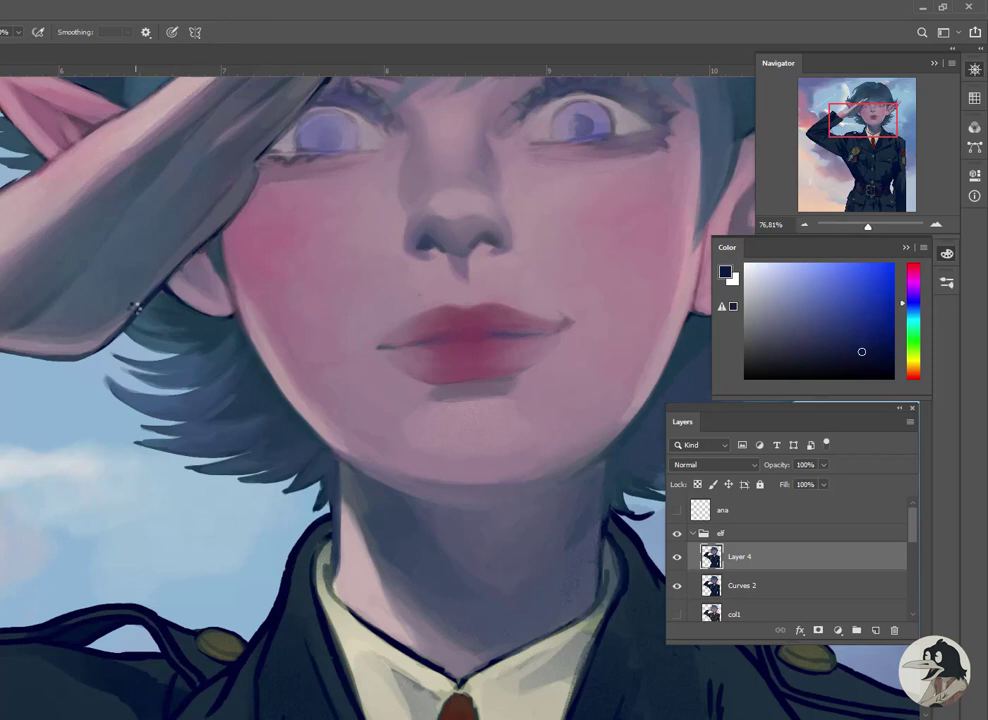
Erase the tip of the thin stray hair strand beside the elf's right ear
key("e")
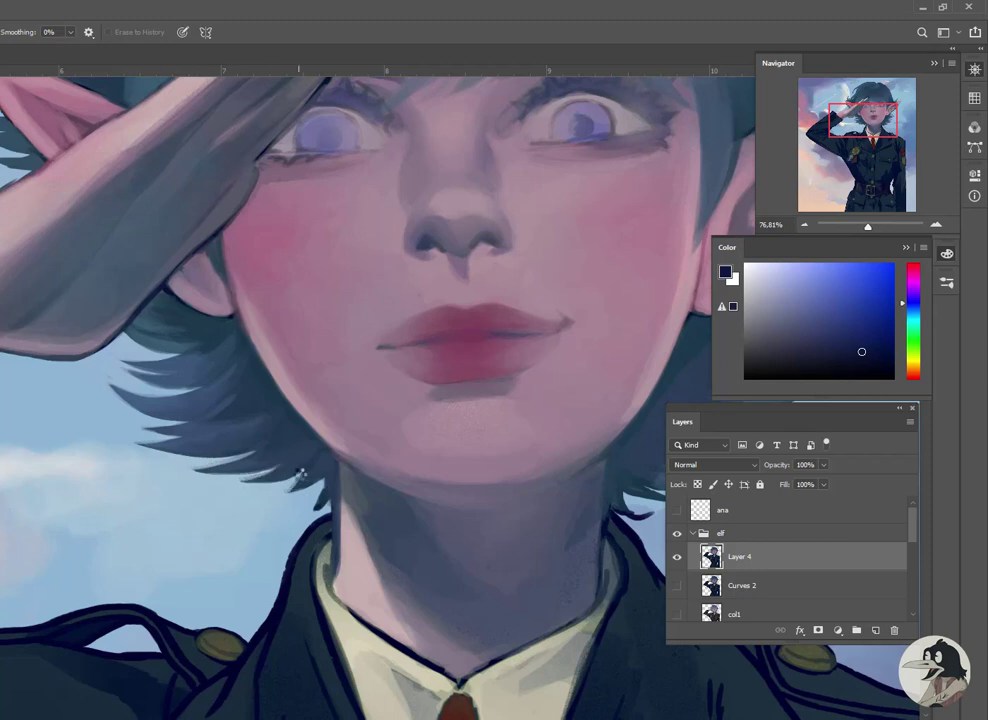
left_click_drag(156, 350, 346, 578)
key("b")
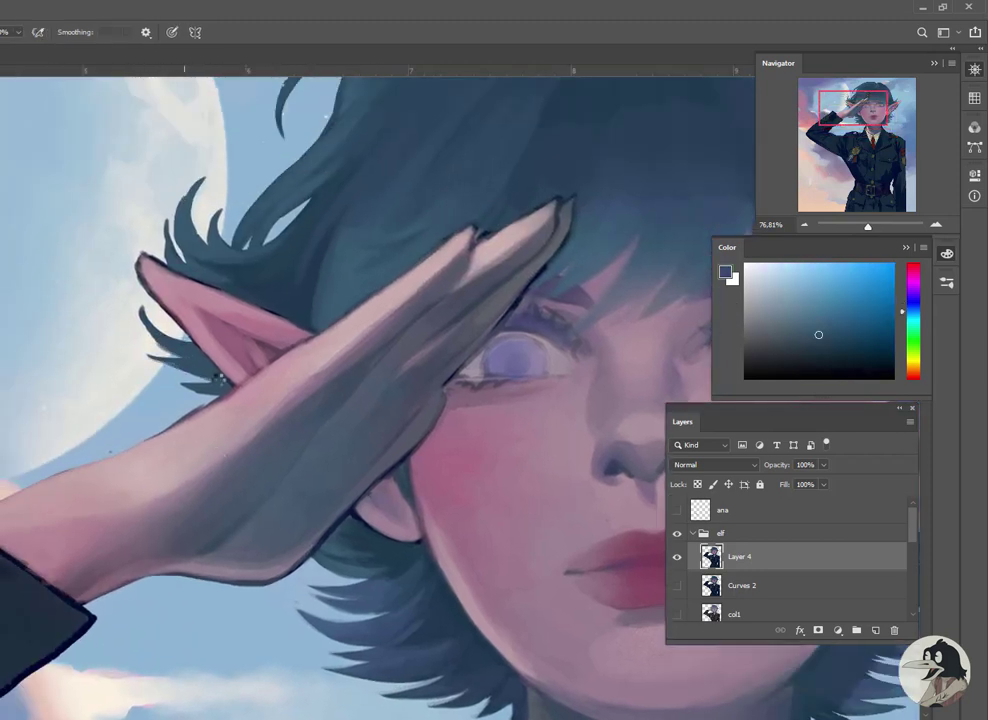
key("e")
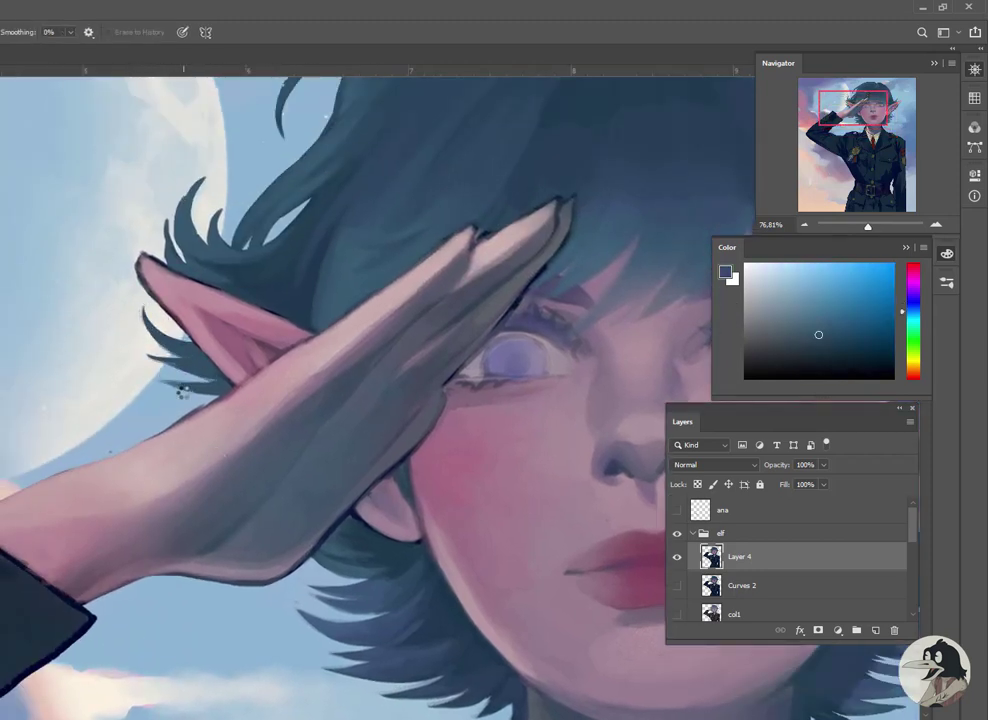
scroll(203, 230, "up", 5)
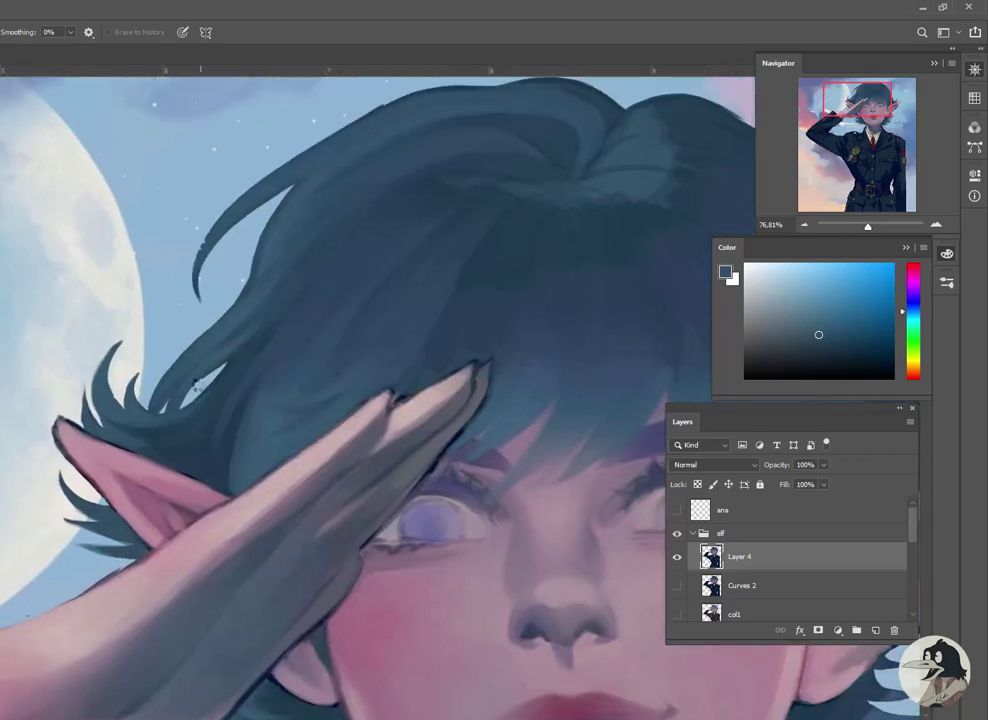
scroll(187, 339, "up", 3)
mouse_move(173, 347)
left_mouse_down()
mouse_move(174, 393)
mouse_move(180, 328)
left_mouse_up()
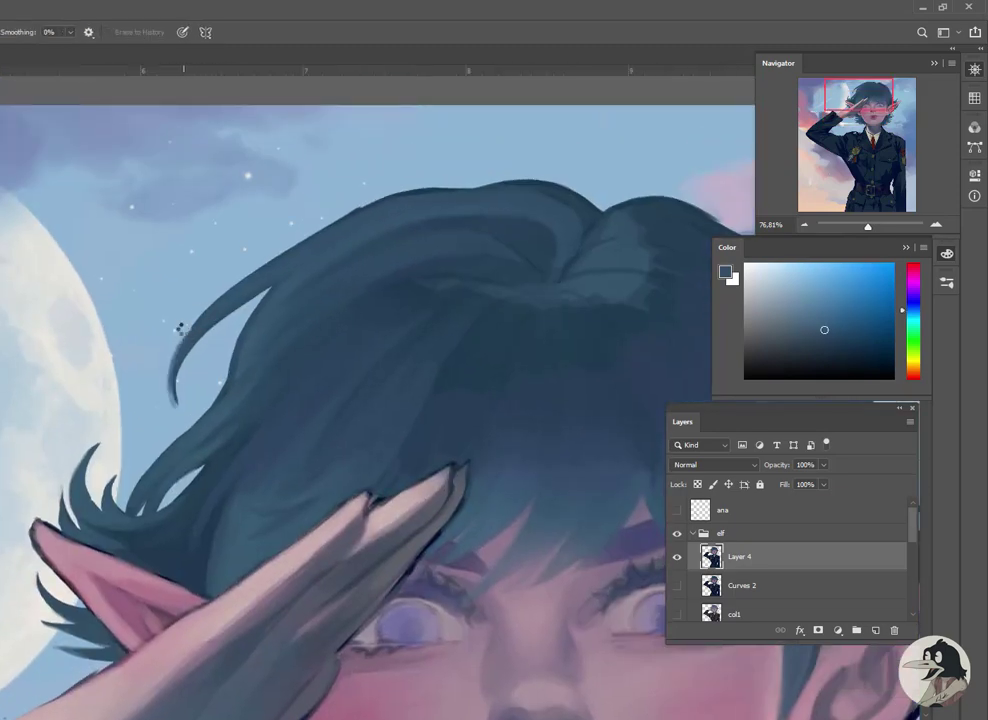
scroll(192, 335, "up", 3)
scroll(316, 270, "right", 5)
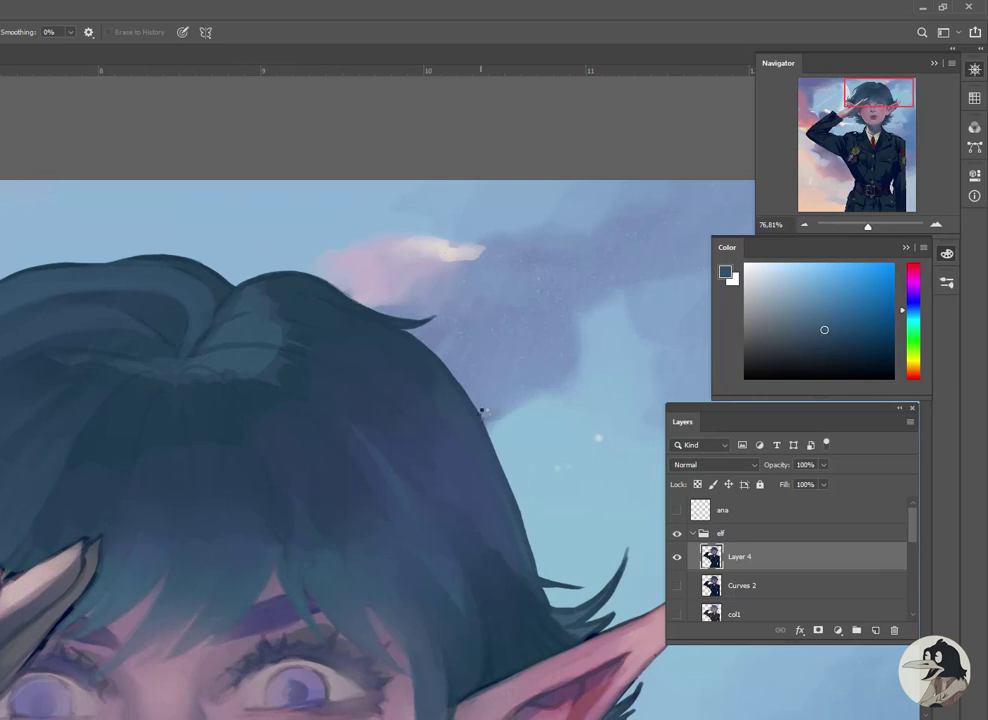
scroll(482, 410, "down", 5)
scroll(460, 330, "right", 3)
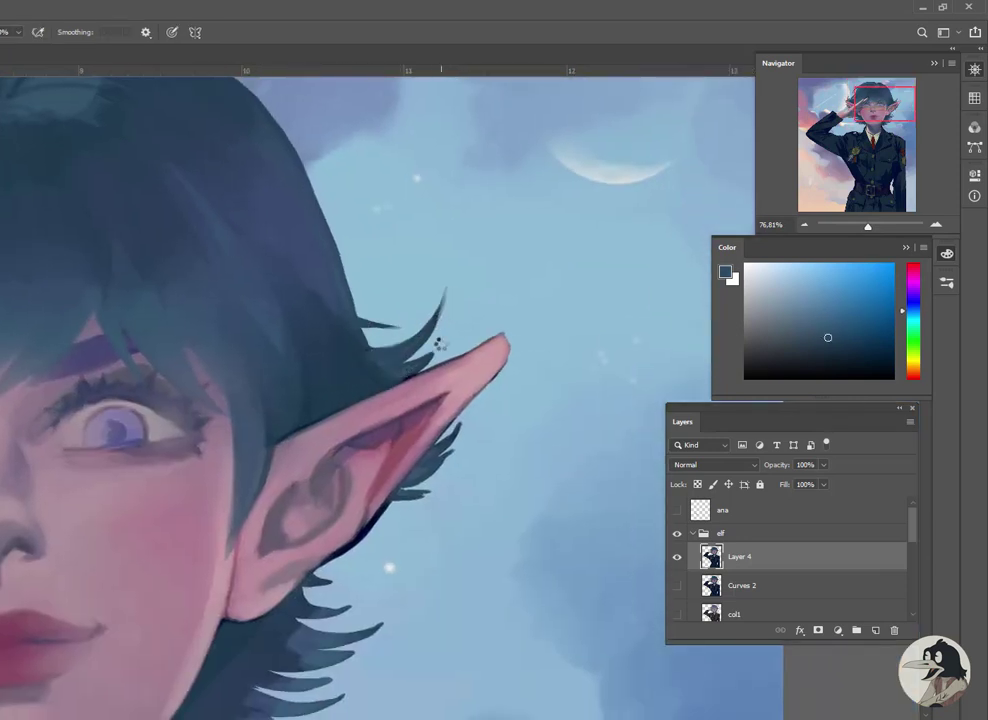
scroll(440, 345, "down", 2)
scroll(440, 345, "right", 1)
Alternate brush and eraser around the ear, painting with the sampled dark navy hair colour
key("e")
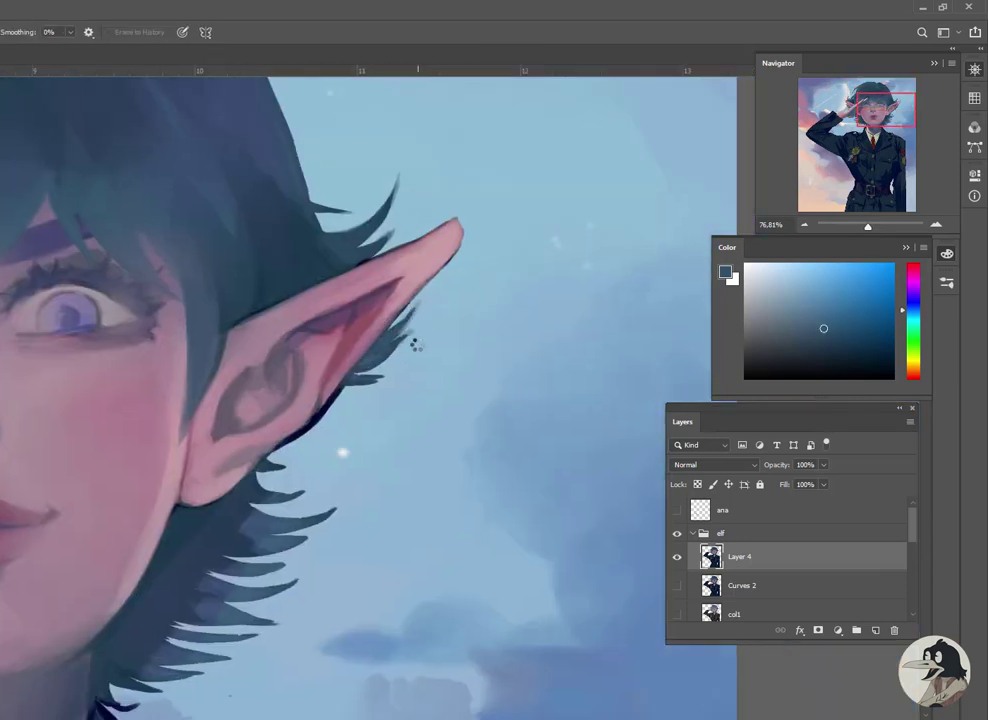
scroll(379, 379, "down", 4)
scroll(454, 505, "left", 4)
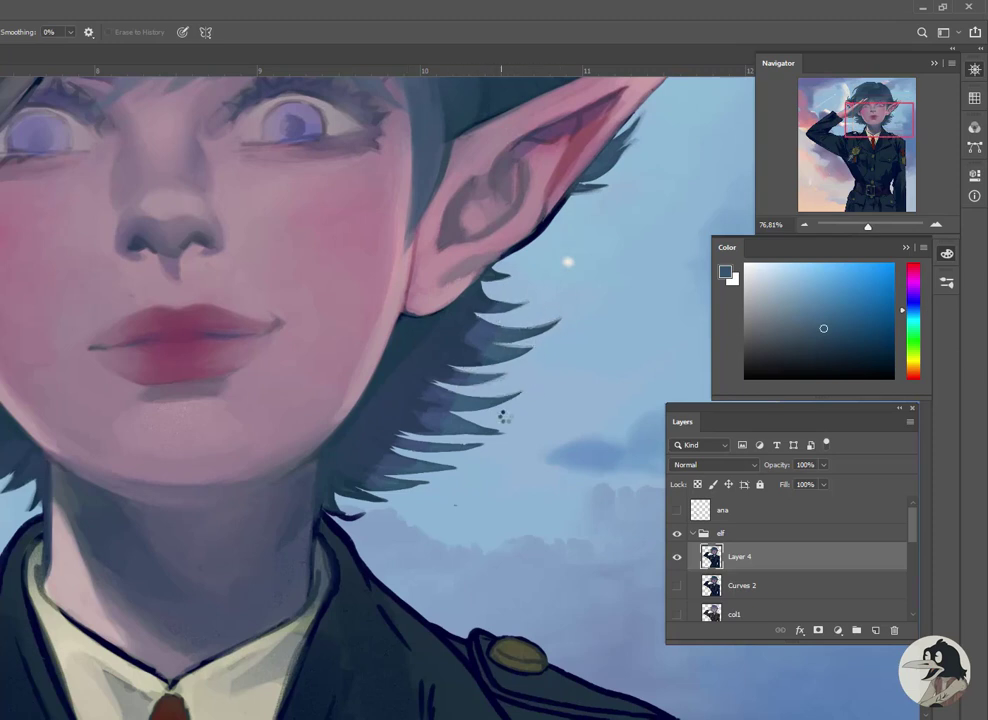
scroll(500, 420, "down", 2)
key("b")
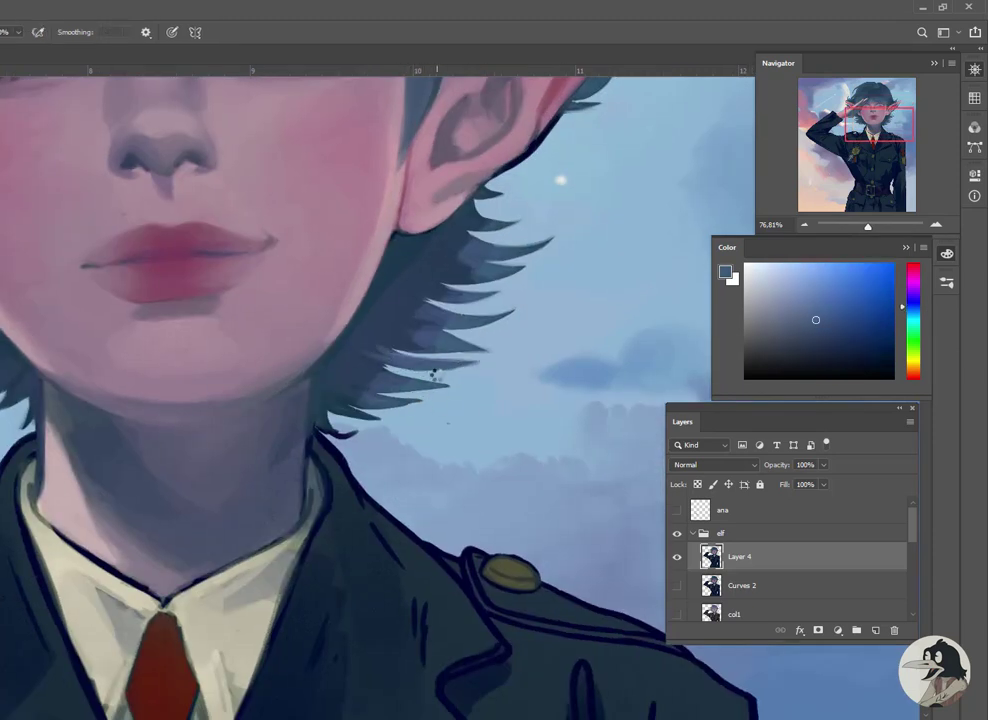
key("e")
key("b")
left_click(352, 430, "alt")
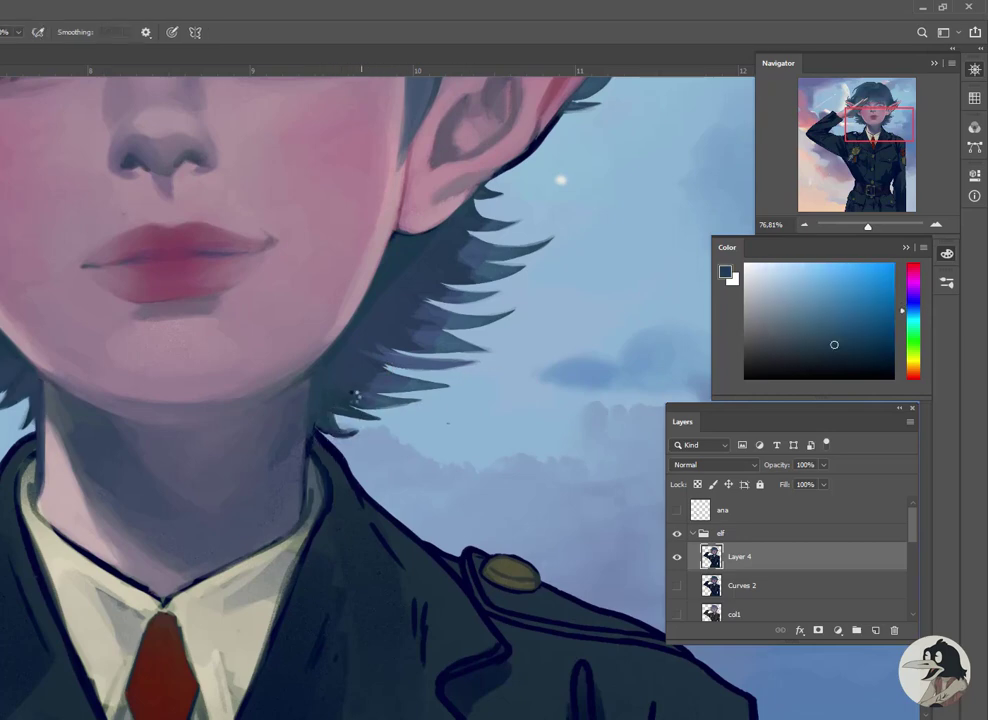
key("e")
scroll(470, 345, "up", 3)
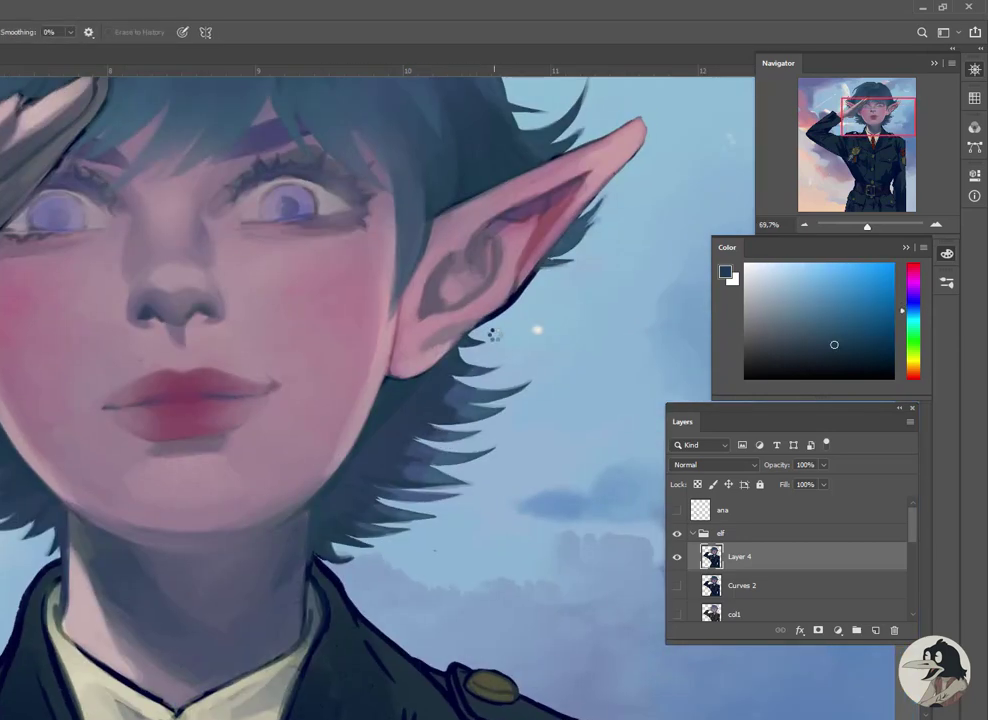
scroll(490, 328, "up", 3)
scroll(490, 328, "right", 2)
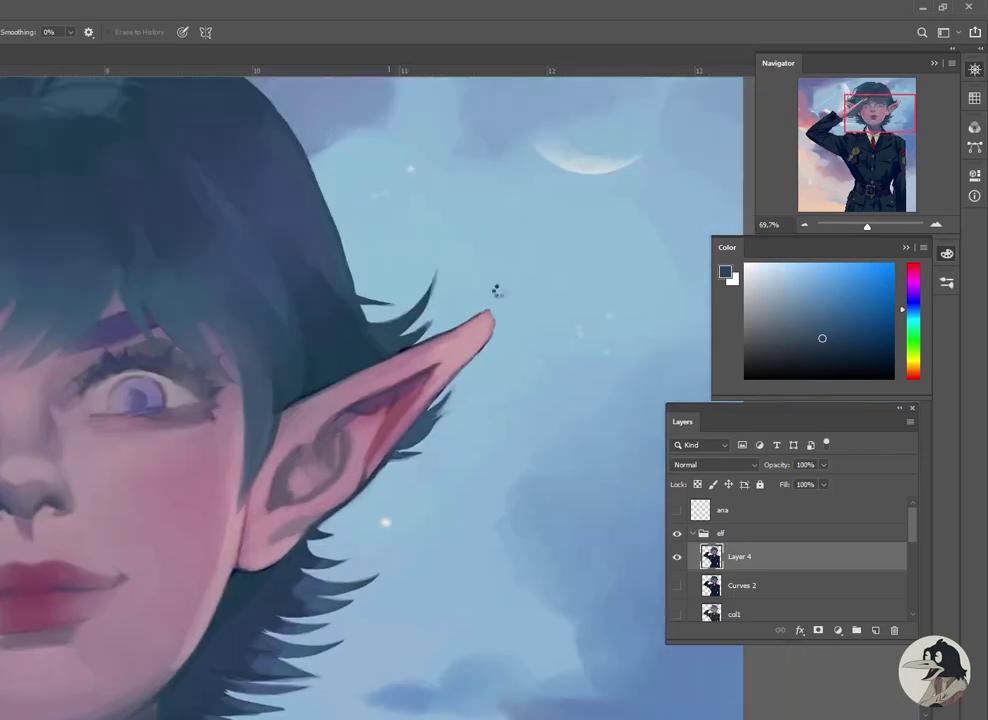
scroll(490, 326, "left", 5)
scroll(490, 326, "up", 1)
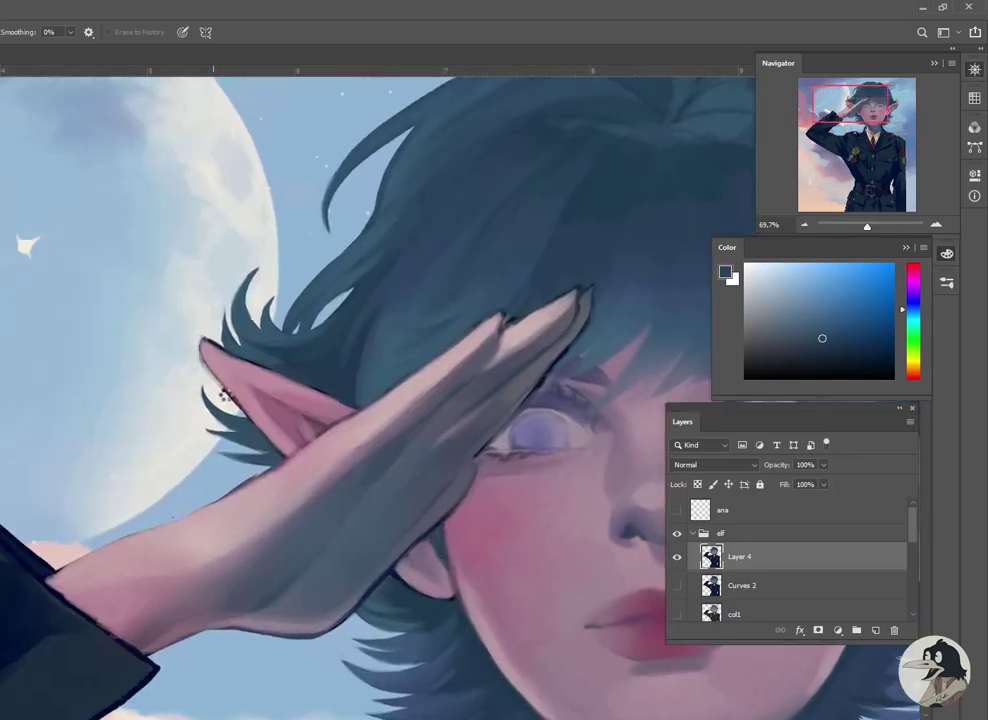
scroll(198, 352, "down", 2)
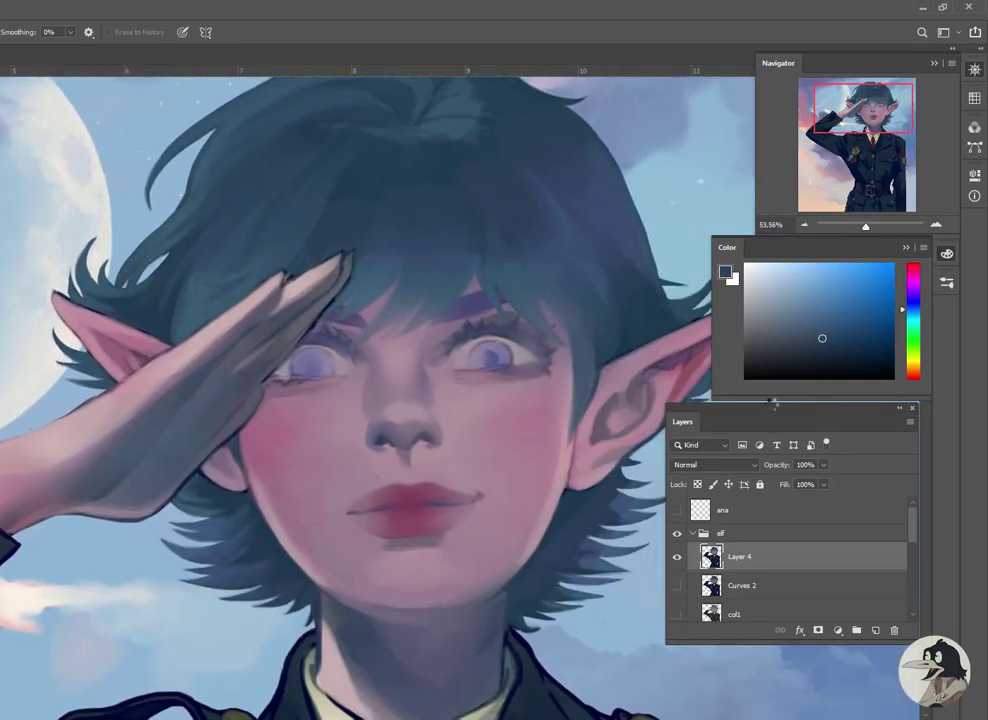
scroll(362, 397, "up", 1)
scroll(362, 397, "right", 2)
scroll(461, 385, "down", 1)
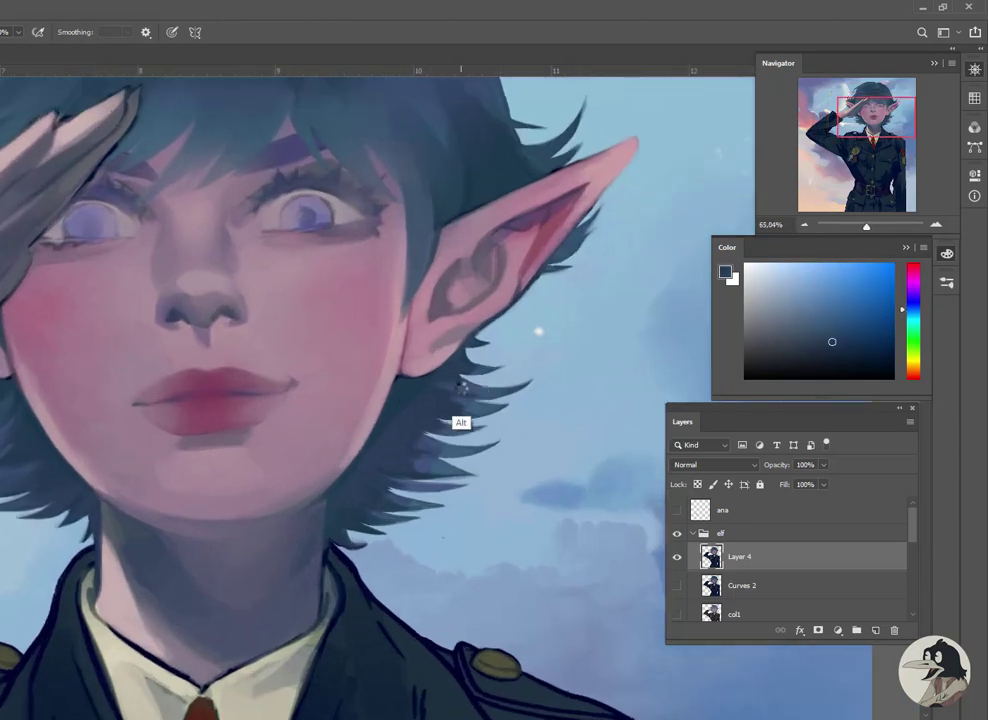
Sample slightly lighter hair blues from the canvas and erase remaining stray hair strokes
left_click(441, 390, "alt")
left_click(397, 432, "alt")
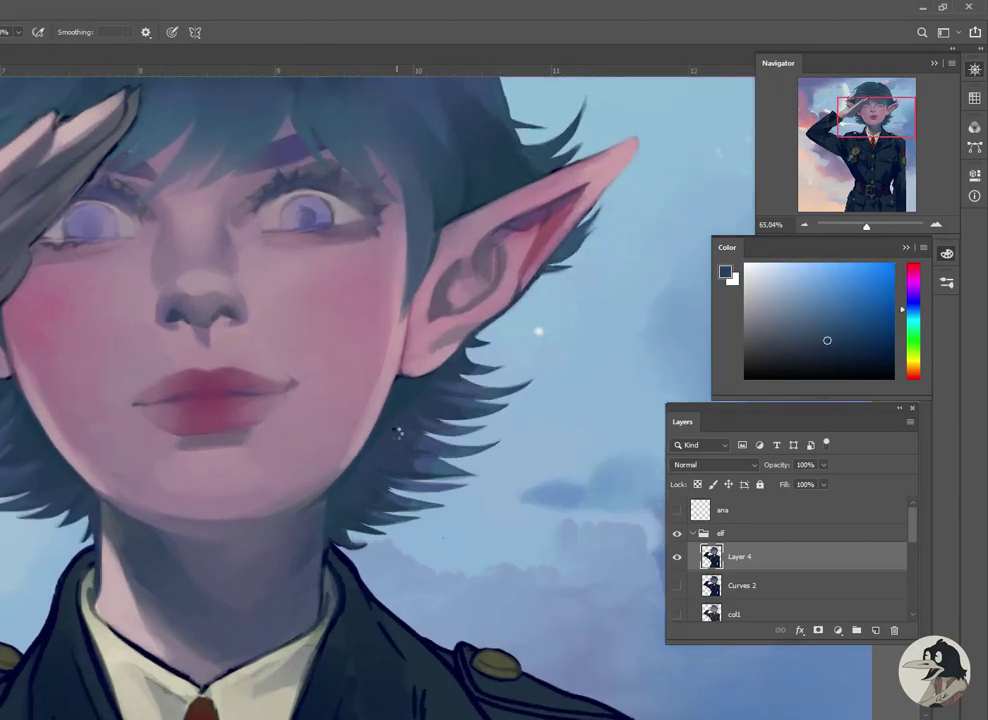
left_click(437, 472, "alt")
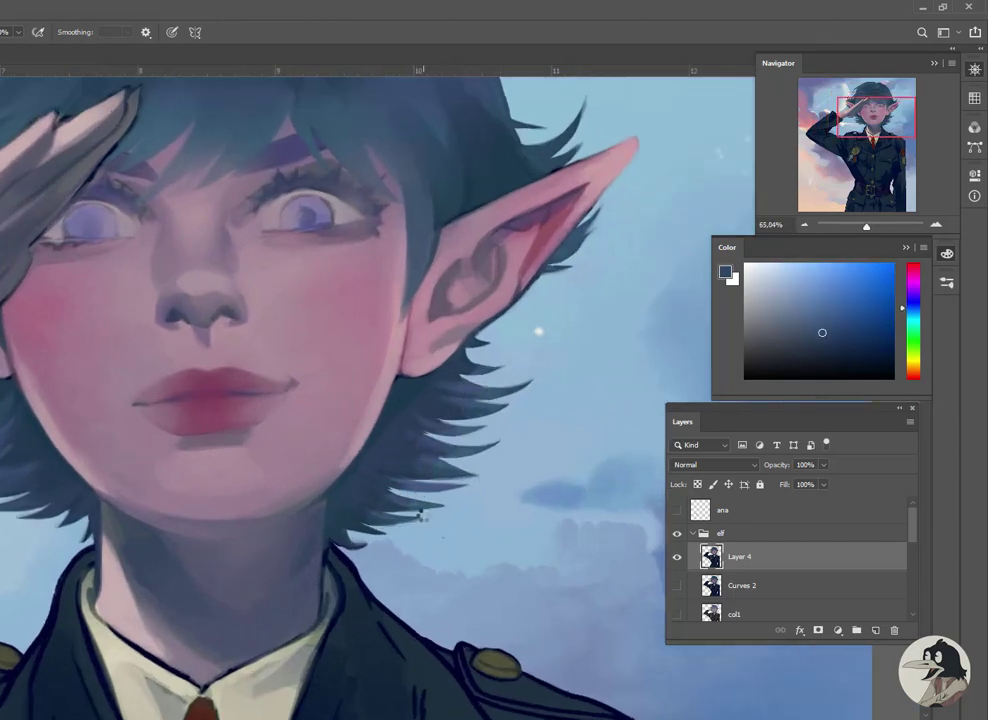
key("e")
scroll(568, 352, "down", 2)
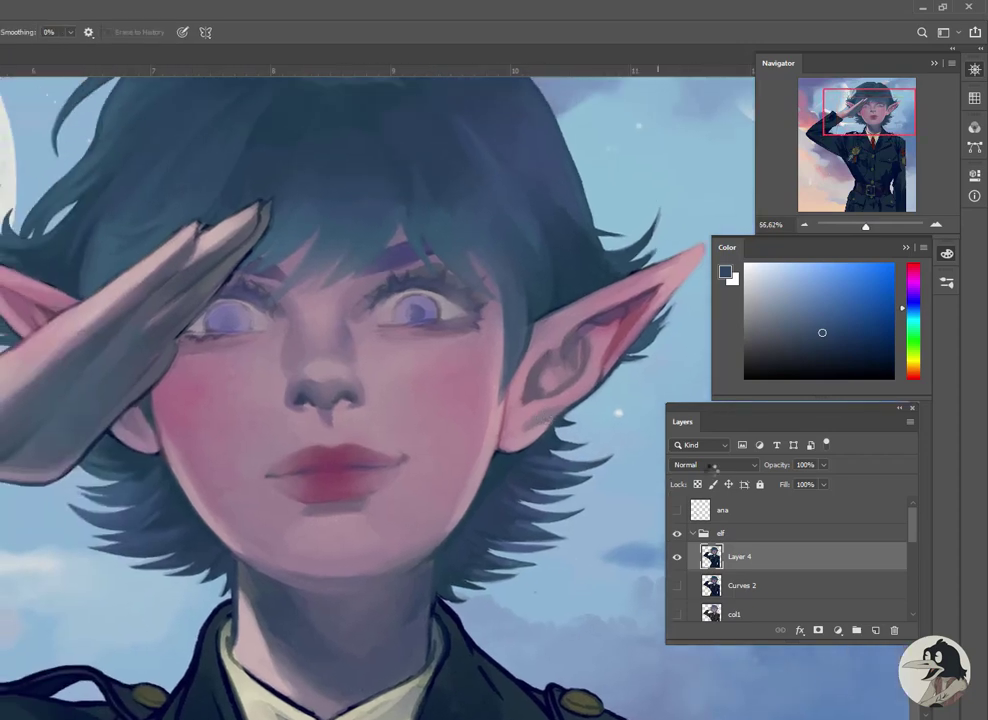
Add a layer mask to Layer 4 and fade part of it with a gradient
key("d")
key("g")
left_click_drag(120, 505, 63, 517)
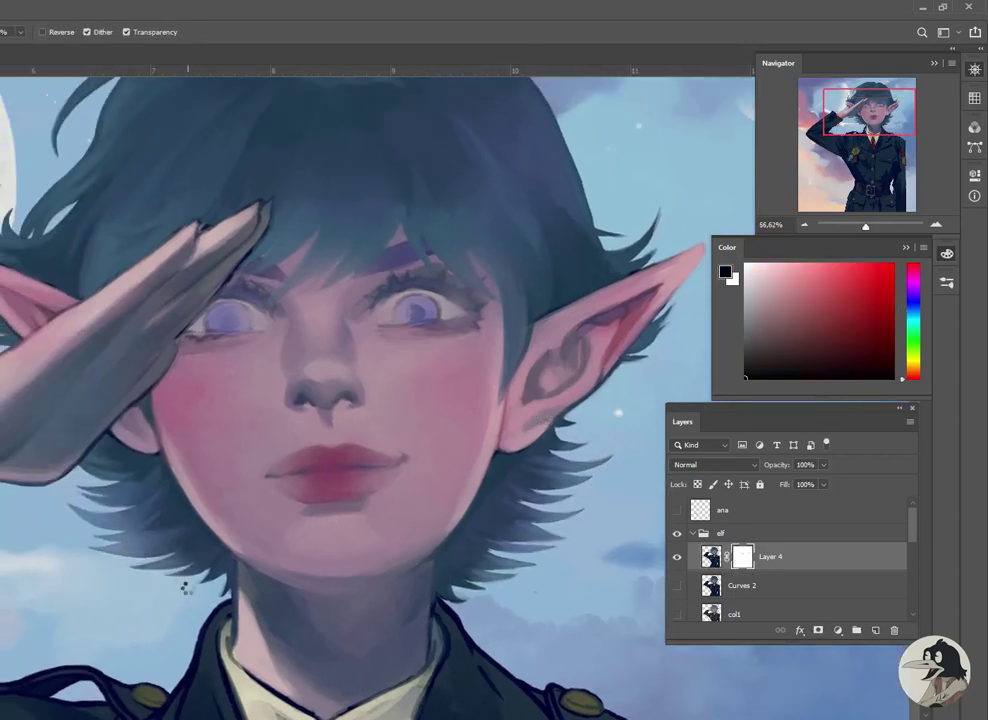
Merge the masked layer into Layer 5 and paint the hair crown with sampled dark blue
scroll(185, 584, "up", 3)
scroll(185, 584, "left", 3)
scroll(289, 190, "right", 3)
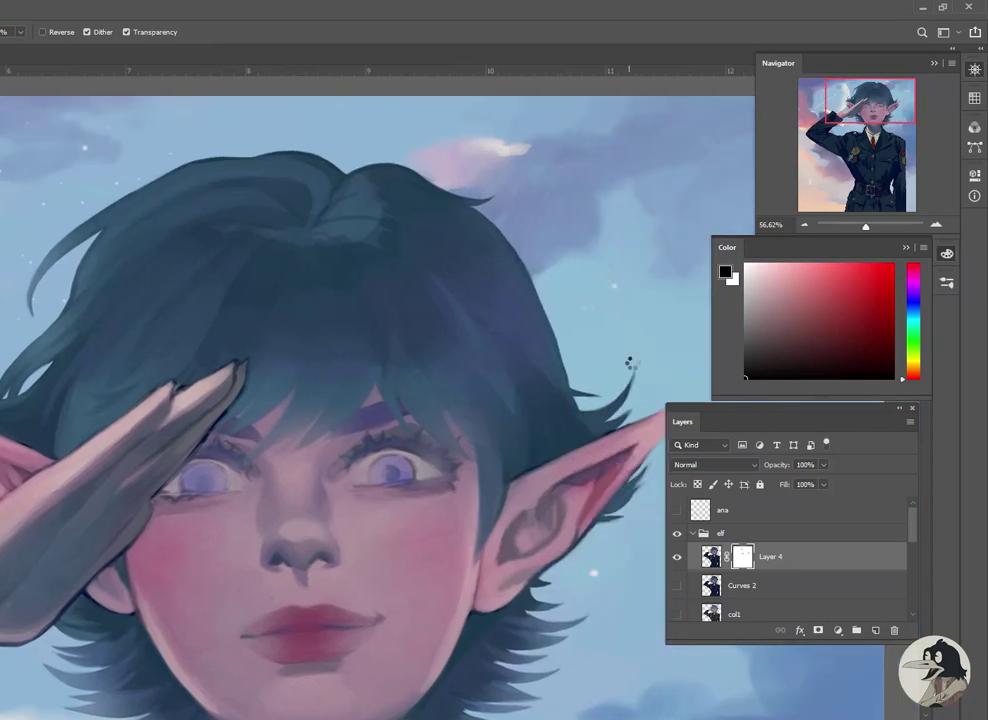
key("b")
left_click(456, 331, "alt")
key("ctrl+e")
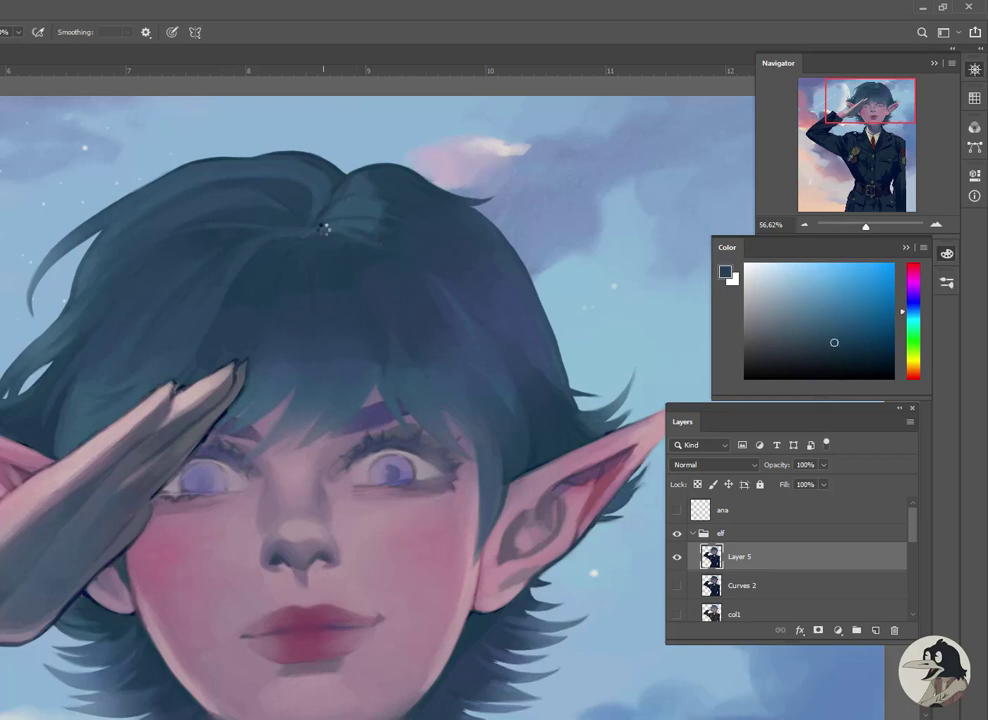
left_click(362, 206, "alt")
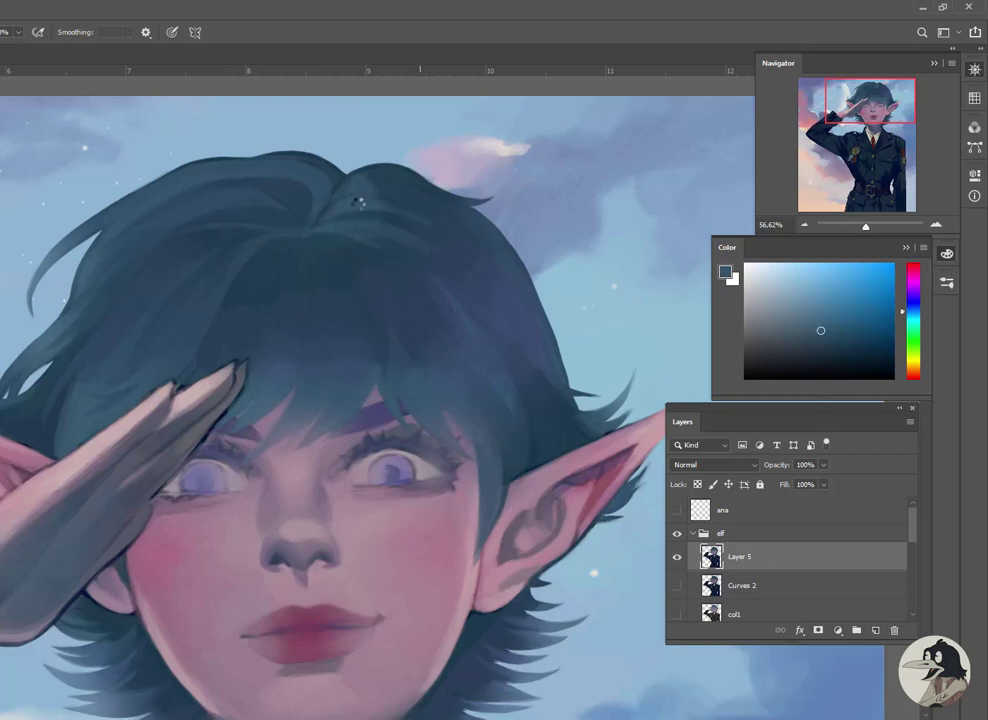
scroll(262, 293, "down", 1)
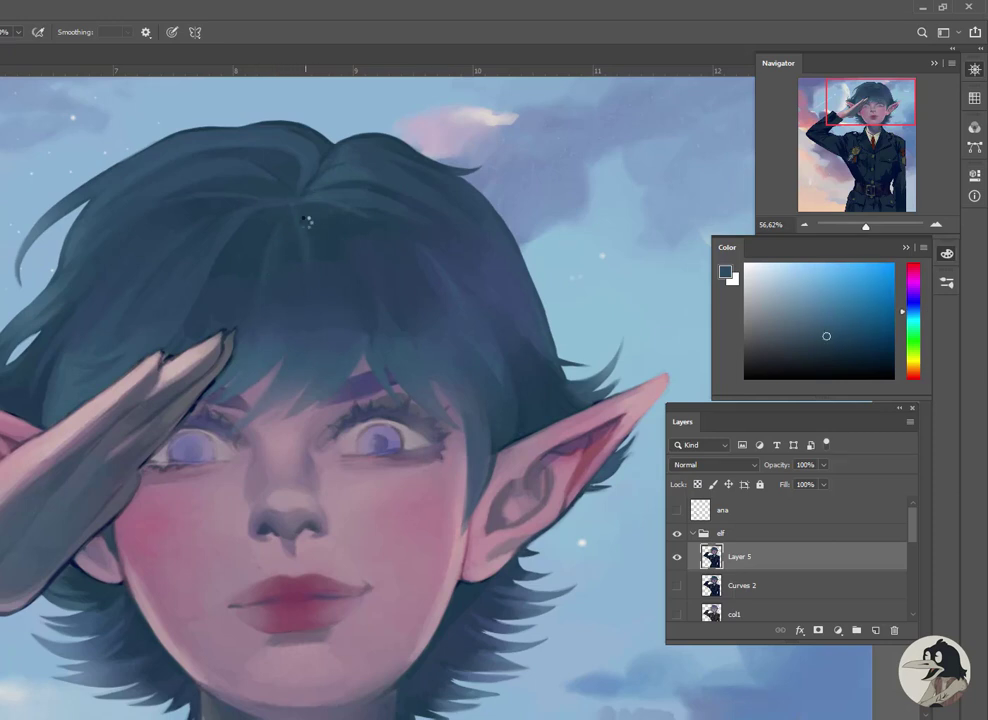
Select the elf figure's silhouette as a selection
key("g")
left_click(262, 309, "alt")
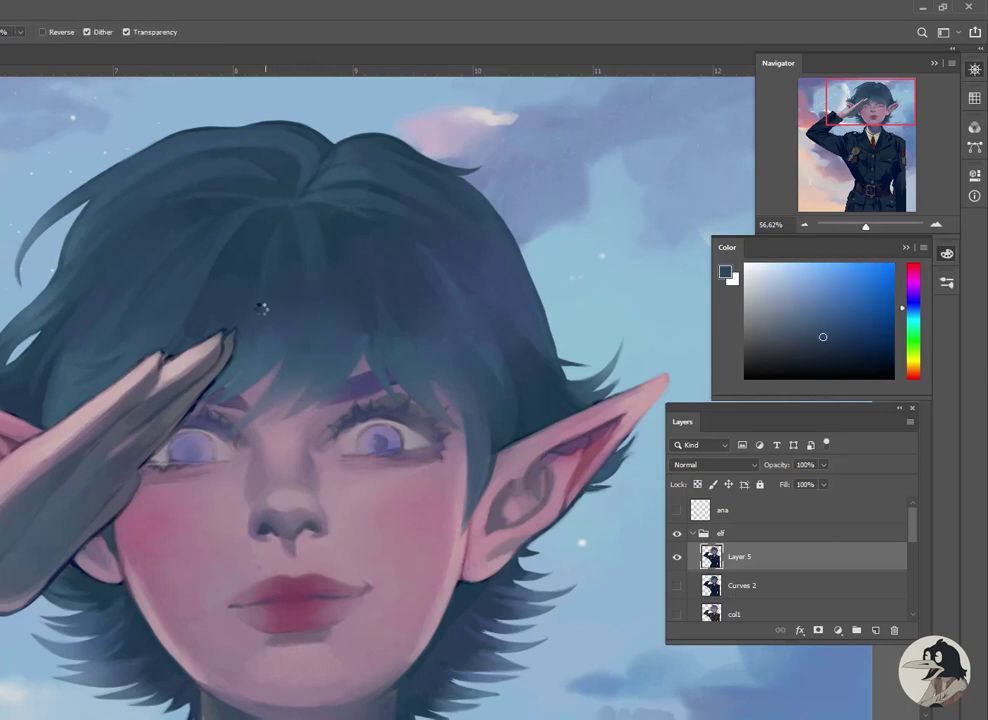
left_click(711, 557, "ctrl")
Create a new layer above Layer 5 carrying the figure-shaped layer mask
left_click(818, 630)
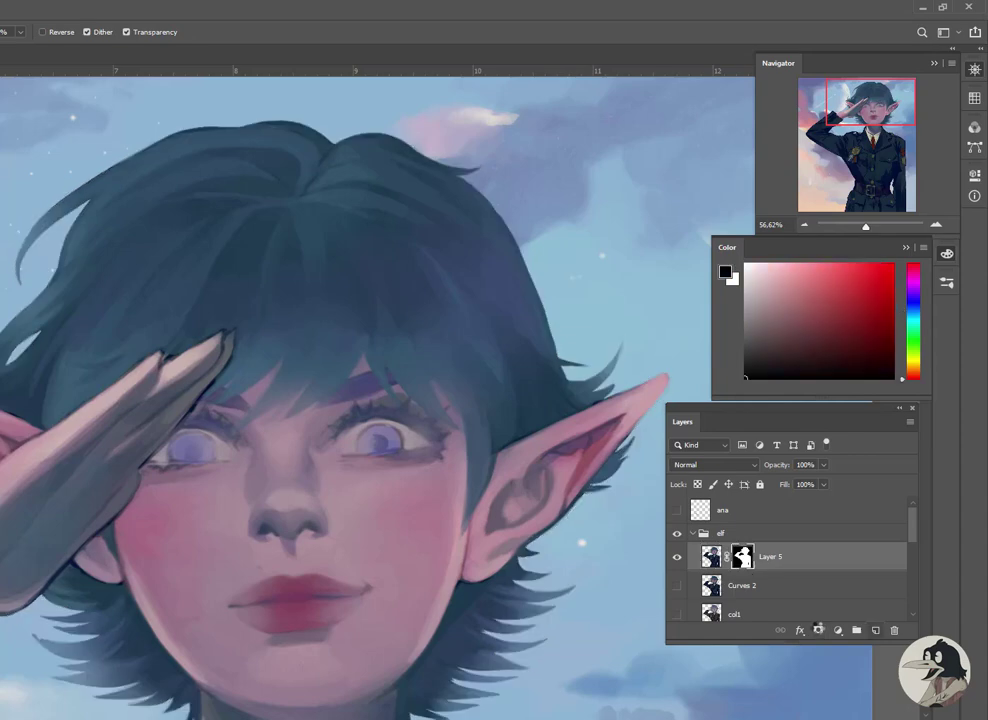
key("ctrl+z")
key("ctrl+shift+z")
key("ctrl+z")
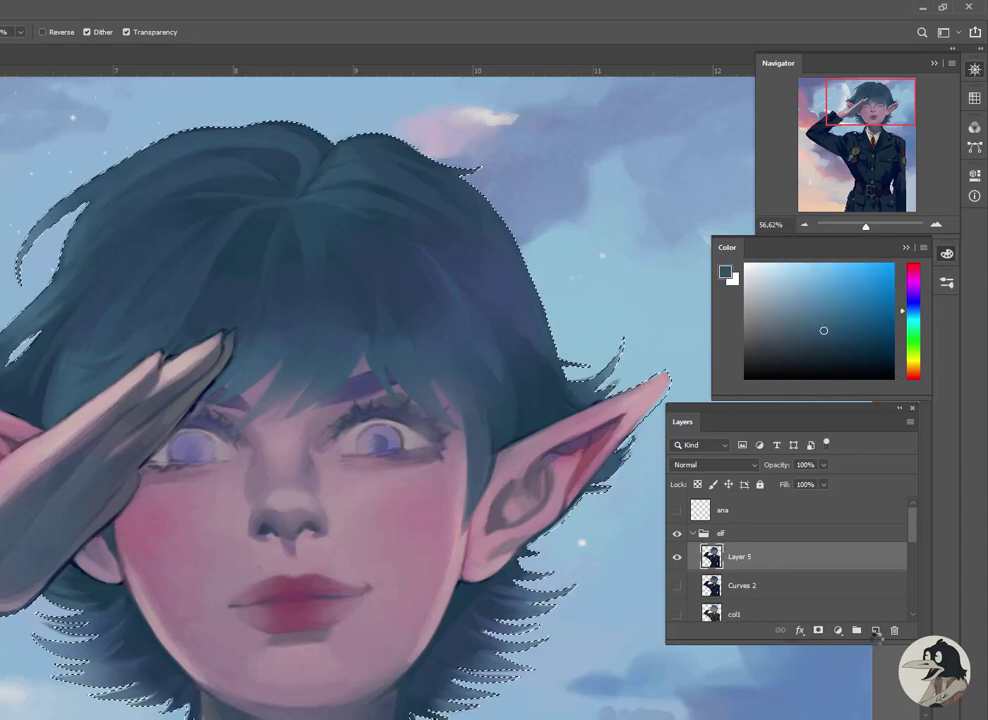
left_click(876, 630)
left_click(818, 630)
Sample pink skin, dark lash blue and lavender iris colours around the right eye
key("b")
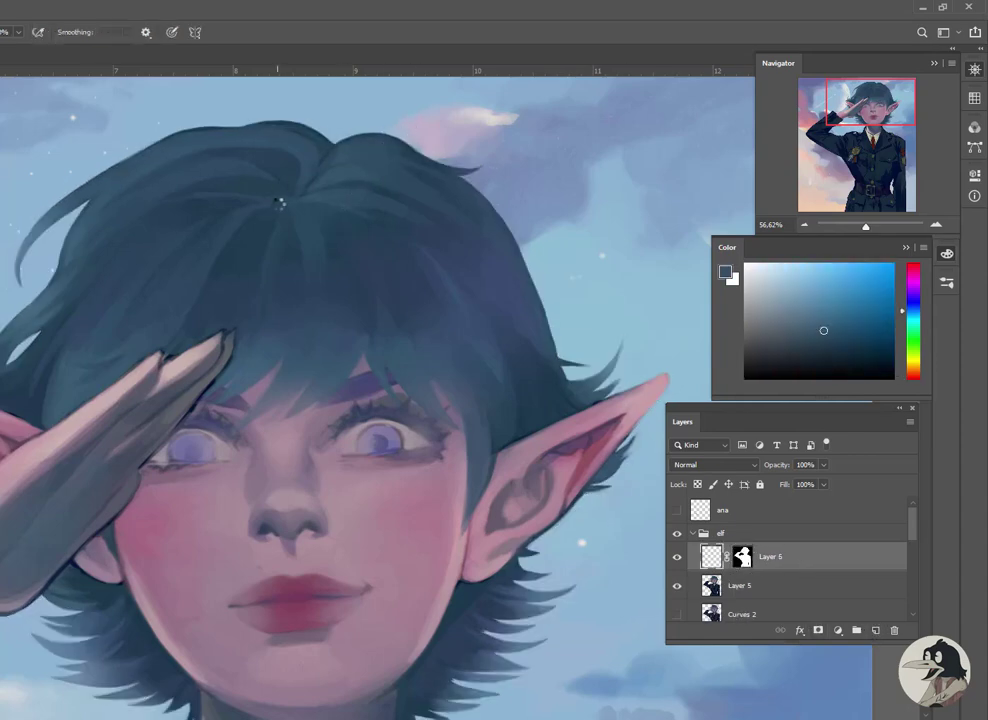
scroll(245, 263, "down", 1)
left_click(273, 265, "alt")
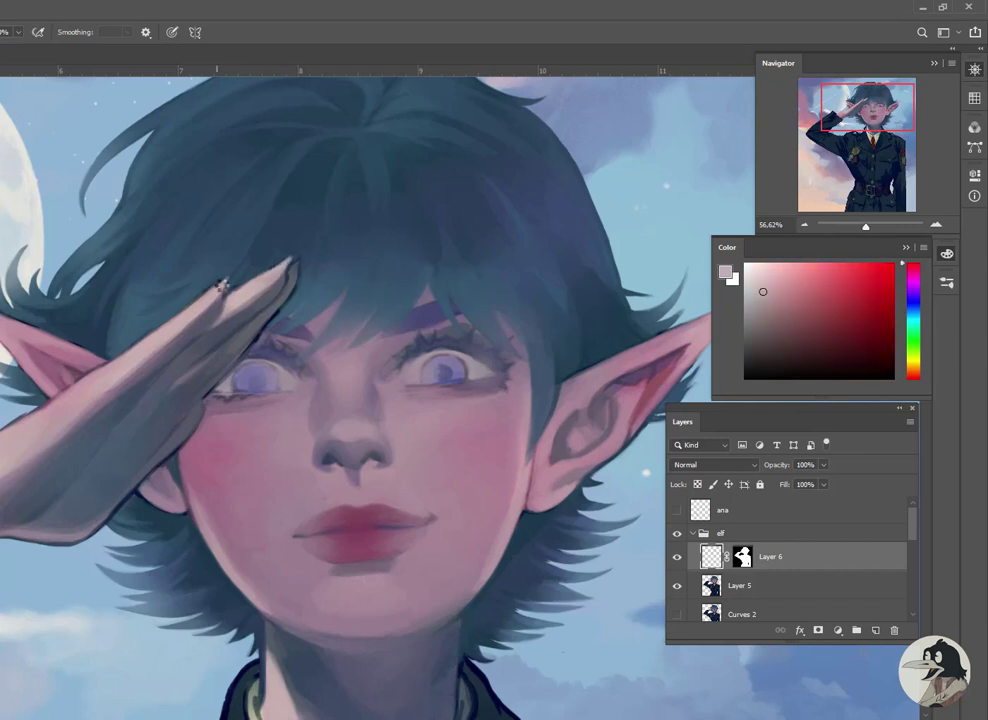
scroll(408, 372, "up", 1)
left_click(428, 336, "alt")
left_click(410, 350, "alt")
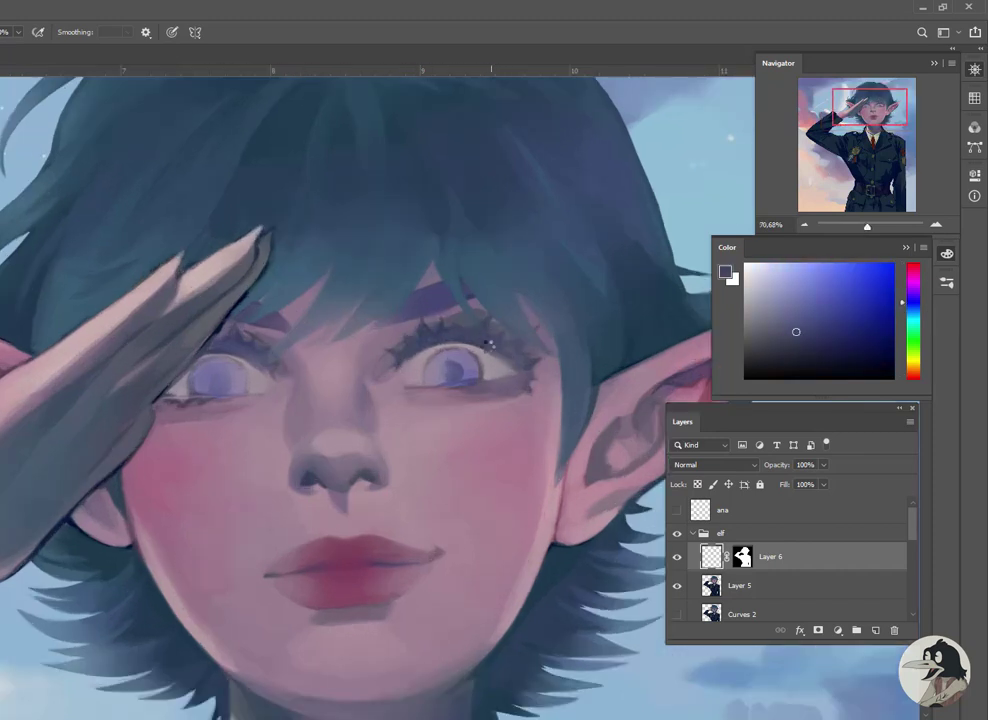
left_click(441, 379, "alt")
left_click(497, 353, "alt")
left_click(437, 379, "alt")
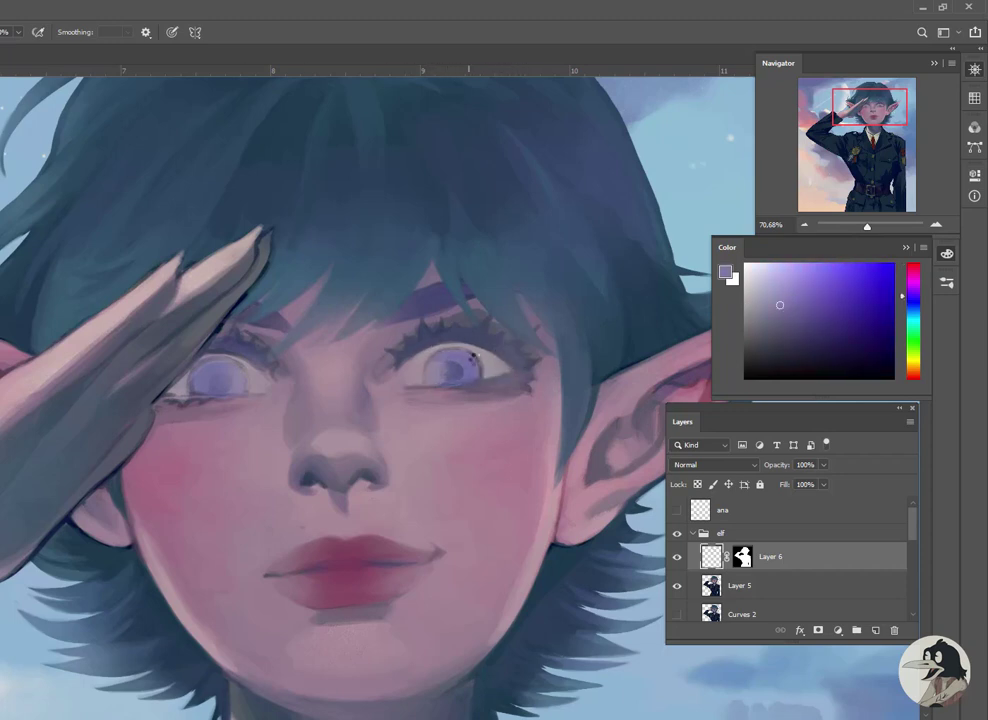
left_click(478, 355, "alt")
left_click(481, 359, "alt")
left_click(434, 347, "alt")
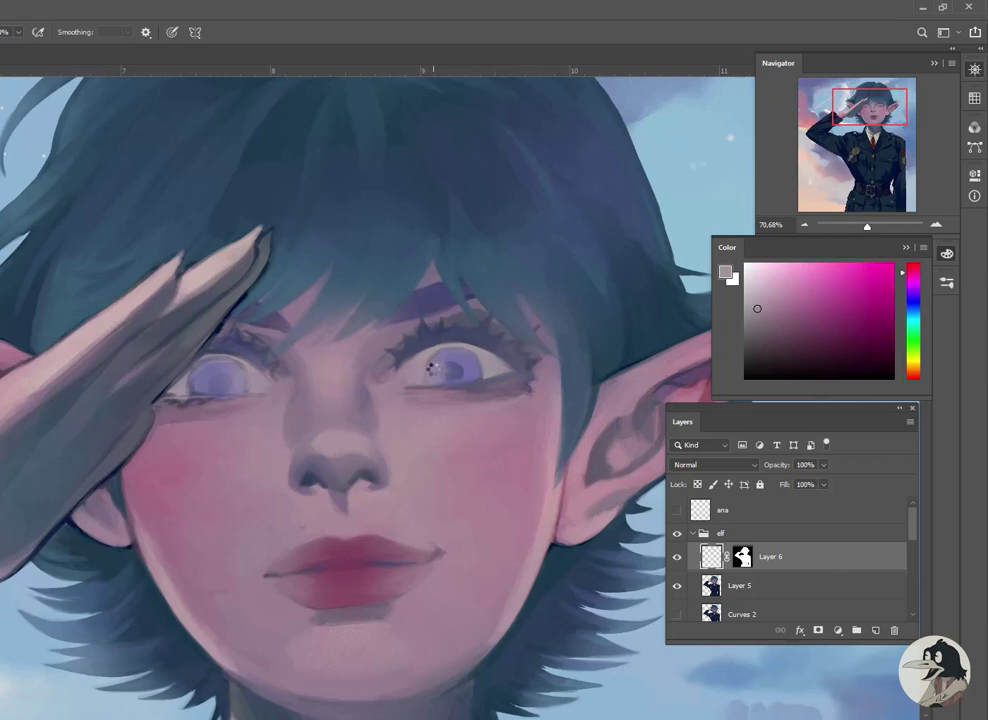
left_click(447, 350, "alt")
Sample the left eye's iris colours and paint dark navy lashes at the right eye's outer corner
left_click_drag(362, 358, 432, 336)
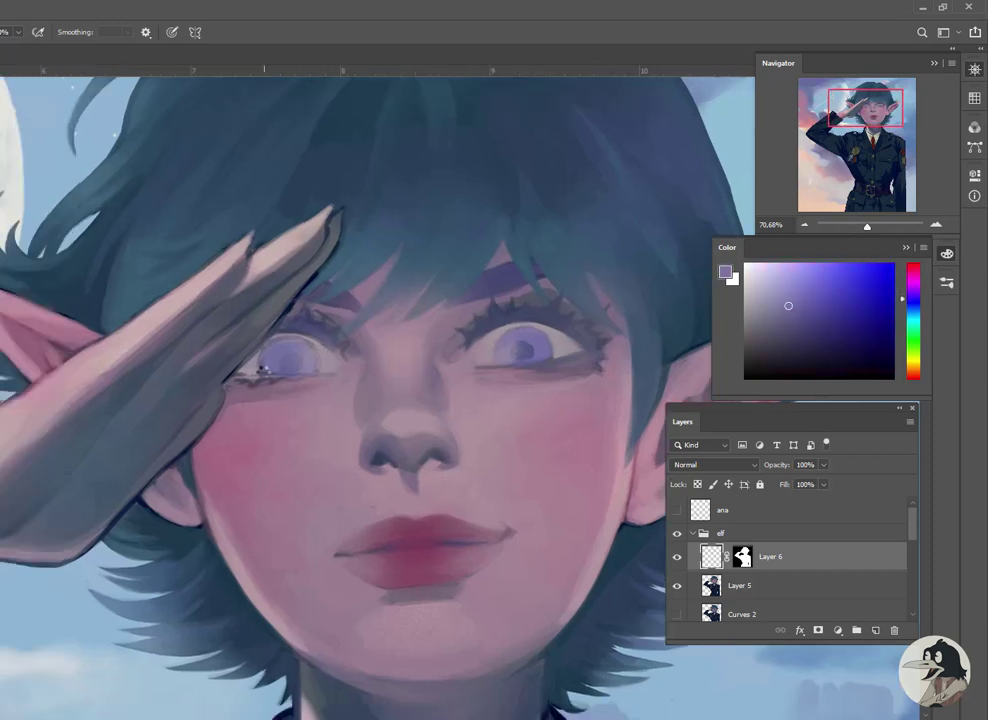
left_click(314, 342, "alt")
left_click(277, 340, "alt")
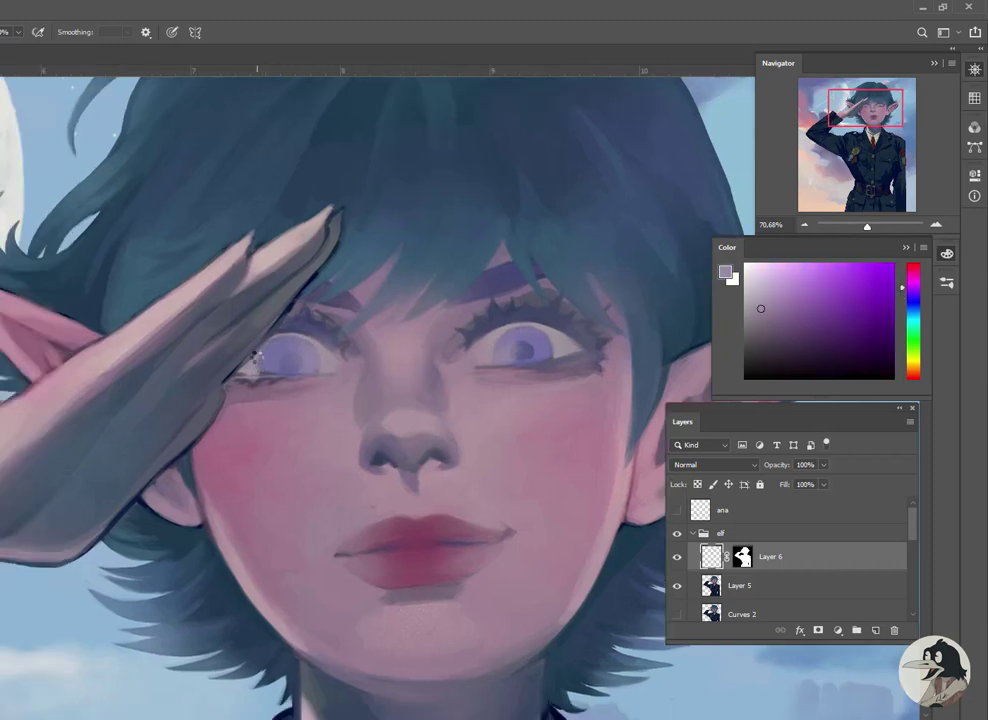
left_click(305, 320, "alt")
left_click(316, 322, "alt")
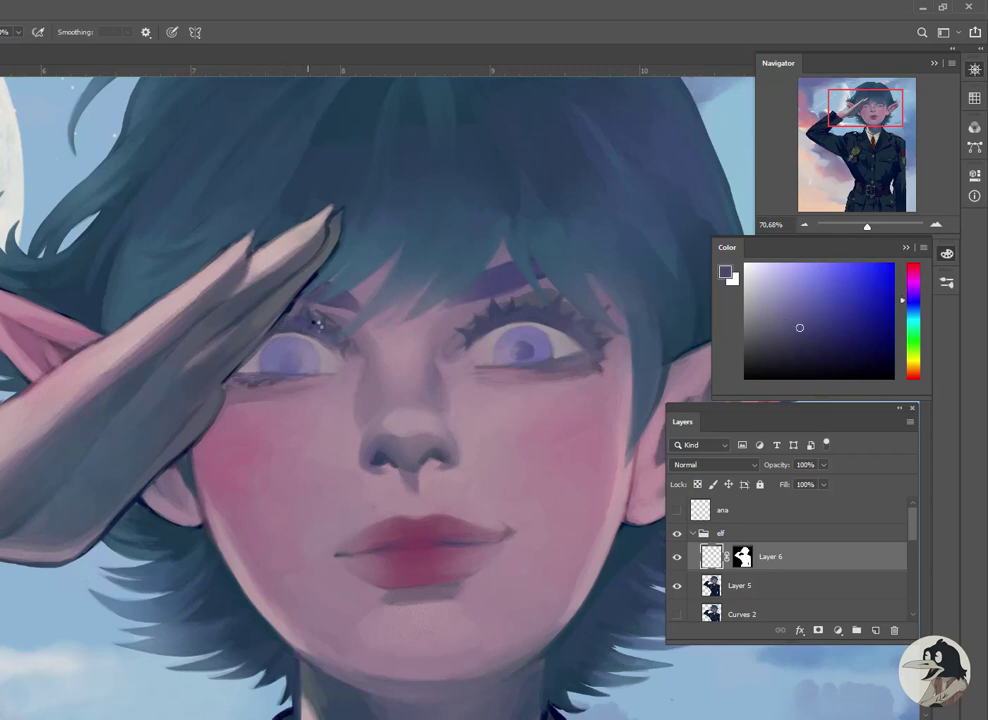
left_click(473, 323, "alt")
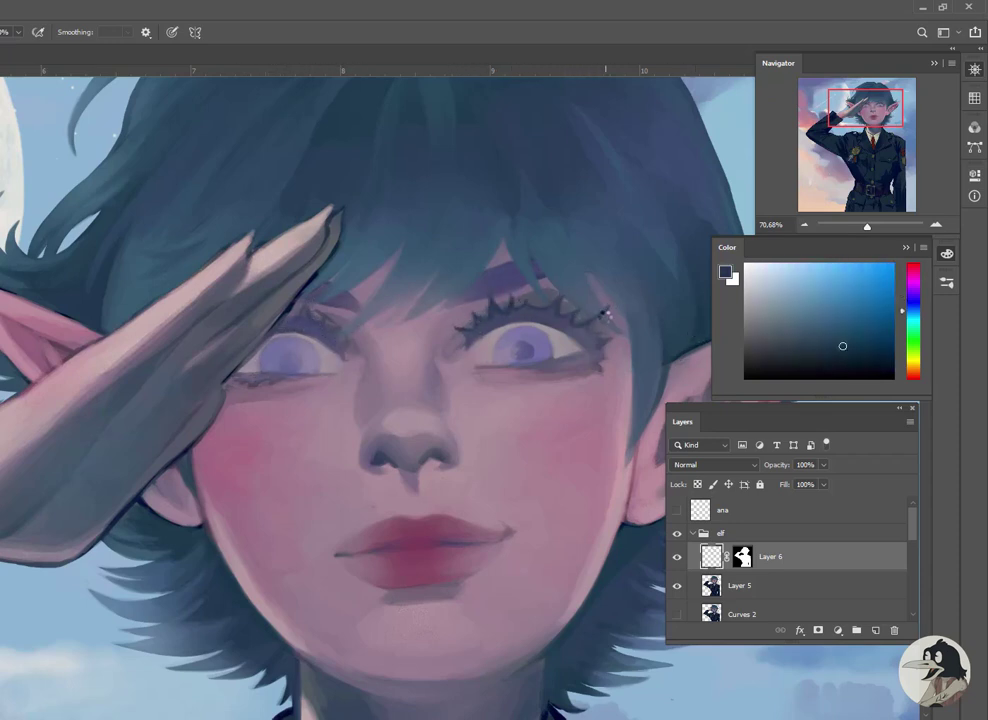
left_click_drag(604, 314, 604, 340)
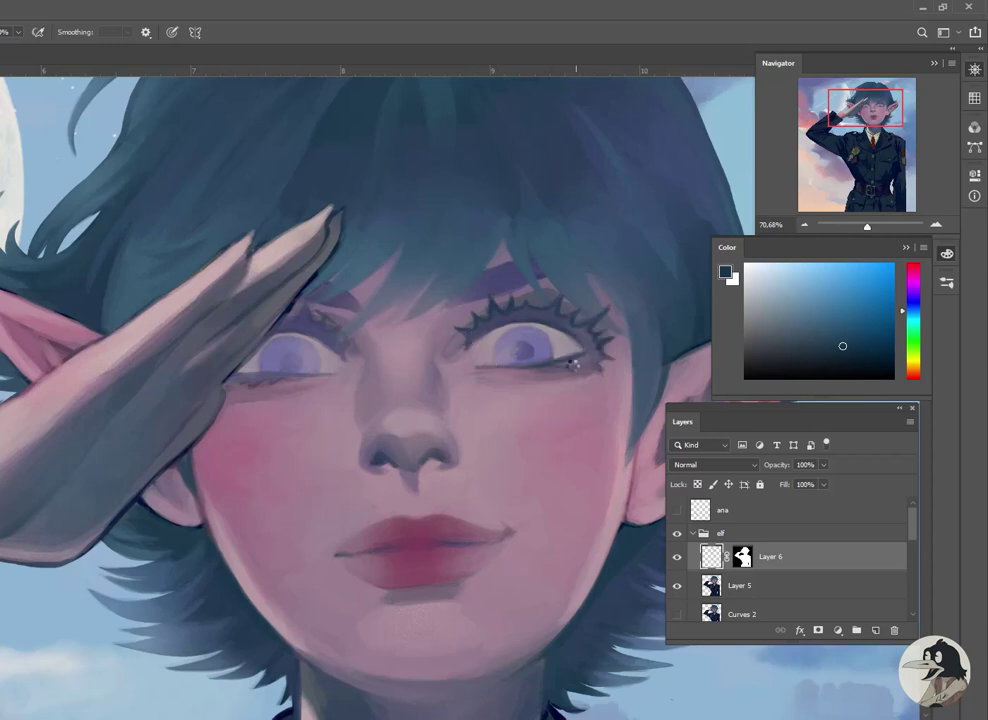
Darken the left eye's lower lid and enlarge the right eye's dark pupil
scroll(397, 333, "left", 2)
left_click_drag(290, 366, 335, 366)
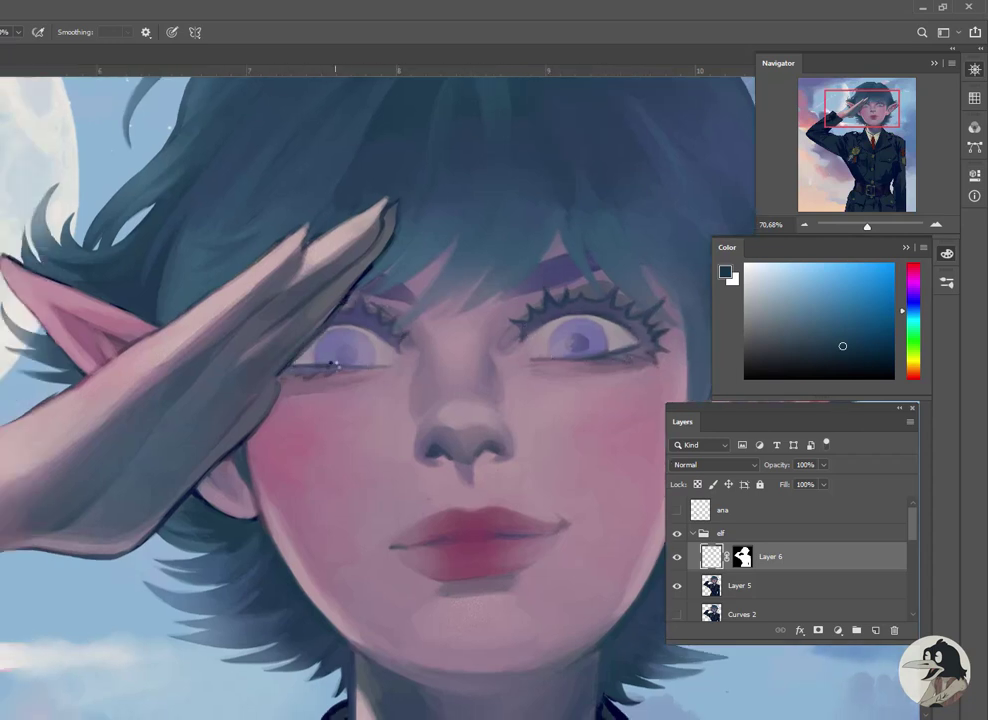
left_click_drag(576, 341, 583, 336)
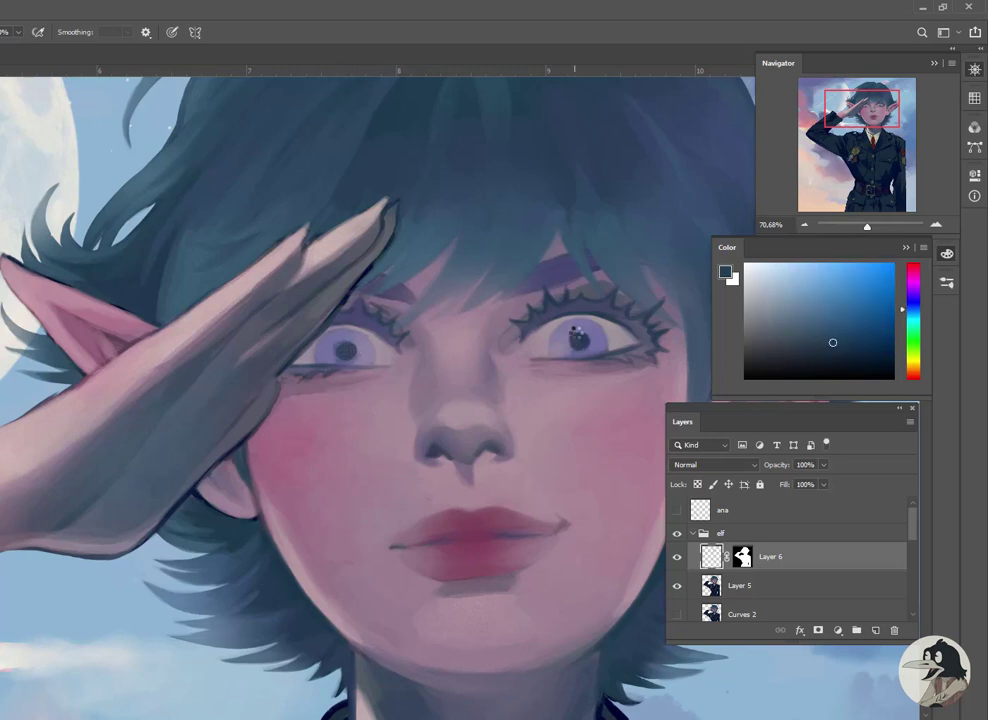
left_click(601, 331, "alt")
left_click(597, 339, "alt")
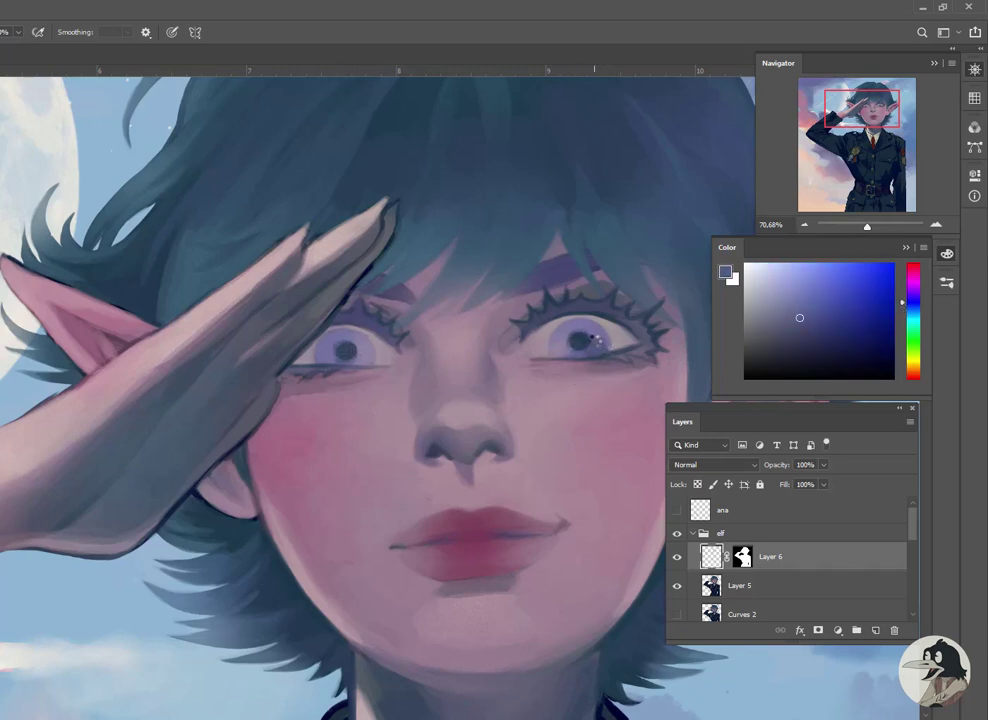
Dab a small pale catchlight into the eye using sampled lavender tones
left_click(342, 349, "alt")
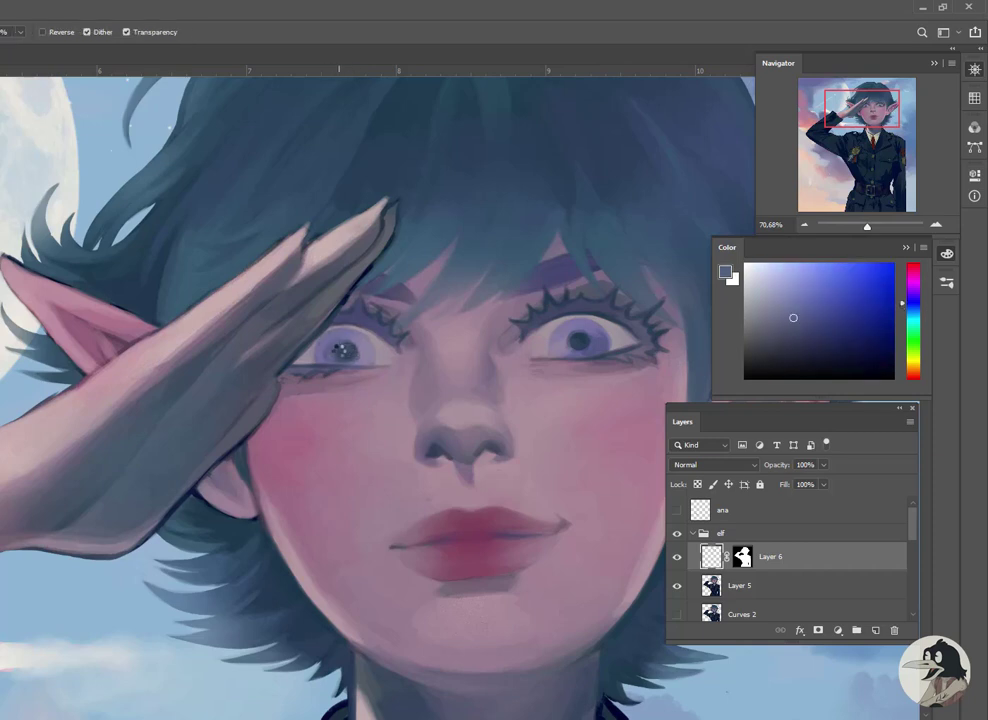
left_click(641, 240, "alt")
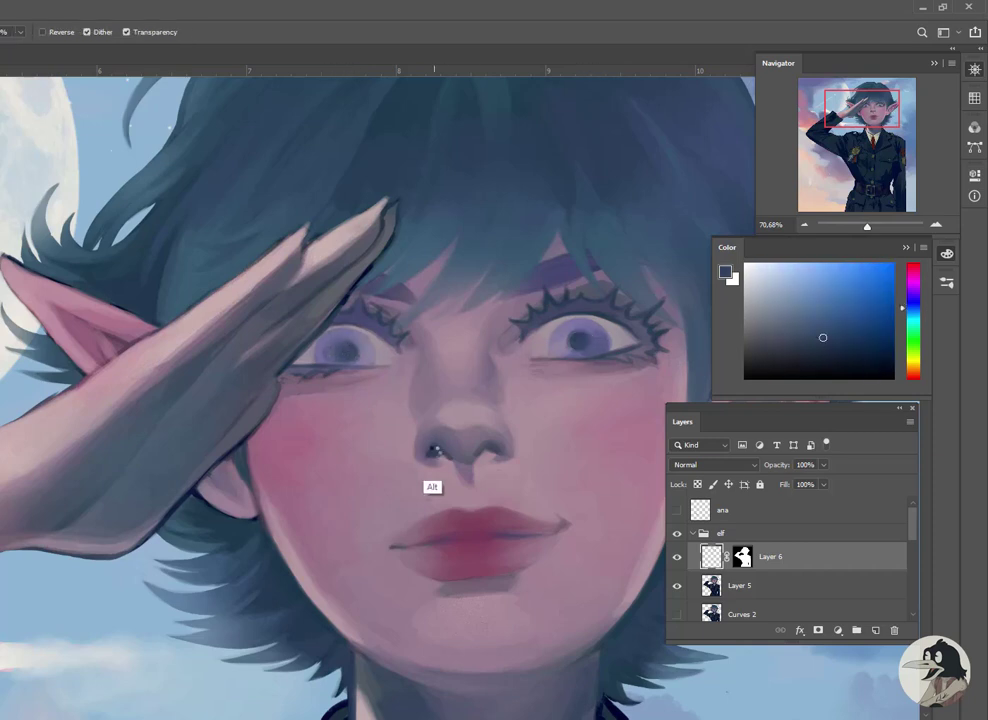
key("b")
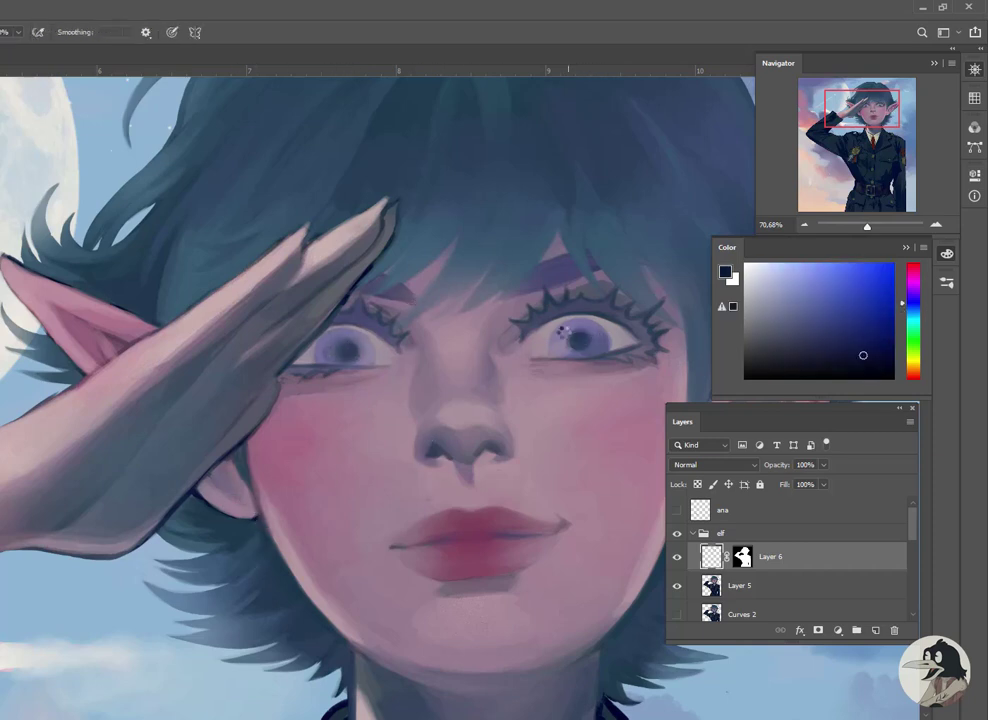
left_click(545, 344, "alt")
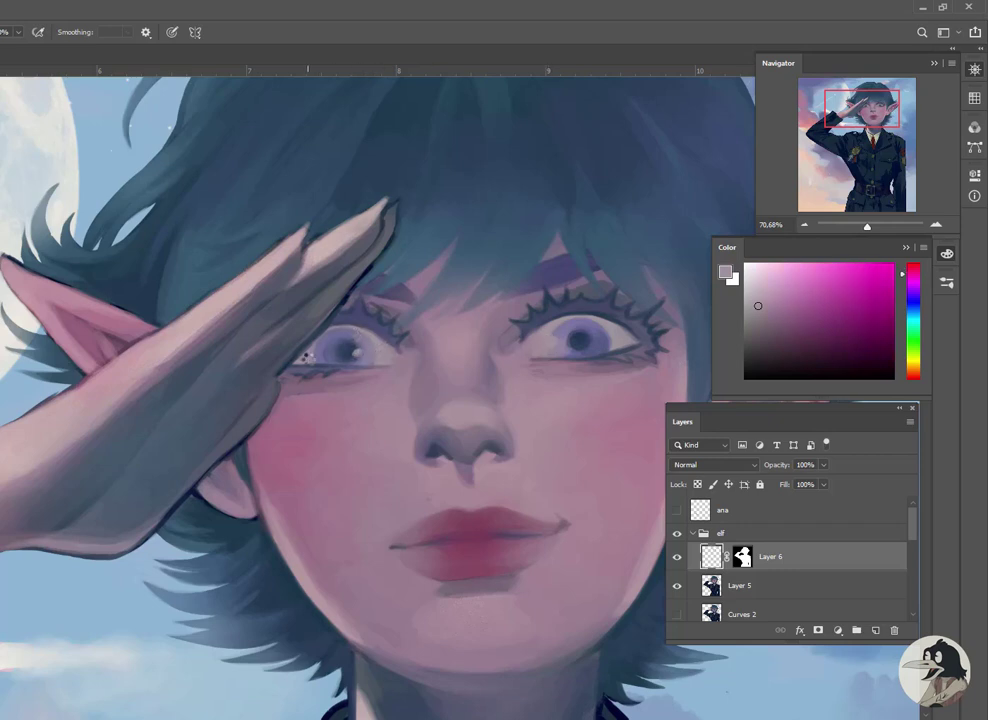
left_click(595, 330, "alt")
left_click(543, 335, "alt")
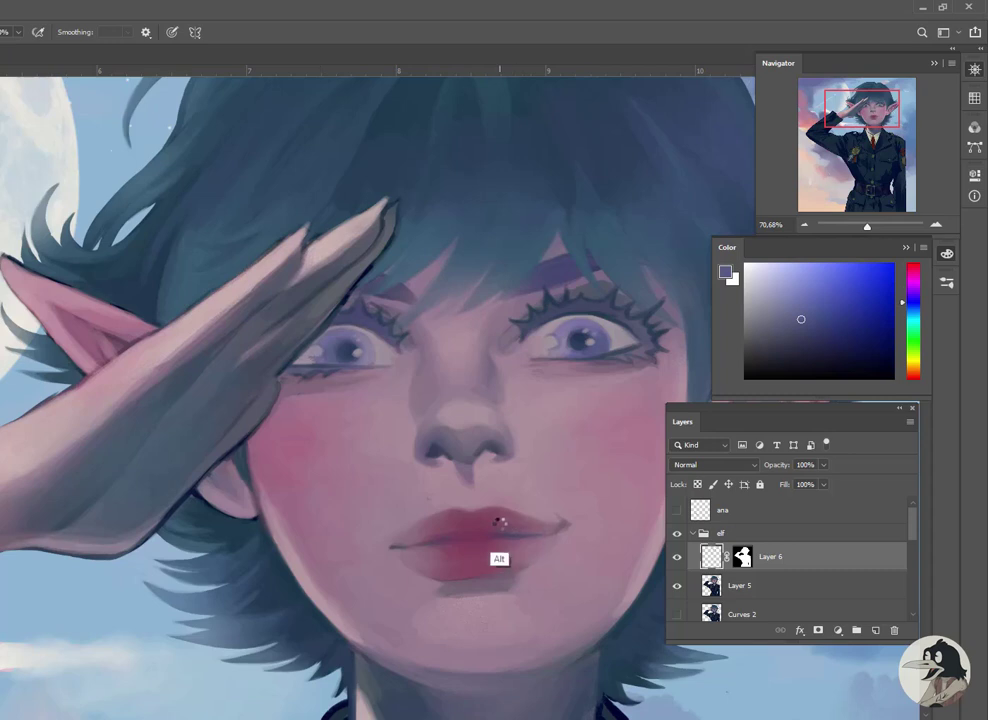
Paint soft mauve shading down the nose, sampling colour from the lips and face
left_click(524, 340, "alt")
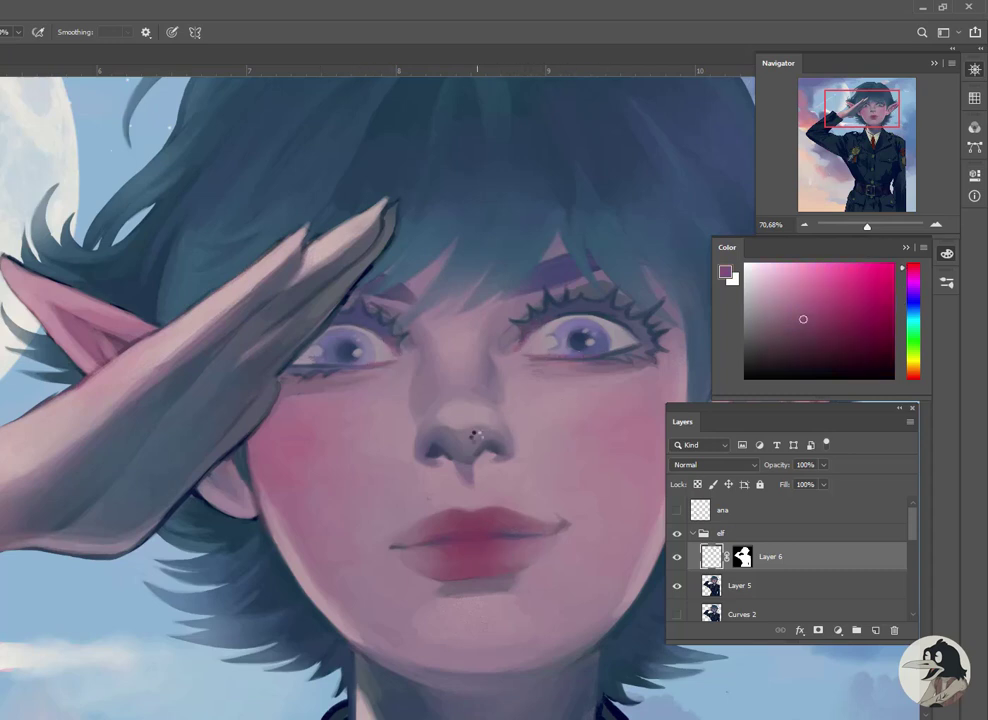
mouse_move(476, 434)
left_mouse_down()
mouse_move(431, 377)
mouse_move(499, 257)
left_mouse_up()
left_click(416, 400, "alt")
Pick a near-white highlight colour and shrink the brush to a tiny tip
left_click(259, 208, "alt")
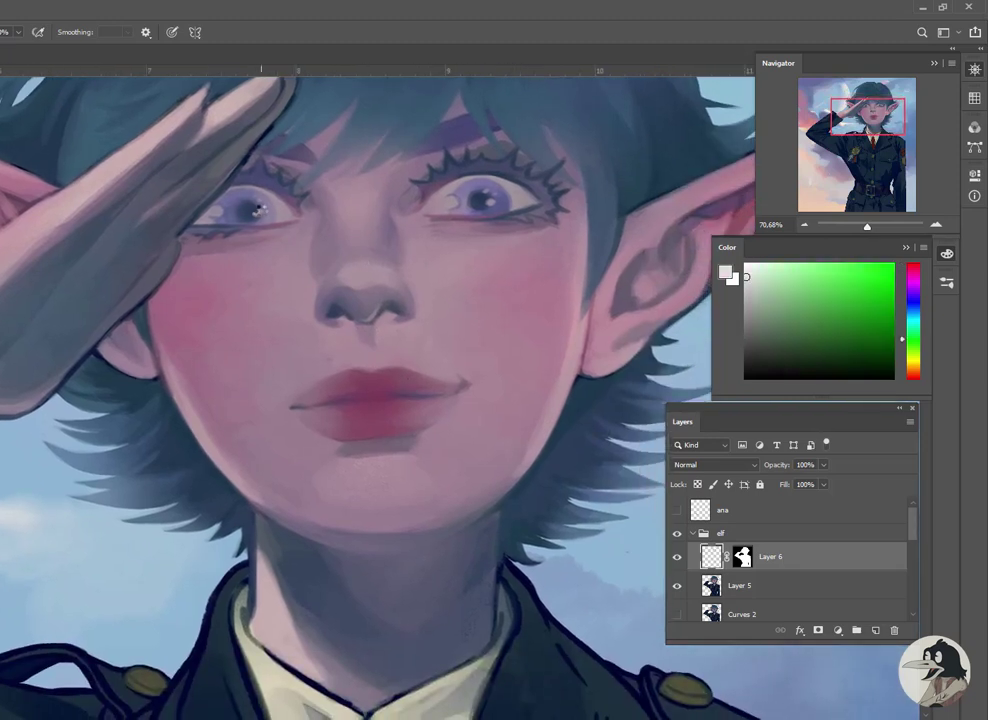
right_click(450, 192)
key("Escape")
left_click(448, 198, "alt")
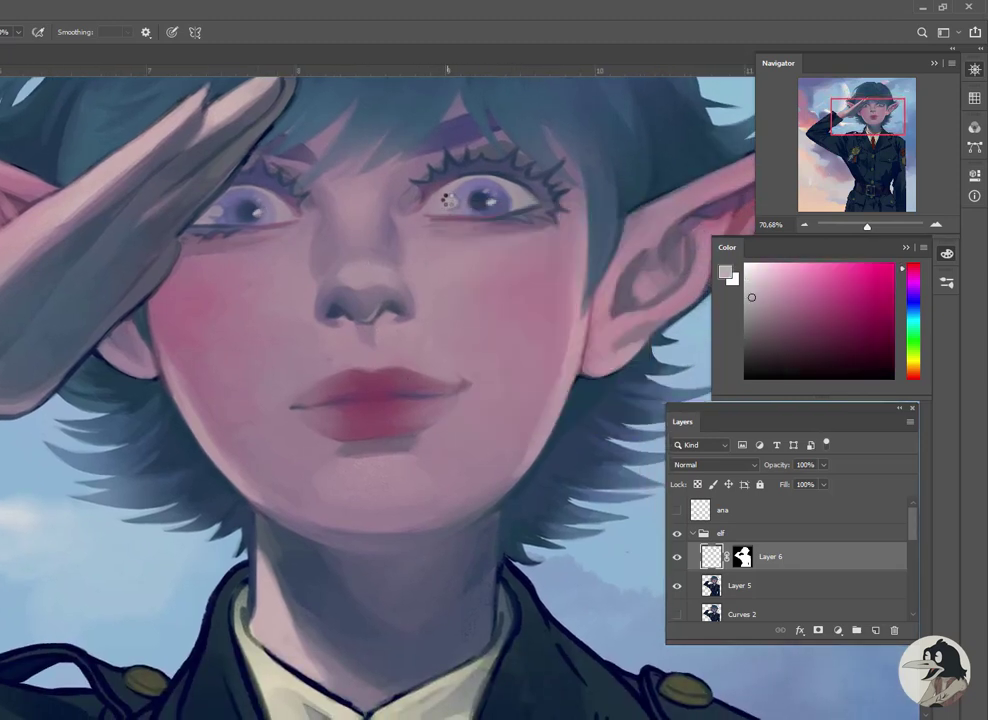
key("bracketleft")
key("bracketleft")
key("bracketleft")
Sample lip and skin tones, then stroke a light highlight along the nose tip
left_click(371, 399, "alt")
left_click(460, 386, "alt")
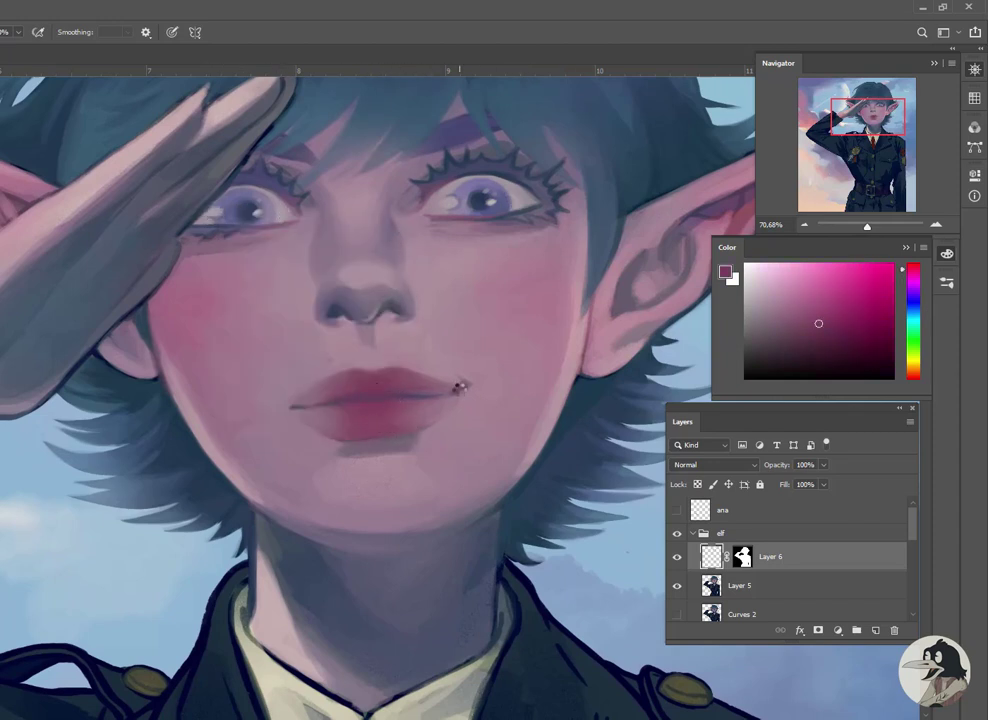
left_click(540, 390, "alt")
left_click(547, 405, "alt")
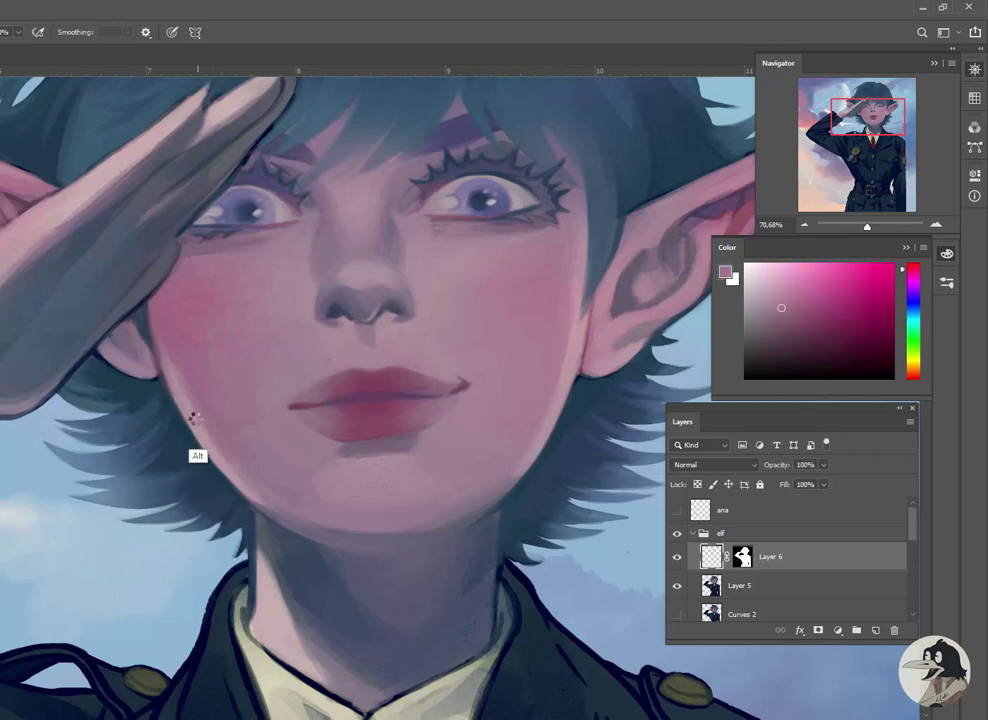
left_click(172, 367, "alt")
left_click(289, 230, "alt")
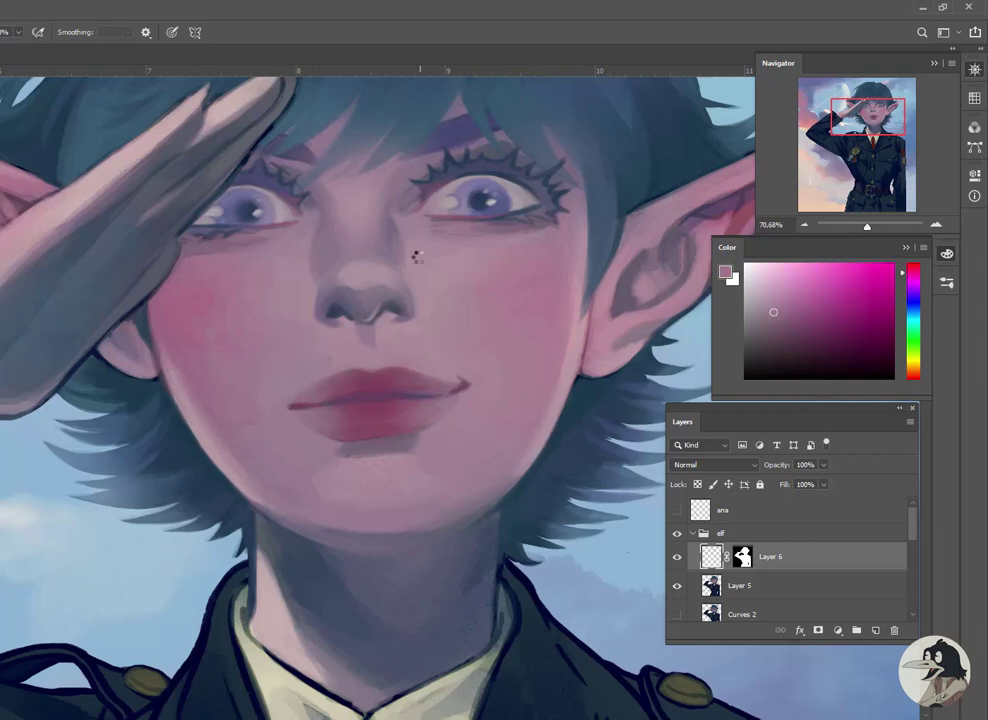
left_click(367, 402, "alt")
left_click(318, 415, "alt")
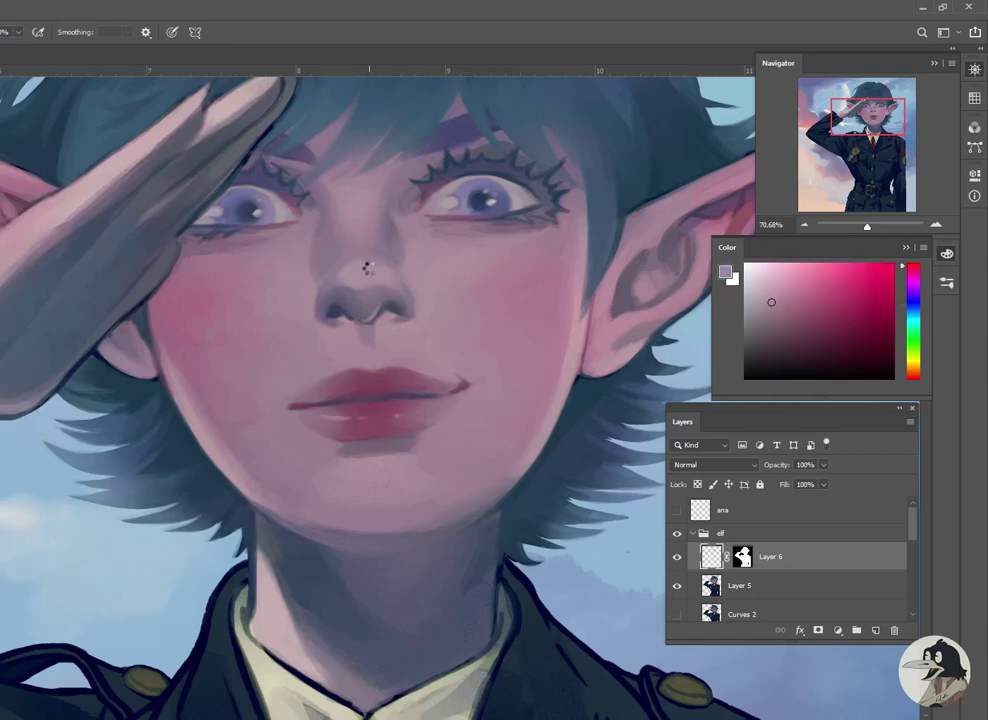
left_click(366, 266, "alt")
left_click_drag(366, 266, 372, 268)
left_click(400, 218, "alt")
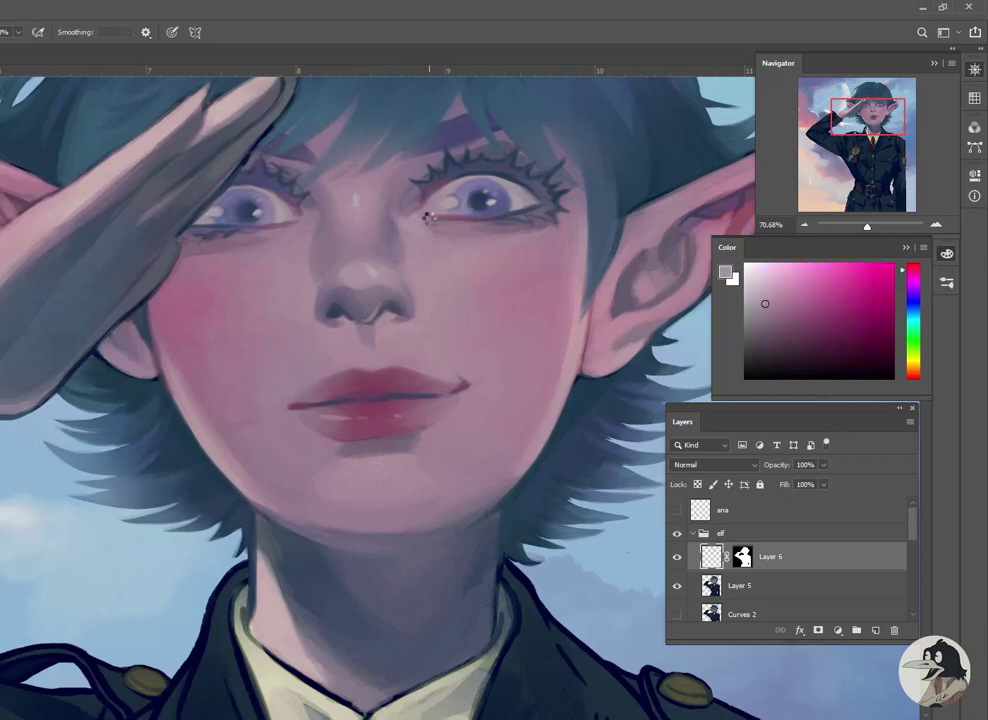
Paint bright pink along the right ear's upper edge and pinkish mauve into its inner ear
scroll(437, 315, "right", 3)
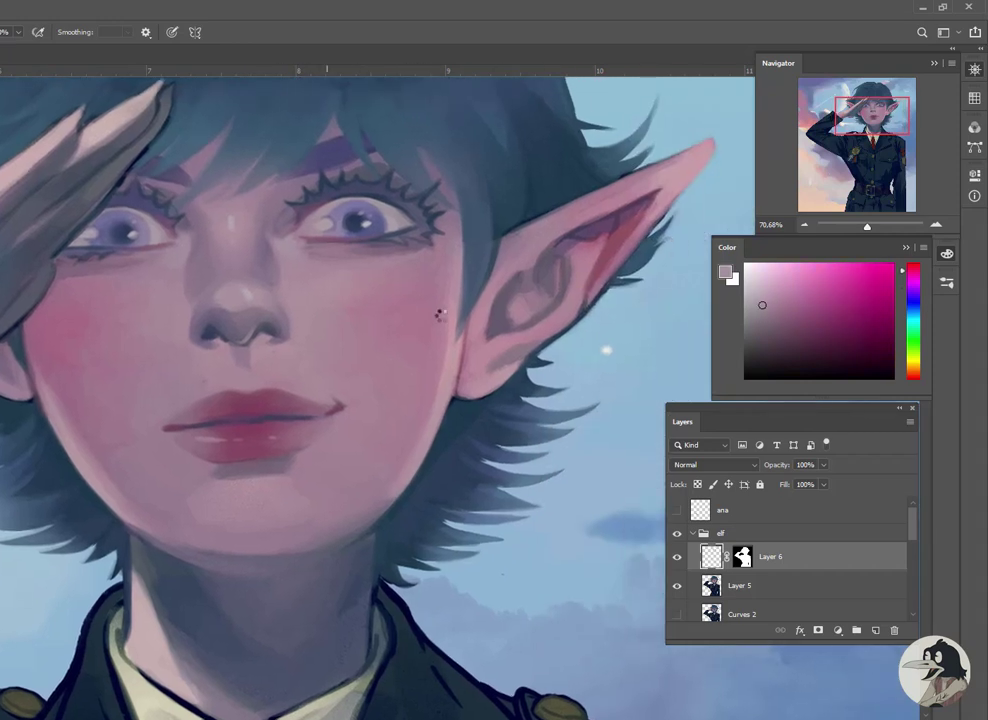
scroll(53, 336, "right", 5)
left_click(540, 226, "alt")
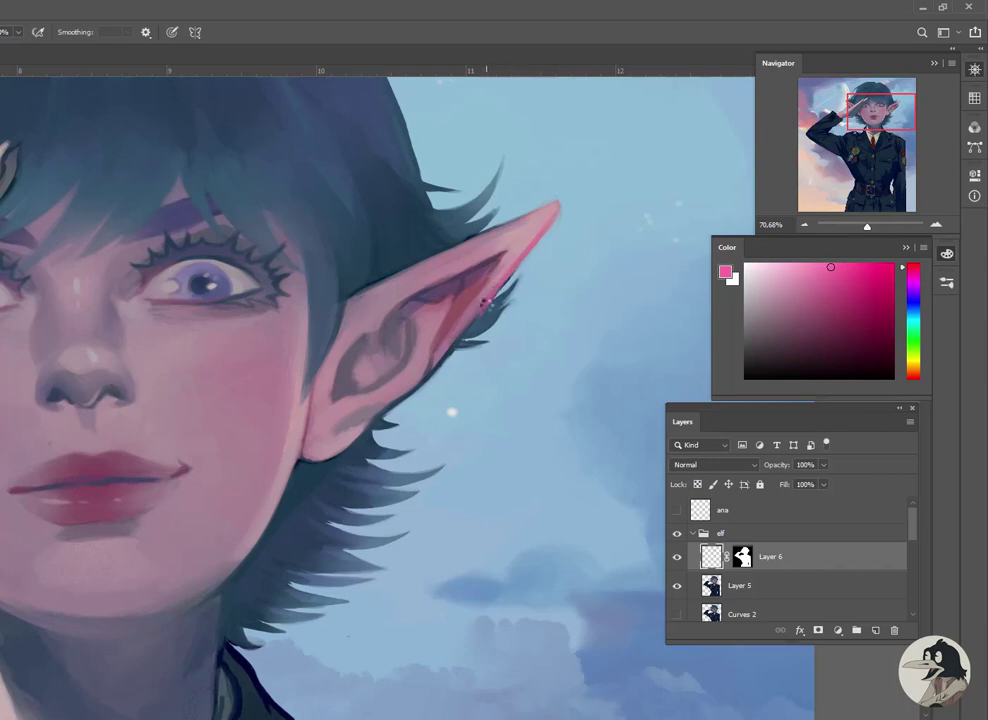
left_click(470, 289, "alt")
left_click_drag(555, 210, 461, 304)
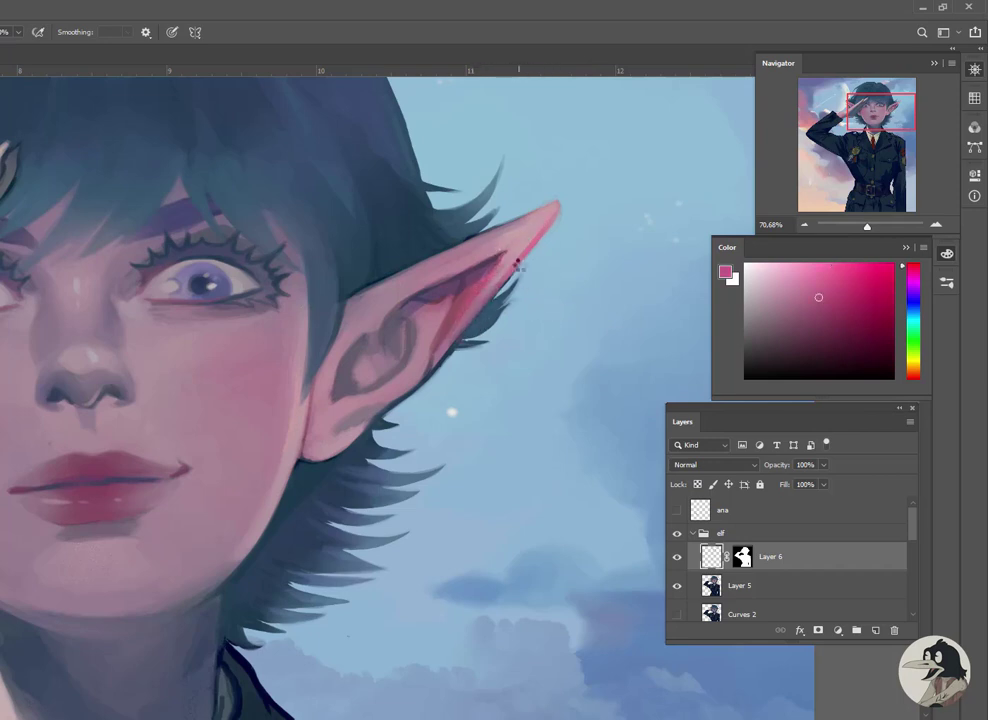
left_click(403, 342, "alt")
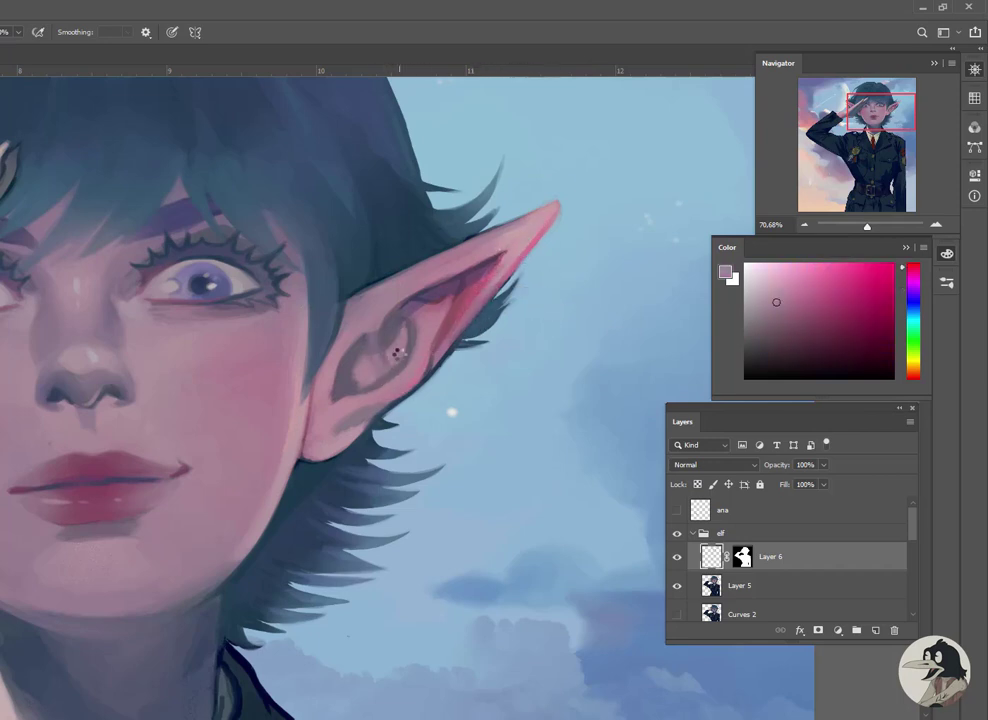
left_click(401, 353, "alt")
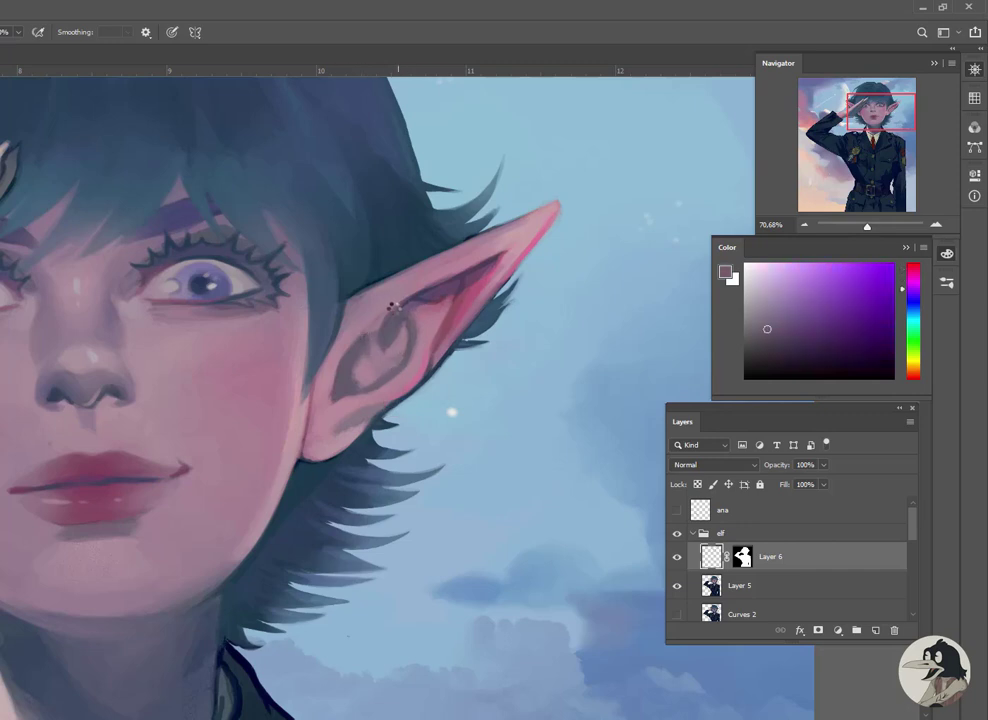
left_click(380, 318, "alt")
left_click(388, 293, "alt")
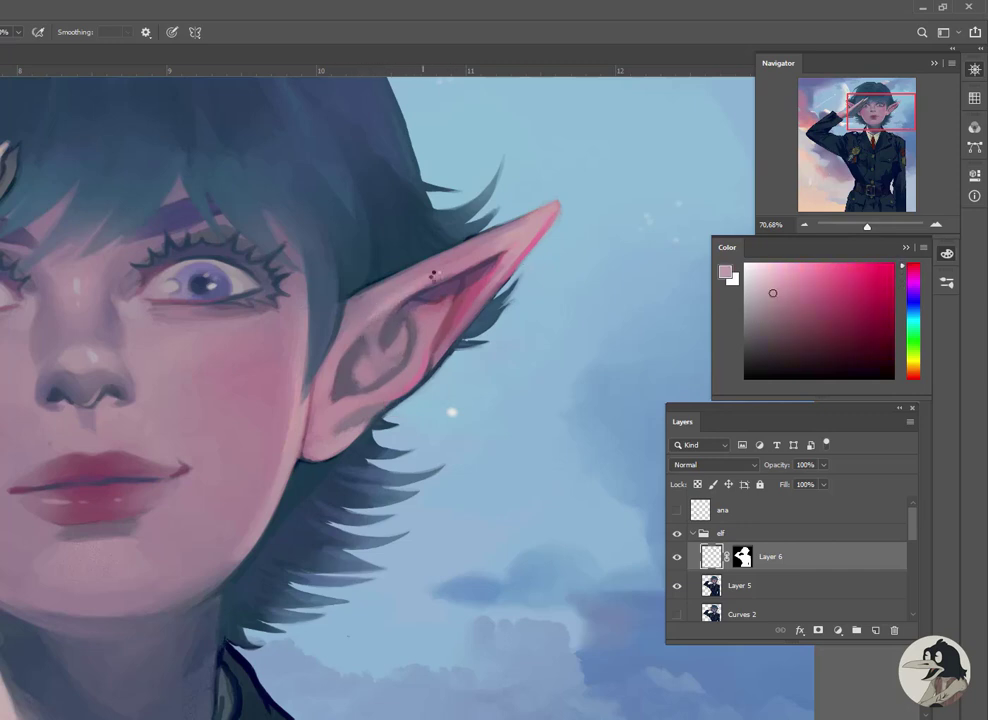
Paint vivid pink on the left ear tip and smooth the pink shading inside it
left_click_drag(508, 236, 698, 316)
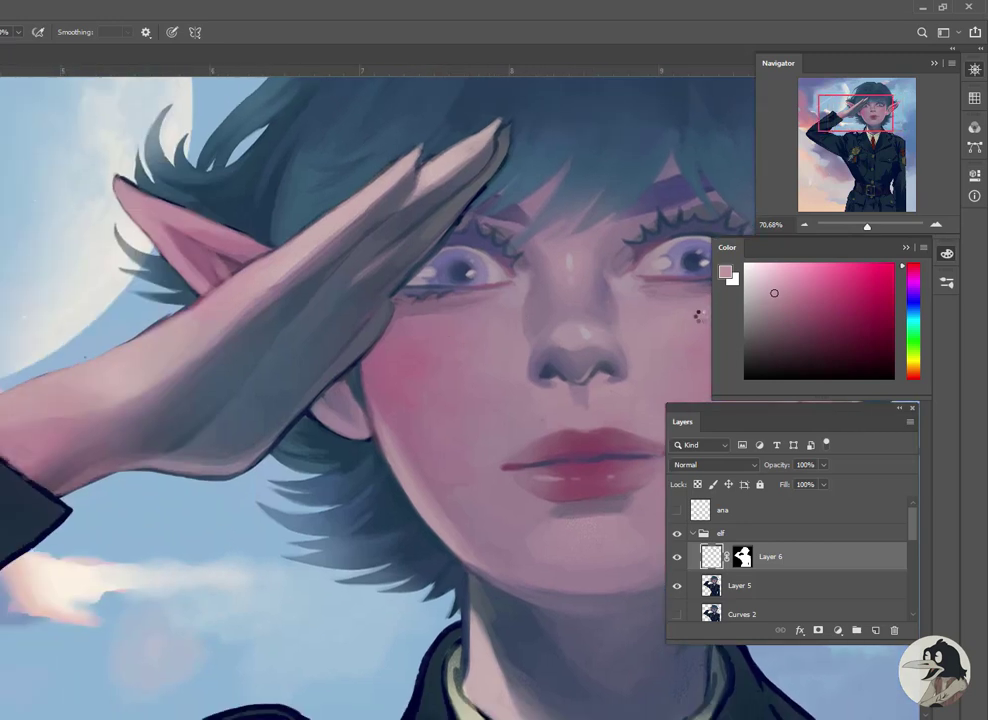
left_click(118, 178, "alt")
left_click_drag(126, 197, 118, 180)
left_click(151, 224, "alt")
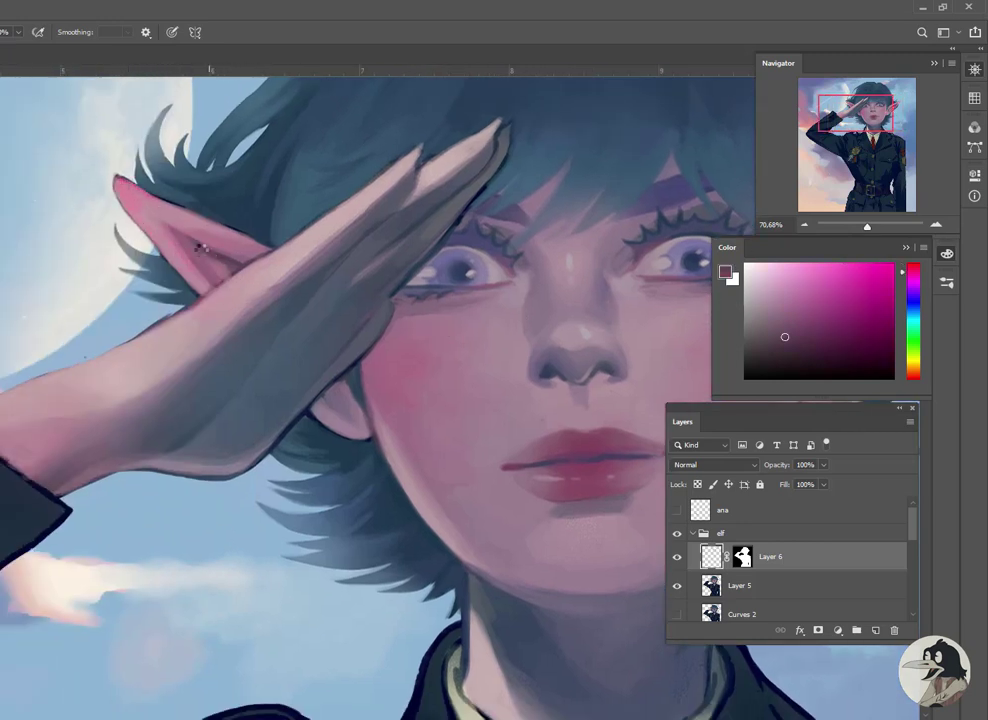
left_click_drag(241, 247, 150, 195)
left_click(190, 218, "alt")
Paint thin deep navy strands over the elf's bangs above her eyes
scroll(303, 310, "down", 5)
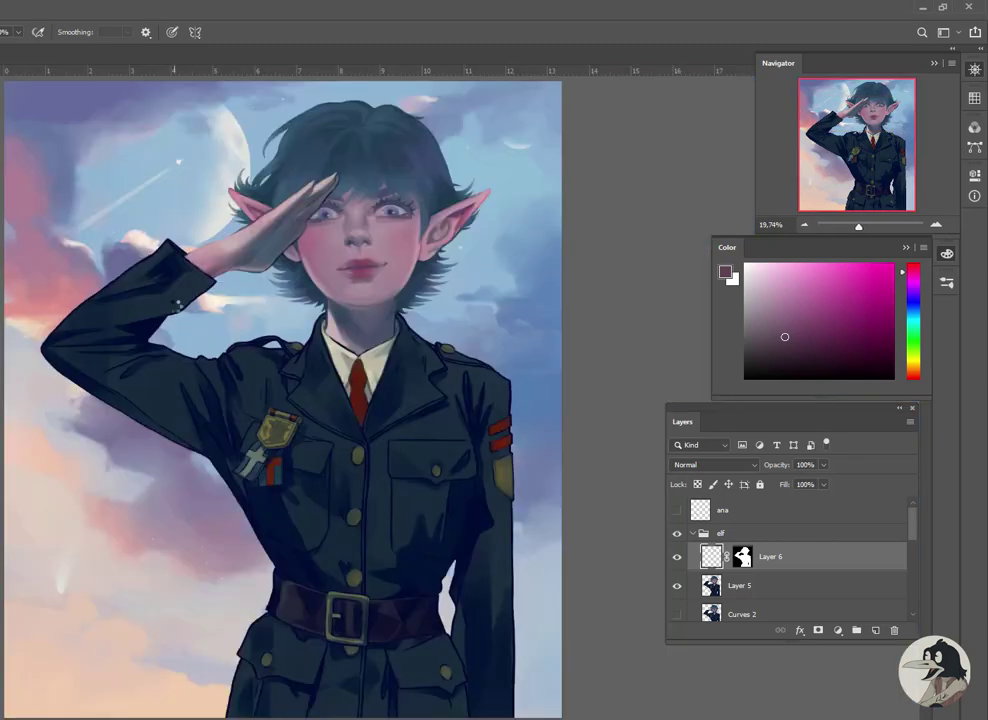
scroll(329, 295, "up", 4)
key("g")
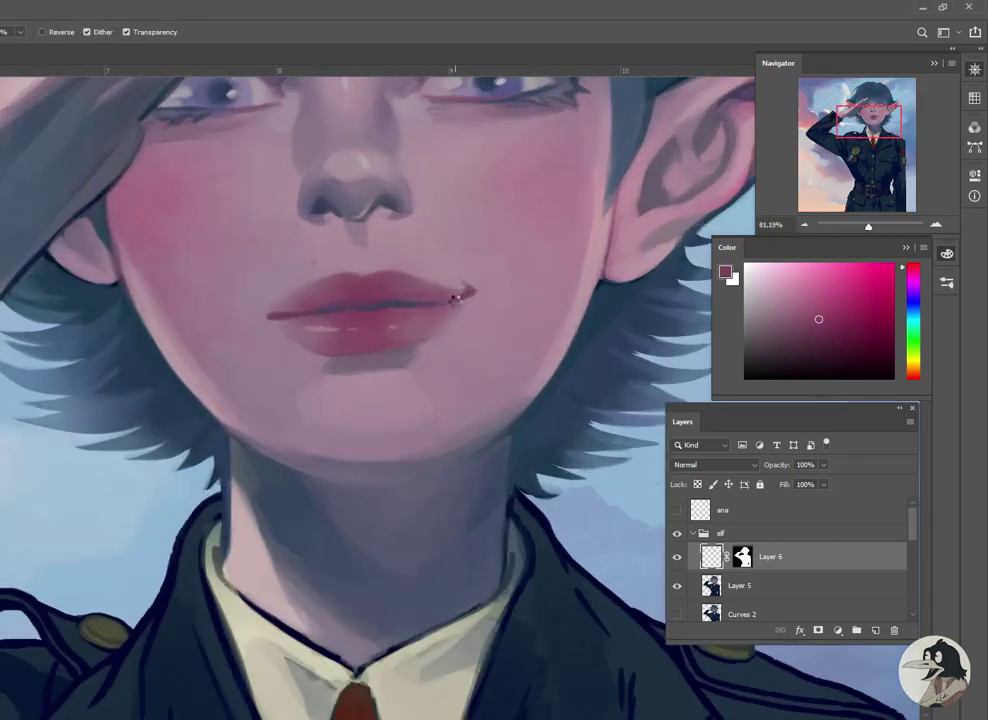
key("b")
left_click_drag(305, 270, 380, 578)
left_click(161, 601, "alt")
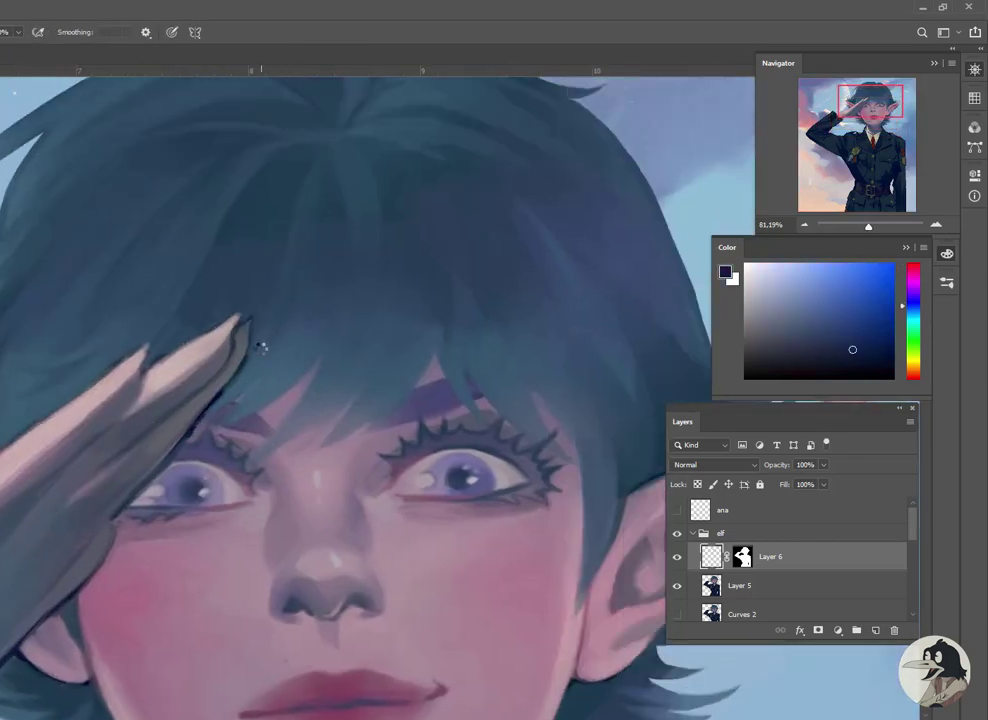
left_click_drag(365, 275, 265, 355)
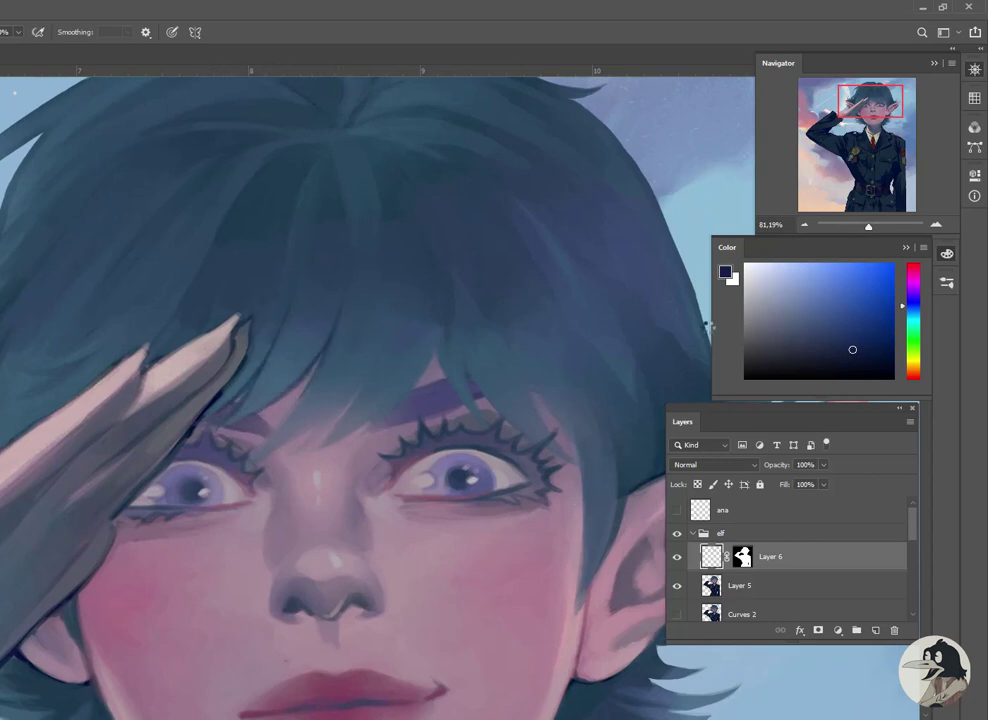
left_click(353, 410, "alt")
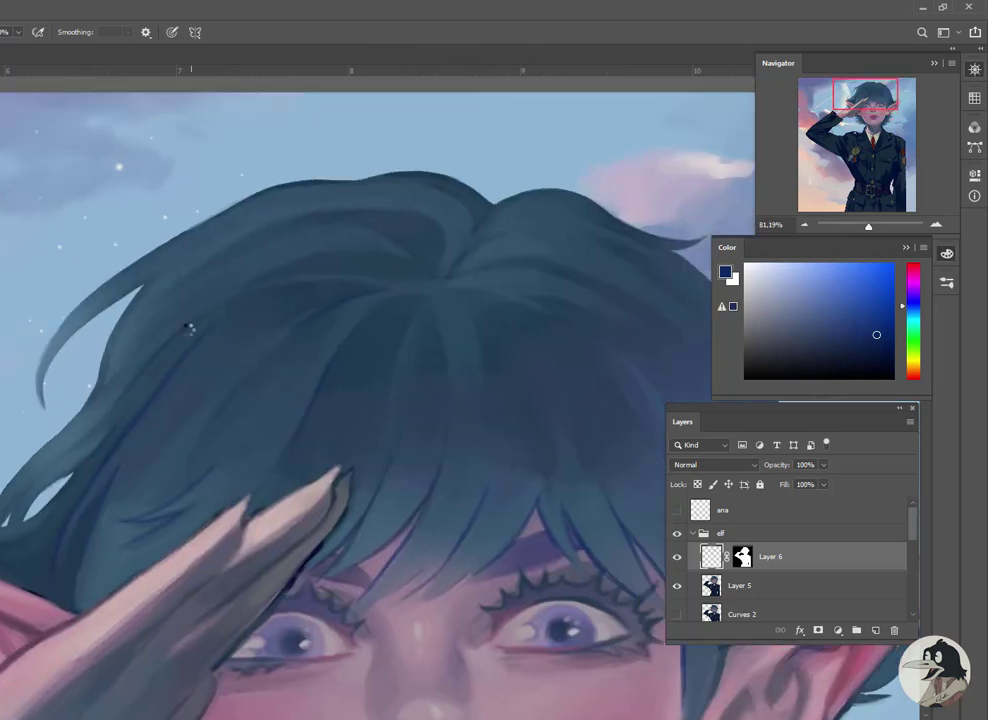
left_click_drag(488, 222, 336, 214)
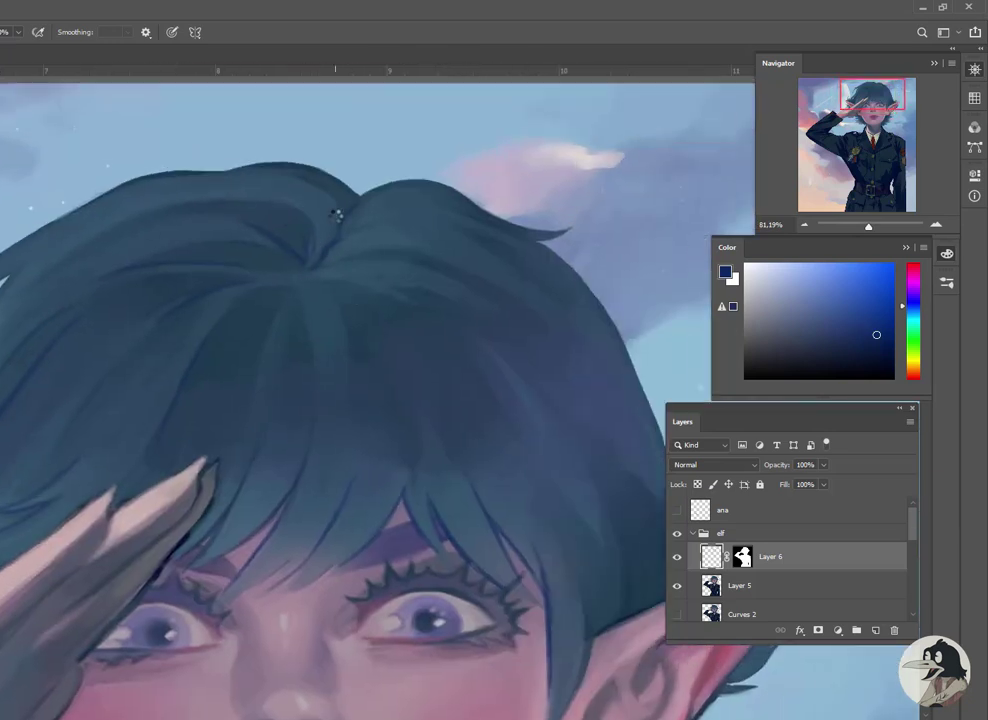
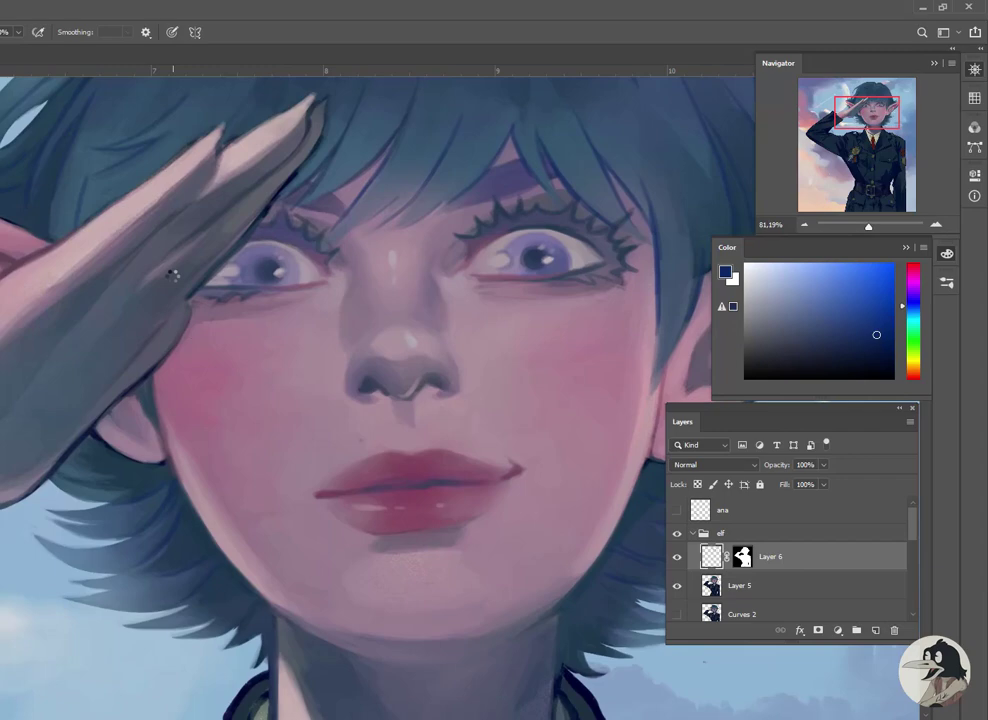
Paint light-blue highlight strands across the left, middle and right of the elf's dark fringe
left_click(160, 263, "alt")
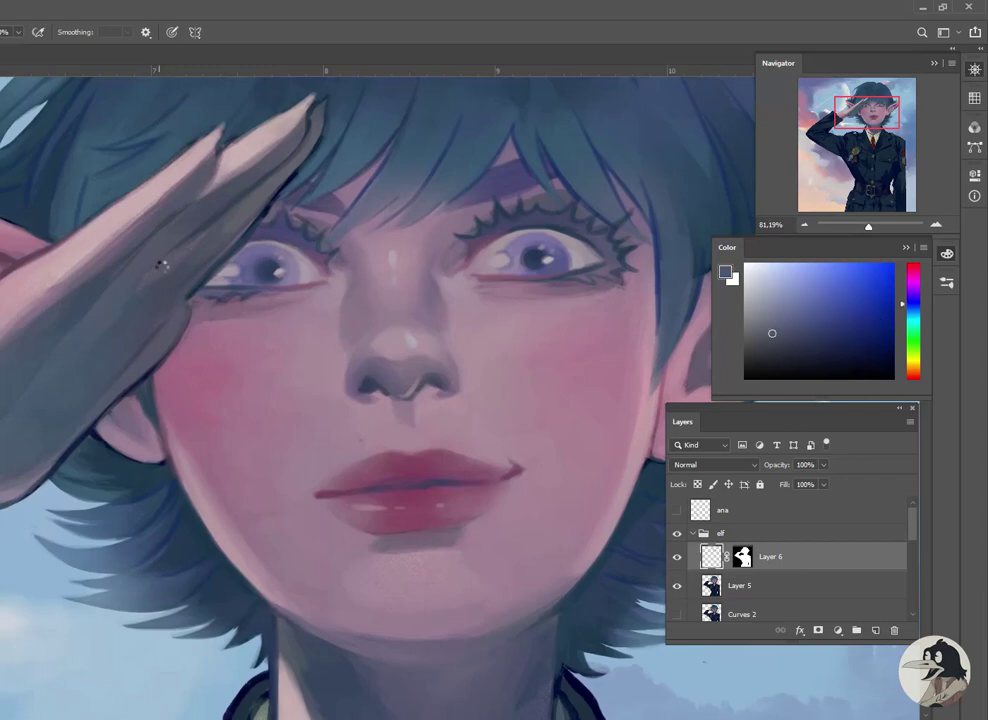
left_click(161, 258, "alt")
left_click(140, 302, "alt")
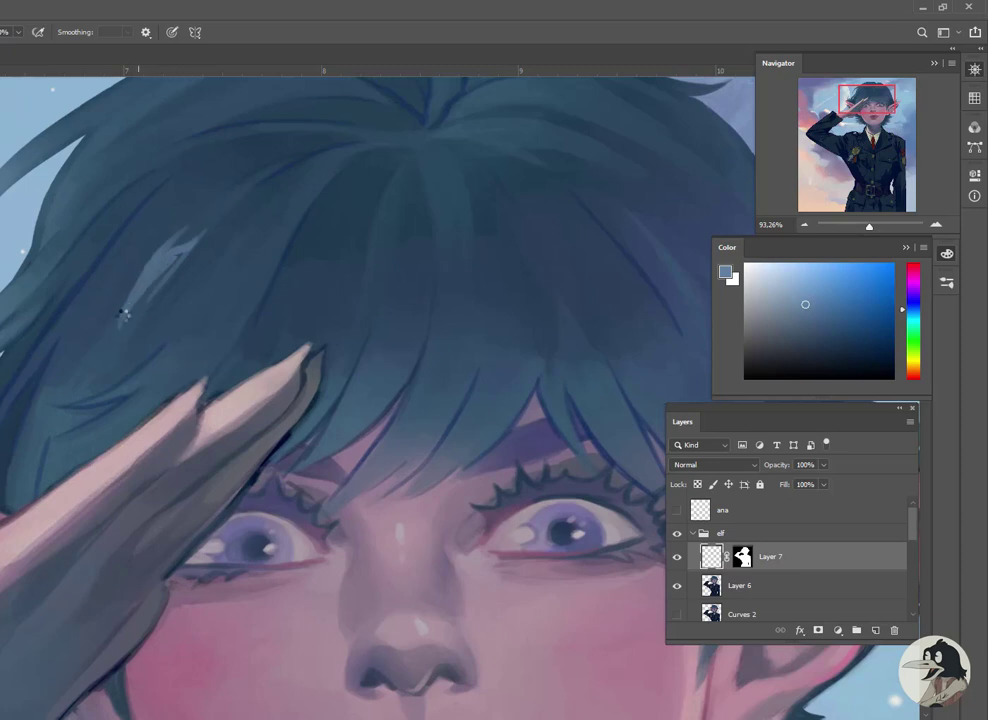
mouse_move(122, 313)
left_mouse_down()
mouse_move(165, 254)
mouse_move(128, 238)
mouse_move(116, 259)
left_mouse_up()
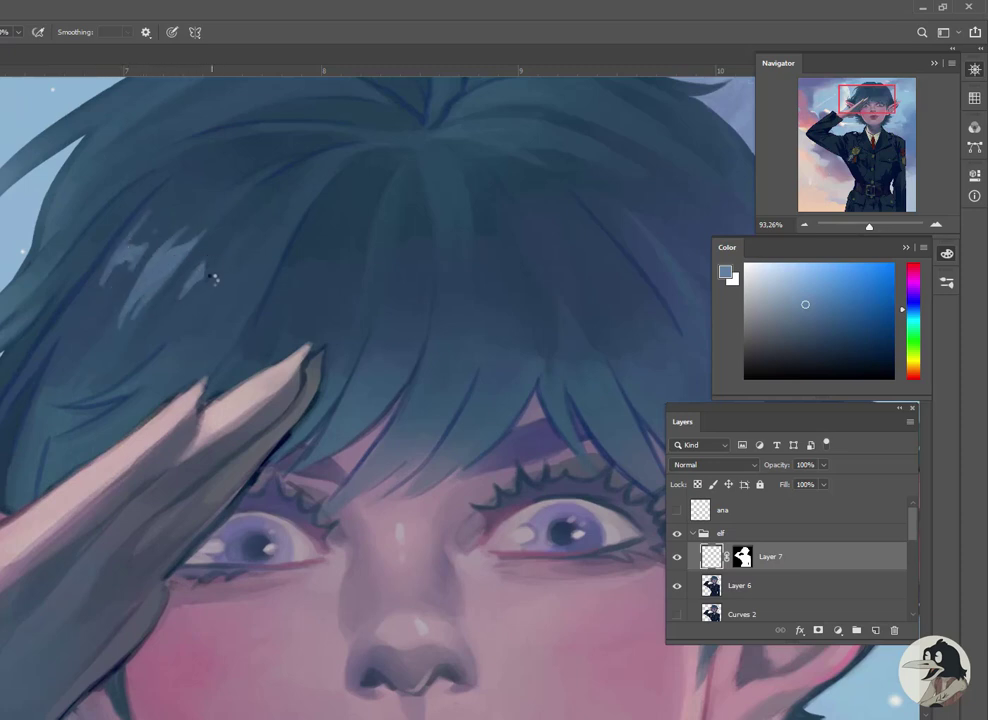
left_click_drag(272, 252, 247, 306)
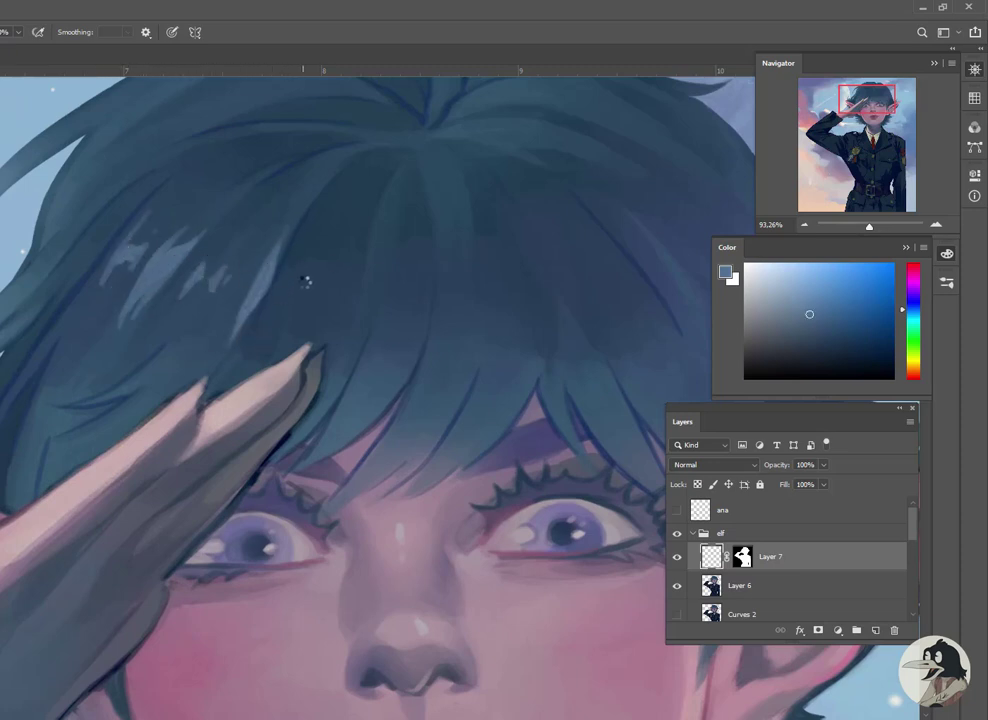
left_click_drag(325, 255, 299, 293)
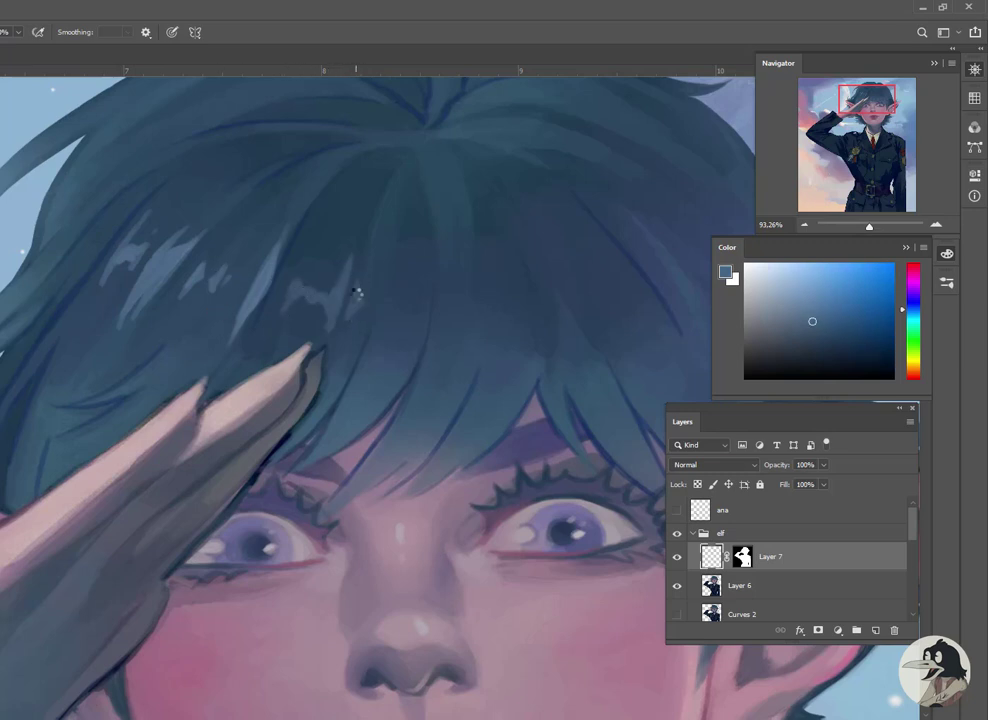
mouse_move(434, 236)
left_mouse_down()
mouse_move(419, 309)
mouse_move(432, 278)
left_mouse_up()
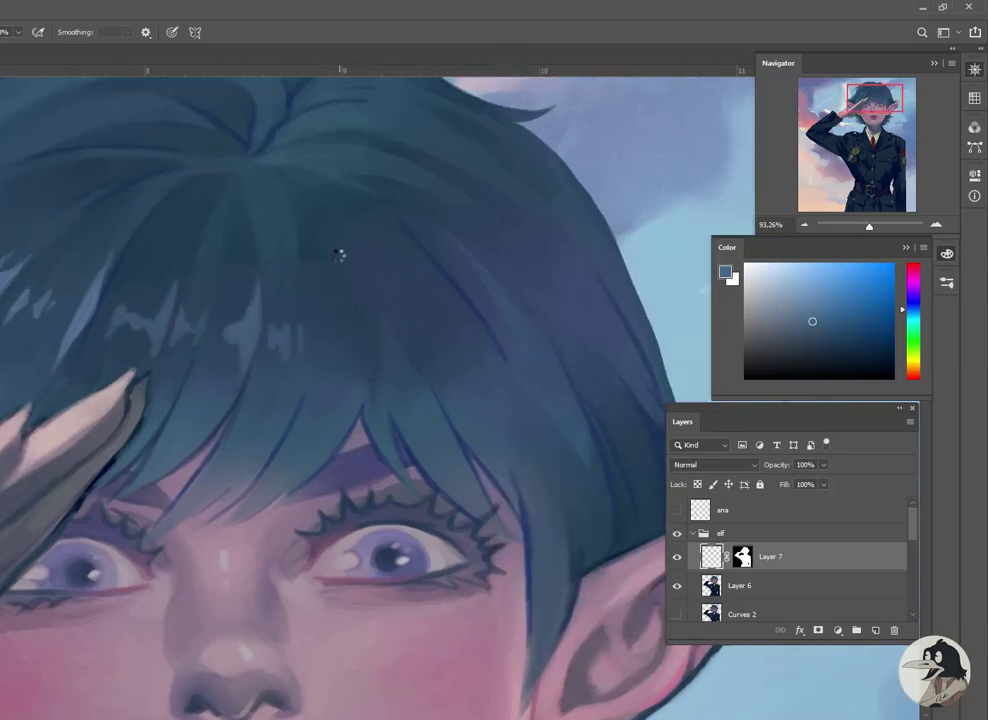
left_click_drag(517, 224, 337, 254)
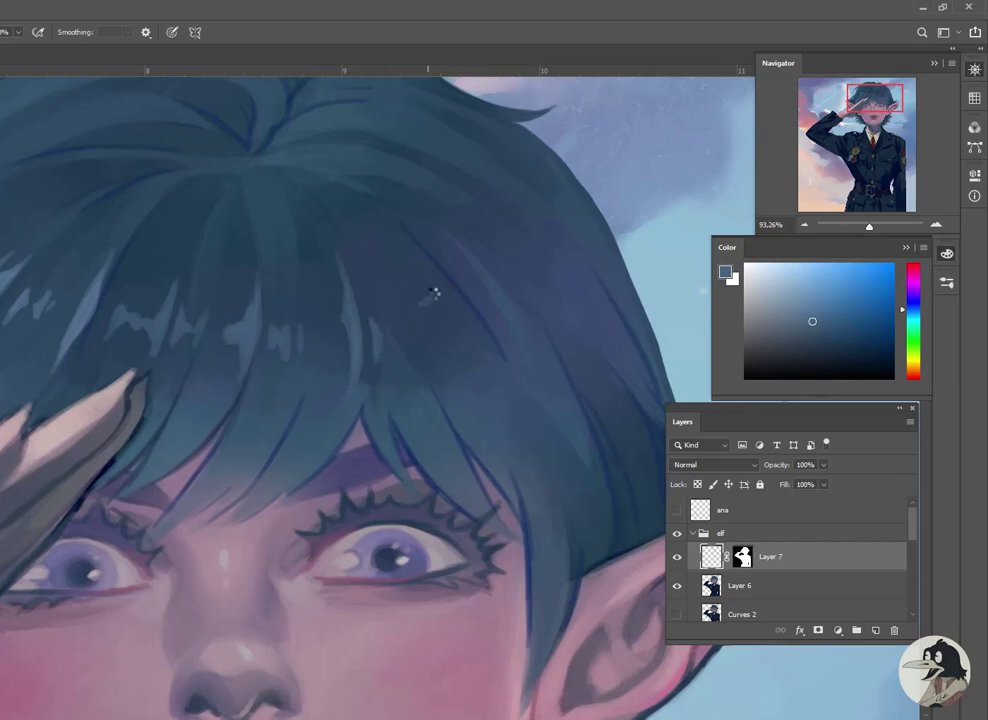
left_click_drag(432, 289, 430, 282)
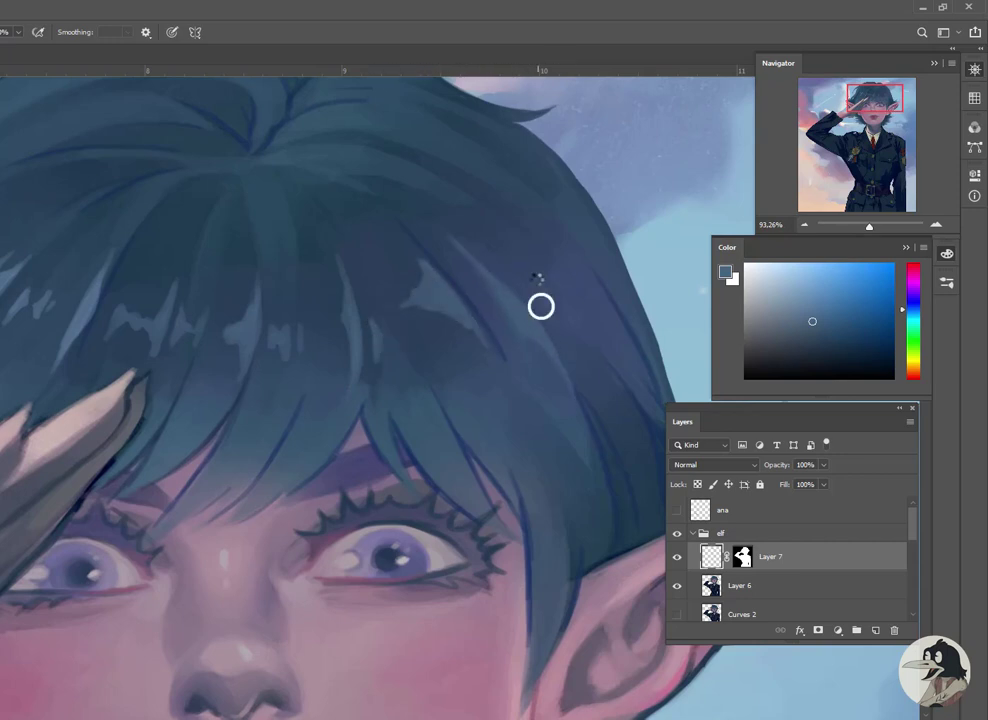
Pan around the face and sample darker blue tones from the elf's hair
scroll(578, 278, "left", 5)
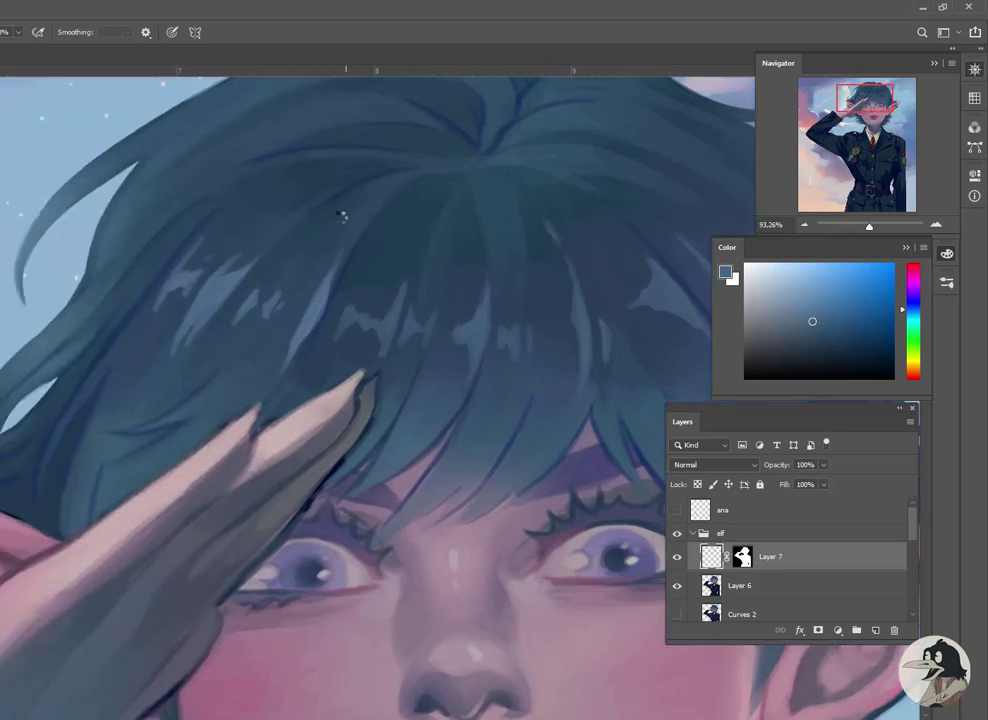
scroll(342, 215, "up", 2)
scroll(342, 215, "right", 3)
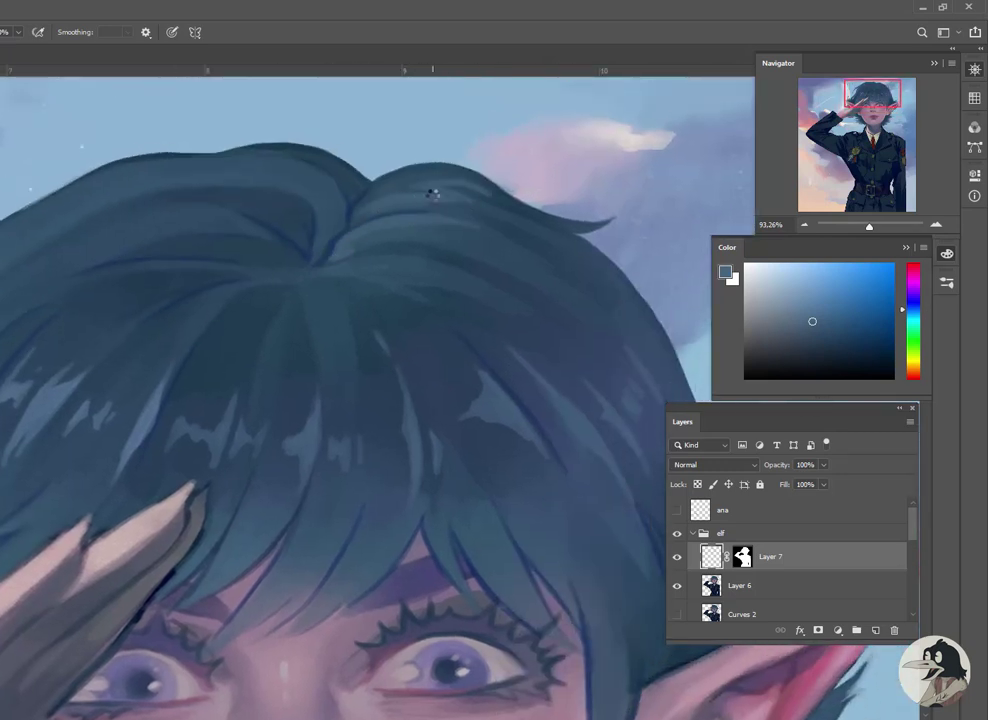
scroll(495, 203, "up", 1)
scroll(495, 203, "left", 3)
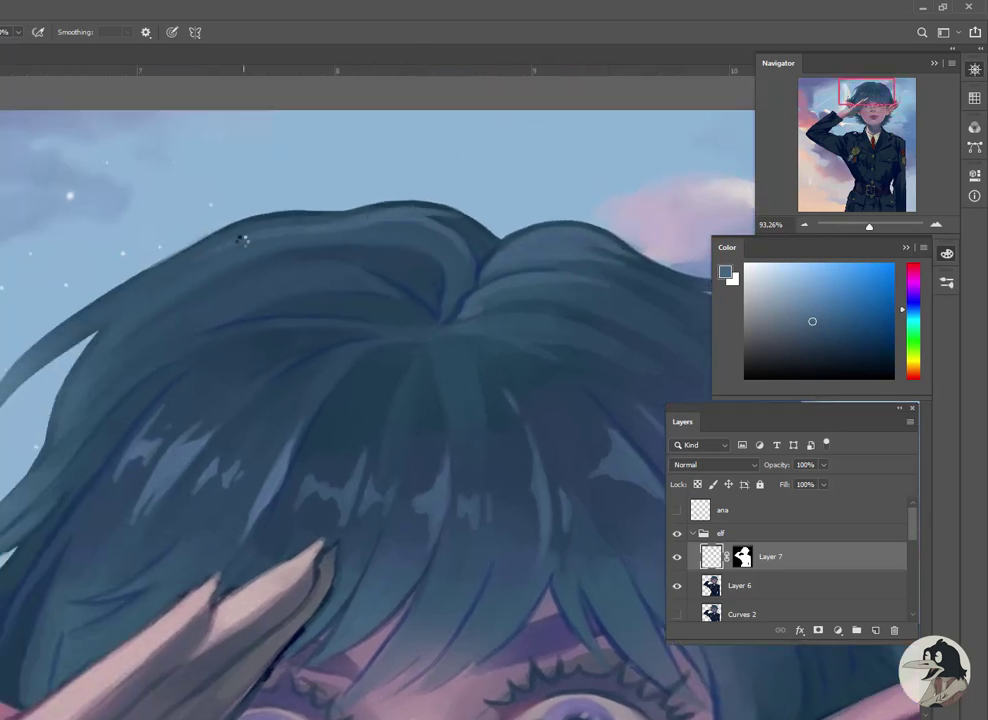
scroll(372, 242, "down", 2)
scroll(372, 242, "left", 4)
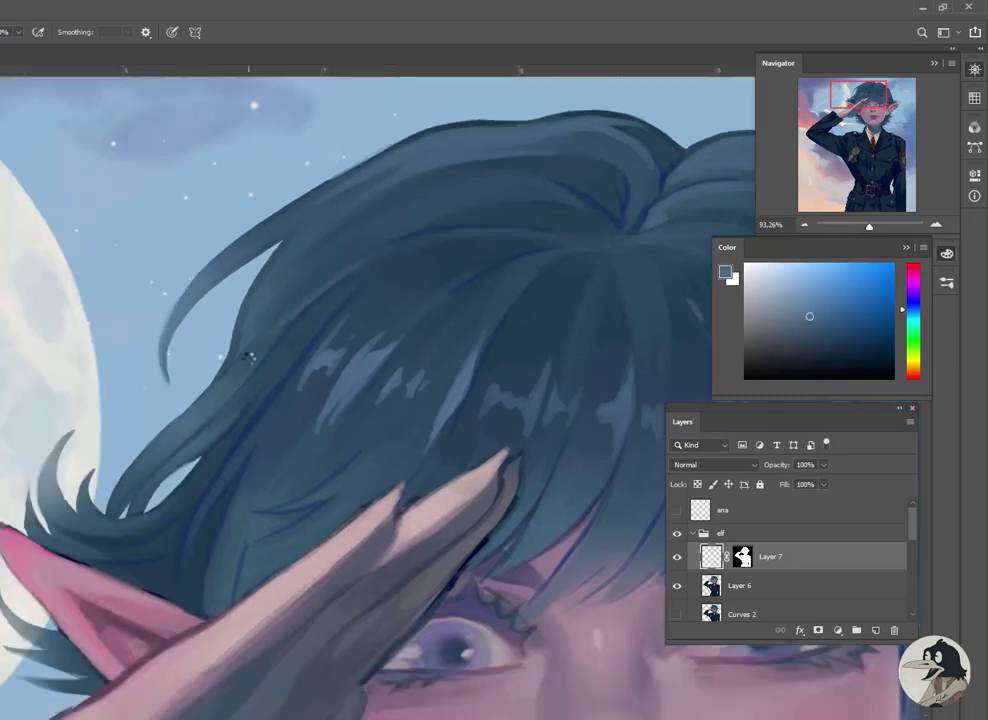
scroll(229, 399, "down", 2)
scroll(229, 399, "left", 1)
left_click(308, 245, "alt")
left_click(240, 205, "alt")
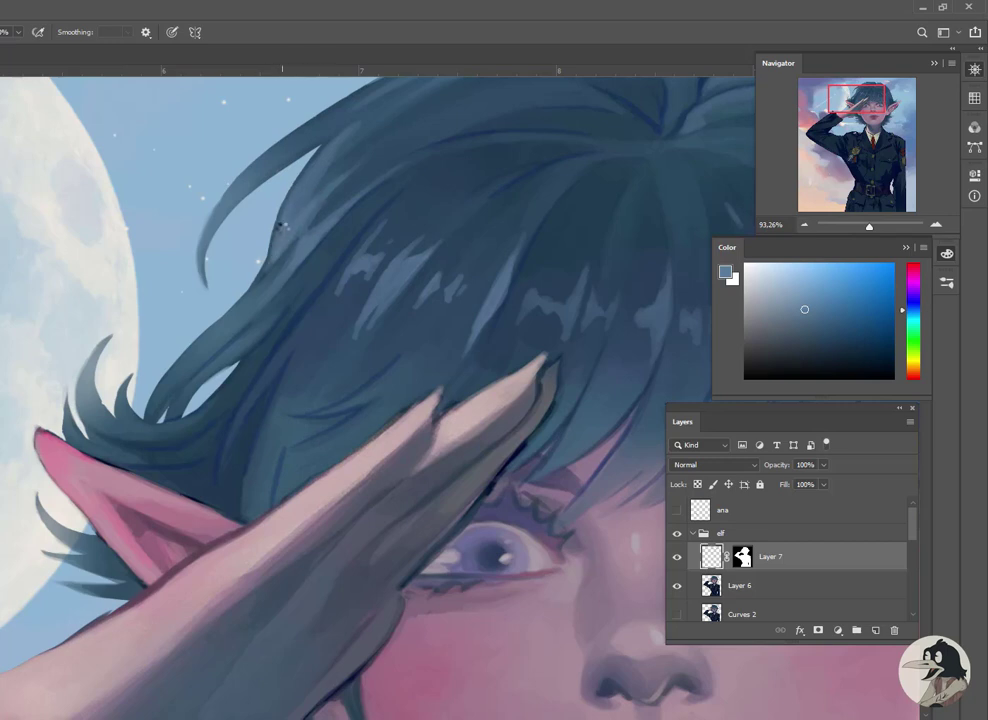
scroll(220, 190, "down", 1)
scroll(220, 190, "left", 1)
scroll(161, 360, "down", 1)
scroll(161, 360, "right", 1)
left_click(168, 255, "alt")
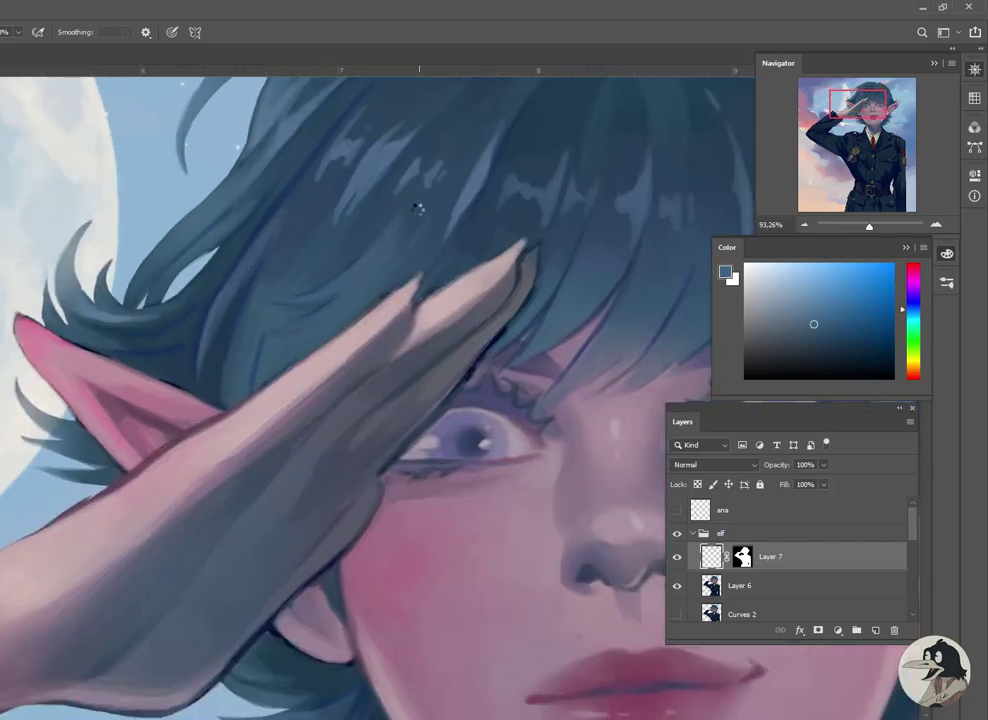
Sample hair tones near the ear, then settle on a soft pink from the ear itself
mouse_move(276, 375)
left_mouse_down()
mouse_move(154, 315)
mouse_move(227, 289)
left_mouse_up()
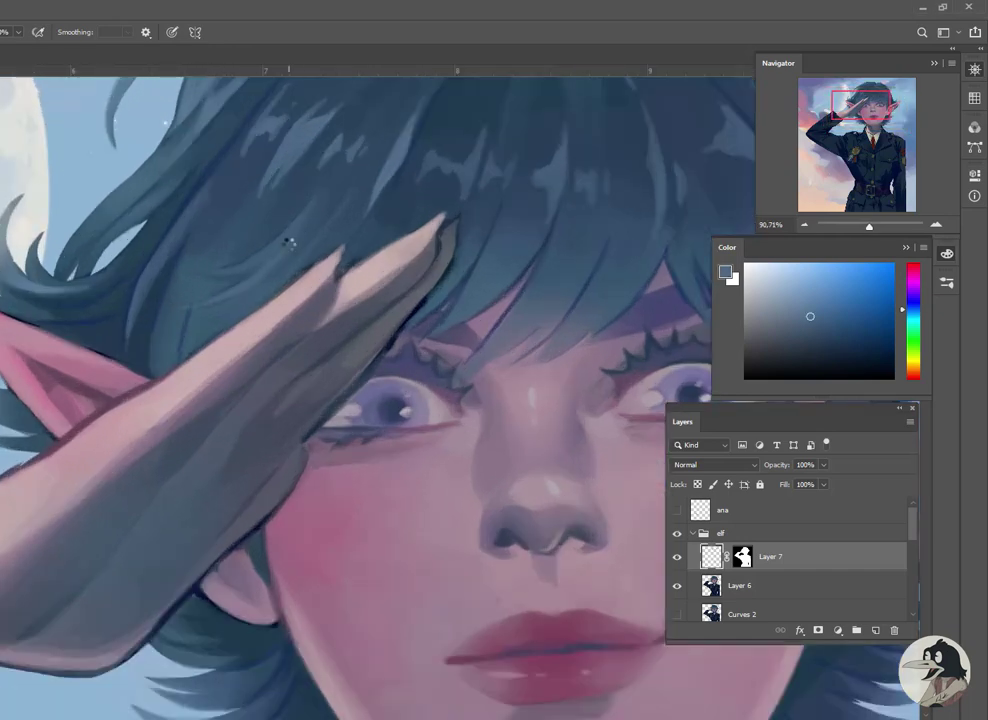
scroll(25, 418, "down", 5)
scroll(25, 418, "right", 1)
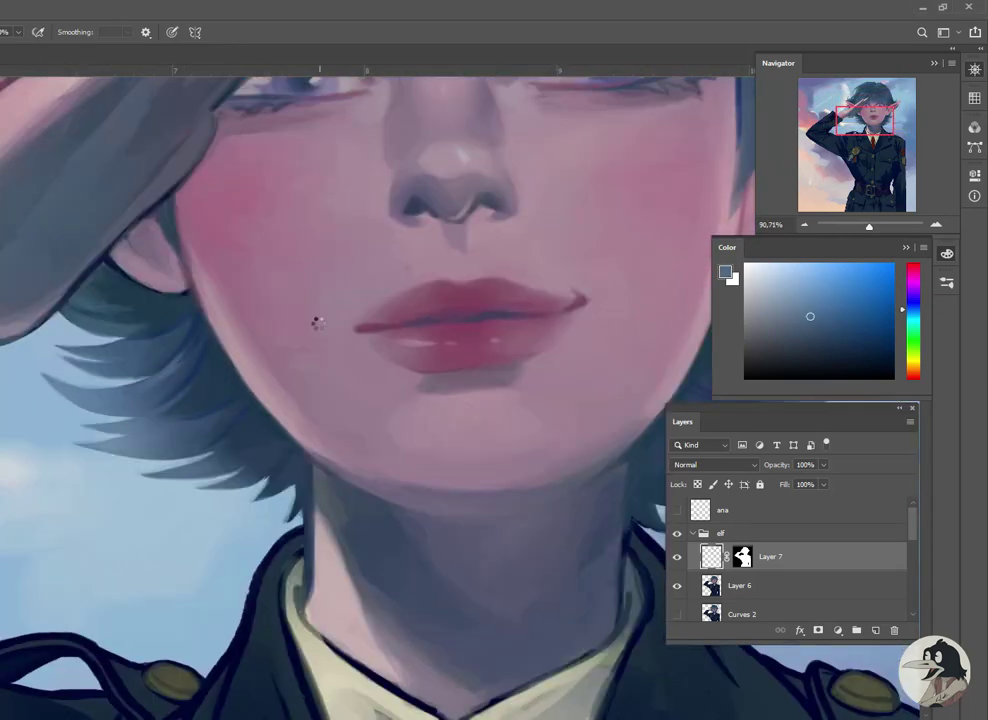
scroll(316, 322, "up", 4)
scroll(316, 322, "right", 7)
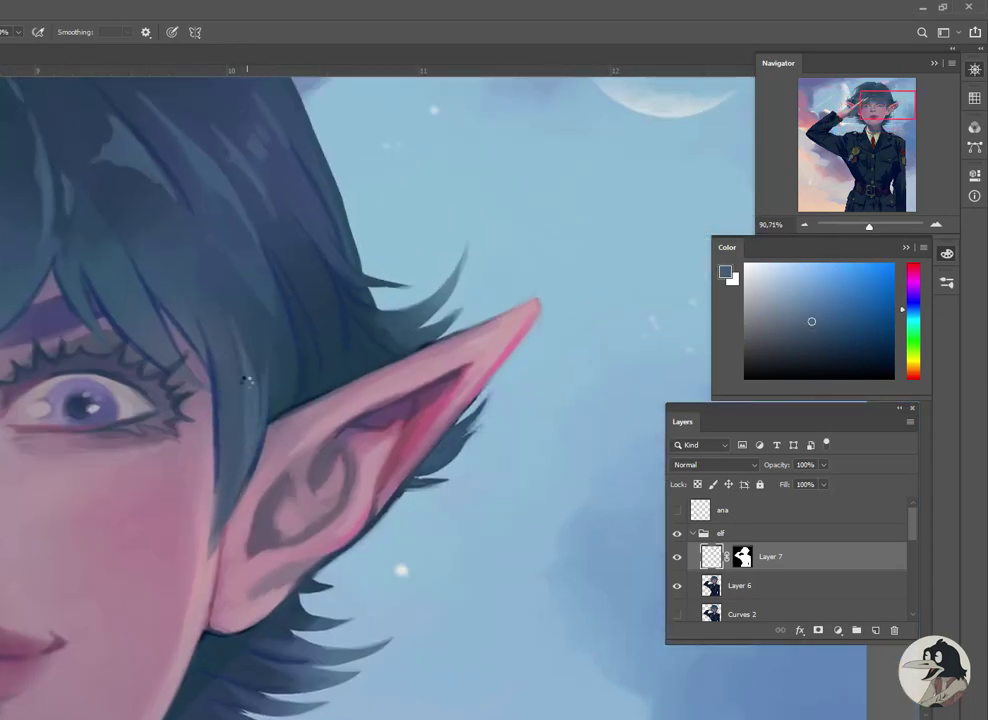
left_click(243, 209, "alt")
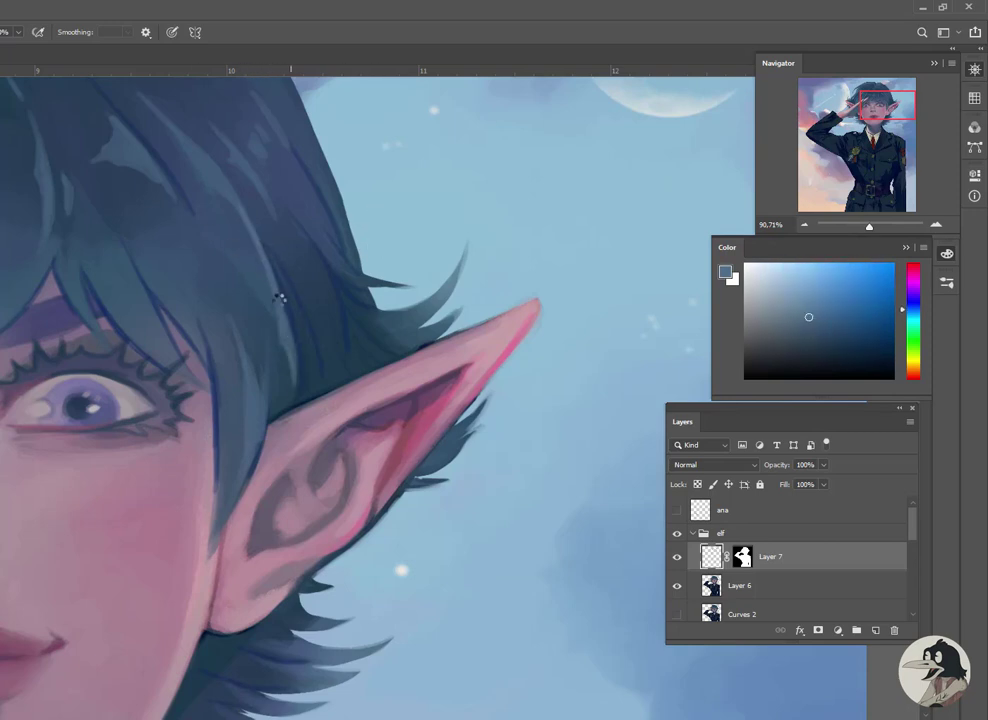
left_click(327, 304, "alt")
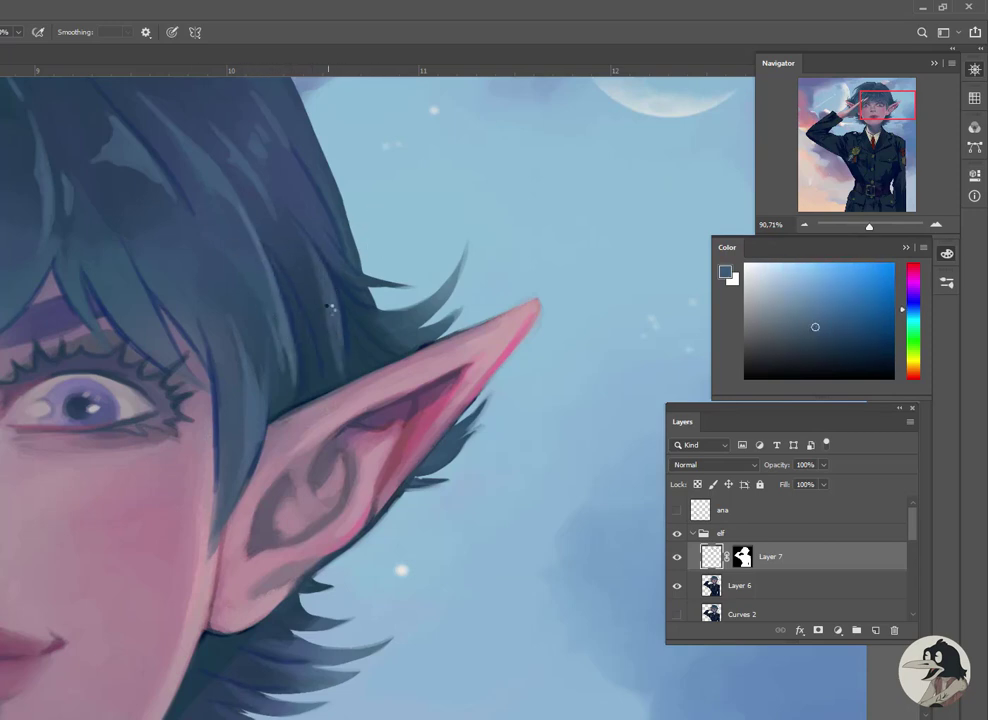
left_click(356, 302, "alt")
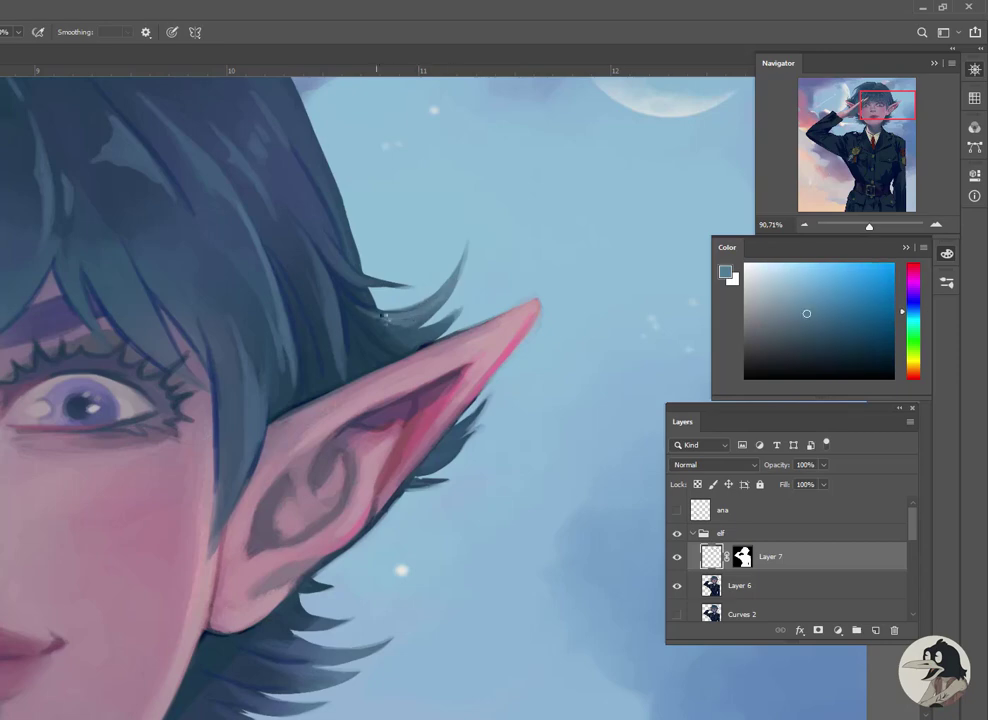
scroll(356, 302, "down", 3)
scroll(408, 390, "down", 2)
scroll(408, 390, "left", 5)
scroll(300, 300, "down", 3)
left_click(194, 203, "alt")
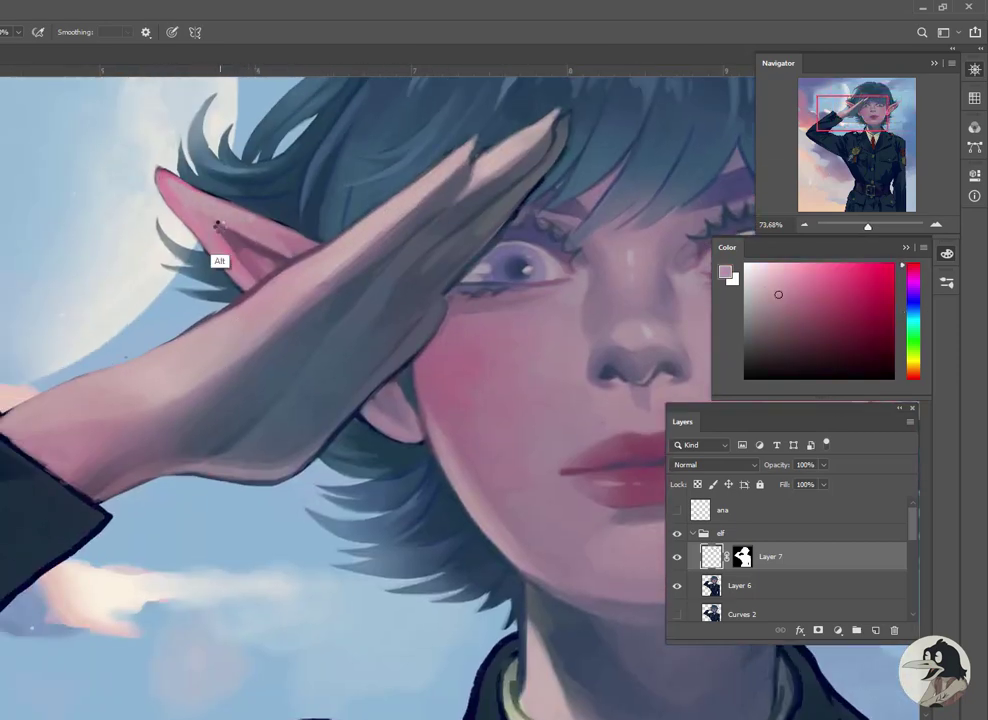
left_click(220, 260, "alt")
Add a new empty layer and sample dark navy and grey-blue tones from the uniform
scroll(158, 316, "left", 3)
scroll(158, 316, "down", 2)
key("ctrl+shift+alt+n")
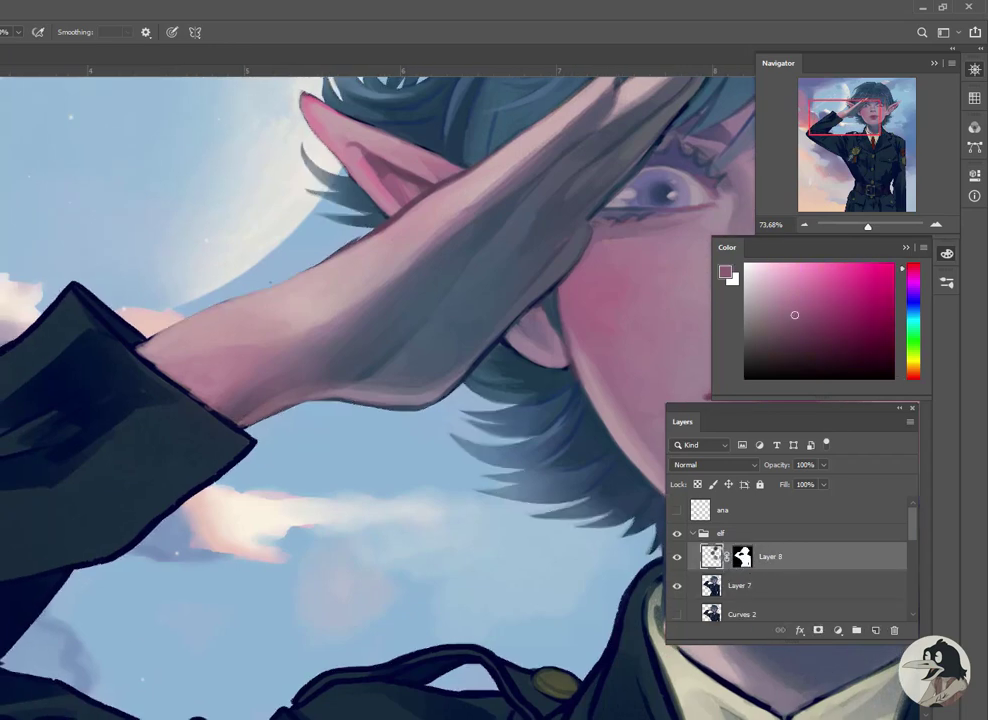
left_click(70, 285, "alt")
left_click(210, 408, "alt")
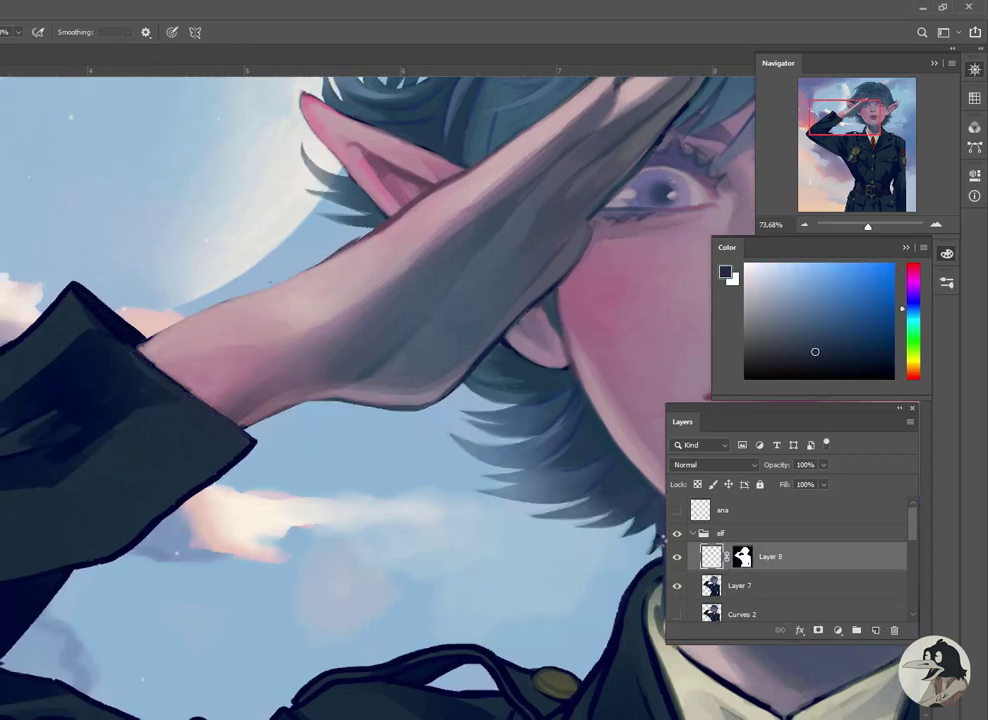
scroll(388, 311, "down", 3)
scroll(388, 311, "left", 3)
scroll(331, 265, "left", 1)
scroll(340, 256, "down", 2)
Sample a range of dark and lighter navy tones along the sleeve up to the elbow
left_click(299, 262, "alt")
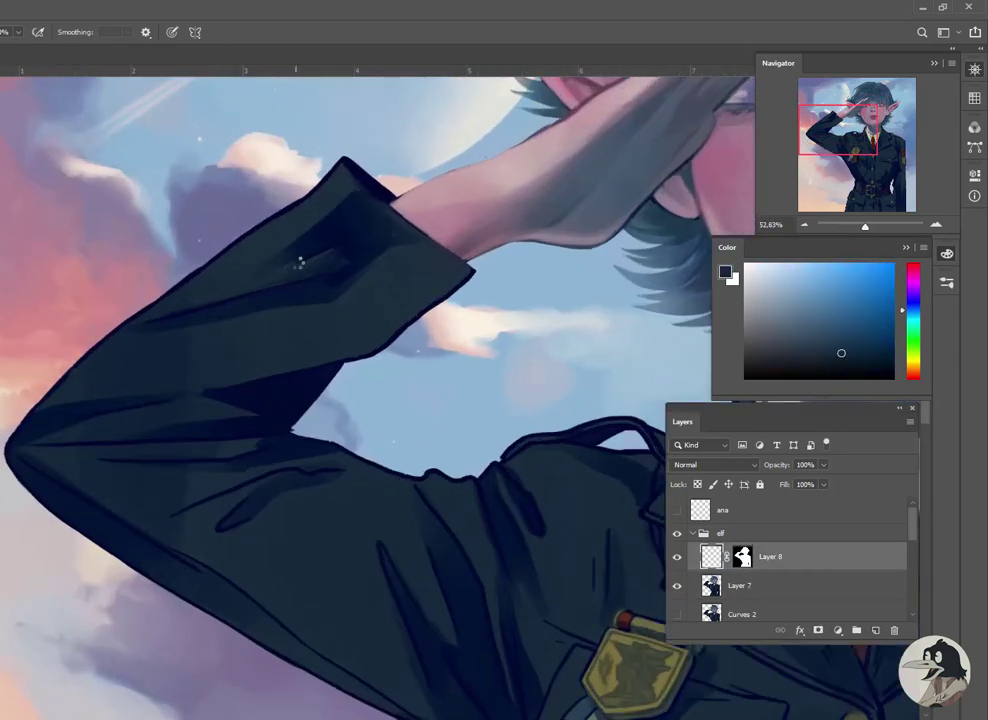
left_click(213, 293, "alt")
left_click(404, 243, "alt")
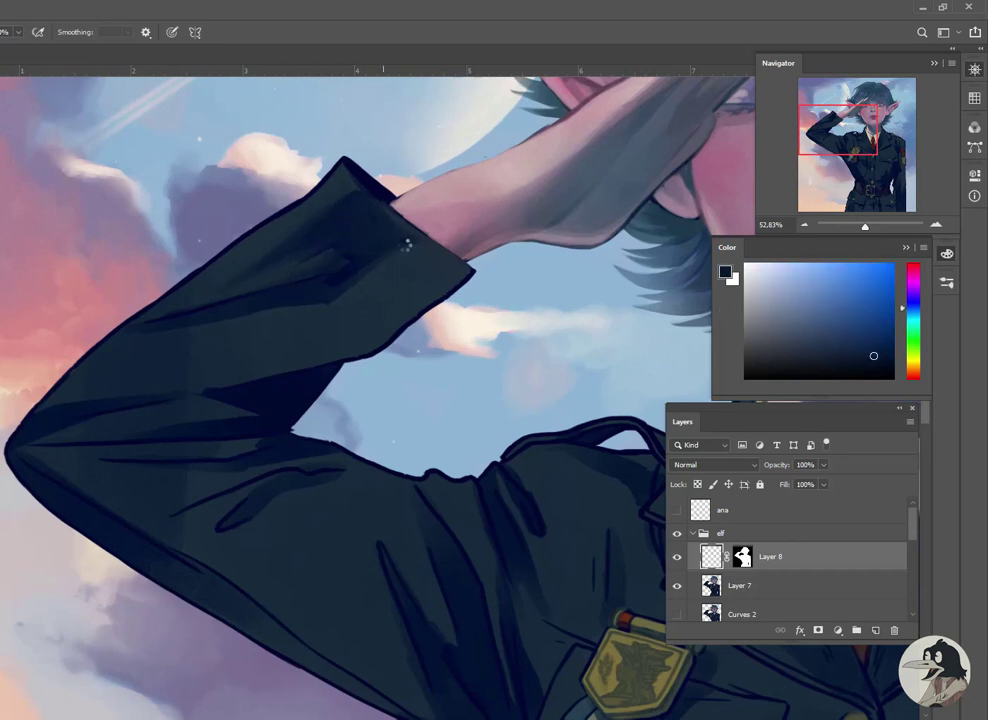
left_click(302, 287, "alt")
left_click(331, 273, "alt")
left_click(407, 243, "alt")
left_click(271, 304, "alt")
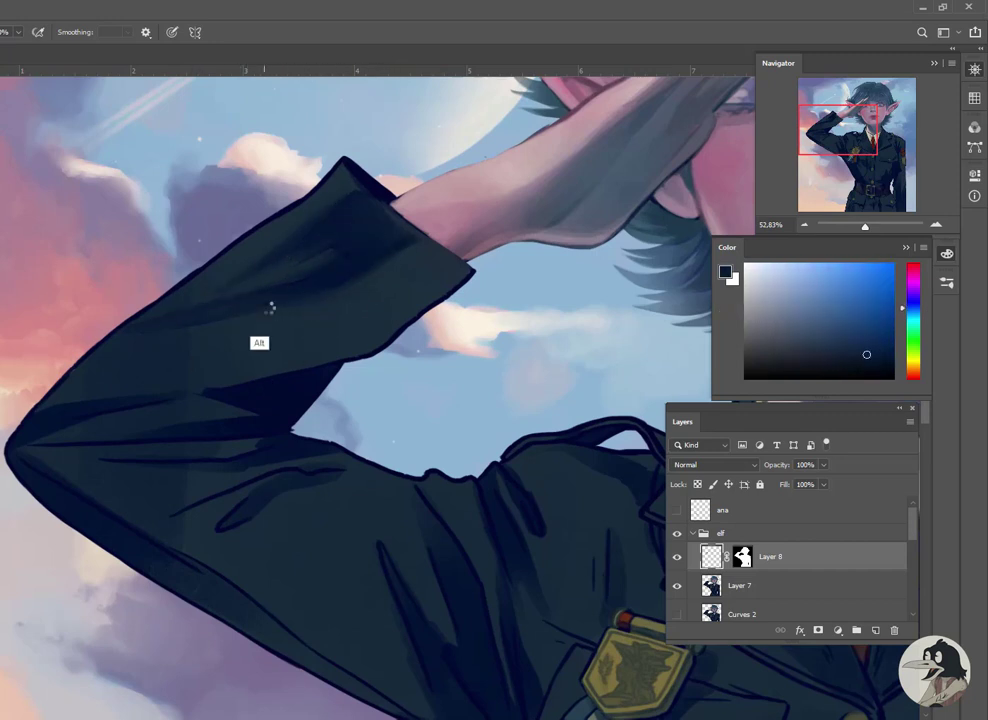
left_click(249, 303, "alt")
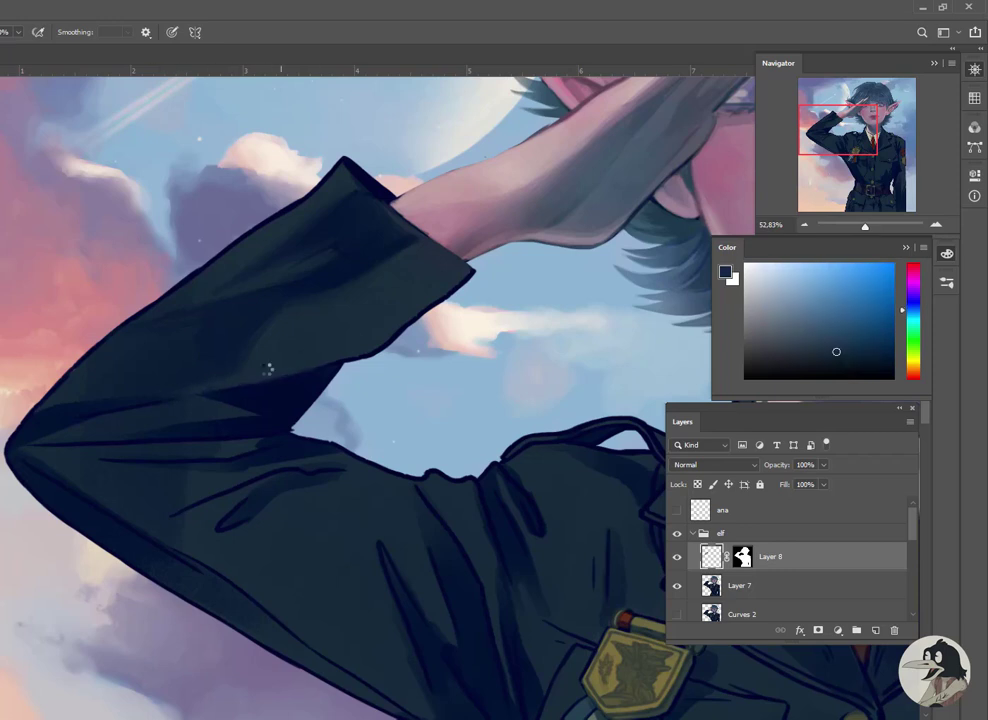
left_click_drag(72, 418, 209, 320)
left_click(300, 326, "alt")
left_click(172, 348, "alt")
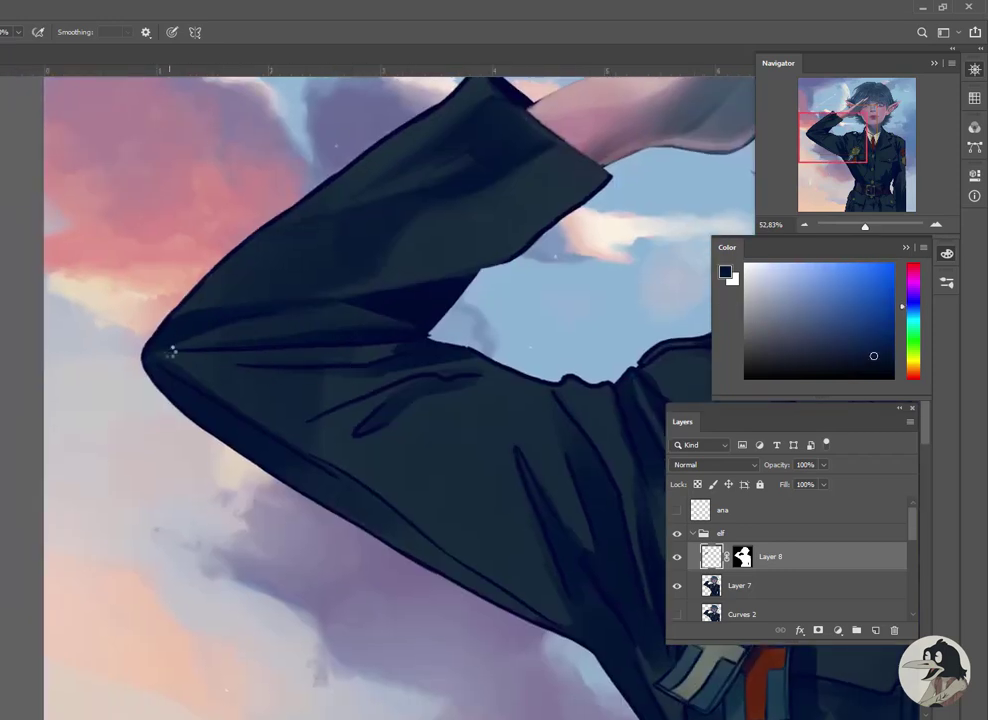
Soften the sleeve's dark crease, painting lighter mid tones and deeper shadows over the folds
mouse_move(378, 415)
left_mouse_down()
mouse_move(329, 408)
mouse_move(478, 366)
mouse_move(496, 402)
mouse_move(301, 342)
left_mouse_up()
left_click(490, 381, "alt")
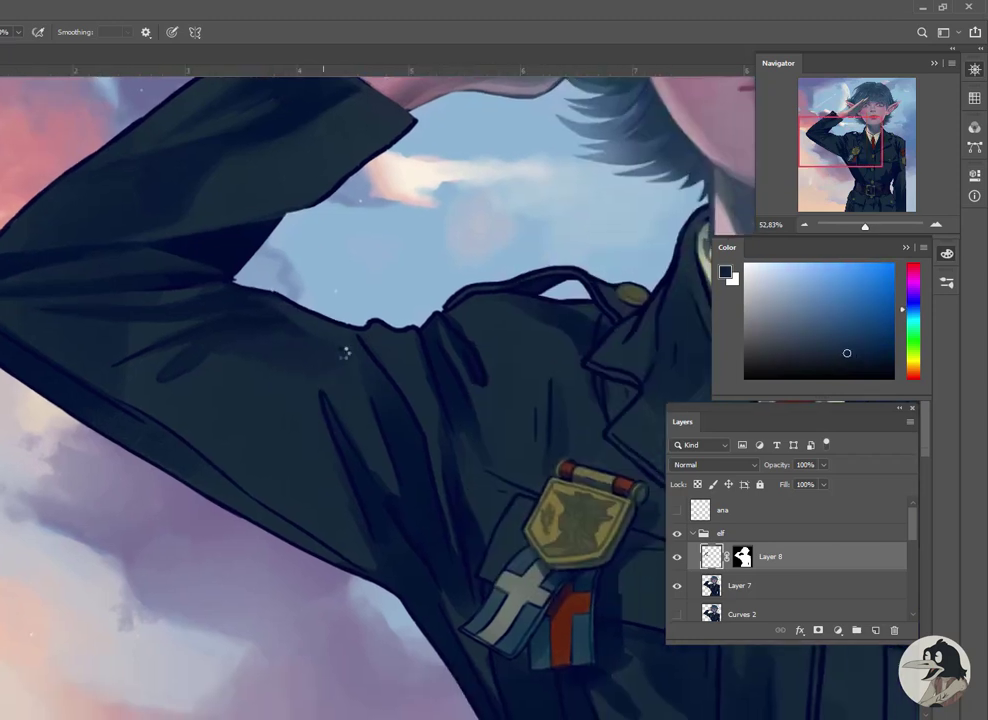
left_click(326, 404, "alt")
left_click(398, 492, "alt")
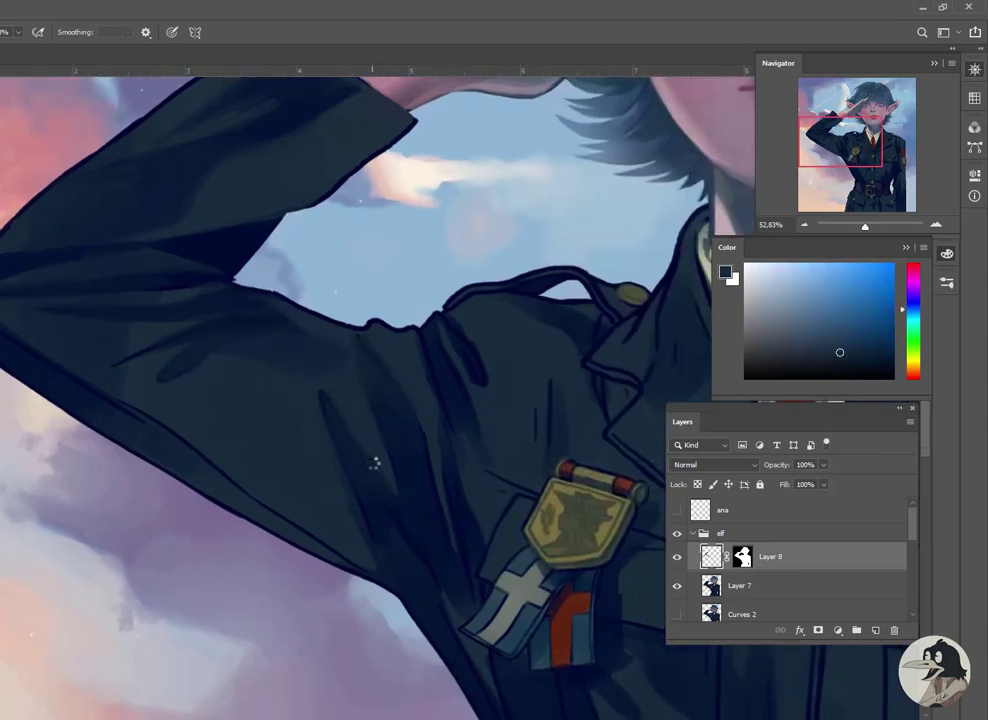
left_click(370, 514, "alt")
left_click(195, 434, "alt")
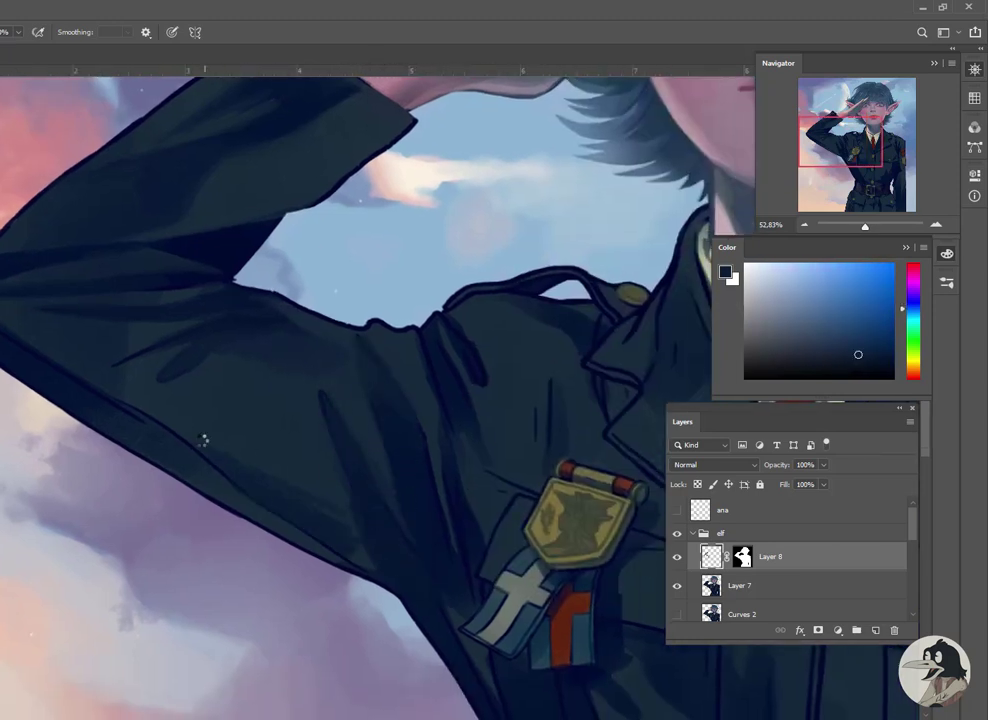
left_click(190, 434, "alt")
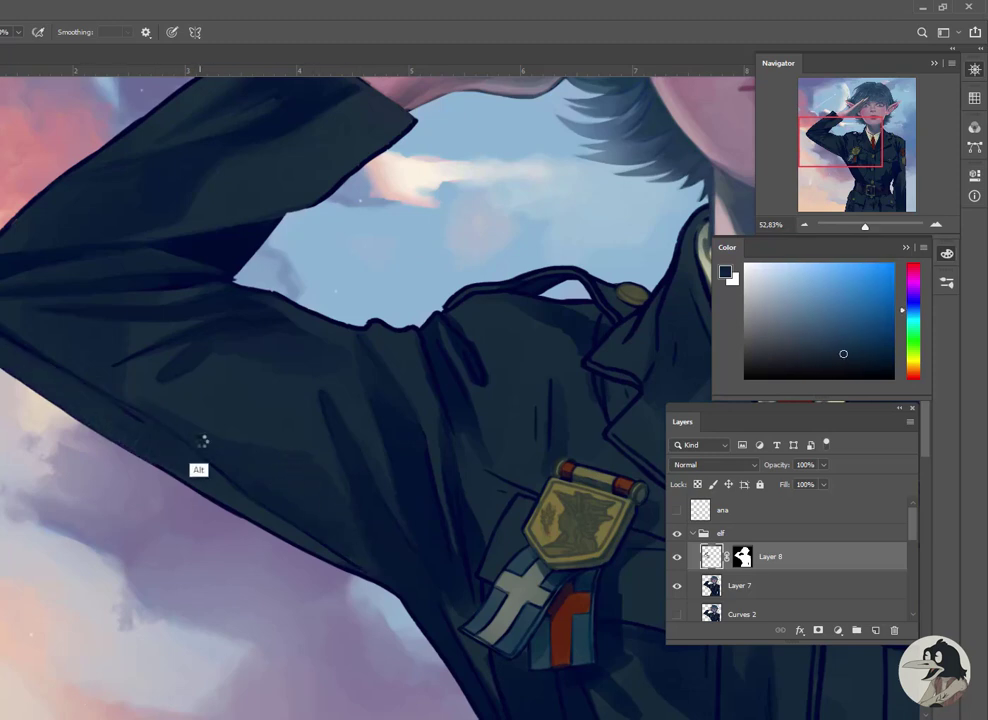
left_click(127, 413, "alt")
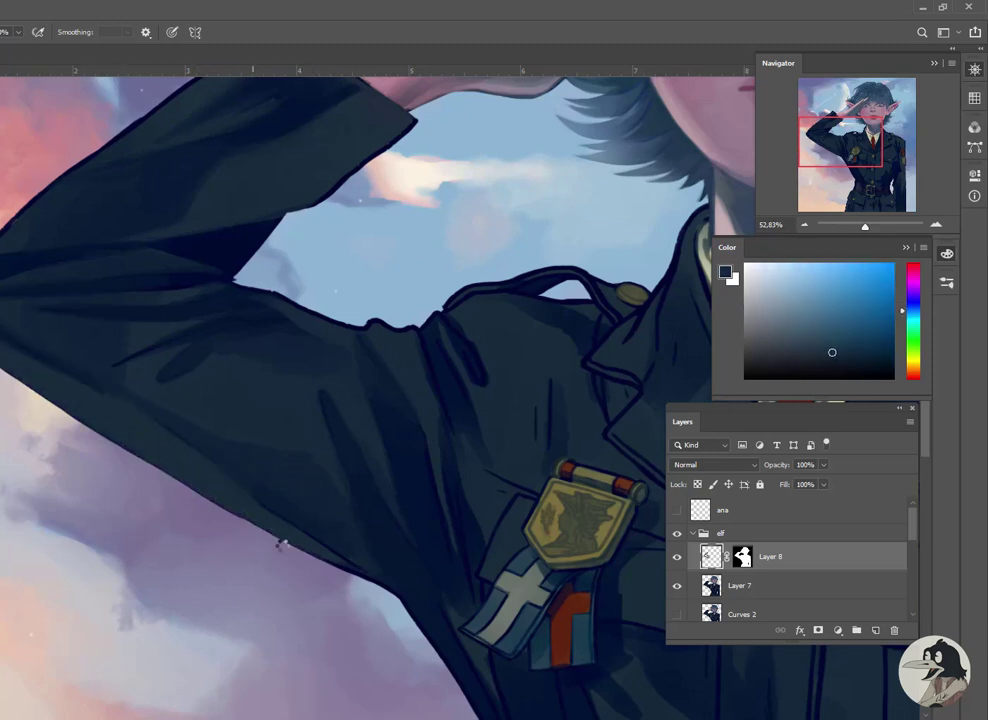
left_click(42, 351, "alt")
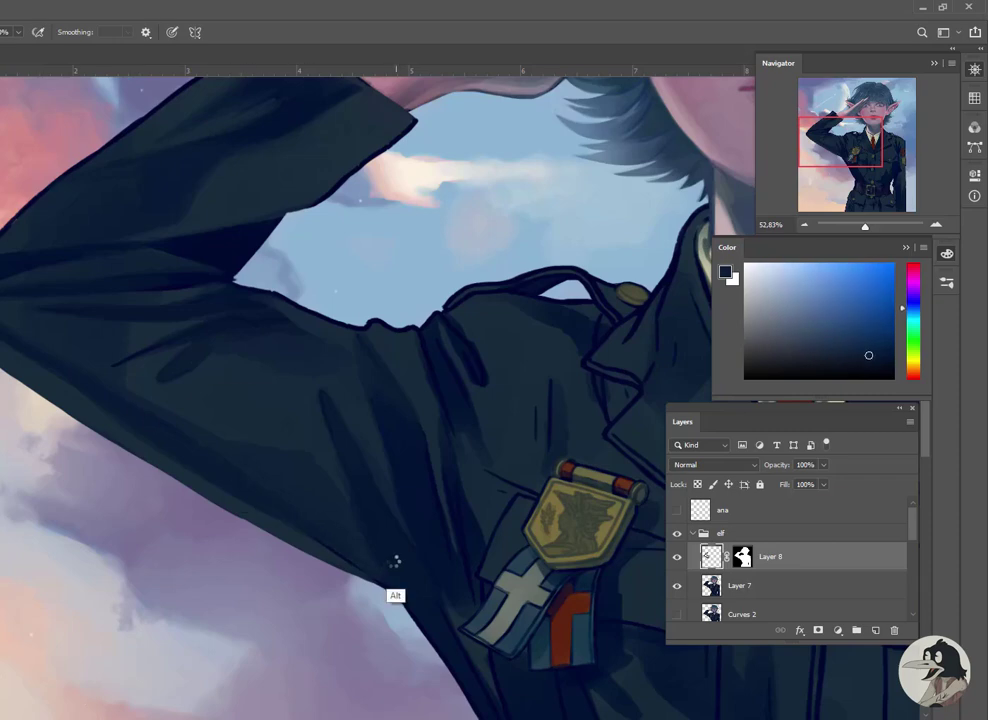
Sample blue jacket tones around the chest below the medal
left_click_drag(392, 562, 324, 350)
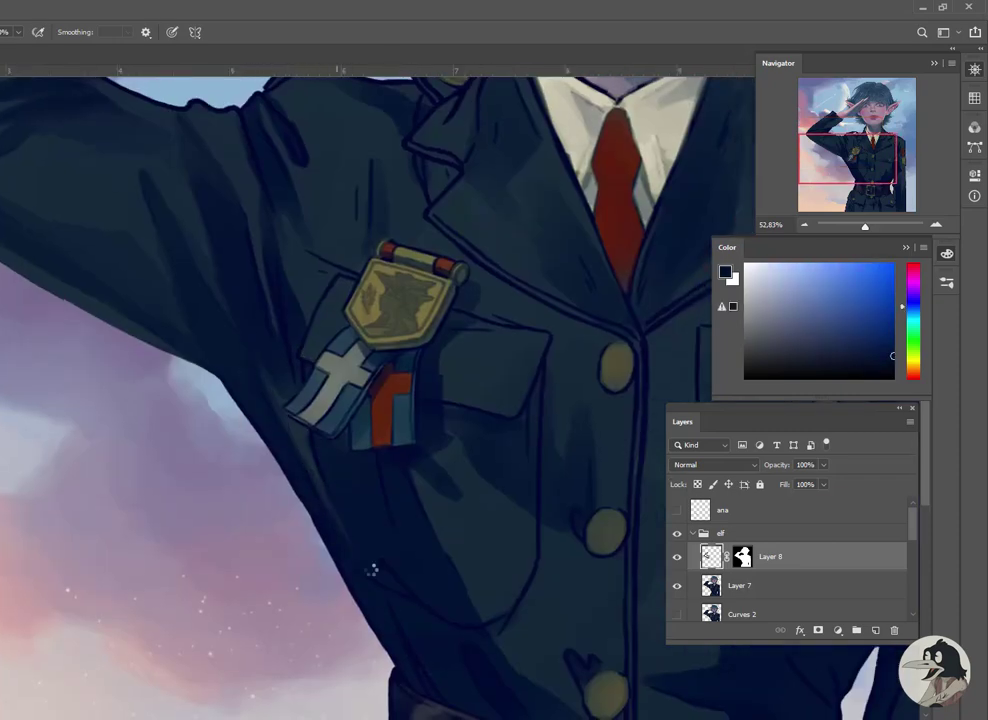
left_click_drag(421, 608, 331, 453)
left_click(300, 385, "alt")
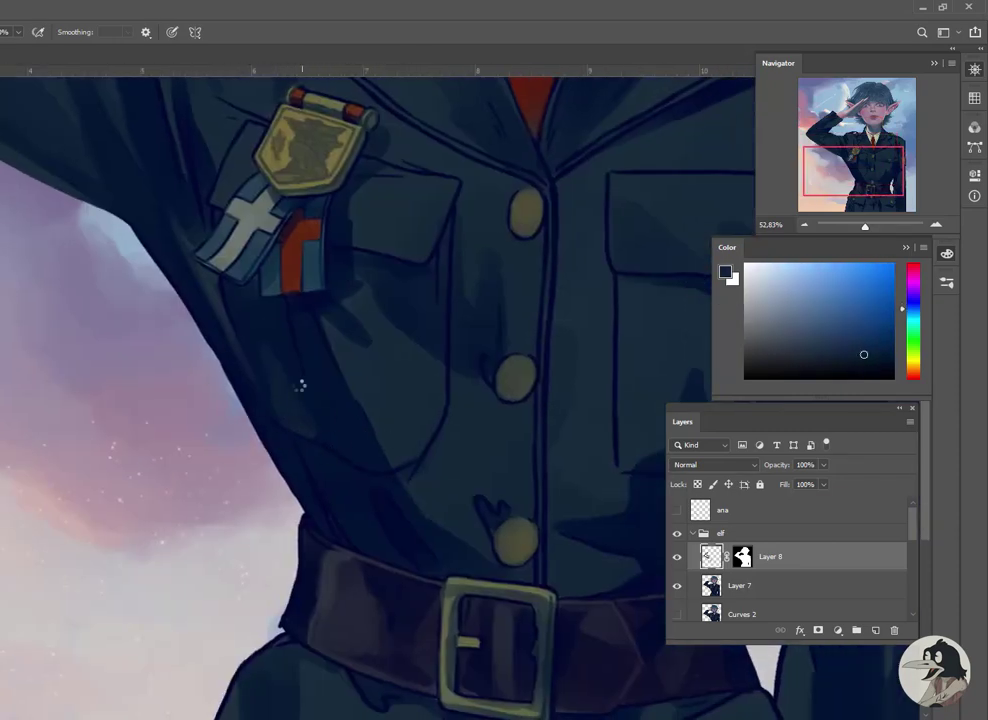
left_click(304, 326, "alt")
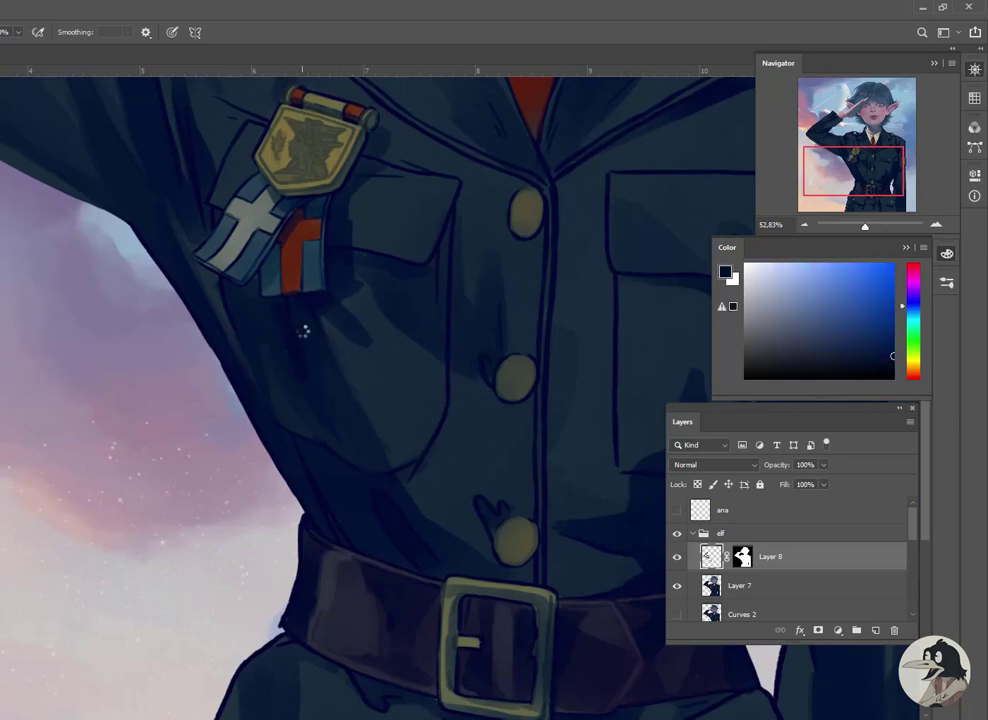
left_click(285, 302, "alt")
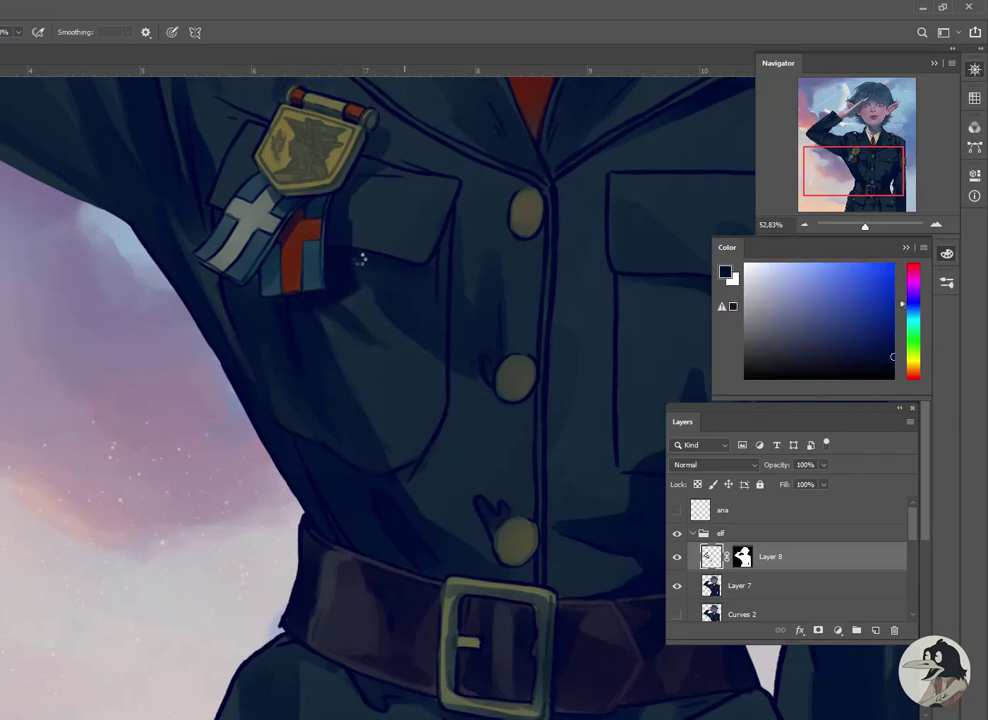
left_click(452, 238, "alt")
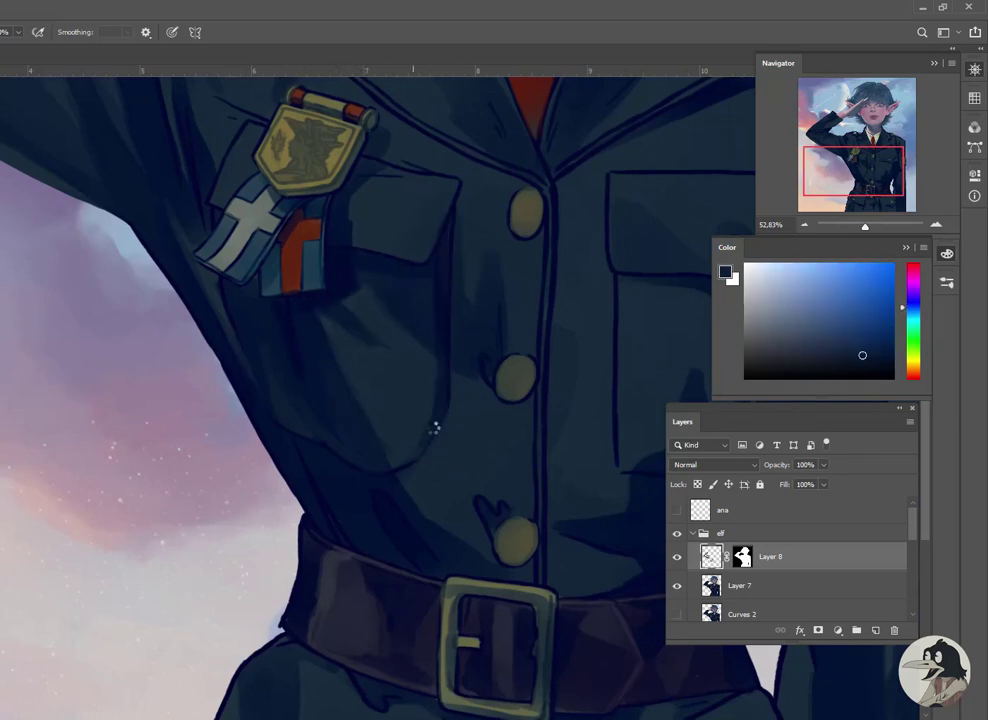
Blend shading on the lower jacket front near the belt and chest buttons
left_click_drag(434, 419, 341, 321)
left_click(283, 449, "alt")
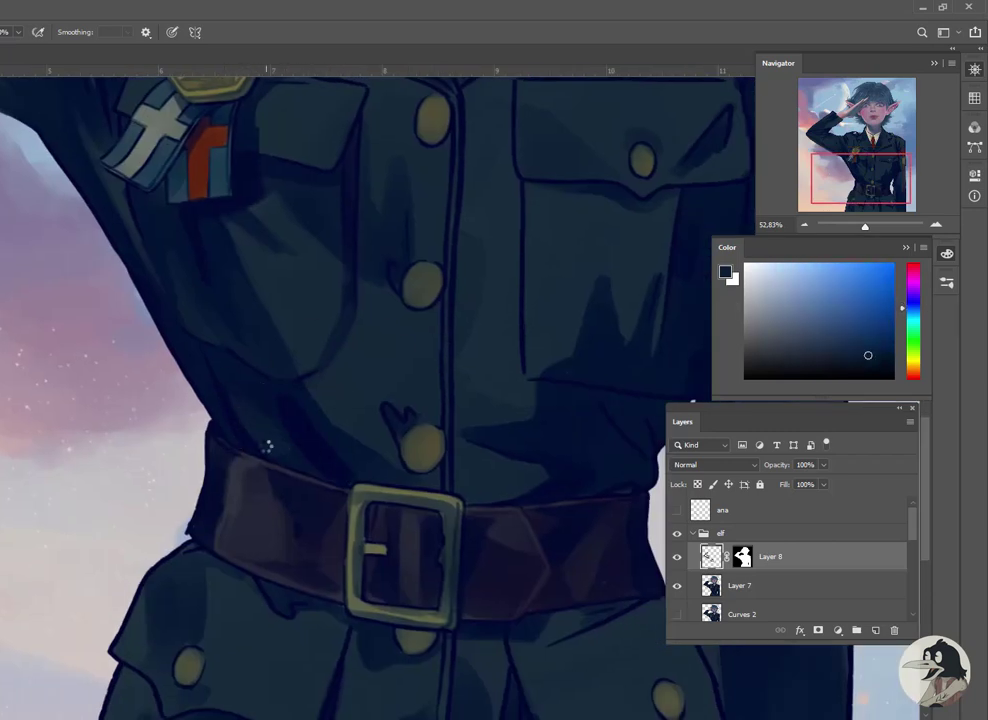
left_click(418, 432, "alt")
scroll(400, 420, "up", 3)
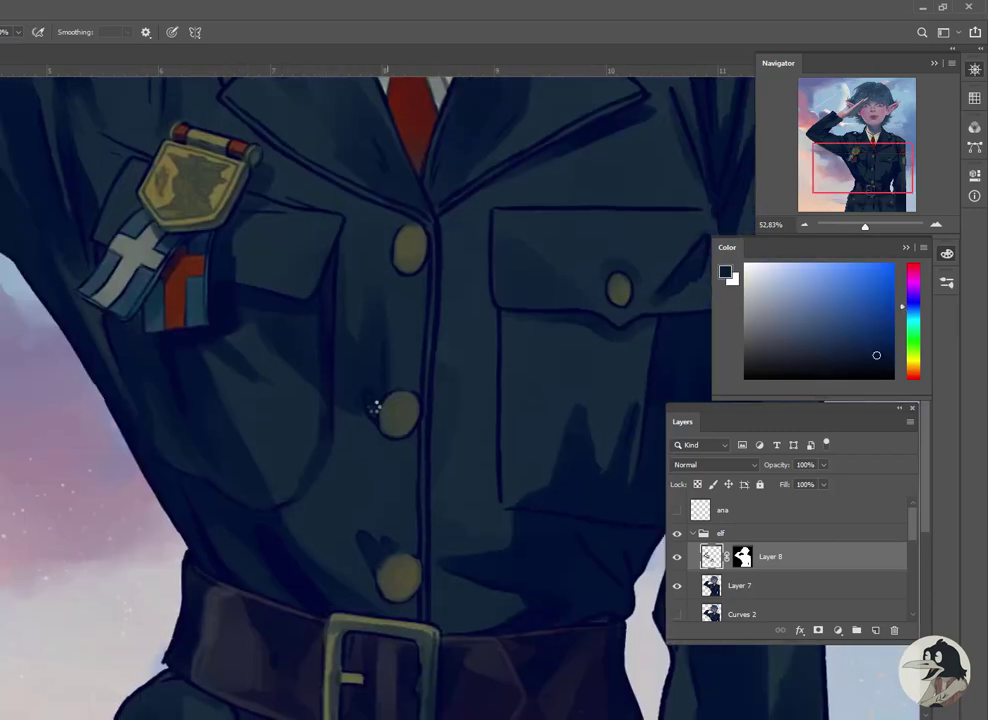
left_click(359, 322, "alt")
scroll(370, 440, "up", 6)
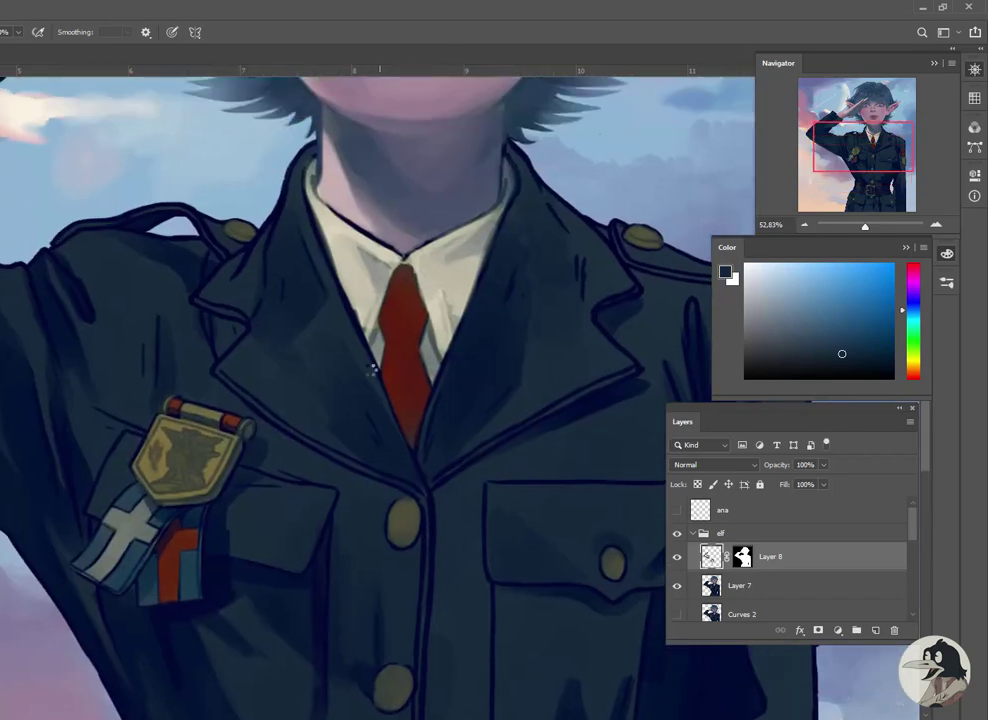
scroll(324, 345, "up", 3)
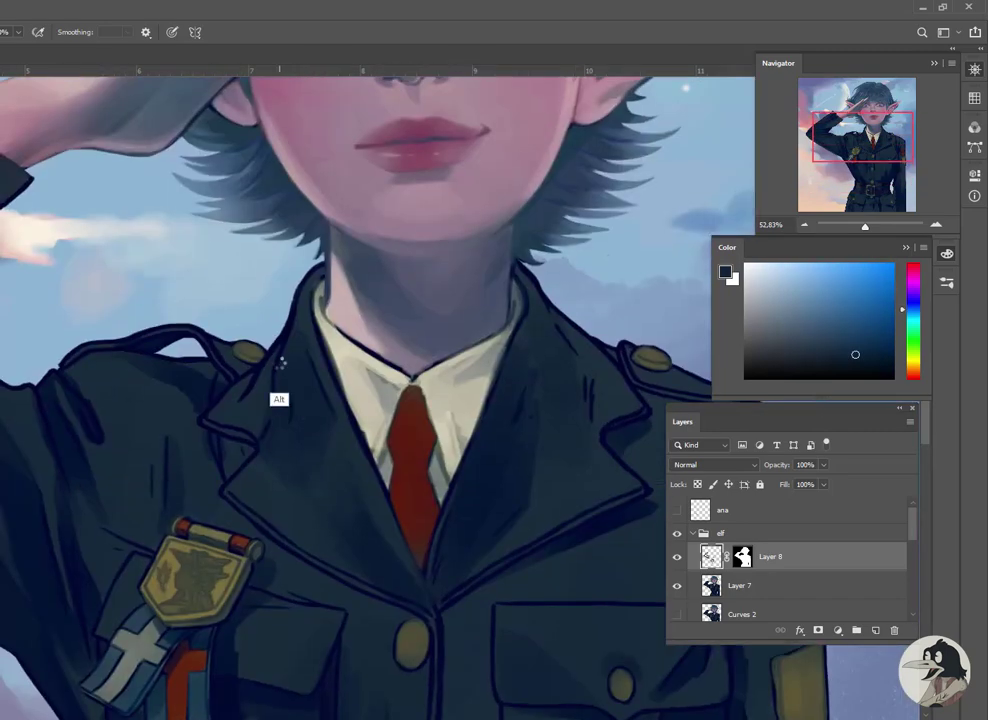
Blend shadow tones around the collar and lapel
left_click(302, 355, "alt")
left_click(287, 425, "alt")
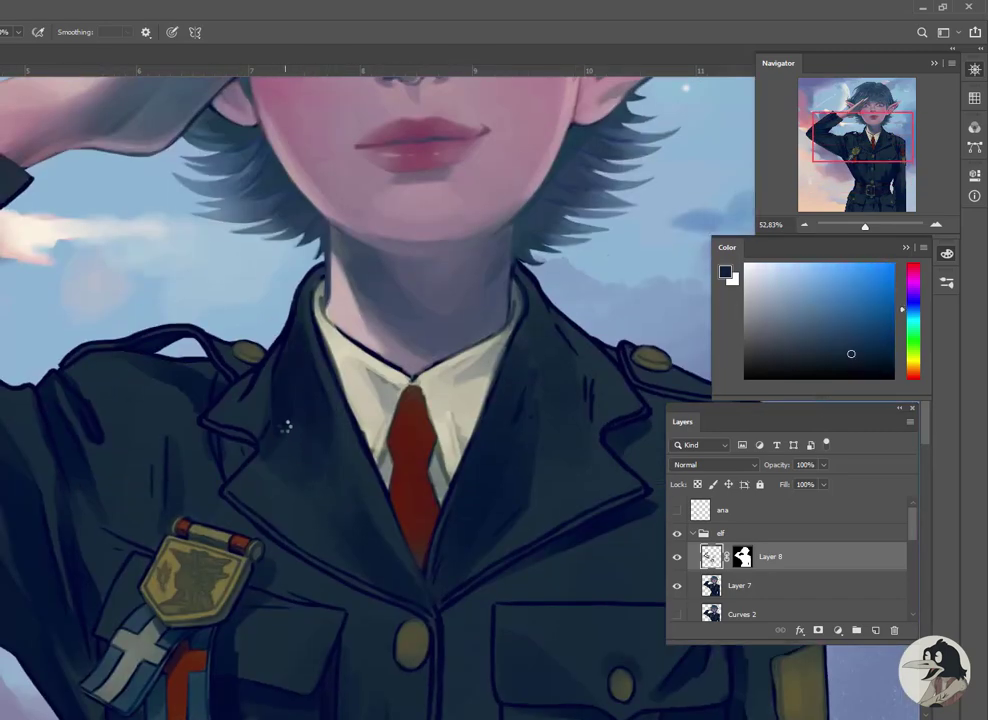
left_click(293, 434, "alt")
scroll(300, 400, "left", 3)
scroll(300, 400, "down", 1)
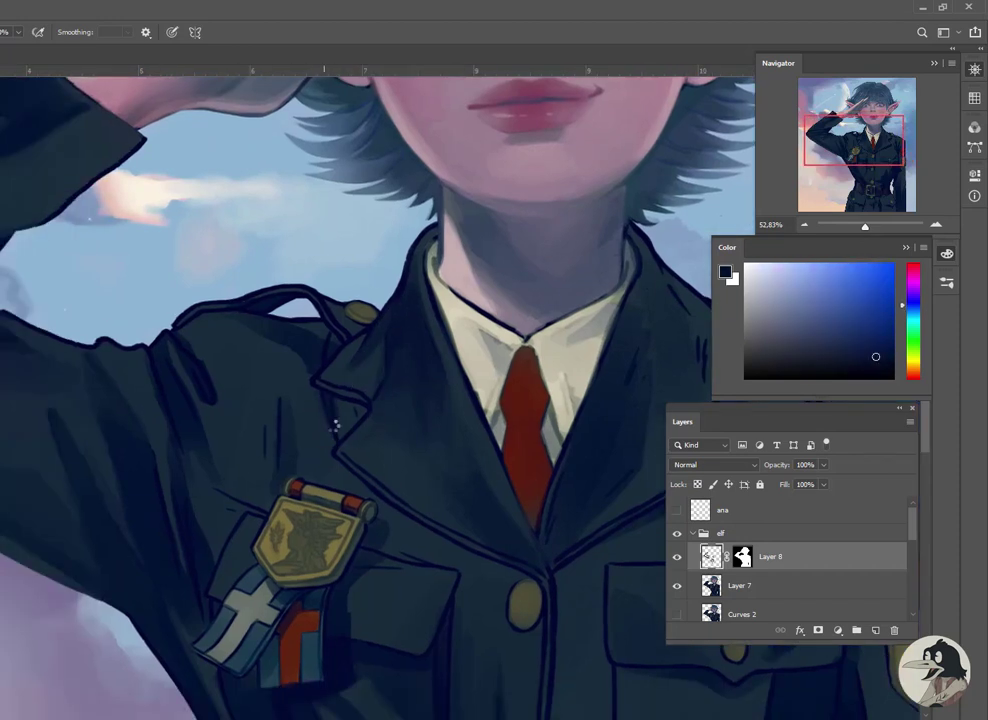
left_click(343, 400, "alt")
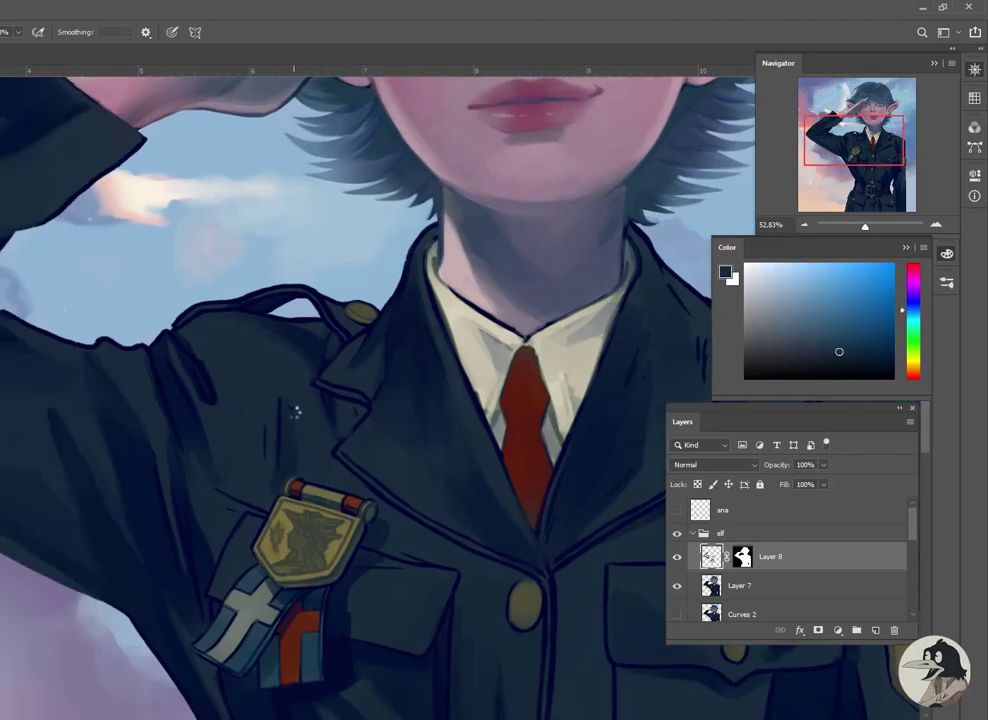
Blend the shoulder fabric with light and dark jacket tones
scroll(271, 353, "left", 2)
scroll(271, 353, "up", 1)
left_click(302, 399, "alt")
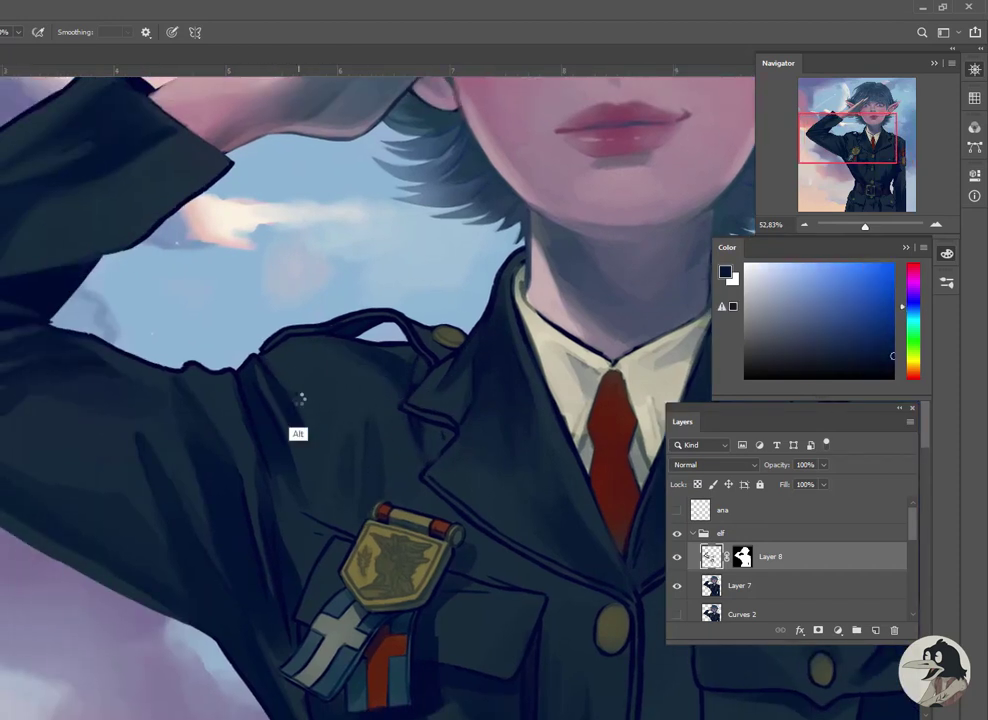
left_click(259, 383, "alt")
left_click(259, 383, "alt")
left_click(247, 375, "alt")
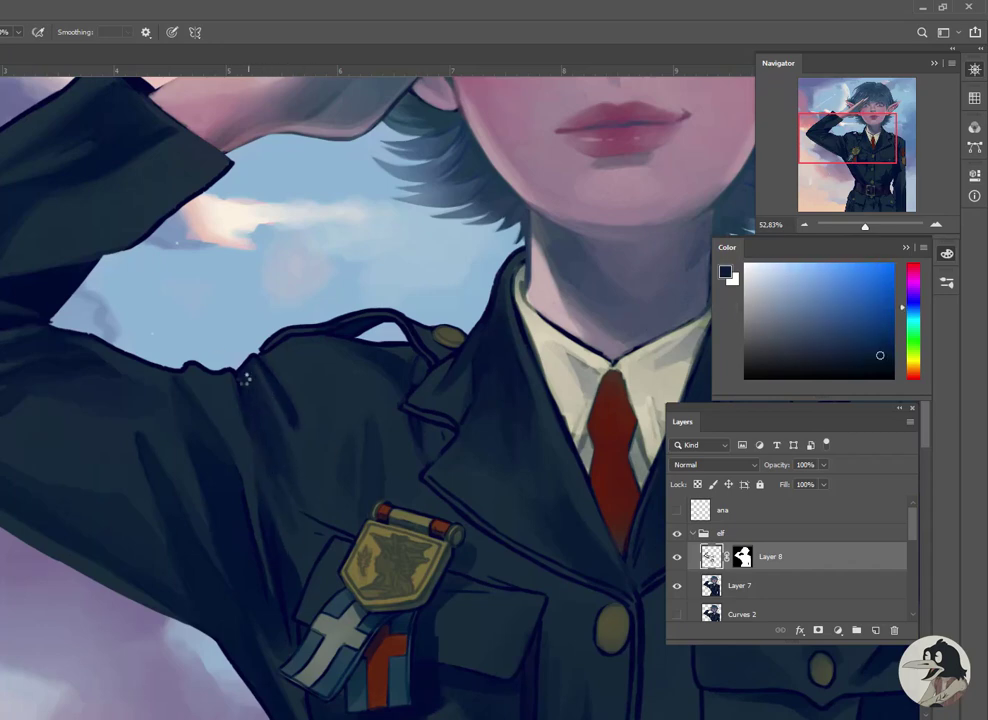
left_click(230, 376, "alt")
scroll(430, 466, "down", 5)
scroll(250, 348, "right", 5)
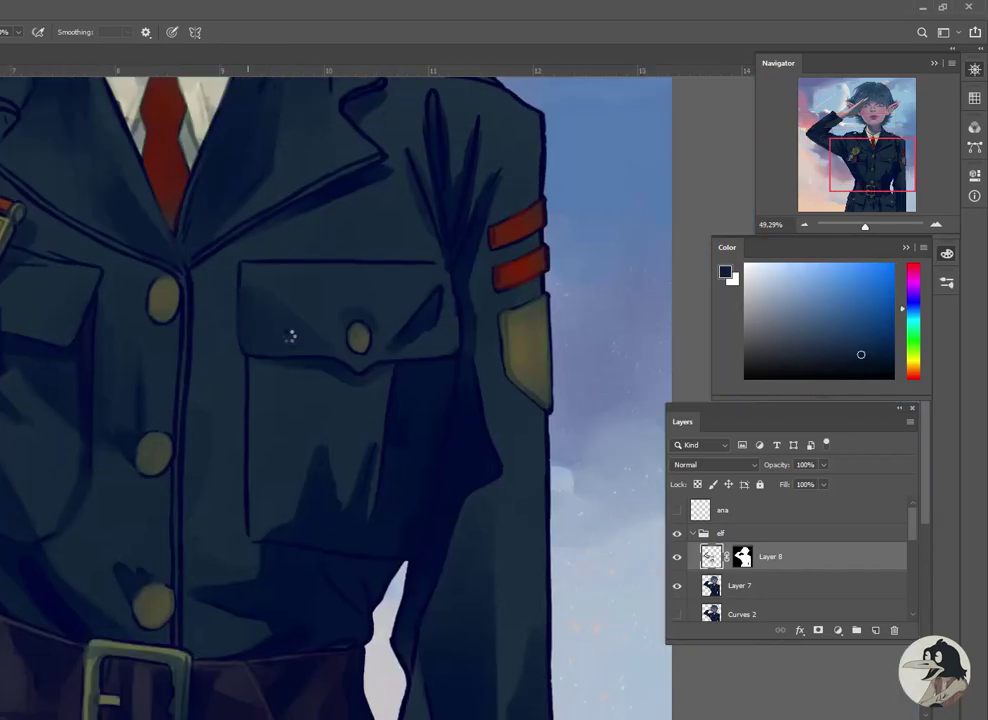
Blend shading around the breast pocket and under its flap
left_click(375, 375, "alt")
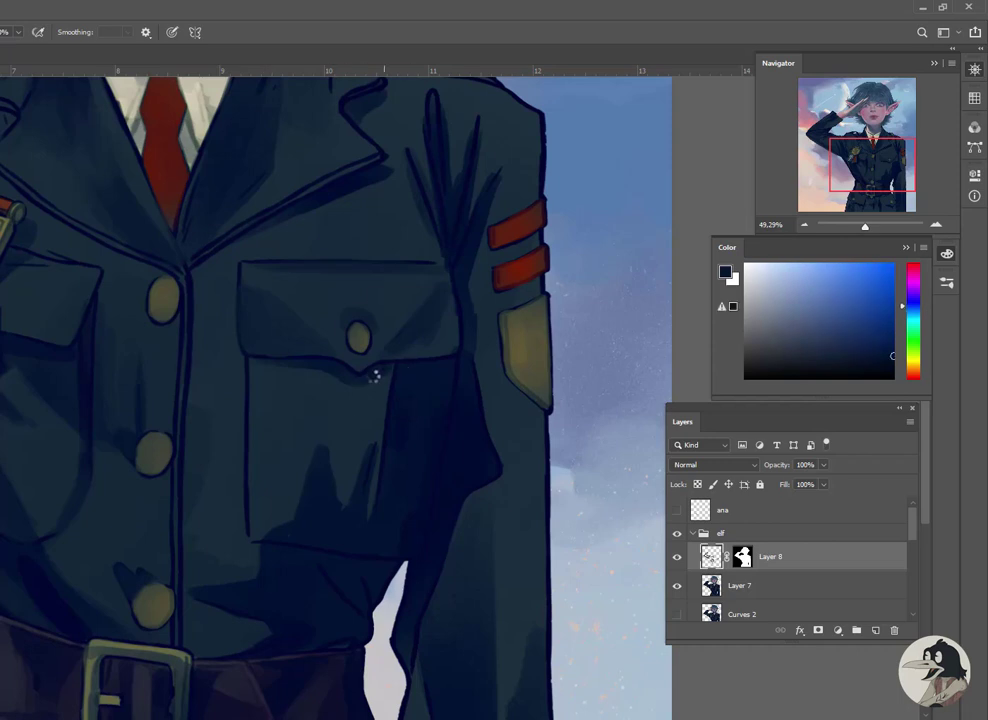
left_click(377, 439, "alt")
left_click(329, 456, "alt")
left_click(340, 461, "alt")
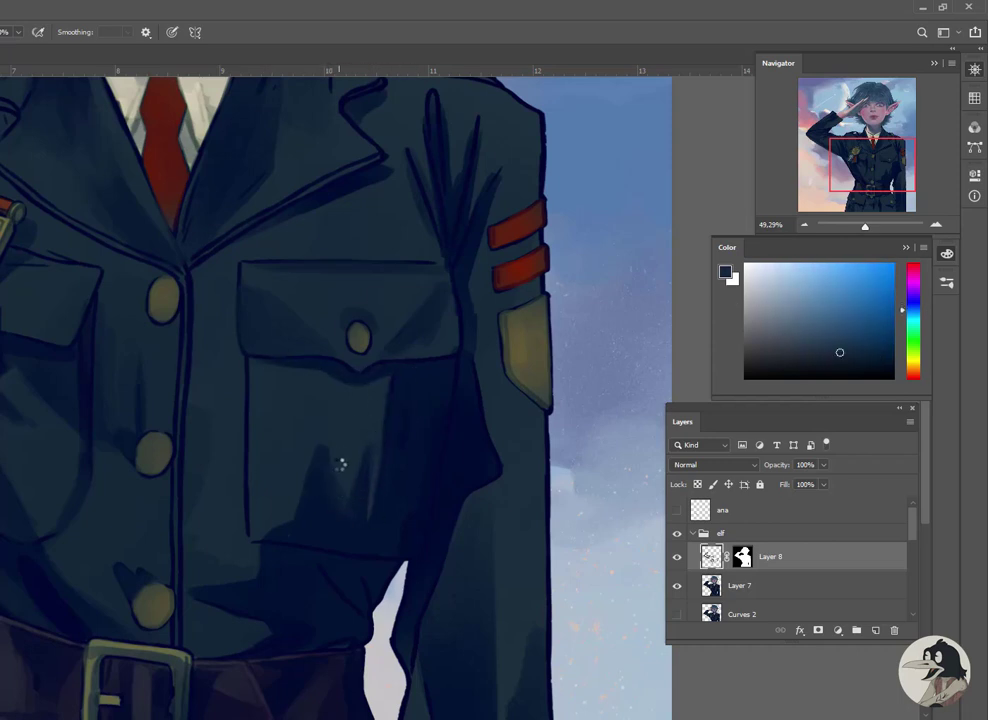
left_click(332, 514, "alt")
left_click(278, 534, "alt")
scroll(452, 457, "down", 3)
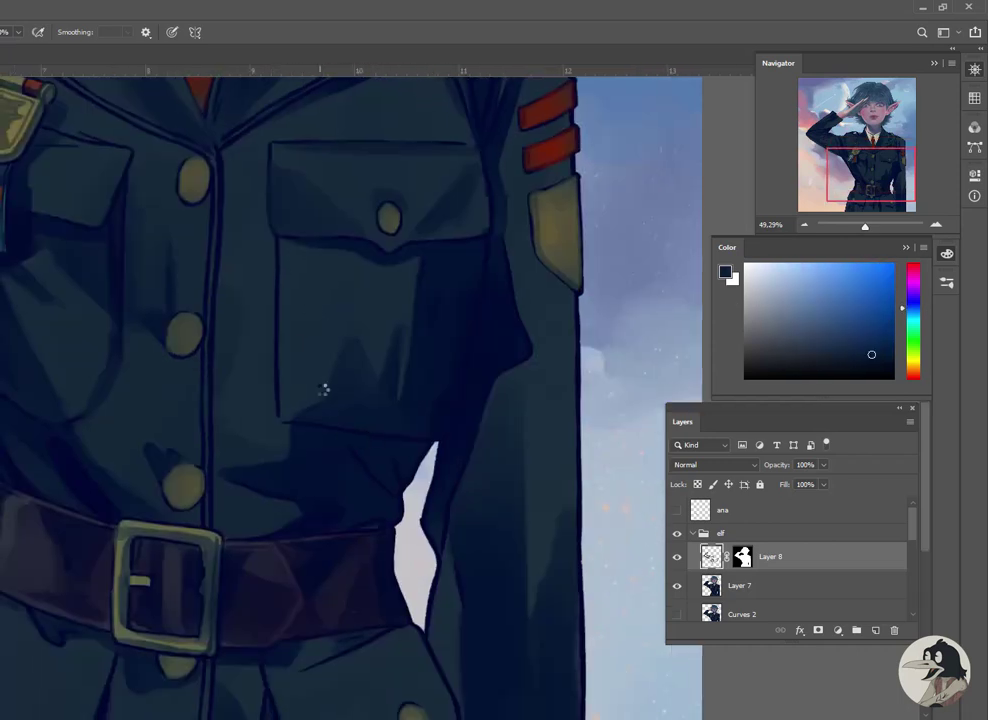
Blend the jacket below the pocket with deep blue waist shadows
left_click(272, 468, "alt")
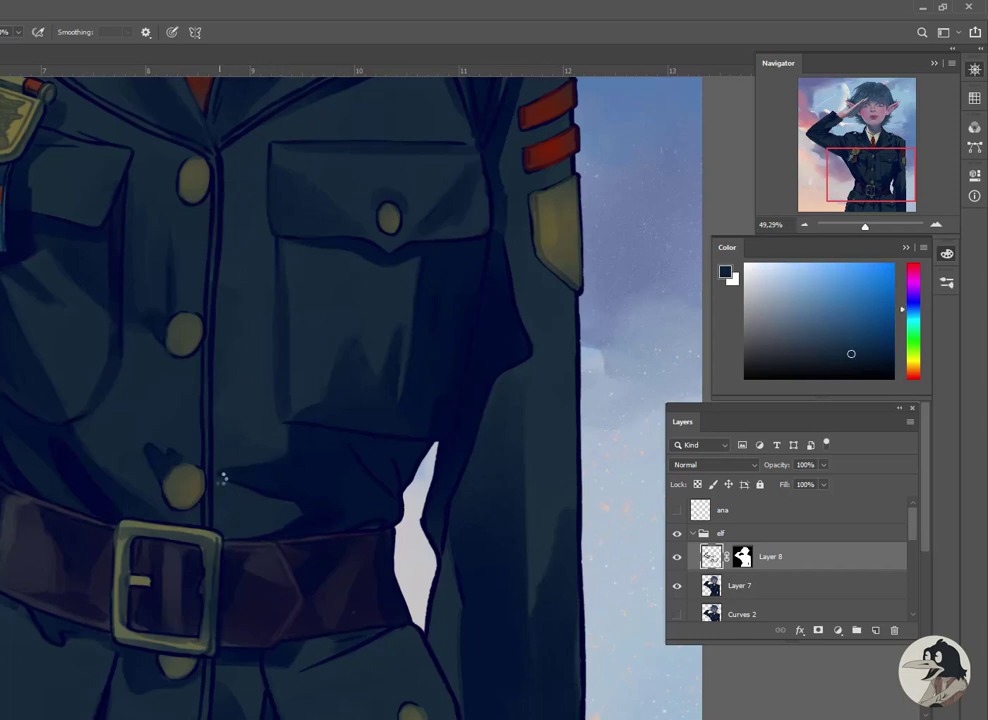
left_click(338, 467, "alt")
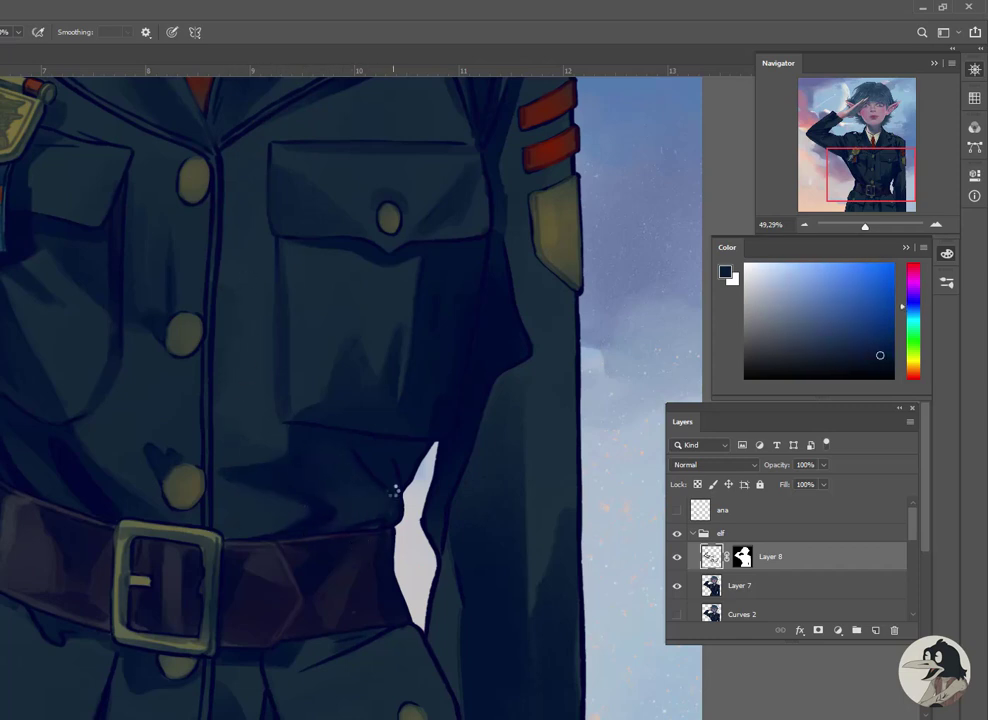
left_click(396, 450, "alt")
scroll(438, 511, "up", 4)
scroll(400, 490, "right", 3)
Soften the shoulder fold beside the arm stripes with light and shadow tones
left_click(322, 353, "alt")
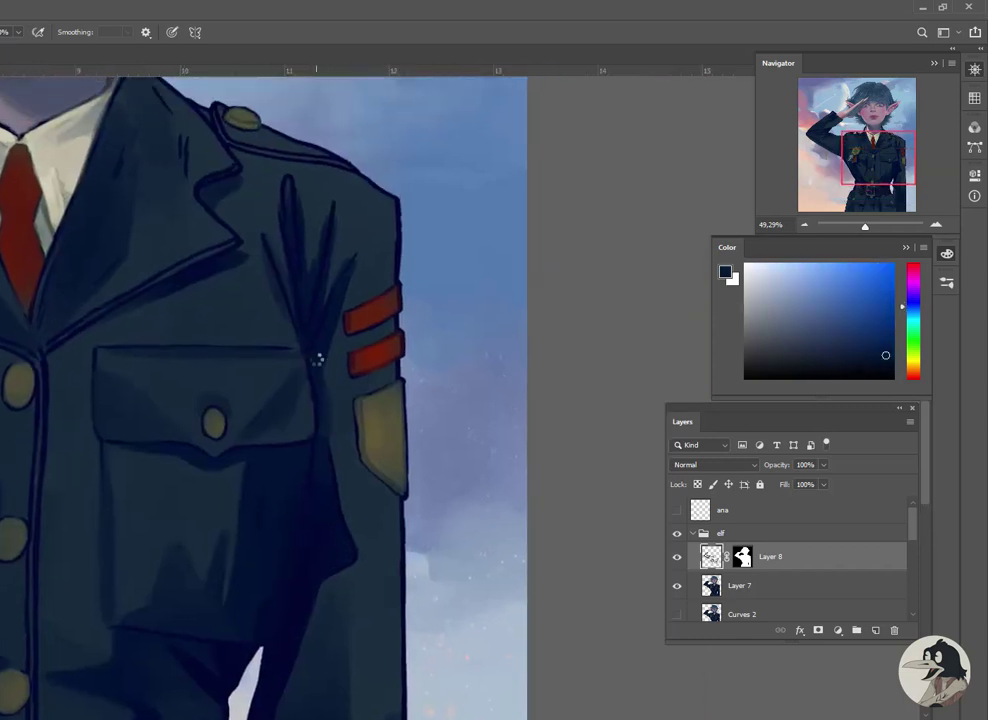
left_click(331, 467, "alt")
left_click(331, 316, "alt")
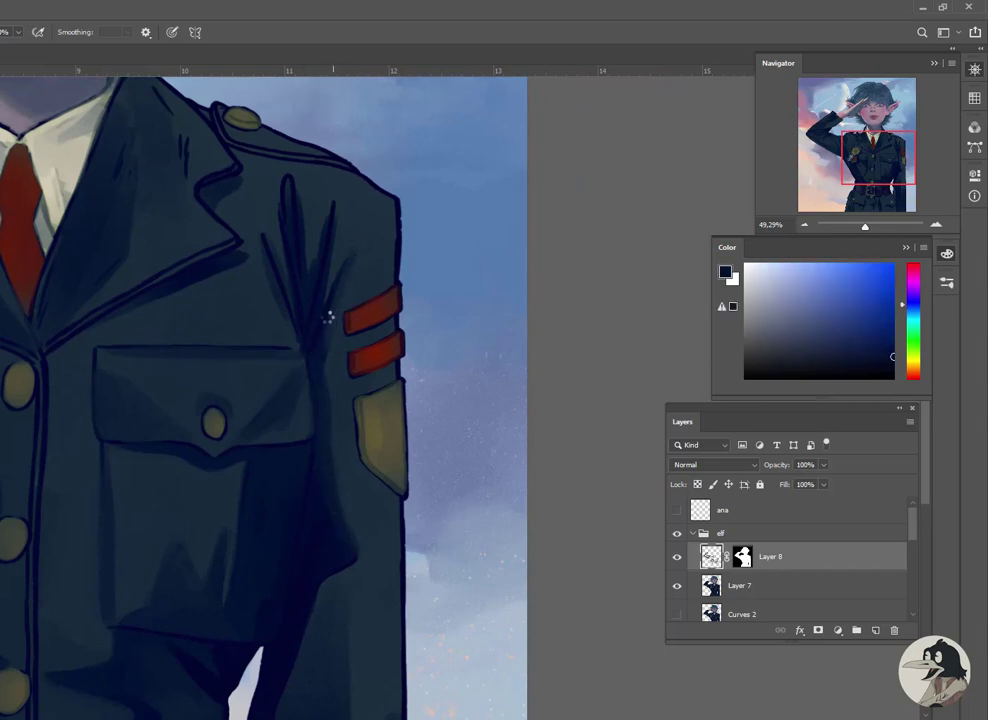
left_click(302, 221, "alt")
left_click(305, 208, "alt")
left_click(298, 247, "alt")
left_click(280, 216, "alt")
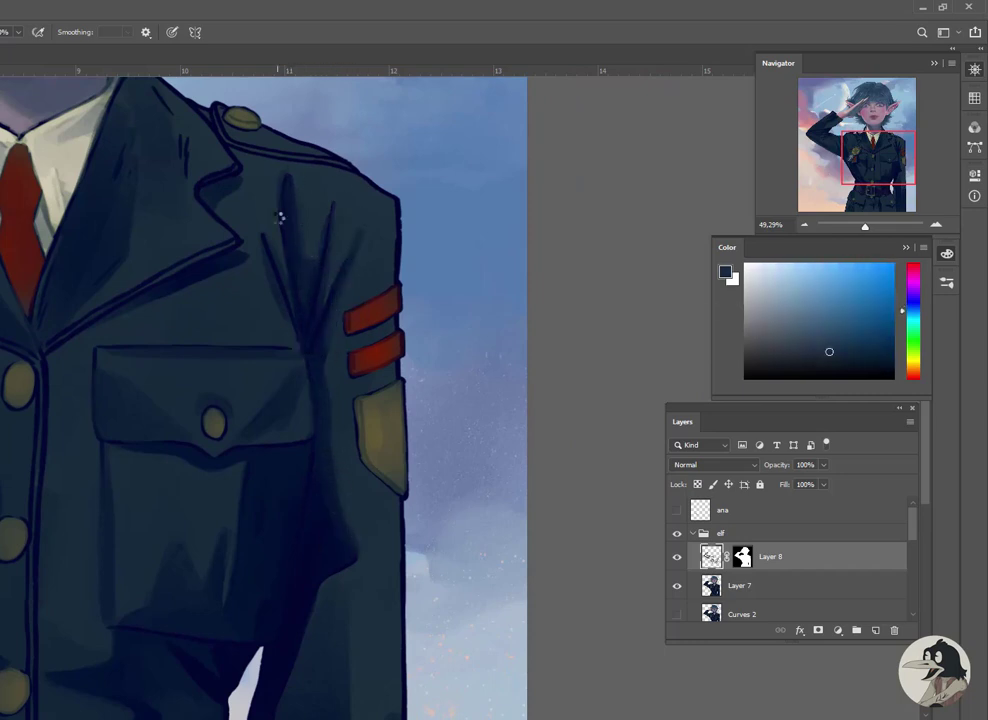
left_click(293, 294, "alt")
left_click(270, 136, "alt")
Blend the left side of the jacket with resampled navy, mid-tone and shadow shades
scroll(270, 136, "up", 2)
scroll(250, 250, "left", 2)
left_click(230, 375, "alt")
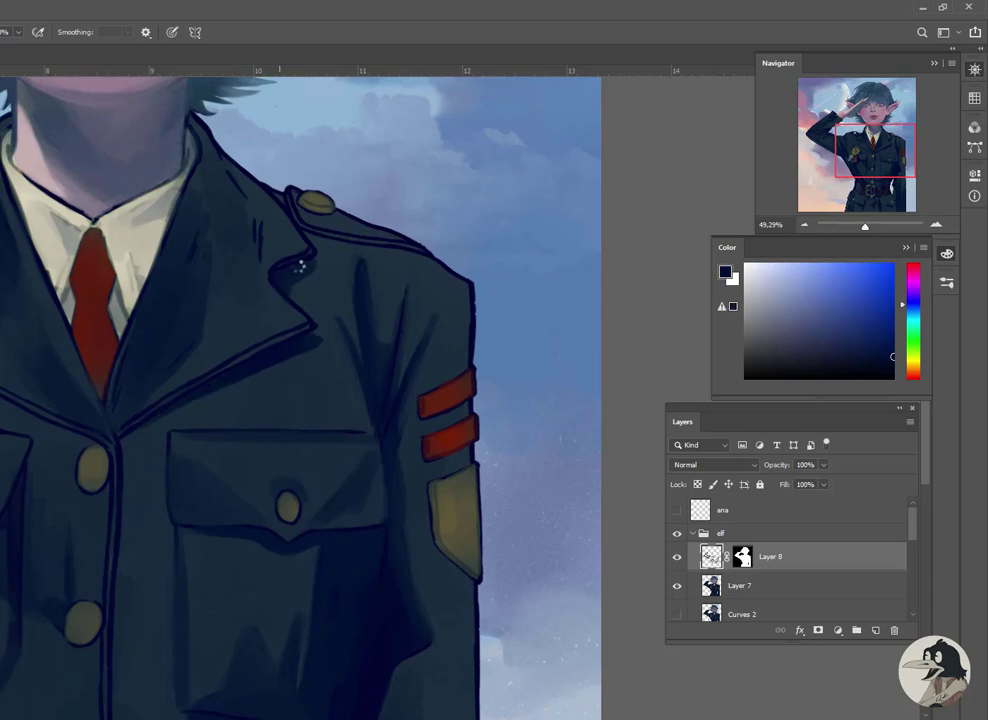
left_click(315, 273, "alt")
left_click(198, 227, "alt")
left_click(190, 220, "alt")
left_click(203, 254, "alt")
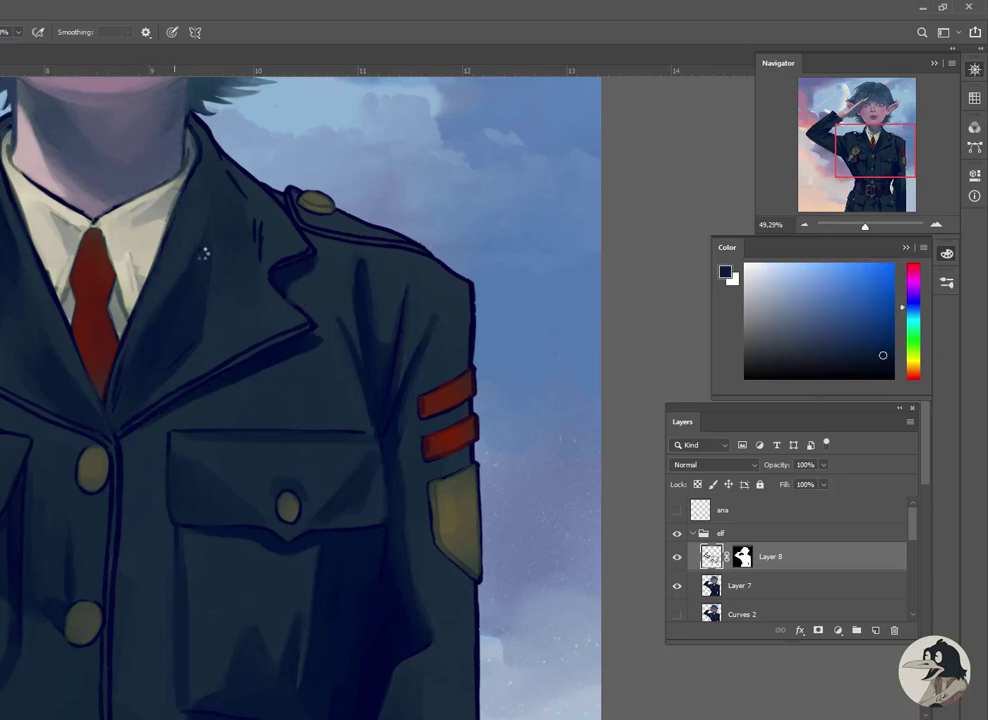
left_click(205, 340, "alt")
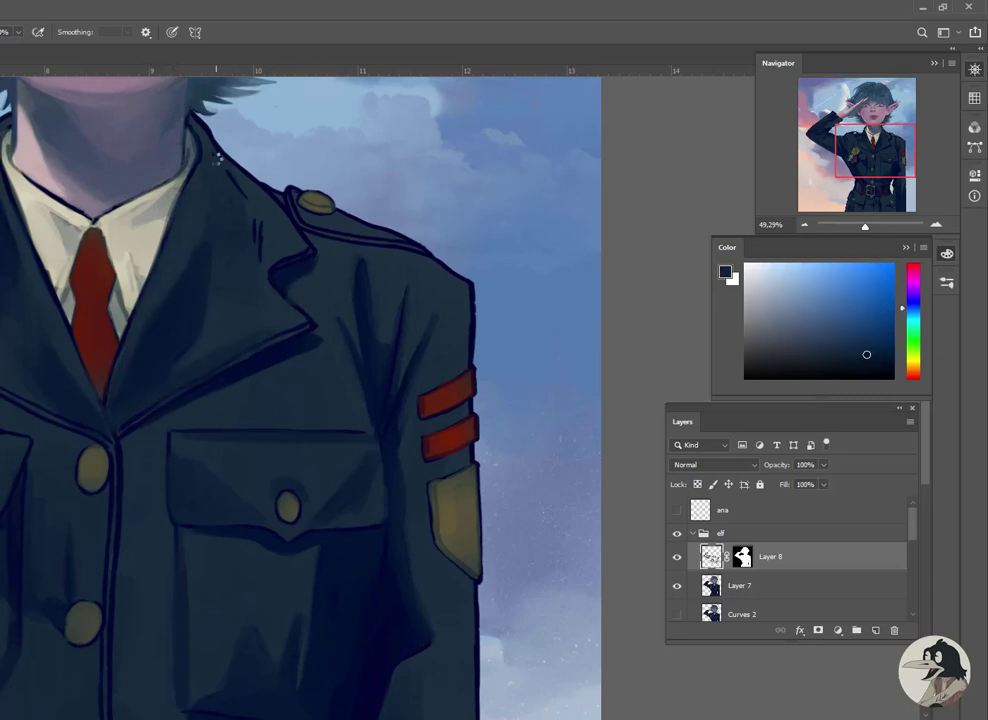
left_click(256, 197, "alt")
left_click(234, 181, "alt")
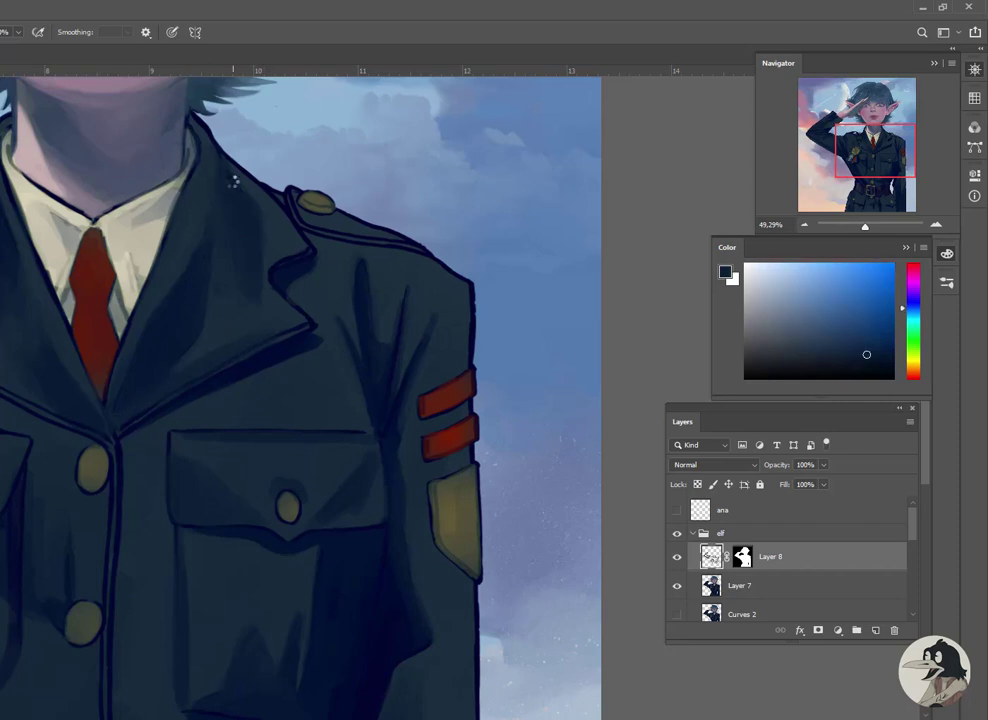
scroll(437, 341, "left", 3)
Smooth the chest and lapel folds using lighter navy and the deepest blue shadows
scroll(511, 388, "left", 3)
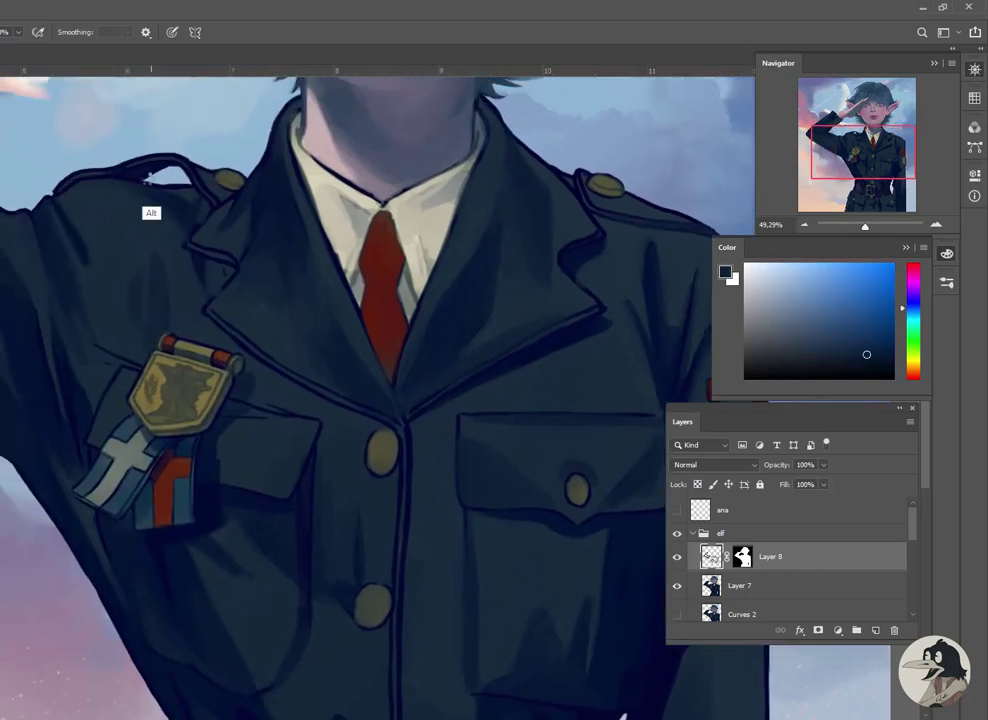
key("alt")
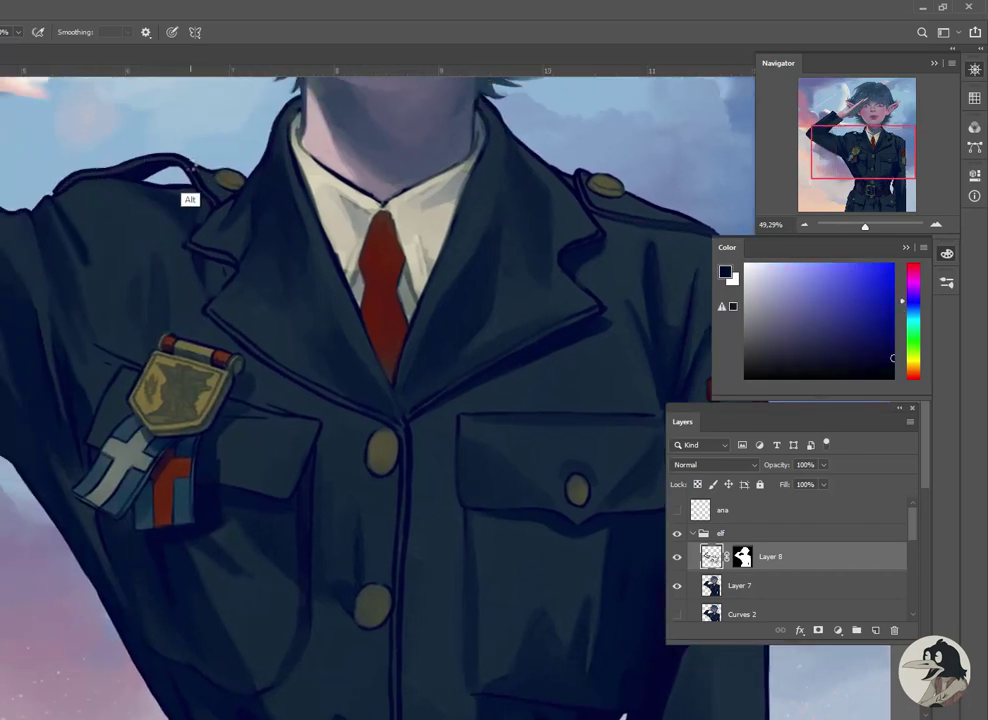
left_click(224, 322, "alt")
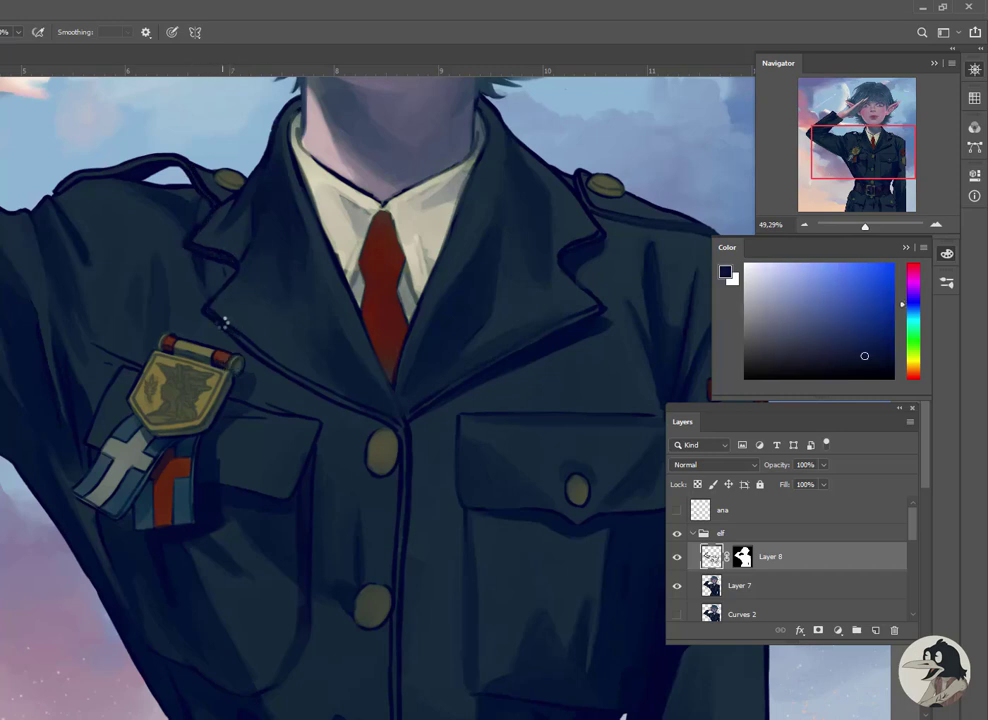
left_click(512, 342, "alt")
left_click(426, 404, "alt")
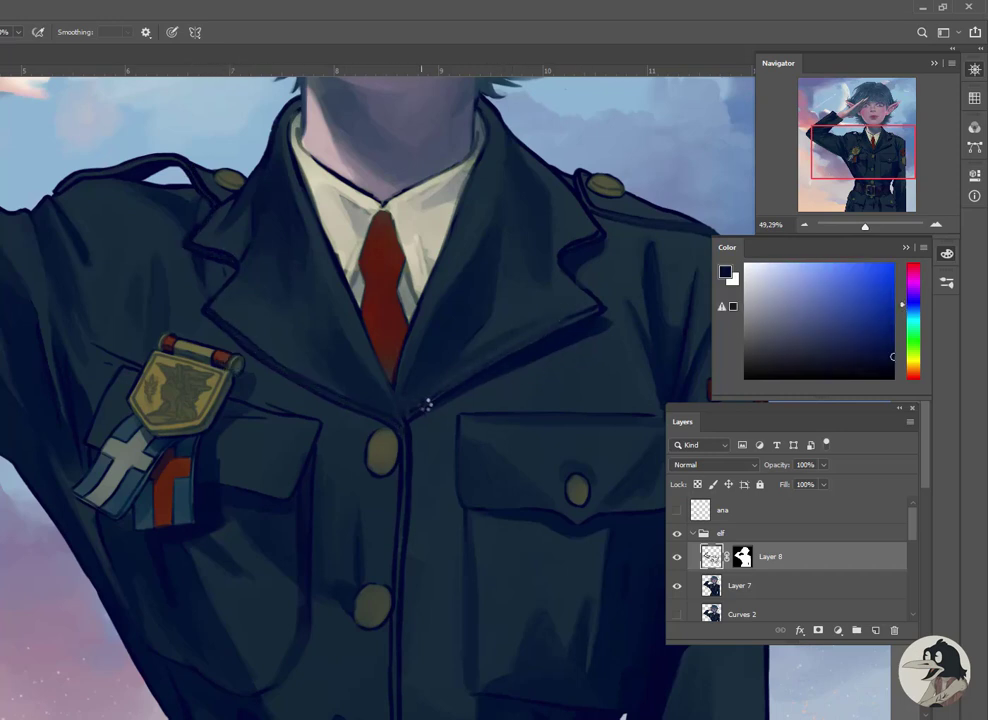
left_click(467, 383, "alt")
left_click(409, 422, "alt")
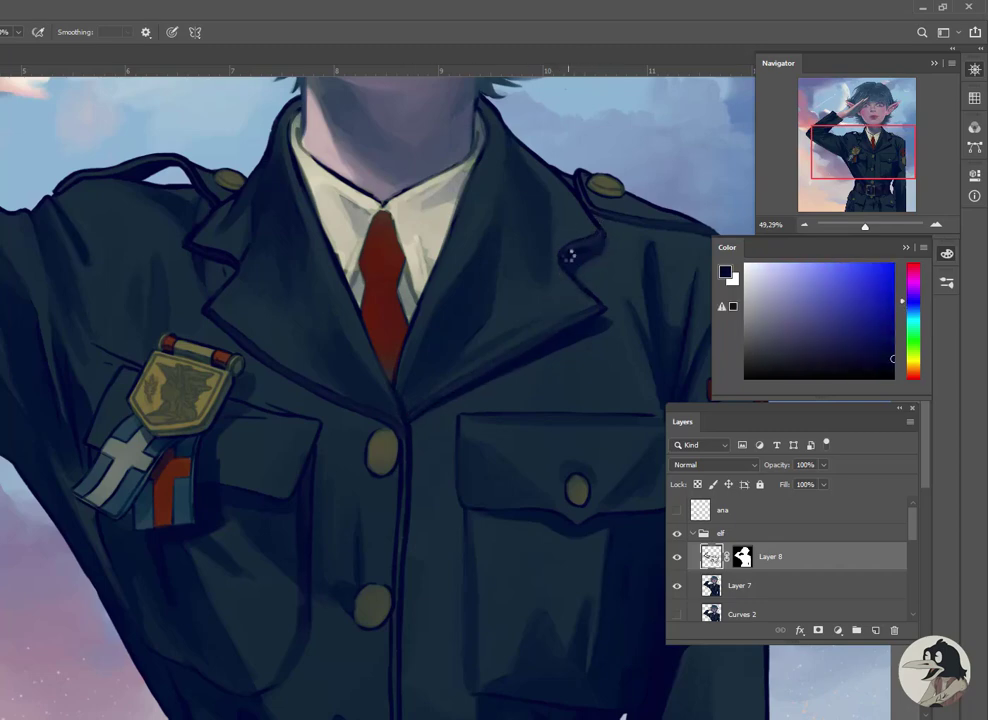
Blend fabric tones beside the medal and on the raised arm's sleeve
left_click_drag(627, 213, 430, 272)
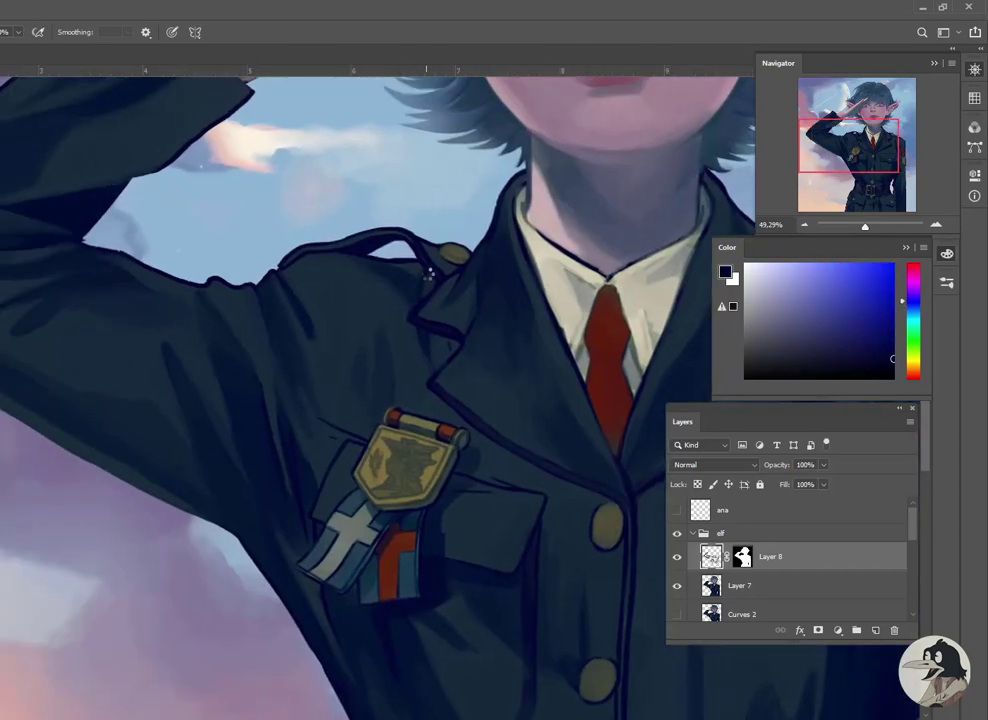
left_click_drag(453, 545, 368, 375)
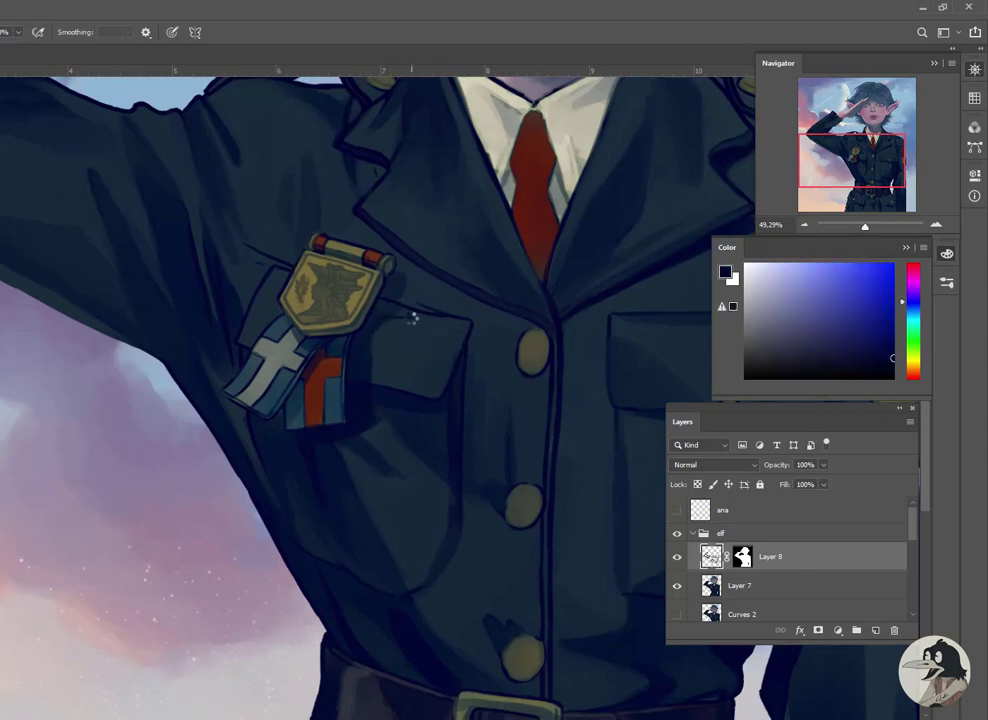
left_click(400, 282, "alt")
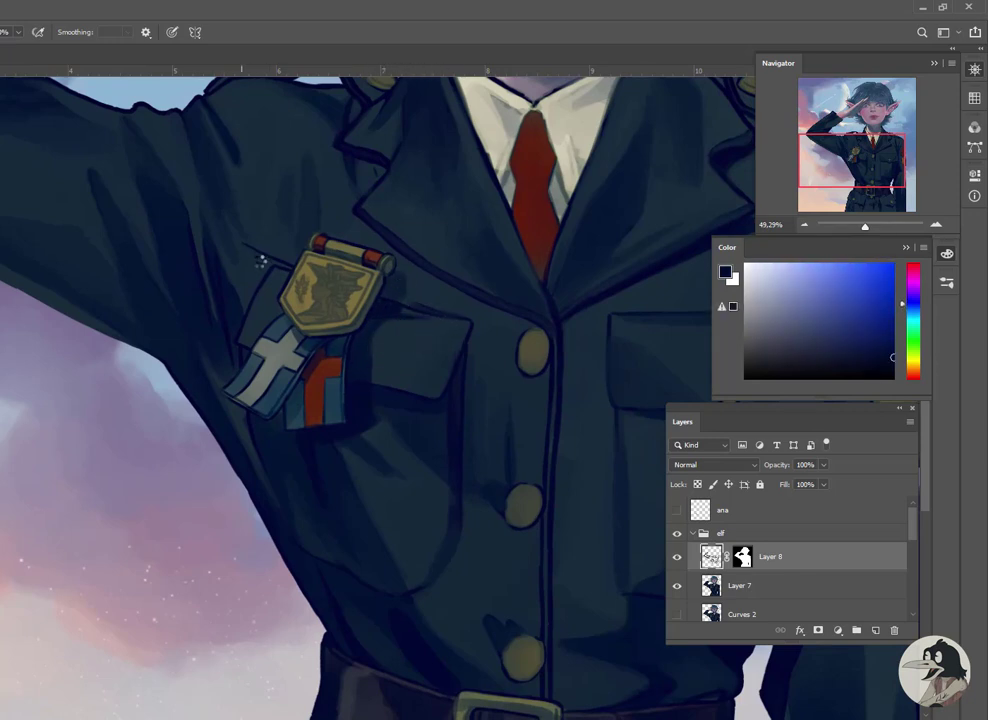
left_click(266, 272, "alt")
left_click_drag(266, 272, 384, 415)
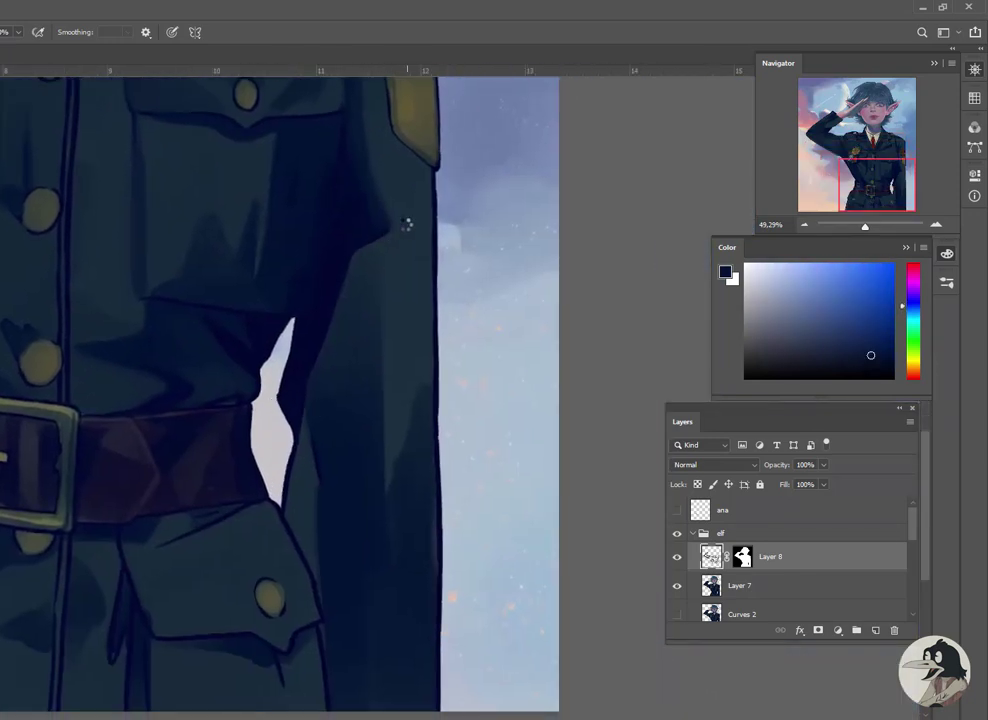
Sample and compare navy and shadow tones on the lower jacket around the belt
left_click(391, 247, "alt")
left_click(364, 386, "alt")
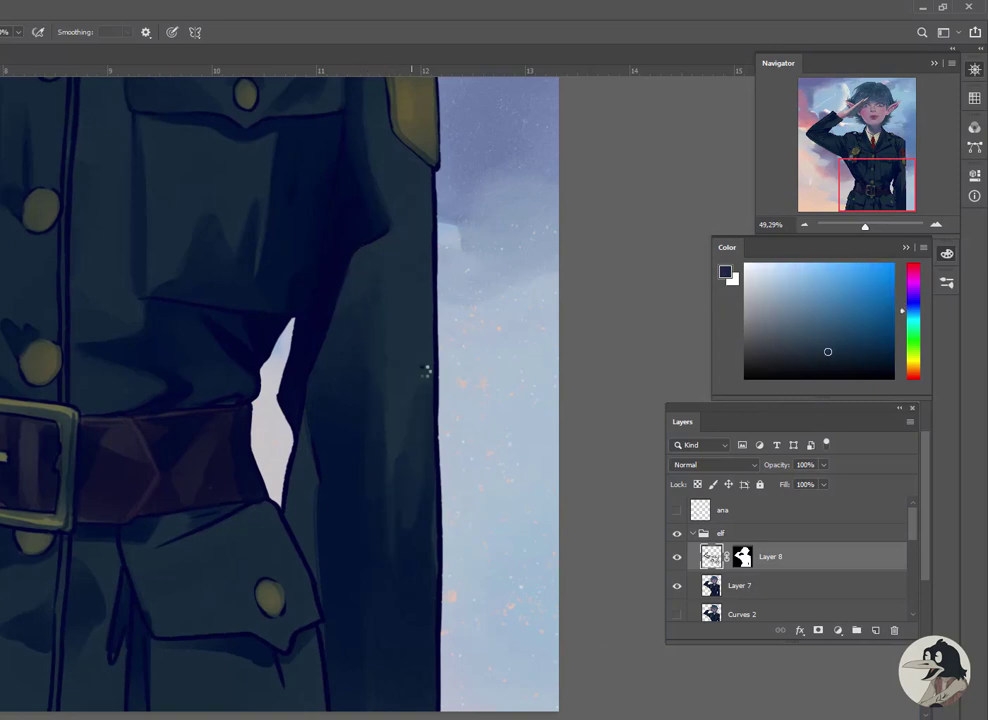
scroll(415, 410, "down", 3)
left_click(402, 461, "alt")
scroll(331, 490, "left", 3)
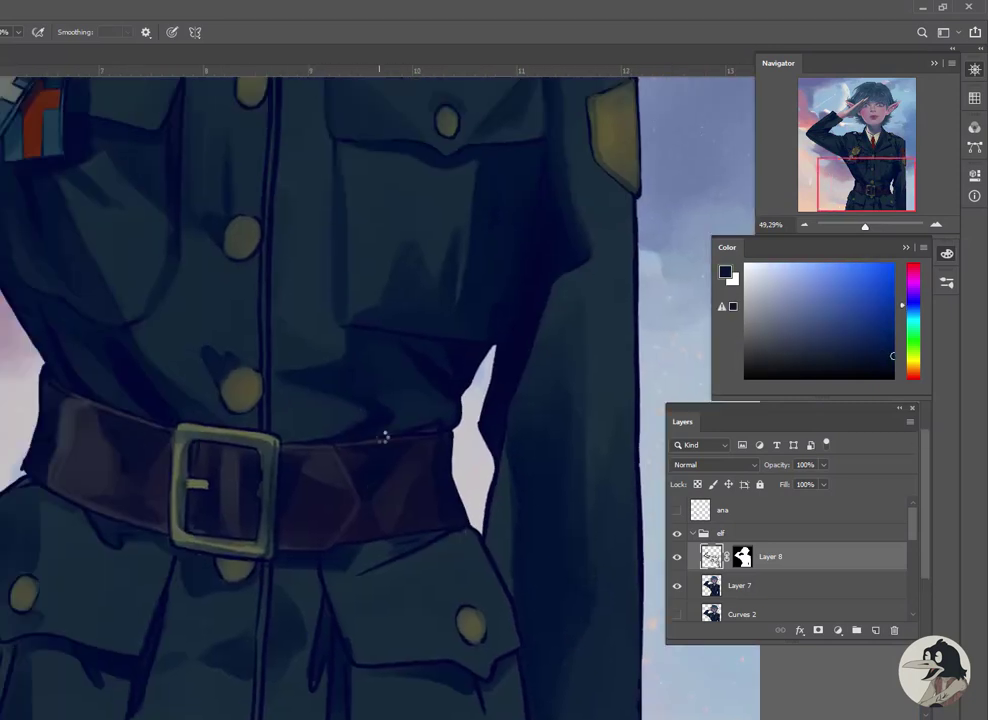
scroll(384, 434, "left", 2)
left_click(267, 480, "alt")
left_click(168, 419, "alt")
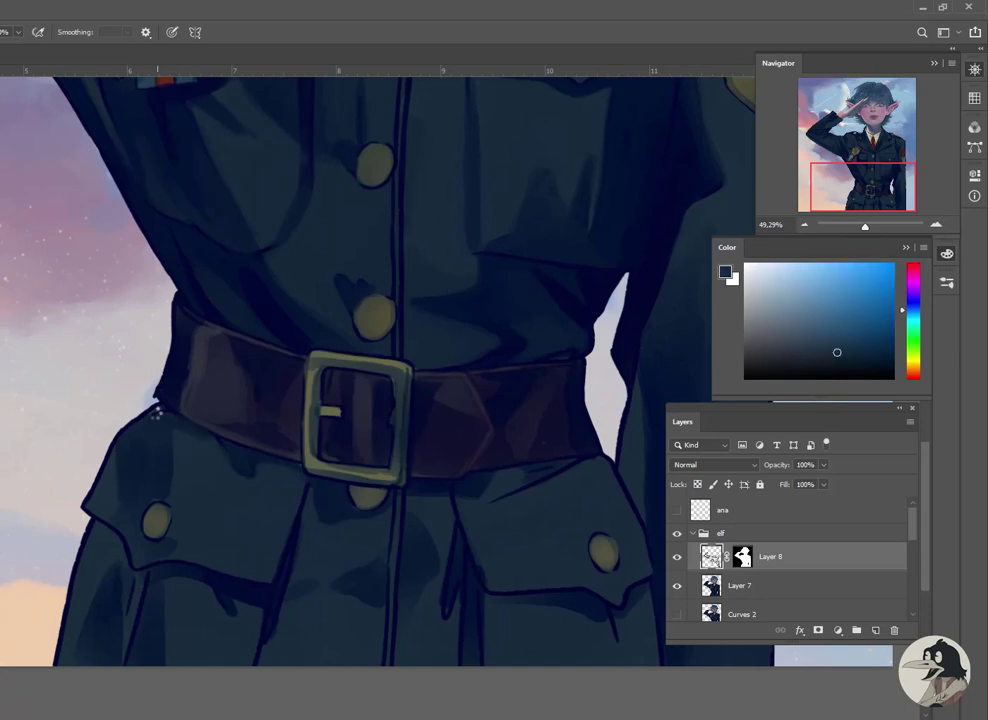
left_click(171, 438, "alt")
left_click(166, 428, "alt")
left_click(152, 432, "alt")
left_click(121, 451, "alt")
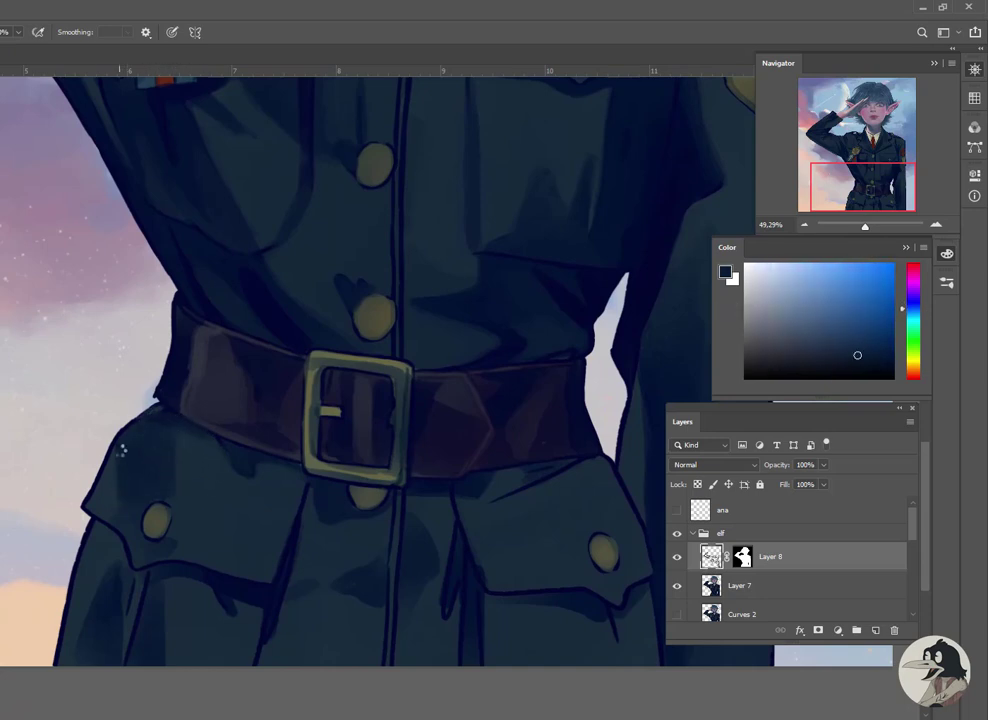
Blend lighter and shadow navies across the coat skirt below the belt
left_click(159, 578, "alt")
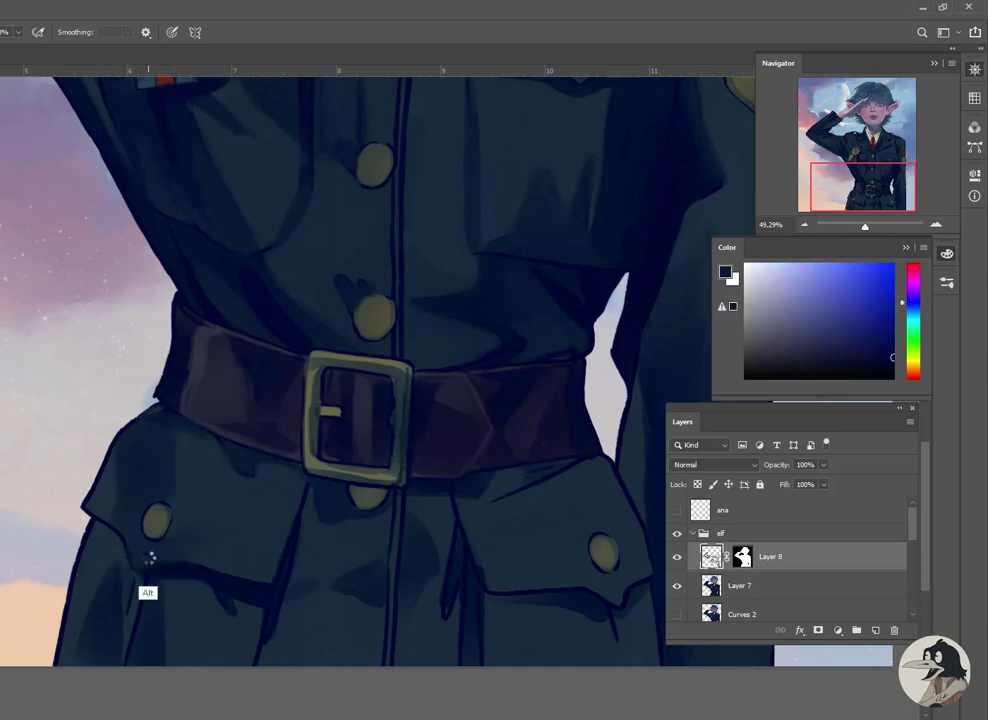
left_click(148, 562, "alt")
scroll(335, 532, "down", 3)
left_click(225, 508, "alt")
left_click(126, 567, "alt")
left_click(176, 481, "alt")
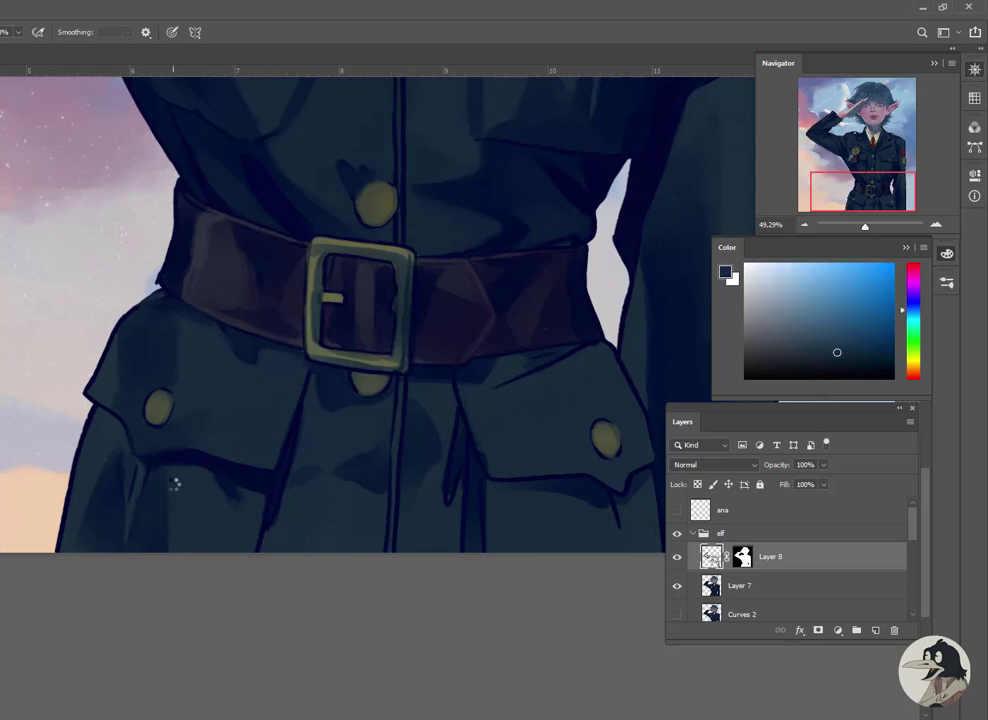
left_click(187, 495, "alt")
left_click(137, 503, "alt")
left_click(93, 512, "alt")
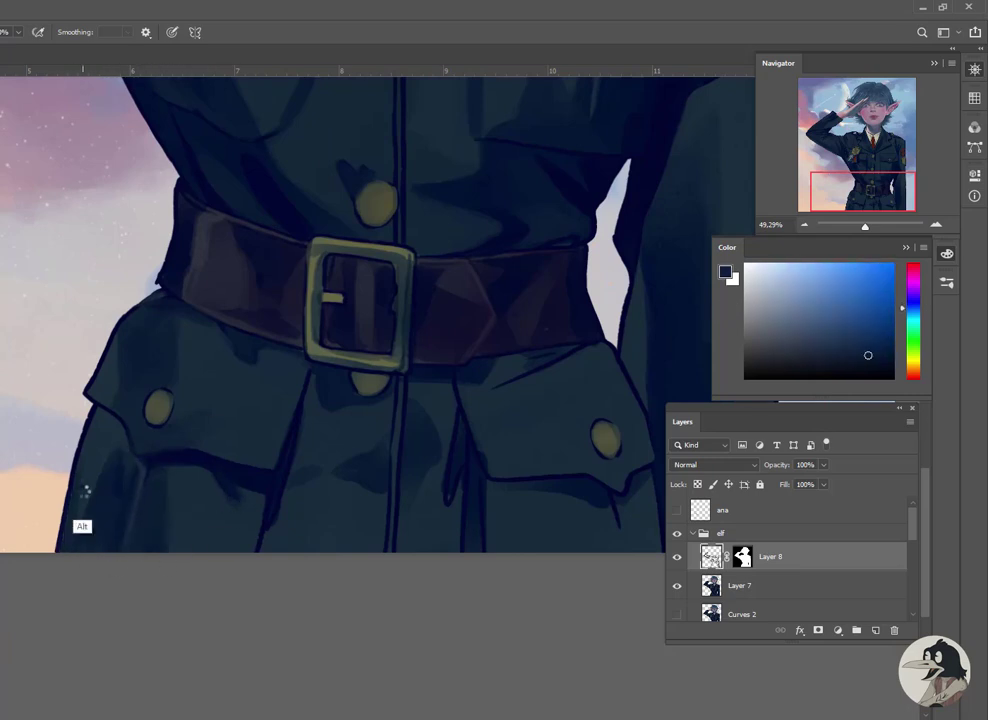
left_click(86, 490, "alt")
scroll(210, 425, "right", 2)
left_click(175, 510, "alt")
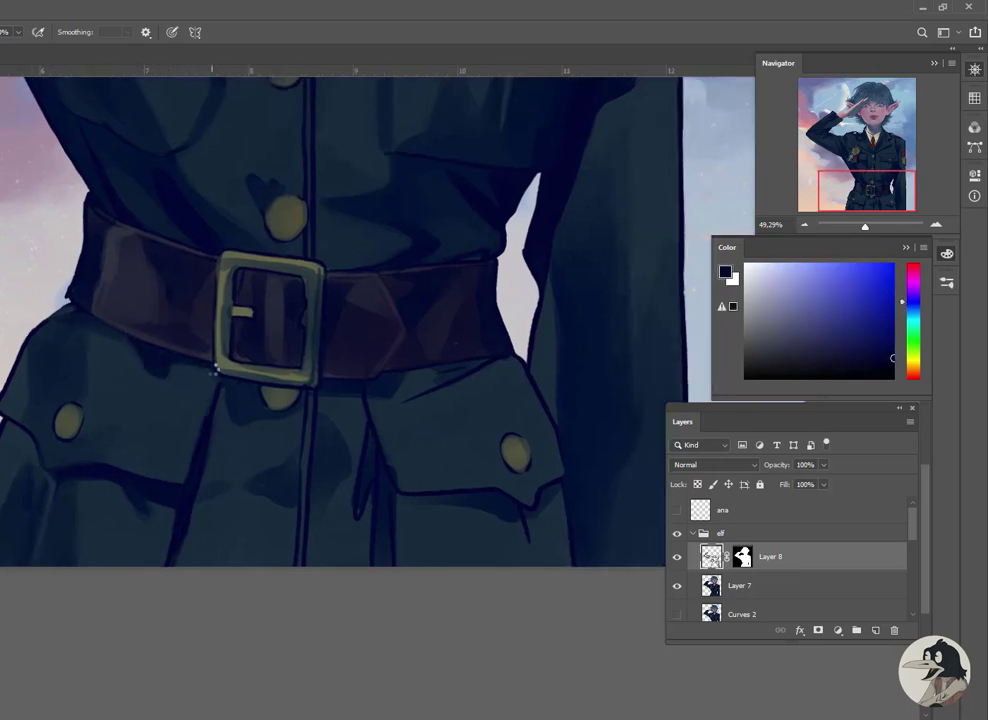
Shade around the pocket flap and button, alternating darker and lighter coat navies
left_click(224, 308, "alt")
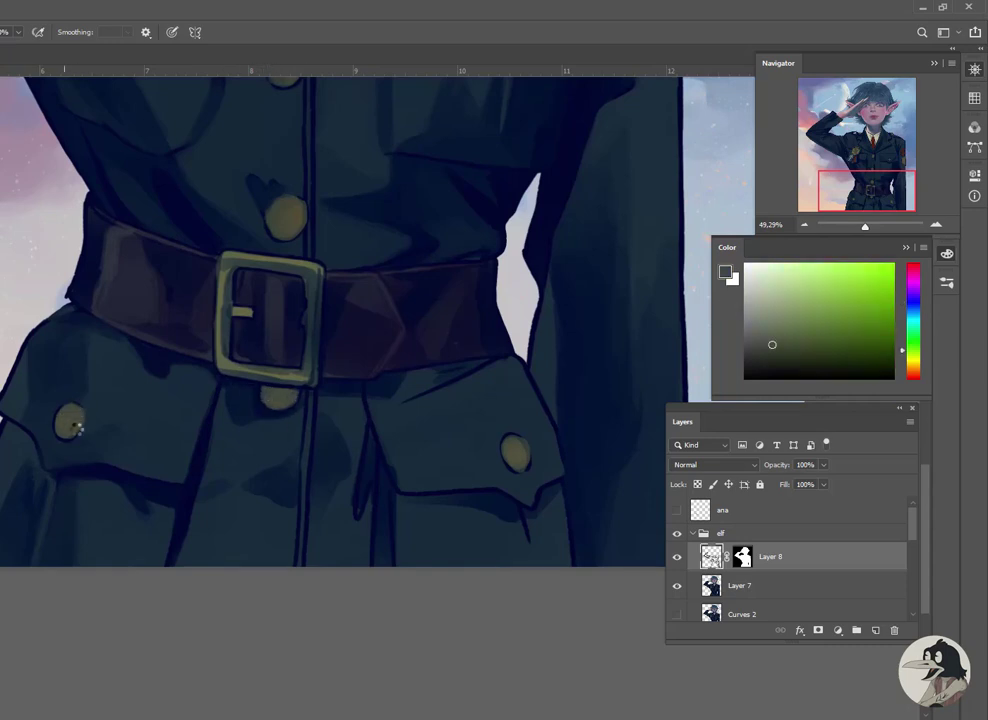
left_click(395, 345, "alt")
left_click(536, 454, "alt")
left_click(487, 357, "alt")
left_click(388, 403, "alt")
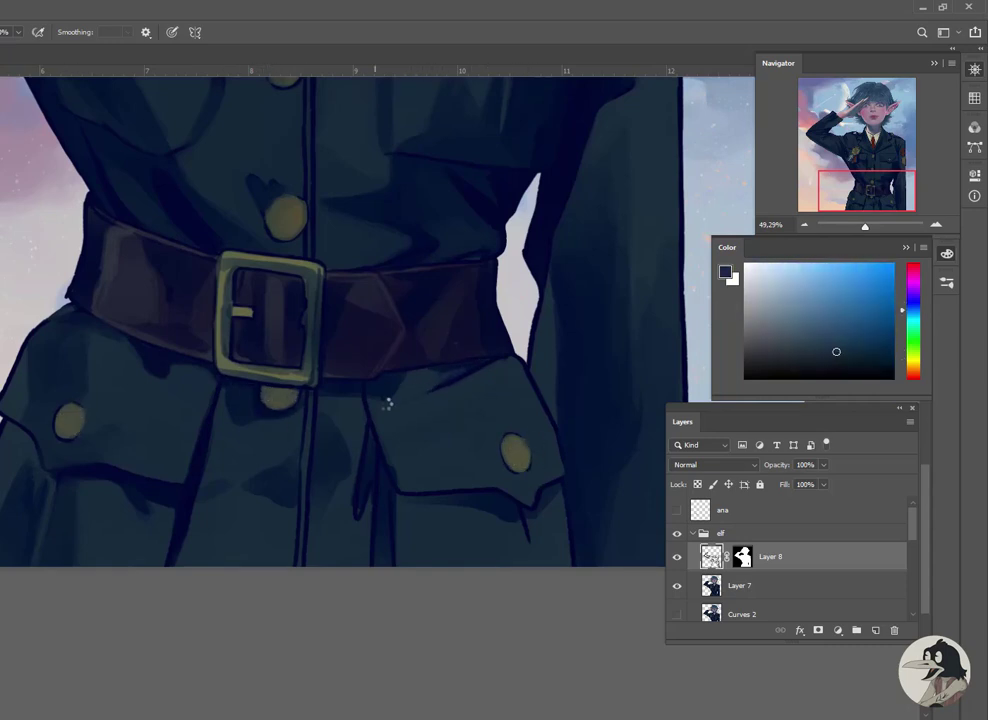
left_click(339, 389, "alt")
left_click(295, 485, "alt")
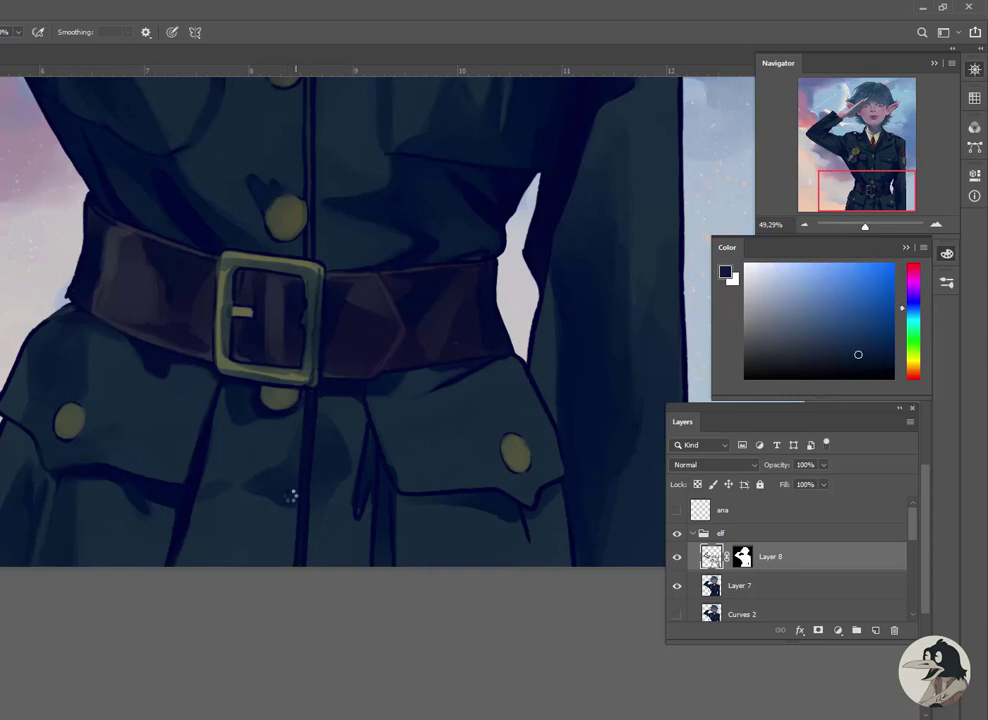
left_click(358, 520, "alt")
left_click(500, 503, "alt")
left_click(524, 522, "alt")
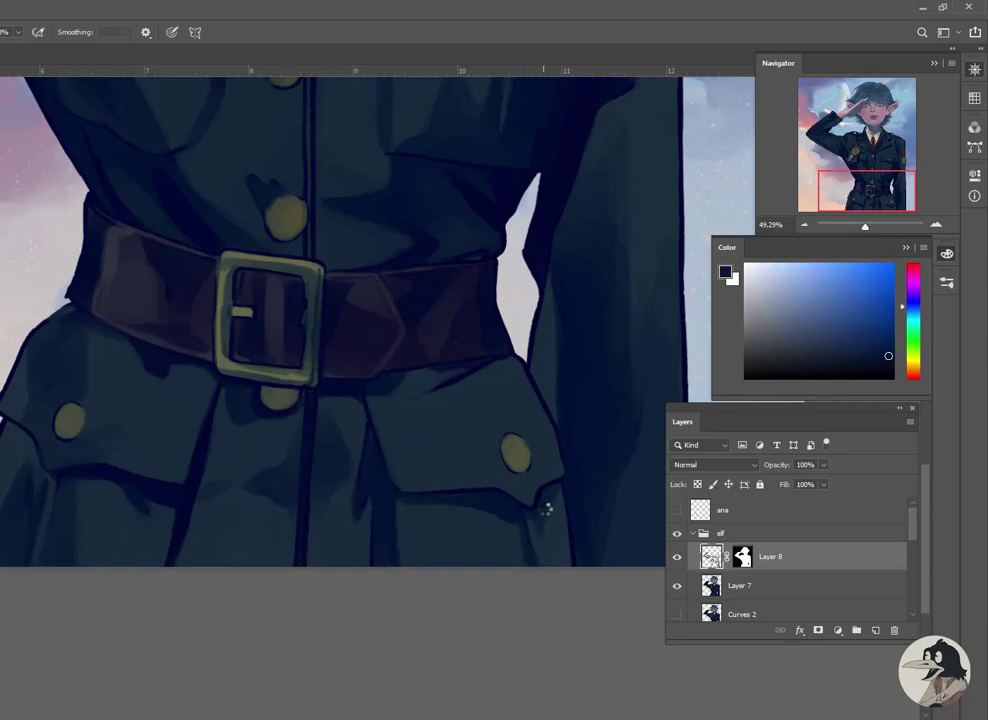
Blend the collar's light grey and blue-grey shadow into the dark navy jacket at the neck
scroll(388, 380, "up", 3)
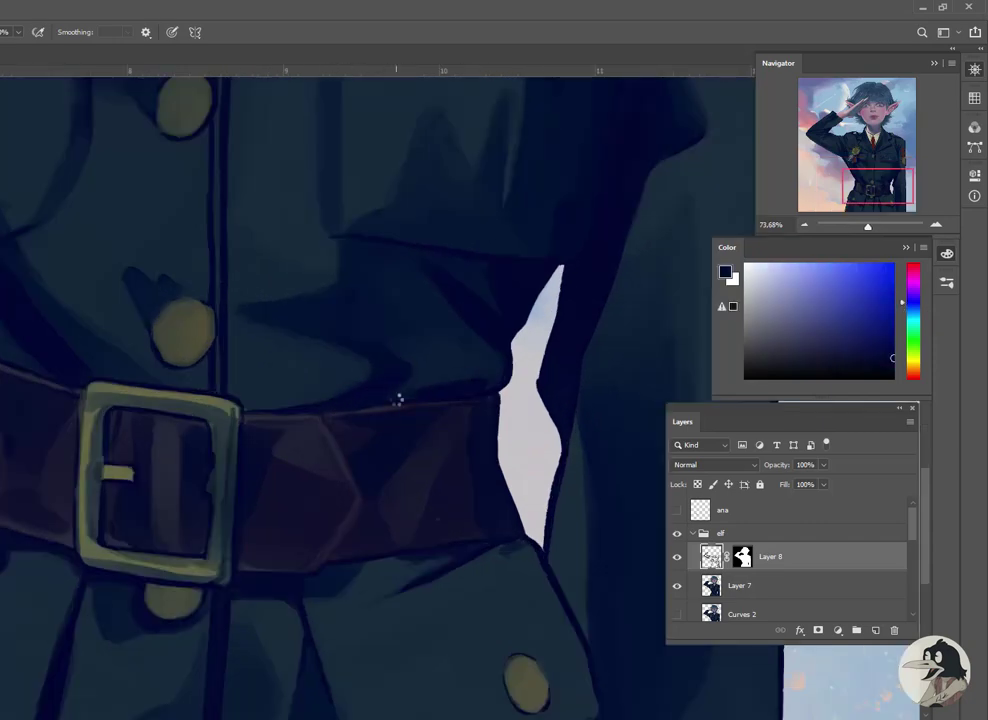
scroll(397, 400, "down", 3)
scroll(459, 393, "down", 2)
scroll(514, 381, "up", 3)
left_click(461, 410, "alt")
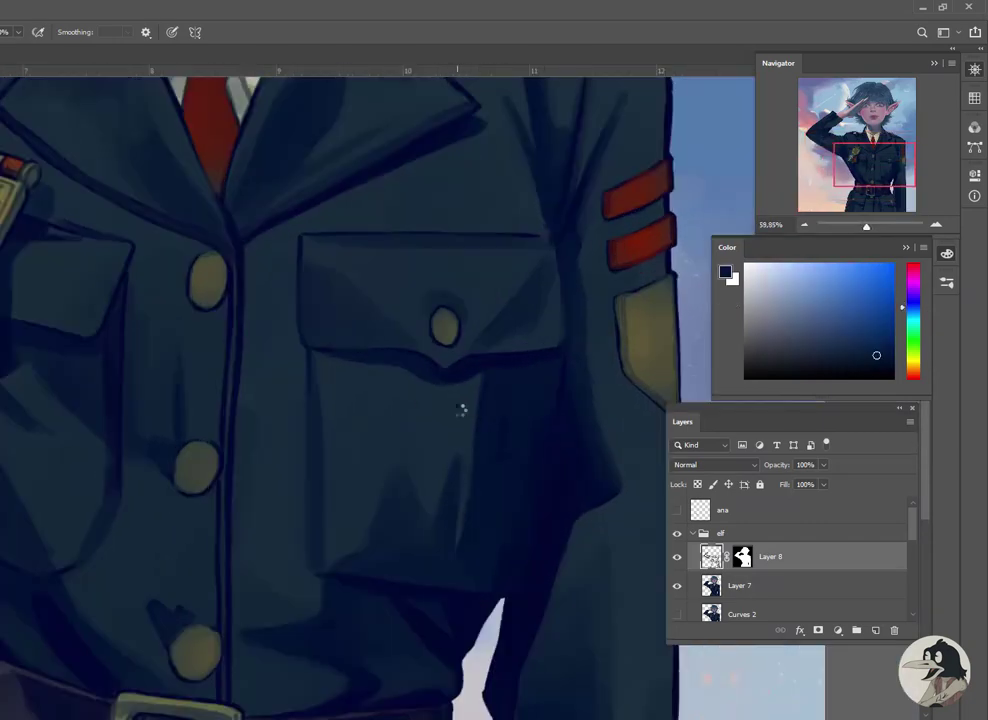
scroll(445, 418, "down", 3)
scroll(322, 337, "up", 3)
scroll(311, 315, "up", 2)
left_click(321, 315, "alt")
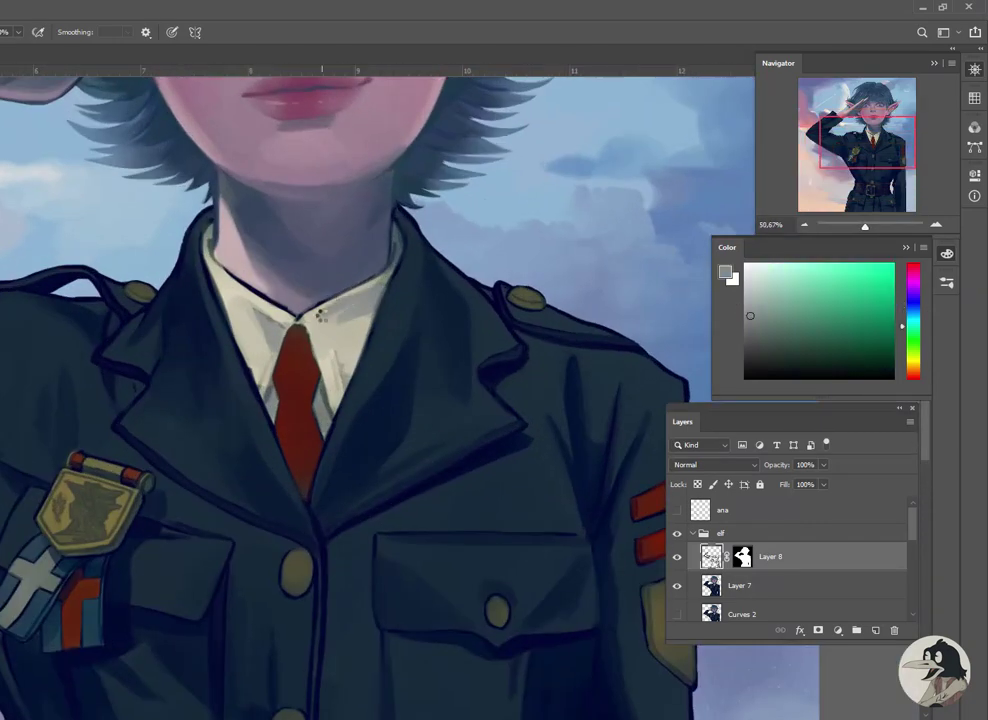
left_click(398, 228, "alt")
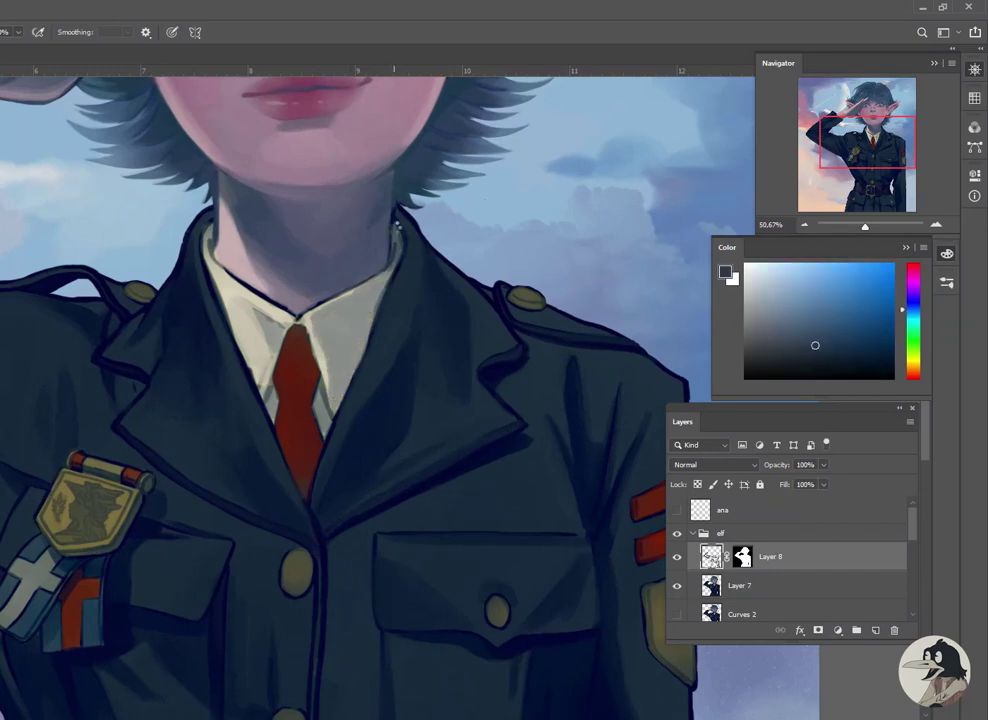
left_click(270, 282, "alt")
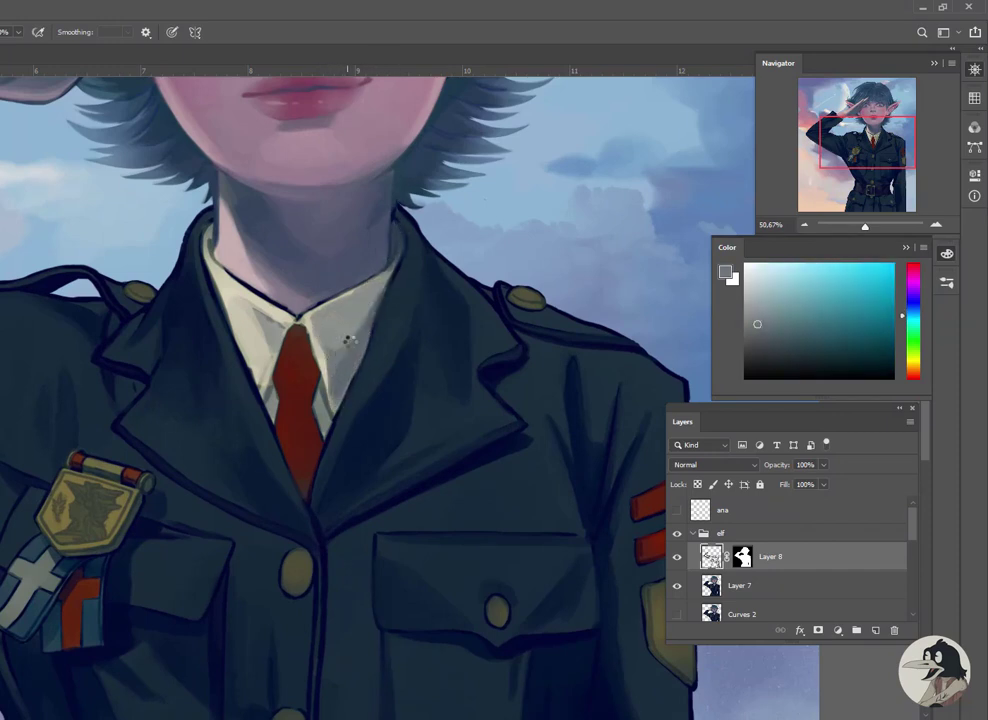
left_click(336, 407, "alt")
left_click(338, 406, "alt")
Shade the collar and upper tie using collar yellow-grey, jacket navy and tie dark red
left_click(342, 408, "alt")
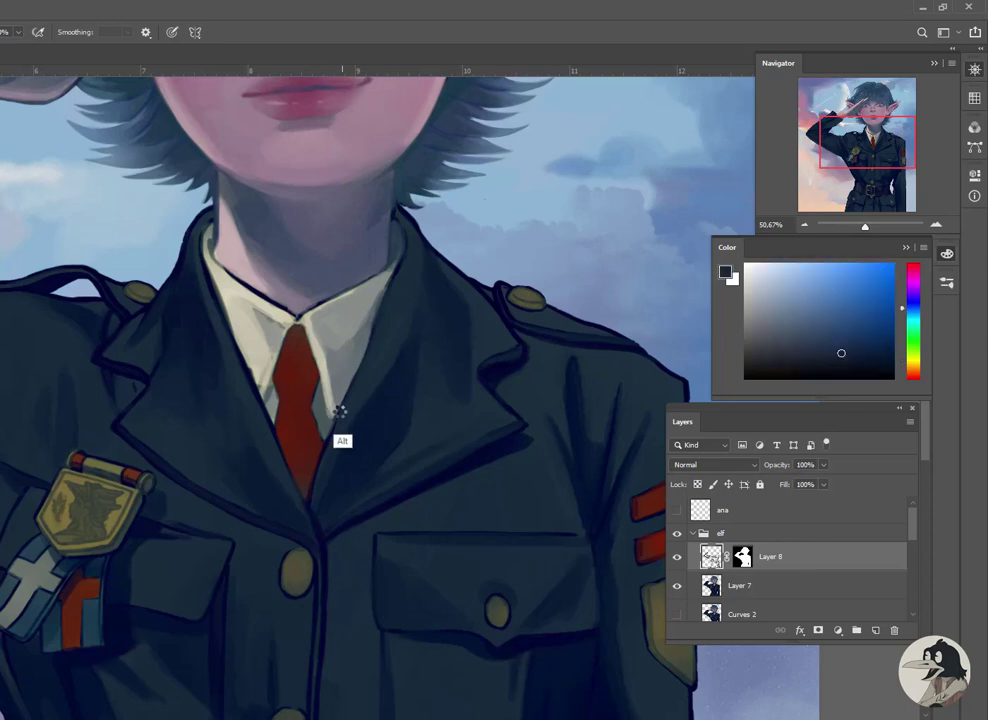
left_click(344, 411, "alt")
left_click(324, 465, "alt")
left_click_drag(324, 465, 370, 505)
left_click(269, 335, "alt")
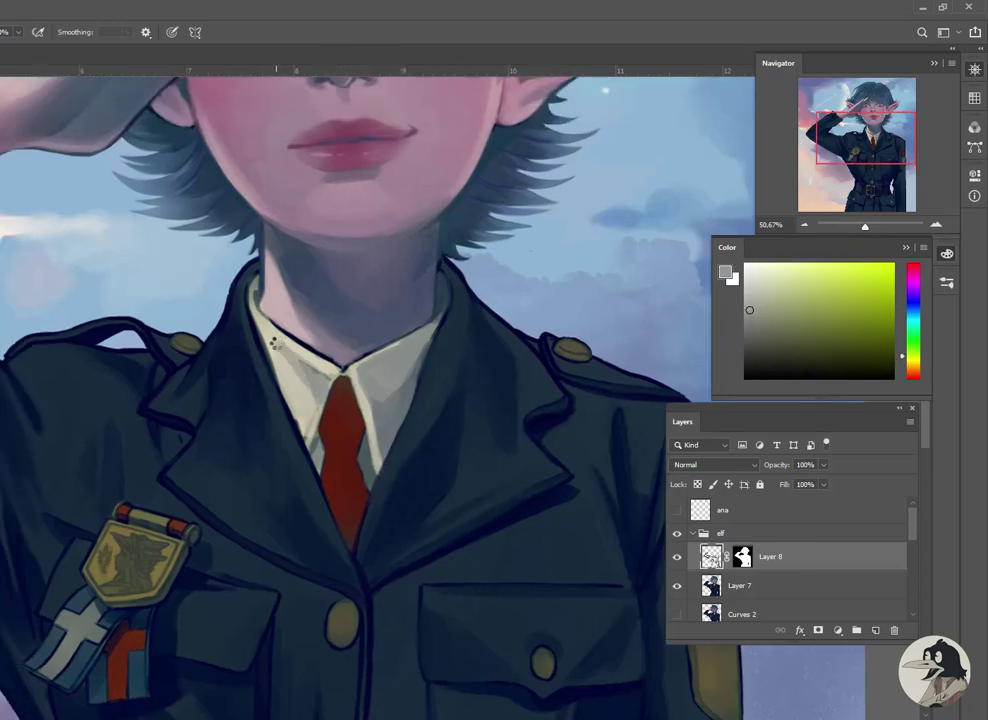
left_click(320, 475, "alt")
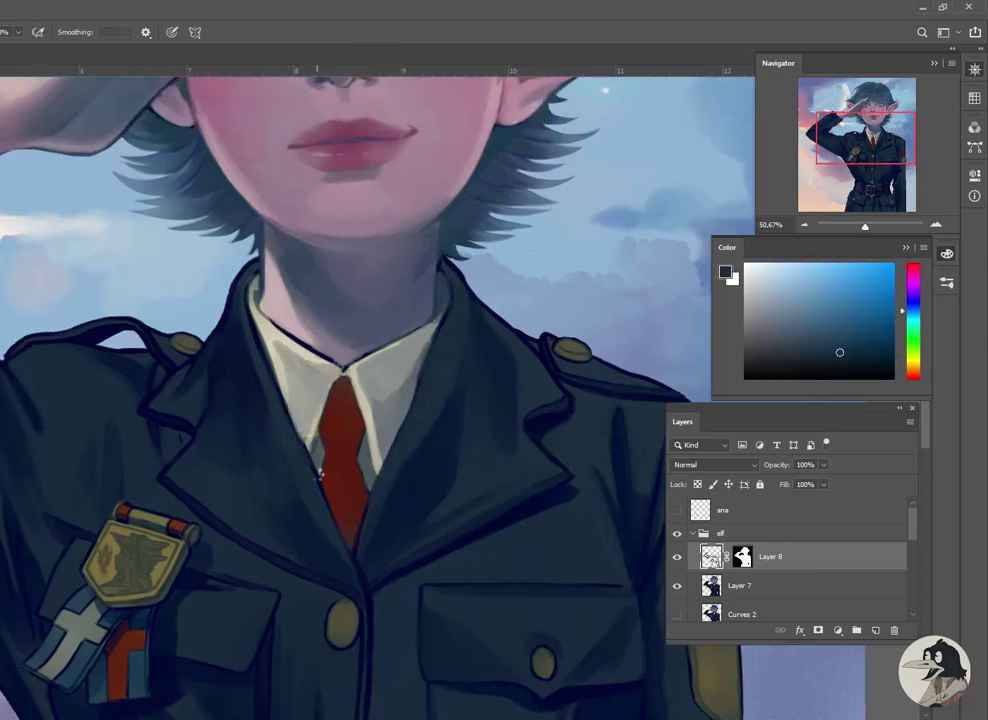
left_click(344, 381, "alt")
left_click(283, 347, "alt")
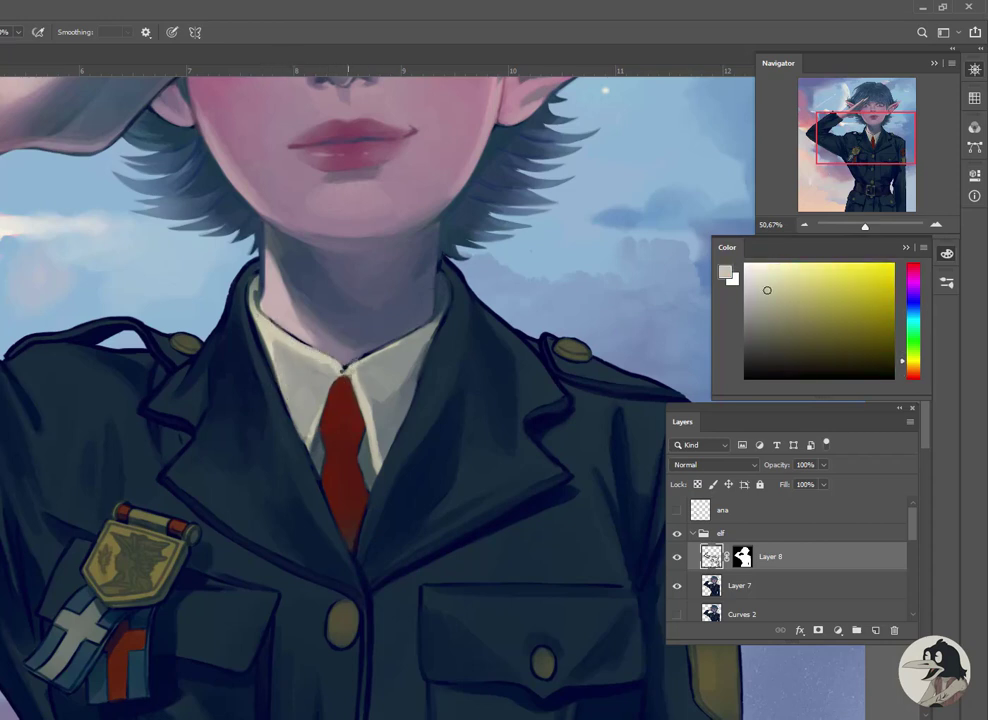
Blend the lower tie's reds against the navy and navy-purple jacket front
left_click(300, 285, "alt")
left_click(392, 390, "alt")
left_click(455, 312, "alt")
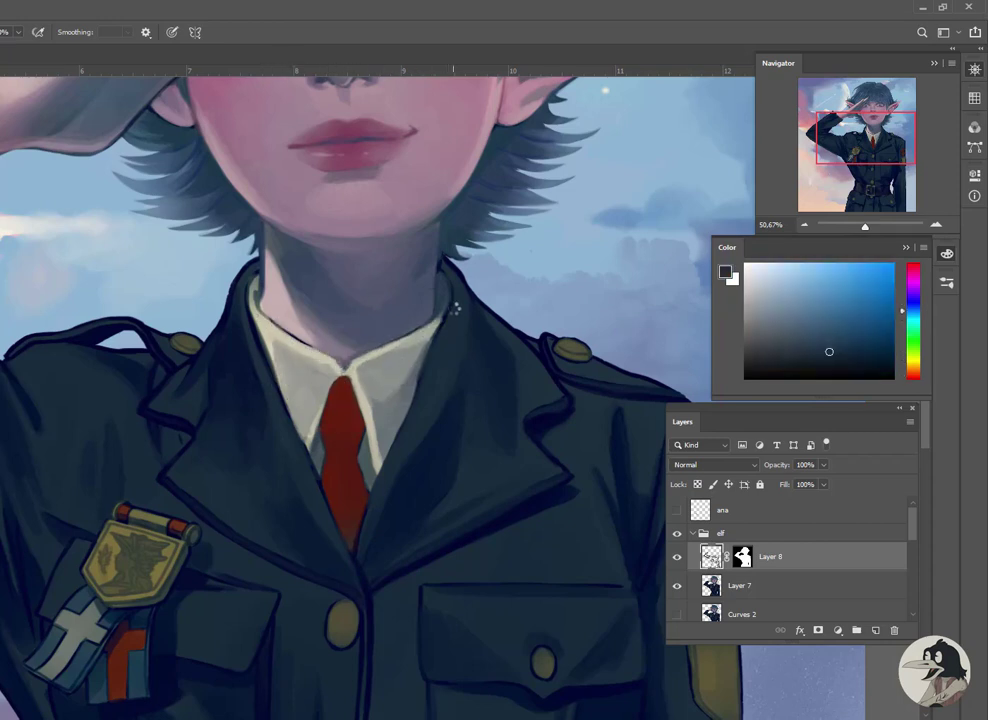
left_click(256, 292, "alt")
left_click_drag(281, 348, 213, 230)
left_click(274, 400, "alt")
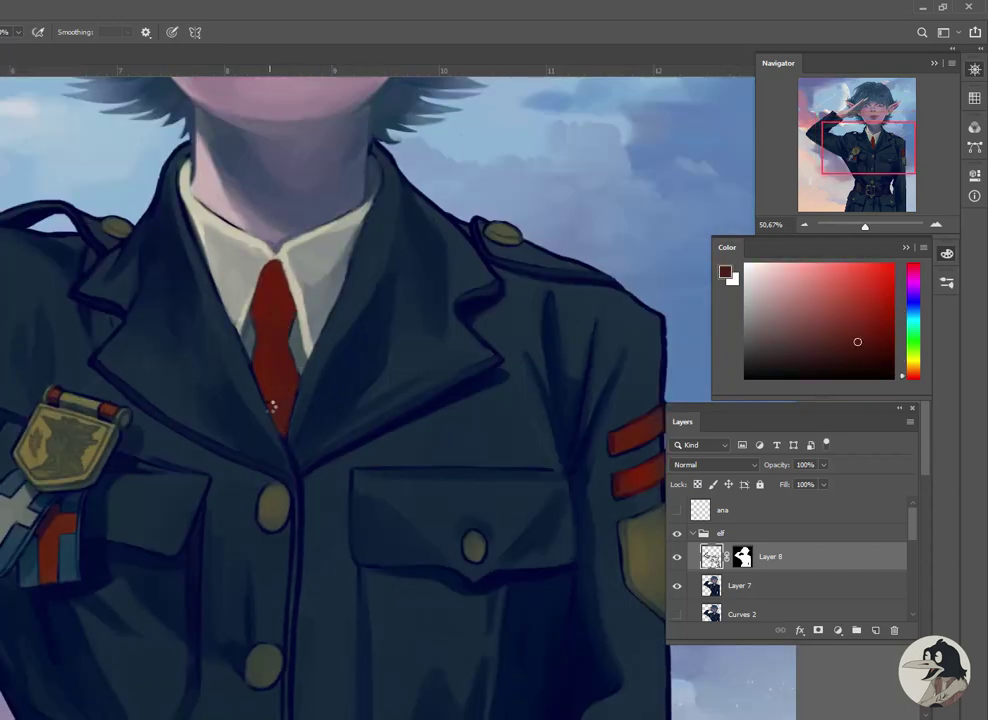
left_click(185, 255, "alt")
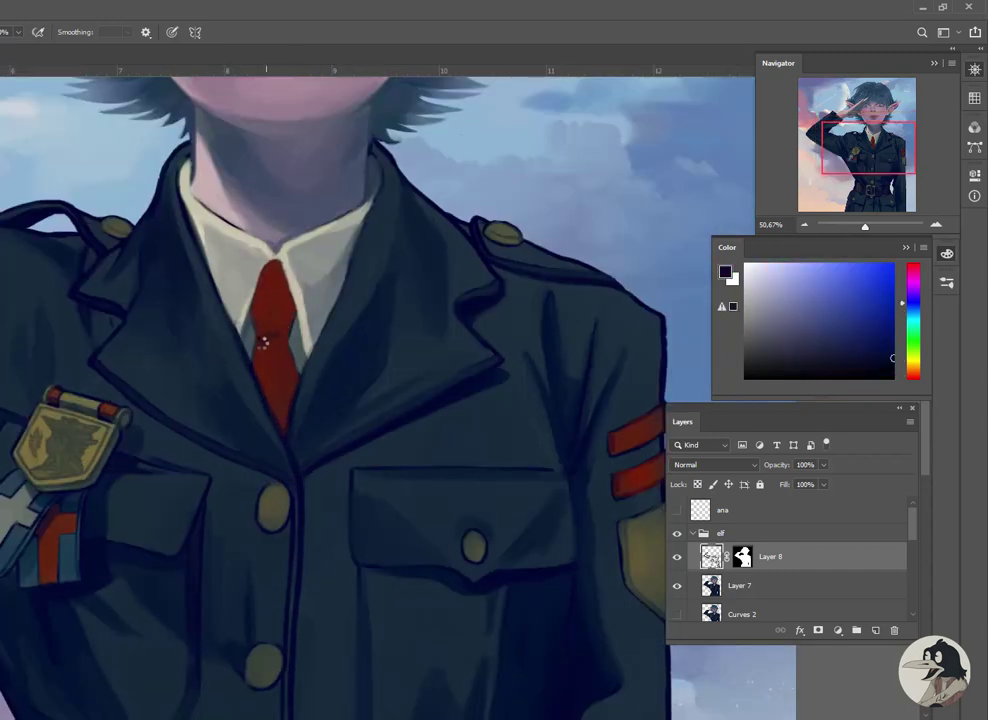
left_click(268, 342, "alt")
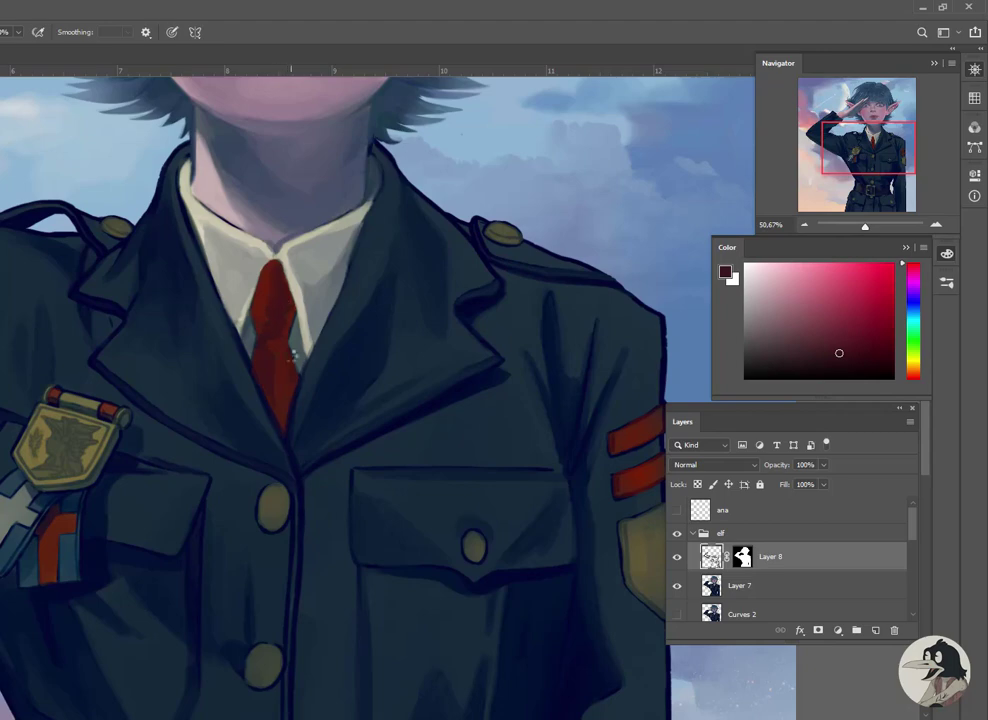
left_click(289, 405, "alt")
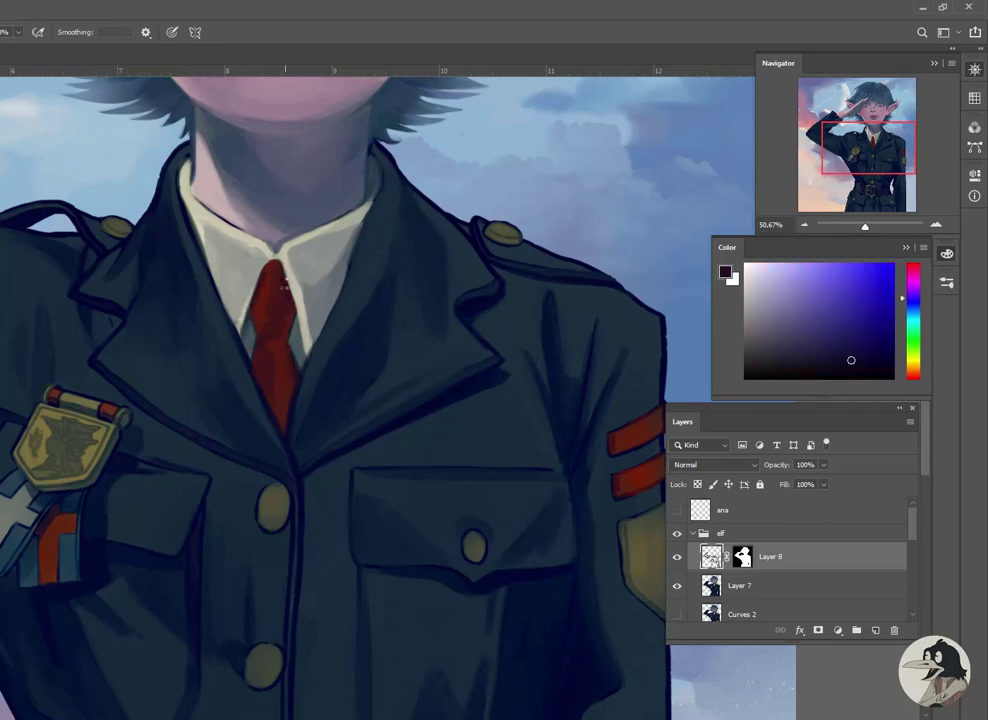
left_click(285, 300, "alt")
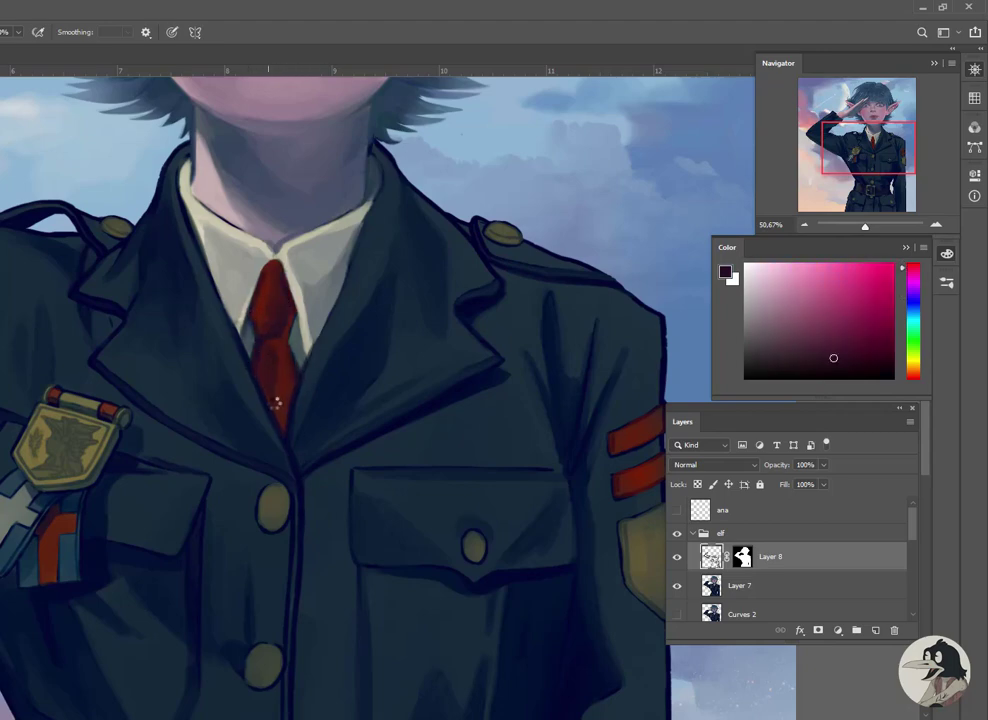
scroll(275, 402, "down", 3)
scroll(304, 334, "up", 4)
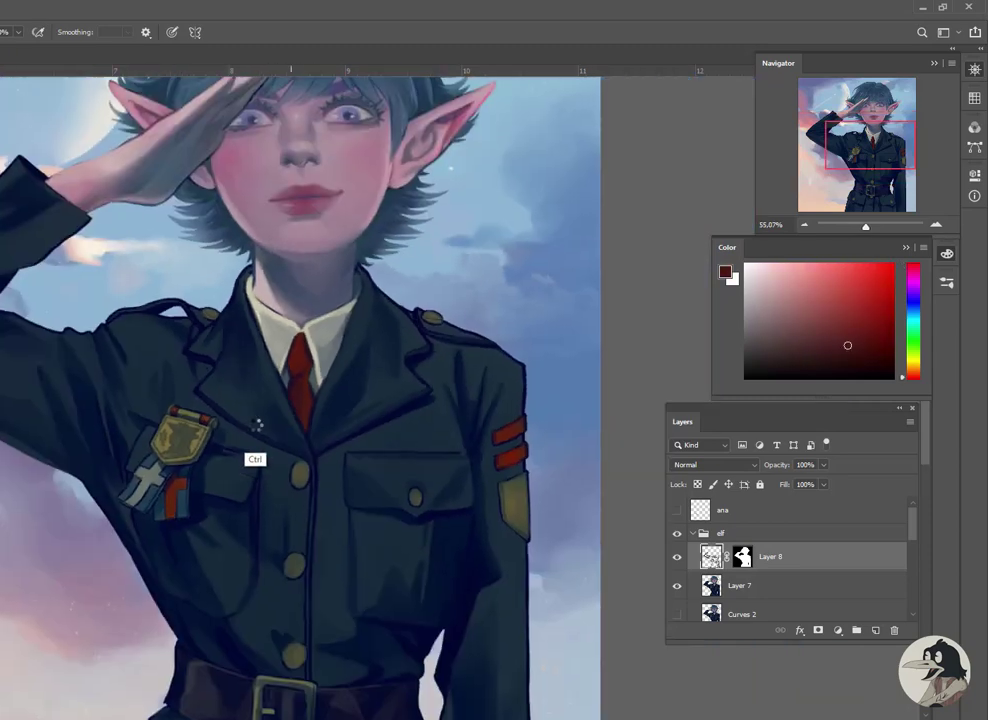
Move to the right sleeve, sampling the uniform's dark blue and the sleeve stripe's red
scroll(300, 330, "down", 3)
scroll(353, 220, "up", 3)
left_click(364, 278, "alt")
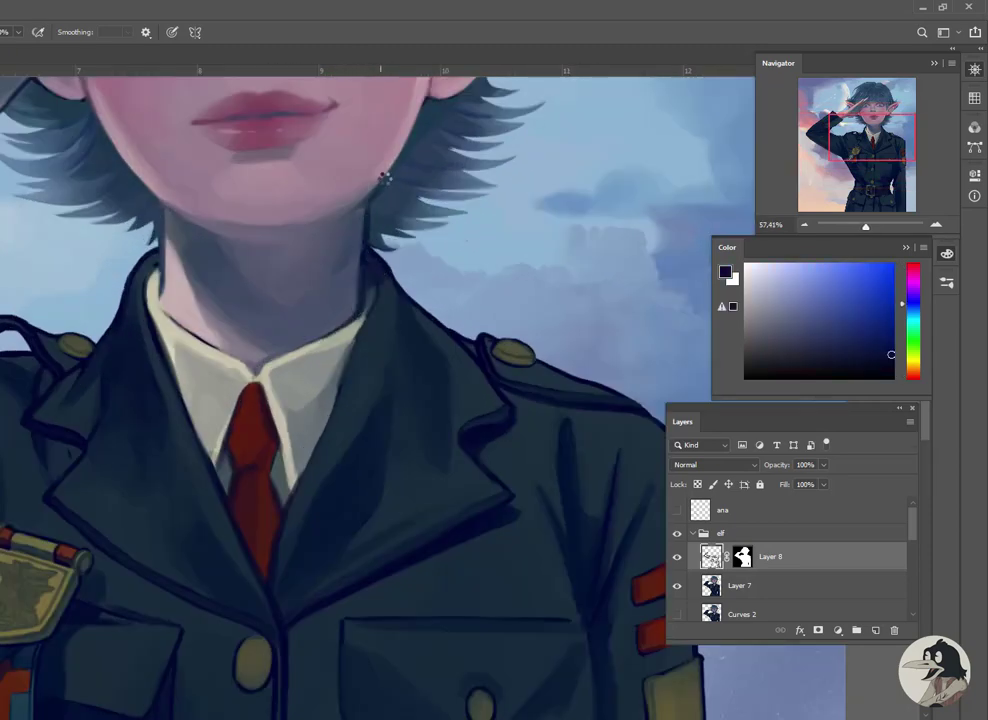
scroll(385, 178, "up", 3)
scroll(202, 366, "up", 2)
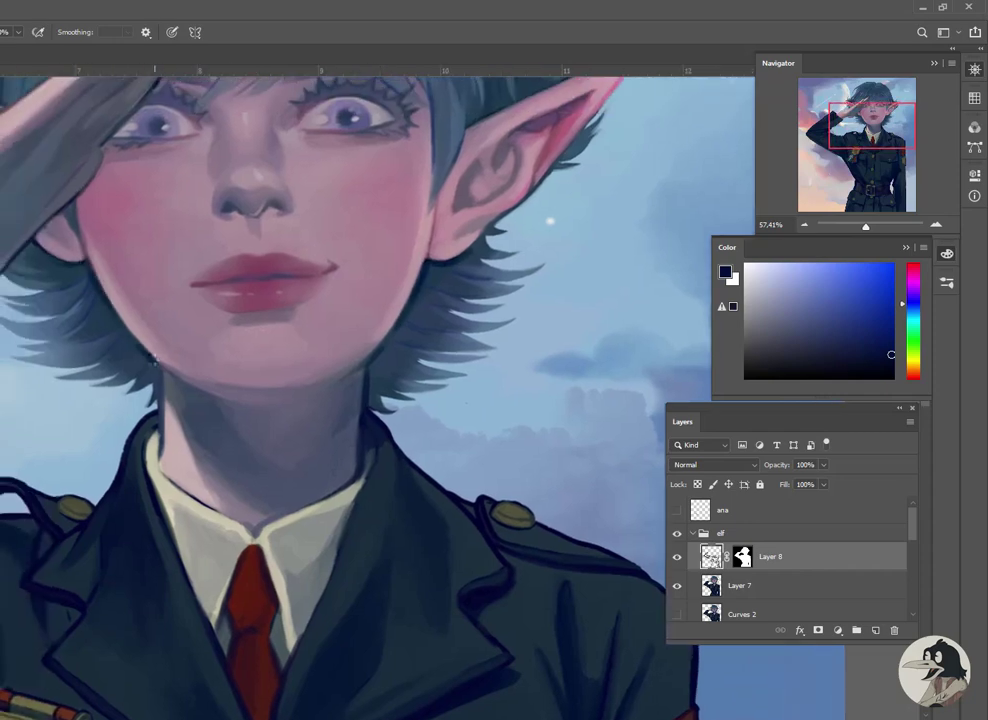
scroll(337, 300, "up", 3)
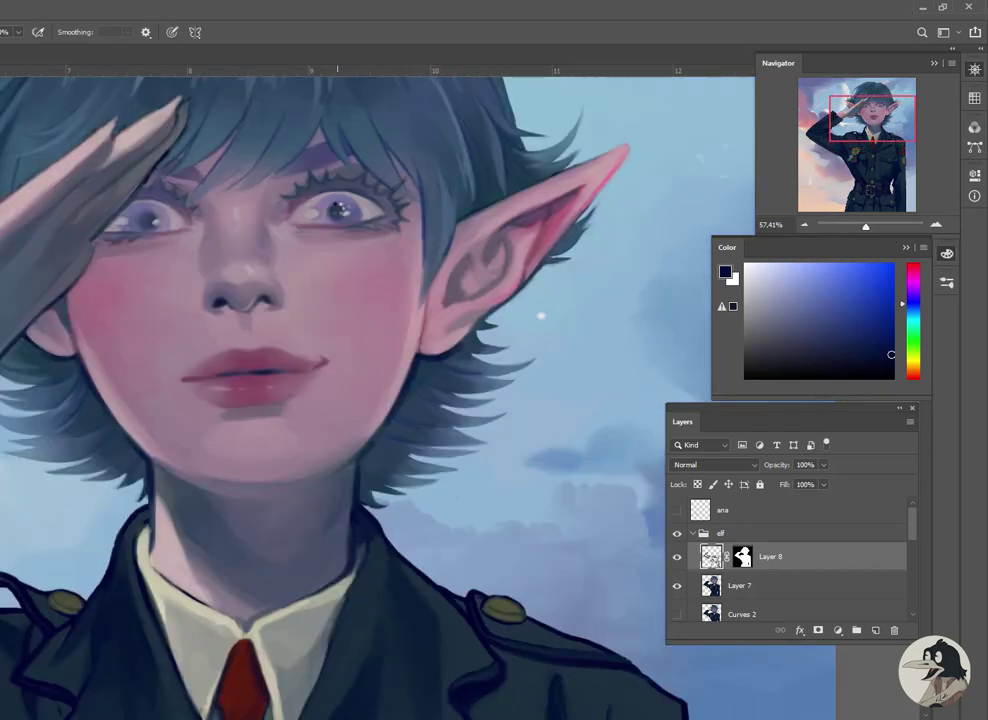
scroll(316, 228, "down", 2)
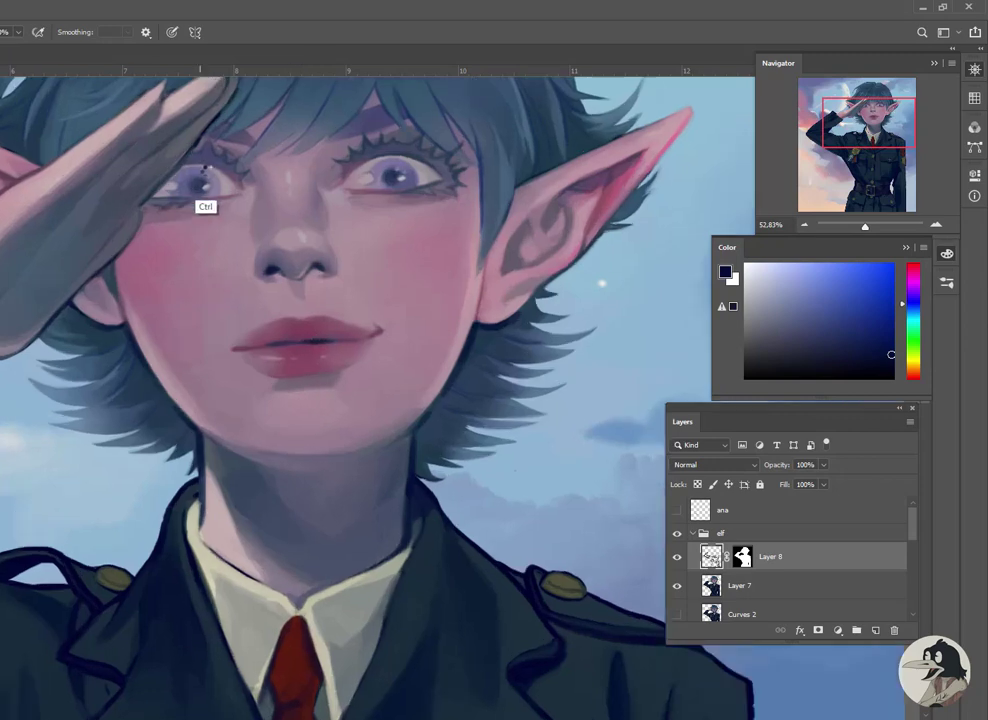
scroll(210, 210, "down", 3)
scroll(224, 398, "up", 3)
scroll(237, 462, "up", 1)
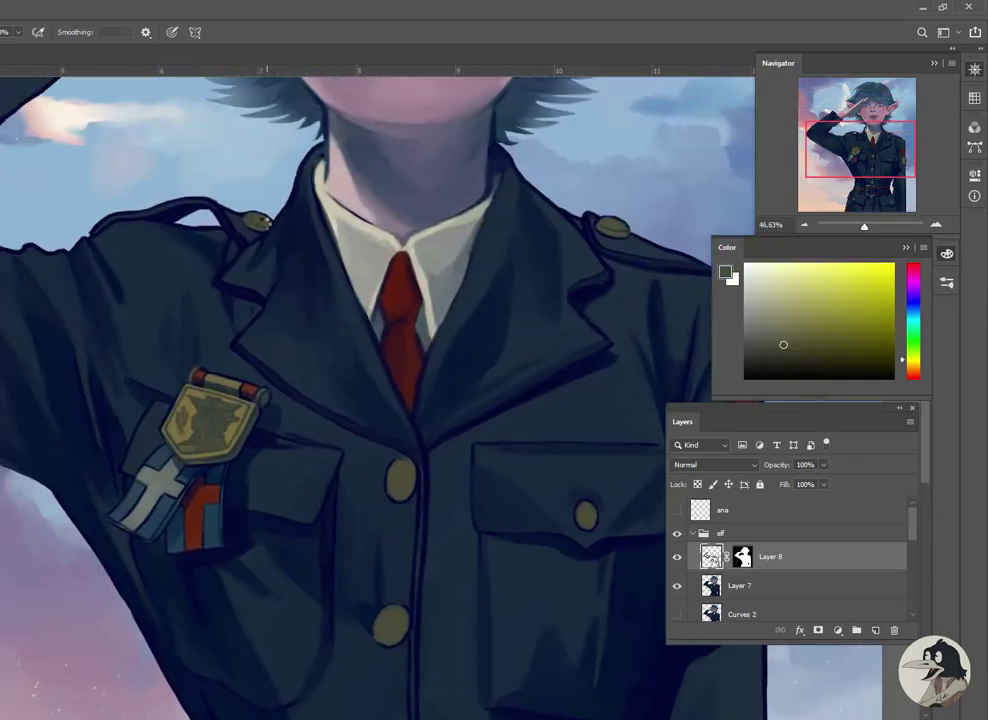
left_click_drag(430, 333, 291, 409)
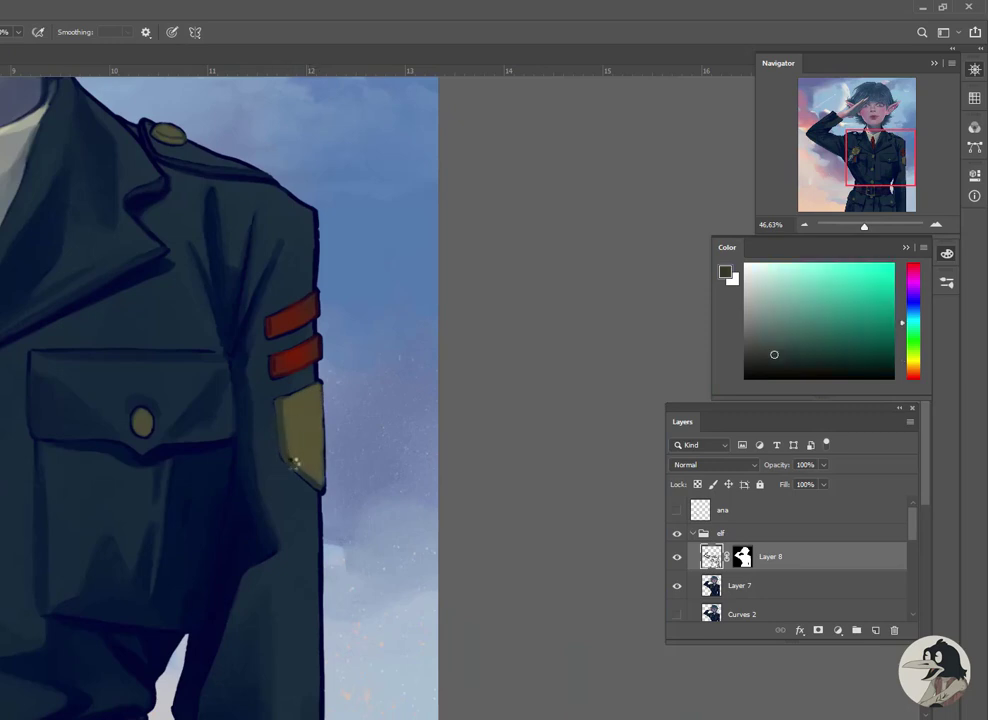
left_click(270, 335, "alt")
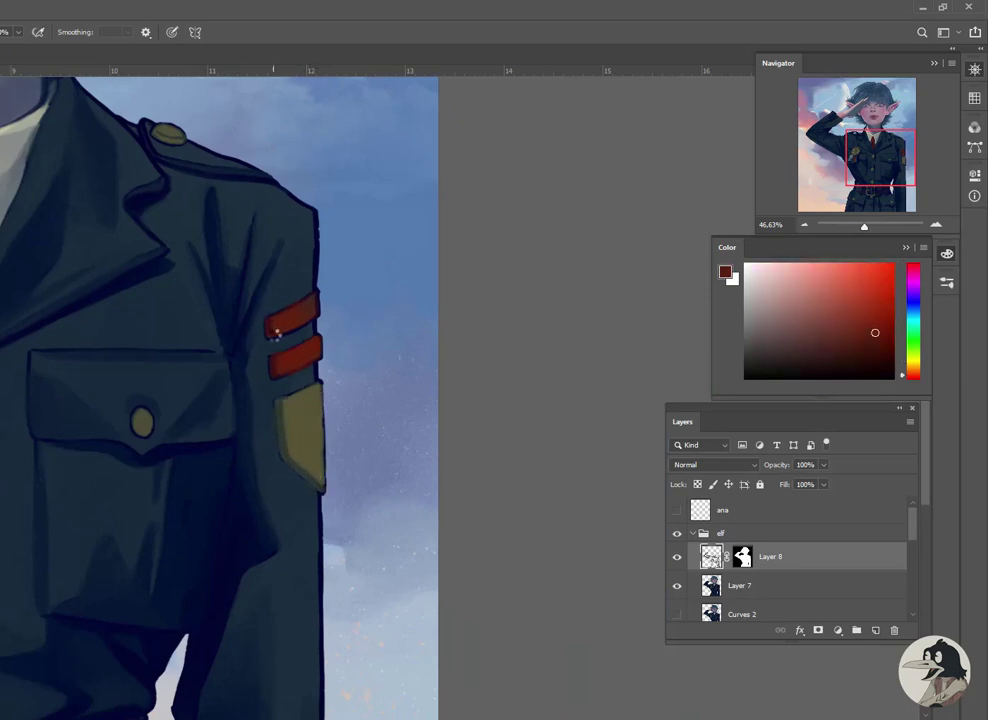
Repaint the medal ribbon's white stripe with the ribbon's light grey
scroll(165, 390, "left", 5)
scroll(183, 507, "up", 1)
left_click(183, 507, "alt")
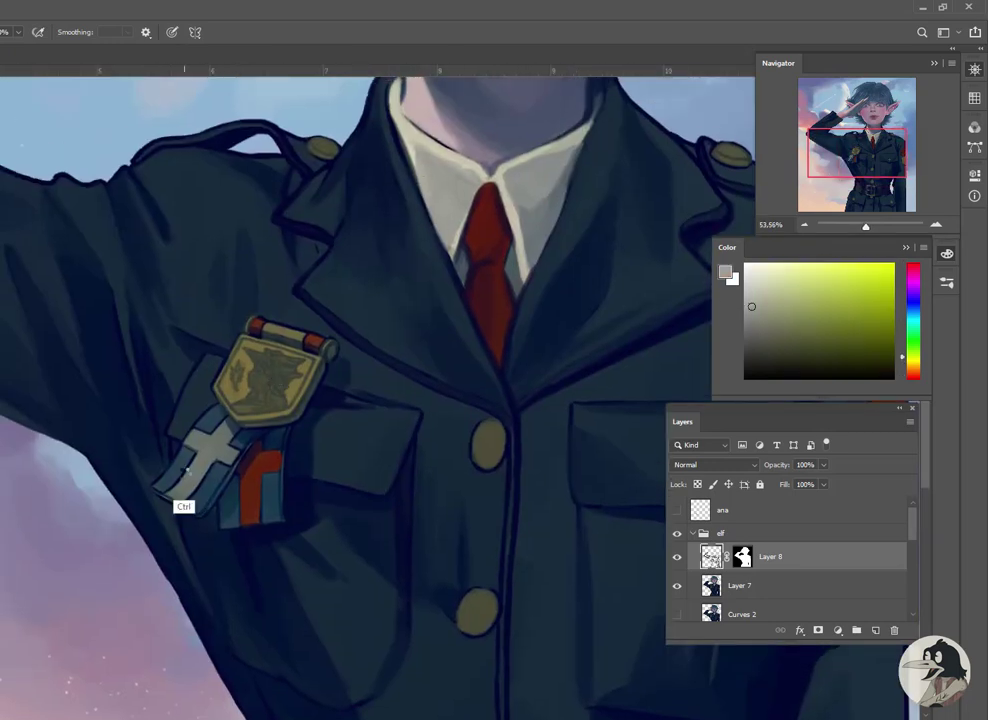
scroll(150, 460, "up", 2)
mouse_move(240, 418)
left_mouse_down()
mouse_move(186, 484)
mouse_move(214, 465)
mouse_move(196, 408)
mouse_move(243, 402)
mouse_move(258, 419)
left_mouse_up()
Paint olive-gold highlights on the medal's top, left and lower edges, bar and end cap
left_click(291, 434, "alt")
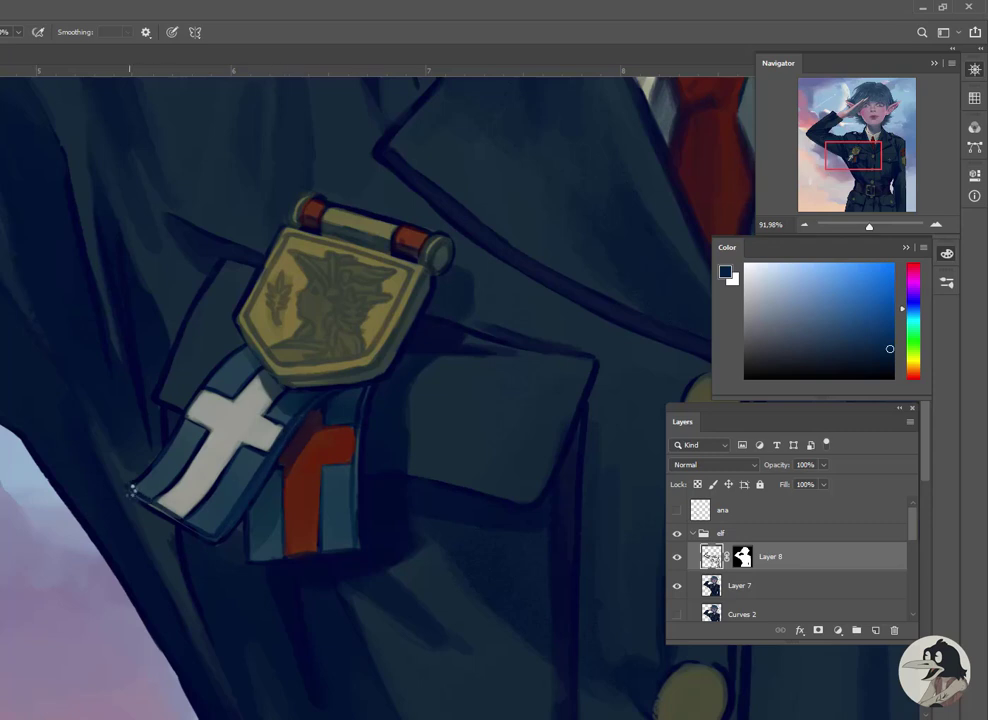
left_click(355, 469, "alt")
left_click(318, 494, "alt")
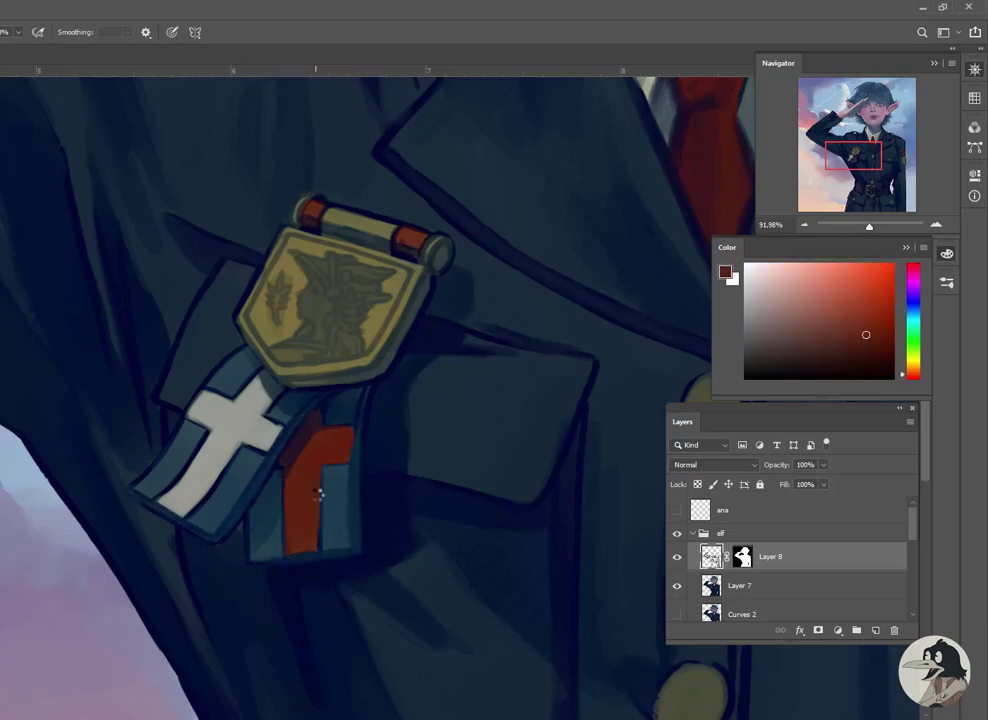
scroll(322, 276, "up", 3)
left_click(283, 277, "alt")
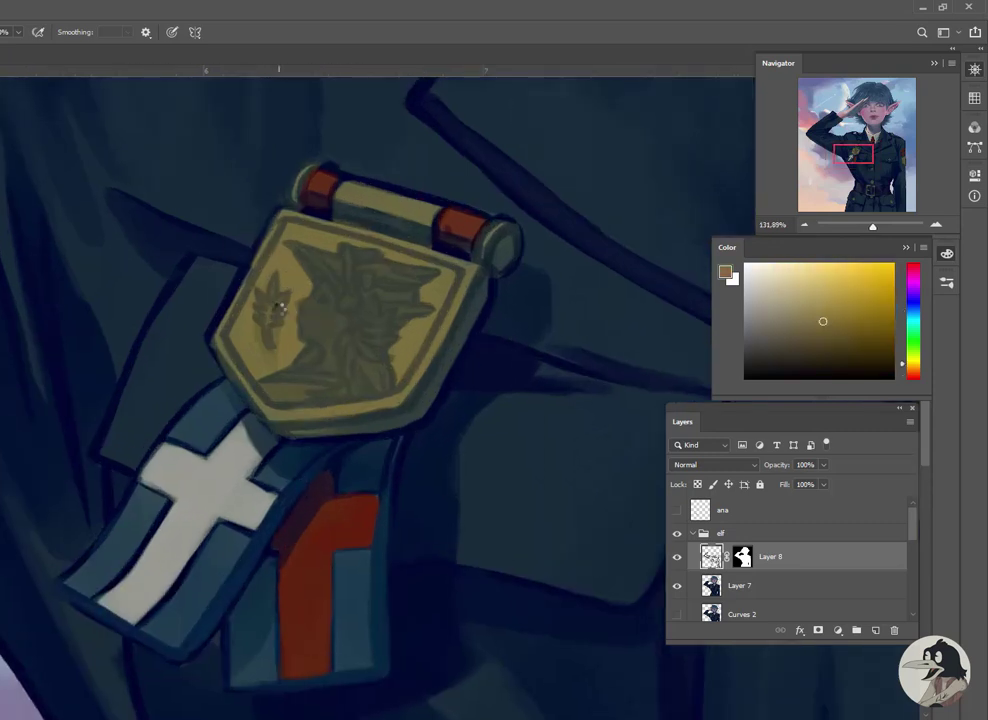
left_click_drag(291, 296, 351, 238)
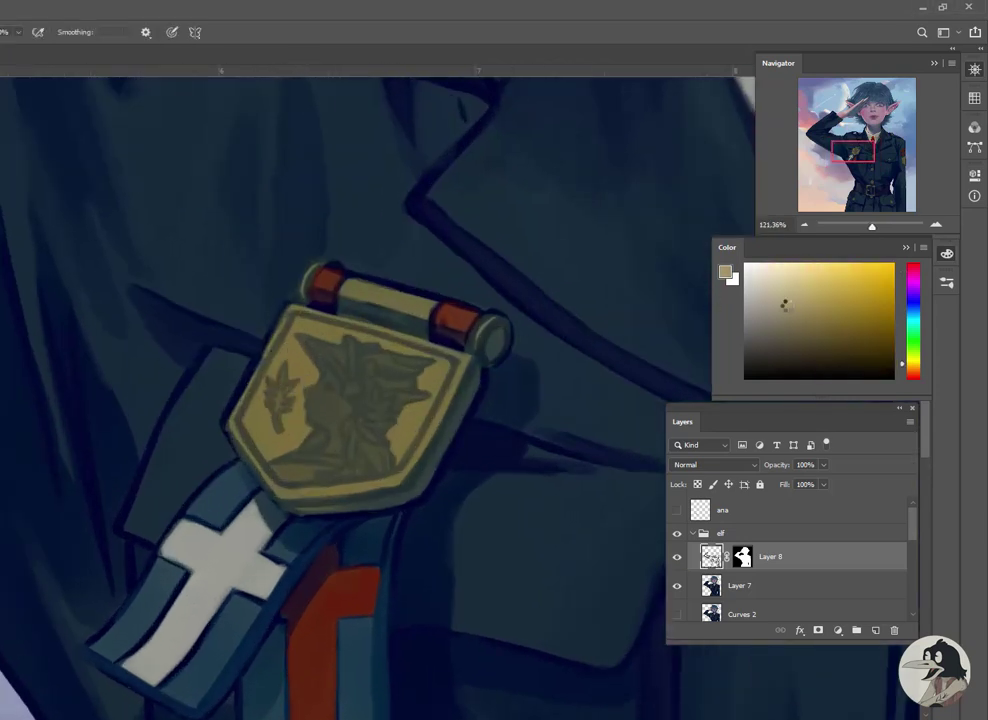
left_click_drag(278, 345, 240, 398)
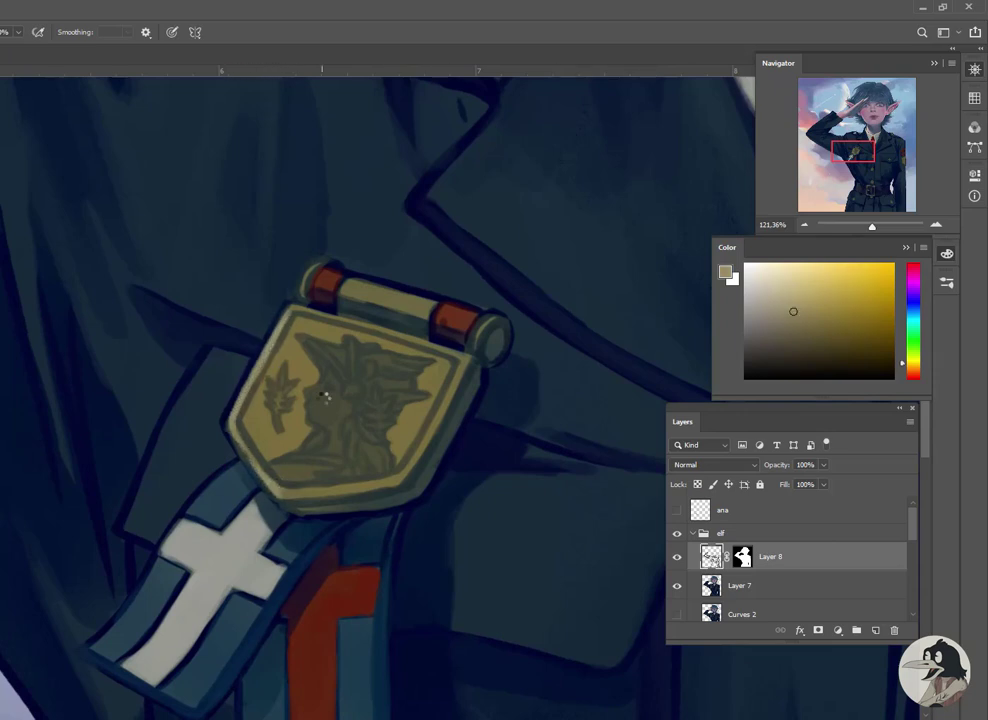
left_click_drag(326, 481, 416, 452)
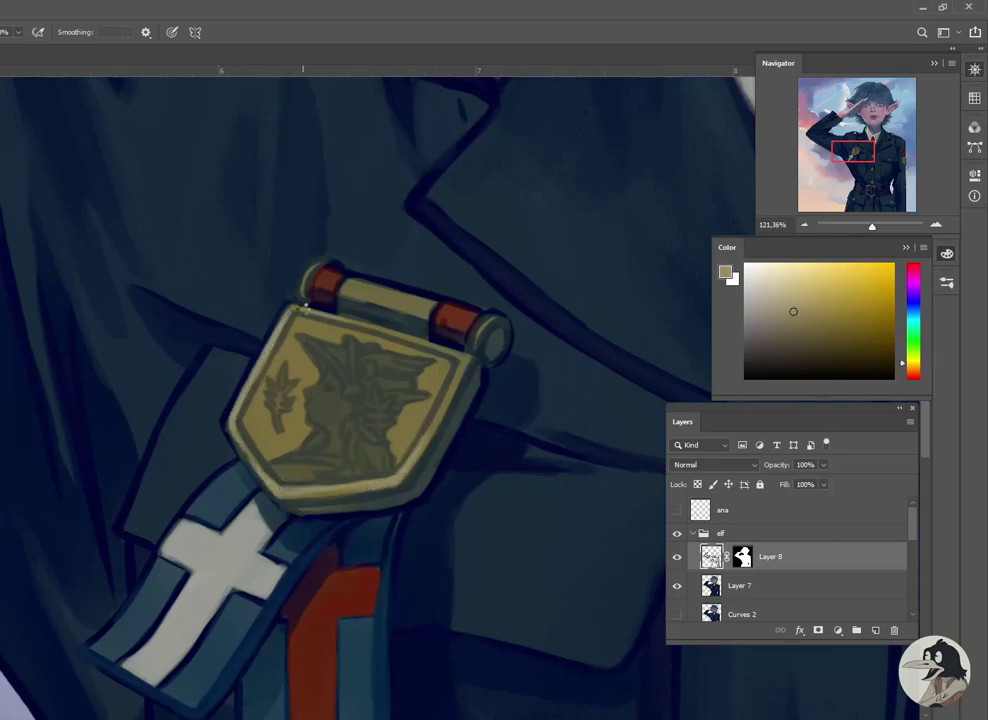
left_click_drag(304, 305, 451, 352)
left_click_drag(426, 296, 414, 299)
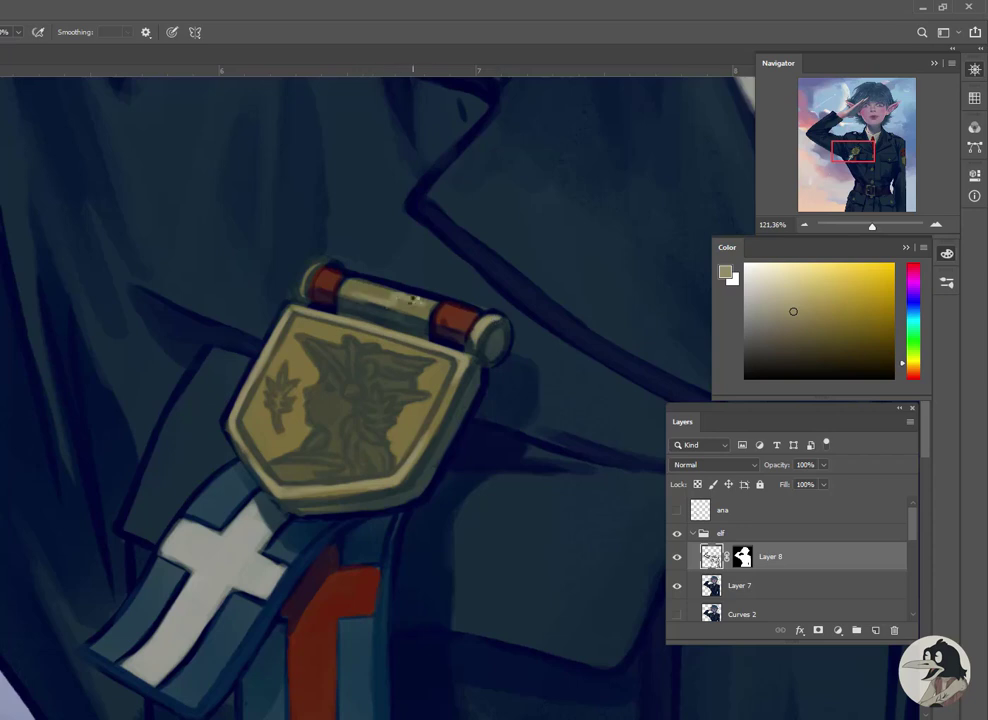
left_click_drag(317, 276, 318, 262)
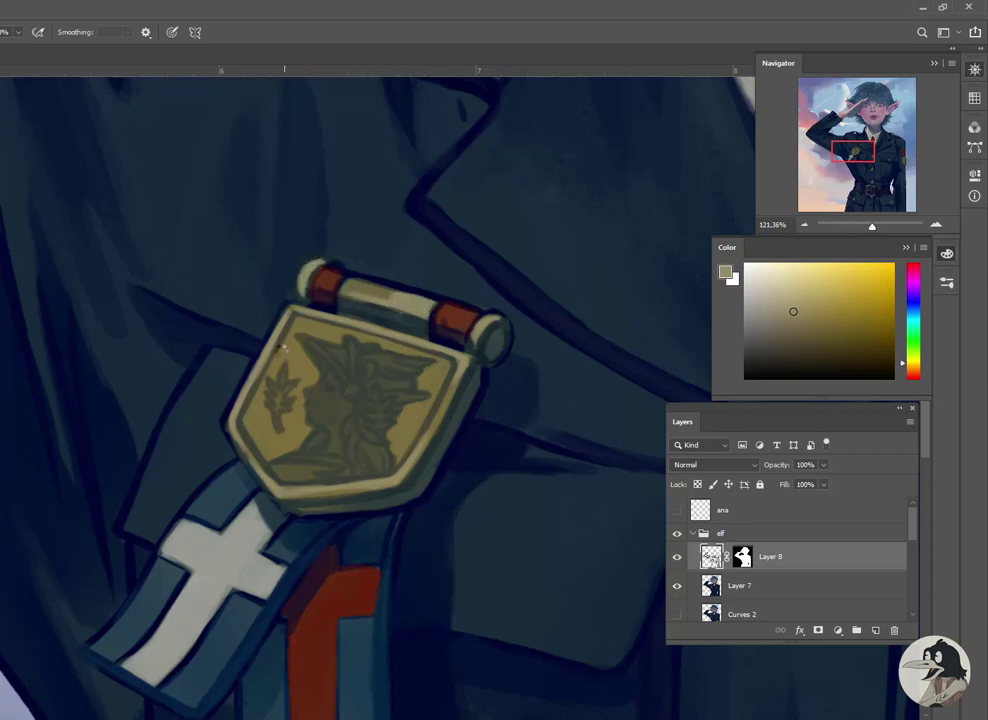
left_click_drag(298, 369, 296, 372)
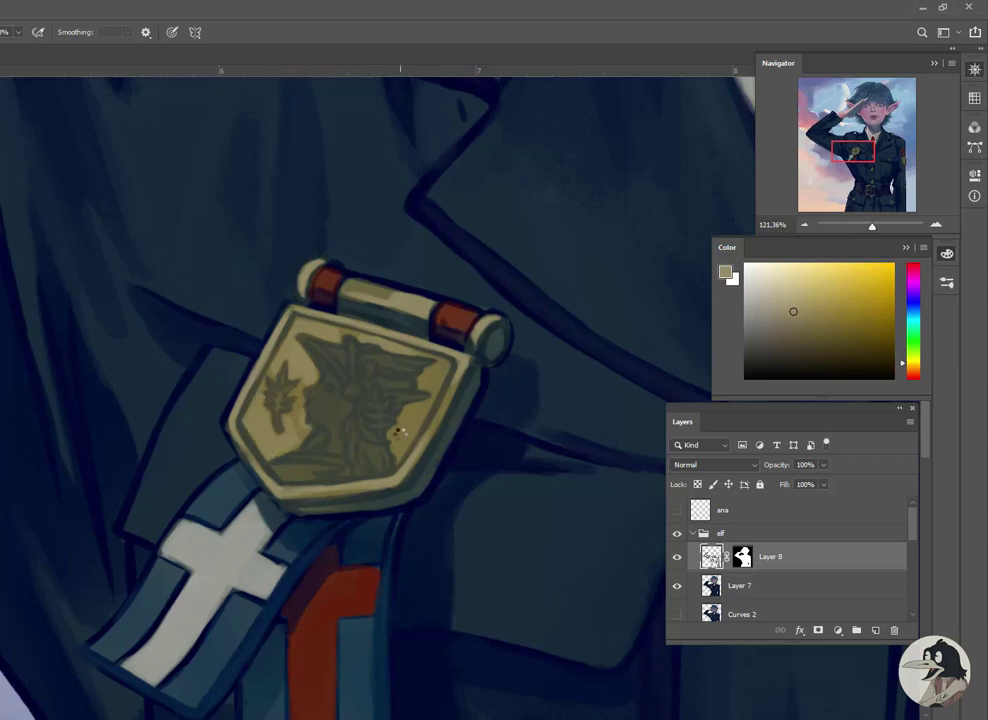
Refine the emblem figure with a different olive tone, a new gold and a dark olive-green
left_click(324, 390, "alt")
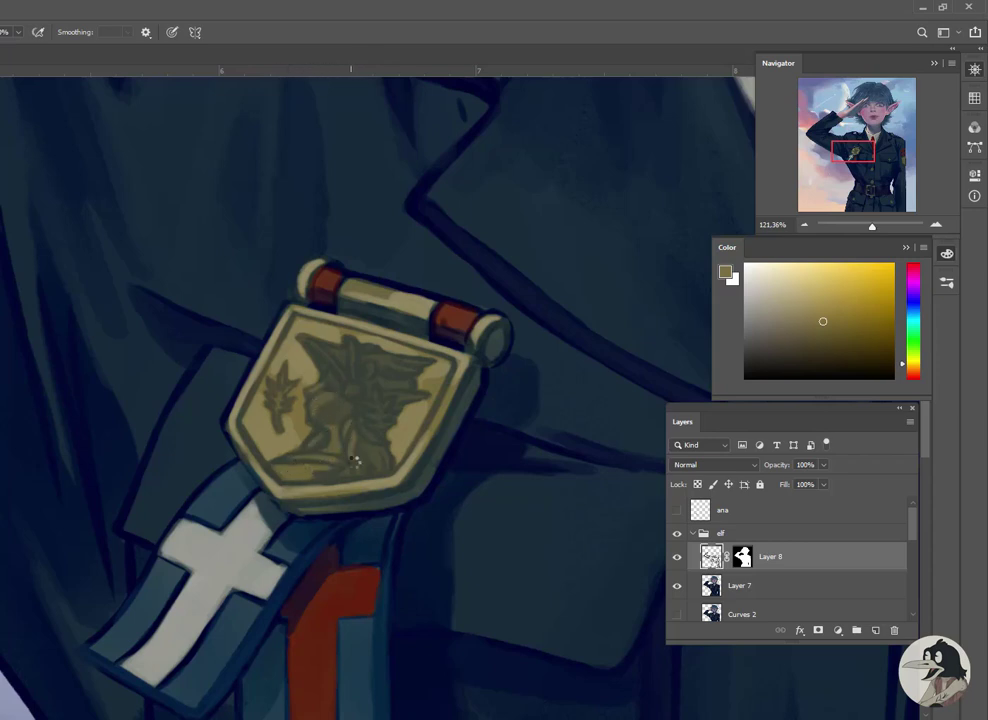
left_click_drag(378, 428, 380, 405)
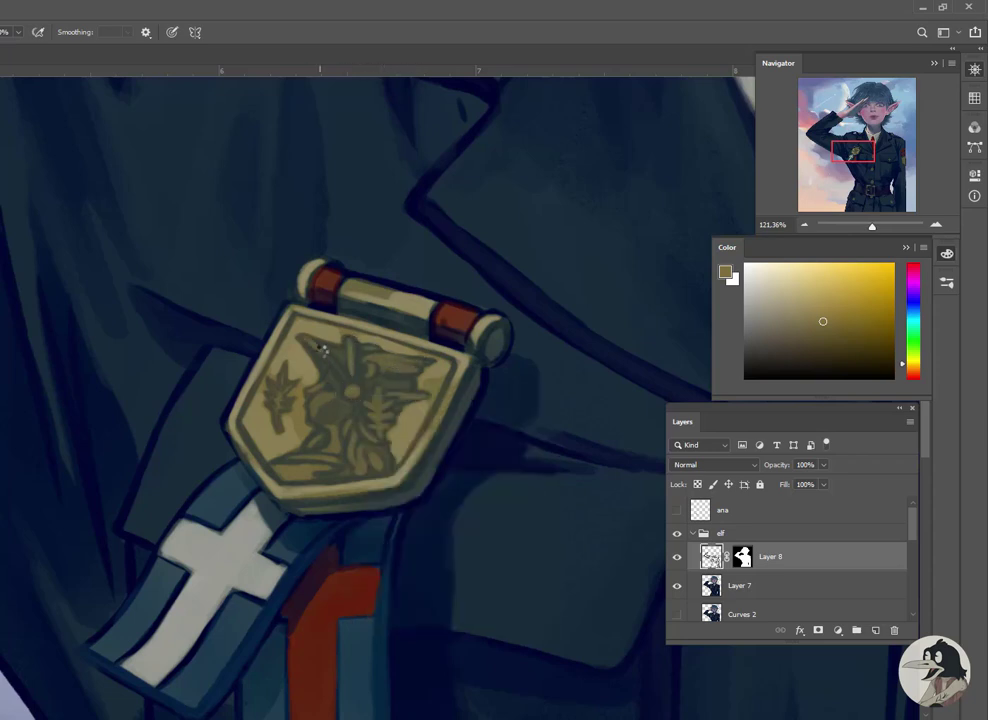
left_click(336, 372, "alt")
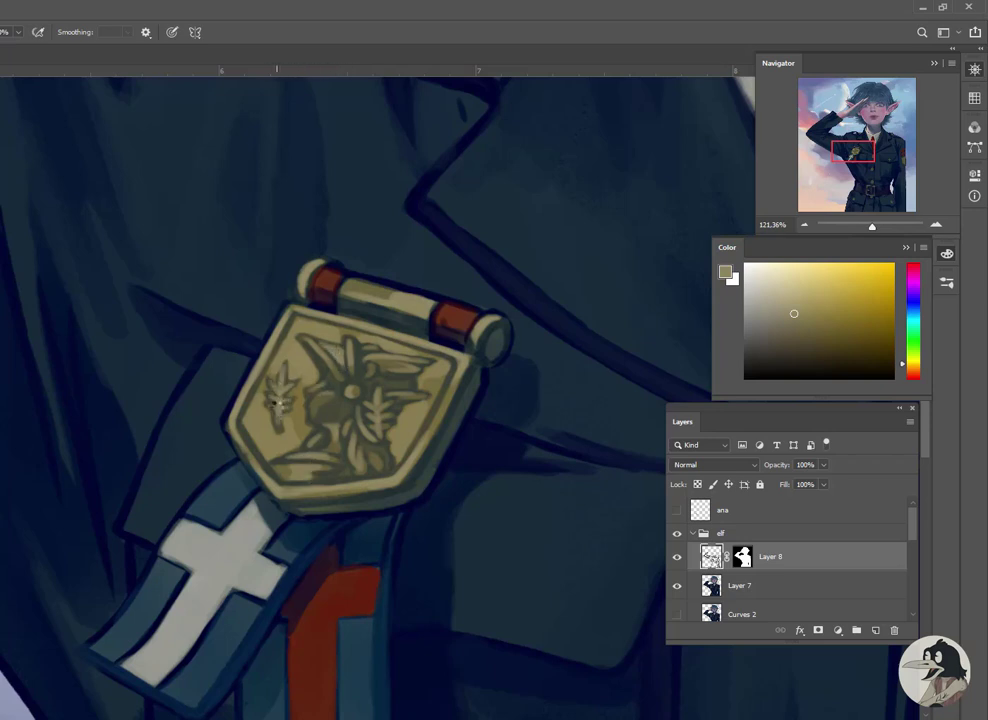
left_click(283, 401, "alt")
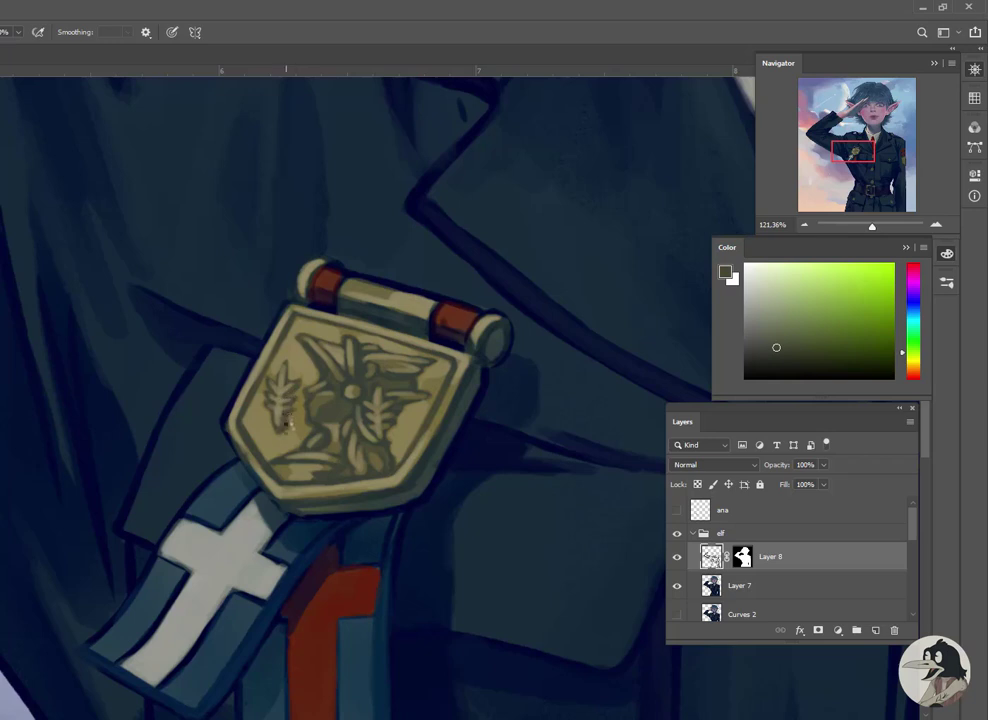
Darken the lower medal emblem with navies sampled beside the medal edge
left_click(331, 258, "alt")
left_click(454, 318, "alt")
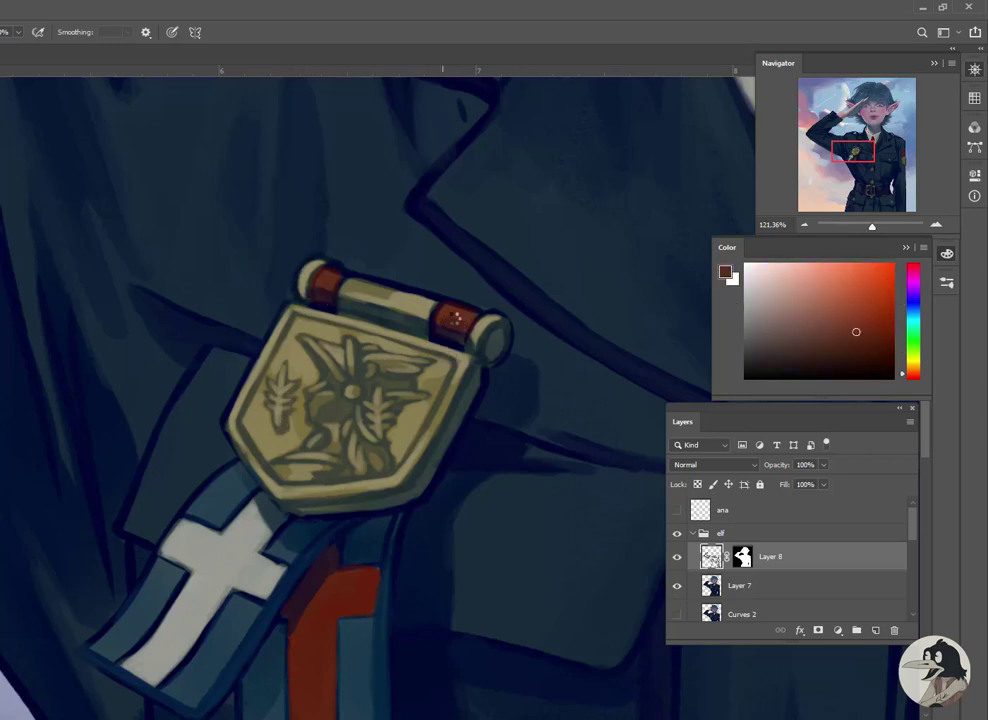
left_click(503, 328, "alt")
left_click(512, 355, "alt")
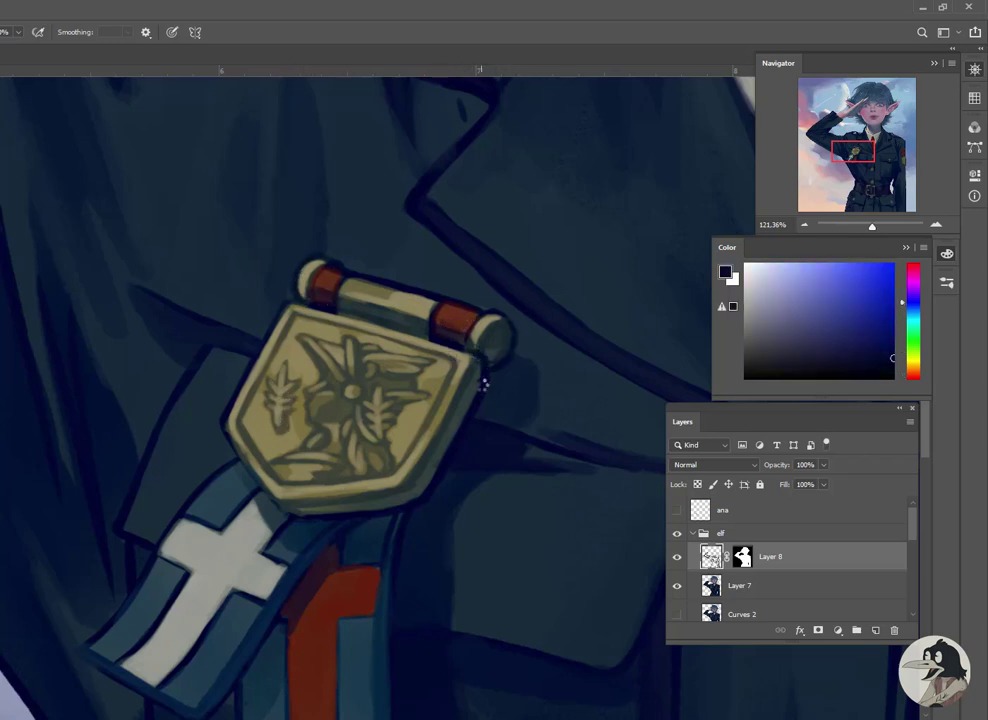
left_click(478, 368, "alt")
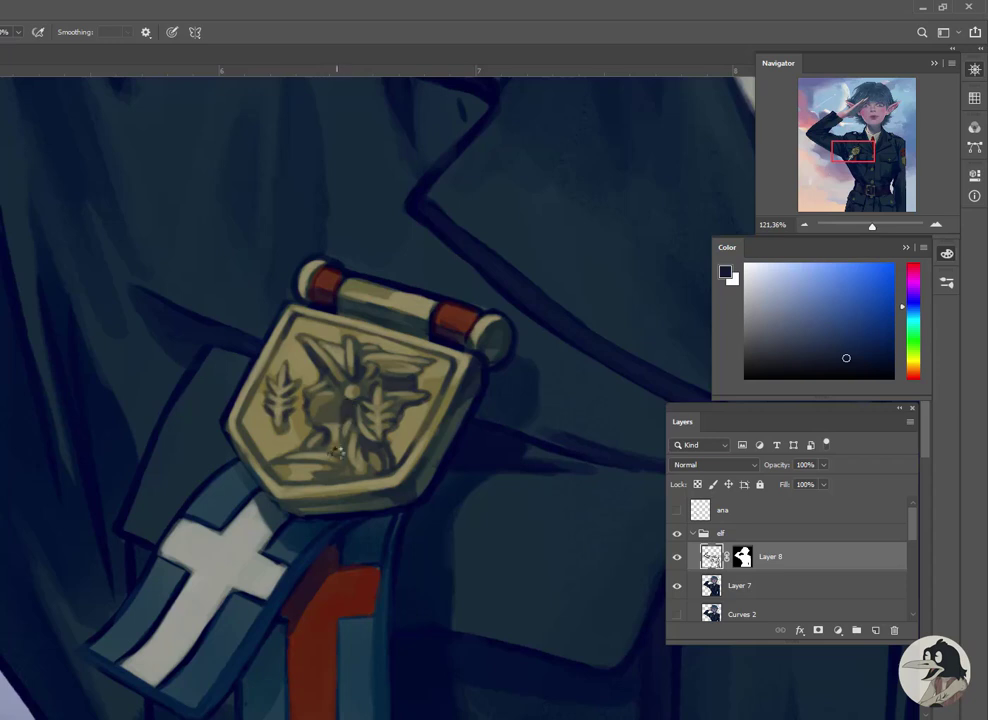
left_click_drag(342, 466, 353, 478)
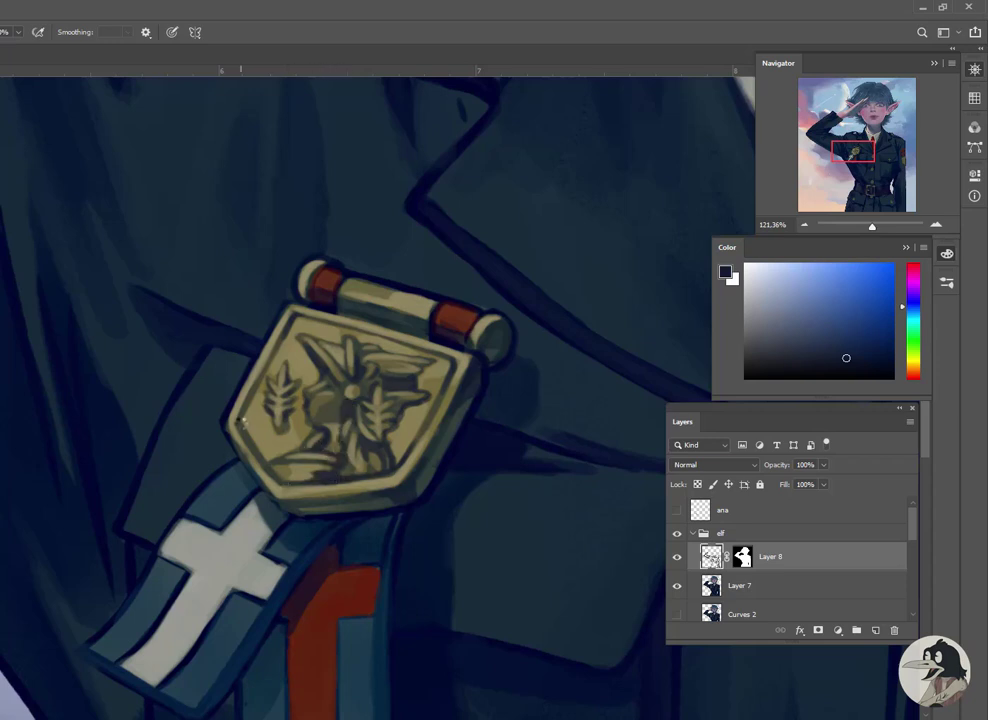
left_click(240, 420, "alt")
left_click(250, 448, "alt")
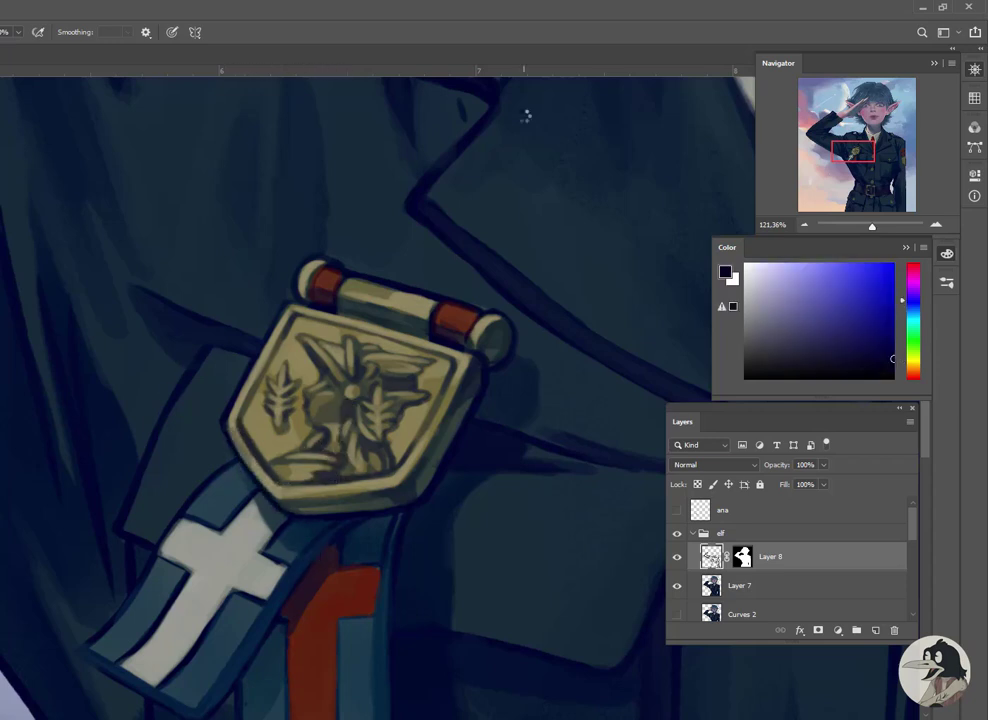
left_click_drag(273, 613, 295, 514)
left_click(452, 372, "alt")
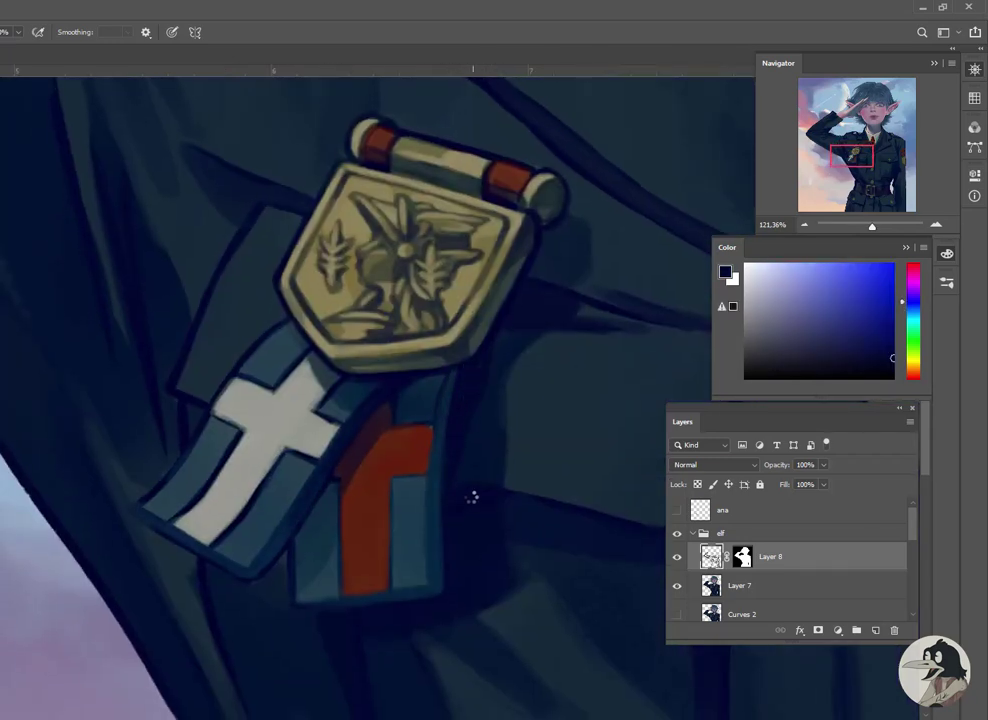
Sample pale and lighter yellows from the medal, then the shoulder button's gold
scroll(229, 578, "down", 3)
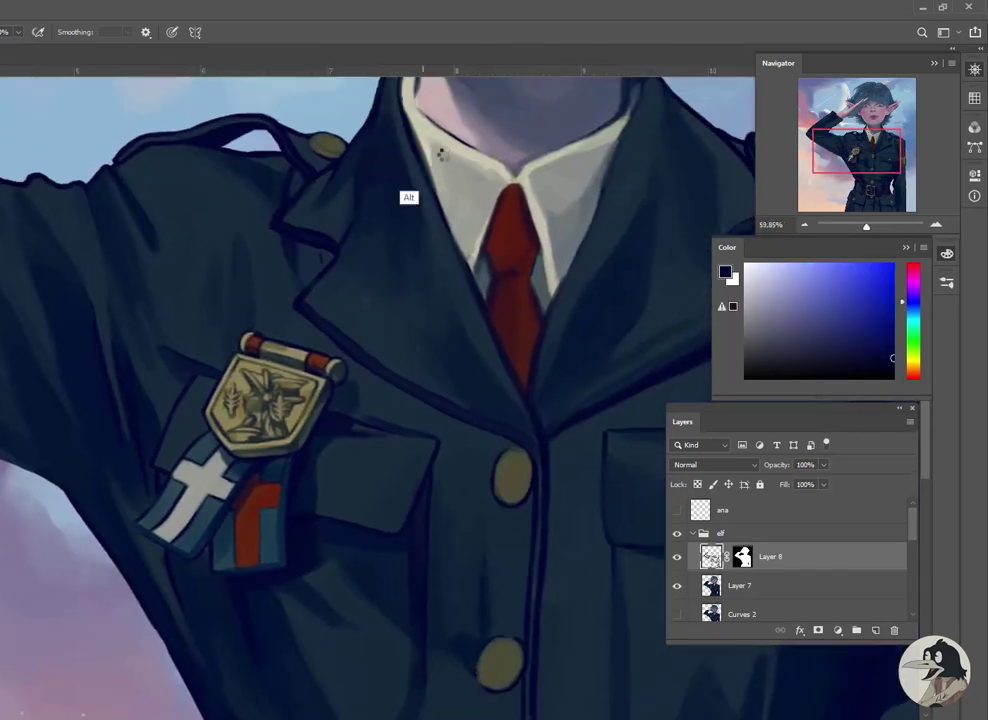
scroll(408, 196, "up", 4)
left_click(352, 352, "alt")
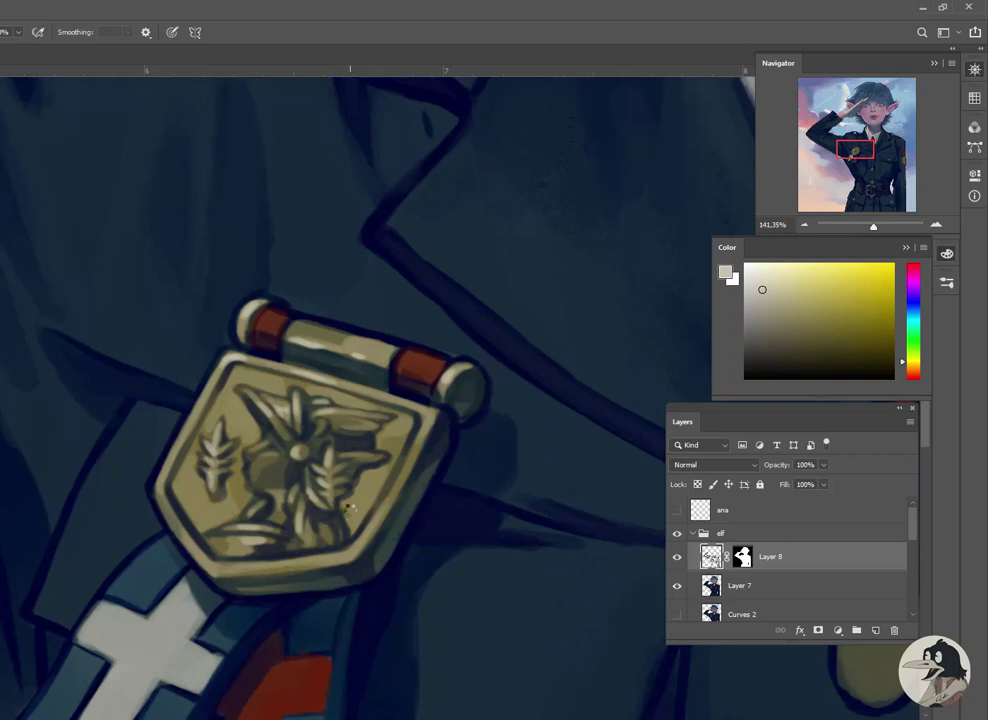
left_click(229, 408, "alt")
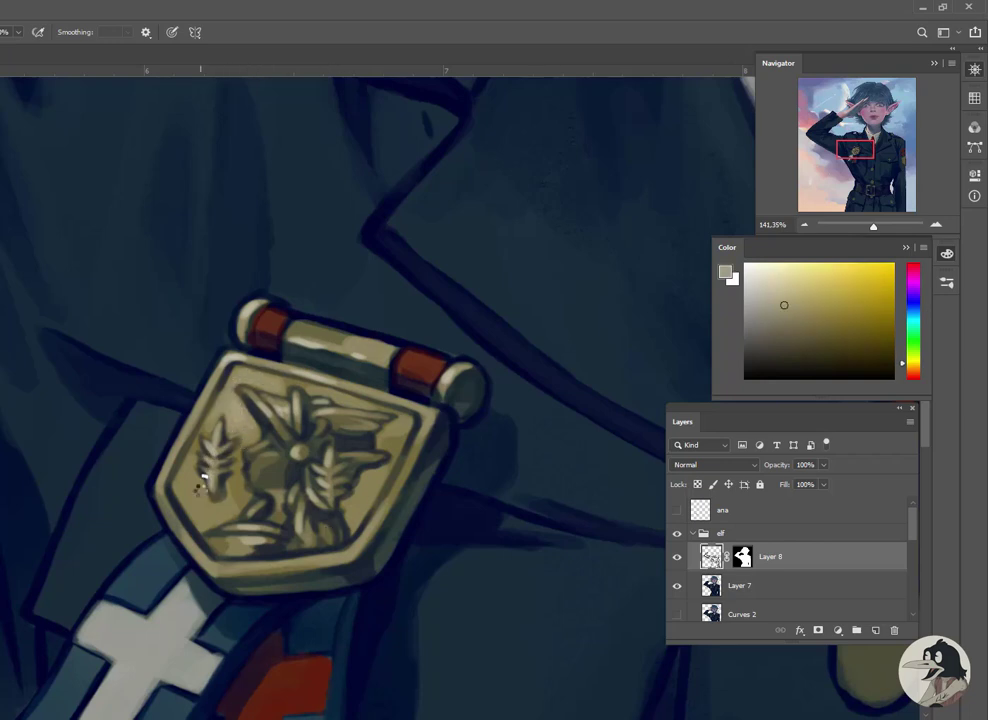
left_click(245, 357, "alt")
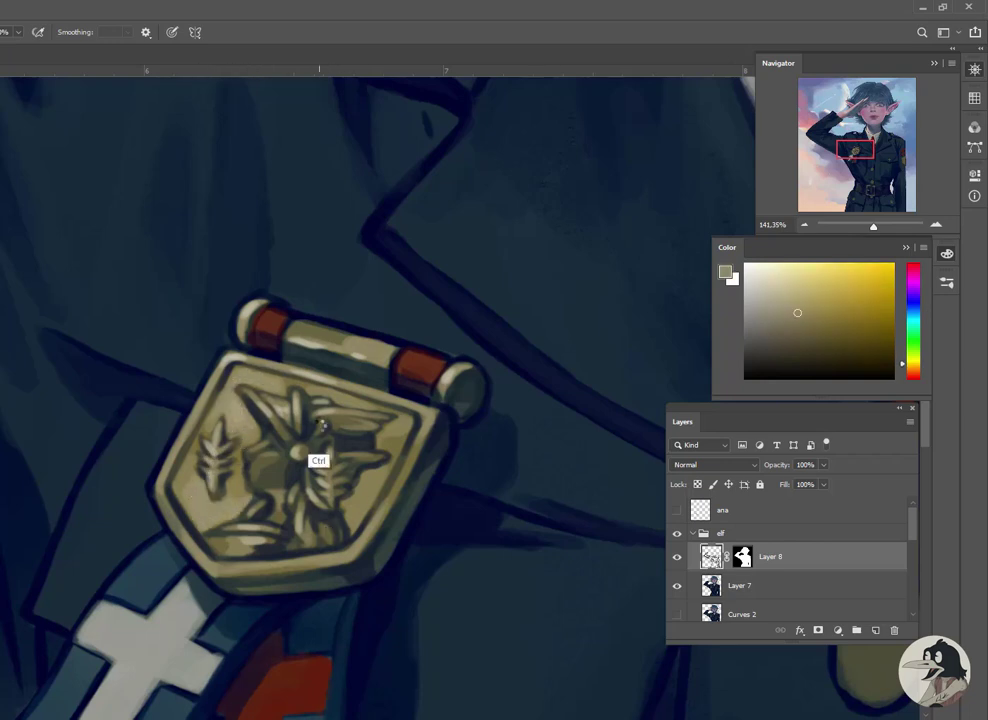
scroll(289, 380, "down", 2)
scroll(253, 521, "up", 2)
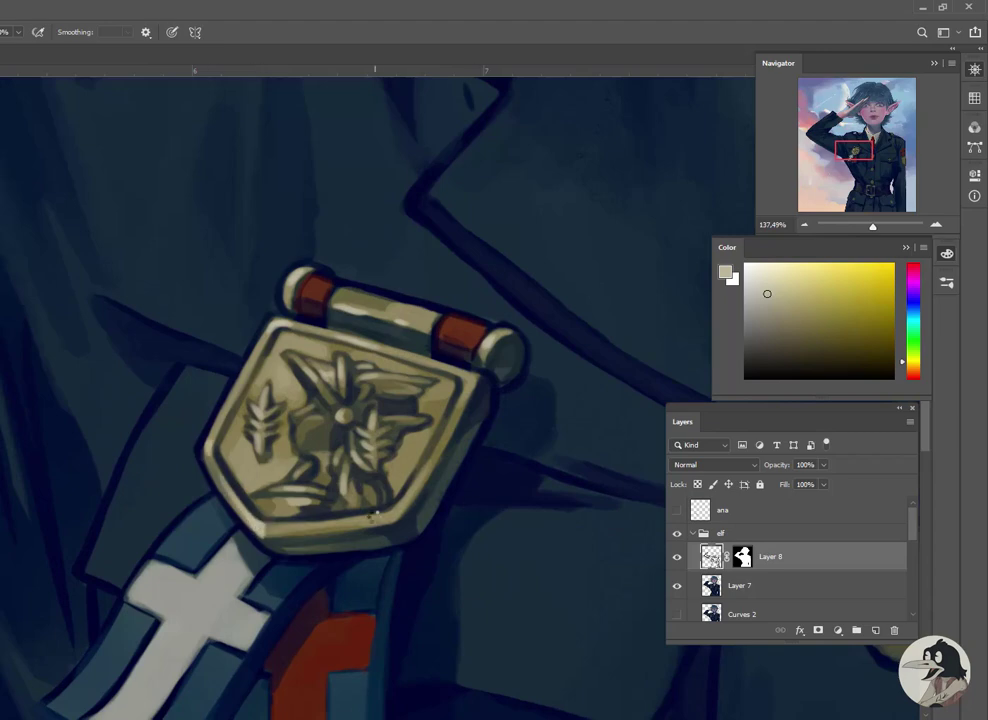
scroll(375, 515, "down", 2)
scroll(485, 404, "down", 1)
scroll(525, 459, "up", 1)
scroll(238, 276, "up", 1)
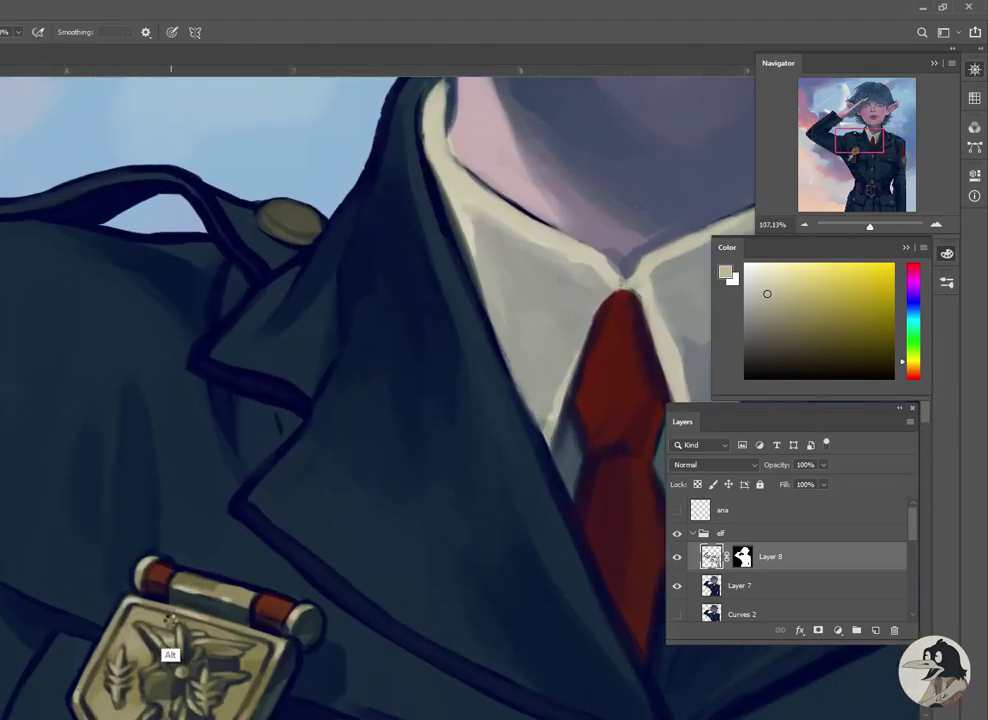
scroll(250, 200, "up", 1)
left_click(278, 215, "alt")
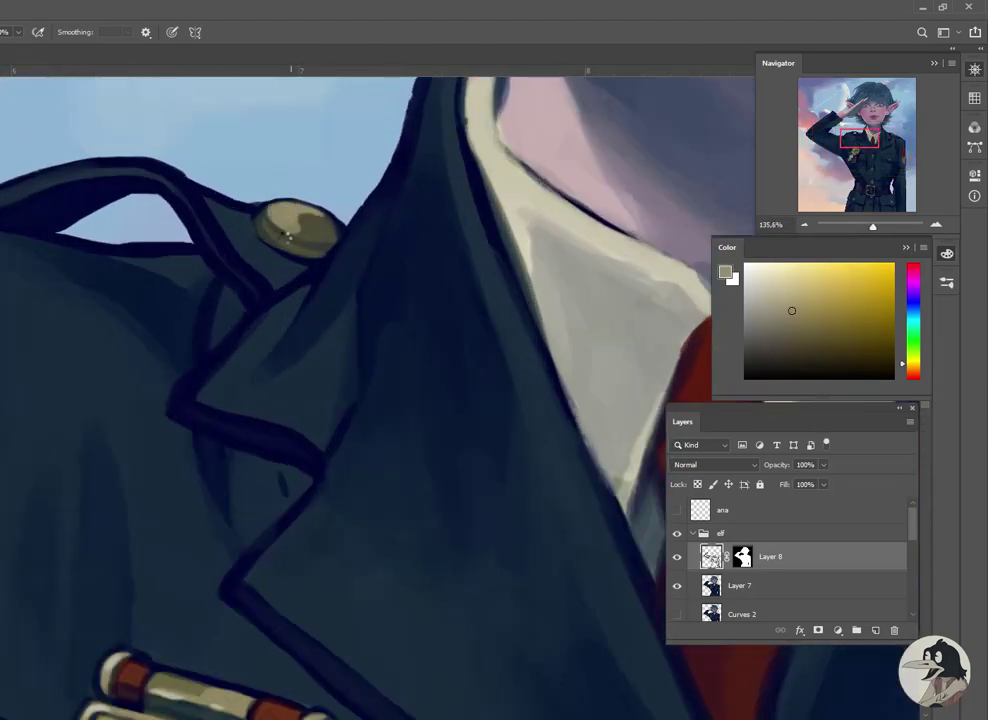
Touch up the chest button's gold with sampled olive and jacket-blue dabs
scroll(279, 236, "down", 3)
scroll(342, 276, "up", 3)
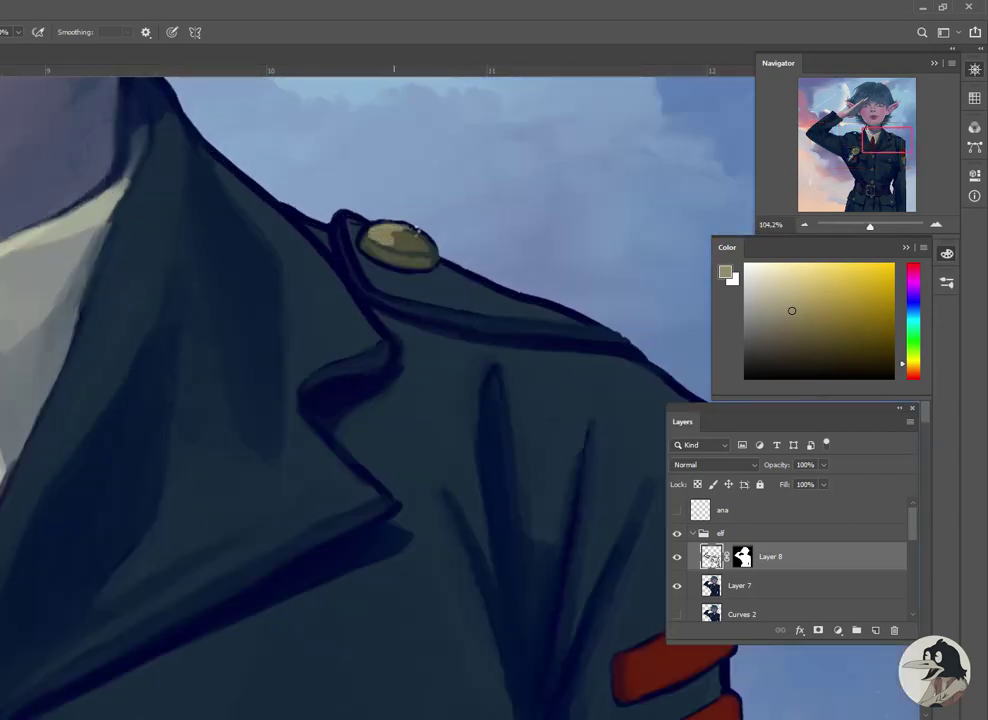
scroll(420, 285, "down", 1)
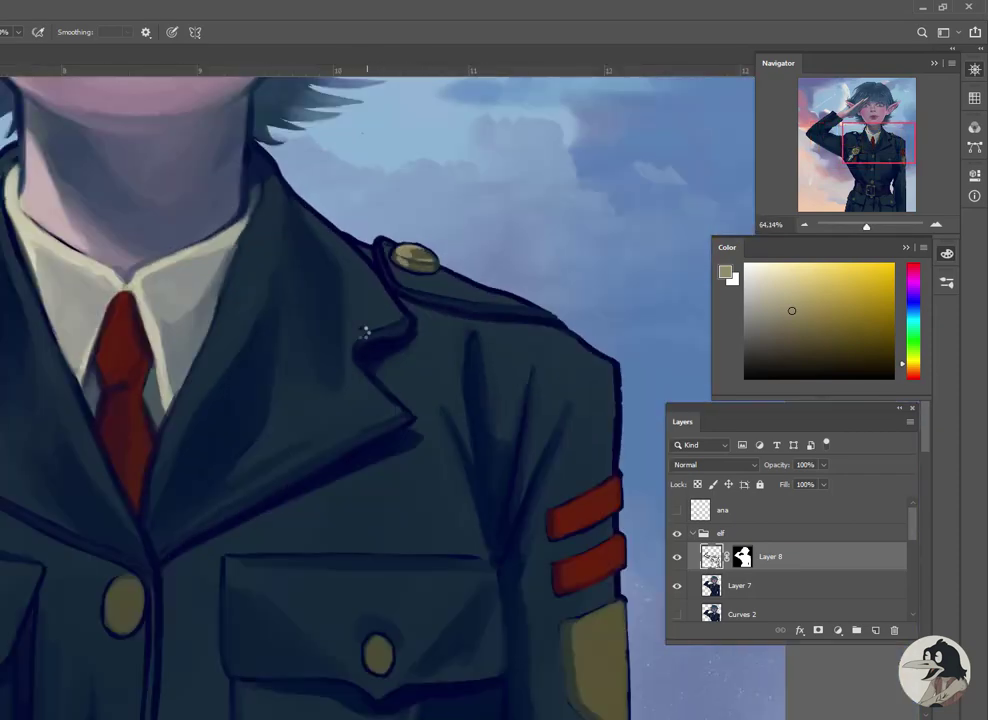
scroll(364, 331, "down", 1)
scroll(205, 309, "up", 1)
scroll(198, 325, "up", 2)
left_click(220, 312, "alt")
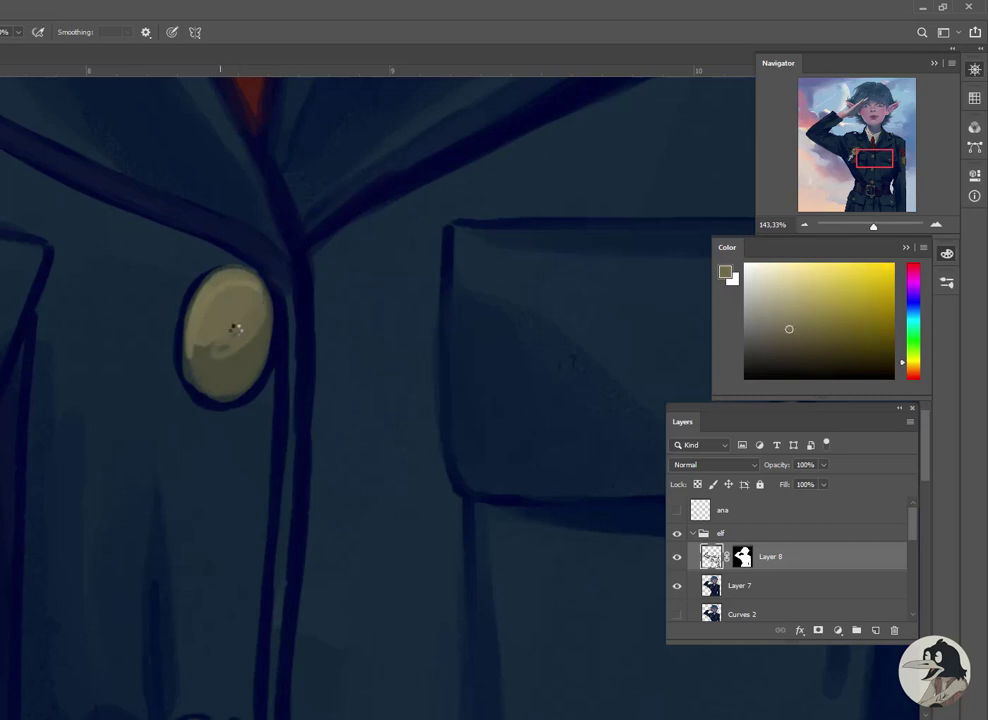
scroll(250, 322, "down", 1)
left_click(205, 302, "alt")
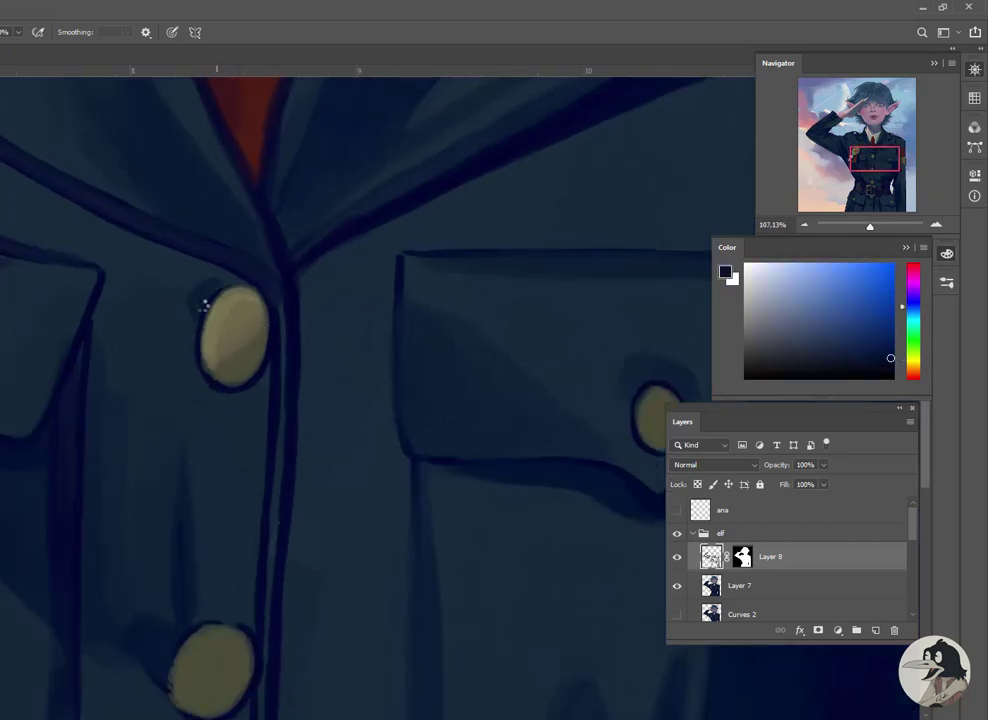
scroll(265, 386, "down", 3)
left_click(215, 360, "alt")
left_click(214, 357, "alt")
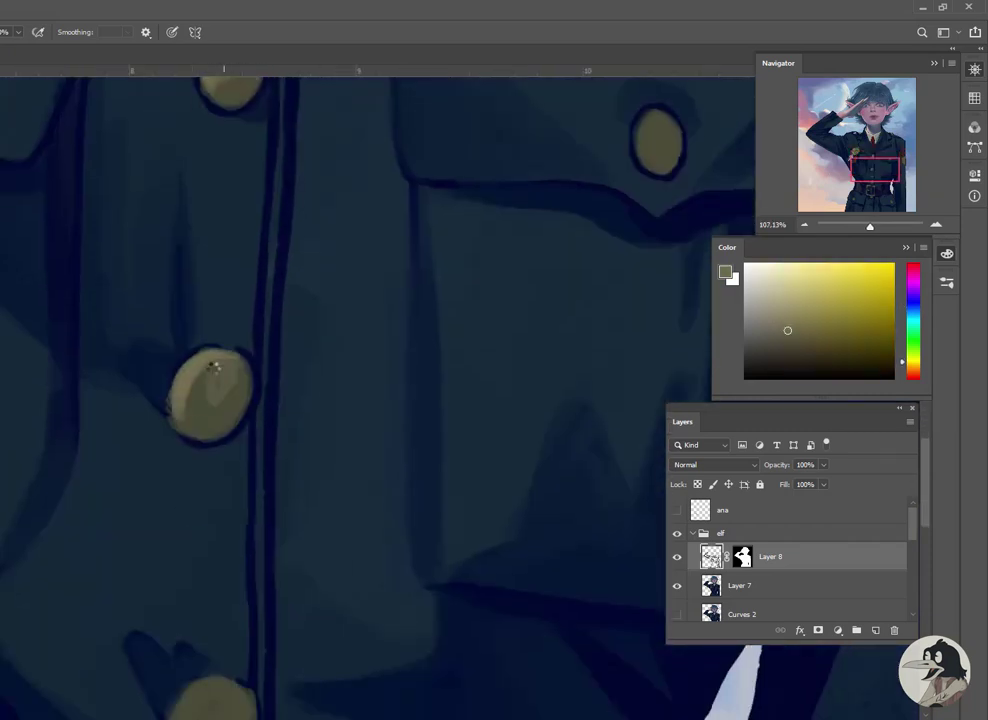
left_click(181, 397, "alt")
Shade the lower button with olive, green-olive, yellow and dark navy tones
scroll(192, 370, "down", 4)
left_click(132, 347, "alt")
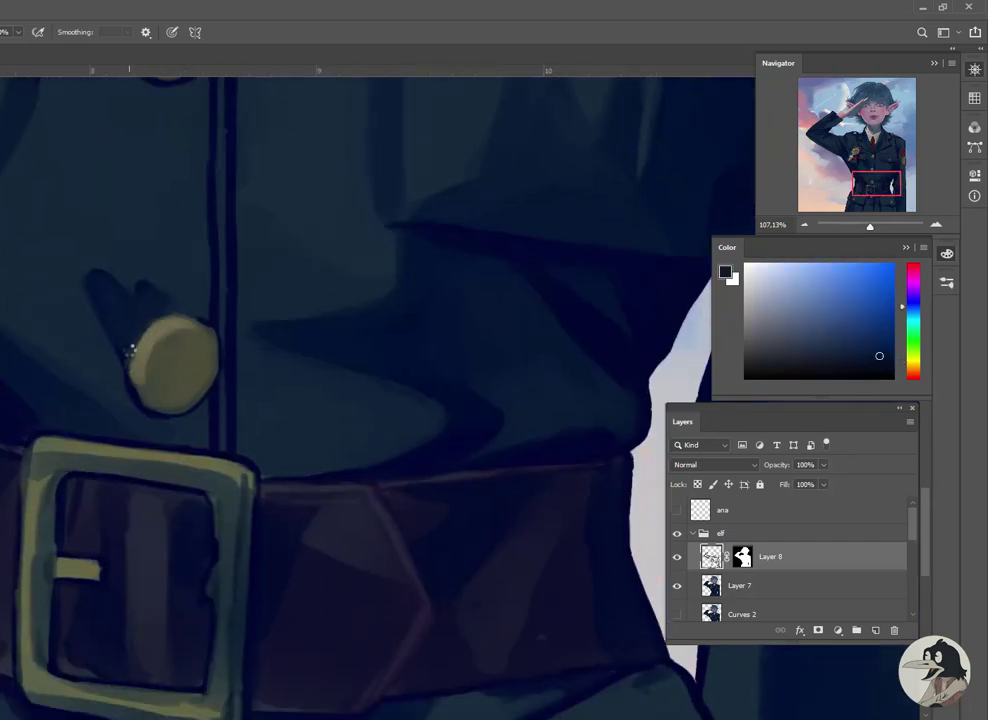
left_click(148, 378, "alt")
left_click(165, 404, "alt")
left_click(176, 415, "alt")
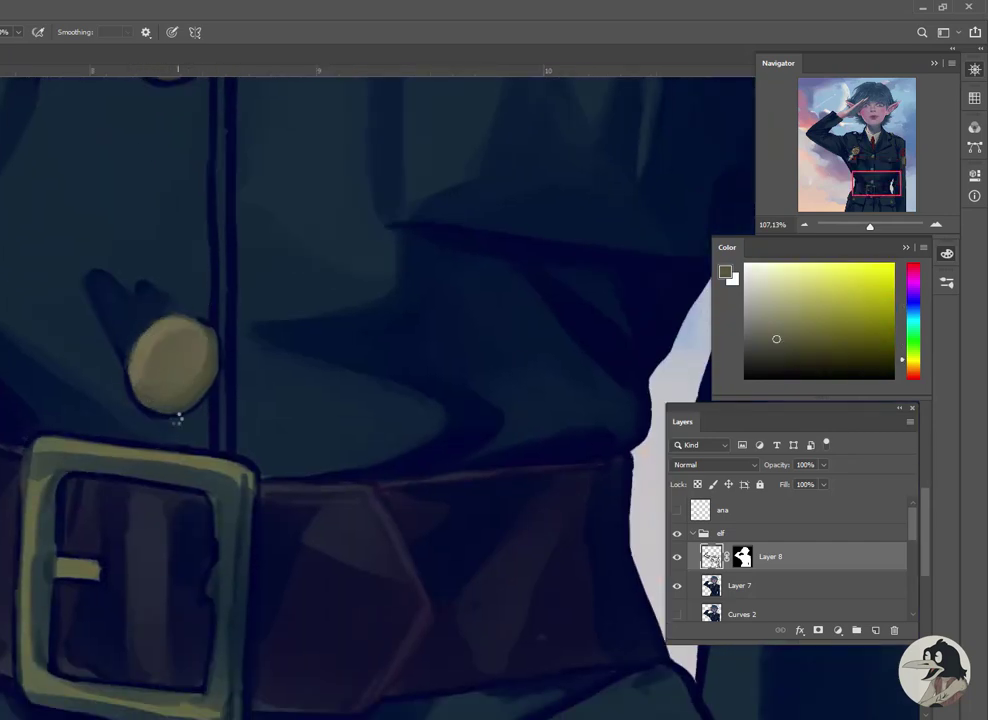
left_click(216, 326, "alt")
scroll(161, 430, "up", 3)
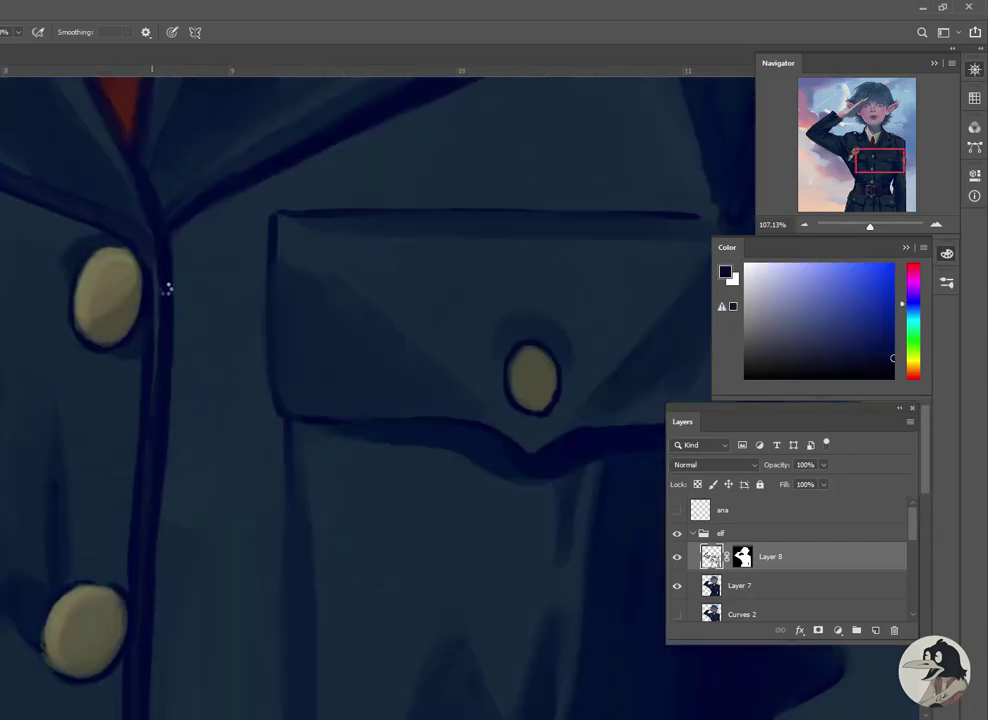
scroll(238, 302, "down", 3)
scroll(300, 330, "down", 2)
Touch up the pocket button and sleeve patch with olive and dark navy
left_click(344, 355, "alt")
scroll(370, 336, "up", 2)
scroll(154, 322, "down", 3)
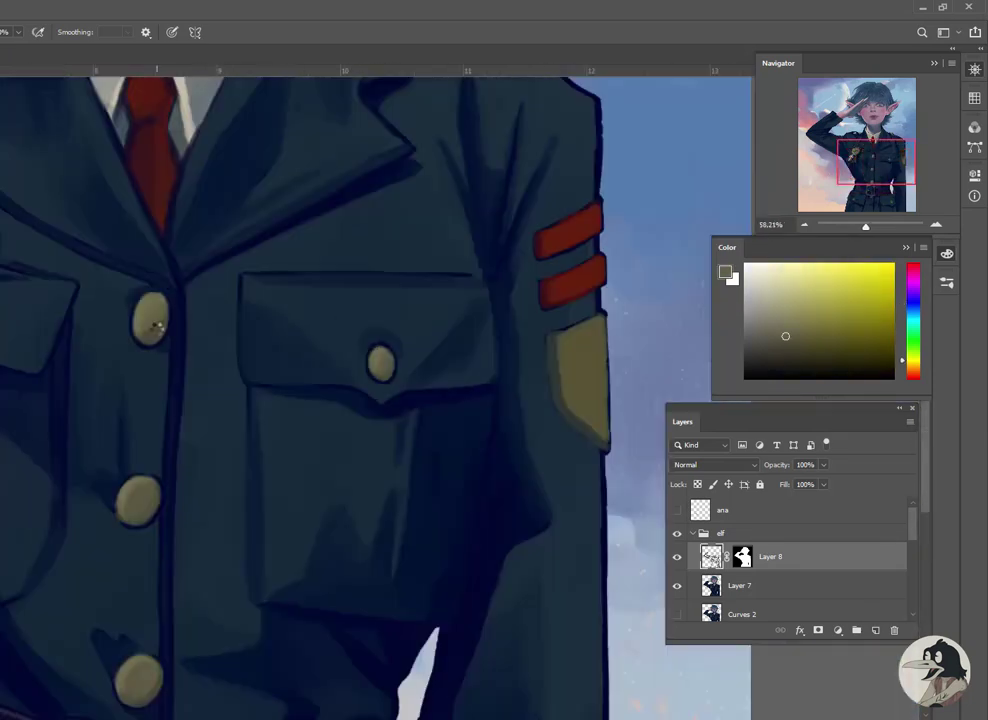
scroll(353, 399, "down", 2)
scroll(226, 328, "up", 2)
scroll(226, 328, "up", 2)
left_click(289, 410, "alt")
left_click(346, 280, "alt")
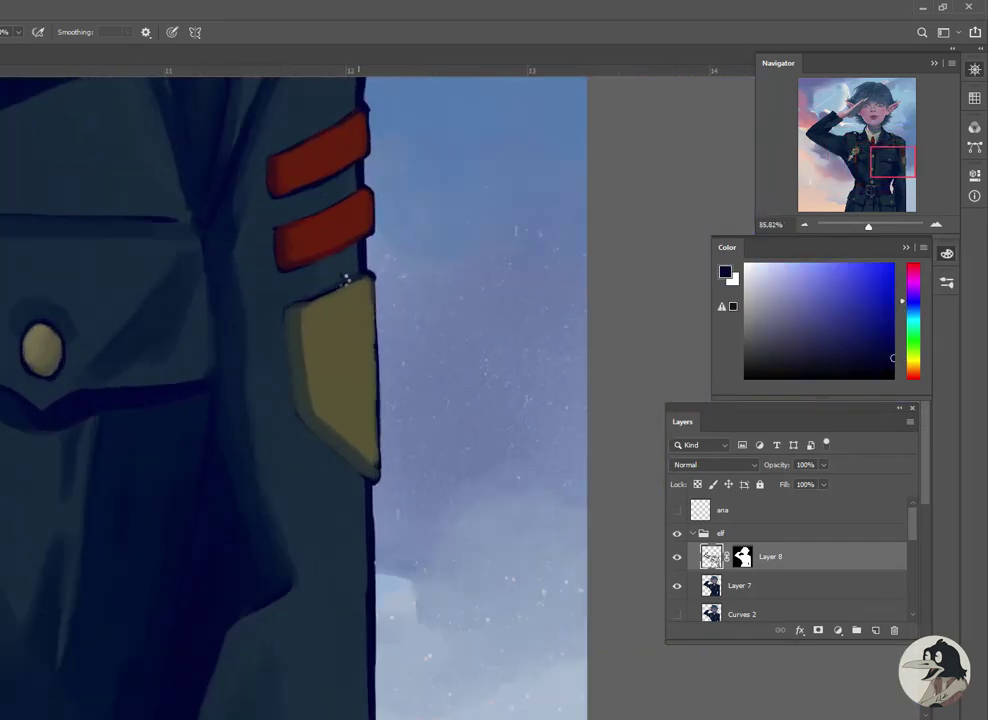
left_click(342, 289, "alt")
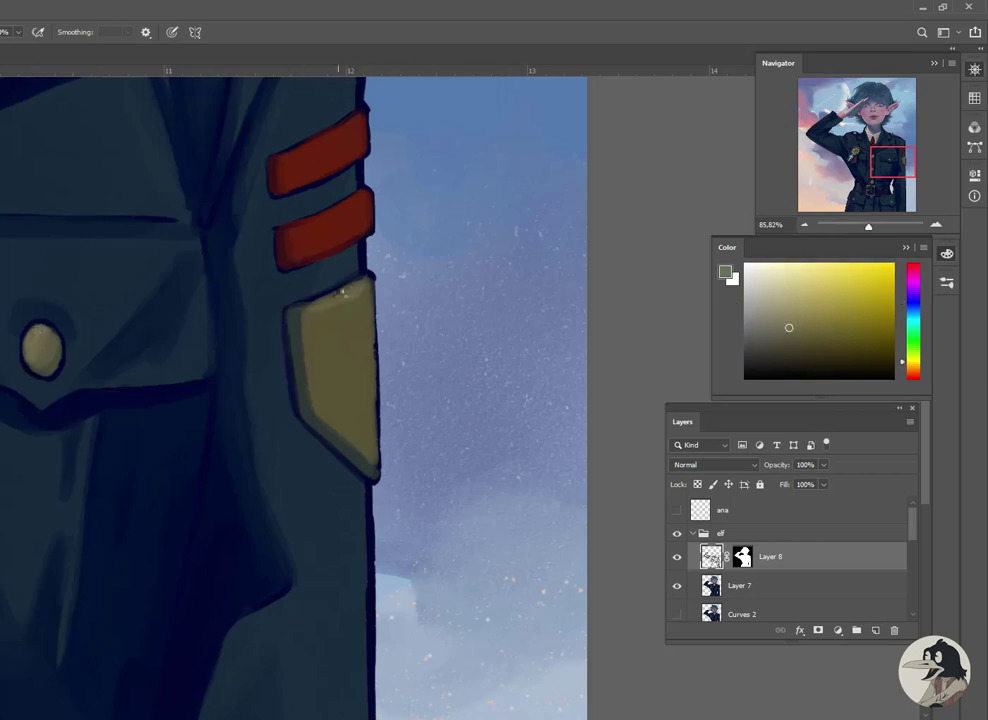
Darken the swirl emblem on the sleeve badge with dark green curved strokes
scroll(364, 375, "down", 1)
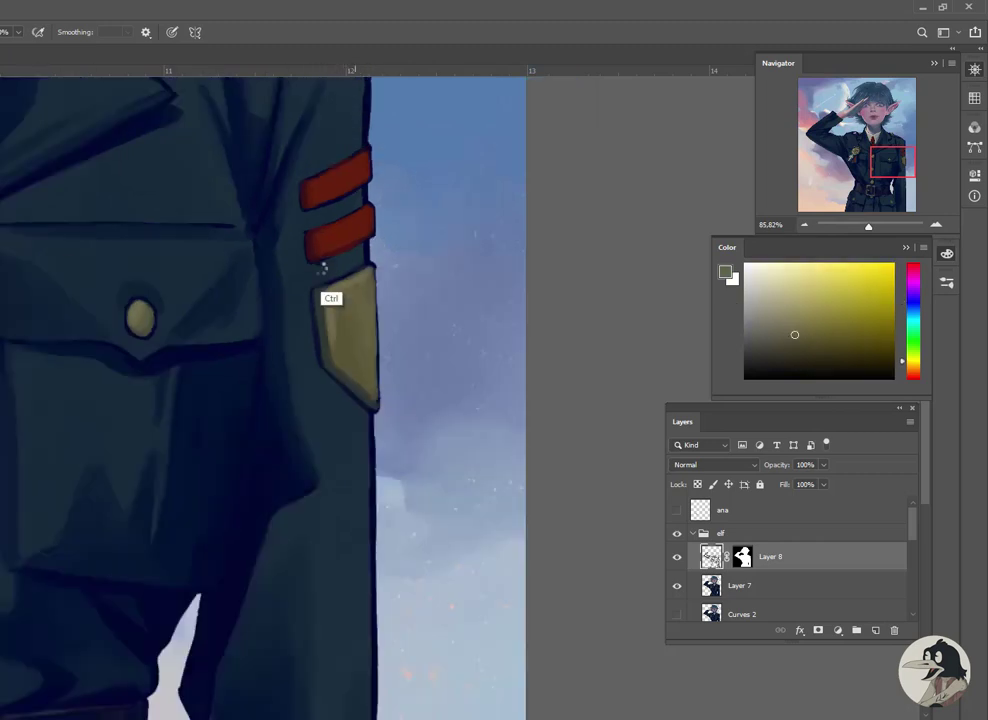
scroll(326, 269, "down", 2)
scroll(461, 441, "up", 3)
left_click(452, 403, "alt")
left_click_drag(427, 410, 461, 412)
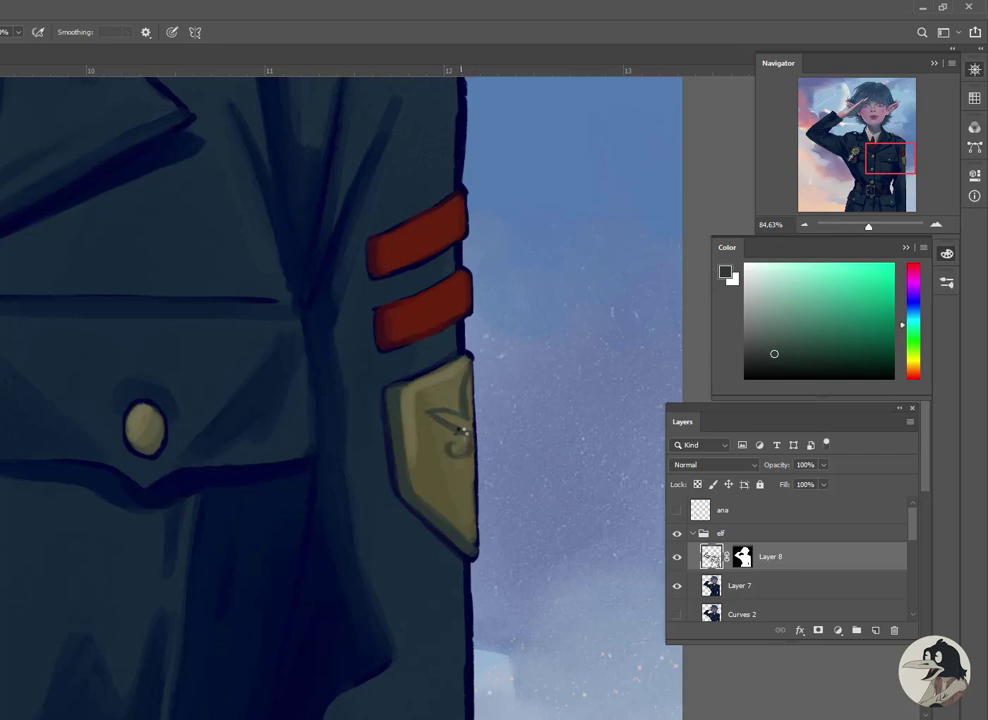
left_click_drag(440, 432, 452, 452)
left_click(455, 400, "alt")
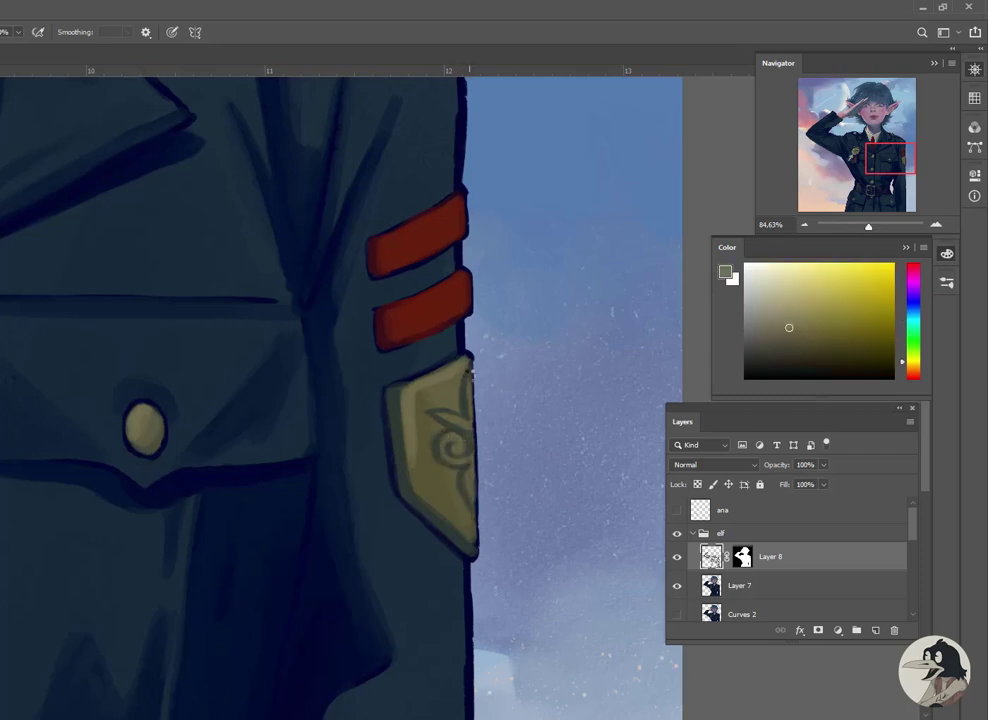
Merge the masked paint Layer 8 down with Ctrl+E, then sample badge tones
left_click(471, 330, "alt")
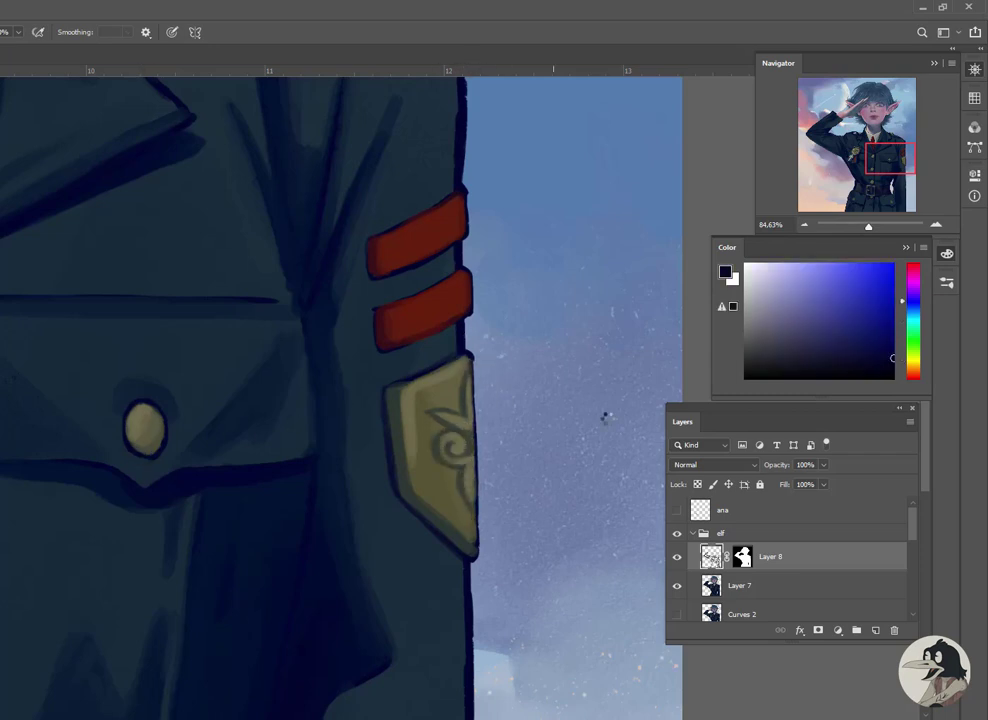
key("ctrl+e")
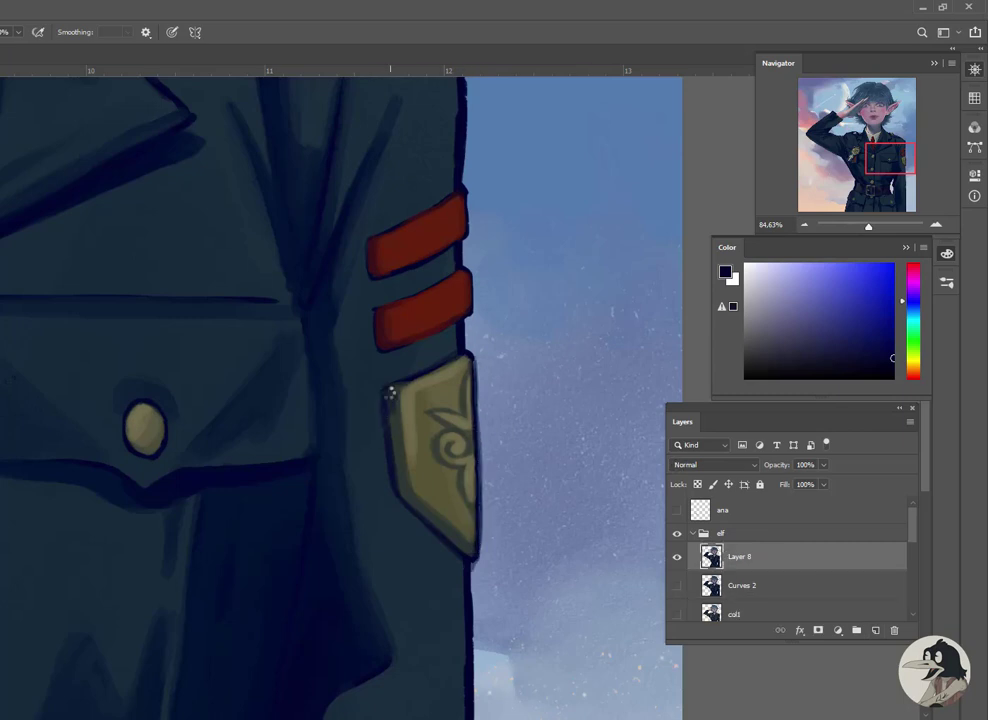
left_click(466, 422, "alt")
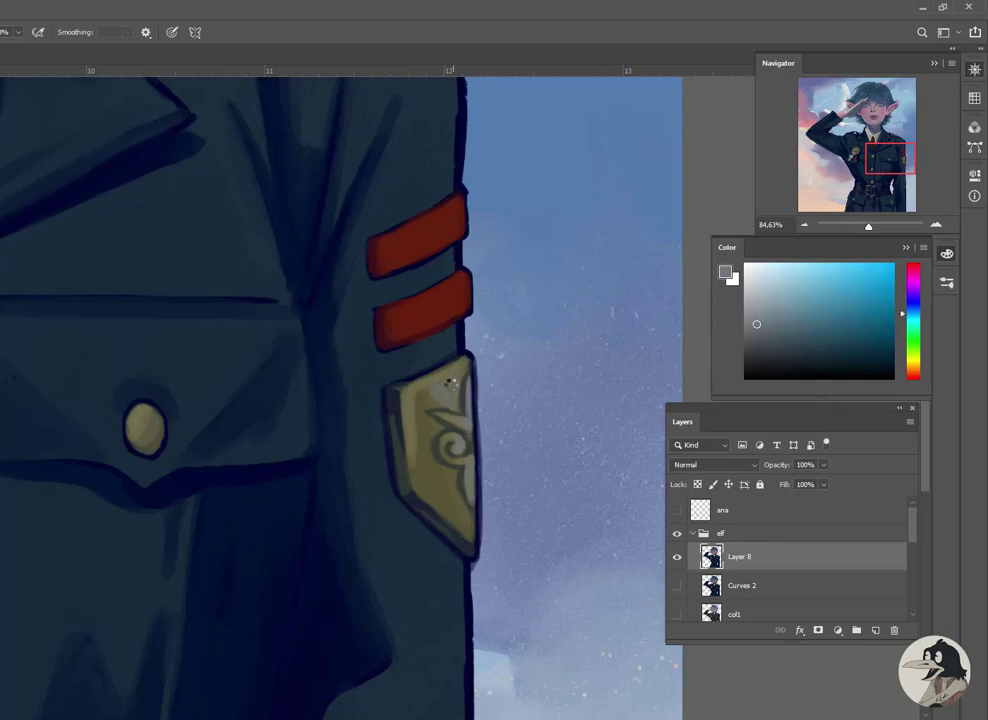
left_click(436, 379, "alt")
Zoom out and paint lighter olive highlights down the sleeve badge
key("ctrl+minus")
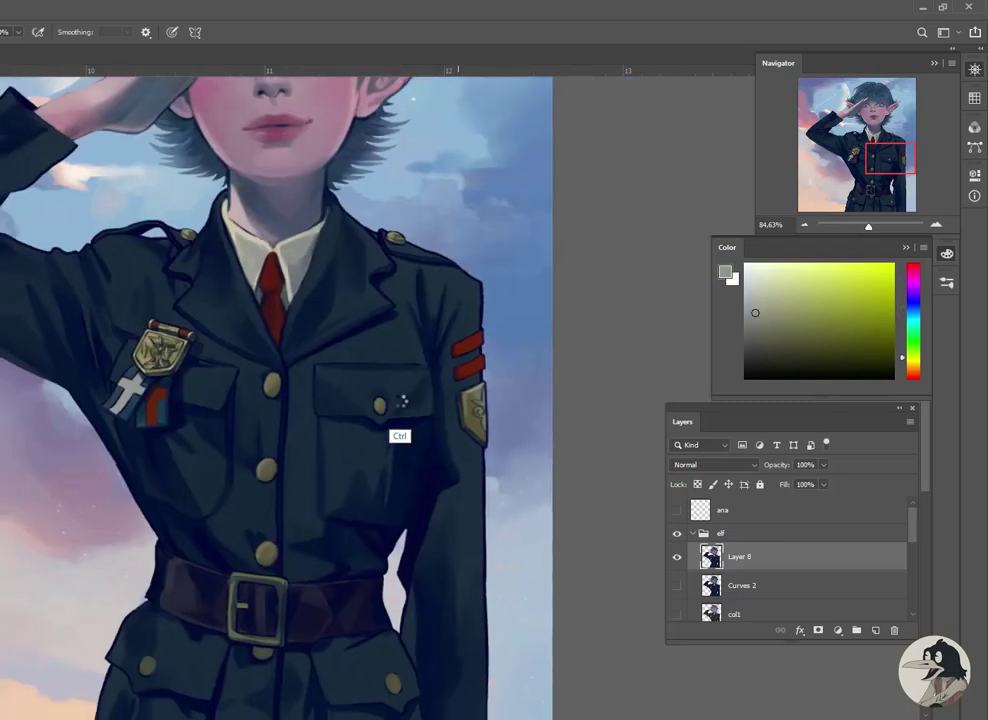
scroll(519, 425, "up", 1)
scroll(470, 410, "up", 3)
left_click(428, 370, "alt")
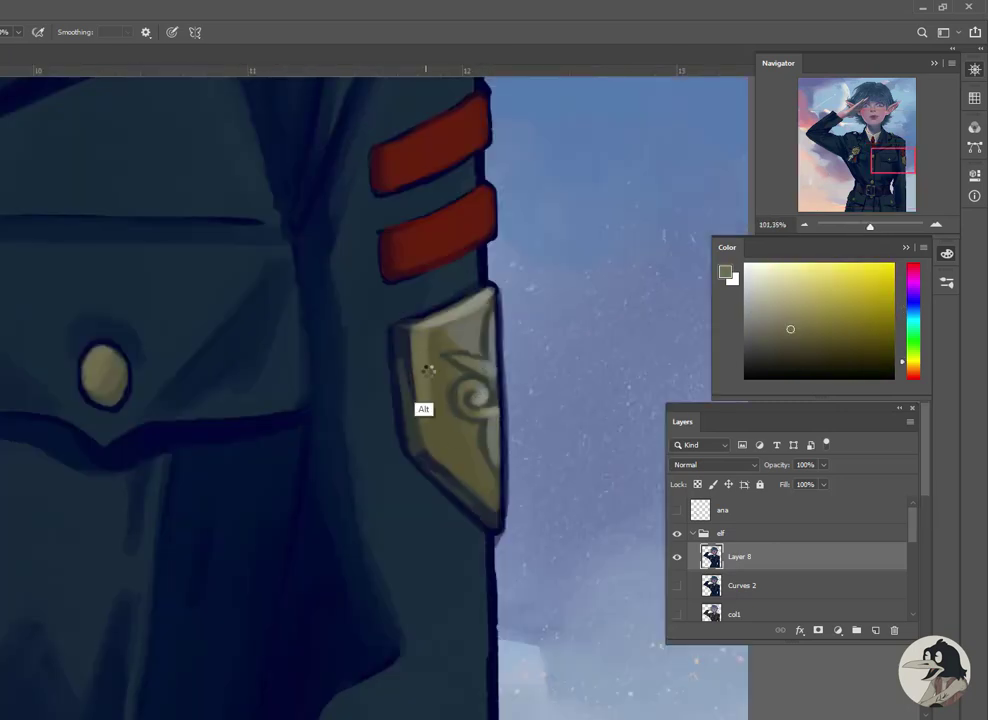
mouse_move(428, 370)
left_mouse_down()
mouse_move(434, 342)
mouse_move(432, 423)
left_mouse_up()
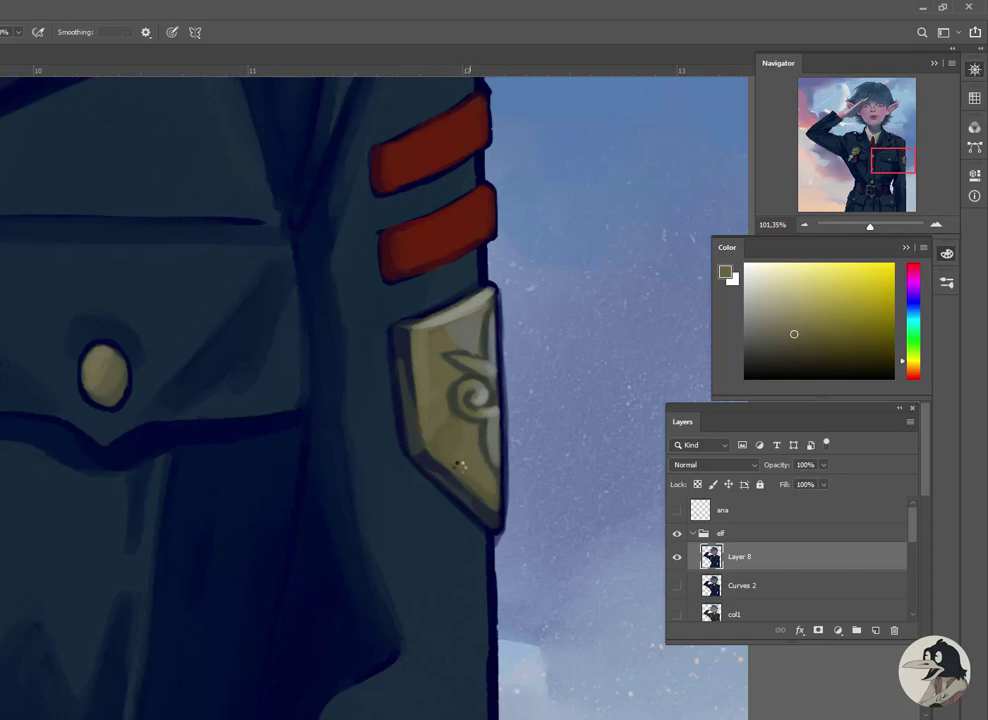
scroll(460, 465, "down", 3)
scroll(418, 290, "up", 2)
Paint an olive-yellow highlight on the shoulder button
left_click(420, 314, "alt")
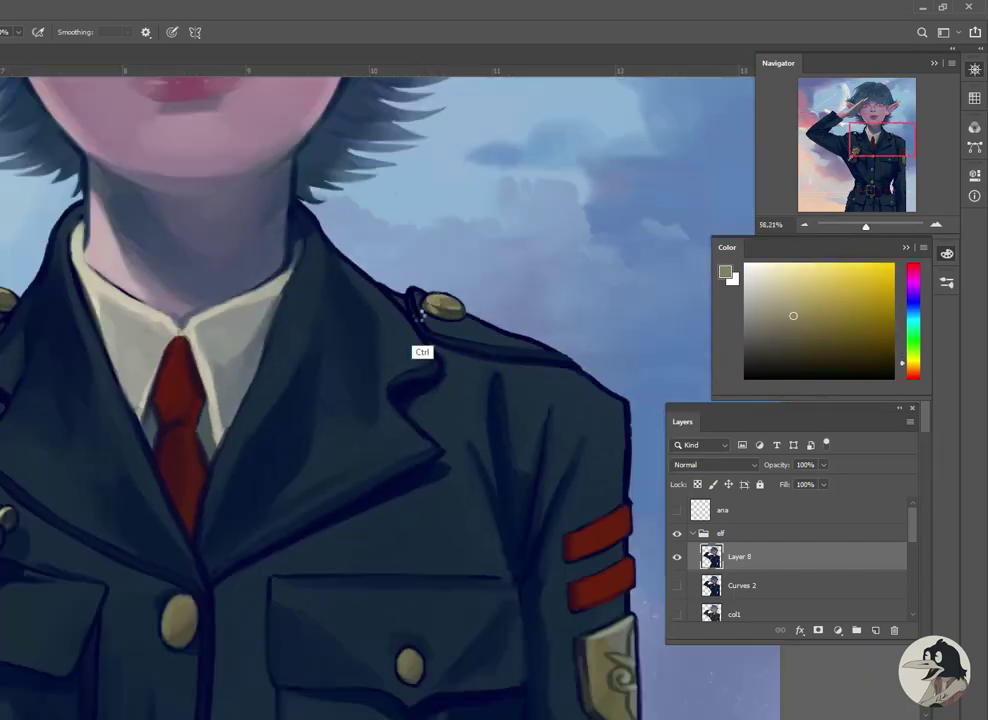
scroll(420, 314, "left", 3)
left_click_drag(300, 385, 305, 375)
scroll(339, 289, "down", 1)
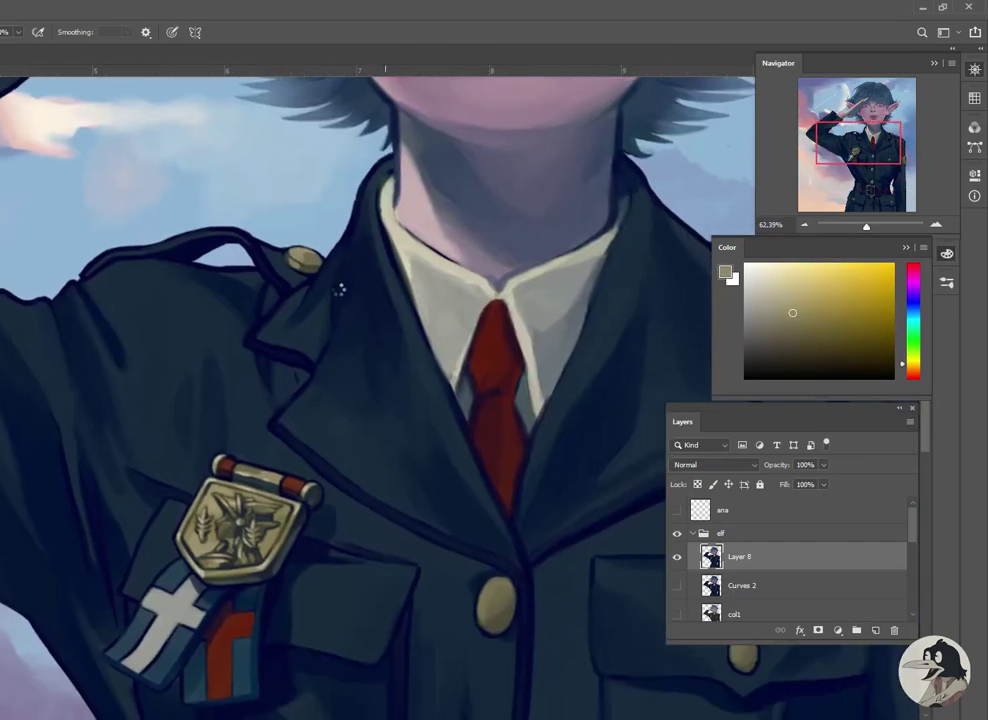
scroll(339, 289, "down", 2)
scroll(342, 379, "up", 4)
Blend the coat shading beside the belt using sampled dark and deep blues
left_click(423, 368, "alt")
left_click_drag(423, 368, 618, 344)
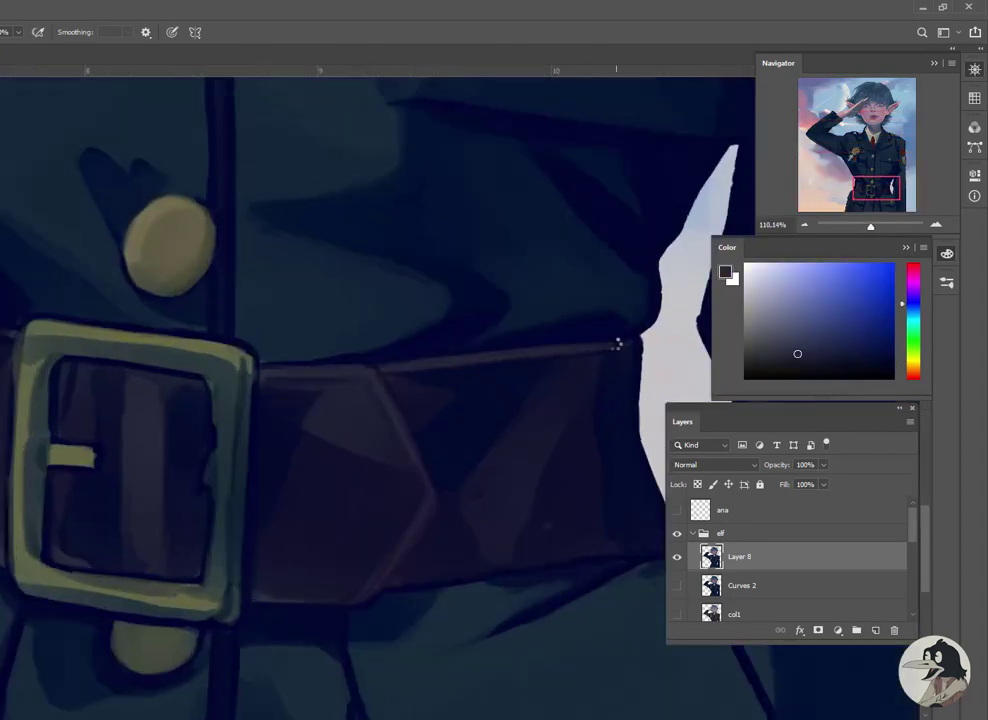
left_click(289, 386, "alt")
left_click(366, 377, "alt")
left_click(367, 454, "alt")
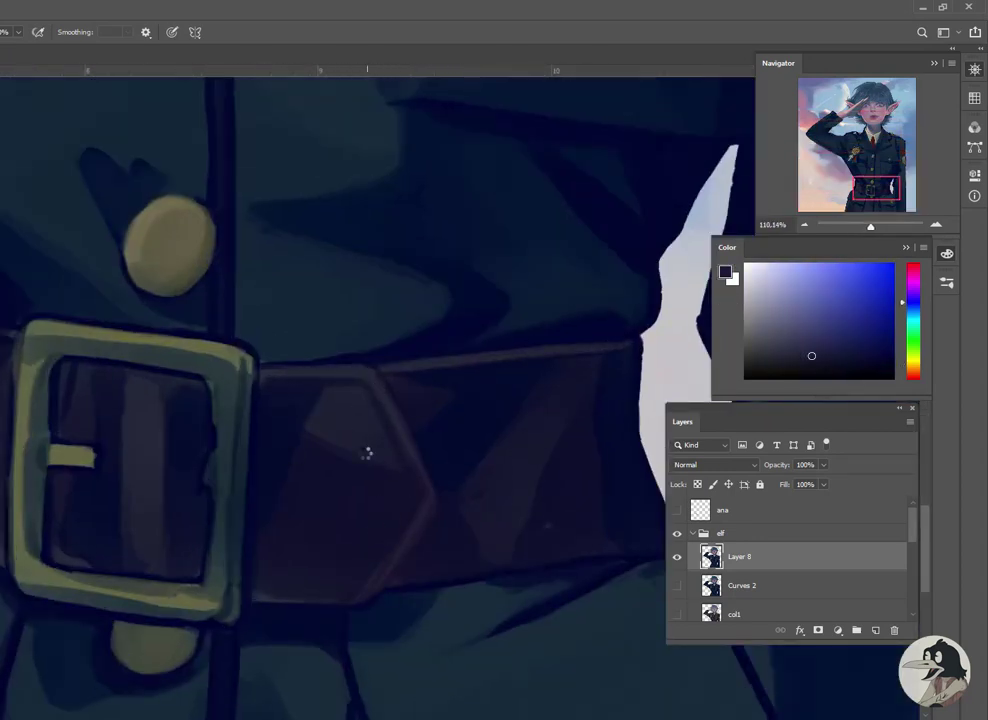
left_click(349, 529, "alt")
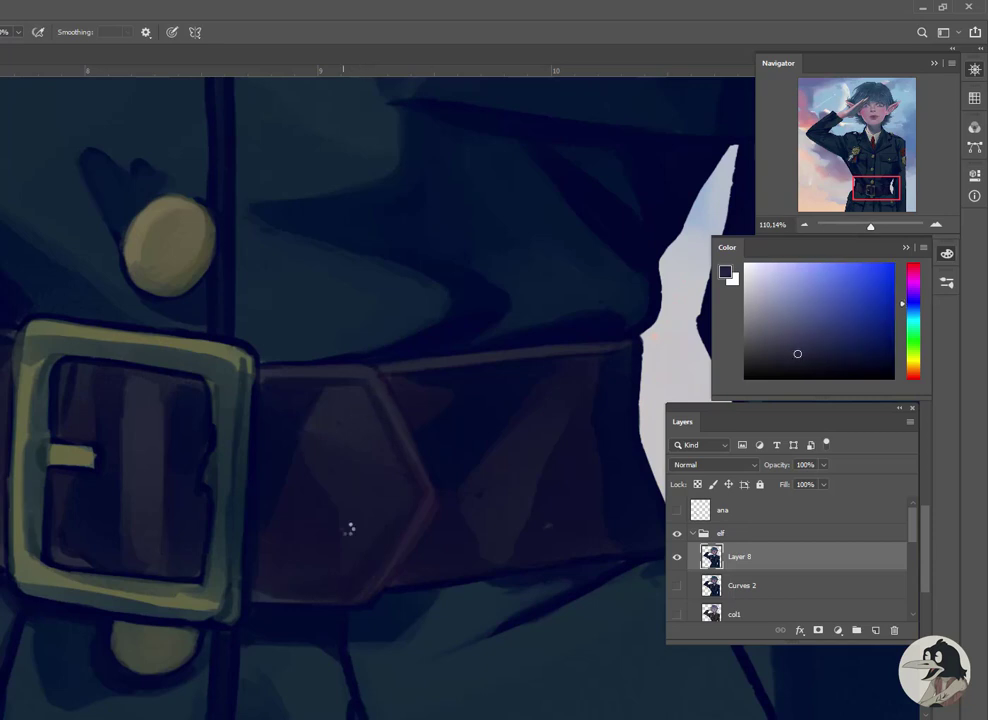
left_click(388, 375, "alt")
left_click(465, 390, "alt")
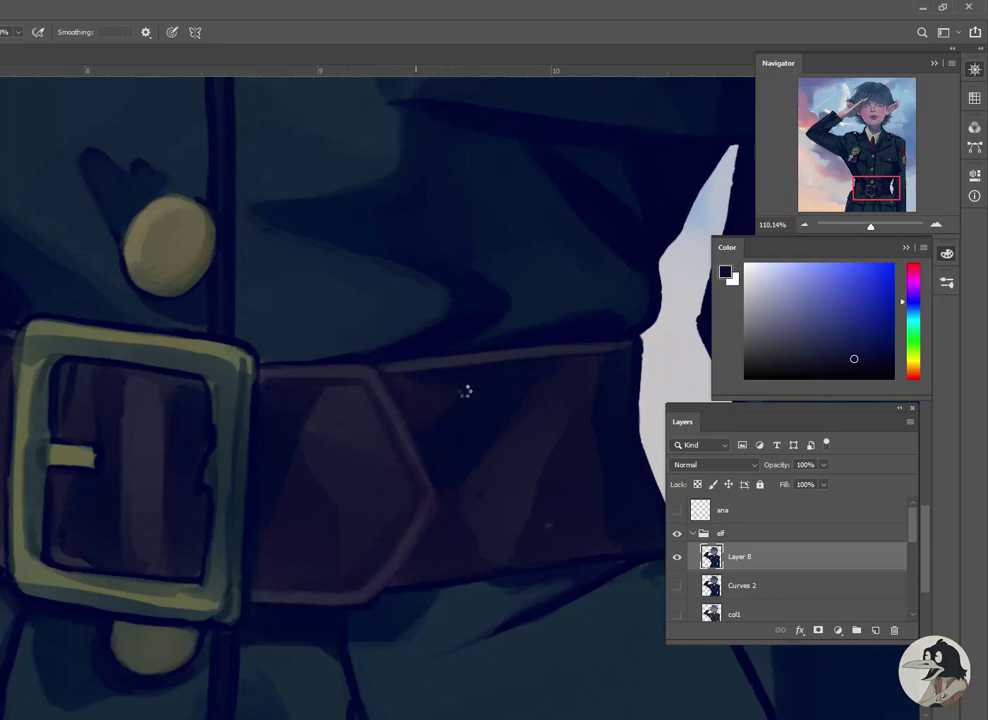
left_click(509, 565, "alt")
left_click(562, 430, "alt")
left_click(410, 578, "alt")
left_click(446, 508, "alt")
Blend shadow and lighter leather tones across the belt around the buckle
scroll(470, 510, "down", 2)
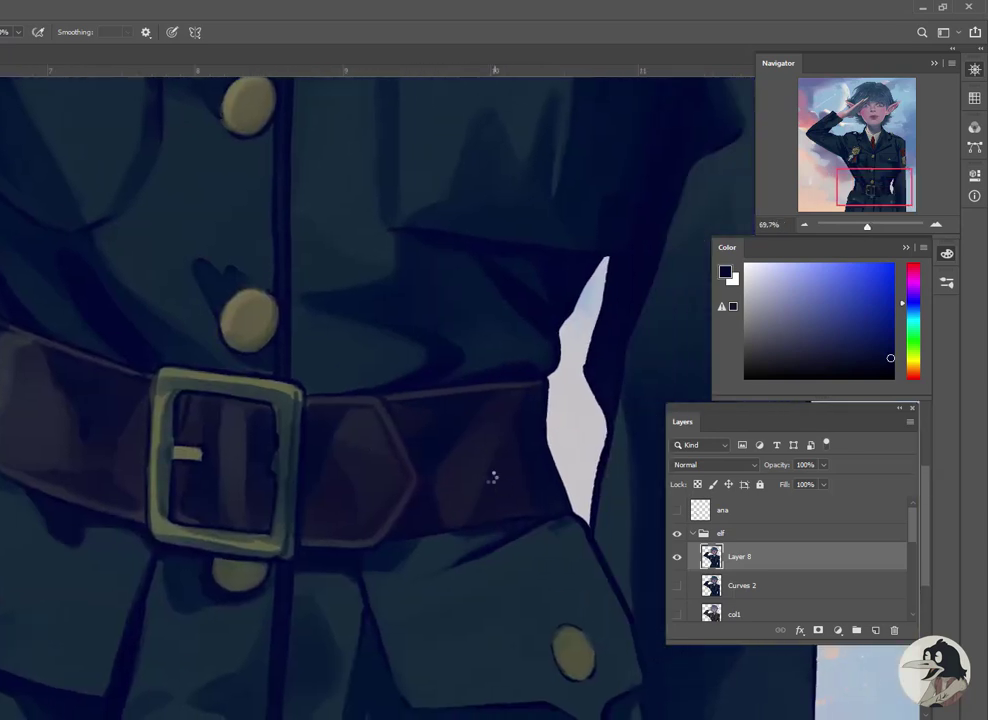
left_click(500, 490, "alt")
scroll(495, 505, "up", 2)
left_click(507, 463, "alt")
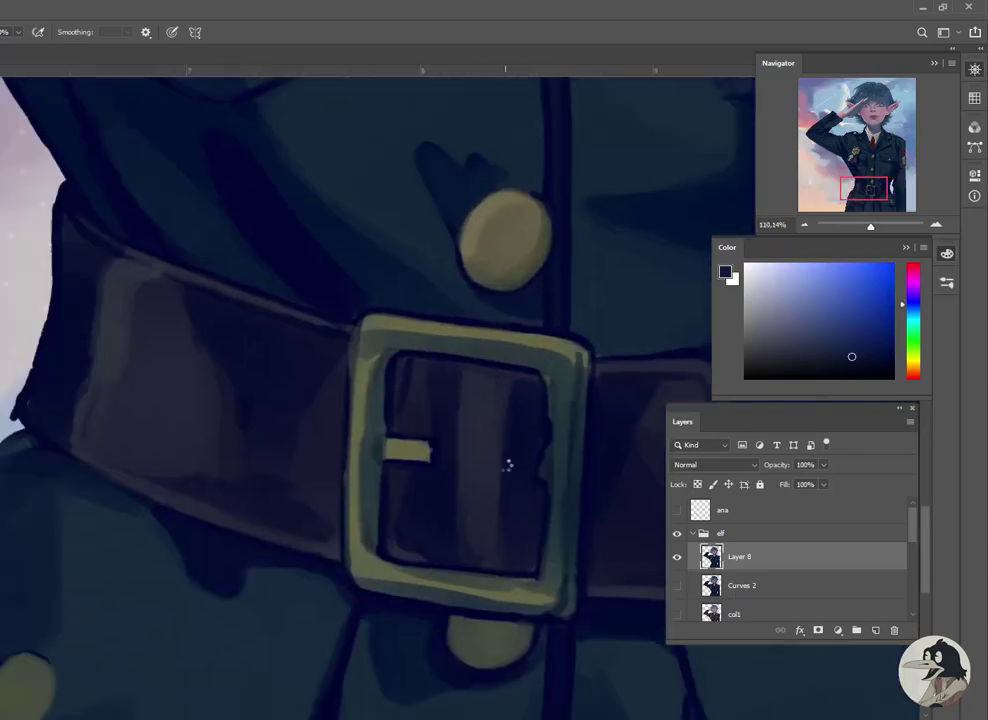
left_click(463, 525, "alt")
left_click(545, 427, "alt")
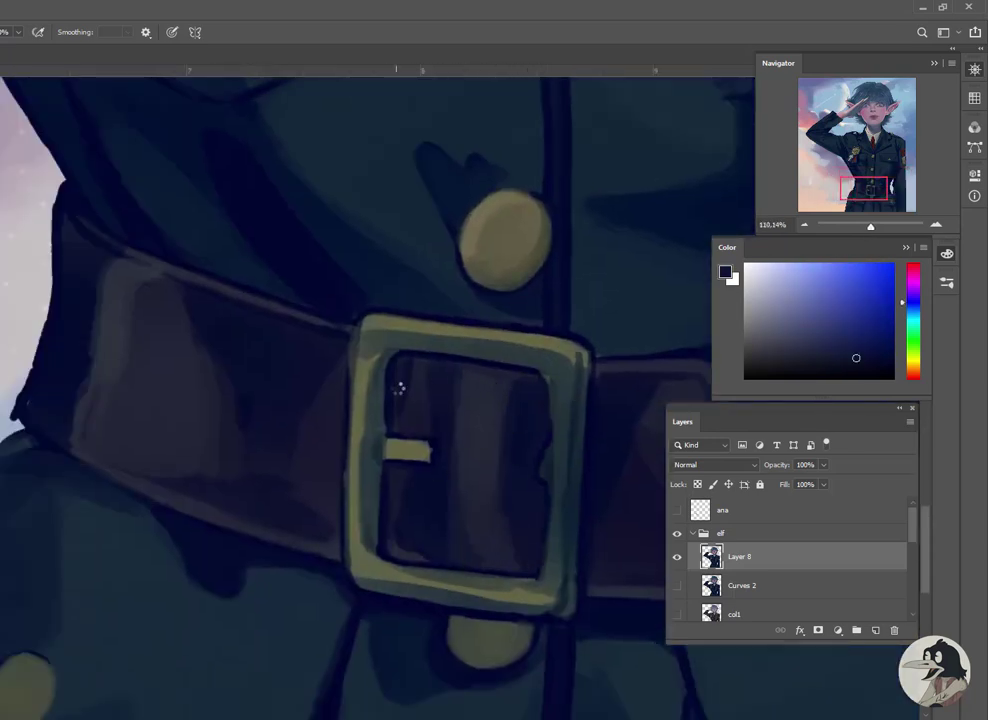
left_click(410, 483, "alt")
left_click(437, 542, "alt")
scroll(410, 460, "left", 1)
left_click(384, 377, "alt")
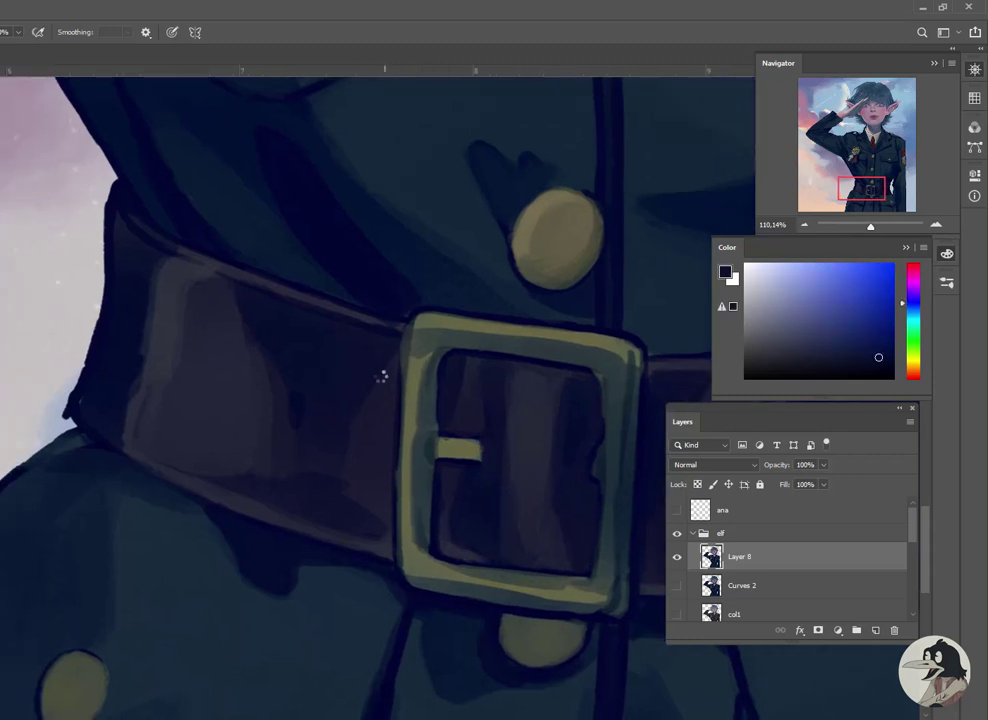
left_click(346, 502, "alt")
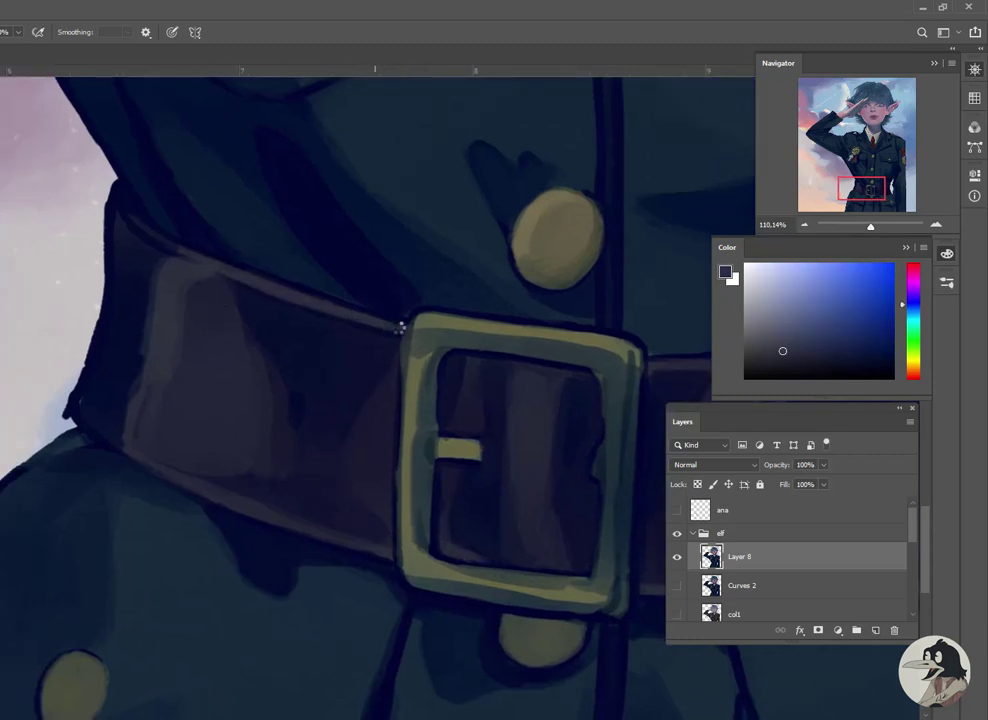
scroll(401, 326, "up", 1)
scroll(401, 326, "left", 1)
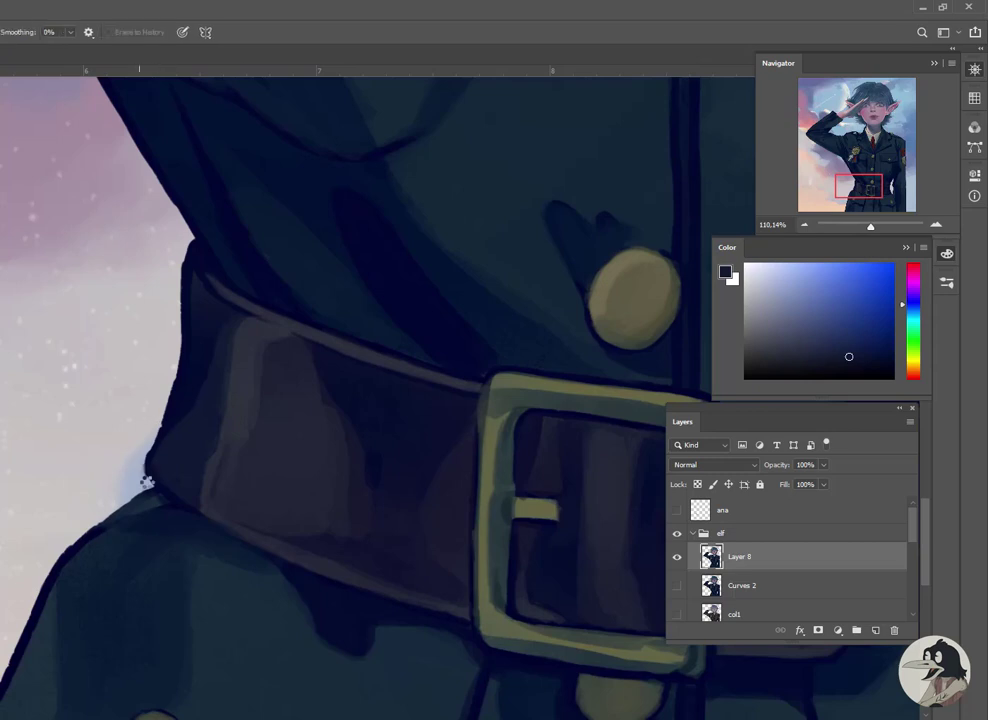
Sample belt leather colours, from light tone to dark shadow
left_click(143, 474, "alt")
left_click(189, 257, "alt")
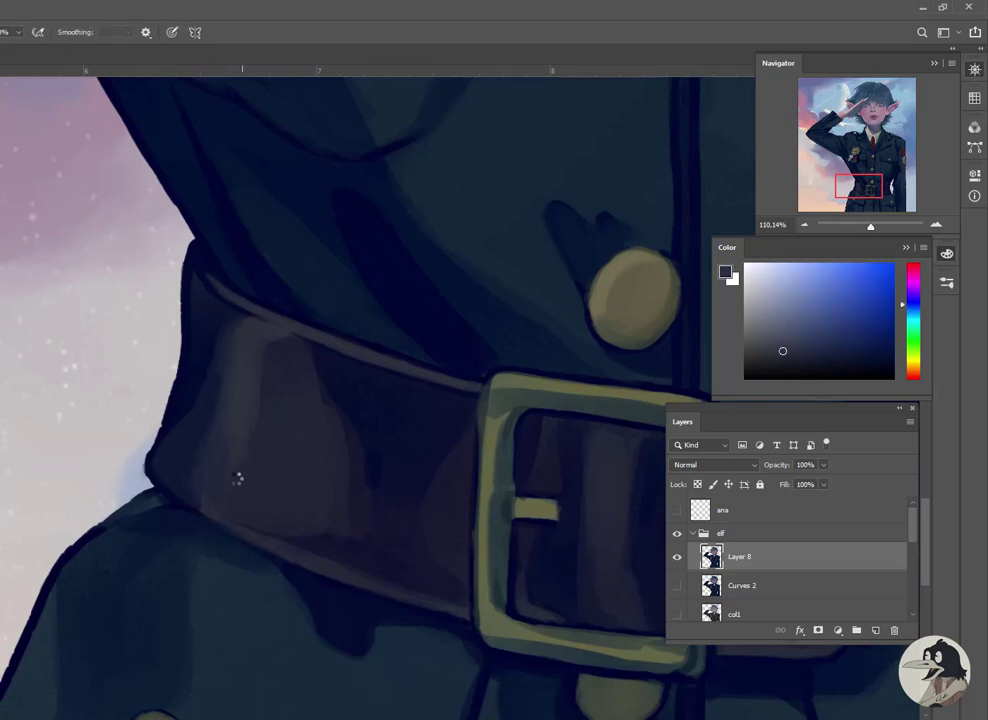
left_click(324, 392, "alt")
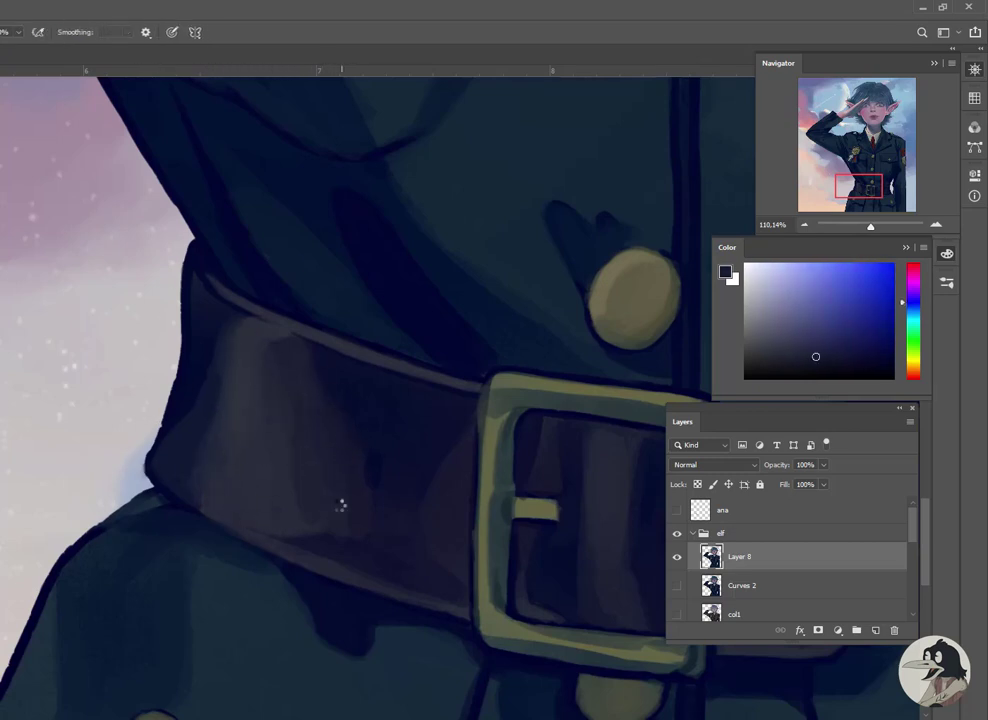
scroll(340, 506, "down", 2, "alt")
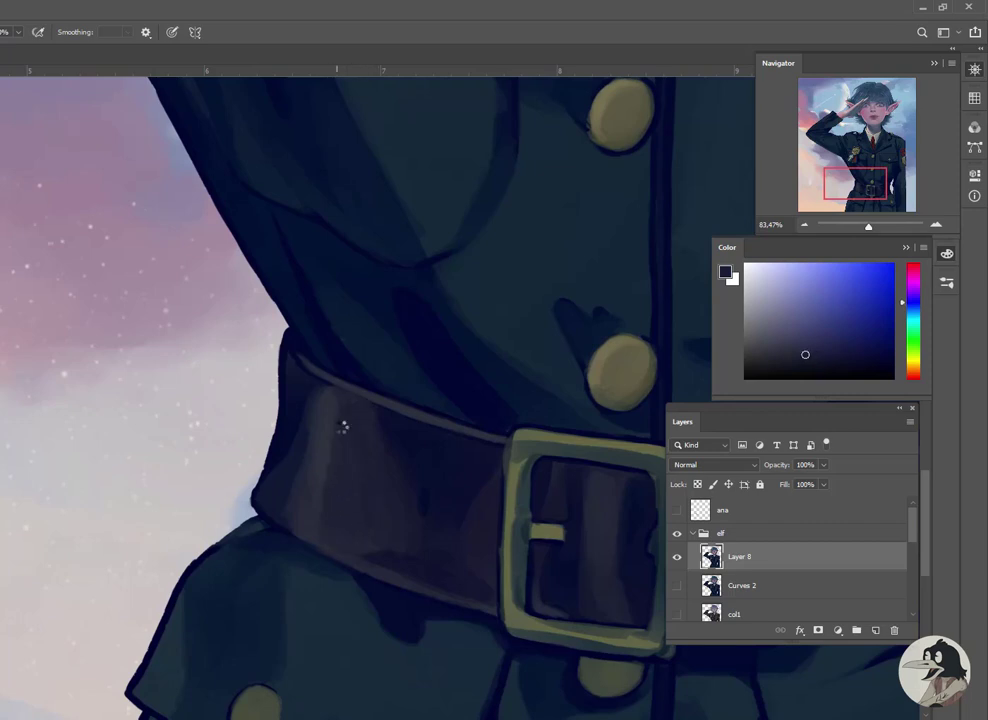
scroll(343, 427, "down", 2)
scroll(342, 415, "right", 3)
scroll(11, 320, "right", 3)
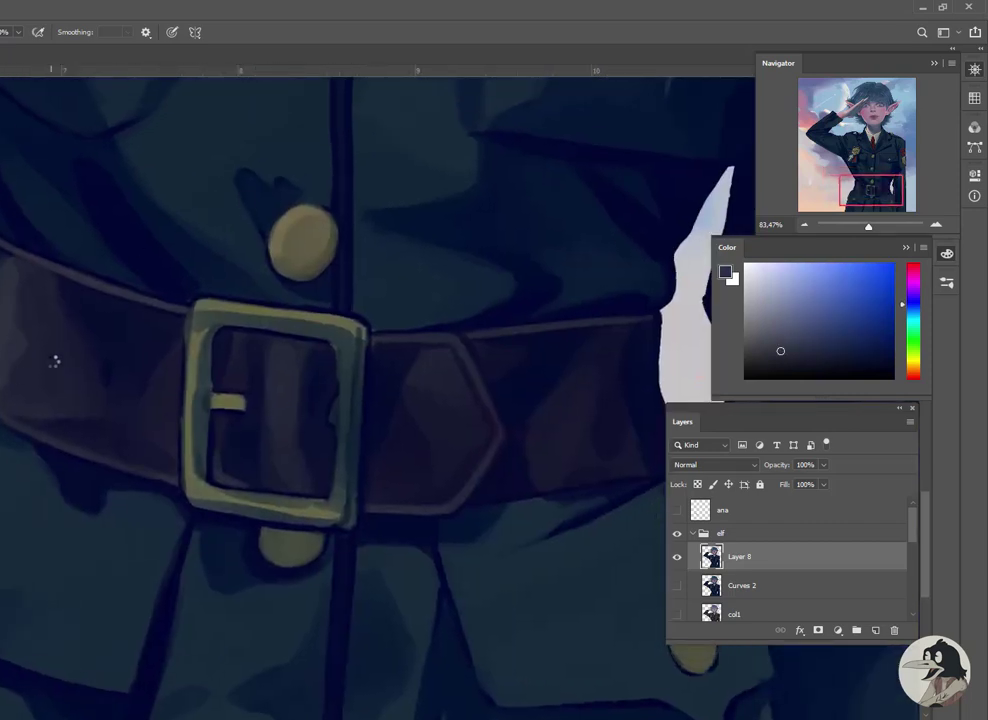
scroll(103, 361, "down", 1)
scroll(103, 361, "left", 1)
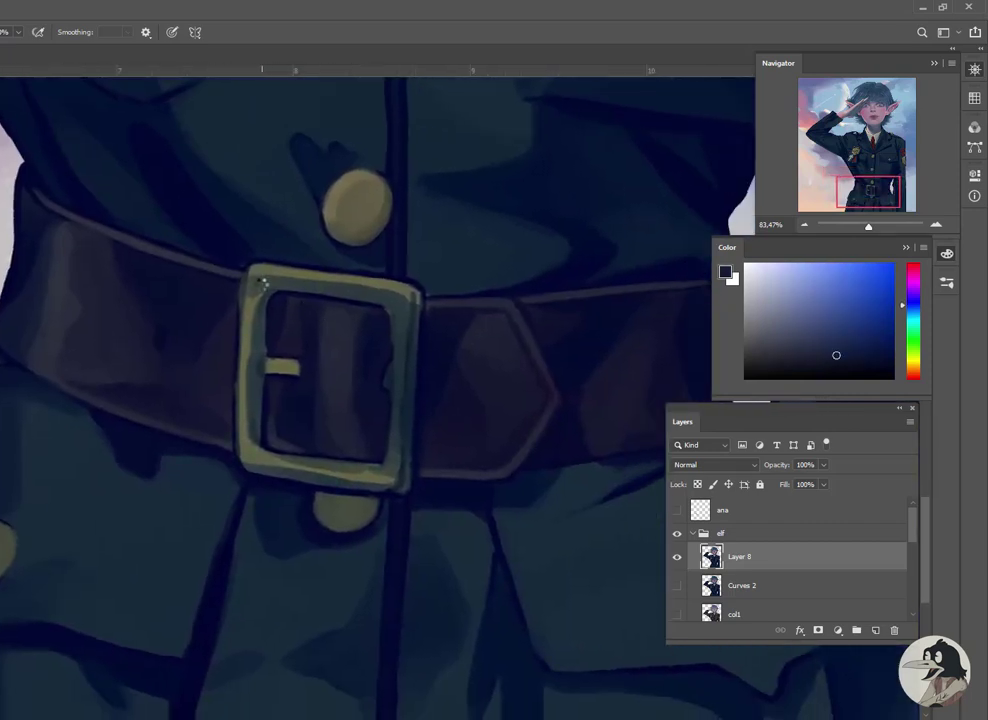
Sample olive, yellow and blue tones from the buckle frame and its interior
left_click(242, 309, "alt")
left_click(238, 357, "alt")
left_click(262, 344, "alt")
left_click(248, 381, "alt")
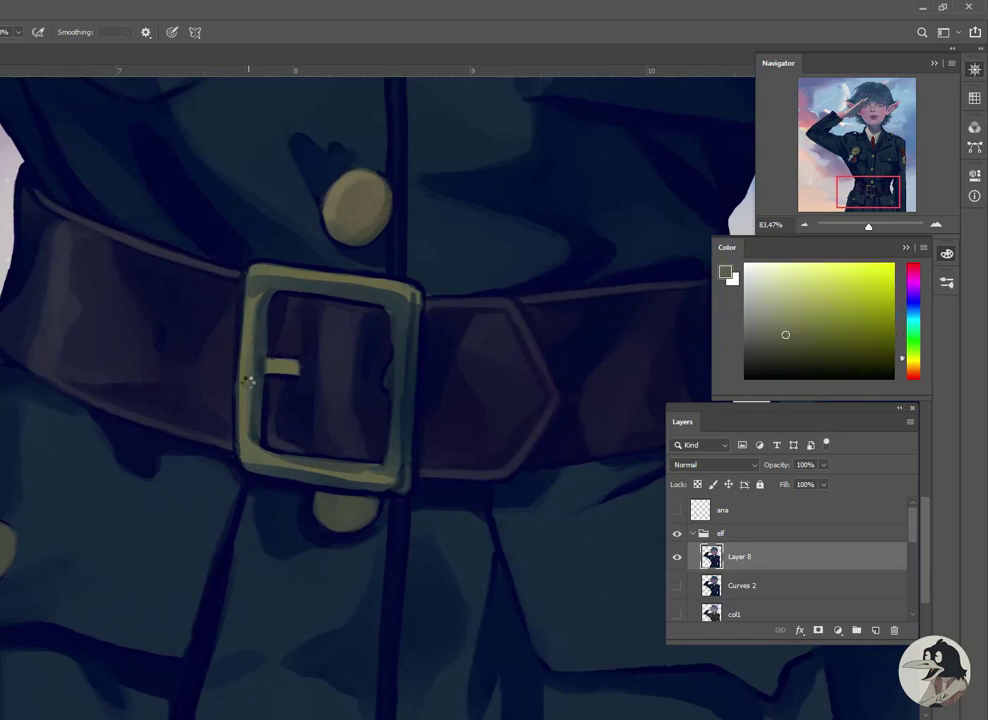
left_click(258, 379, "alt")
left_click(289, 358, "alt")
left_click(257, 374, "alt")
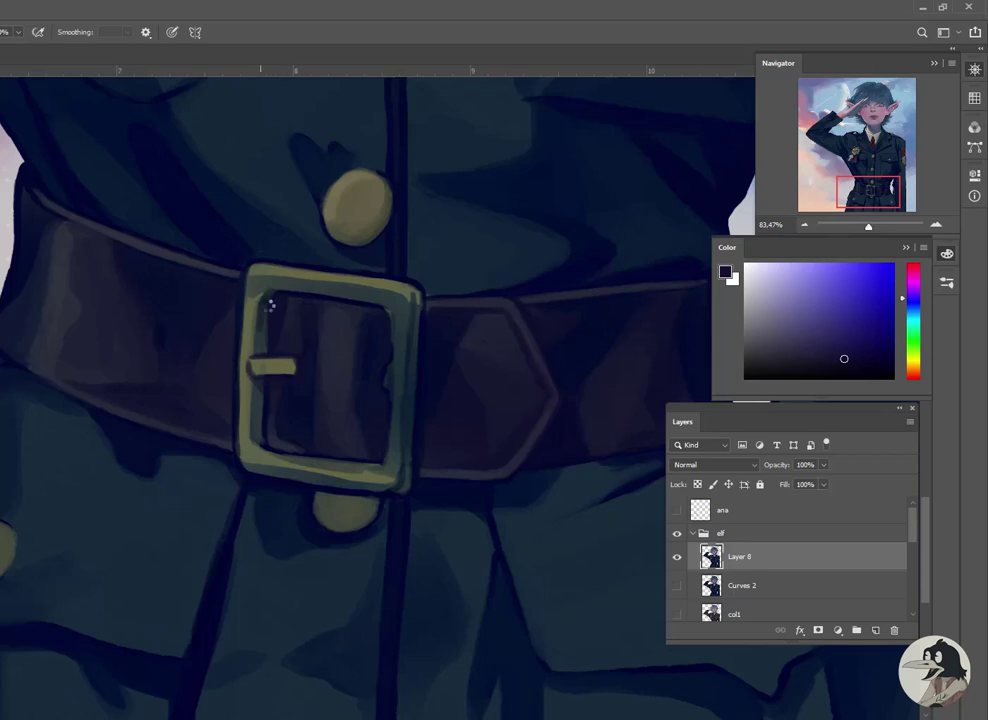
left_click(257, 440, "alt")
left_click(368, 465, "alt")
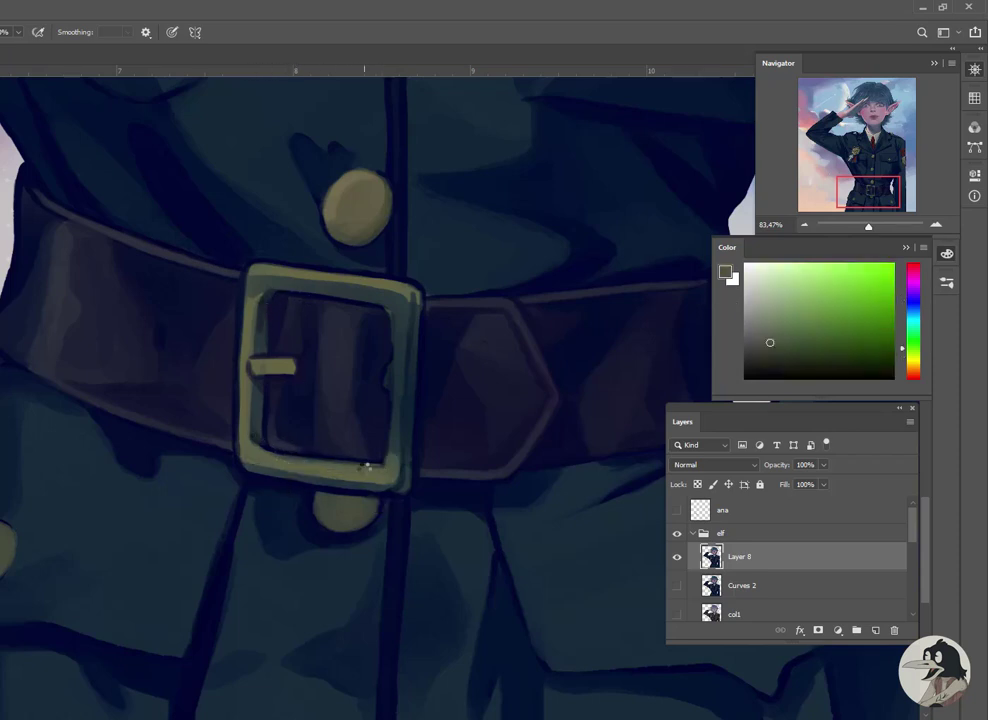
Paint dark navy shading on the coat near the right side of the belt
left_click_drag(403, 403, 183, 423)
left_click(170, 386, "alt")
left_click(172, 397, "alt")
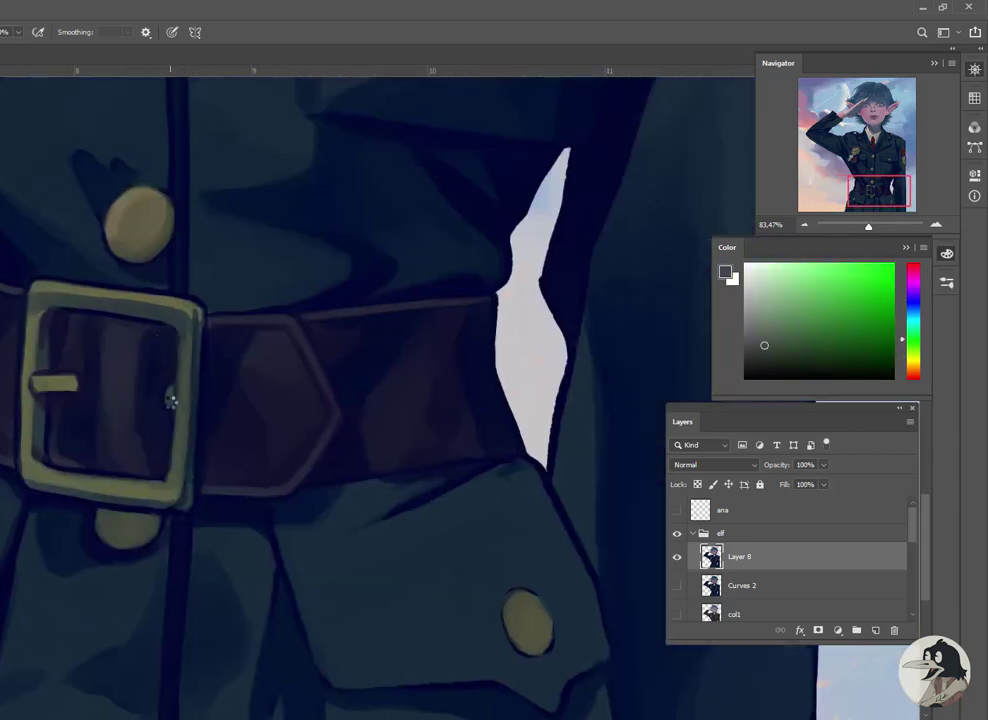
left_click(190, 449, "alt")
left_click(198, 452, "alt")
left_click(214, 309, "alt")
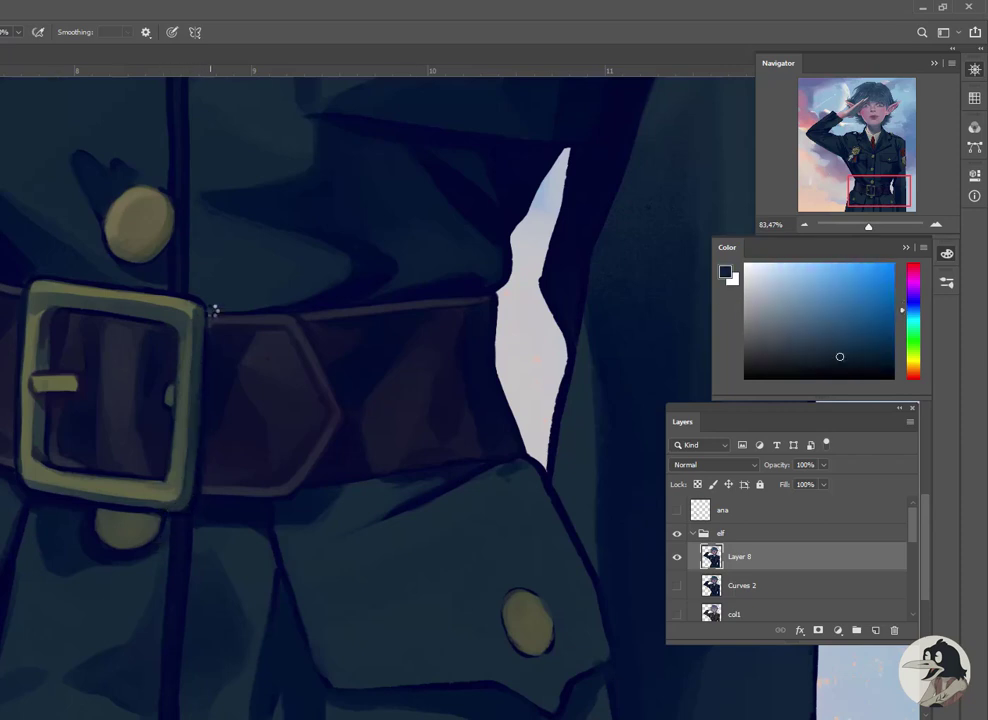
left_click(198, 434, "alt")
left_click_drag(43, 354, 183, 342)
left_click(141, 290, "alt")
left_click(88, 283, "alt")
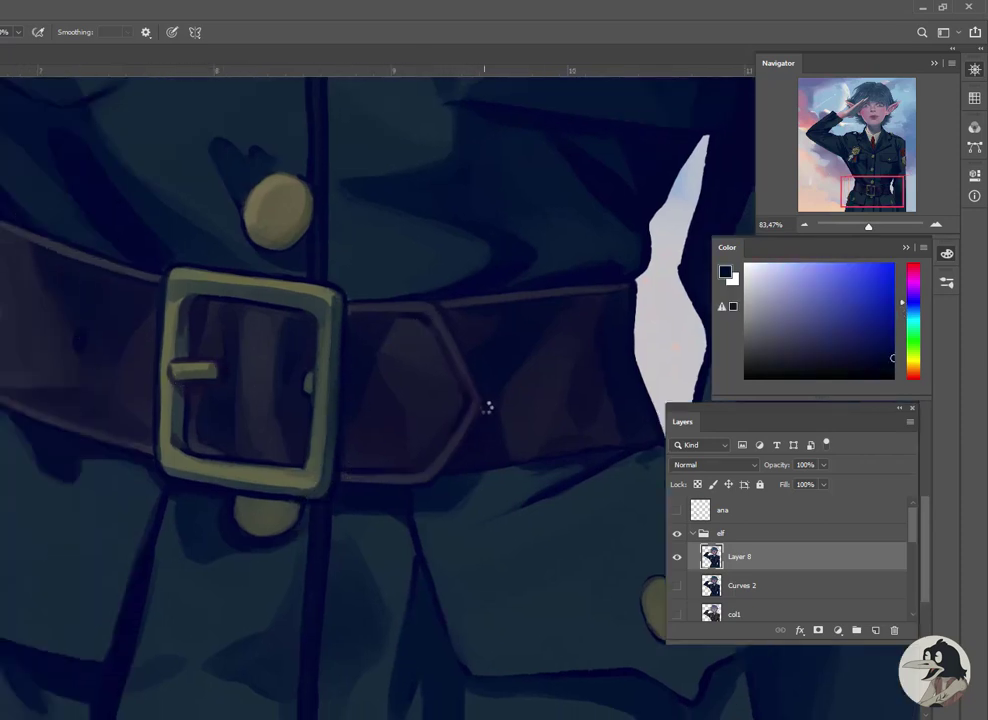
Resample the olive of the coat and pocket buttons and the coat's navy
scroll(249, 344, "left", 5)
scroll(259, 497, "up", 2)
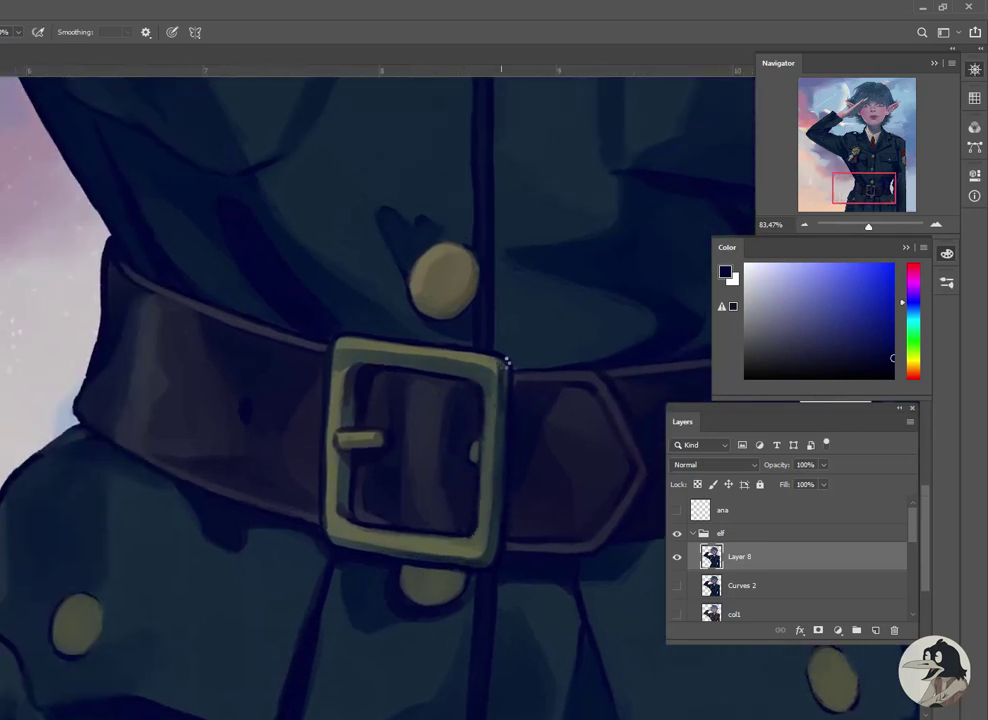
scroll(456, 563, "down", 2)
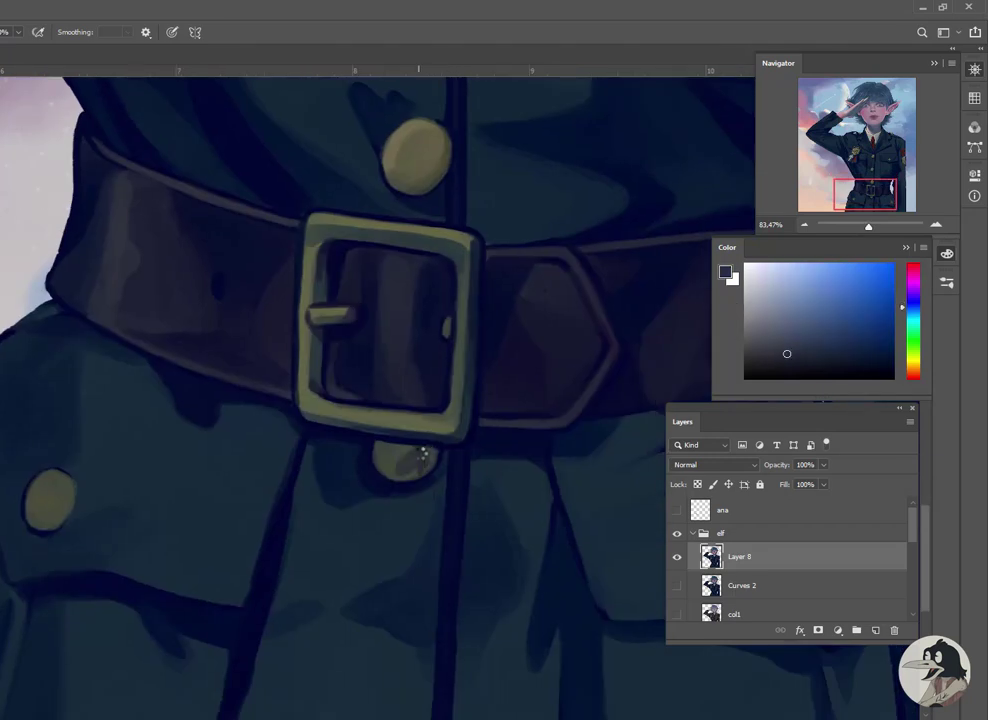
left_click(392, 459, "alt")
scroll(406, 432, "down", 2)
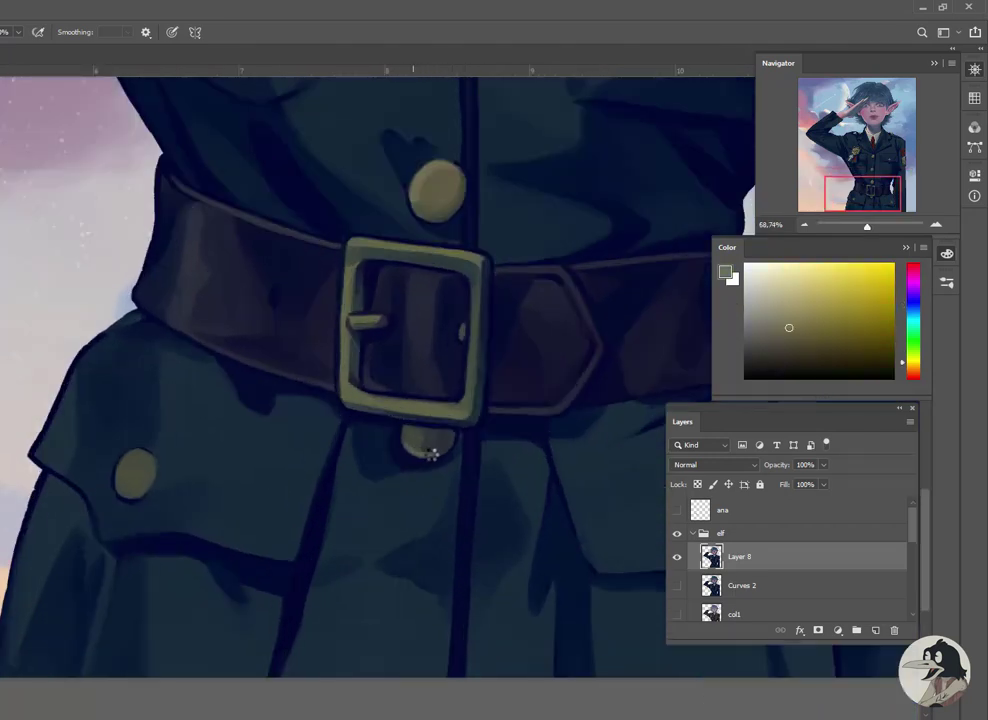
scroll(300, 470, "up", 1)
left_click(183, 510, "alt")
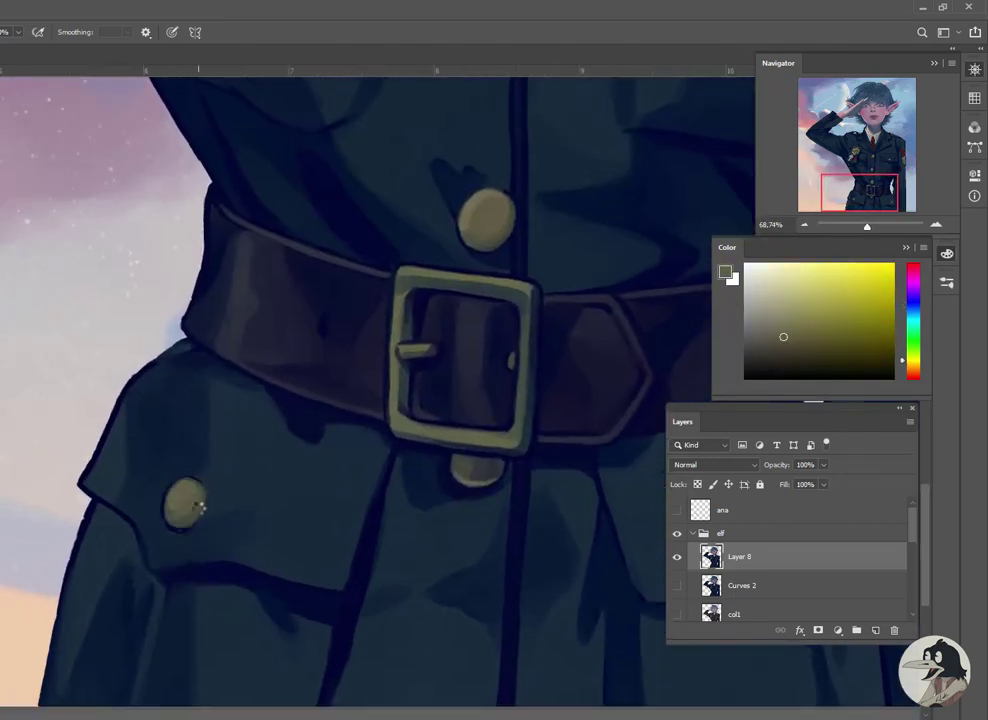
left_click(203, 476, "alt")
scroll(176, 525, "right", 3)
scroll(176, 525, "down", 1)
left_click(405, 425, "alt")
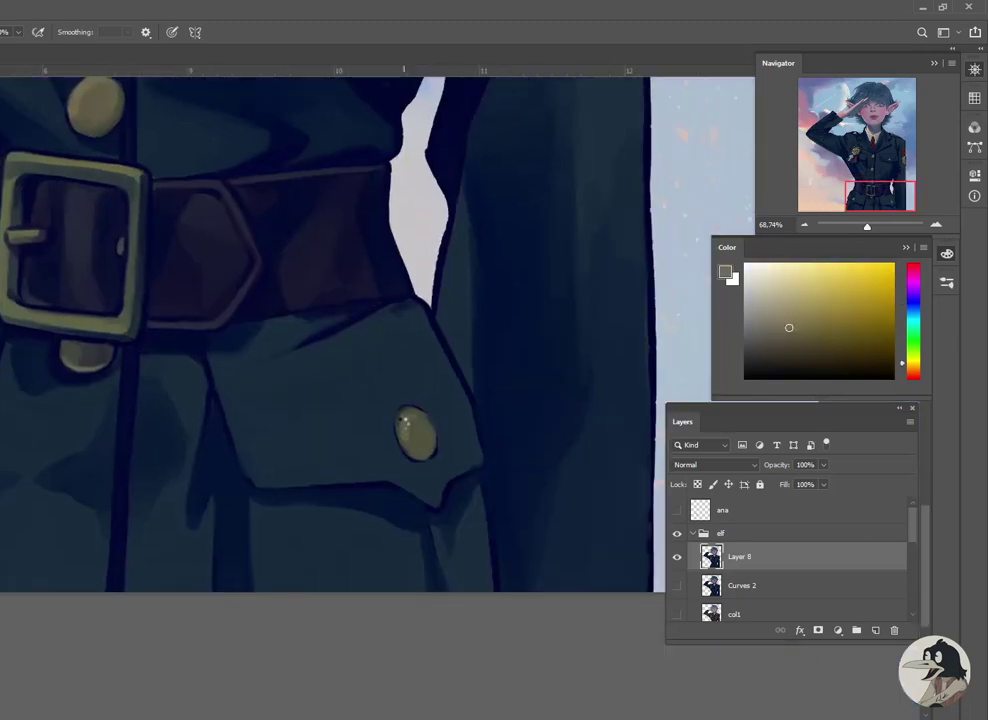
left_click(452, 346, "alt")
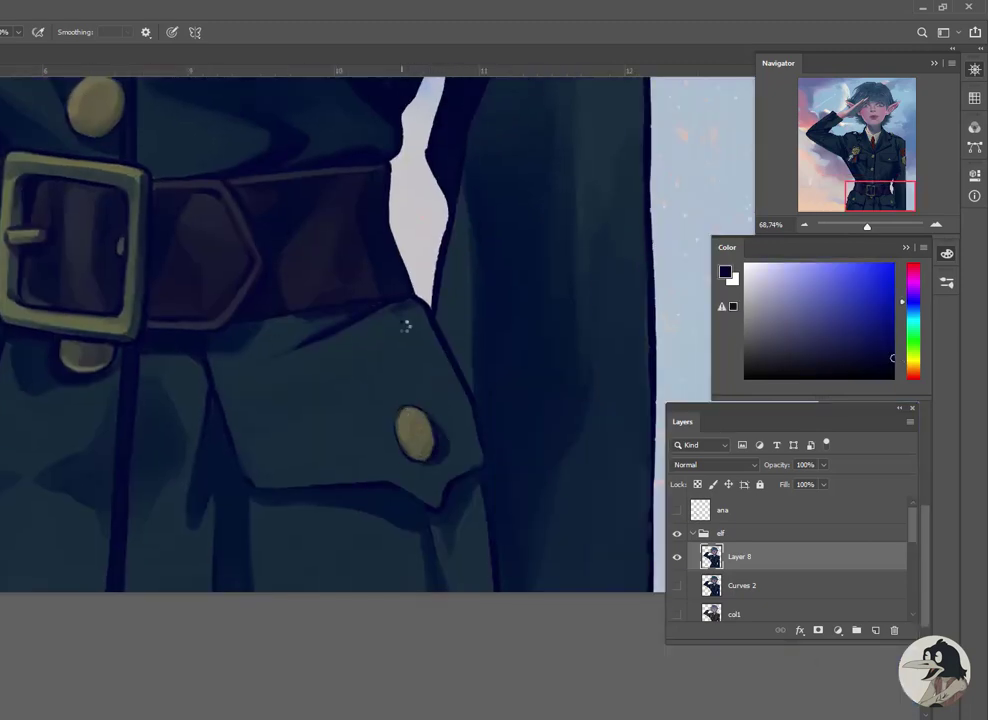
scroll(400, 350, "left", 3)
scroll(395, 375, "up", 3)
Brighten the right edge of the belt buckle with chest-button olive
left_click(345, 425, "alt")
scroll(268, 320, "up", 1)
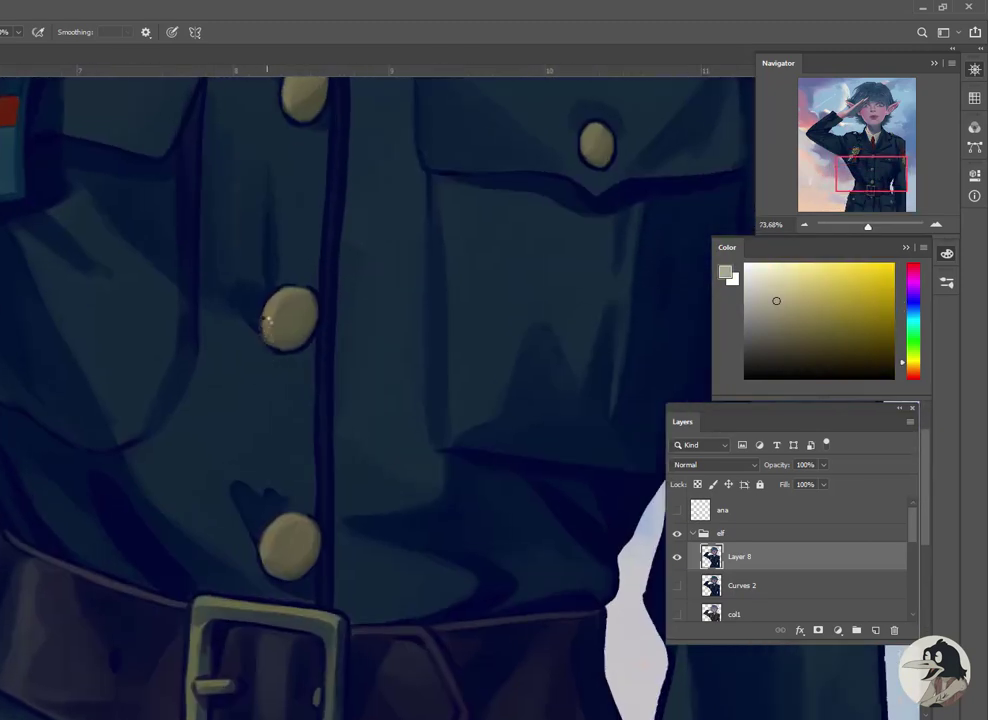
scroll(300, 340, "down", 2)
scroll(273, 375, "down", 2)
scroll(270, 360, "up", 8)
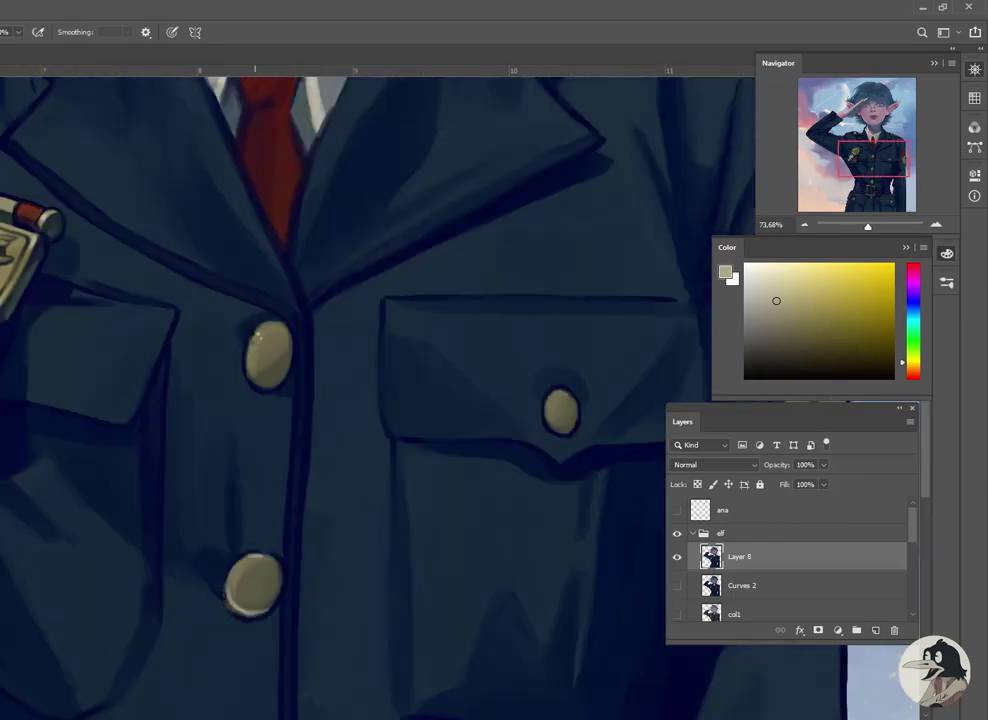
scroll(255, 338, "right", 3)
scroll(287, 278, "up", 4)
scroll(370, 275, "left", 4)
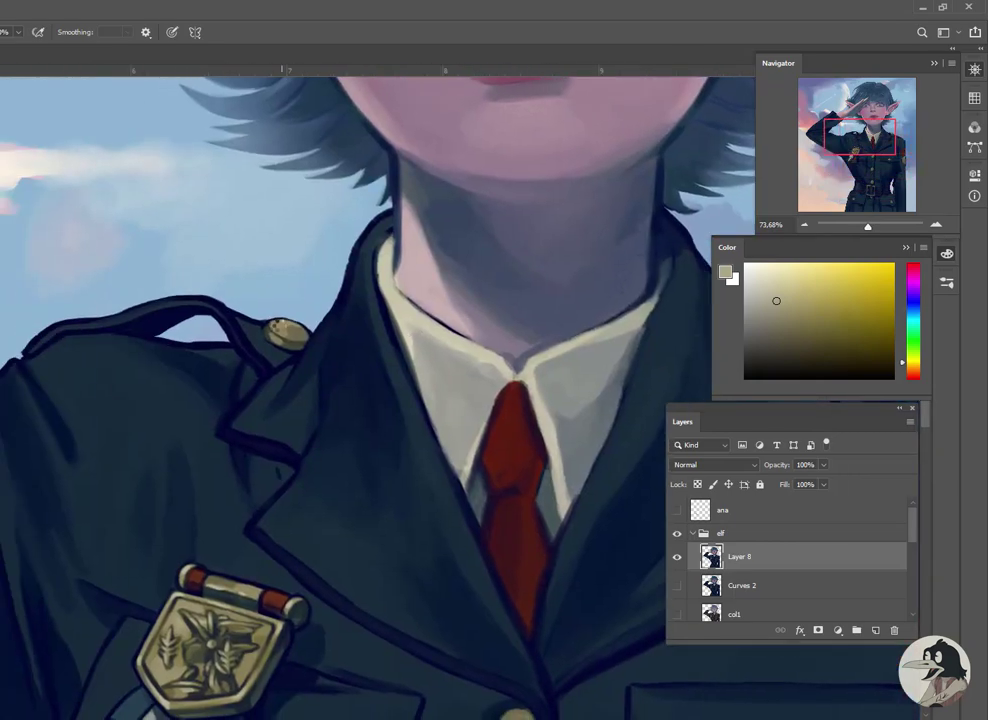
scroll(222, 250, "down", 4)
scroll(302, 464, "down", 5)
scroll(302, 252, "up", 2)
scroll(302, 252, "right", 2)
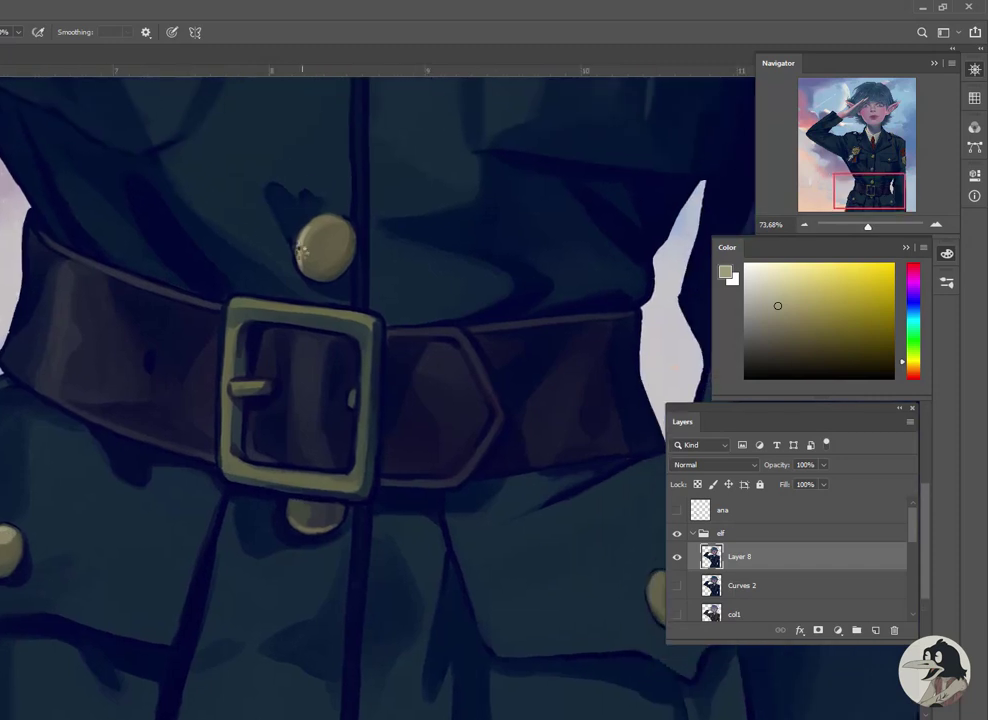
left_click_drag(367, 414, 363, 449)
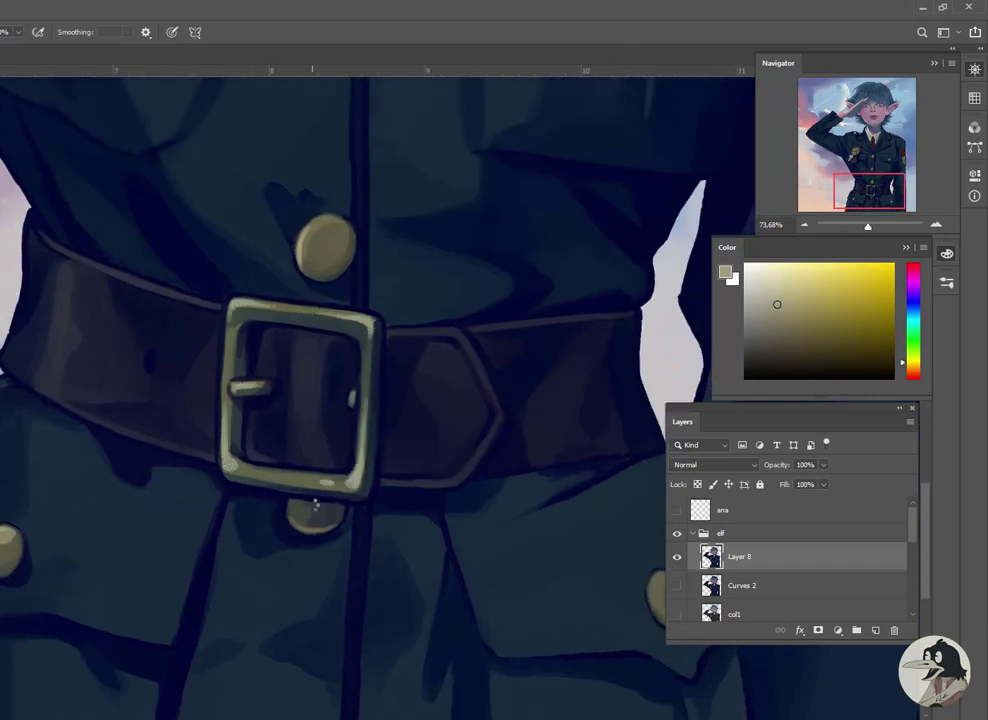
scroll(240, 395, "down", 2)
Sample dark blue from the coat and leather tones from the belt and buckle interior
scroll(121, 464, "up", 2)
left_click(272, 448, "alt")
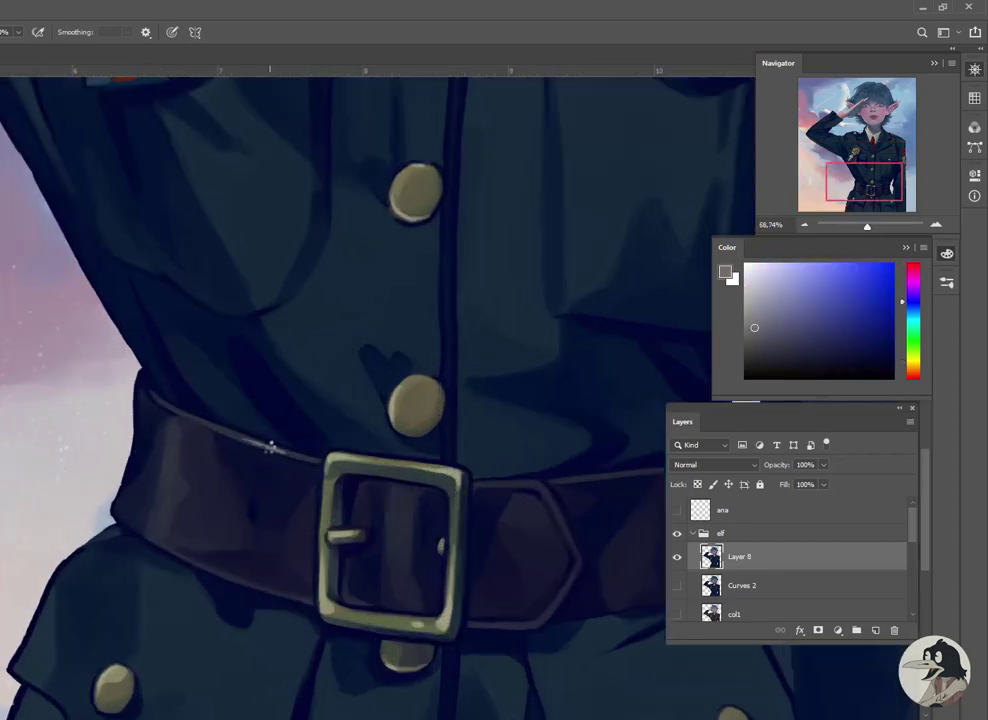
scroll(280, 447, "down", 1)
scroll(280, 447, "right", 3)
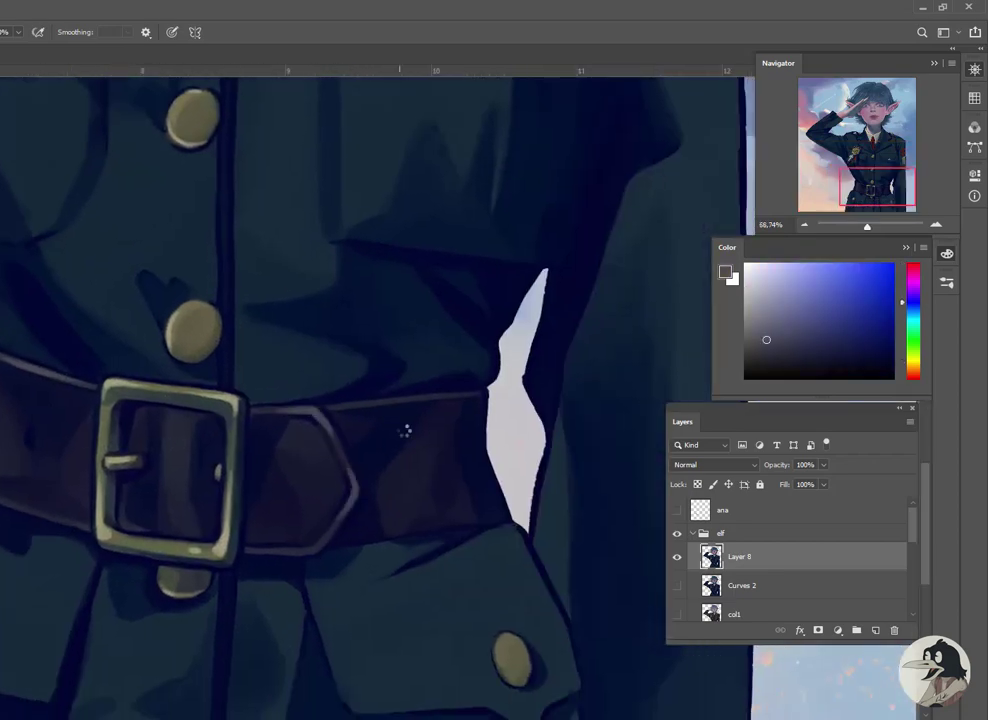
left_click(416, 468, "alt")
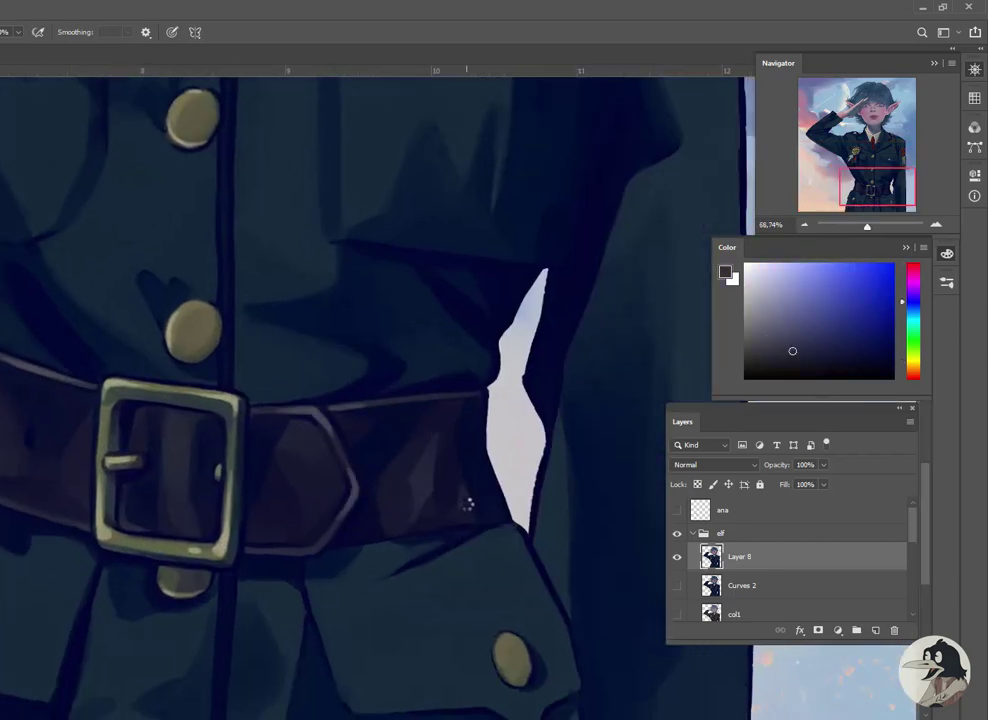
scroll(281, 459, "left", 3)
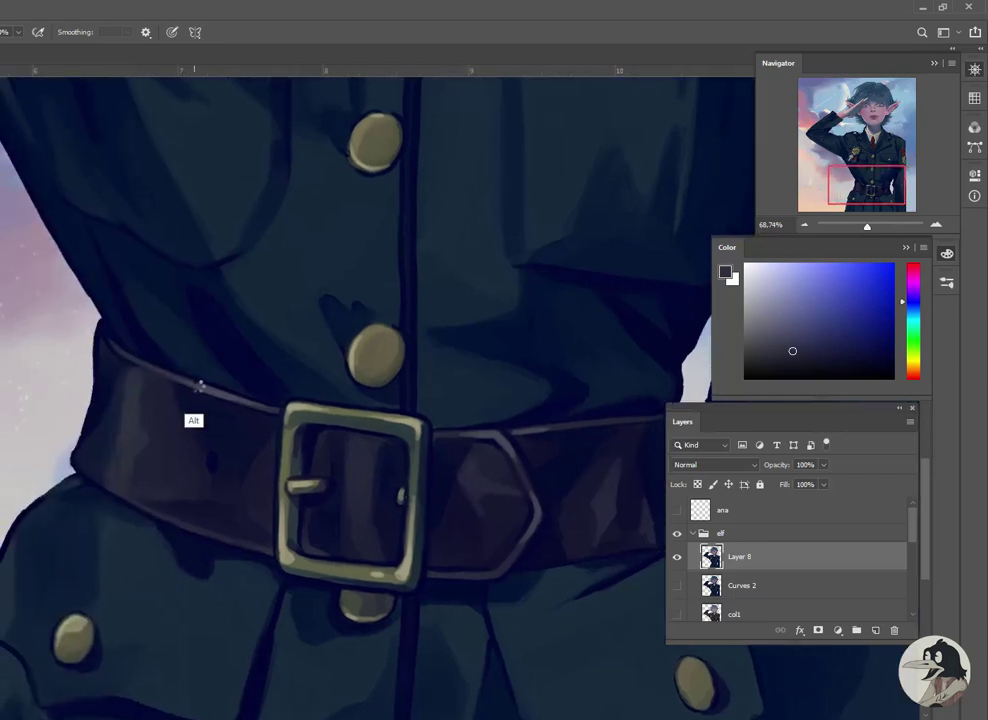
left_click(130, 462, "alt")
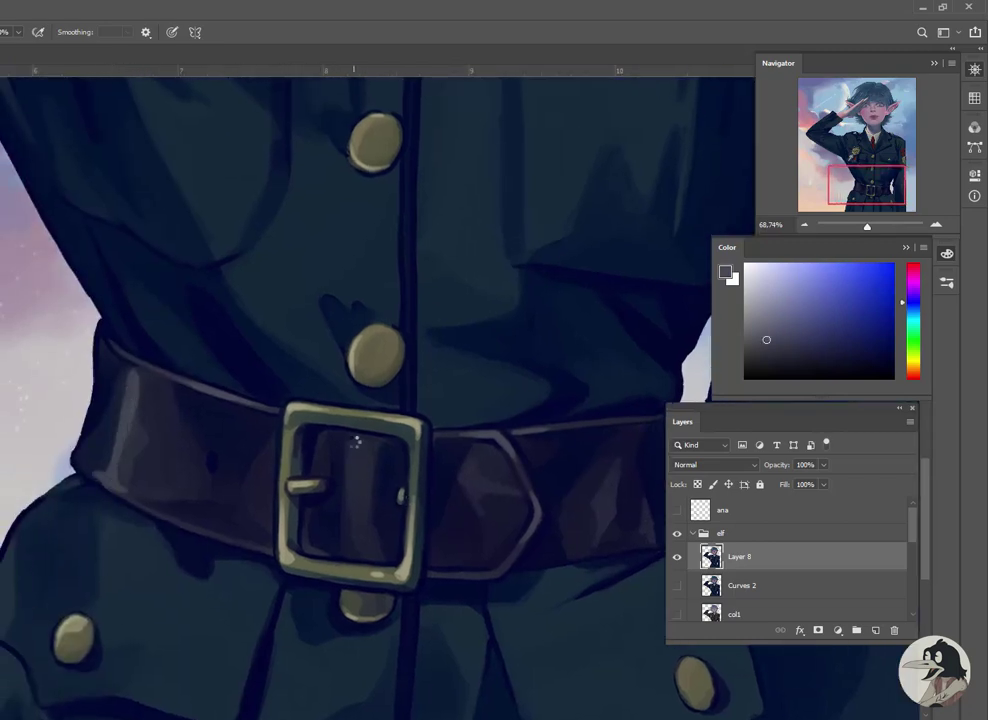
scroll(368, 556, "up", 3)
left_click(327, 446, "alt")
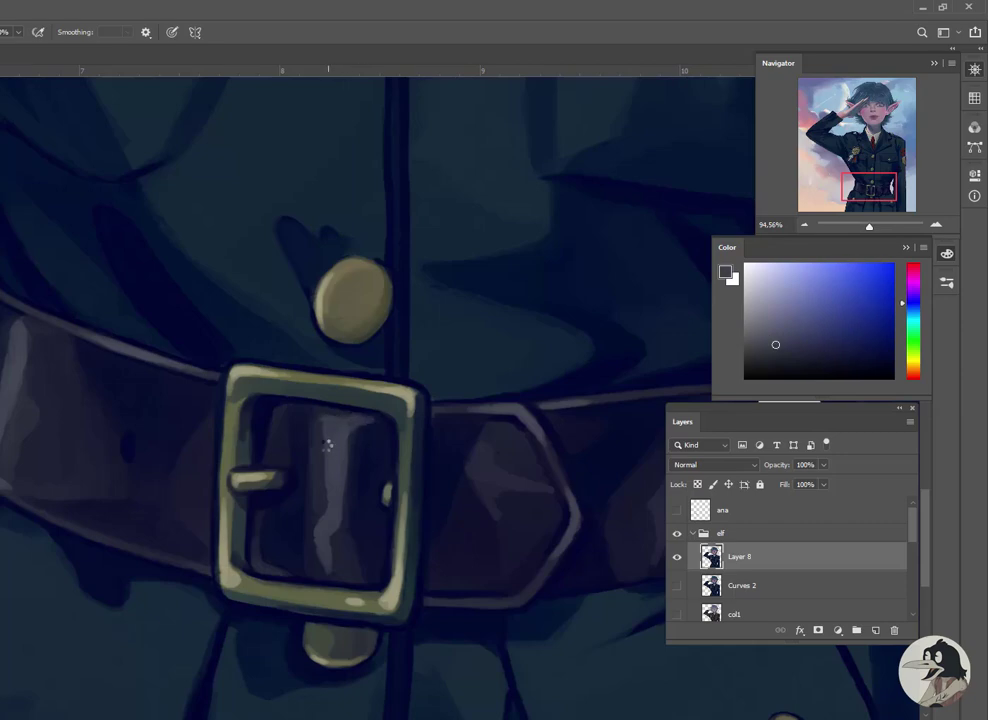
Paint a light reflection streak along the belt strap with a sampled strap colour
scroll(326, 536, "down", 2)
scroll(324, 503, "up", 2)
scroll(341, 491, "down", 1)
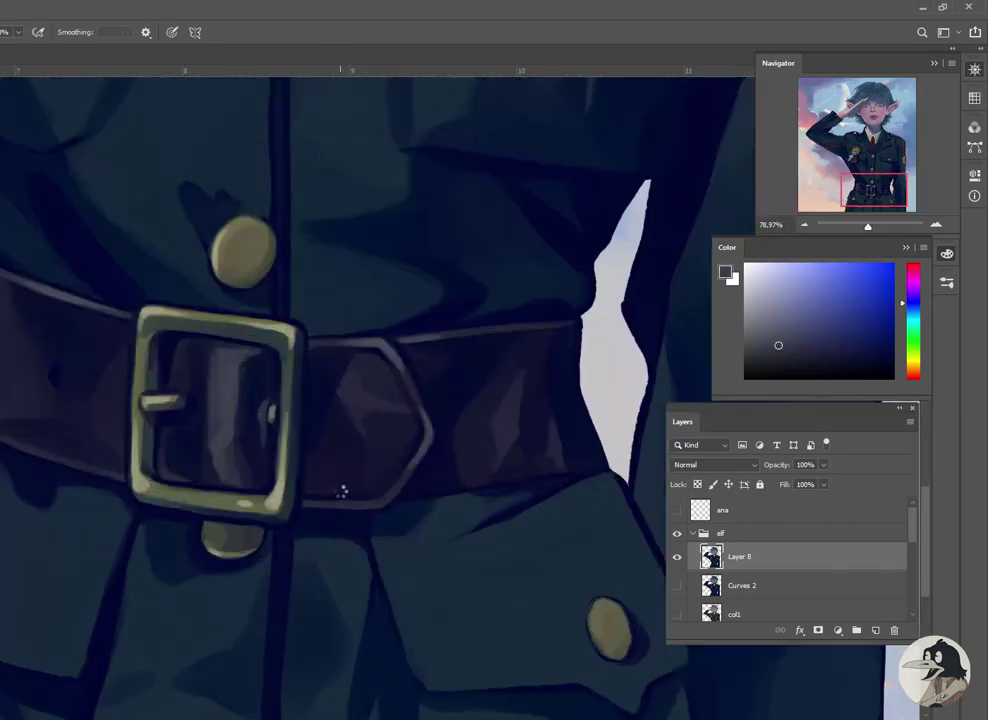
scroll(400, 460, "down", 3)
scroll(415, 487, "up", 4)
left_click(423, 470, "alt")
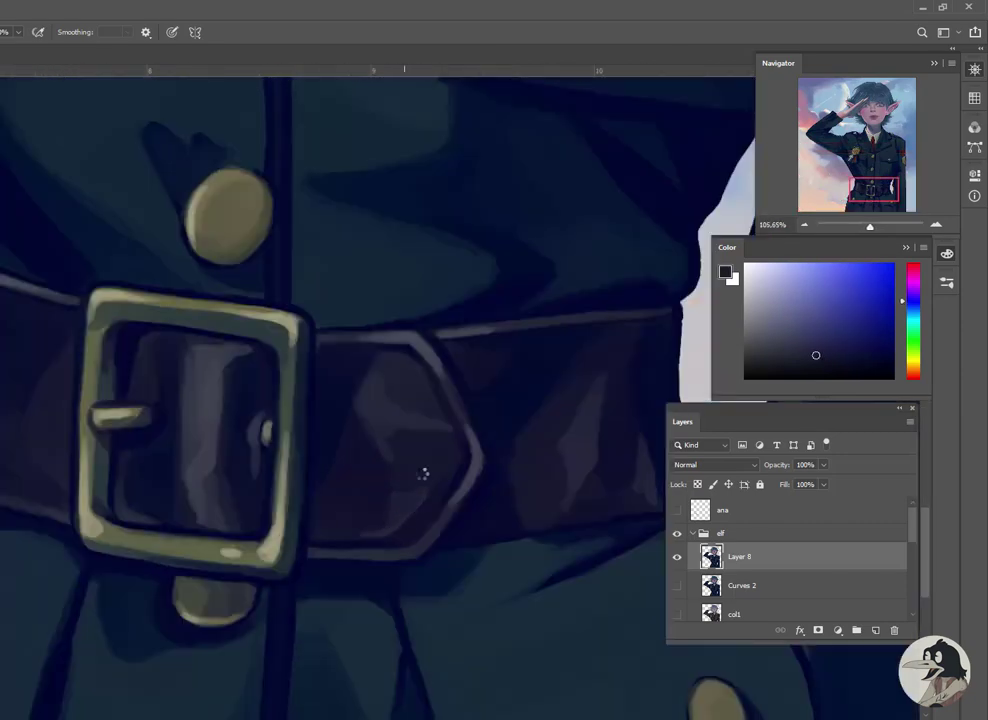
scroll(570, 465, "down", 3)
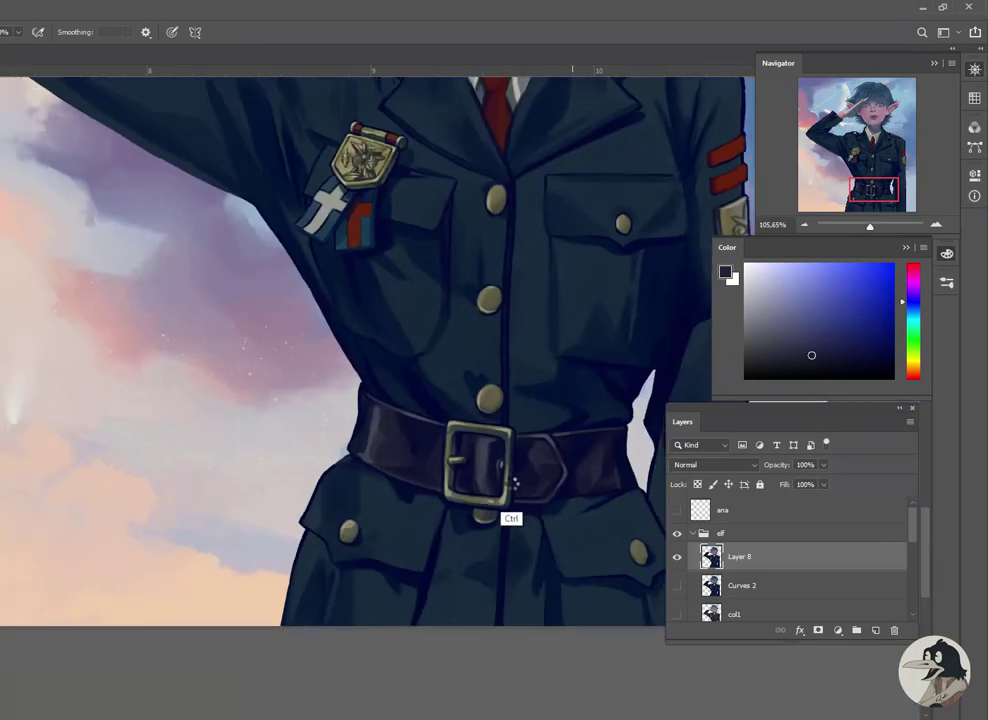
scroll(609, 465, "up", 3)
mouse_move(609, 465)
left_mouse_down()
mouse_move(384, 404)
mouse_move(300, 450)
left_mouse_up()
left_click(398, 428, "alt")
scroll(398, 428, "down", 3)
scroll(161, 342, "up", 3)
key("ctrl+shift+alt+n")
left_click(161, 342, "alt")
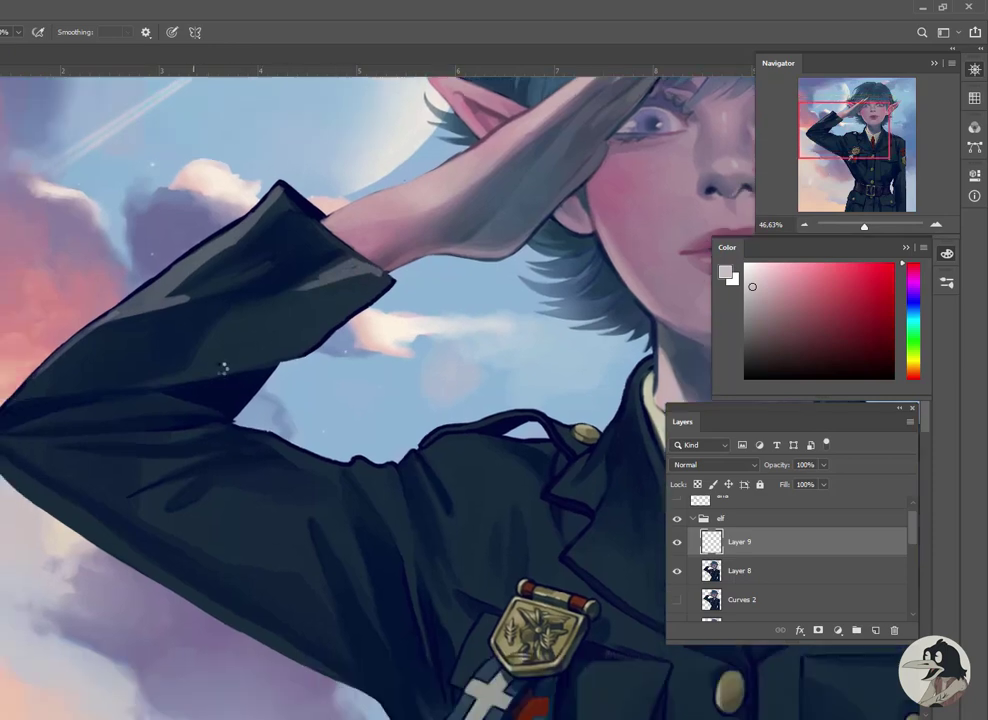
left_click_drag(223, 365, 254, 307)
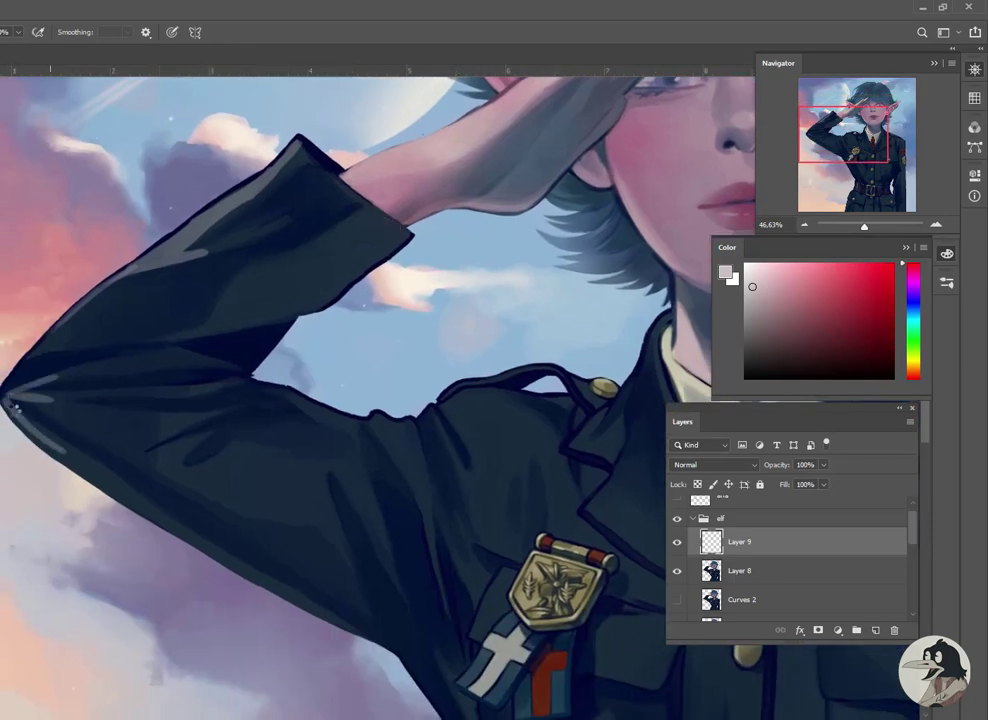
left_click_drag(250, 500, 70, 370)
left_click(711, 600, "ctrl")
left_click(818, 630)
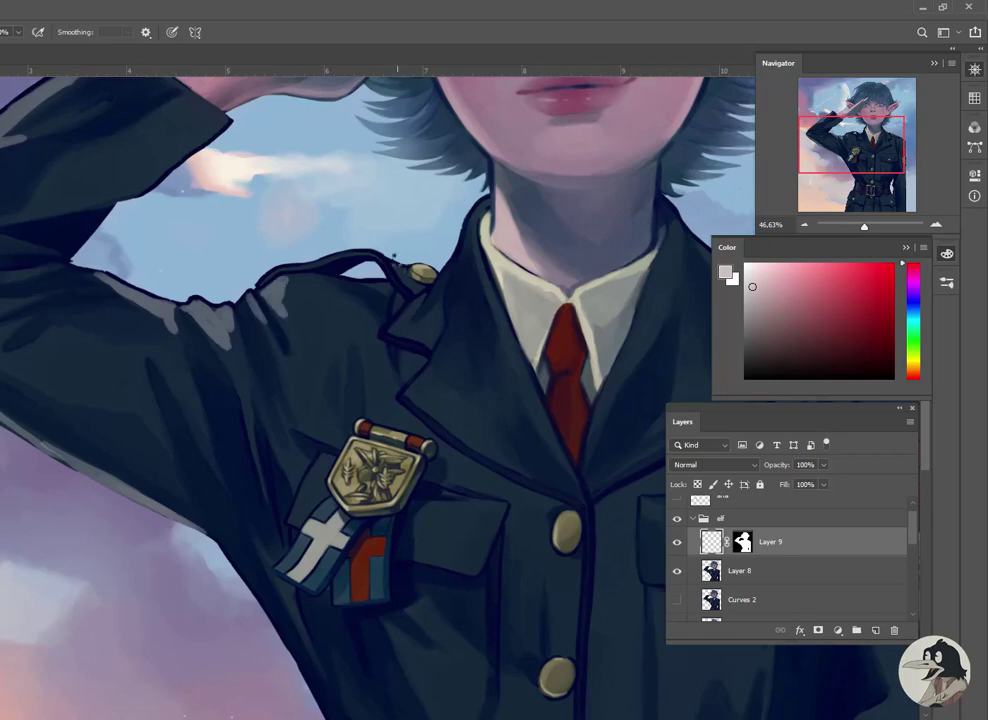
left_click_drag(258, 298, 283, 254)
left_click_drag(349, 165, 341, 228)
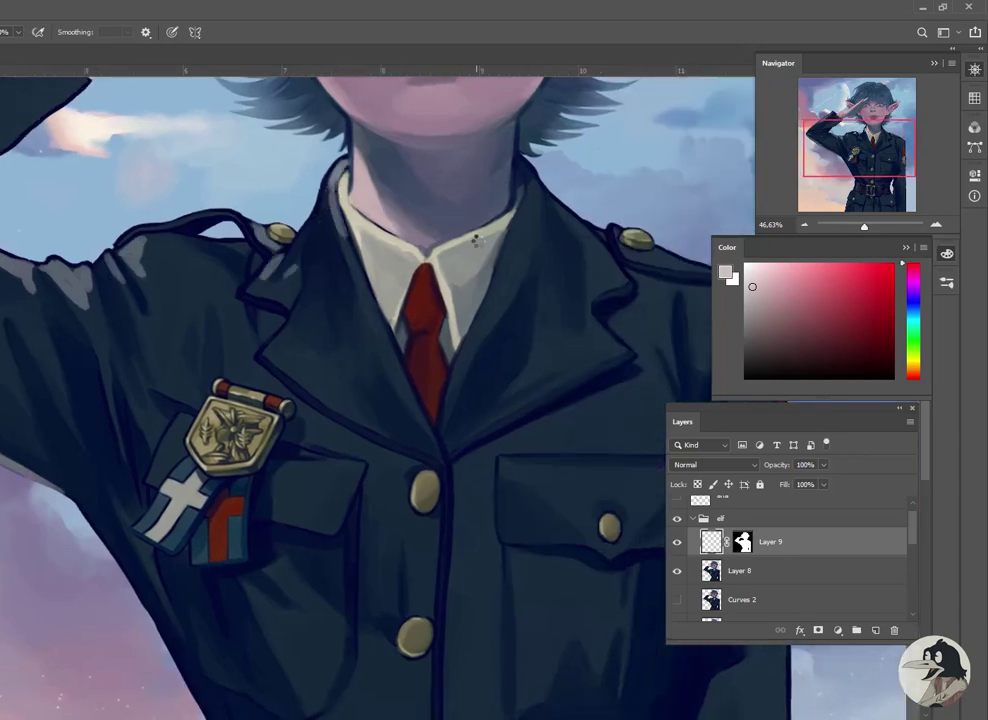
left_click_drag(476, 238, 350, 186)
scroll(420, 258, "down", 3)
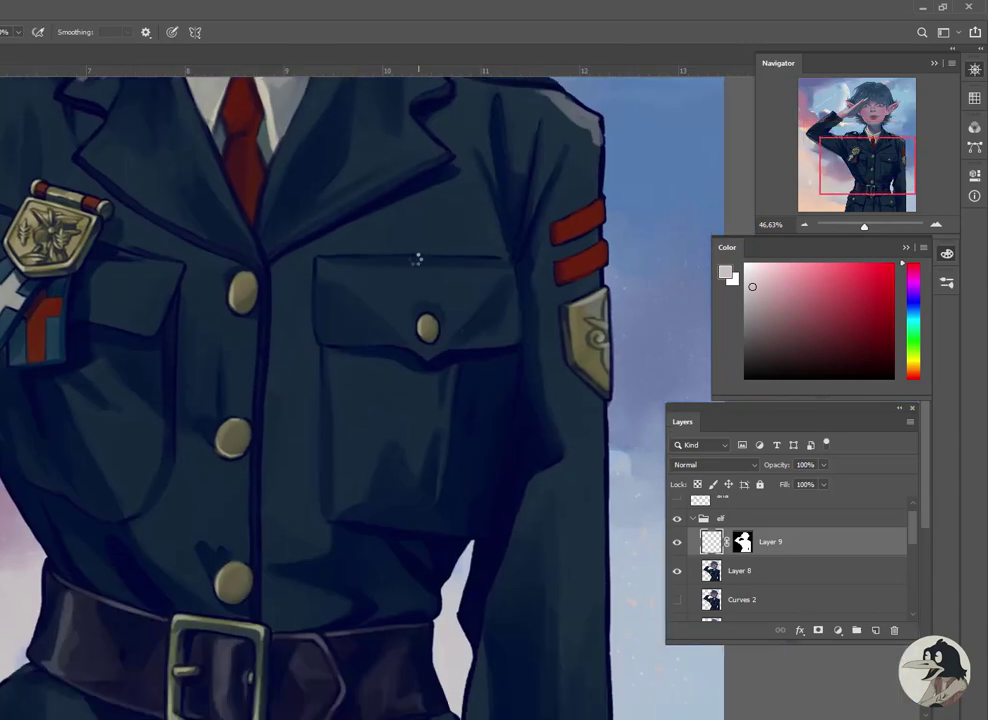
scroll(399, 287, "left", 1)
scroll(190, 480, "left", 2)
mouse_move(150, 380)
left_mouse_down()
mouse_move(130, 250)
mouse_move(155, 150)
left_mouse_up()
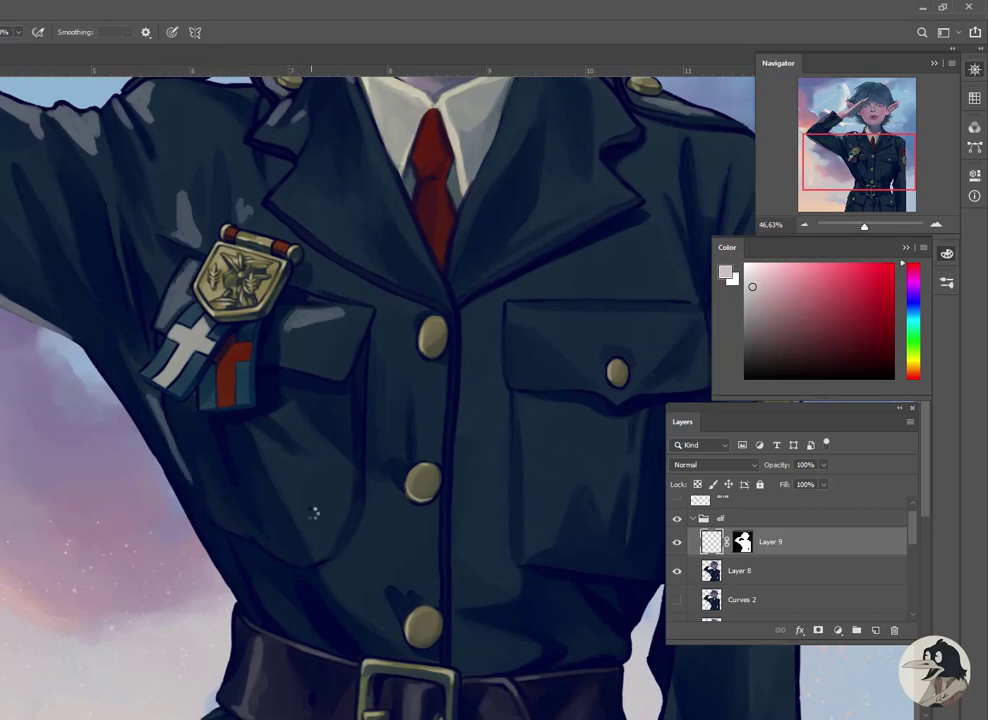
scroll(419, 547, "down", 2)
scroll(419, 547, "right", 2)
left_click_drag(410, 430, 425, 340)
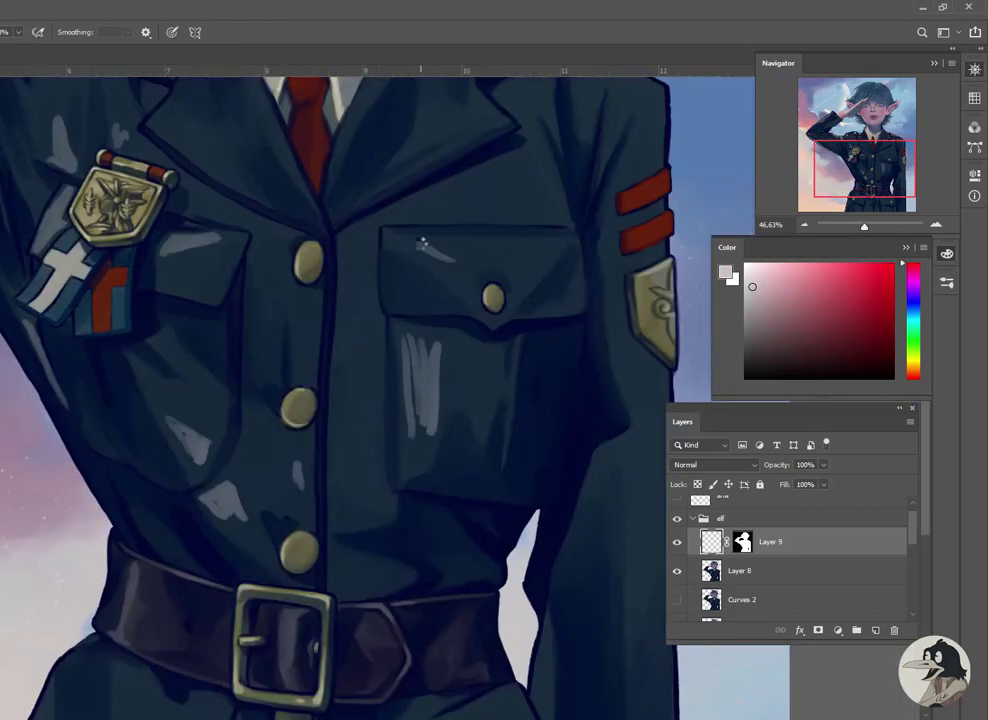
scroll(401, 216, "up", 2)
scroll(401, 216, "left", 1)
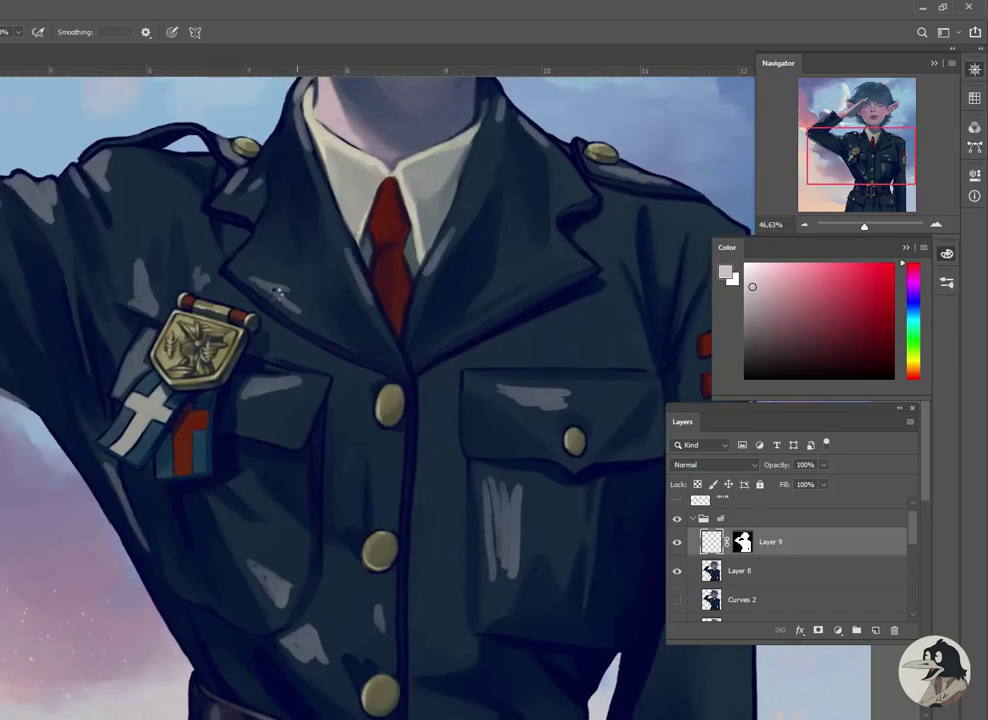
scroll(277, 291, "down", 2)
scroll(335, 337, "down", 2)
scroll(265, 342, "down", 1)
scroll(265, 342, "left", 1)
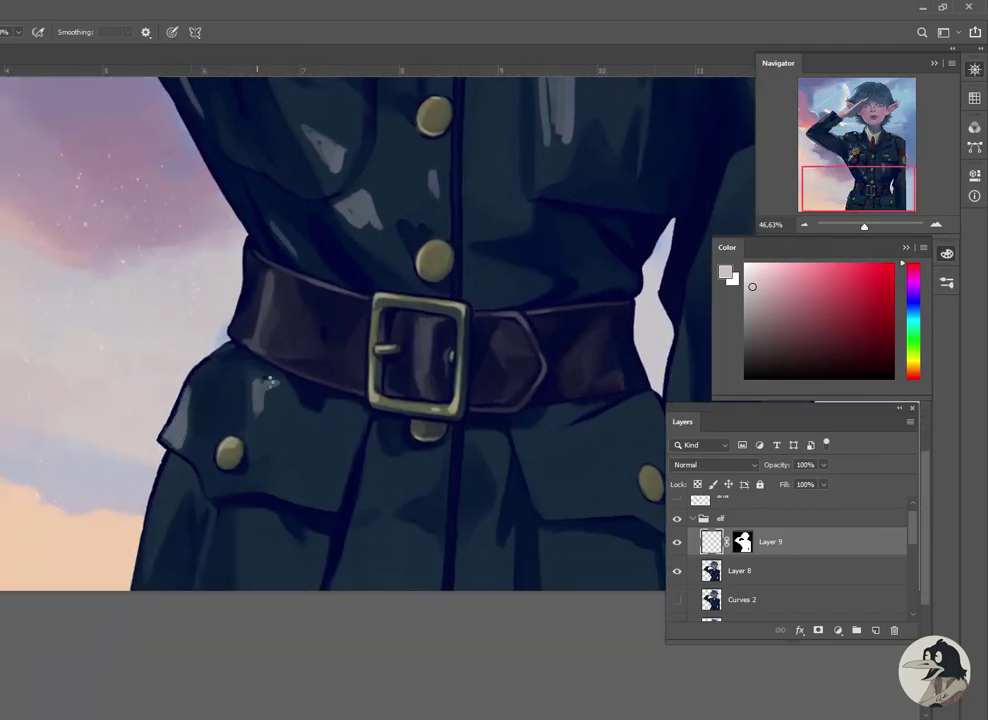
scroll(441, 437, "right", 1)
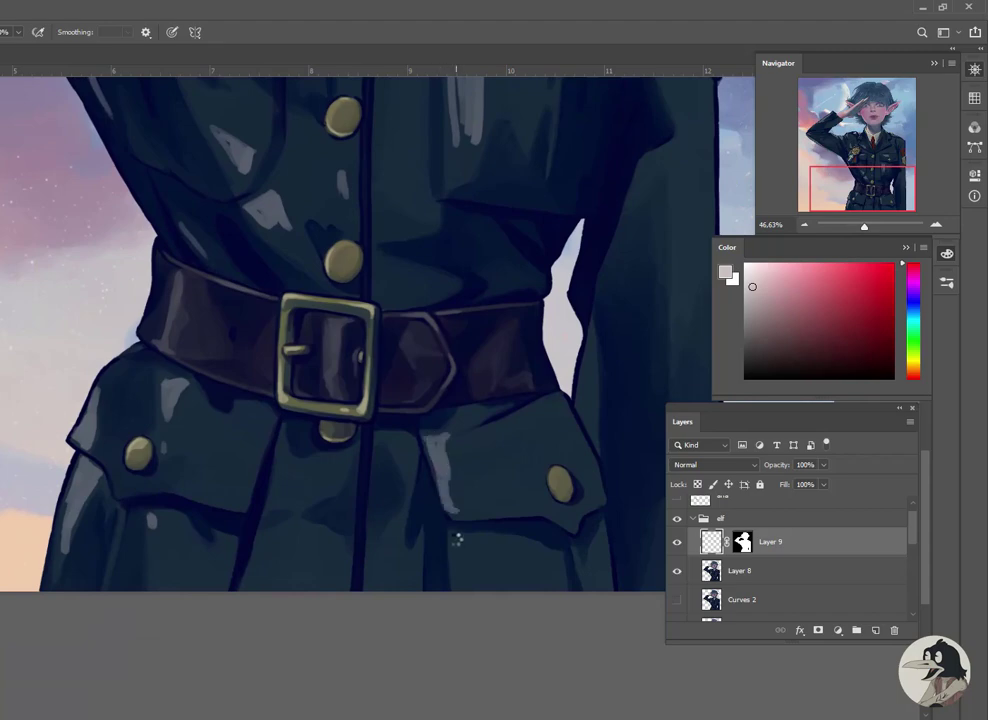
scroll(401, 434, "right", 2)
scroll(461, 322, "up", 4)
Sample light blue-grey and darker jacket blues from the chest and saluting sleeve
scroll(238, 240, "up", 1)
scroll(238, 240, "left", 1)
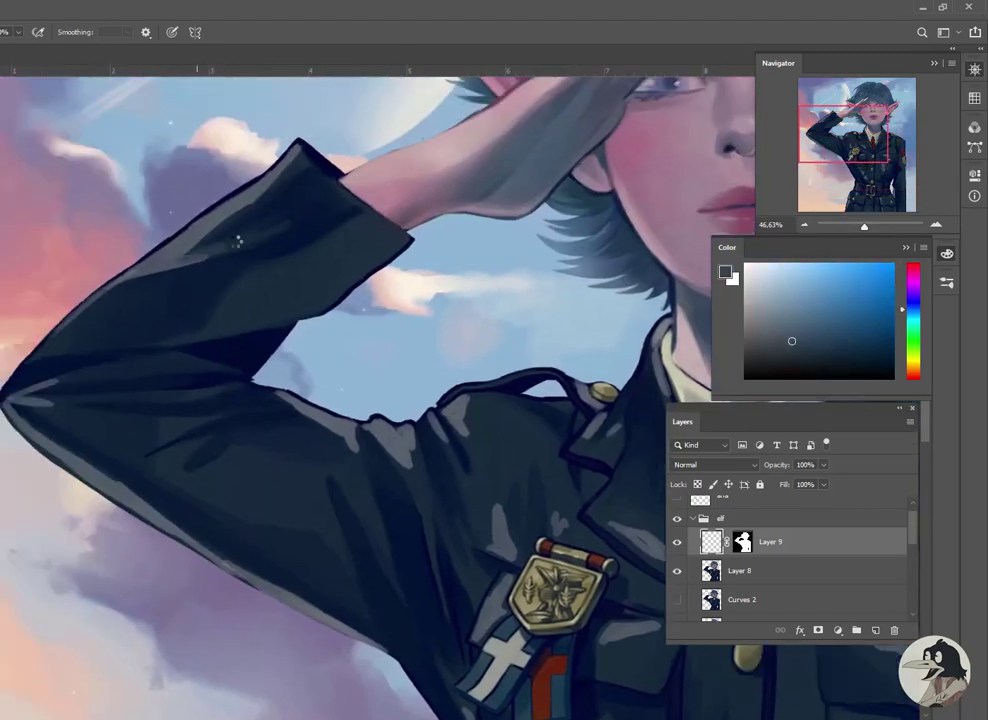
left_click(203, 238, "alt")
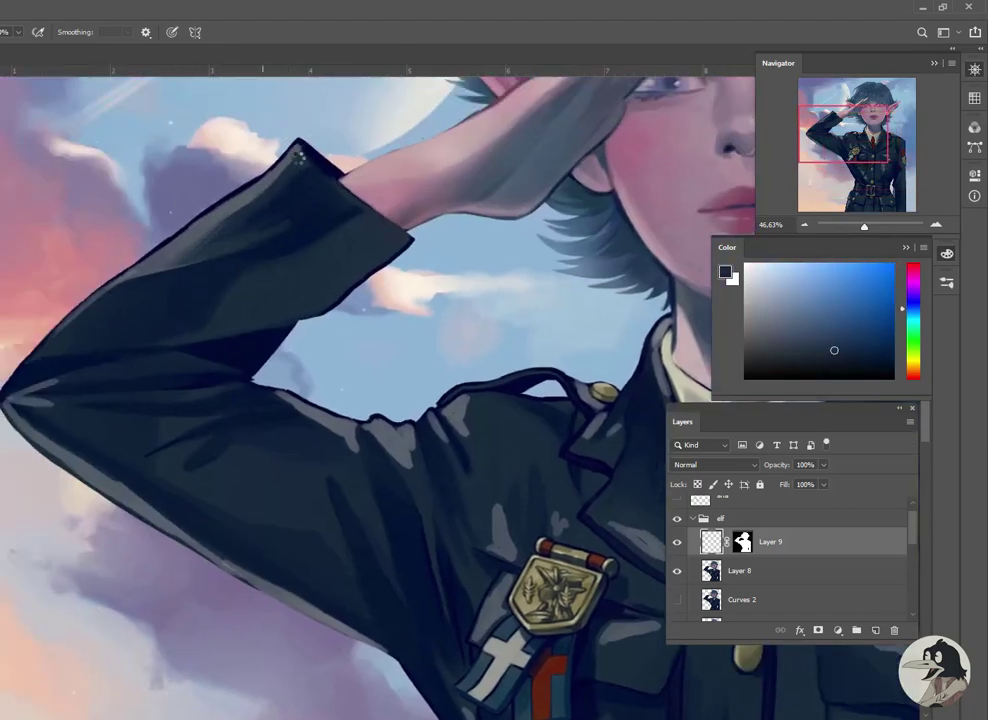
left_click(150, 292, "alt")
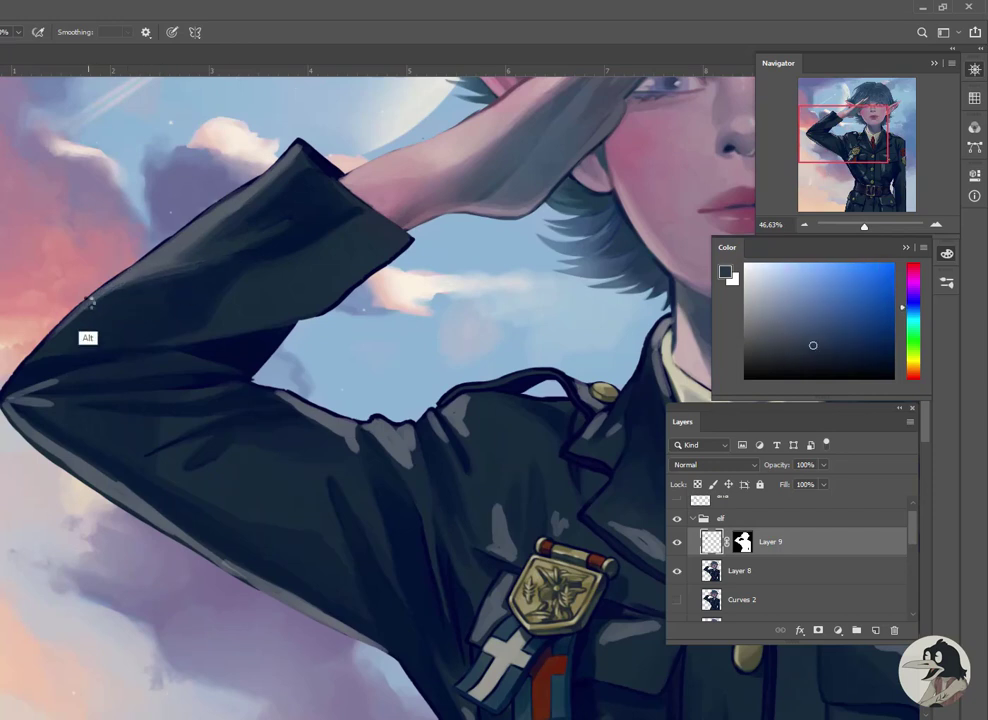
left_click(42, 350, "alt")
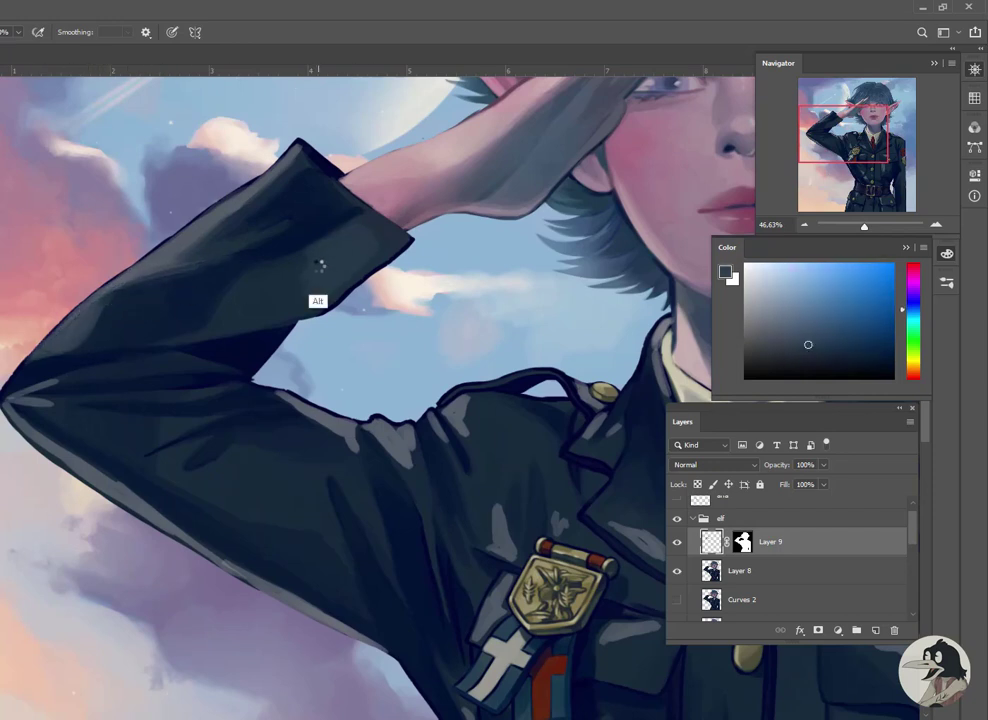
left_click(287, 278, "alt")
left_click(225, 170, "alt")
left_click(215, 160, "alt")
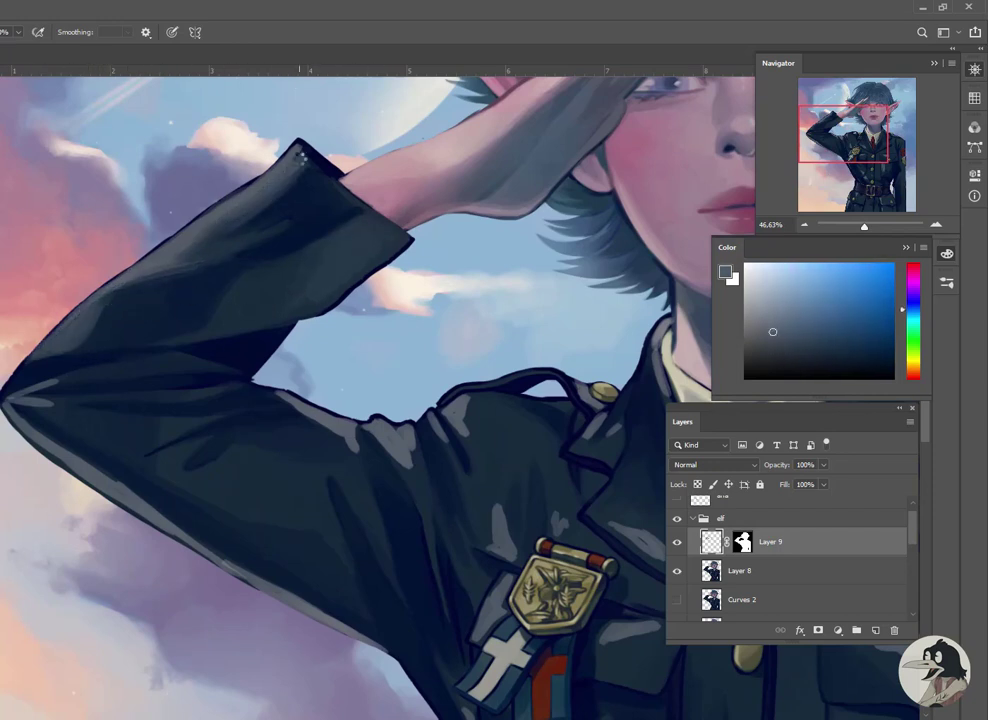
scroll(220, 210, "down", 5, "alt")
scroll(200, 200, "up", 7, "alt")
left_click(200, 200, "alt")
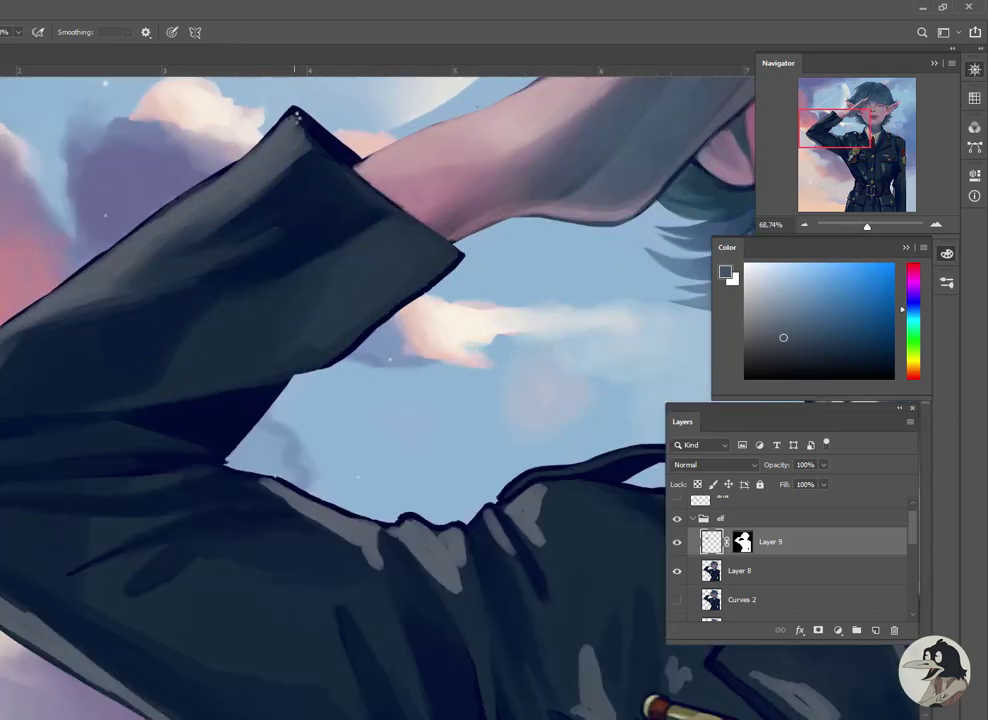
scroll(300, 180, "down", 5, "alt")
scroll(148, 161, "up", 4, "alt")
scroll(152, 258, "up", 2, "alt")
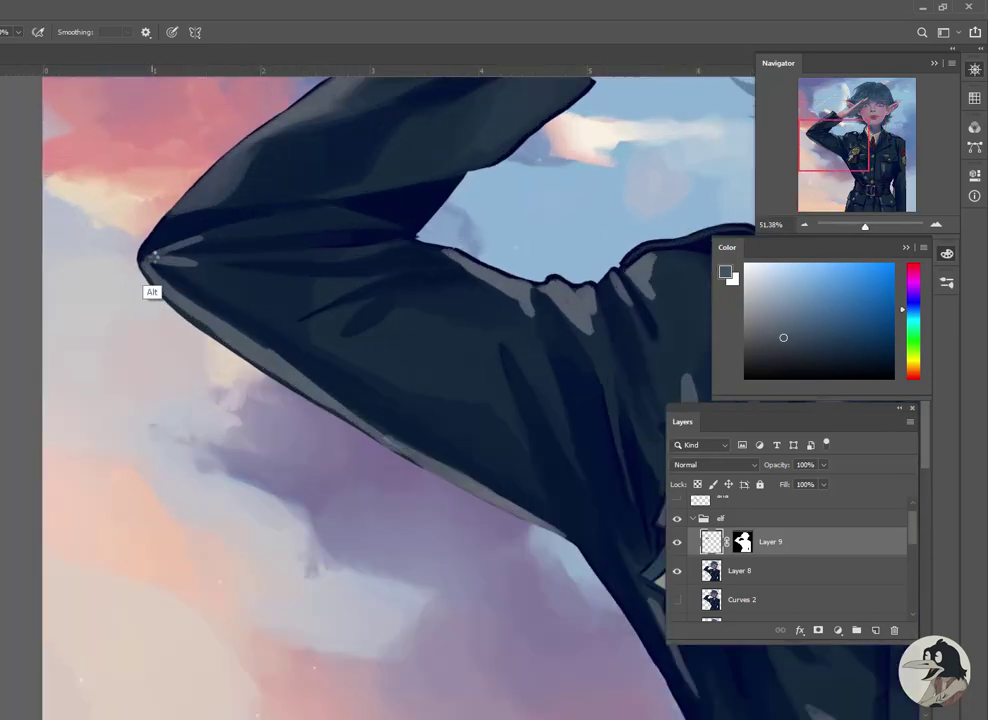
Sample tones around the elbow, lower sleeve and coat shoulder
left_click(160, 255, "alt")
left_click(228, 273, "alt")
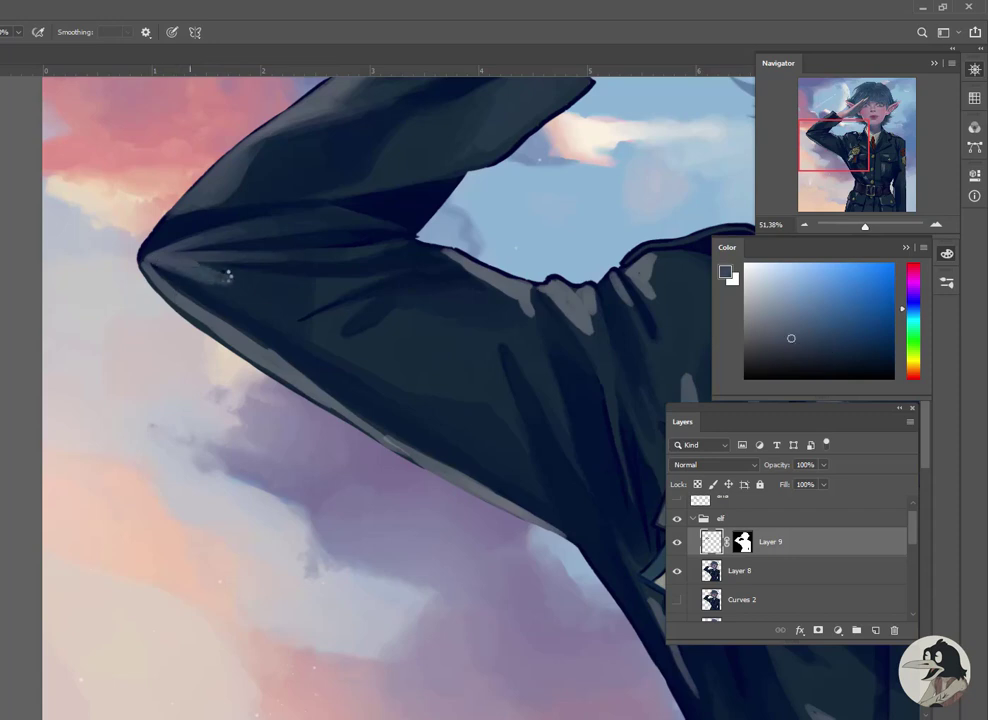
left_click(236, 266, "alt")
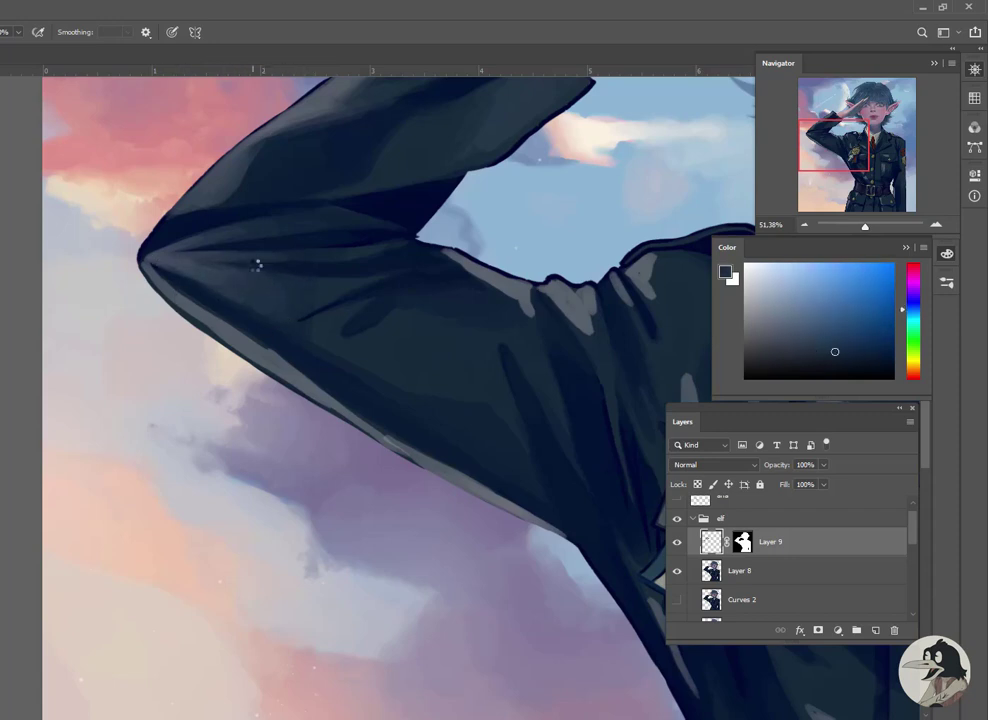
left_click(289, 347, "alt")
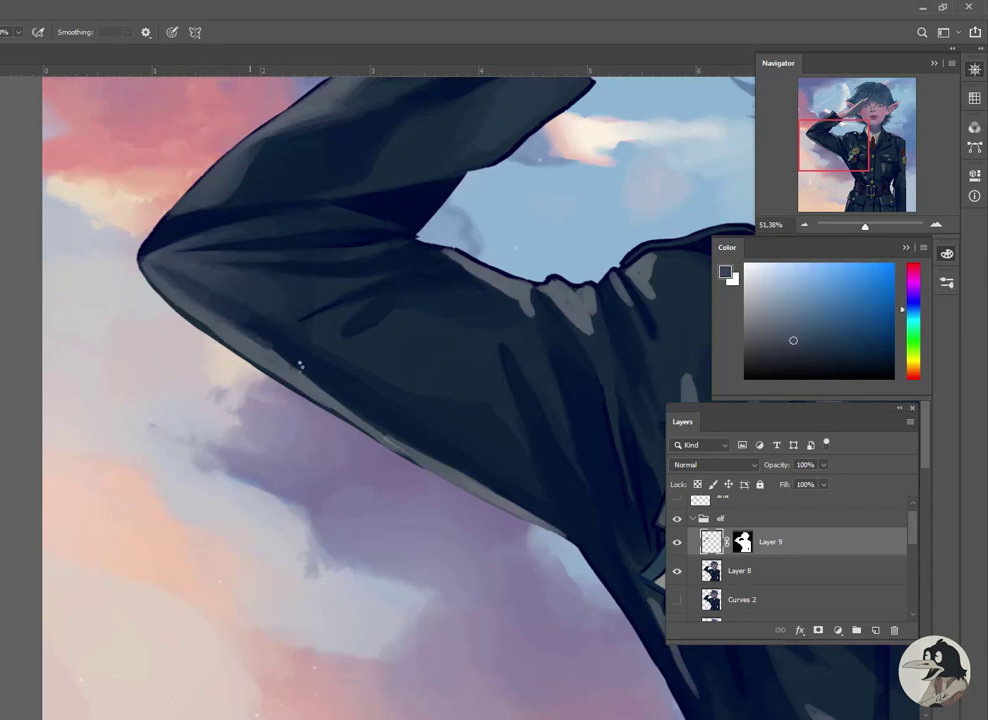
left_click(200, 316, "alt")
left_click(359, 410, "alt")
left_click_drag(359, 410, 194, 331)
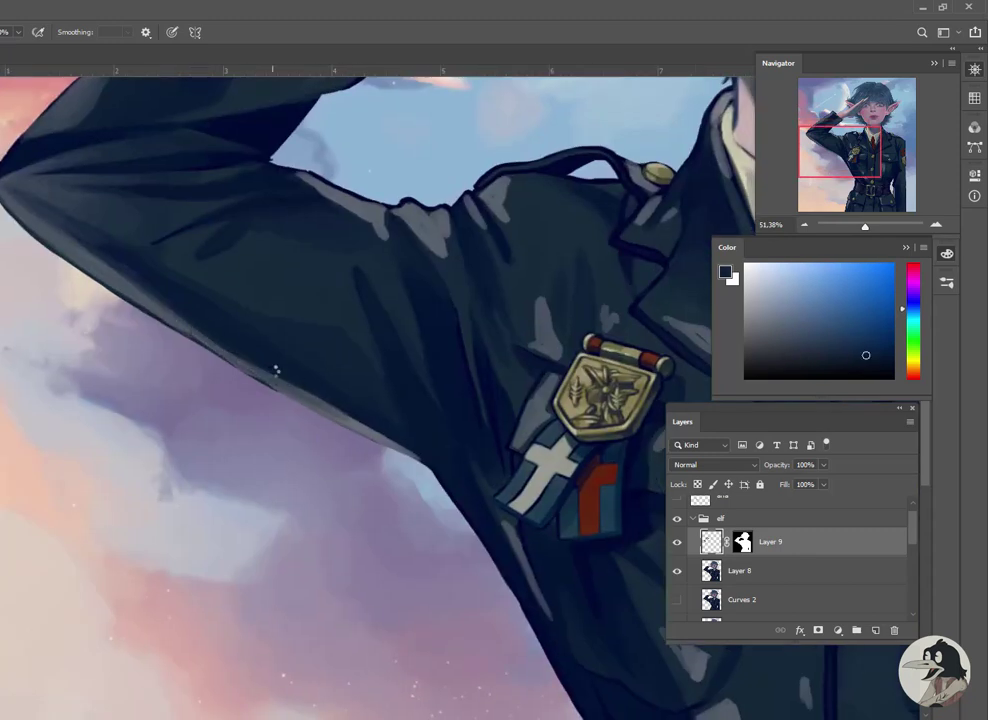
left_click(345, 403, "alt")
left_click(322, 355, "alt")
left_click(273, 162, "alt")
Soften the coat edge below the arm using sampled coat colours
left_click_drag(273, 162, 193, 297)
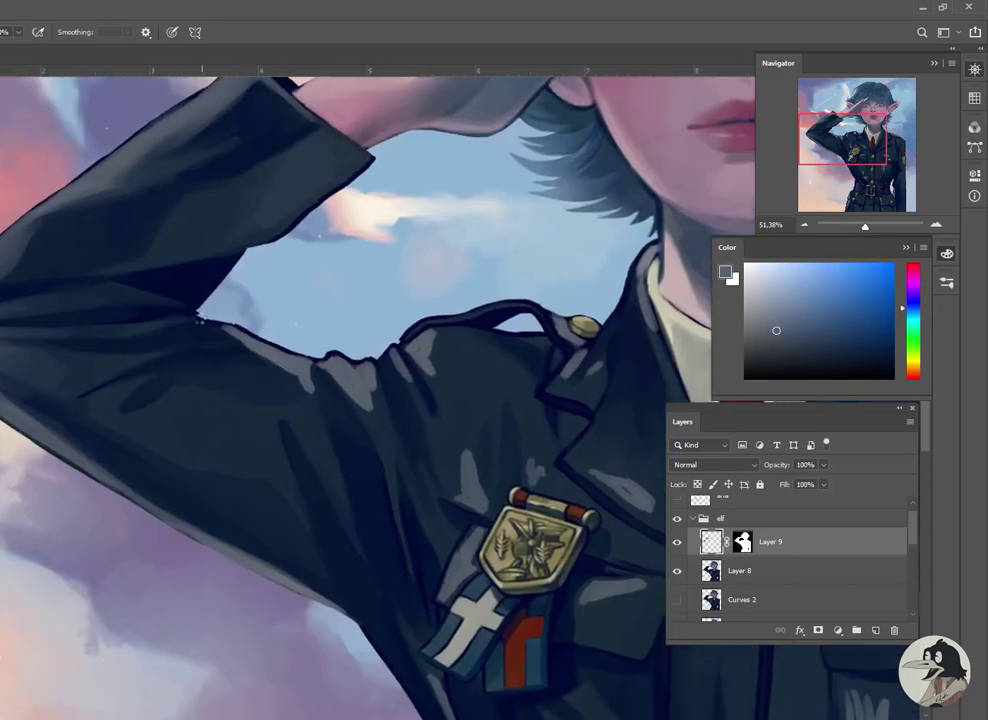
left_click(298, 380, "alt")
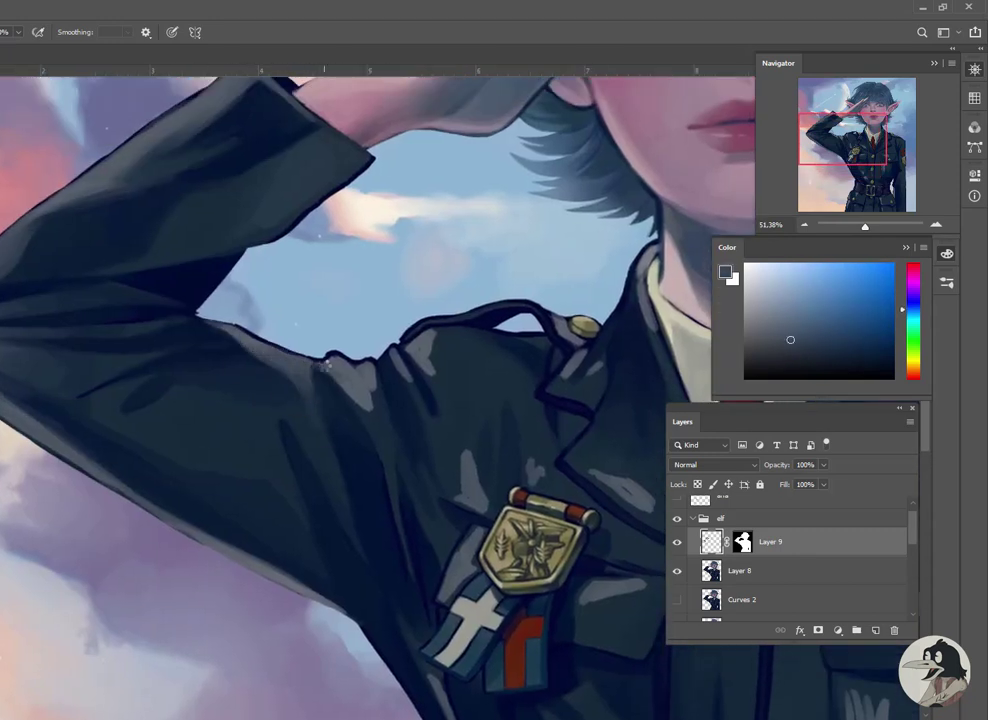
left_click(375, 404, "alt")
left_click(375, 412, "alt")
left_click(375, 375, "alt")
left_click(389, 453, "alt")
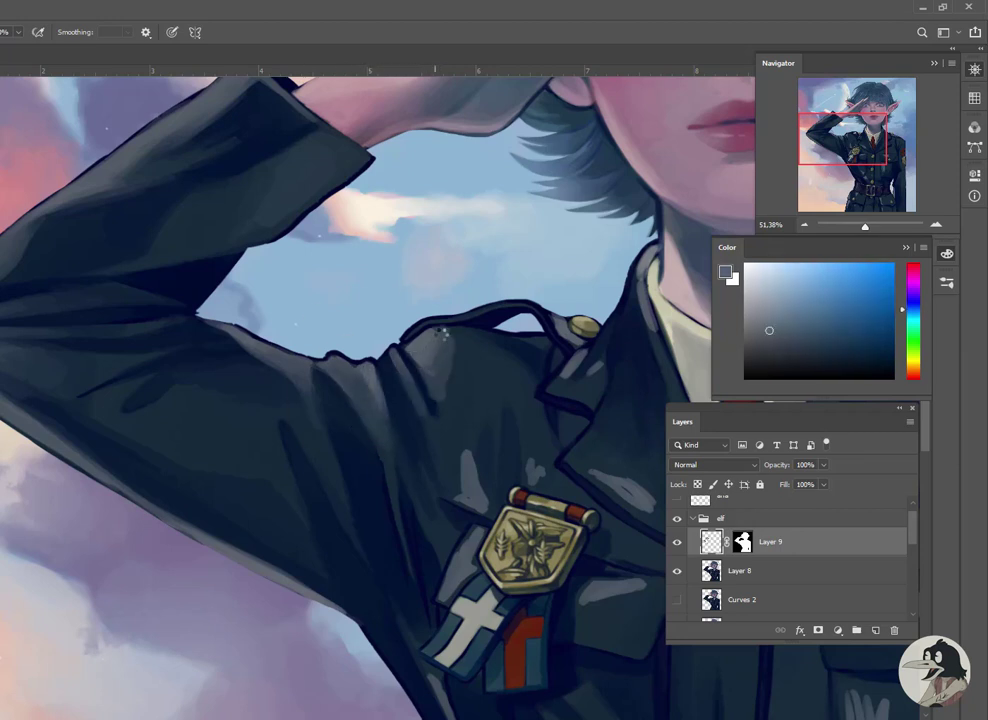
left_click(452, 415, "alt")
left_click(450, 419, "alt")
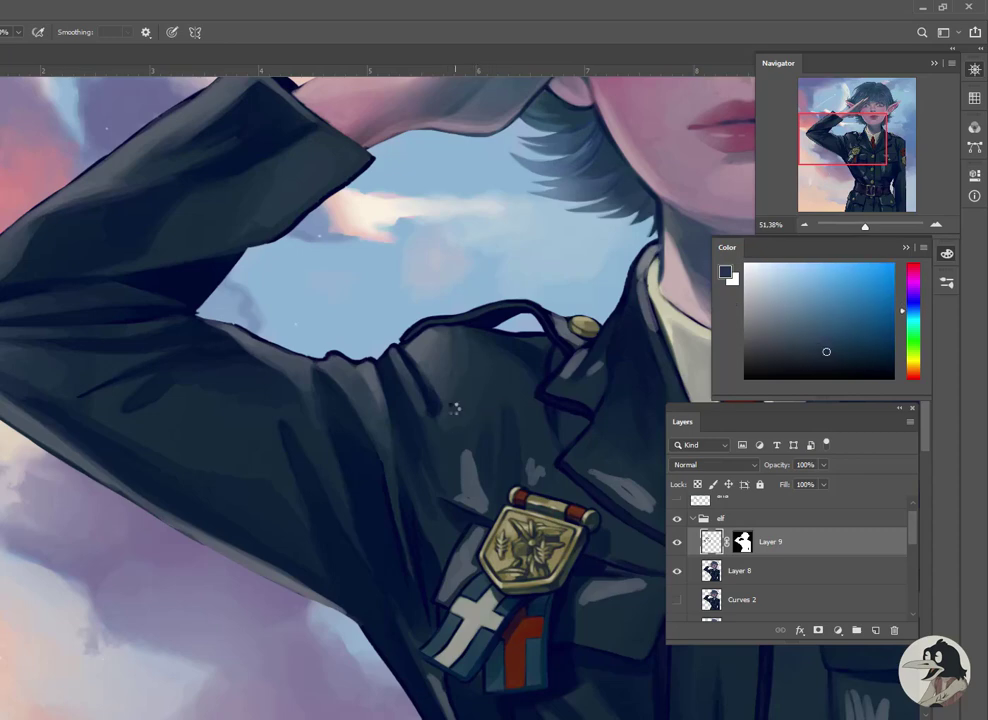
left_click(439, 335, "alt")
left_click_drag(439, 335, 270, 383)
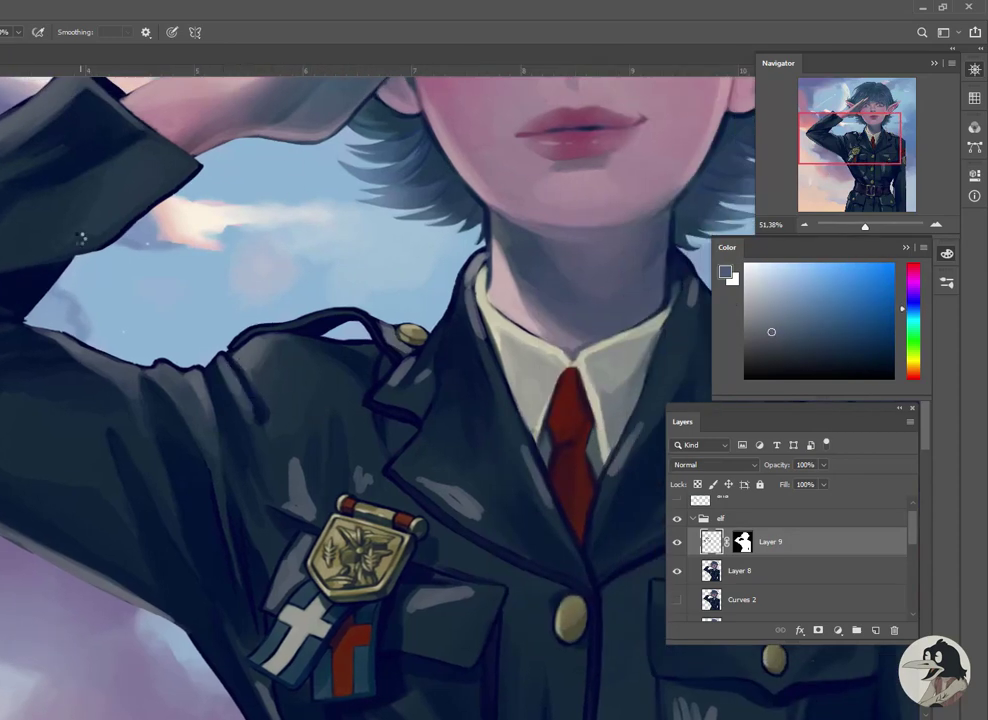
left_click(121, 178, "alt")
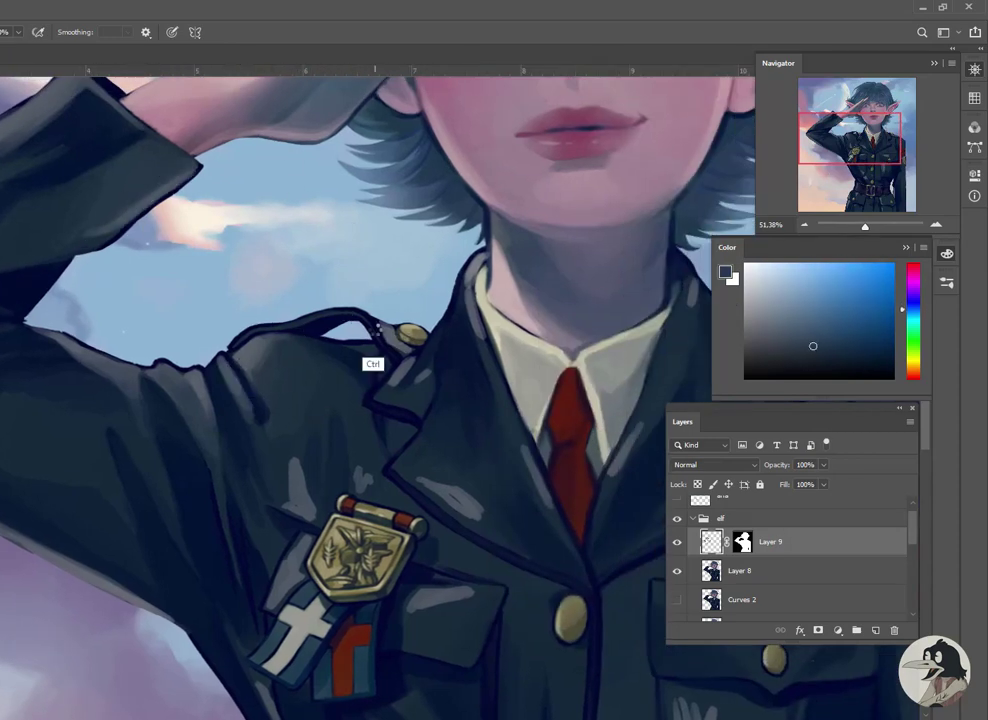
Darken the light highlight streak on the lapel with sampled dark blue
scroll(372, 335, "up", 2)
left_click_drag(397, 338, 270, 287)
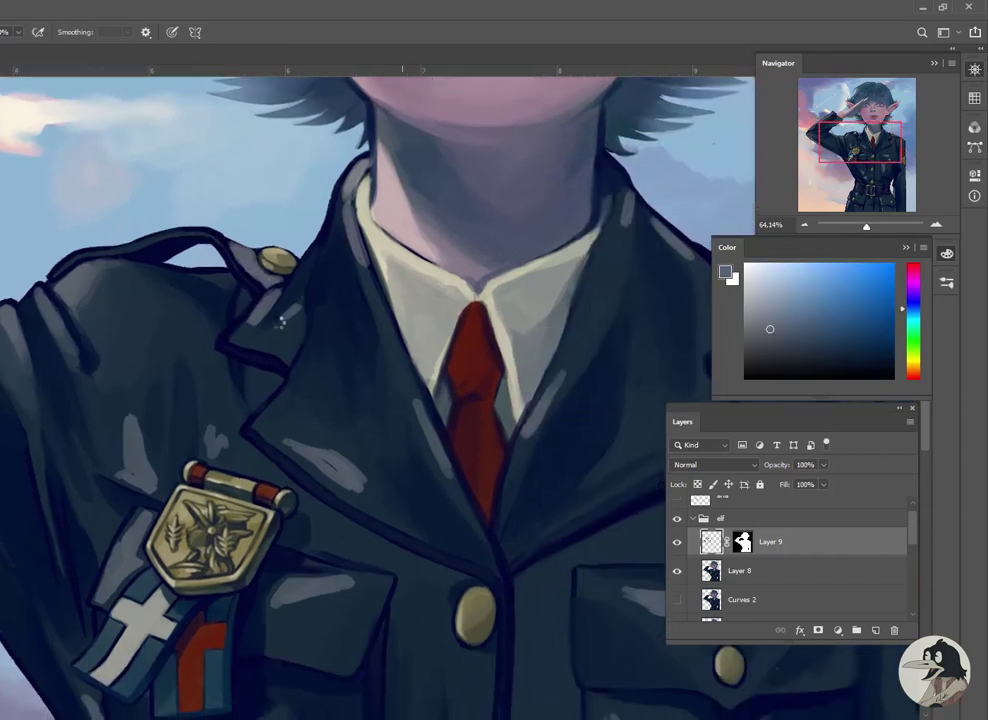
left_click(206, 222, "alt")
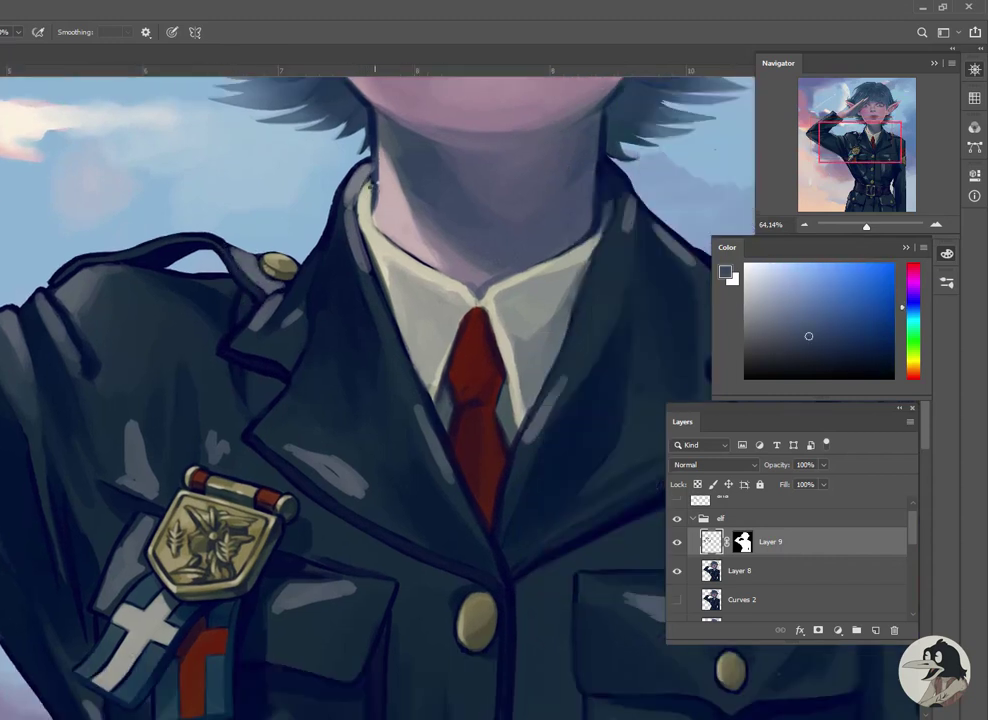
left_click(393, 357, "alt")
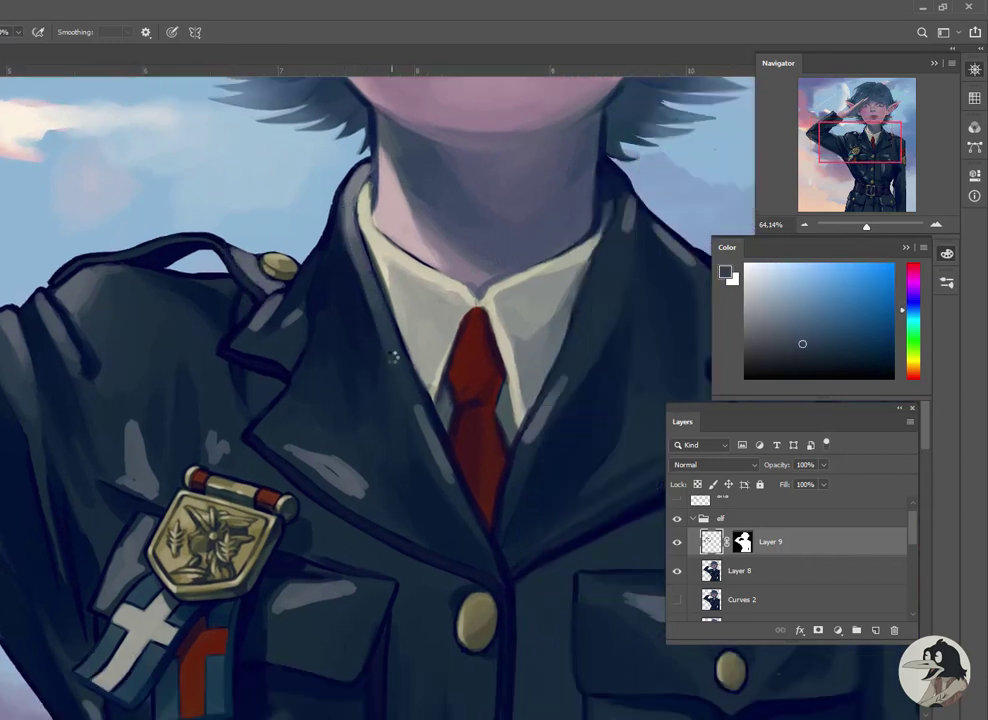
left_click(388, 426, "alt")
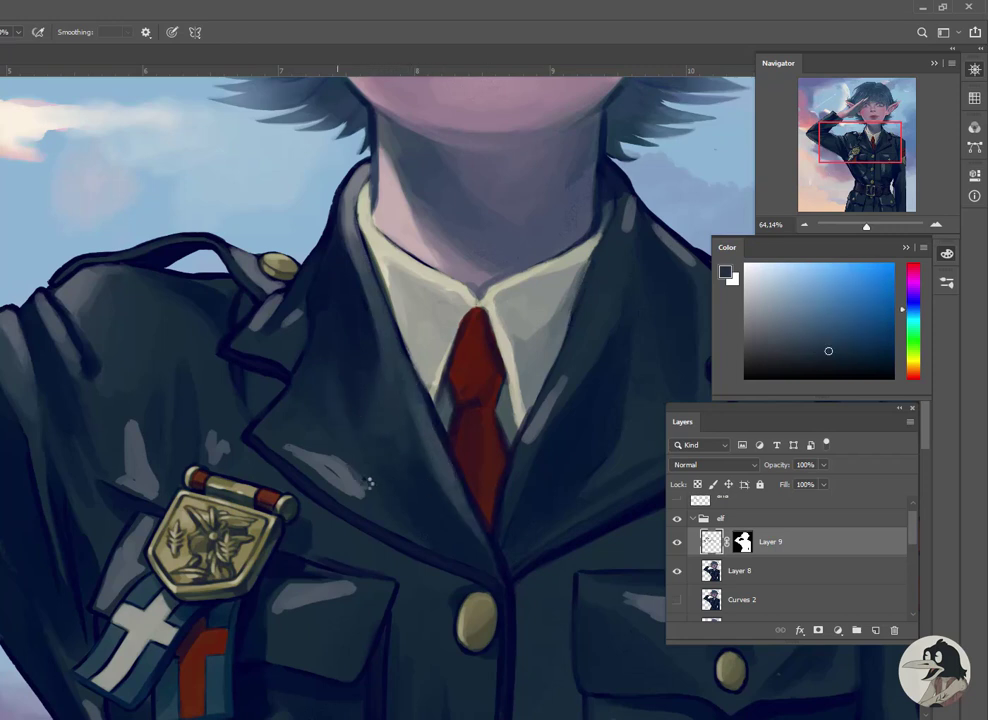
left_click(369, 483, "alt")
left_click_drag(359, 494, 365, 441)
left_click(320, 430, "alt")
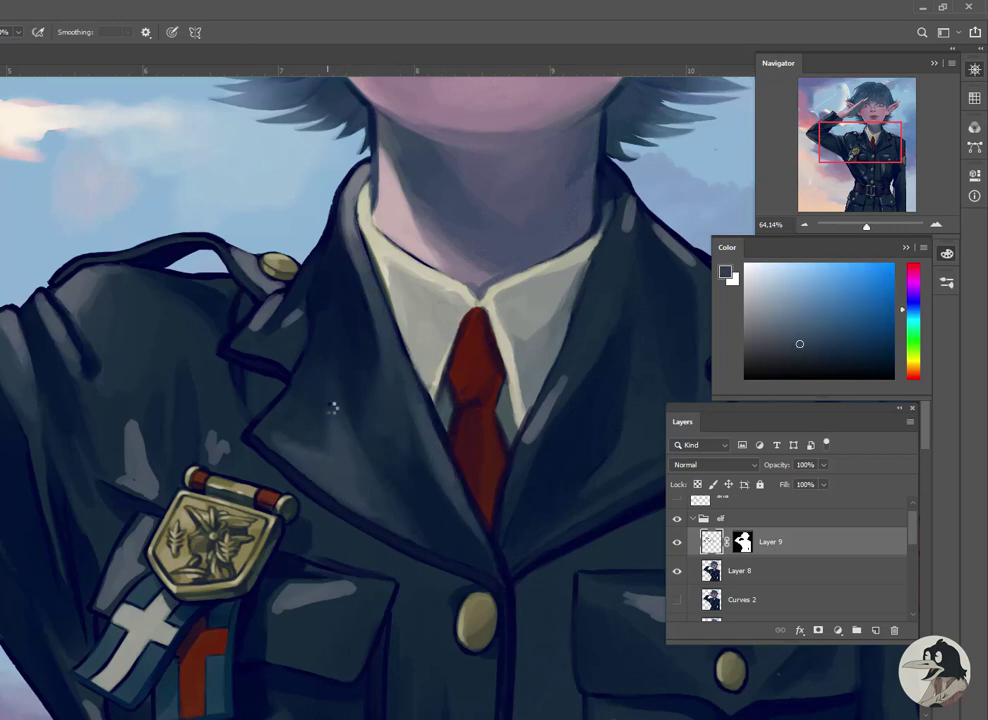
left_click(336, 413, "alt")
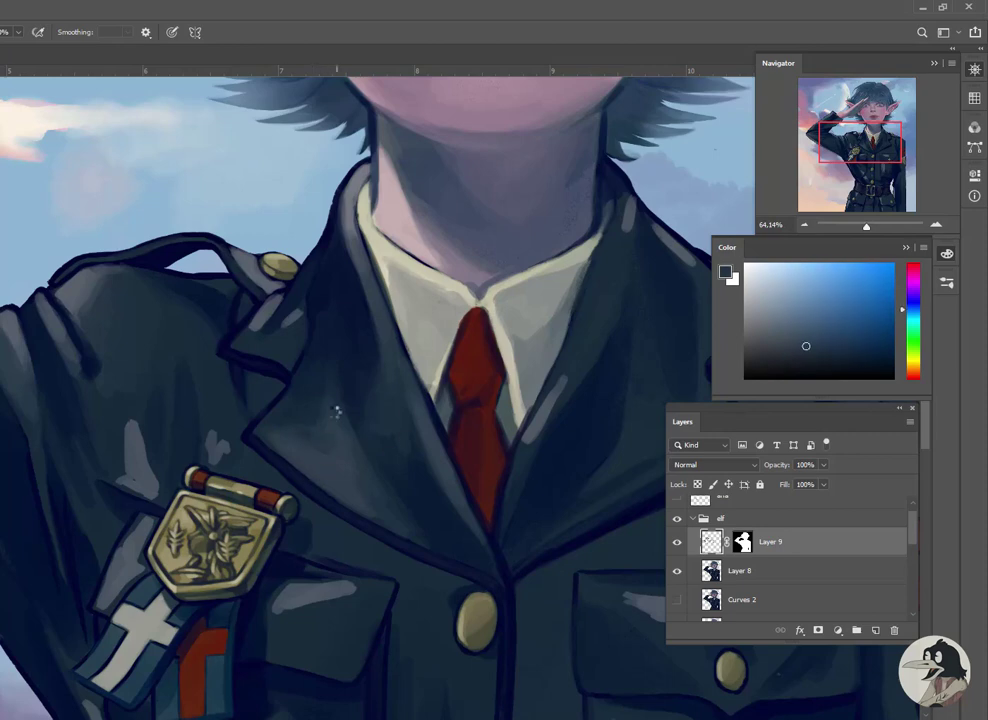
left_click(293, 309, "alt")
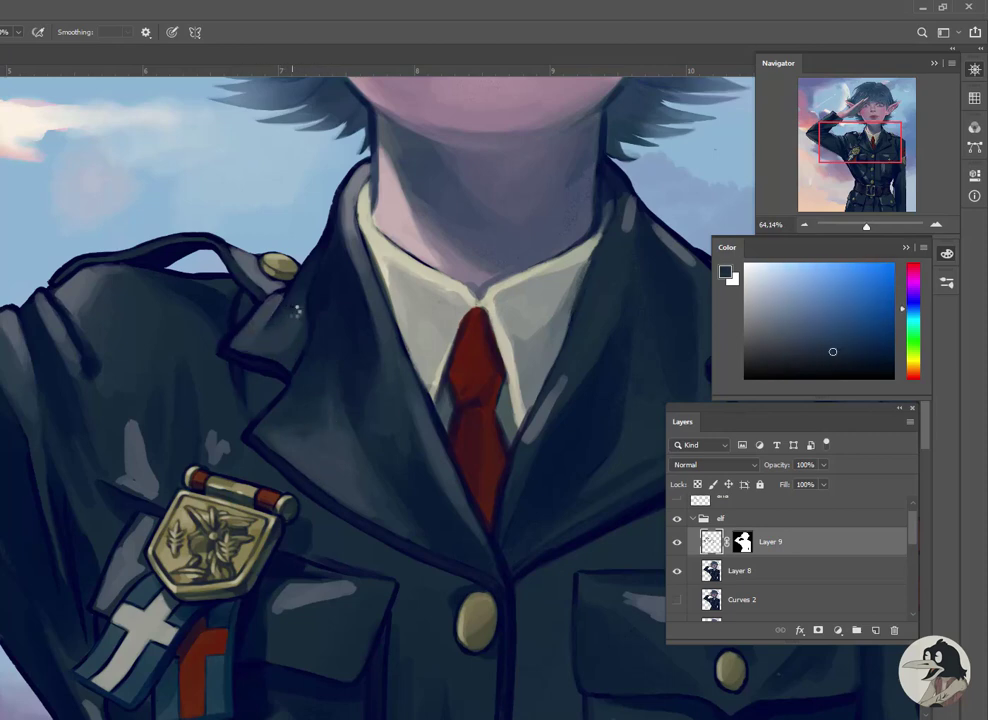
Brush a lighter blue highlight onto the chest pocket flap
scroll(316, 352, "down", 3)
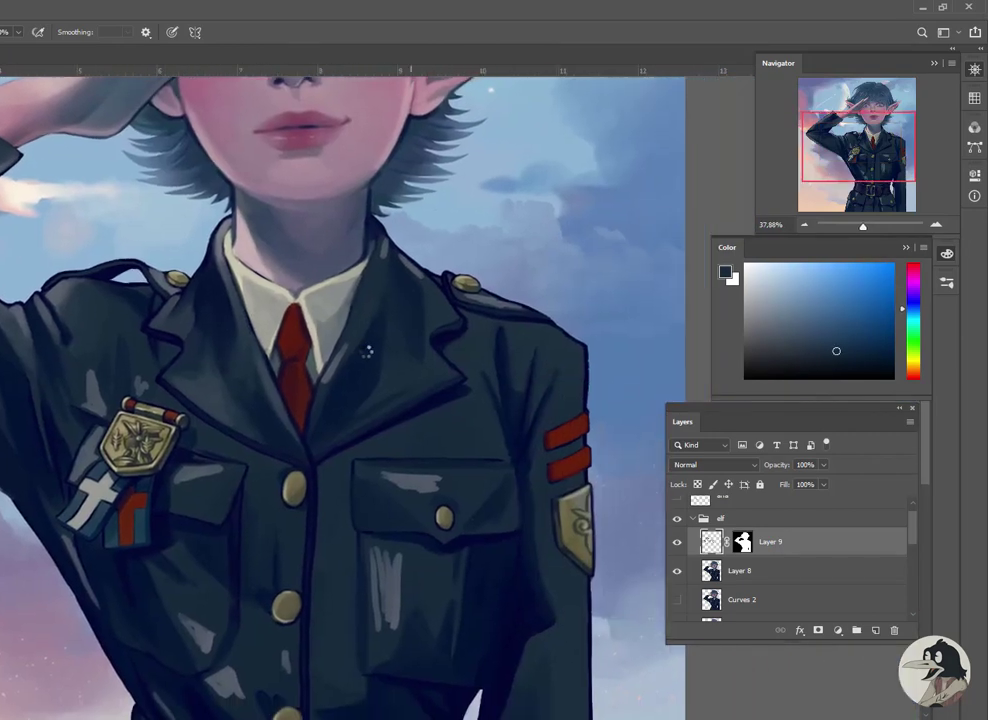
scroll(364, 349, "up", 2)
left_click(90, 296, "alt")
left_click(88, 335, "alt")
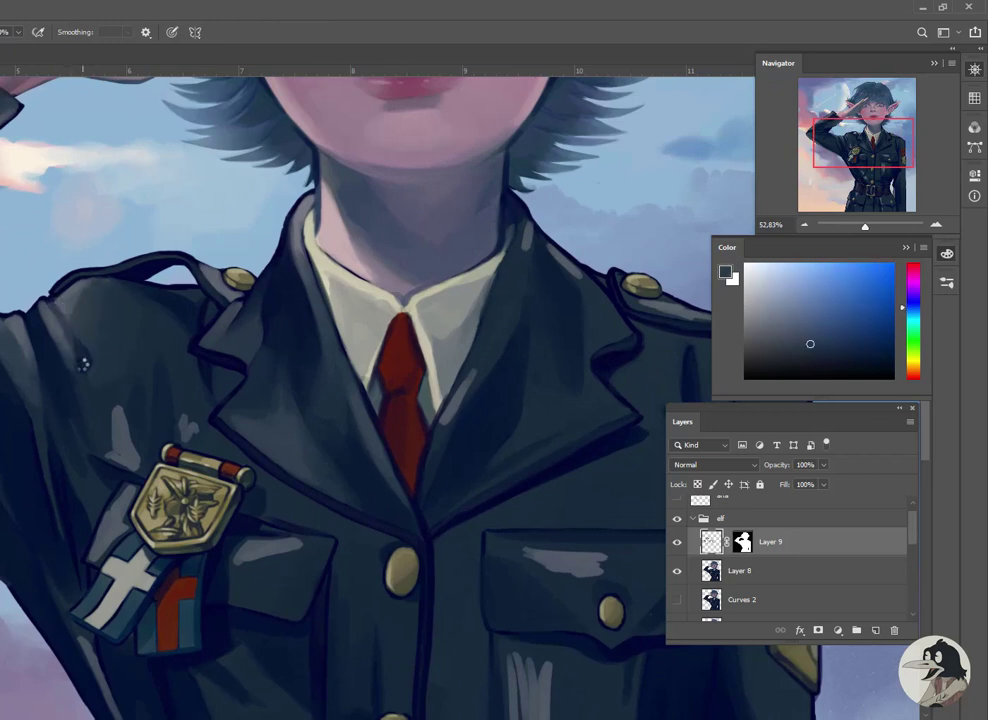
left_click(85, 369, "alt")
left_click(92, 330, "alt")
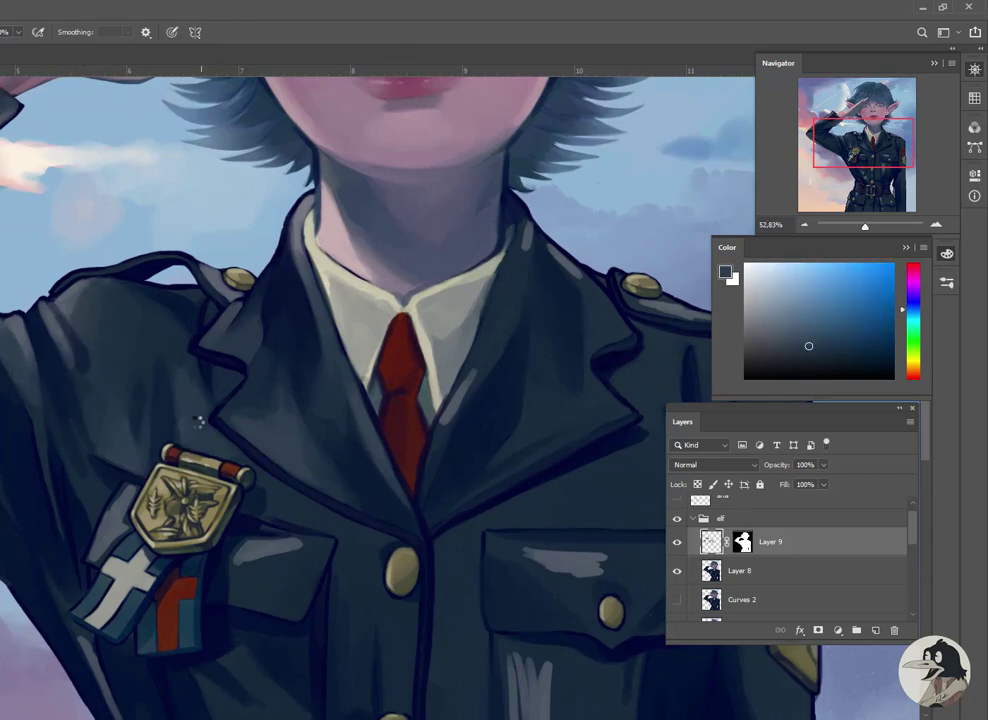
scroll(231, 384, "down", 3)
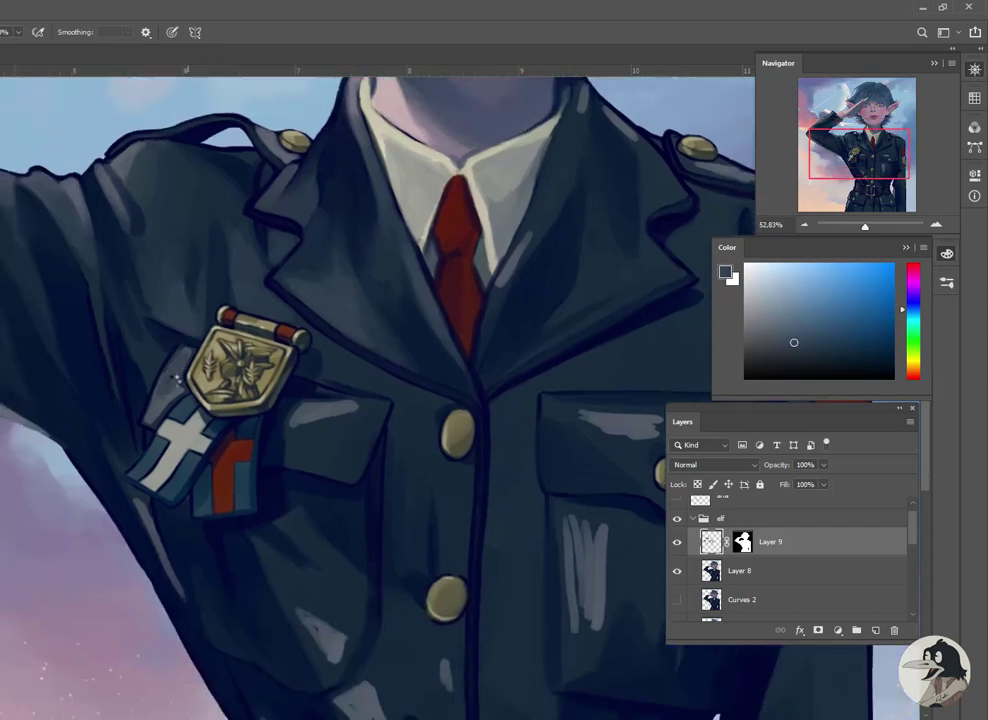
left_click(335, 418, "alt")
left_click_drag(300, 425, 357, 408)
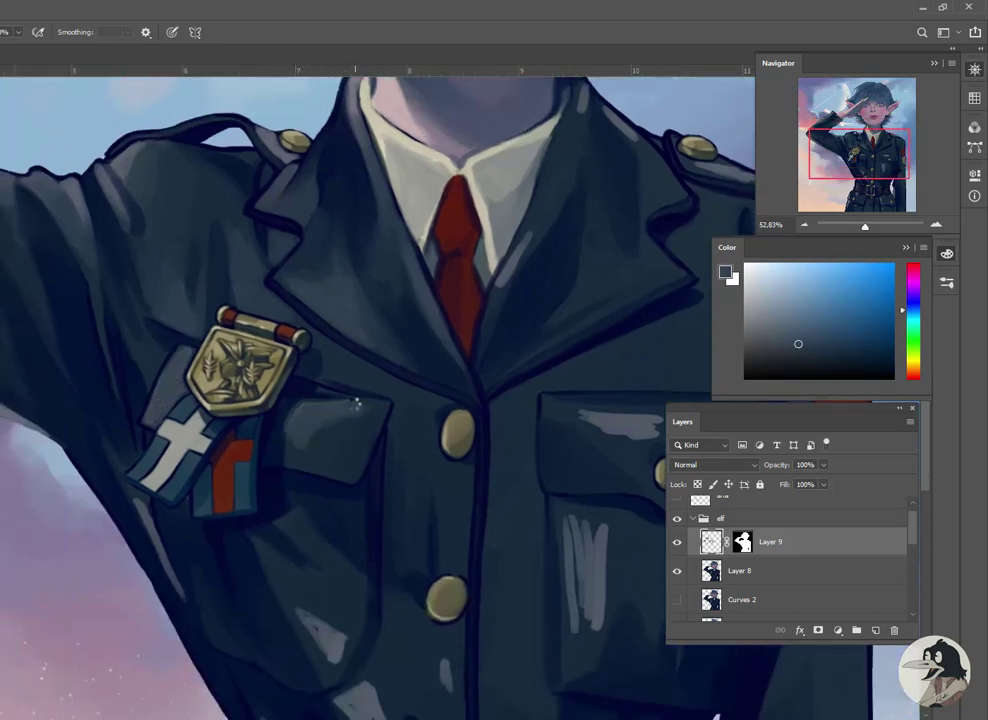
left_click(370, 422, "alt")
Sample more jacket fabric tones and reposition the view over the right sleeve
scroll(380, 420, "down", 3)
scroll(380, 420, "right", 3)
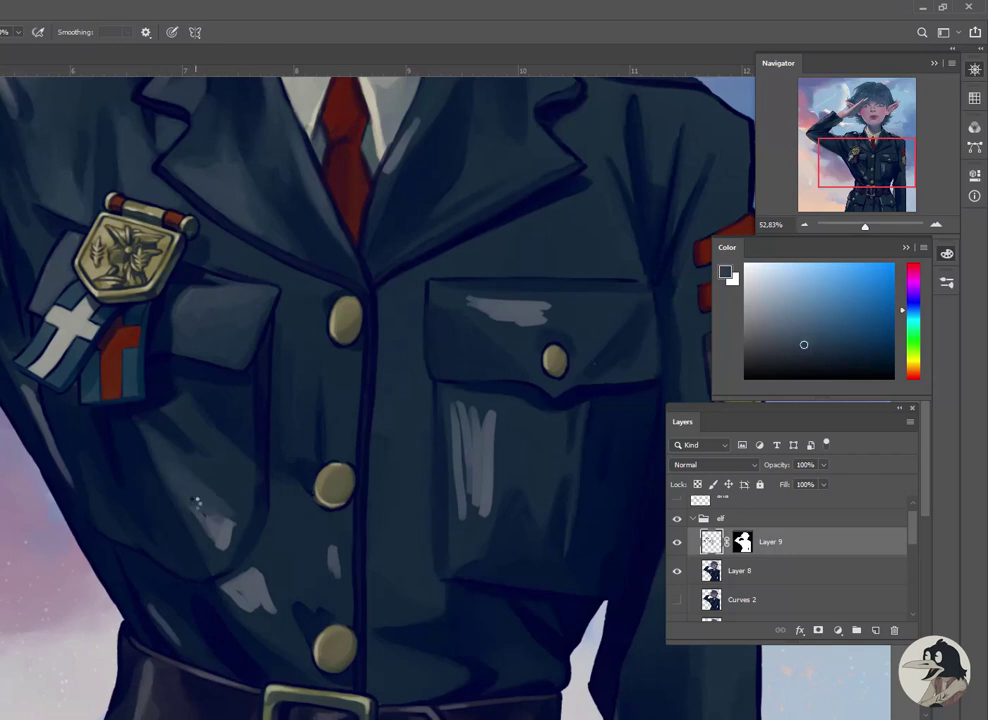
left_click(230, 530, "alt")
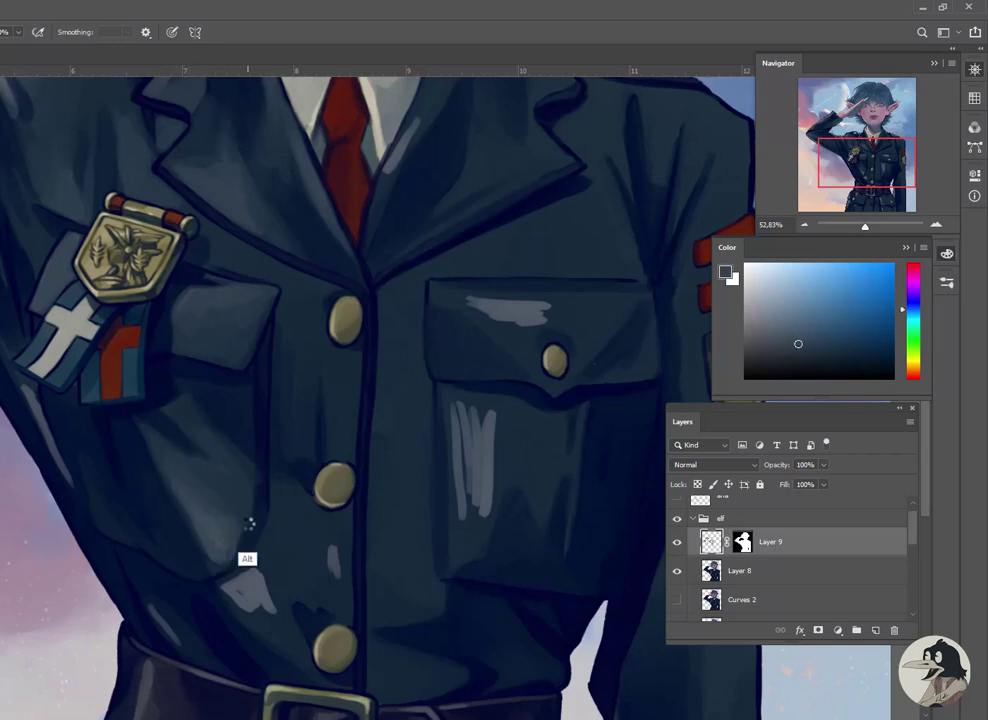
left_click(133, 533, "alt")
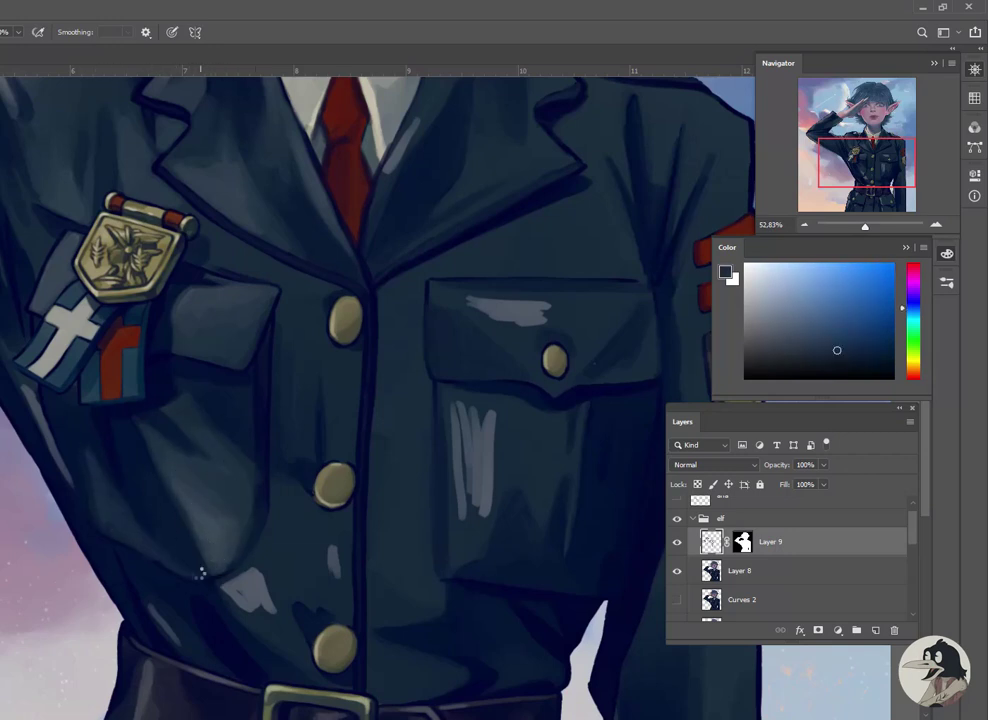
scroll(190, 555, "up", 1)
scroll(190, 555, "left", 2)
scroll(170, 490, "down", 4)
scroll(170, 490, "right", 2)
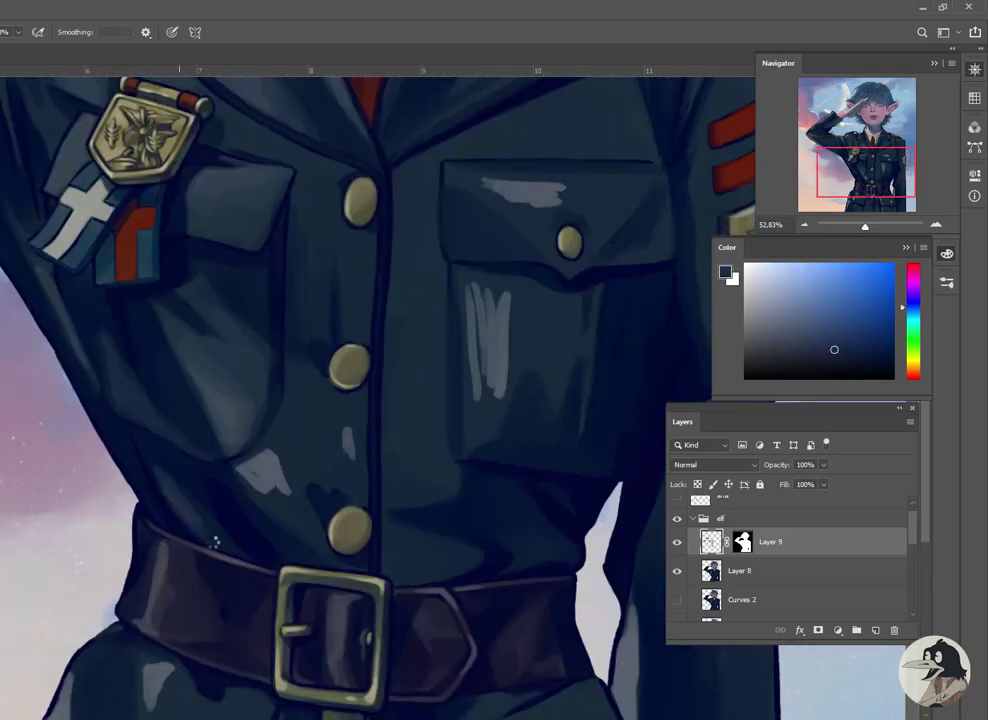
left_click(205, 360, "alt")
left_click(267, 481, "alt")
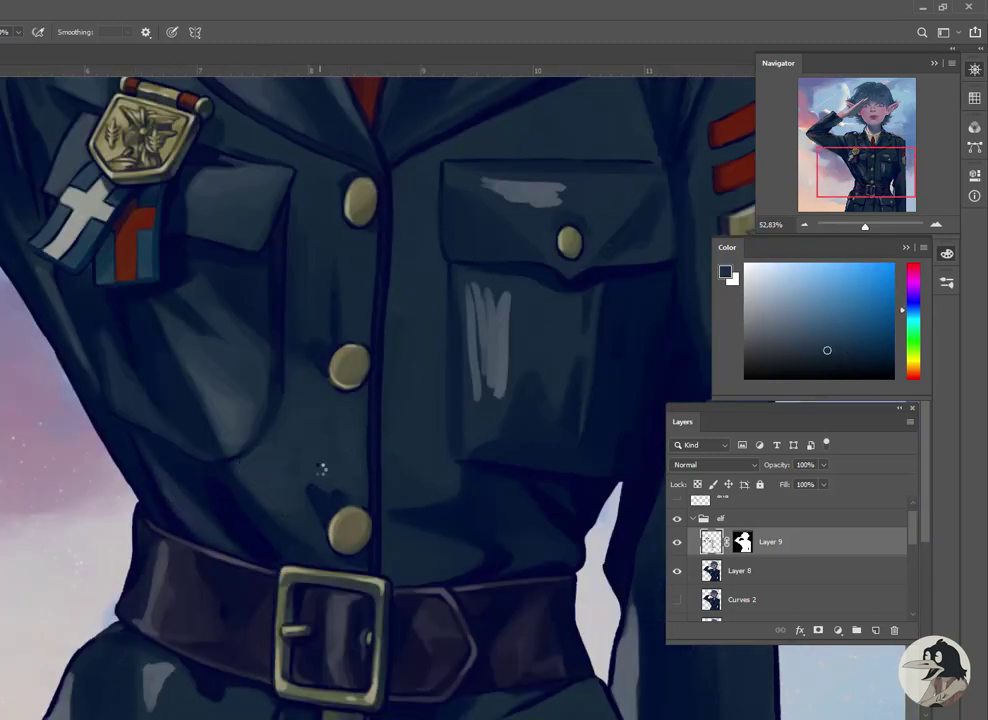
scroll(322, 468, "up", 2)
key("h")
mouse_move(273, 326)
left_mouse_down()
mouse_move(220, 497)
mouse_move(243, 501)
mouse_move(269, 481)
mouse_move(231, 394)
left_mouse_up()
Cover the grey pocket flap strokes with dark blue
scroll(200, 470, "right", 2)
left_click(247, 459, "alt")
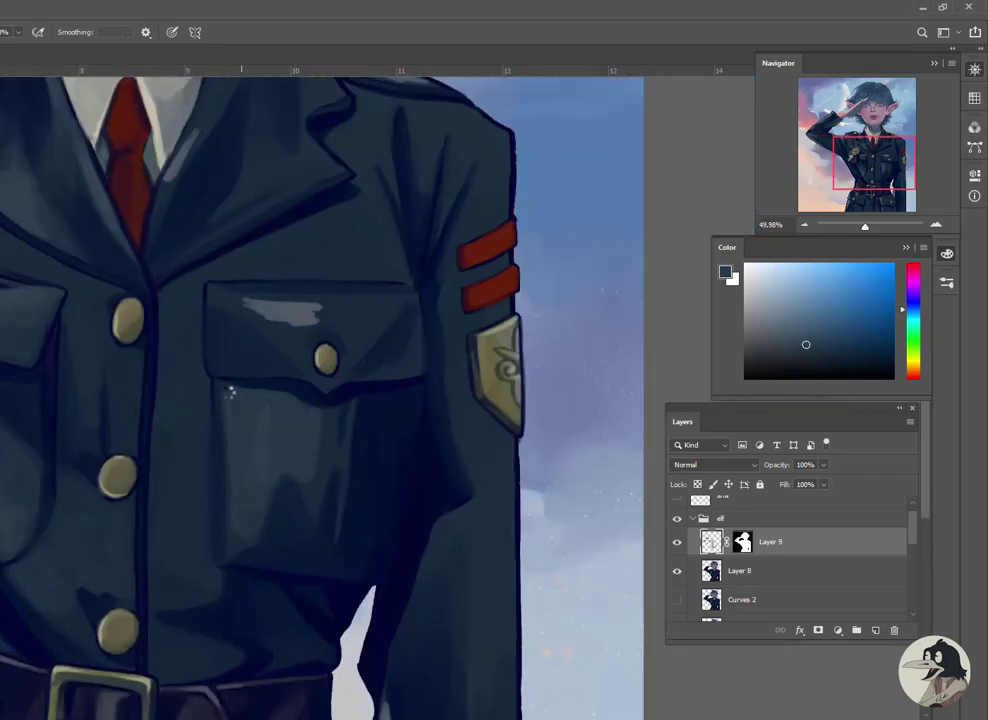
left_click(243, 523, "alt")
mouse_move(223, 291)
left_mouse_down()
mouse_move(291, 326)
mouse_move(327, 387)
left_mouse_up()
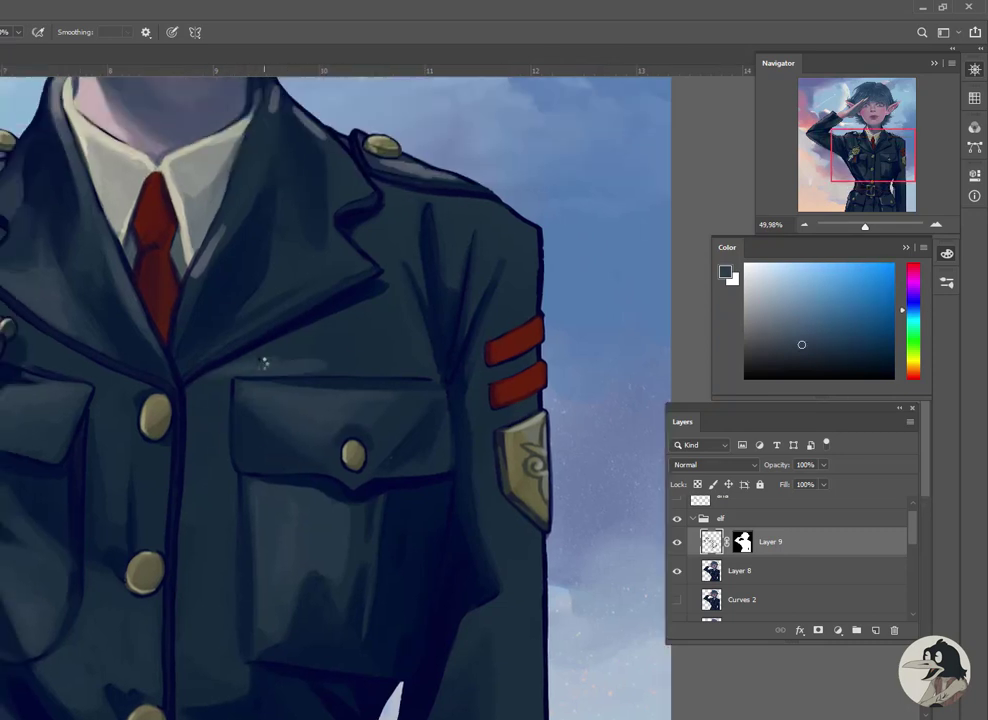
left_click_drag(222, 398, 332, 483)
left_click_drag(203, 434, 147, 478)
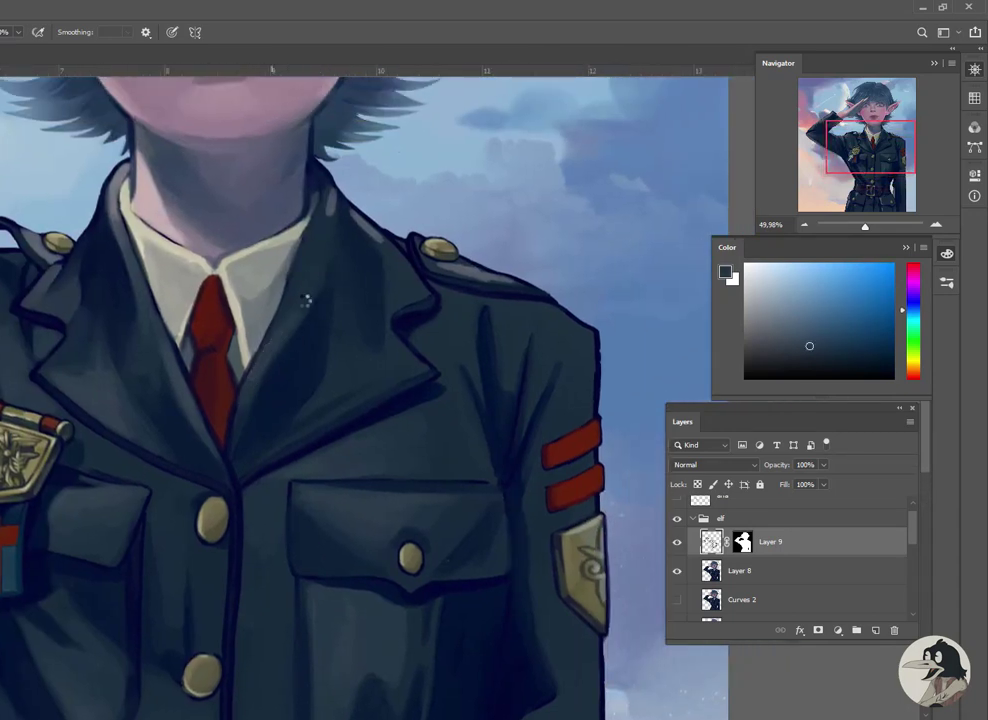
left_click_drag(302, 232, 279, 347)
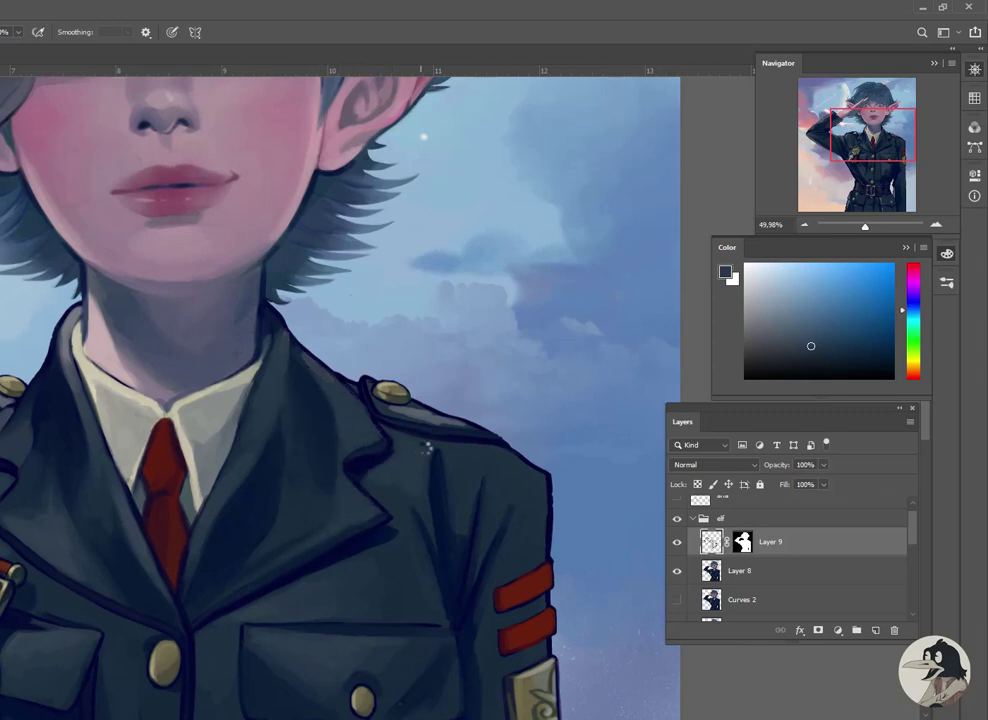
Paint over the light-blue streak on the lower pocket flap
left_click(437, 416, "alt")
left_click_drag(538, 485, 378, 388)
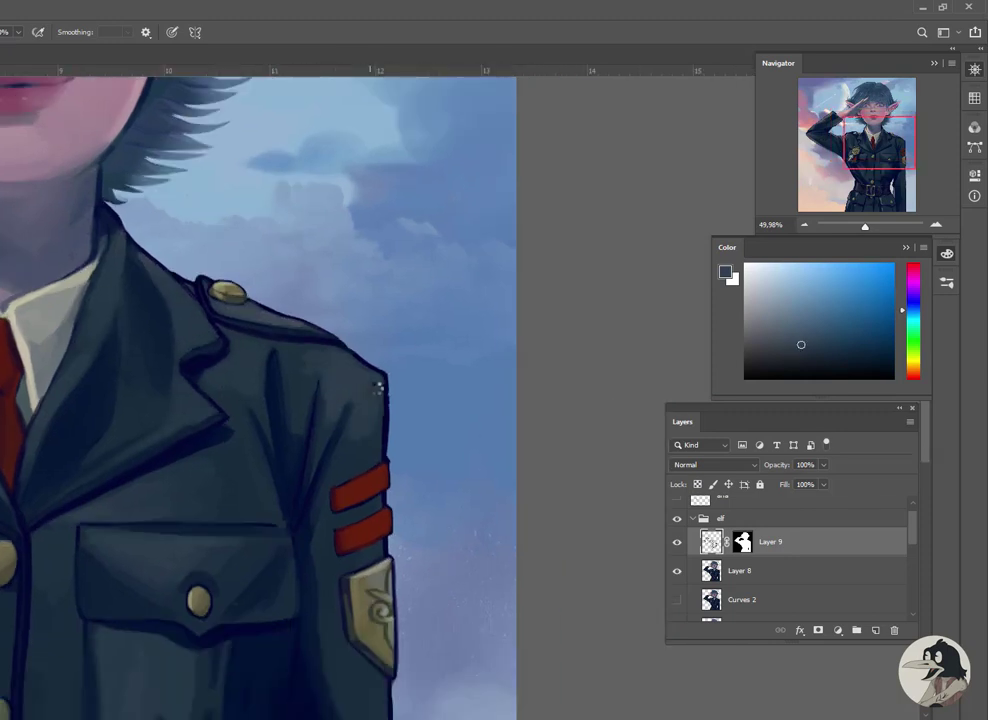
scroll(300, 372, "down", 3)
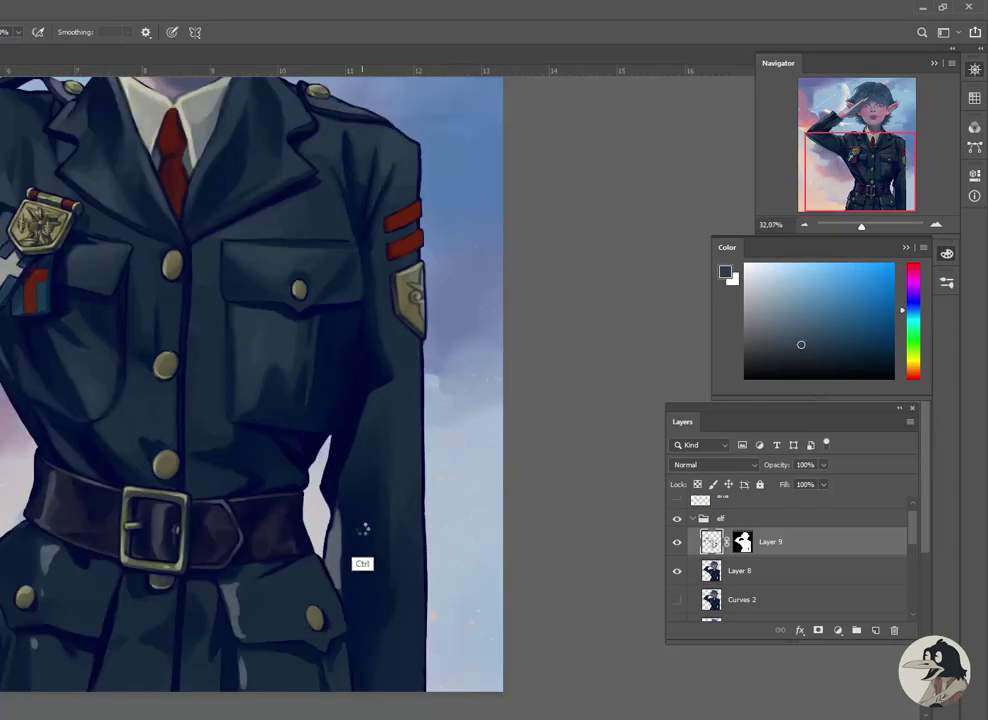
scroll(383, 495, "up", 5)
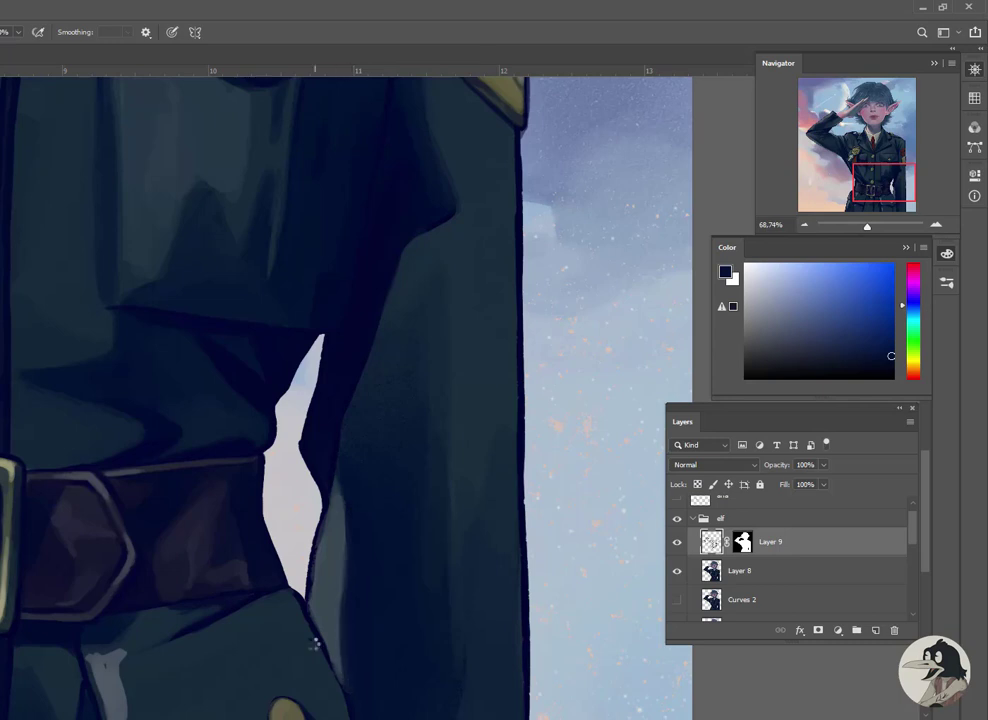
scroll(318, 604, "down", 3)
scroll(297, 494, "up", 3)
mouse_move(298, 495)
left_mouse_down()
mouse_move(322, 503)
mouse_move(282, 490)
mouse_move(392, 570)
mouse_move(392, 595)
mouse_move(434, 531)
mouse_move(481, 600)
mouse_move(331, 680)
left_mouse_up()
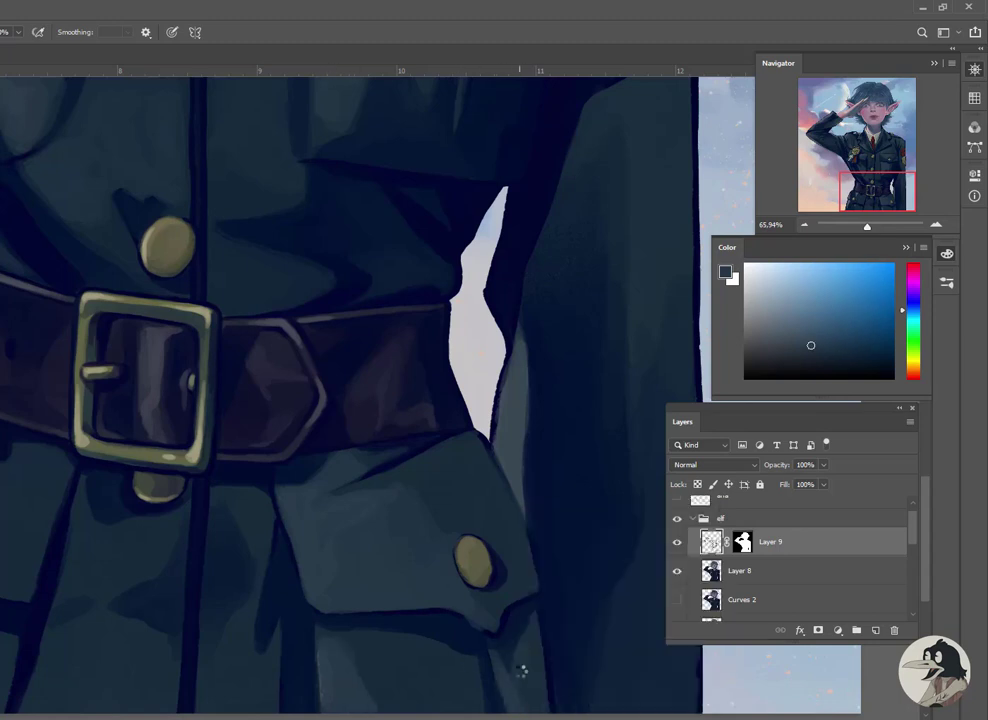
Sample coat tones near the belt buckle and lower flap
left_click_drag(66, 340, 325, 288)
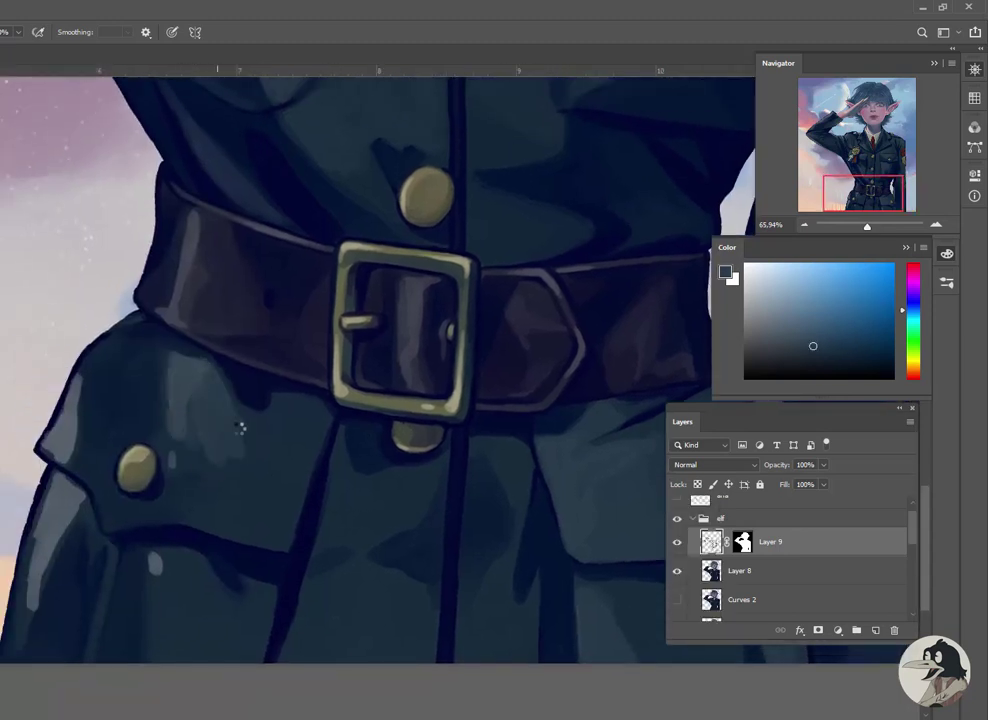
left_click(193, 397, "alt")
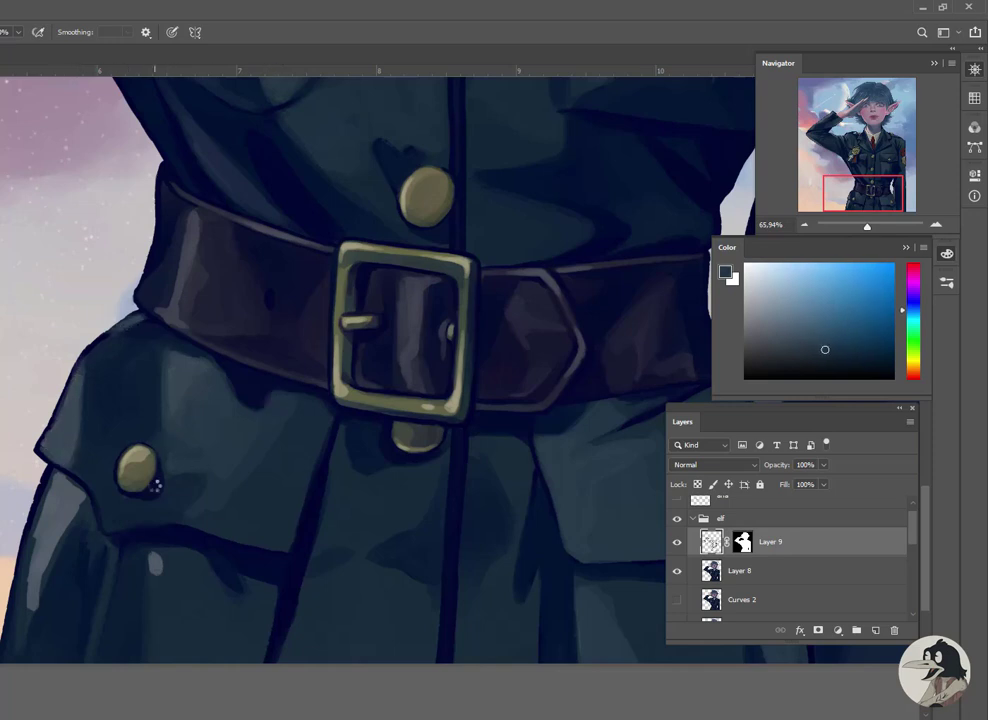
left_click_drag(155, 485, 300, 388)
left_click(298, 458, "alt")
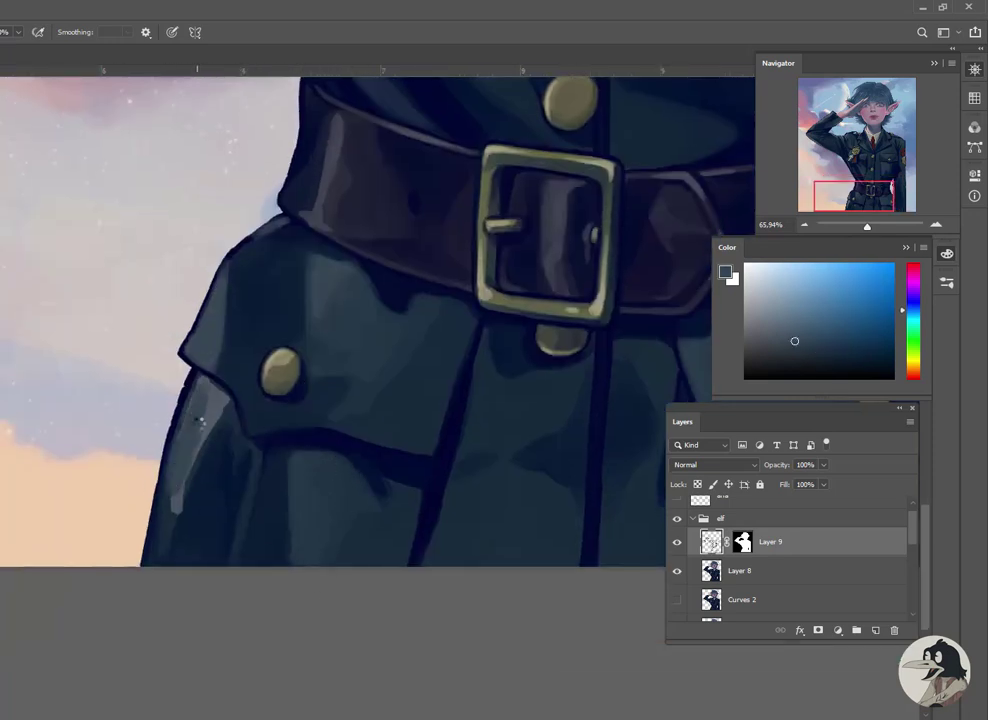
left_click(190, 503, "alt")
scroll(320, 440, "down", 3)
Merge the paint layer down and add a new empty Layer 10 for highlights
key("ctrl+e")
key("ctrl+shift+alt+n")
scroll(93, 552, "down", 2)
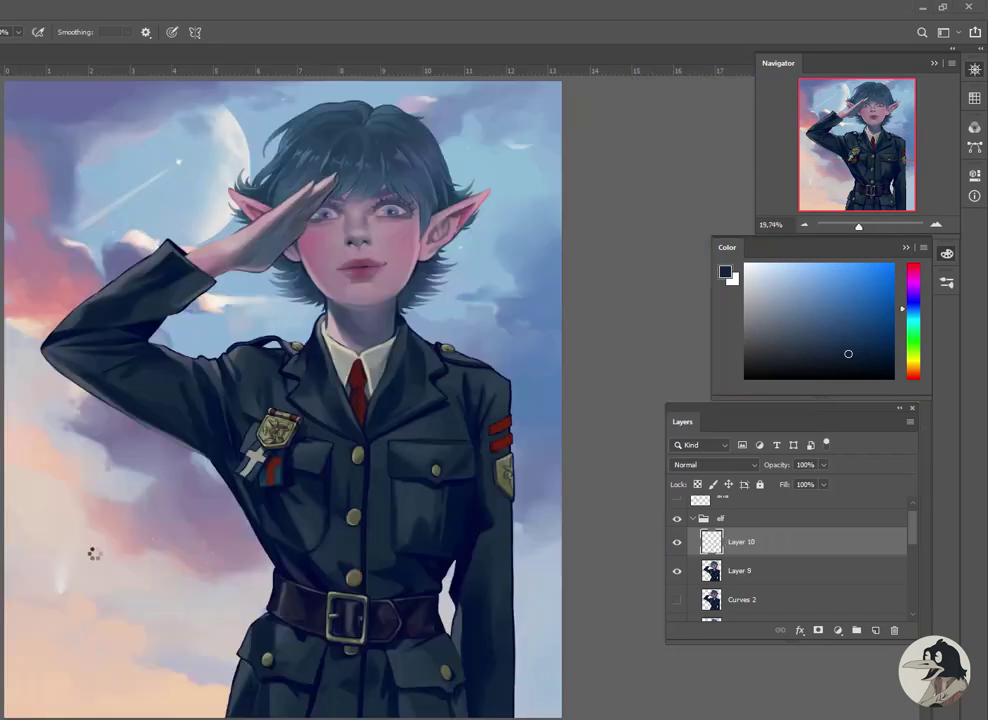
scroll(121, 220, "up", 3)
scroll(104, 334, "up", 2)
scroll(226, 234, "up", 1)
Trace a pale near-white rim light along the hair's upper left edge
left_click(208, 227, "alt")
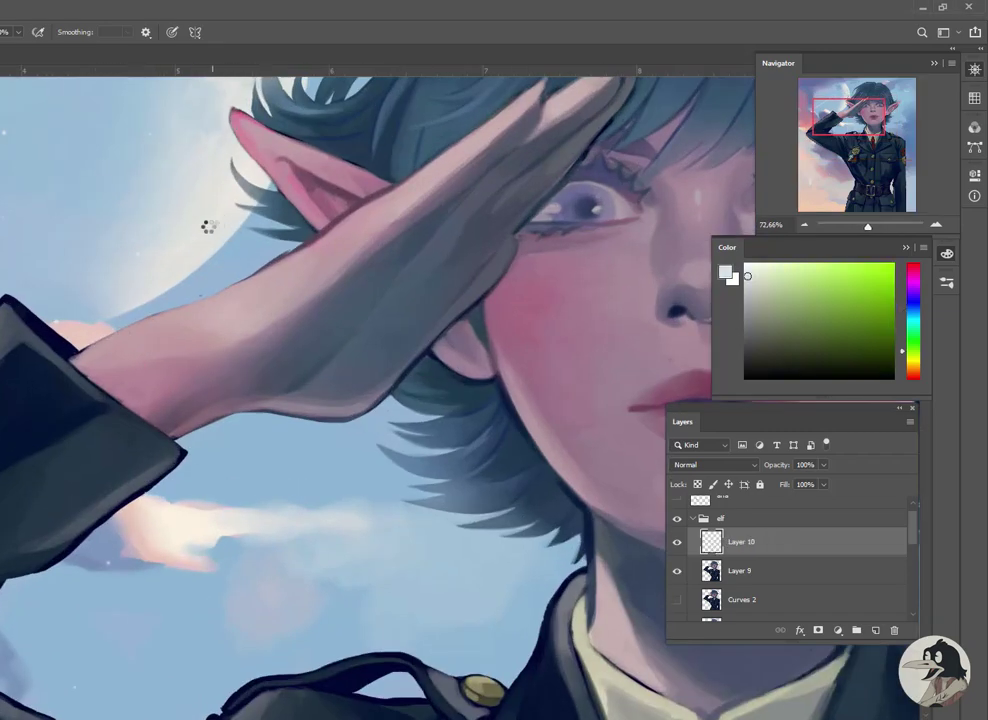
left_click_drag(275, 240, 187, 315)
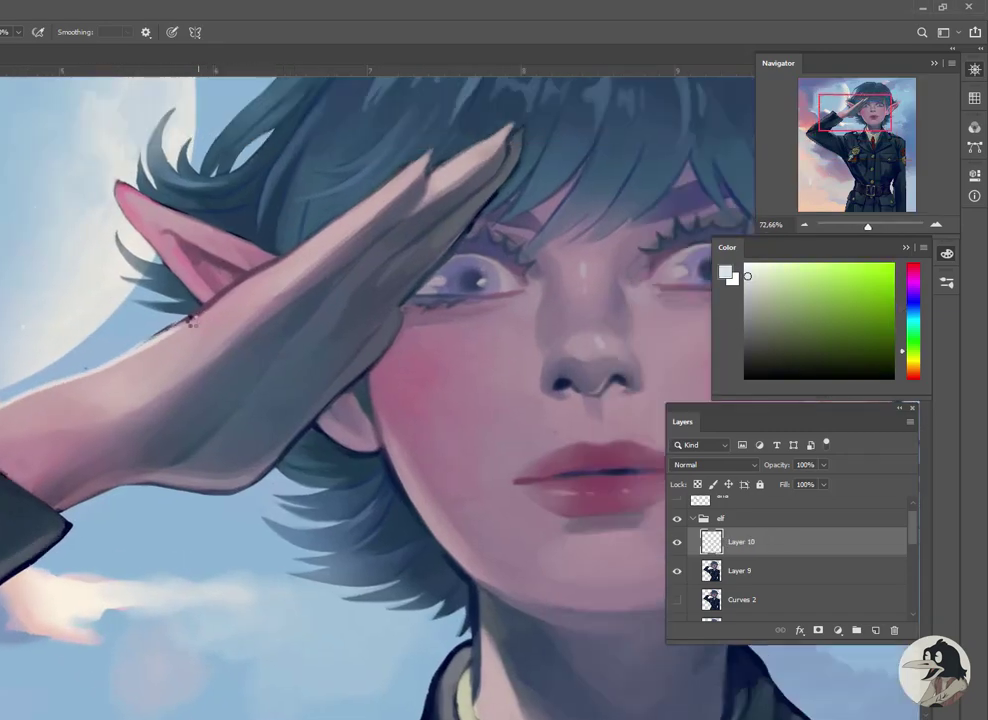
left_click_drag(310, 258, 225, 311)
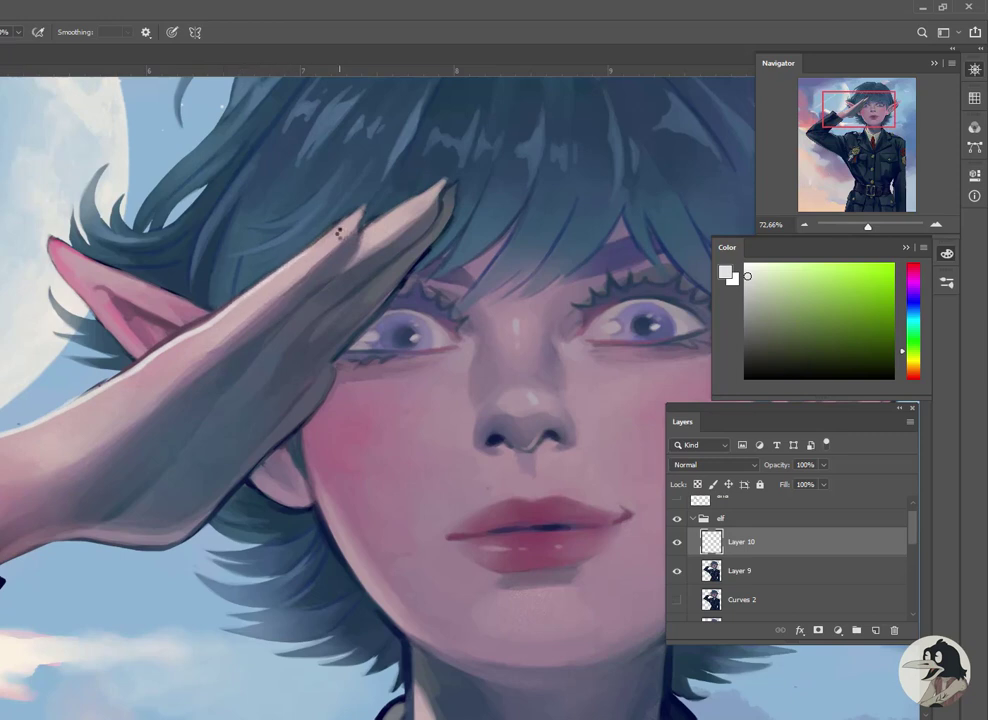
left_click_drag(225, 205, 237, 260)
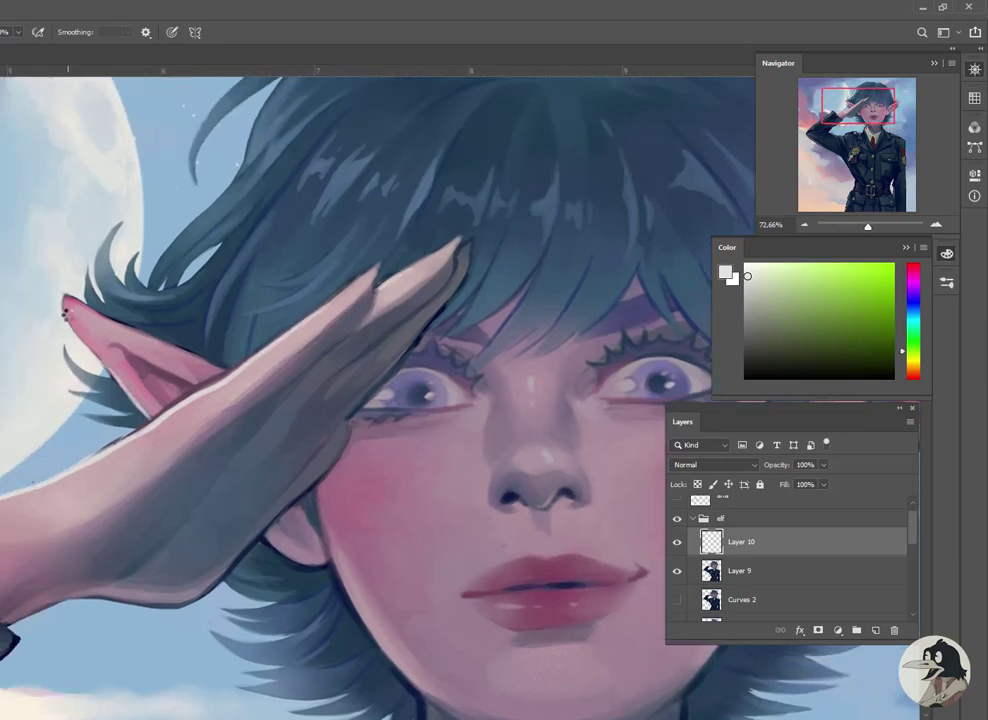
scroll(92, 352, "up", 4)
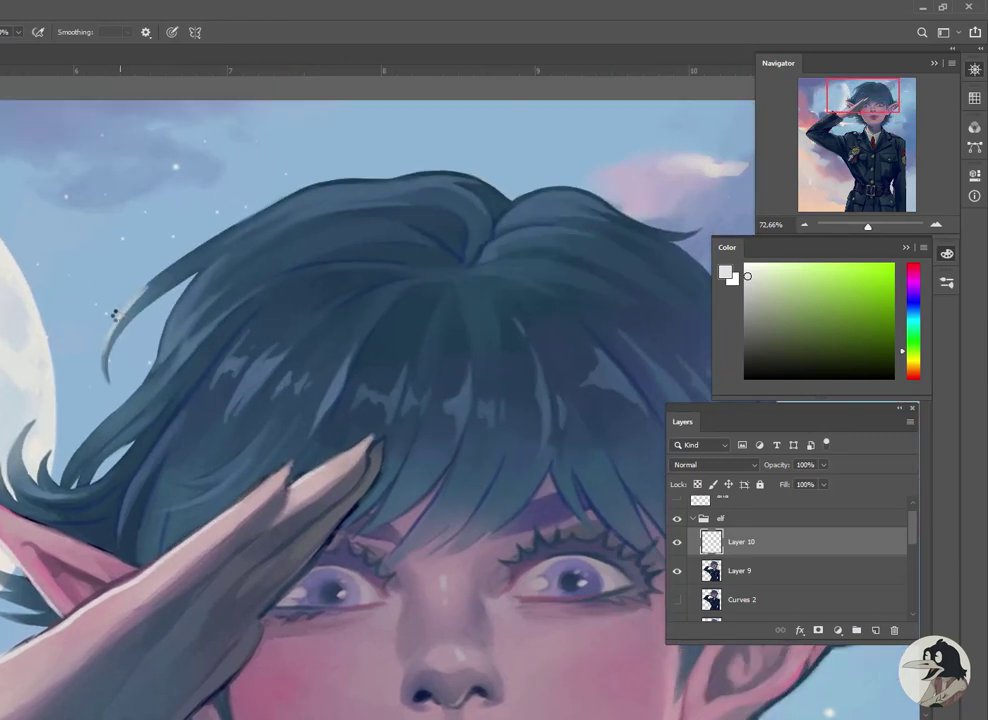
left_click(61, 331, "alt")
scroll(104, 380, "up", 1)
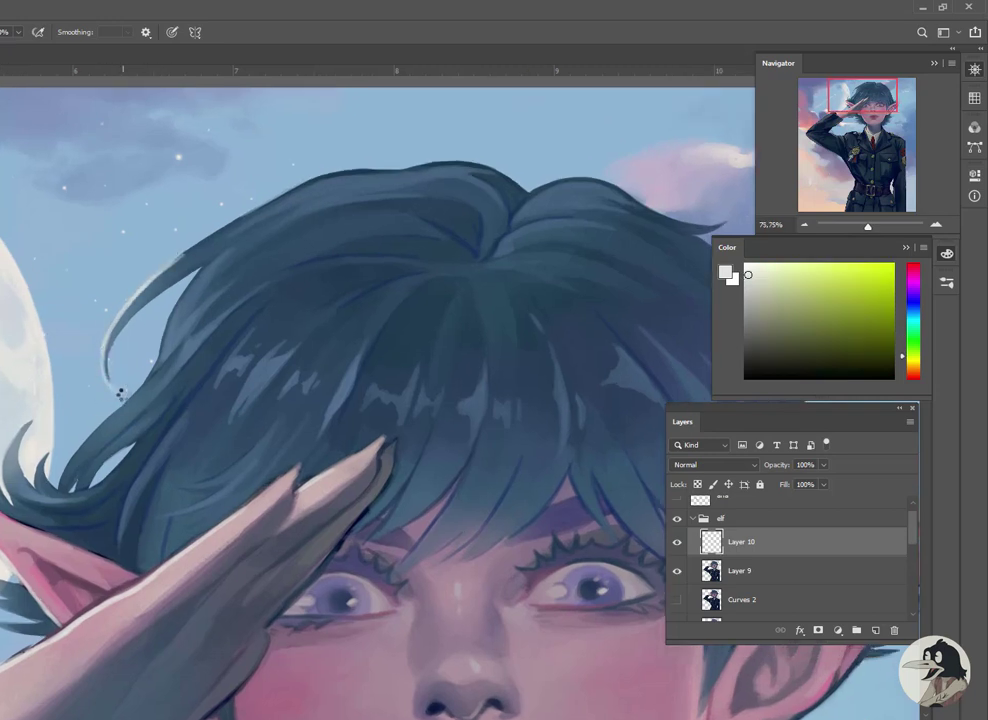
left_click_drag(104, 345, 18, 464)
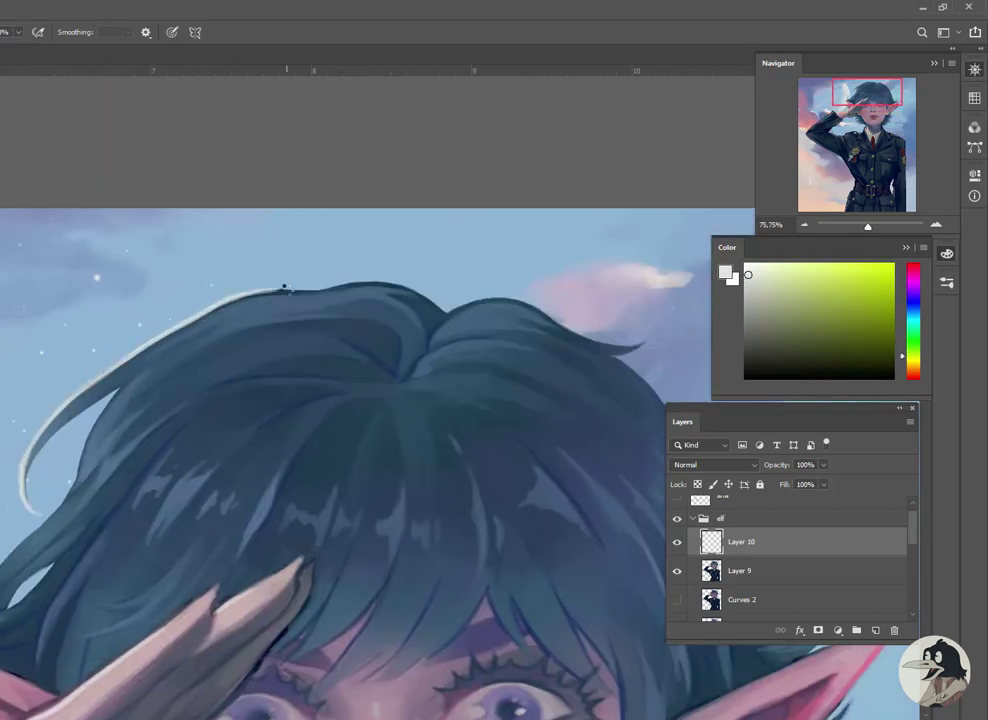
left_click(145, 385, "alt")
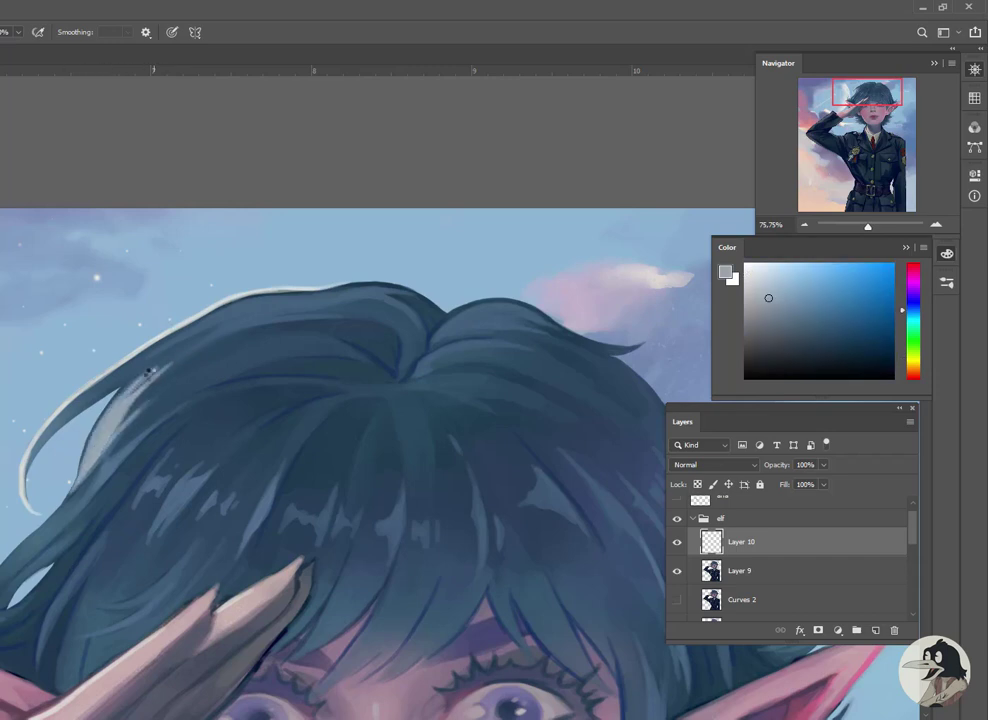
scroll(315, 317, "down", 3)
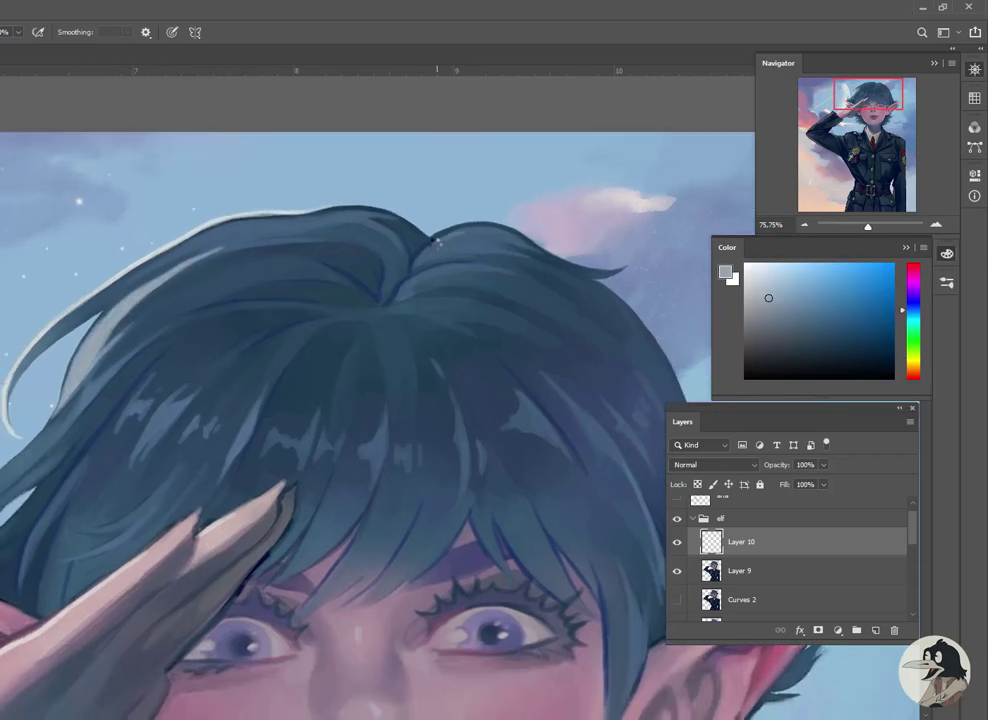
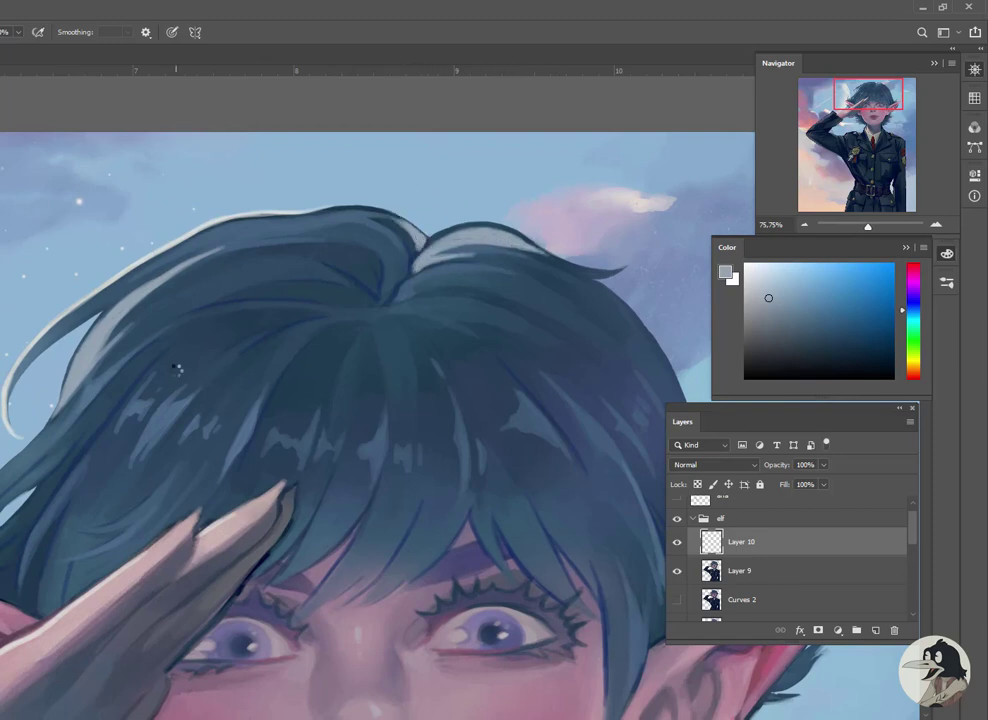
Paint a thin white rim light along the raised arm's upper edge
scroll(178, 369, "down", 4)
scroll(178, 369, "left", 4)
scroll(227, 331, "down", 3)
scroll(227, 331, "left", 3)
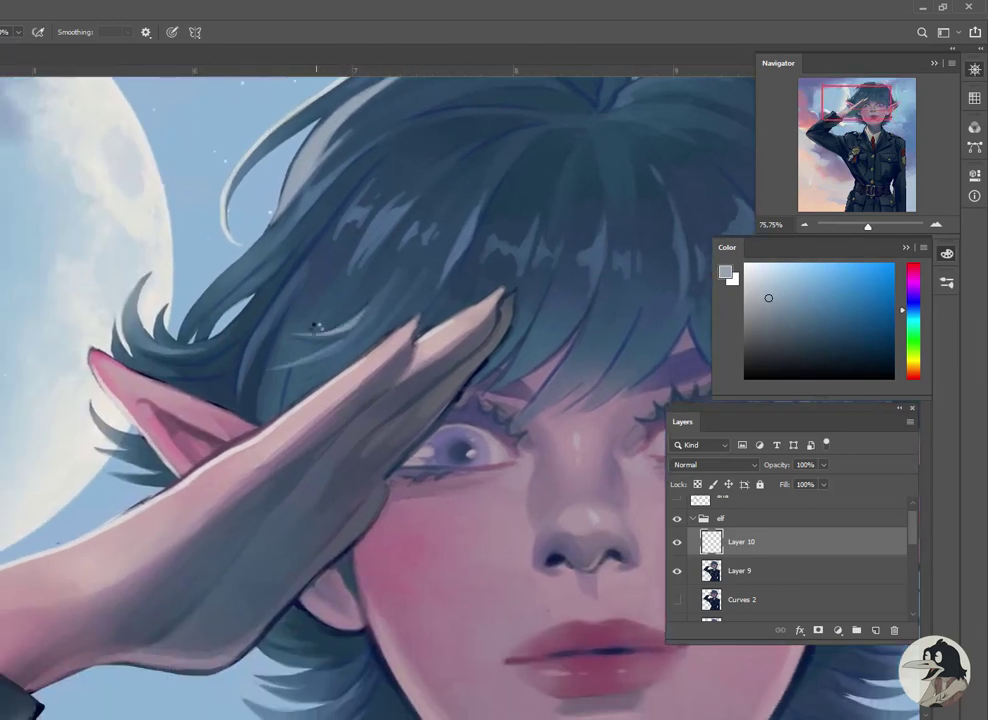
scroll(169, 255, "down", 5)
scroll(169, 255, "left", 3)
scroll(190, 370, "down", 2)
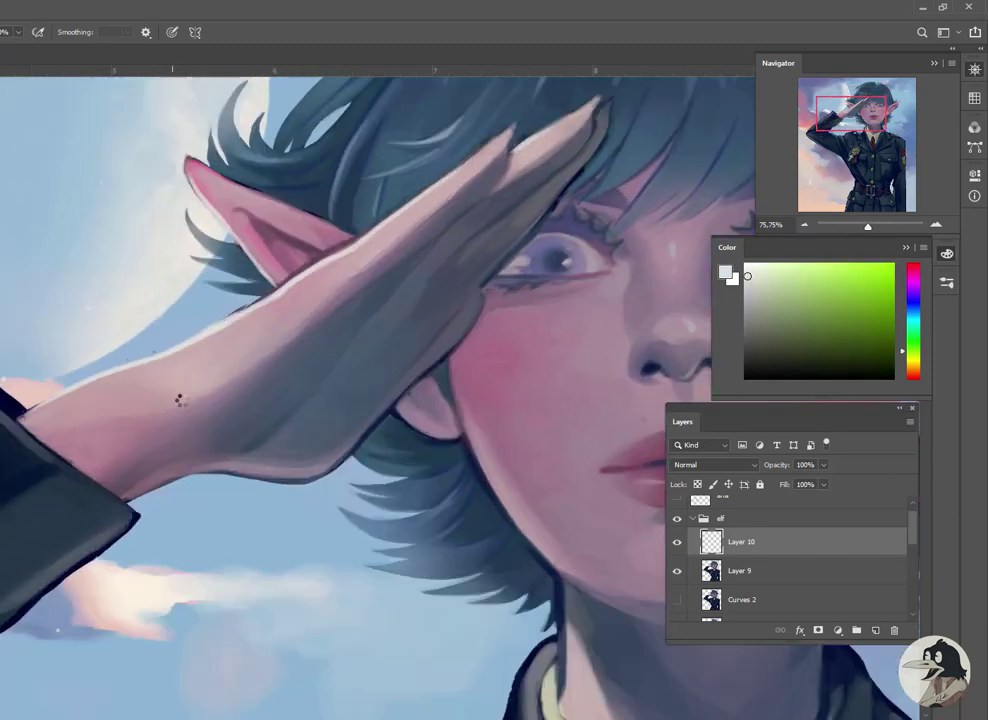
scroll(176, 397, "down", 3)
scroll(176, 397, "left", 1)
scroll(215, 380, "right", 4)
scroll(18, 272, "down", 1)
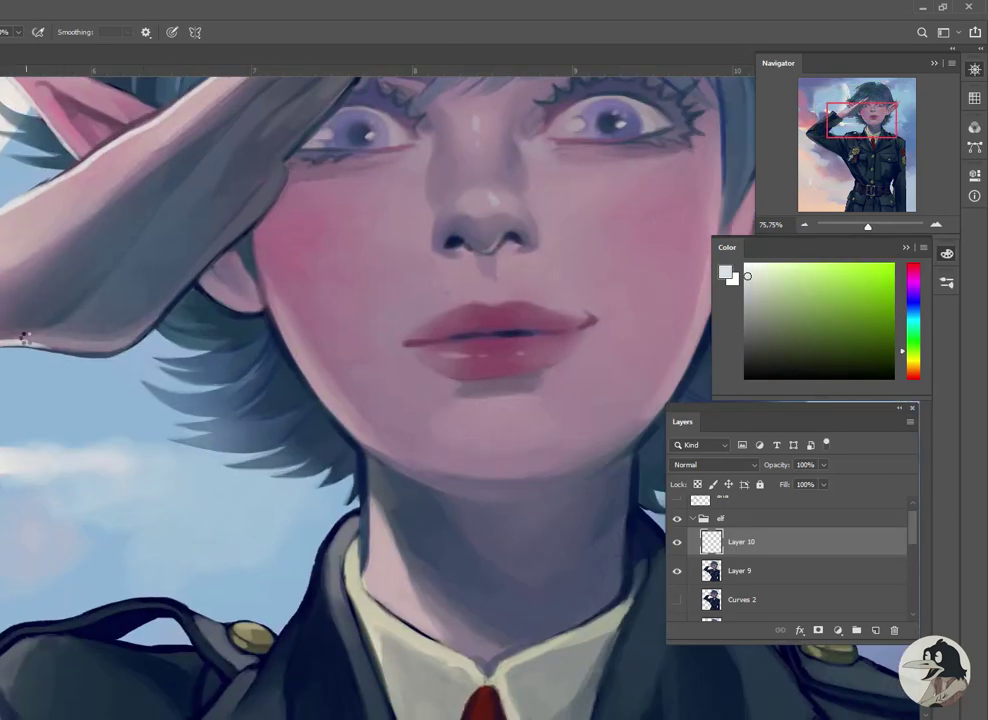
left_click_drag(95, 338, 245, 297)
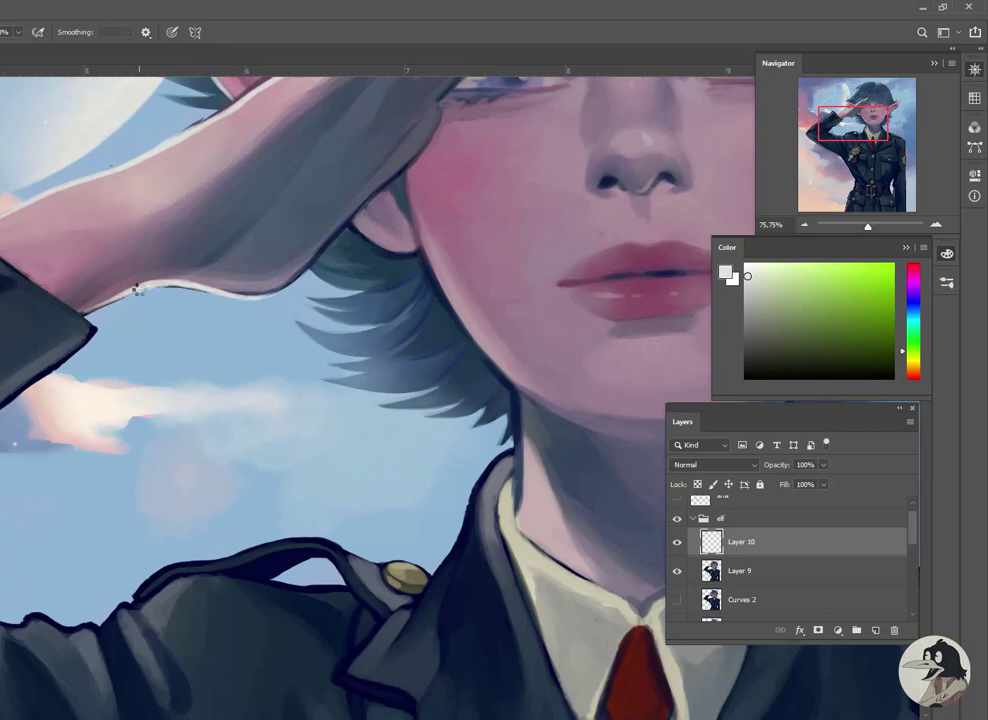
scroll(137, 291, "up", 3)
left_click_drag(107, 322, 220, 258)
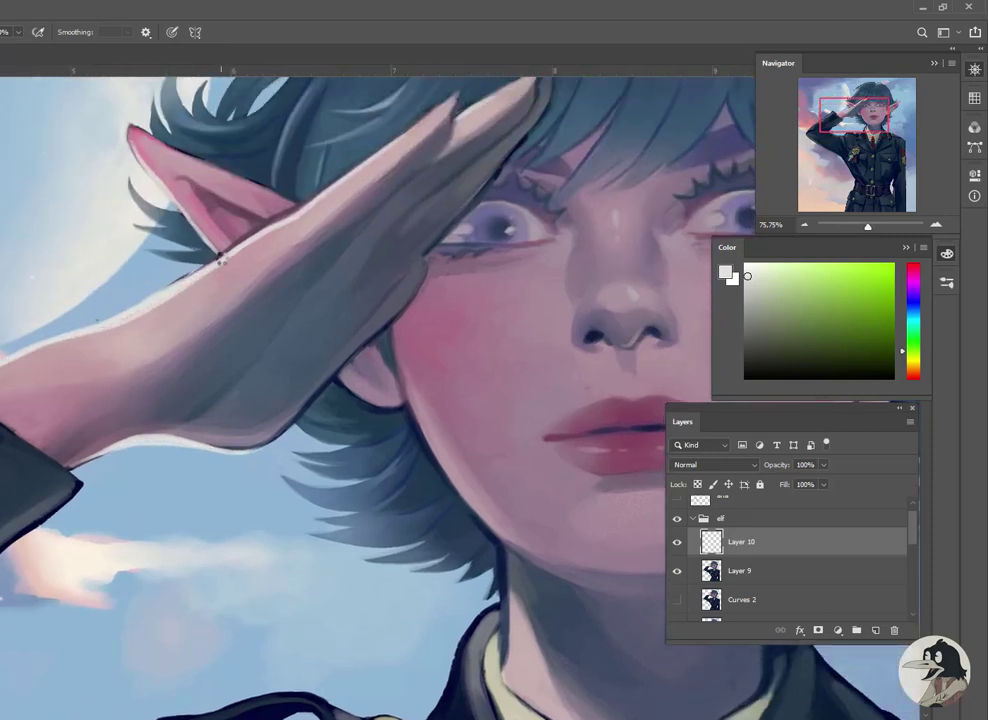
scroll(135, 313, "right", 4)
scroll(135, 313, "down", 2)
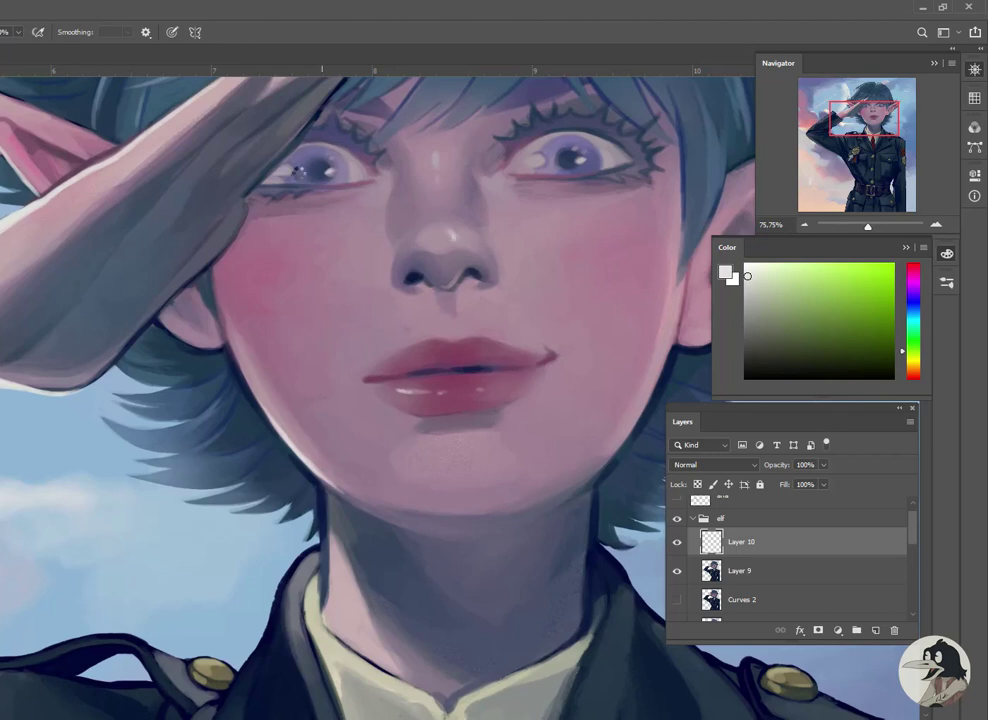
Check the brush presets without changing the brush
right_click(538, 155)
key("Escape")
right_click(531, 159)
key("Escape")
Paint a white rim light down the lower coat edge
scroll(629, 283, "right", 5)
scroll(537, 287, "right", 2)
scroll(341, 365, "left", 7)
scroll(341, 365, "down", 4)
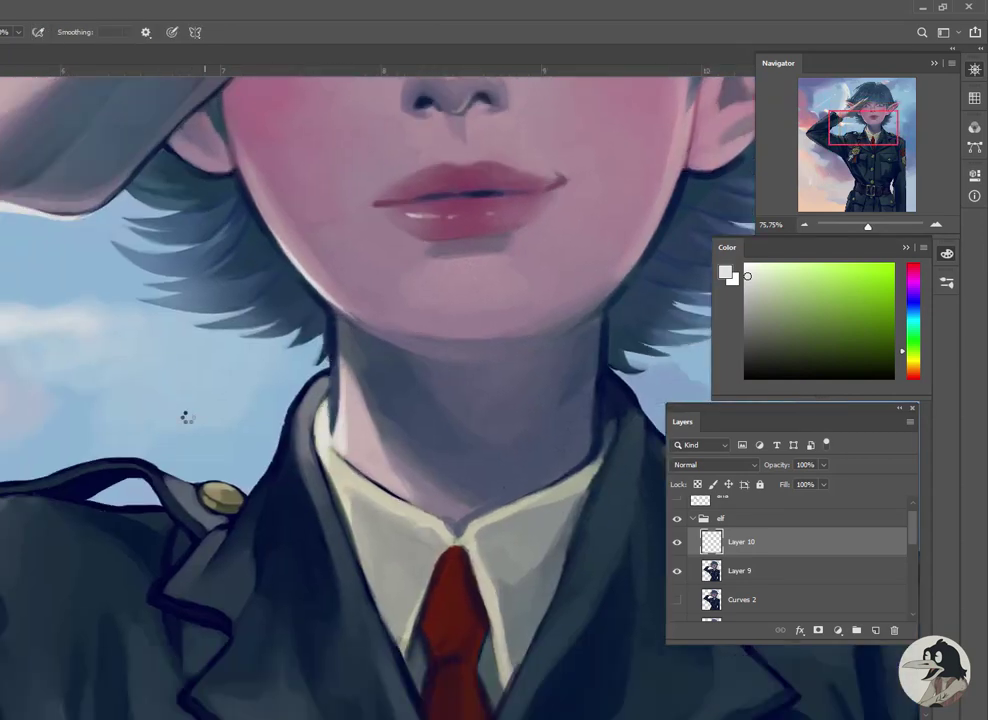
scroll(186, 417, "down", 2)
scroll(300, 400, "left", 3)
scroll(300, 400, "down", 2)
scroll(424, 378, "down", 2)
scroll(95, 270, "up", 5)
scroll(95, 270, "left", 2)
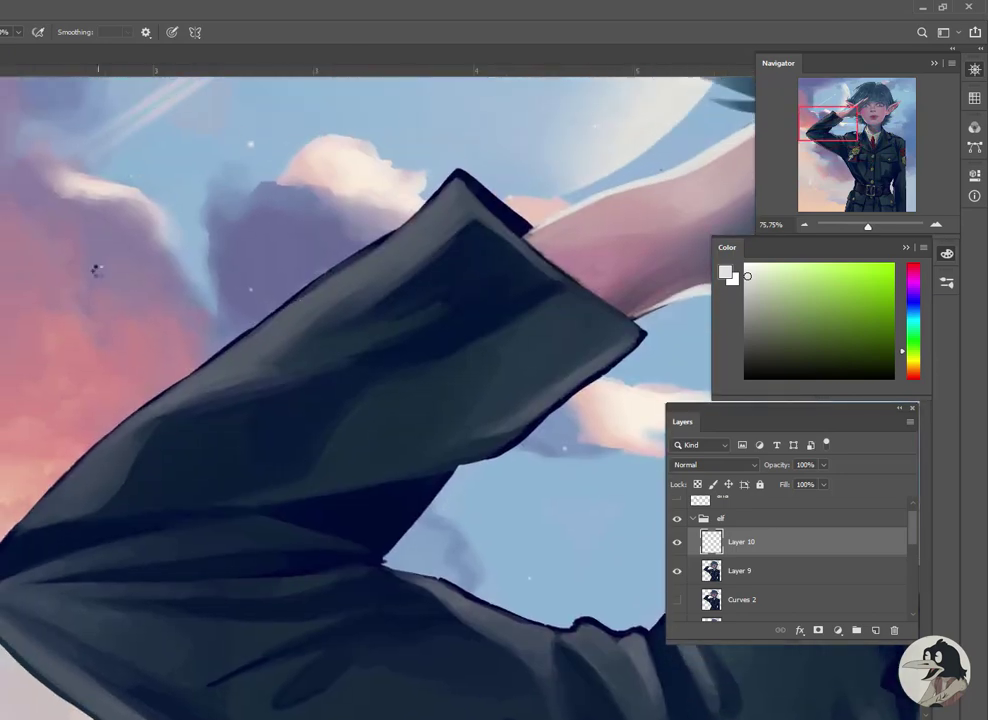
scroll(60, 380, "up", 2)
scroll(60, 380, "right", 2)
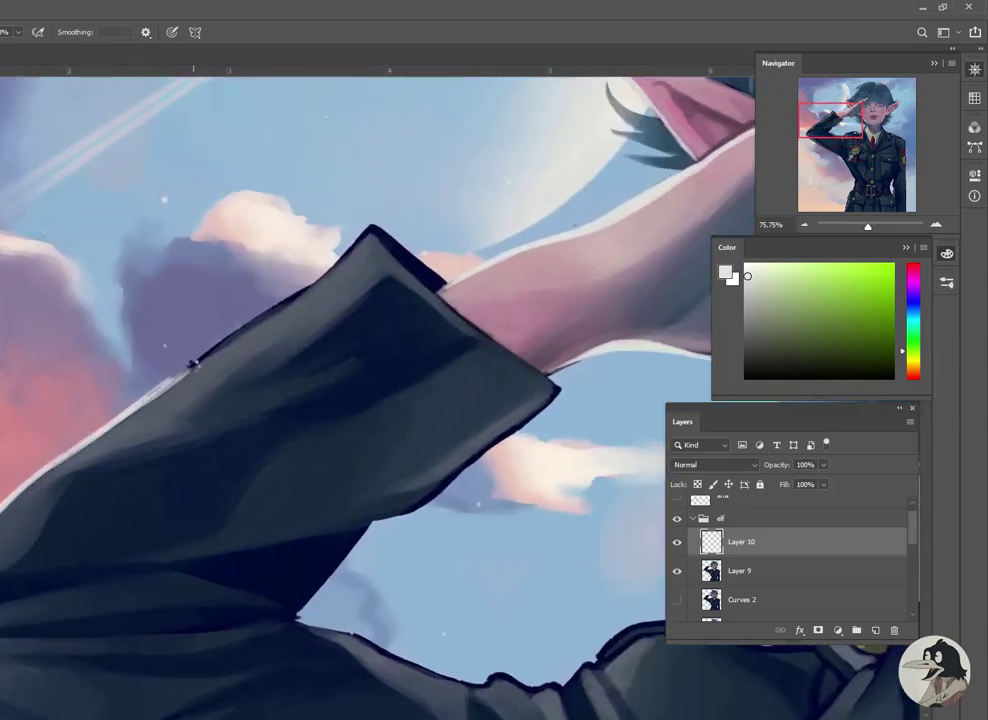
scroll(100, 330, "up", 2)
scroll(100, 330, "right", 2)
scroll(265, 293, "down", 3)
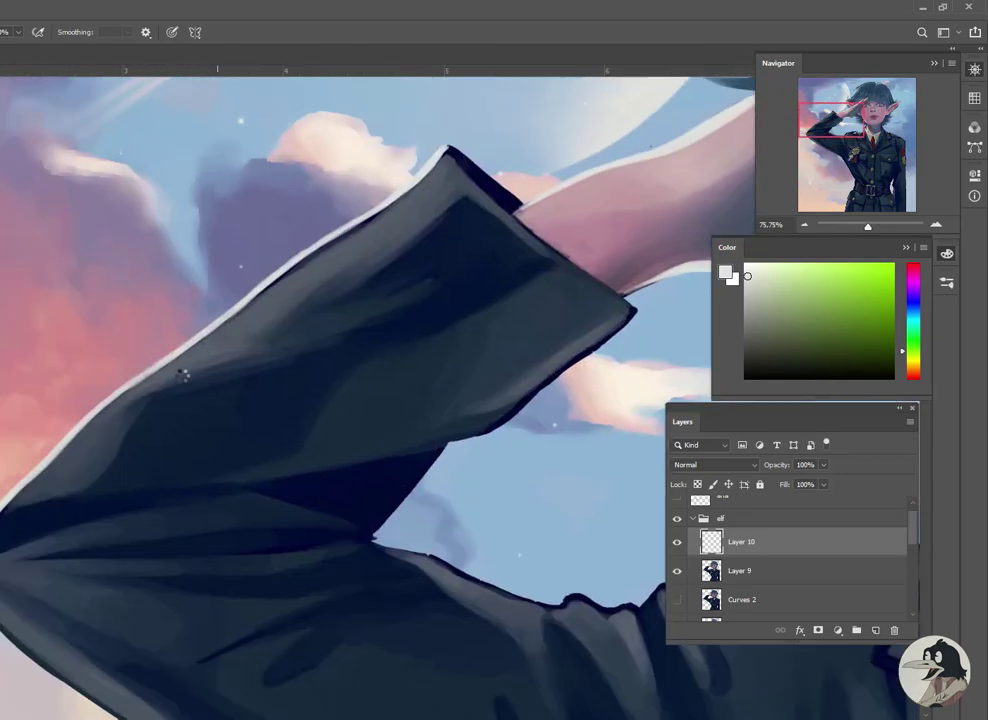
scroll(185, 375, "left", 2)
scroll(121, 440, "down", 2)
scroll(121, 440, "right", 2)
scroll(129, 438, "down", 1)
scroll(129, 438, "right", 1)
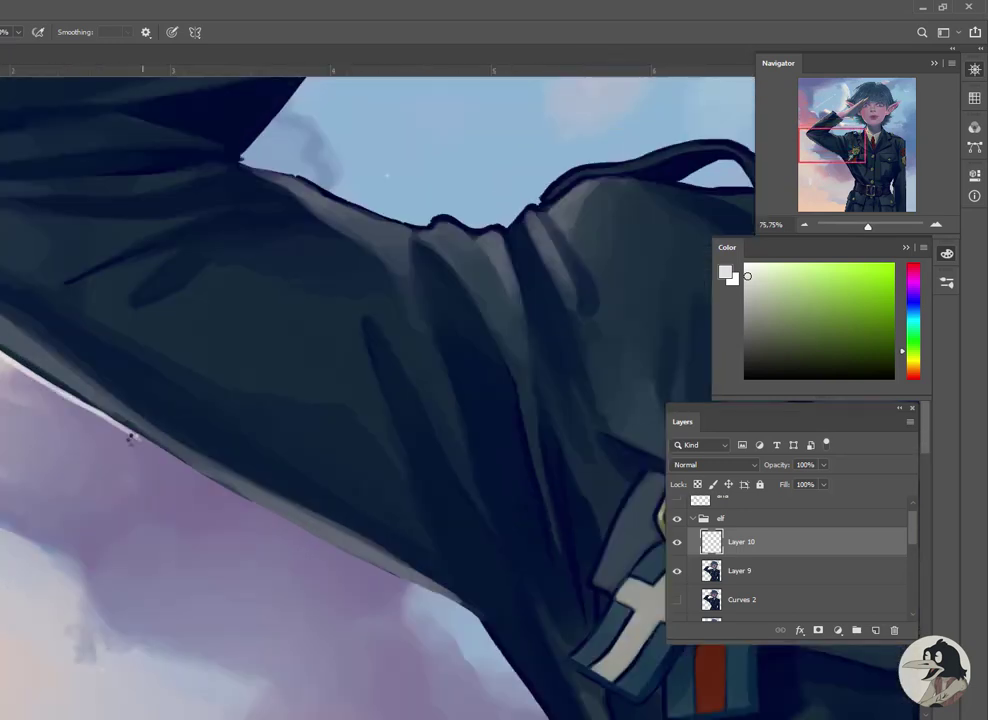
scroll(115, 410, "down", 2)
scroll(115, 410, "right", 2)
scroll(115, 410, "down", 2)
scroll(115, 410, "right", 2)
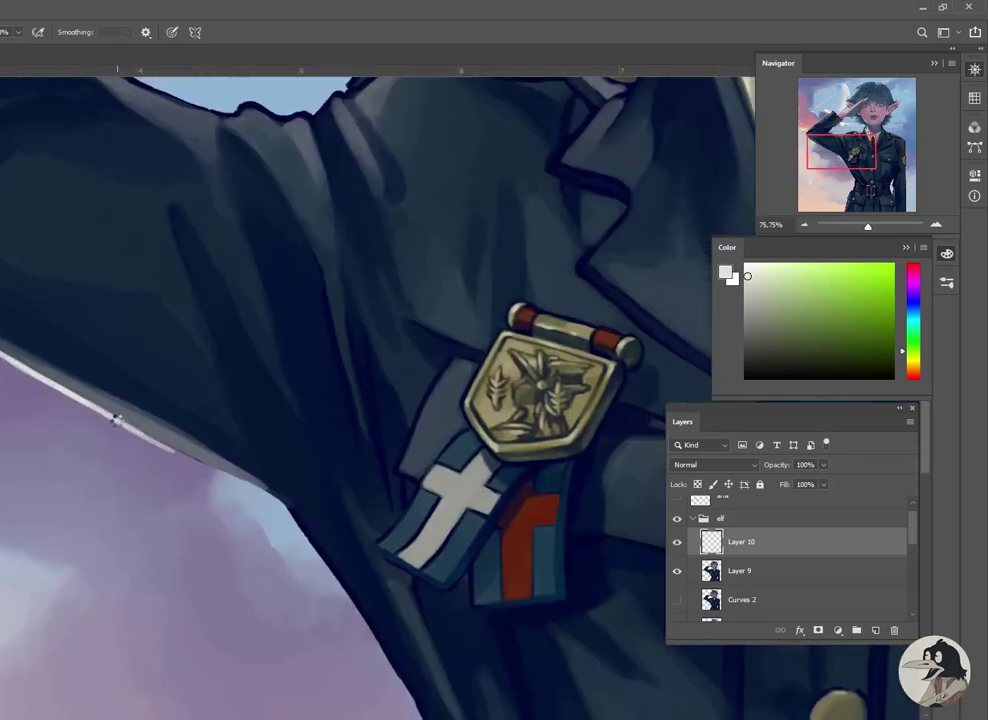
scroll(441, 483, "down", 3)
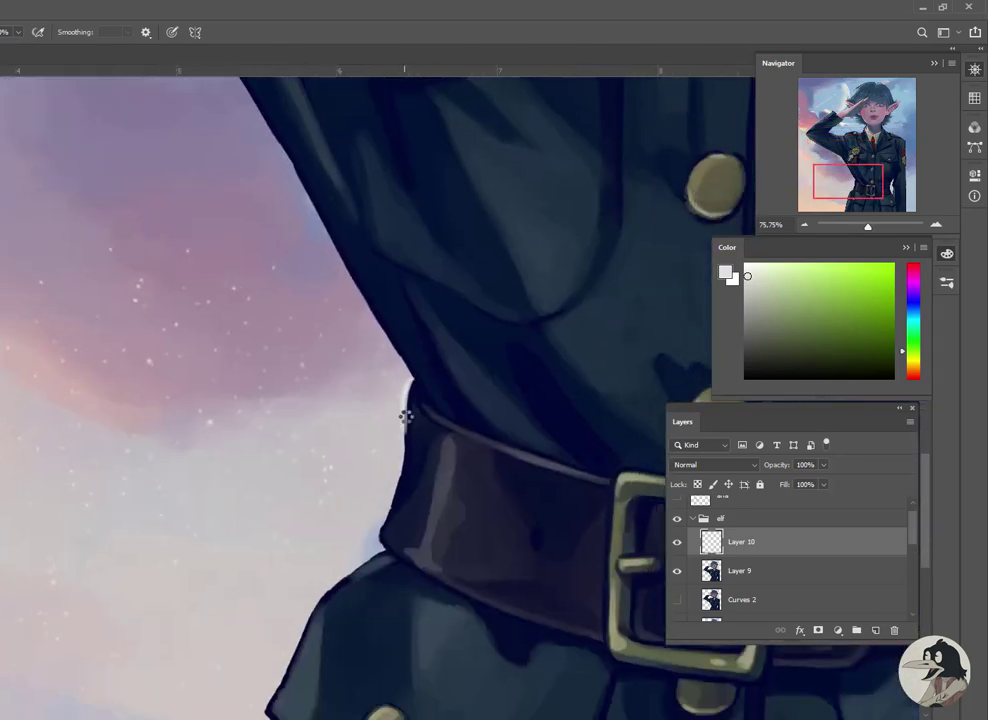
scroll(408, 415, "down", 1)
scroll(353, 465, "down", 3)
scroll(353, 465, "left", 2)
left_click_drag(448, 342, 426, 481)
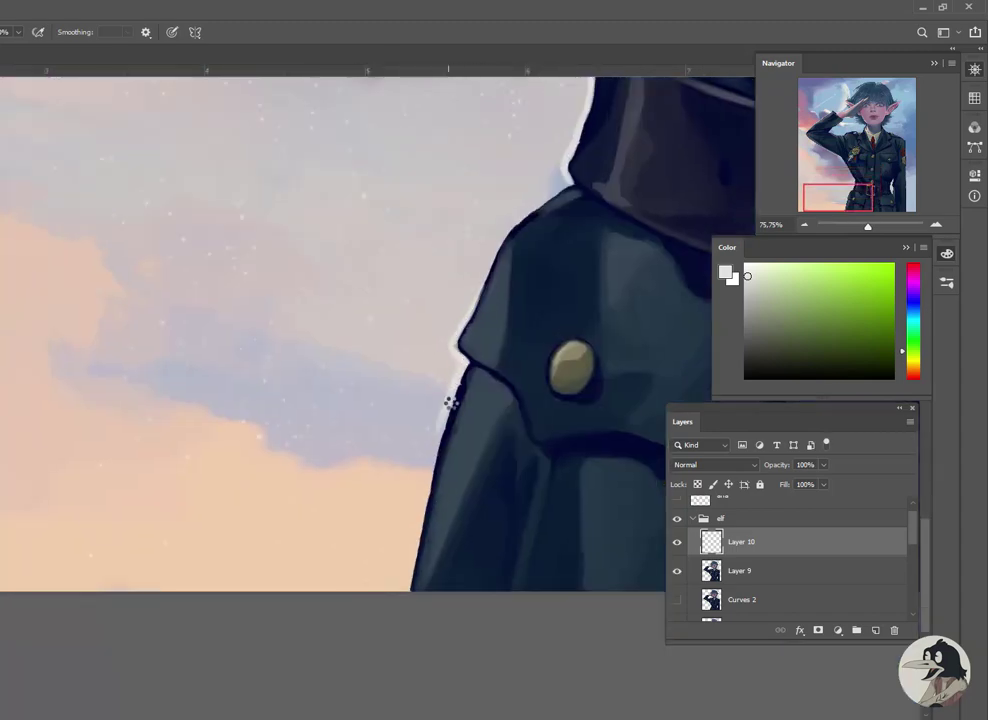
scroll(426, 481, "right", 4)
scroll(426, 481, "up", 1)
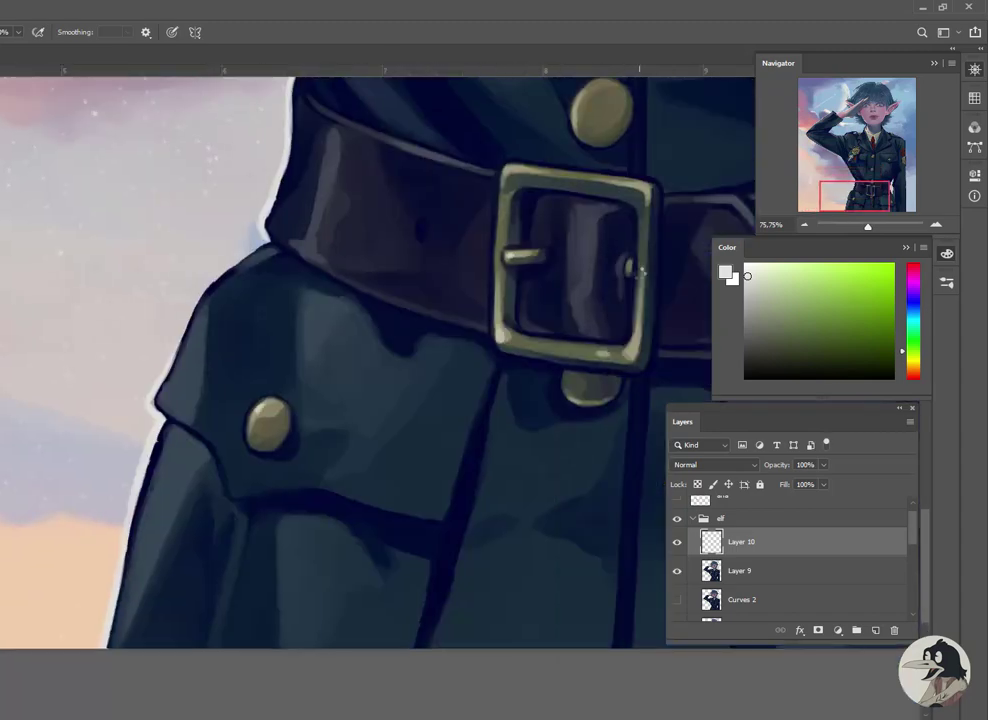
scroll(440, 318, "down", 2)
scroll(388, 331, "down", 1)
scroll(388, 331, "up", 2)
scroll(353, 437, "up", 3)
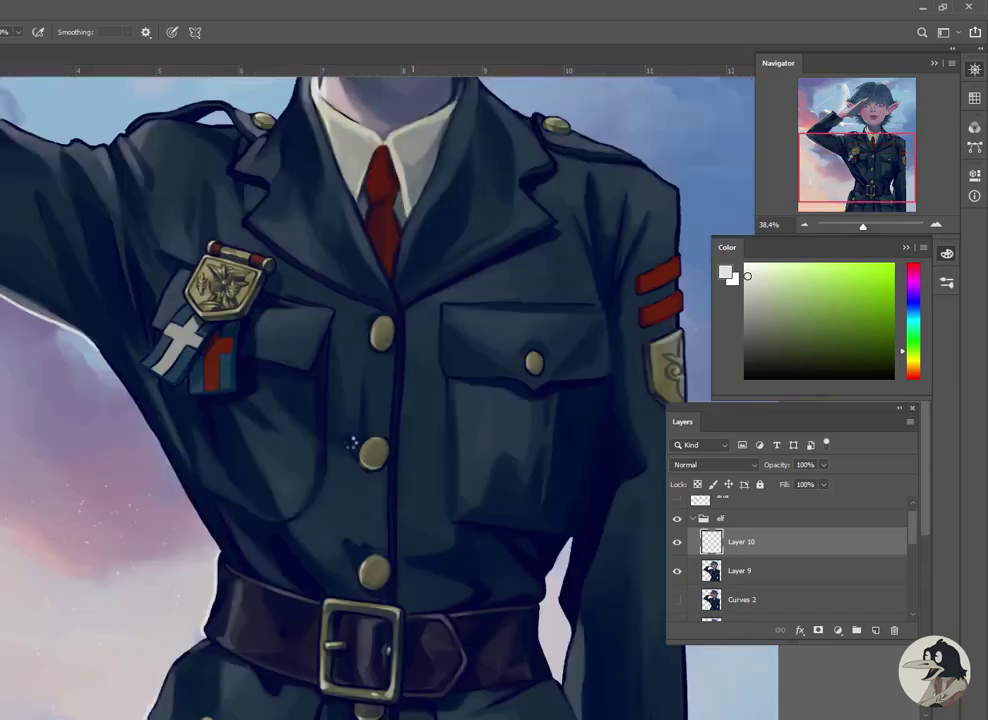
scroll(253, 322, "up", 3)
scroll(253, 322, "up", 3)
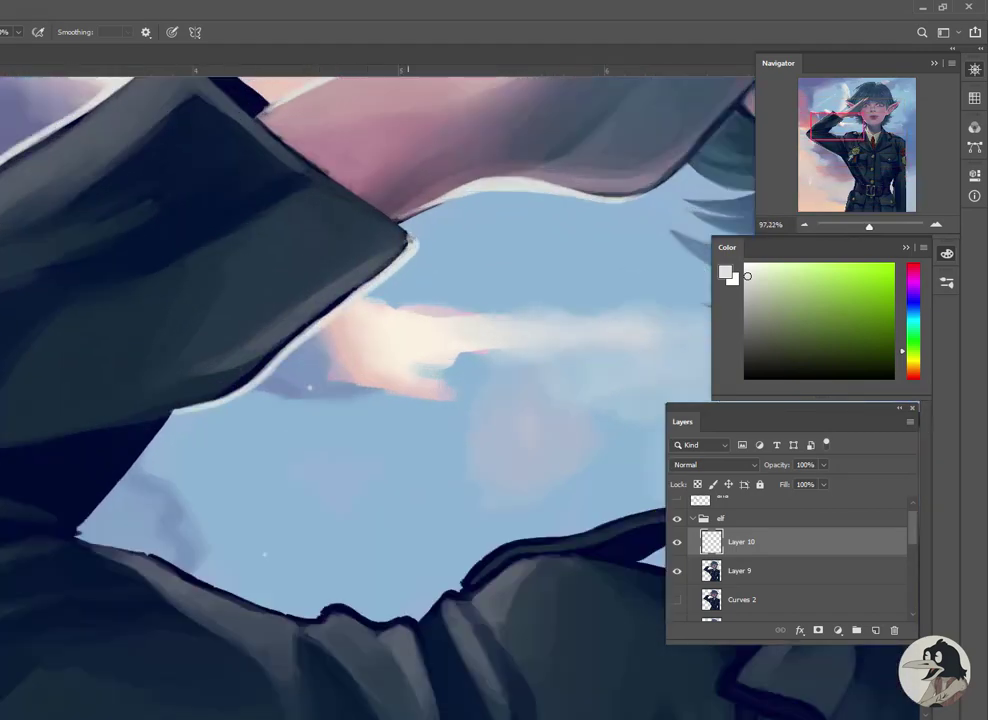
scroll(300, 300, "down", 3)
scroll(300, 300, "left", 3)
left_click_drag(322, 305, 262, 380)
scroll(304, 379, "down", 3)
scroll(304, 379, "right", 1)
mouse_move(187, 221)
left_mouse_down()
mouse_move(392, 291)
mouse_move(497, 309)
left_mouse_up()
scroll(497, 309, "right", 2)
scroll(497, 309, "up", 1)
left_click_drag(231, 359, 399, 269)
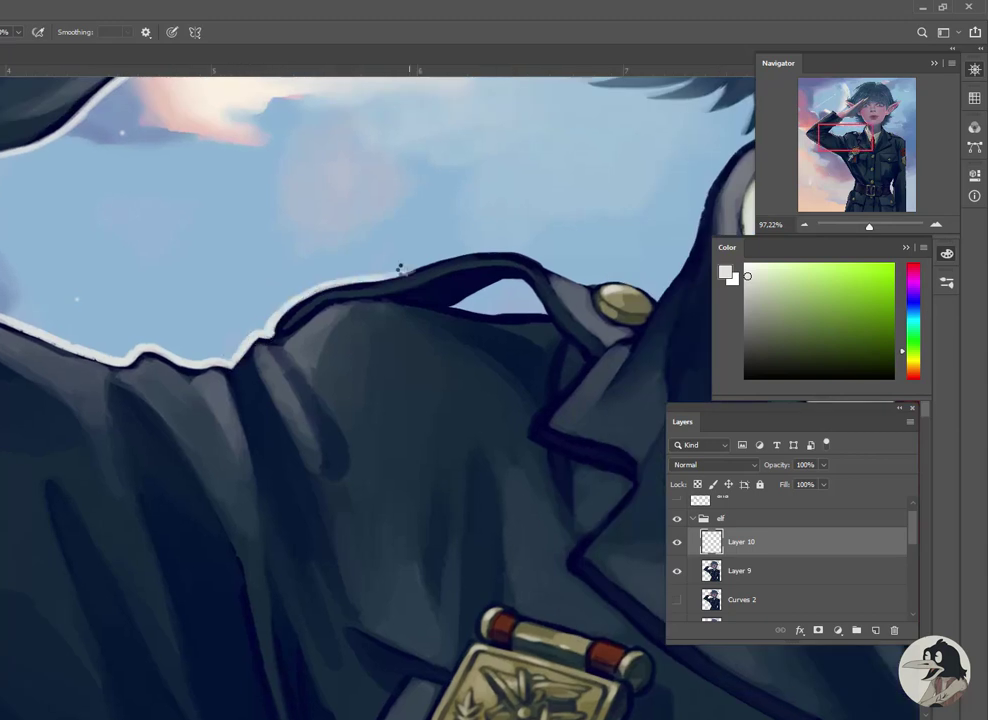
scroll(428, 270, "right", 1)
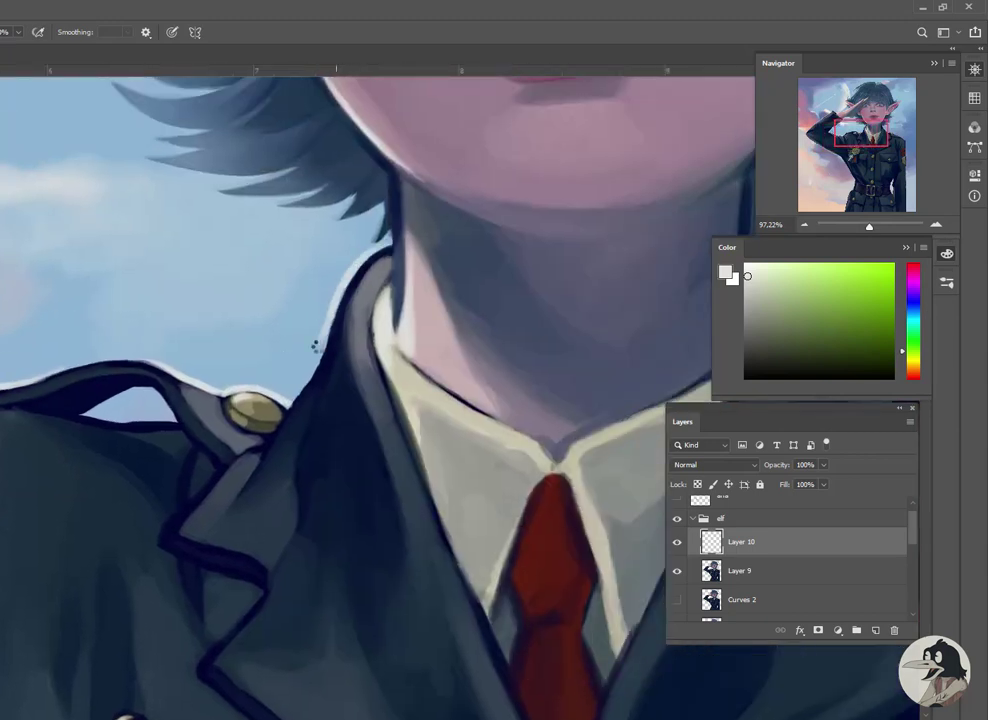
scroll(290, 330, "up", 3)
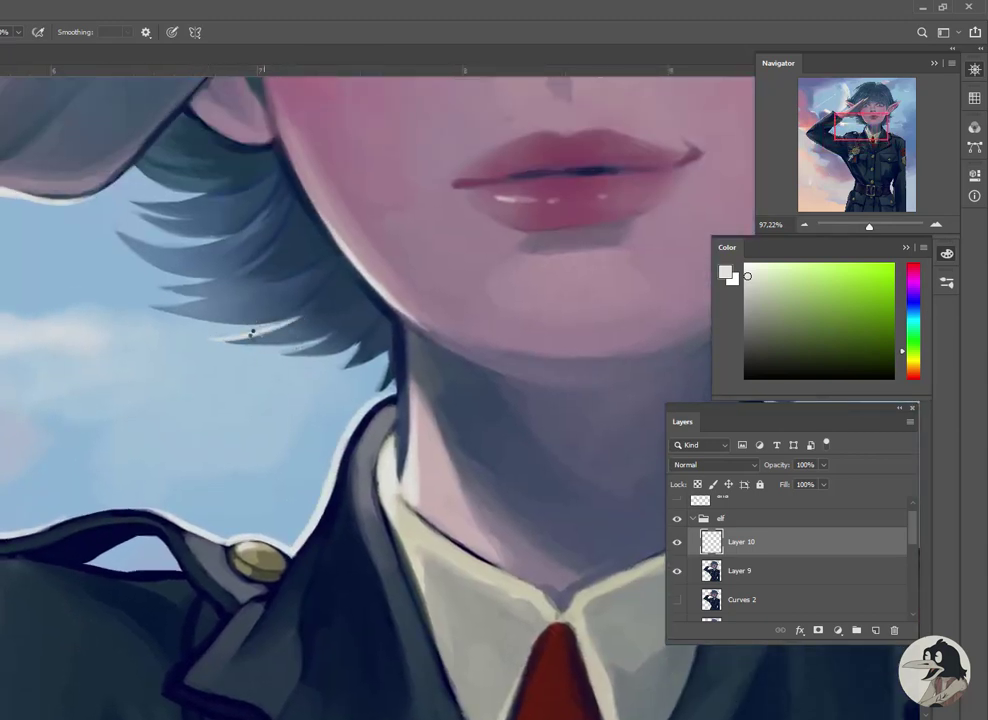
mouse_move(142, 284)
left_mouse_down()
mouse_move(241, 343)
mouse_move(245, 388)
left_mouse_up()
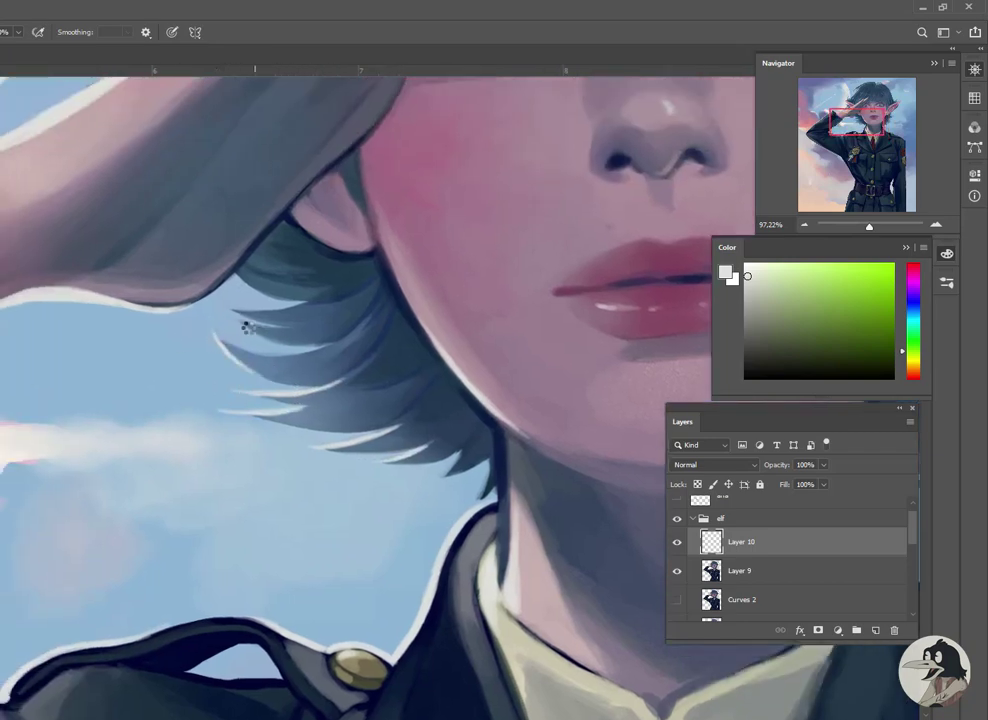
scroll(326, 331, "down", 5)
scroll(220, 352, "up", 7)
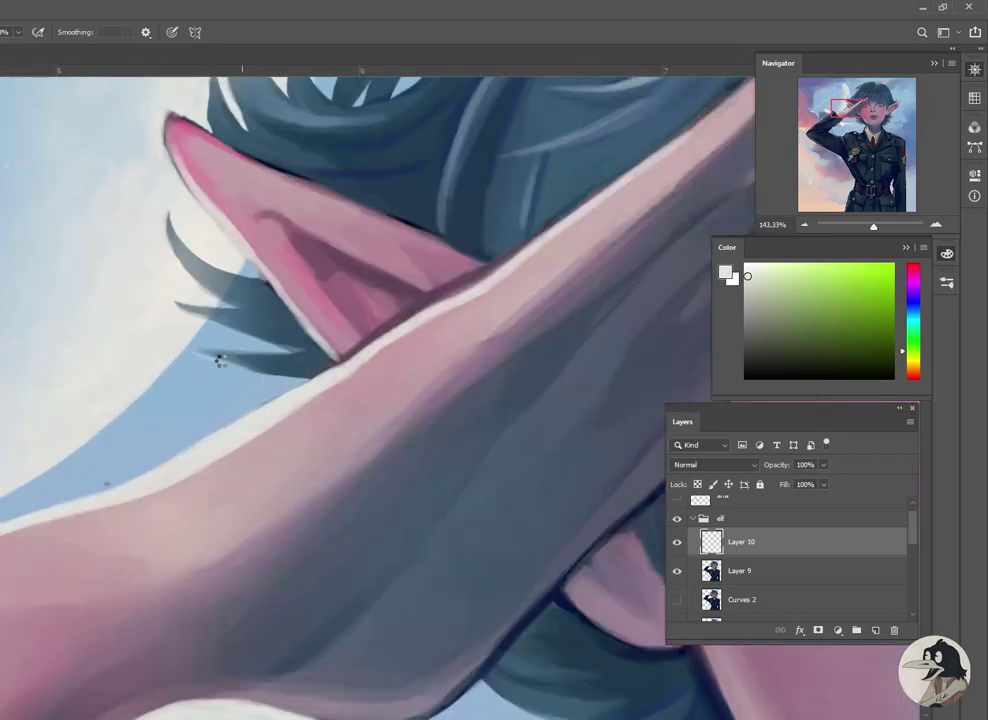
scroll(255, 335, "down", 3)
scroll(203, 278, "up", 4)
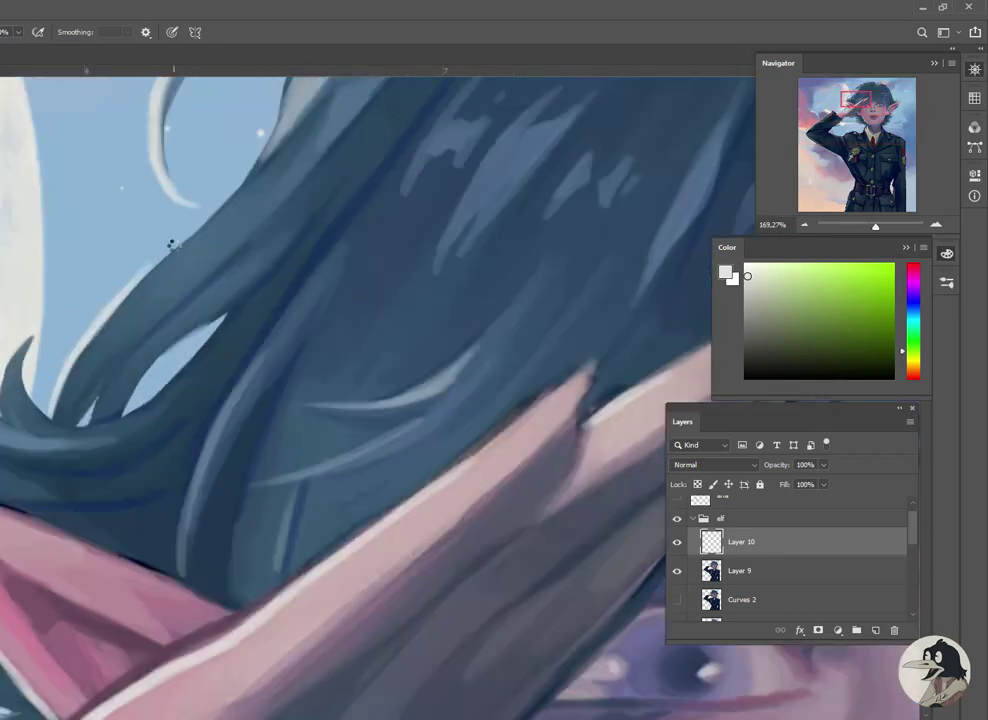
scroll(119, 353, "down", 1)
scroll(115, 312, "down", 1)
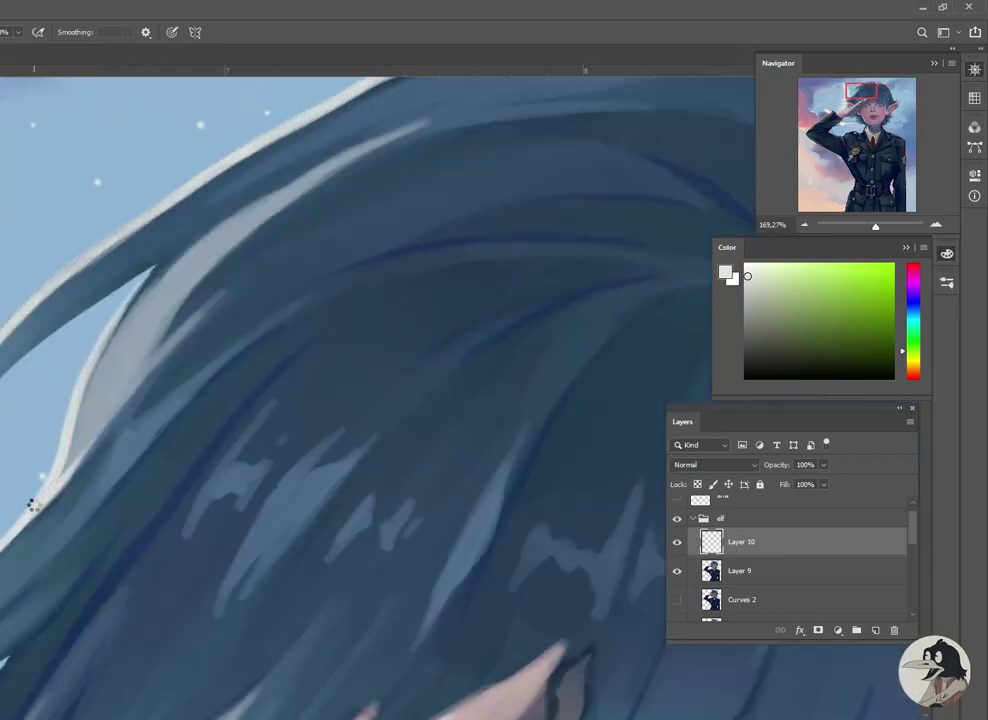
scroll(275, 256, "down", 3)
scroll(366, 175, "down", 2)
Inspect the coat and face, then duplicate Layer 10 as Layer 10 copy
scroll(226, 291, "down", 2)
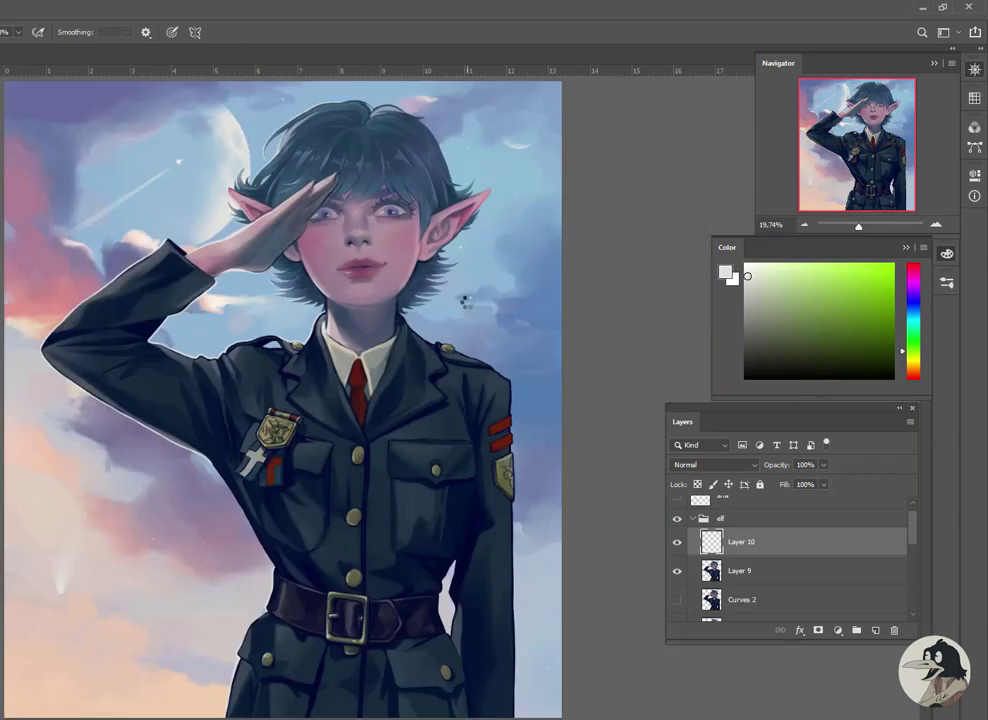
scroll(168, 397, "up", 3)
scroll(150, 380, "up", 1)
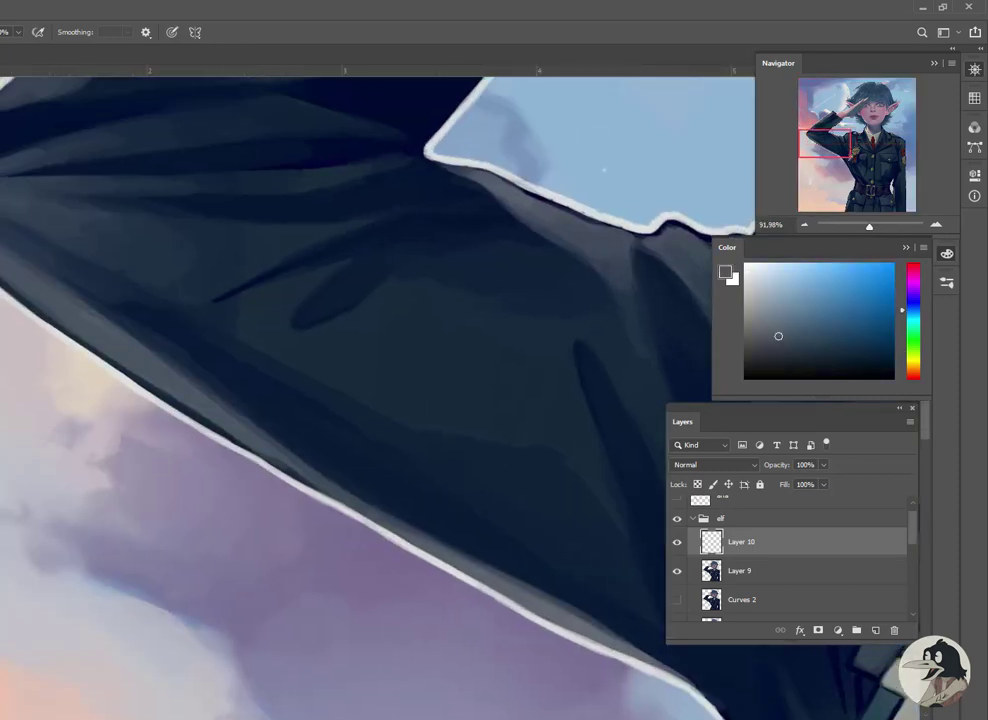
scroll(160, 395, "up", 1)
scroll(160, 395, "down", 2)
scroll(60, 342, "down", 2)
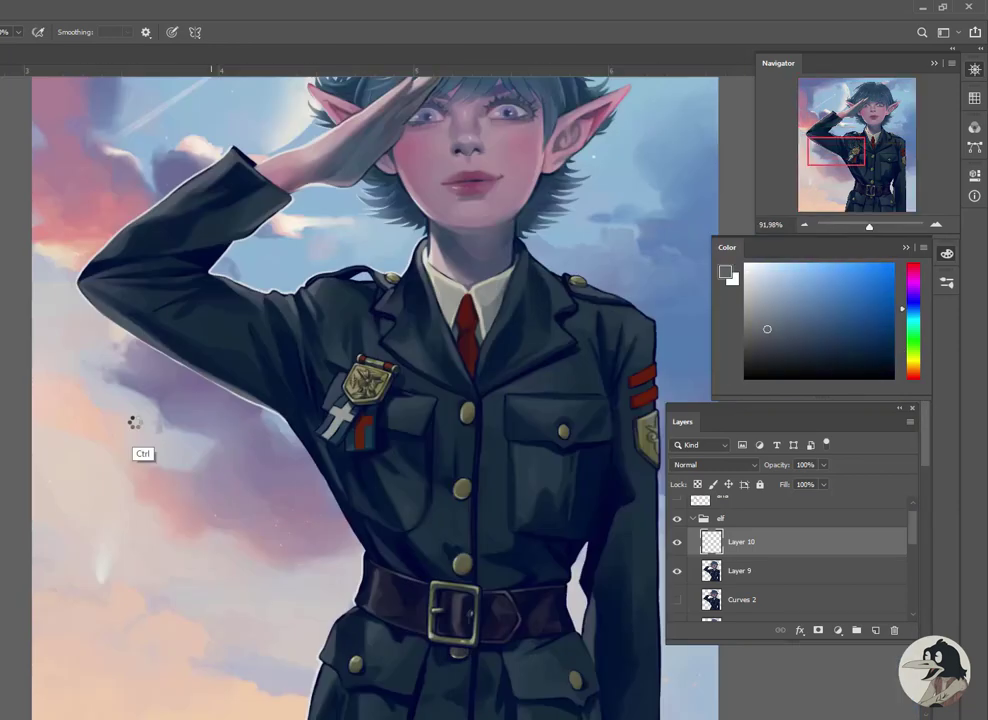
scroll(132, 419, "up", 1)
scroll(375, 364, "up", 2)
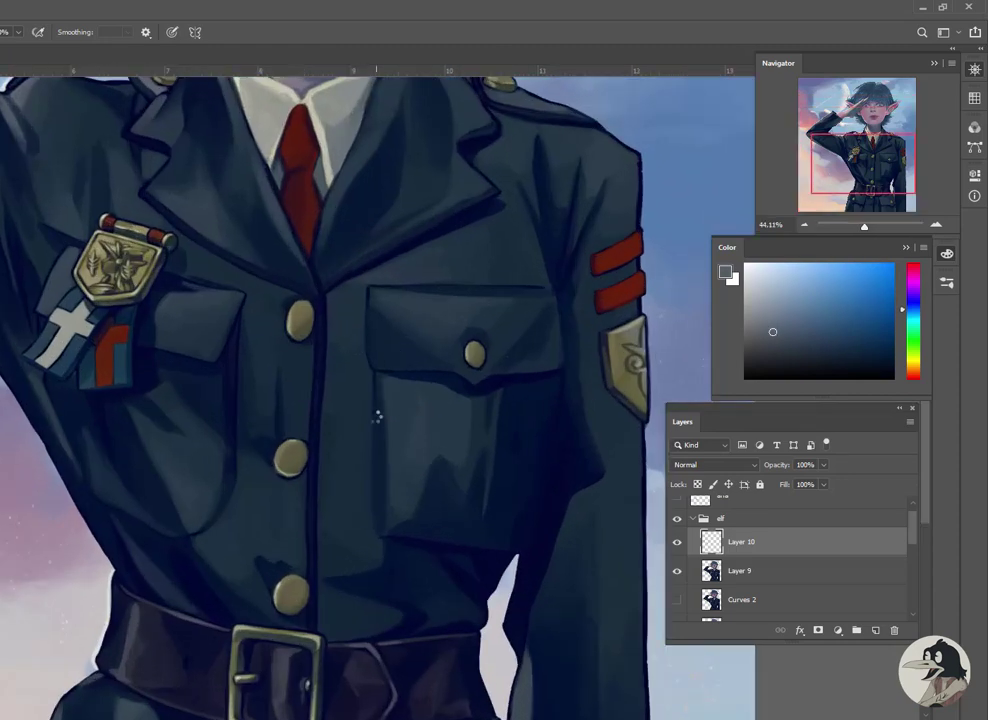
scroll(361, 568, "down", 2)
scroll(330, 530, "up", 2)
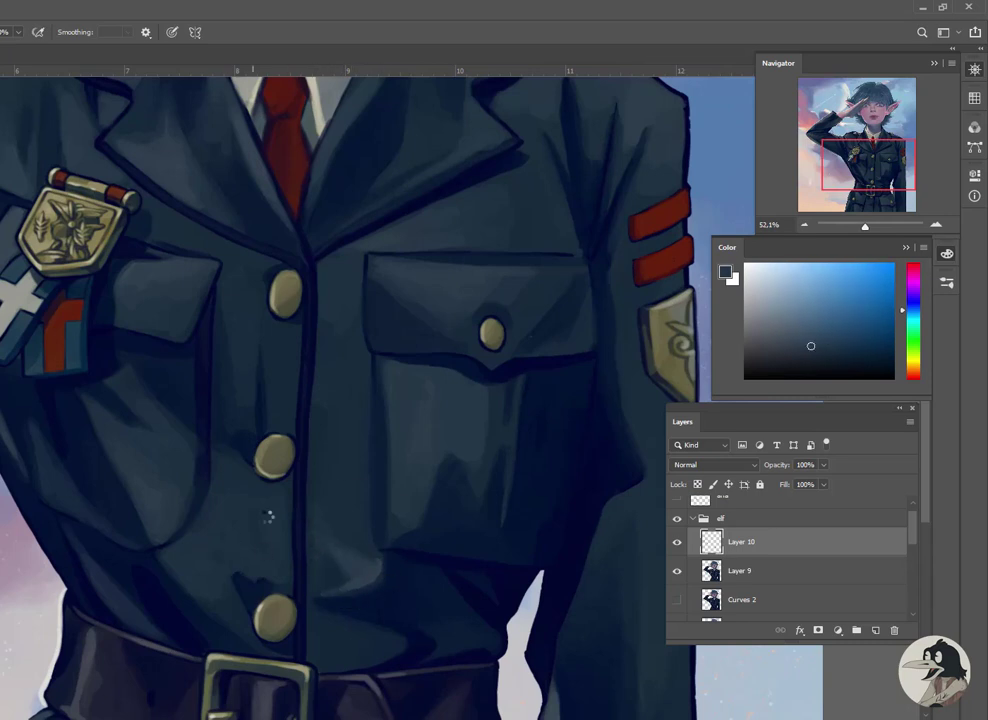
scroll(336, 378, "down", 3)
scroll(233, 460, "down", 1)
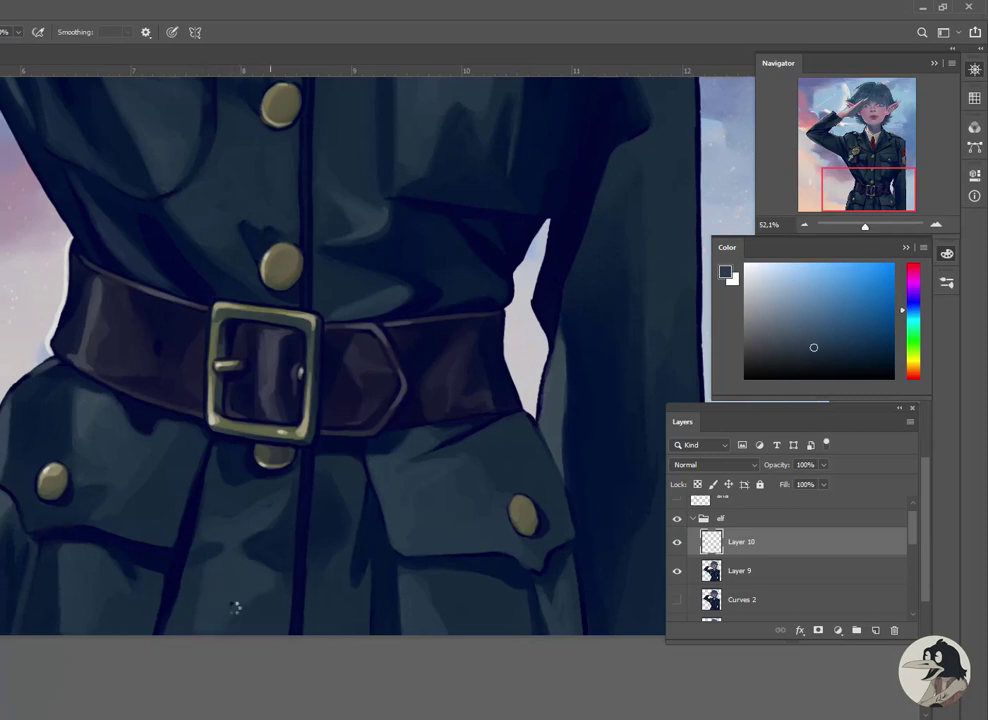
scroll(300, 440, "down", 2)
scroll(260, 280, "up", 2)
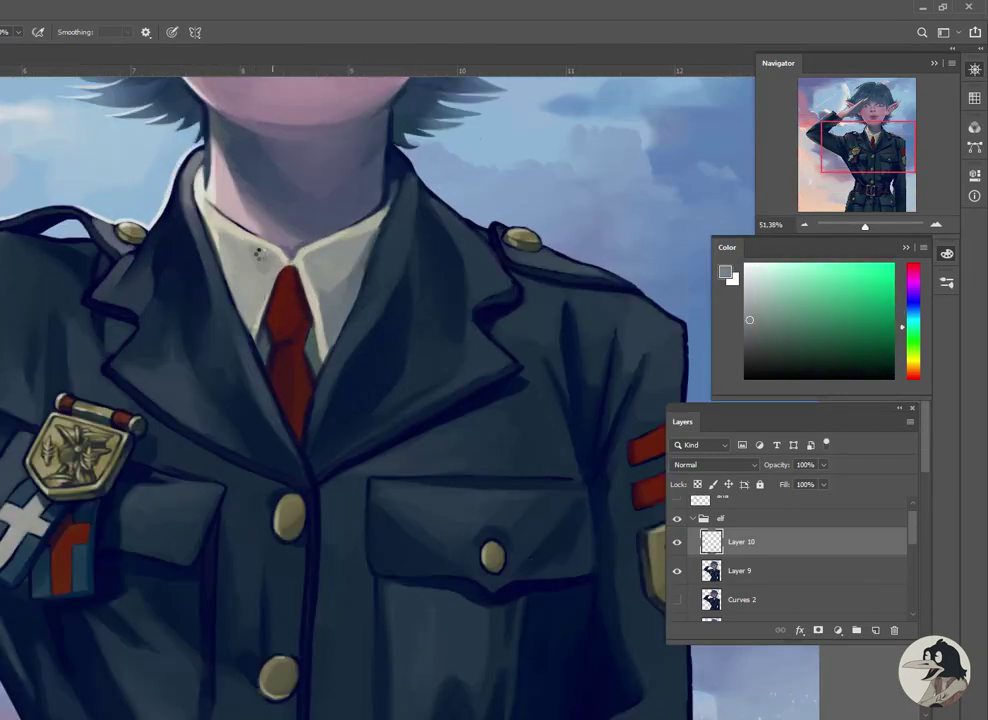
scroll(259, 277, "down", 2)
scroll(271, 243, "up", 2)
scroll(337, 314, "up", 2)
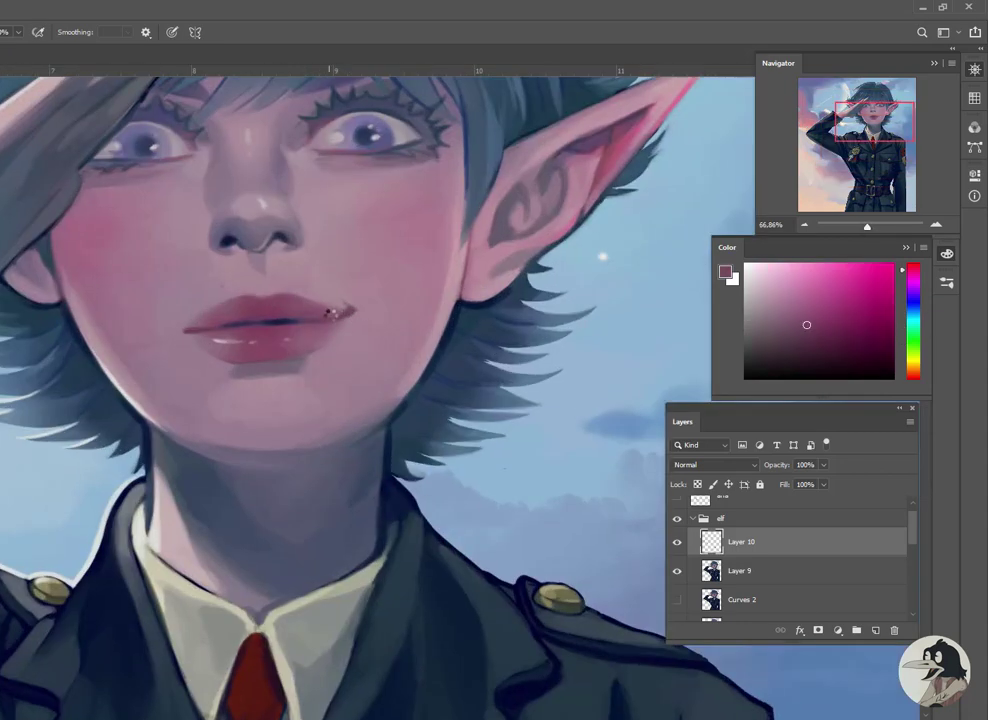
scroll(470, 236, "down", 2)
scroll(479, 227, "up", 1)
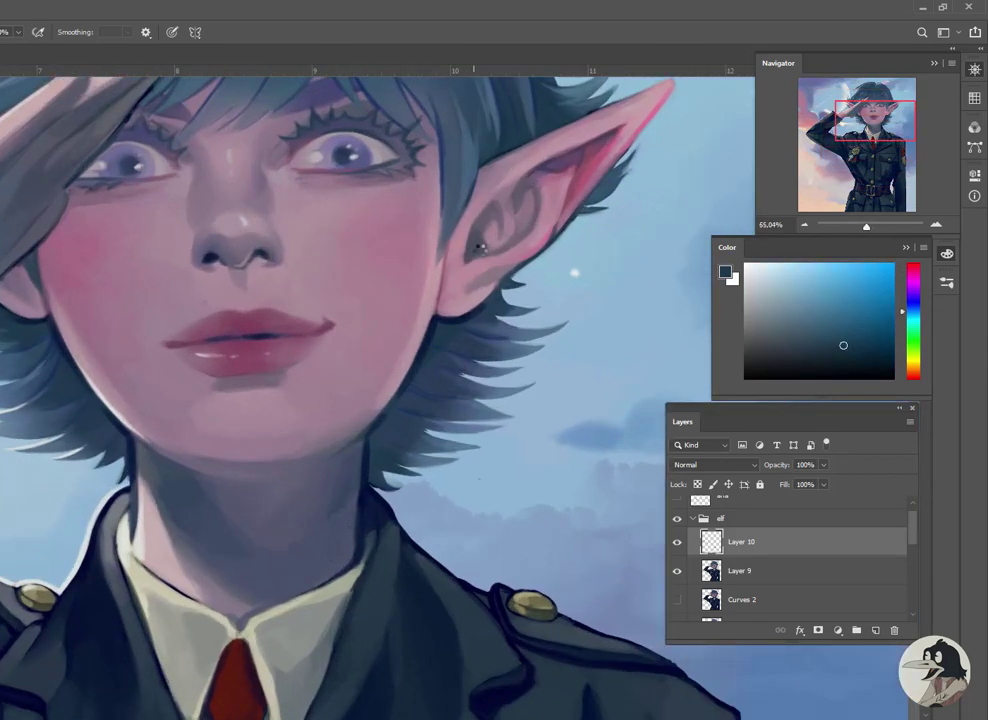
scroll(371, 198, "down", 1)
scroll(228, 275, "down", 2)
key("ctrl+j")
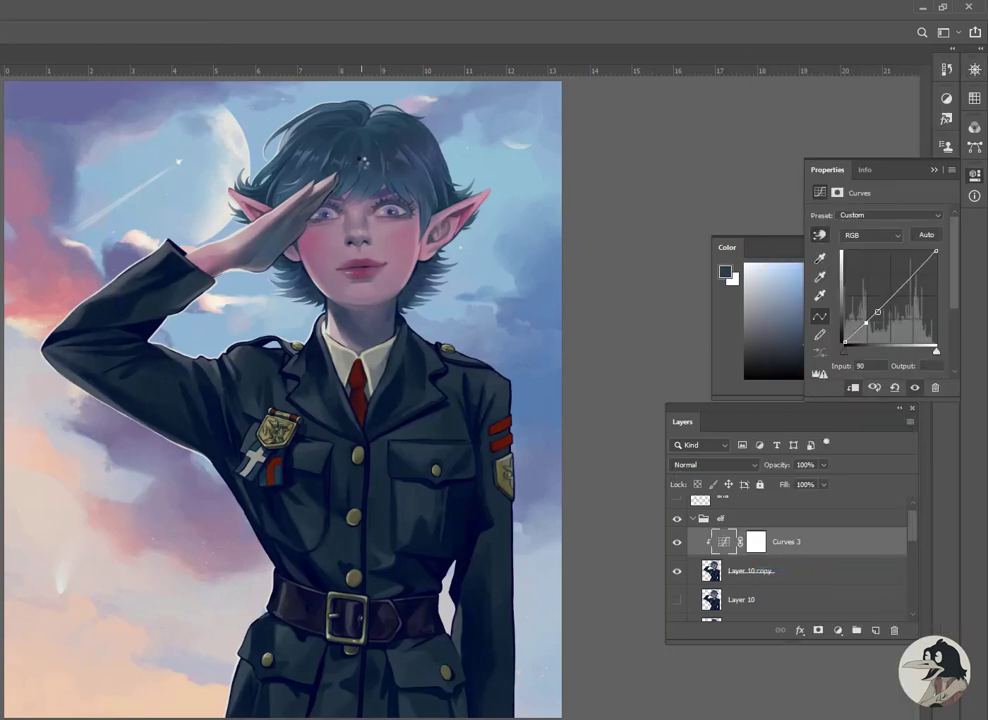
Raise the Curves midpoint to brighten the elf and fill the ANA GODIS letters with cloud pink
left_click_drag(394, 148, 284, 113)
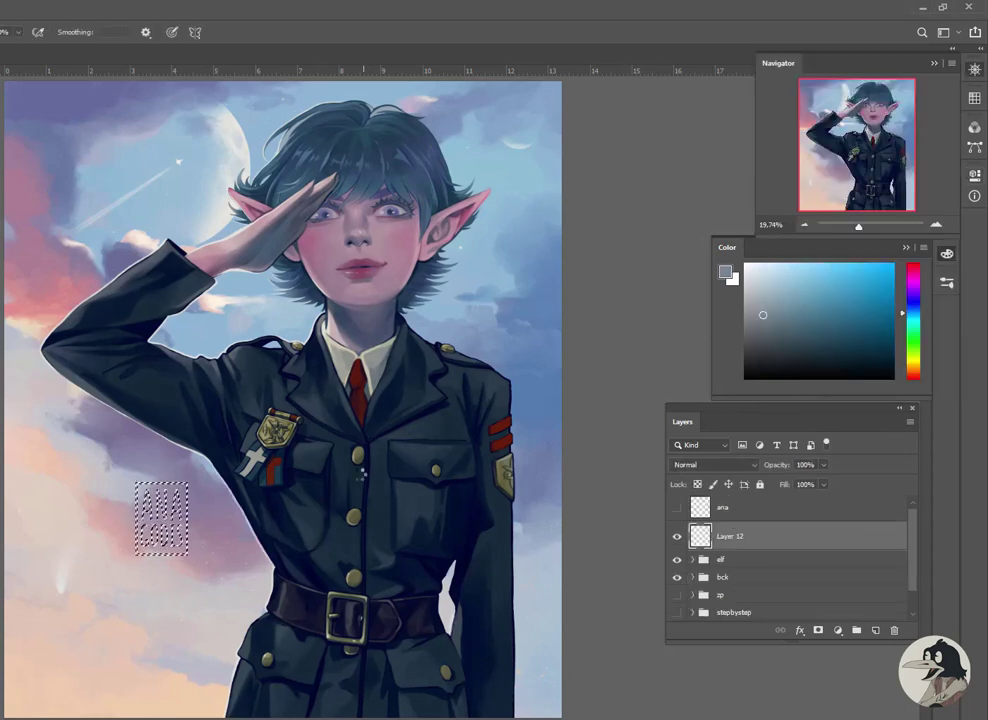
key("shift+g")
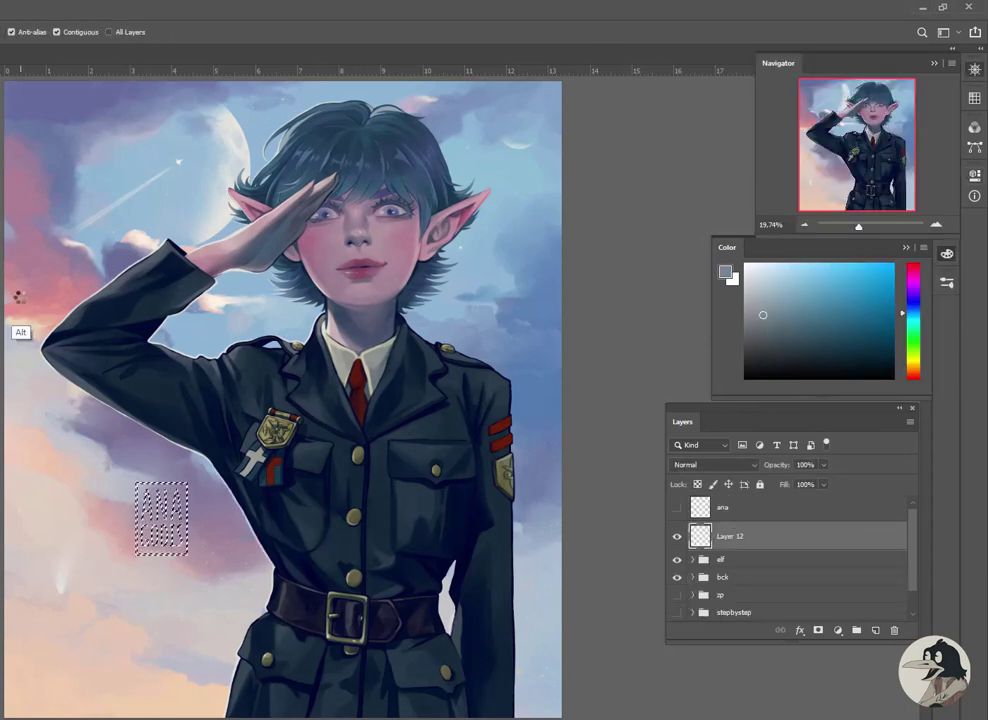
left_click(18, 298, "alt")
left_click(165, 515)
Move and resize the ANA GODIS signature into the bottom-left corner
key("v")
mouse_move(184, 506)
left_mouse_down()
mouse_move(70, 658)
mouse_move(176, 668)
mouse_move(195, 645)
mouse_move(41, 675)
left_mouse_up()
key("ctrl+t")
key("Return")
Merge the signature layers and add 10% noise to the elf layer
key("b")
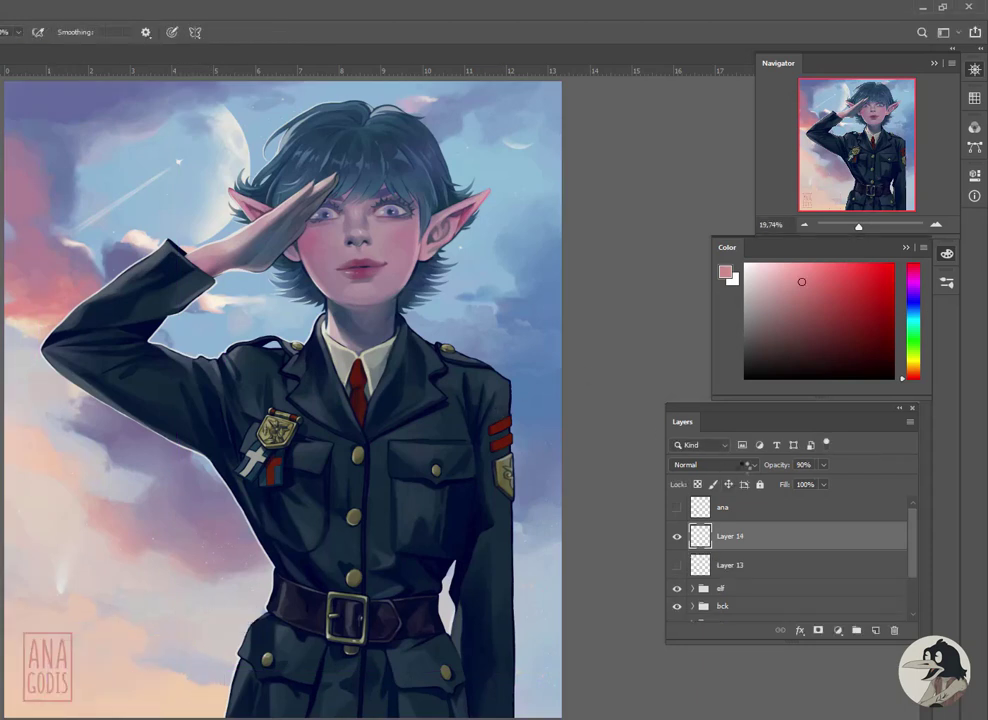
key("ctrl+e")
key("ctrl+e")
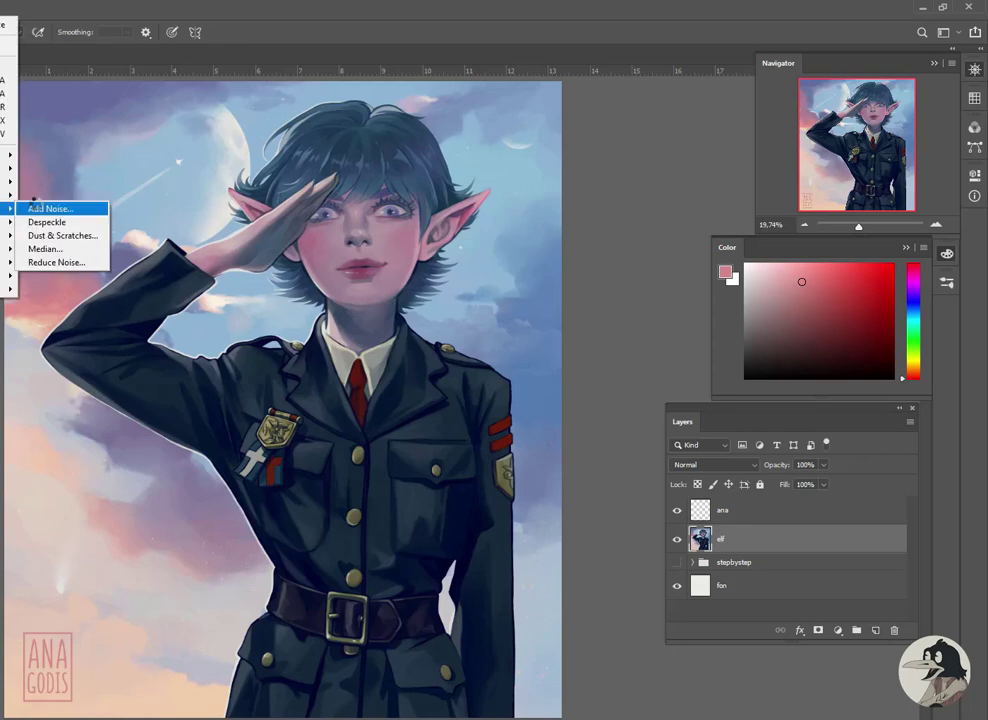
left_click(55, 203)
left_click_drag(483, 161, 603, 219)
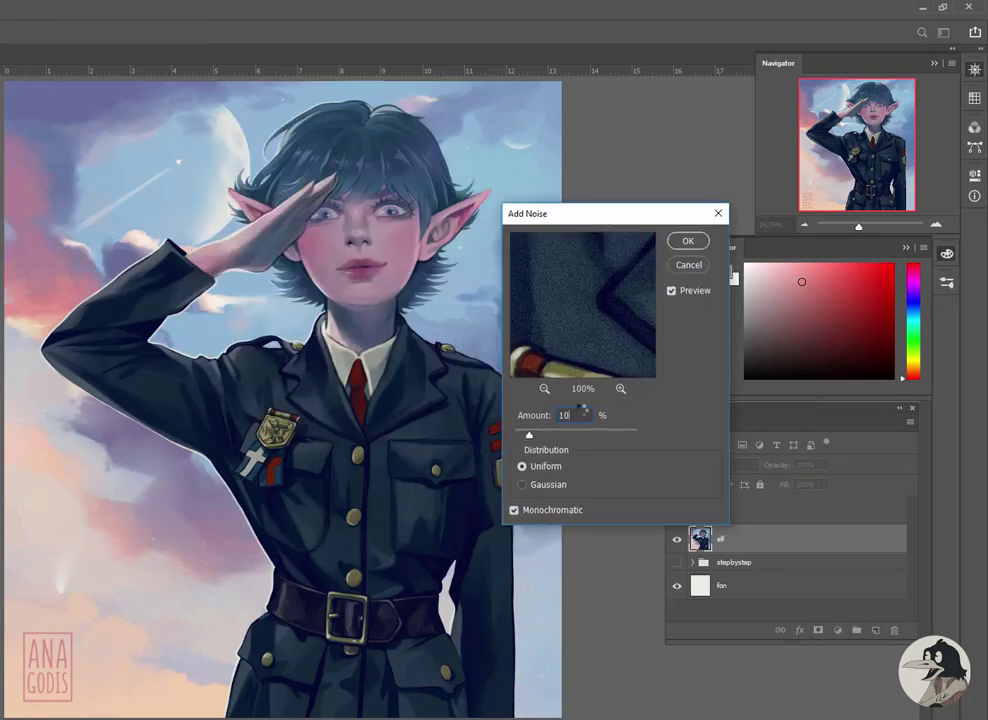
left_click(690, 241)
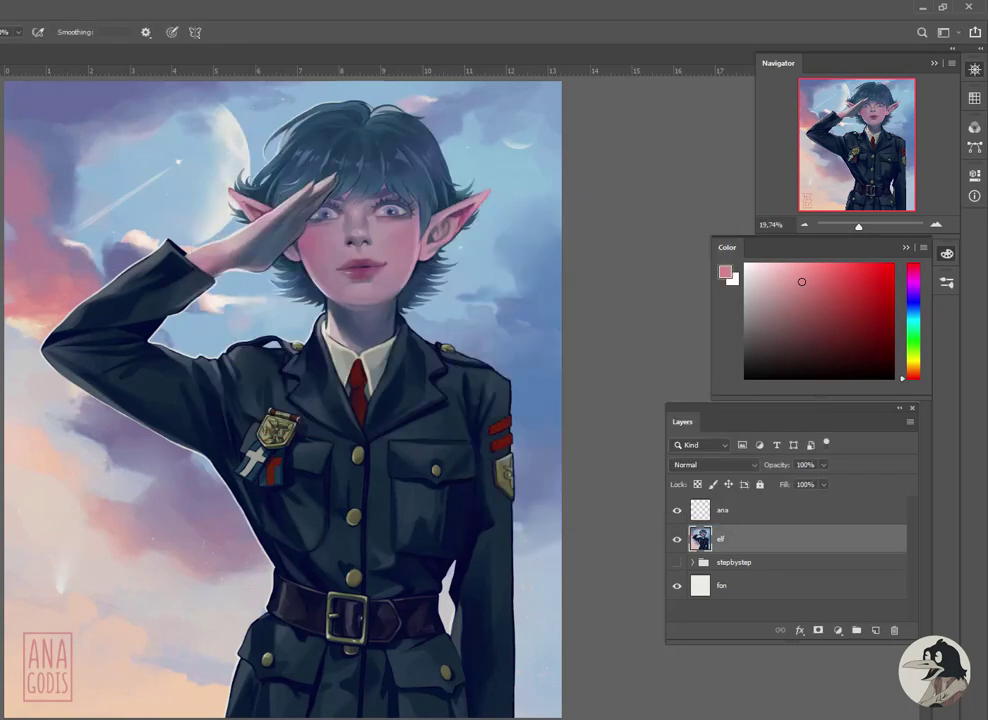